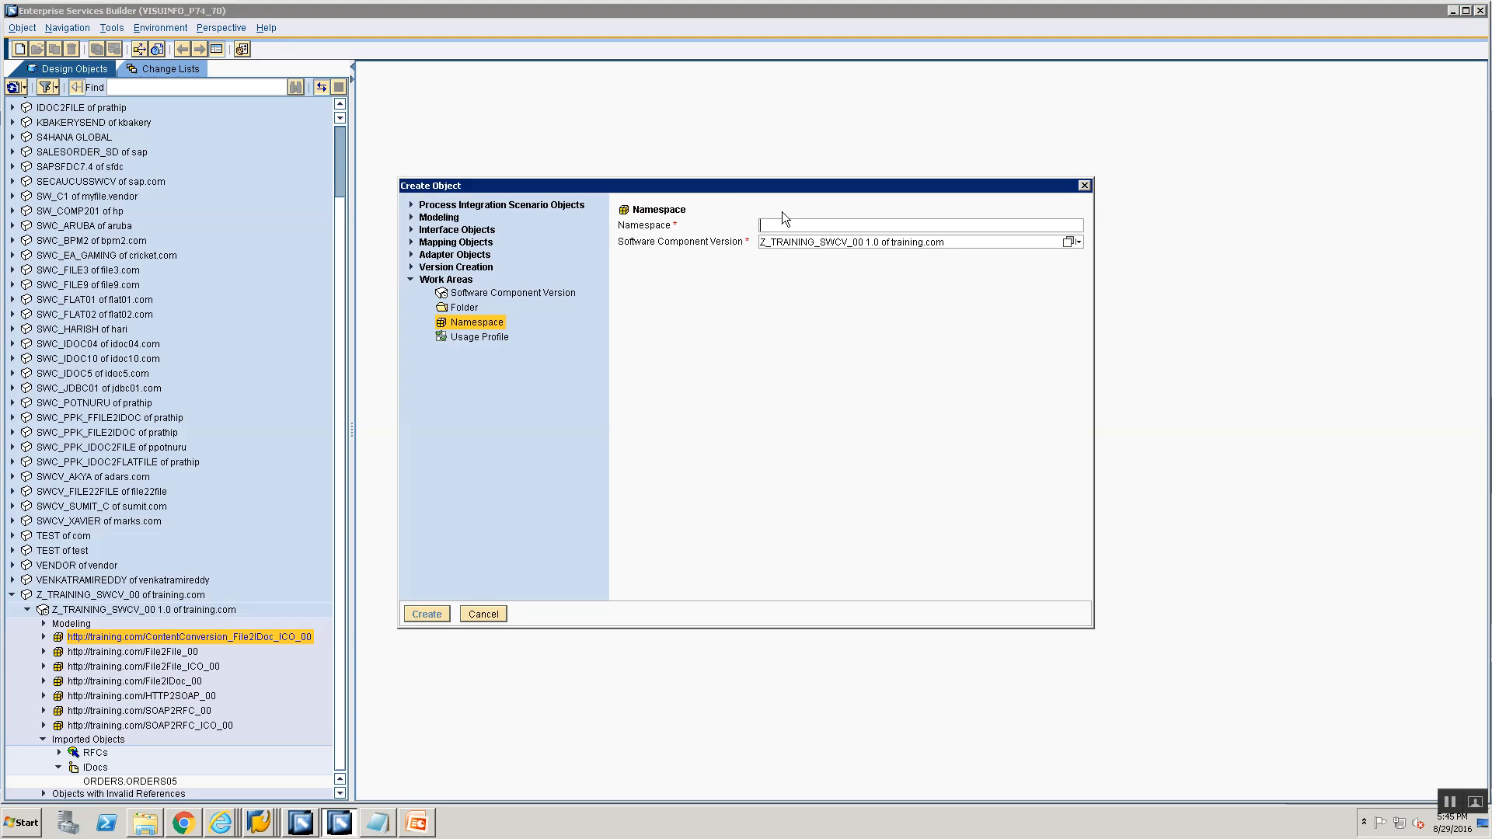
pyautogui.write('http://training.com/ContentConversion_F')
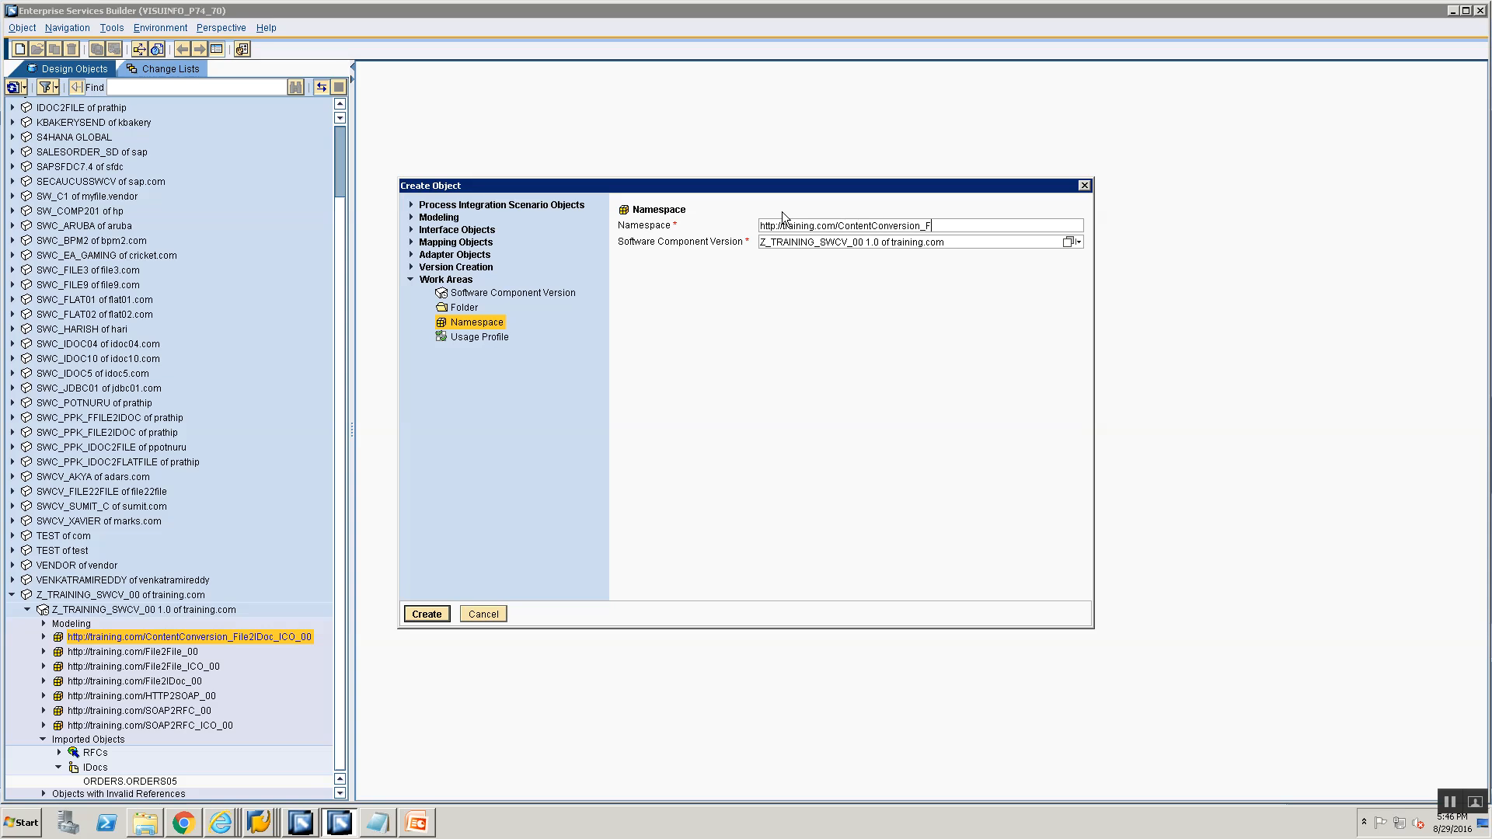
pyautogui.write('ile2IDoc_00')
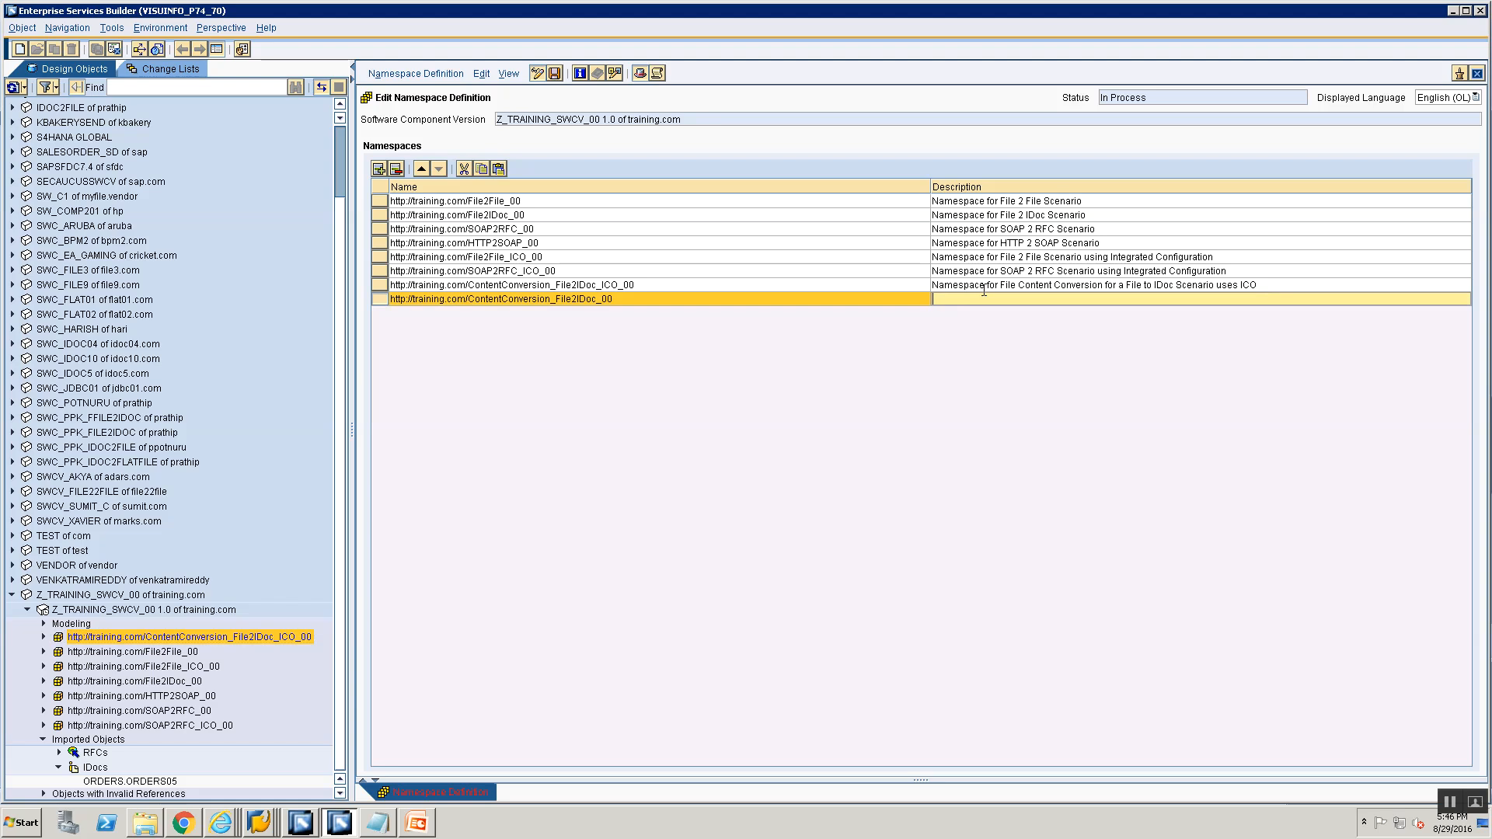
pyautogui.click(981, 299)
pyautogui.write('Namespace for Fil')
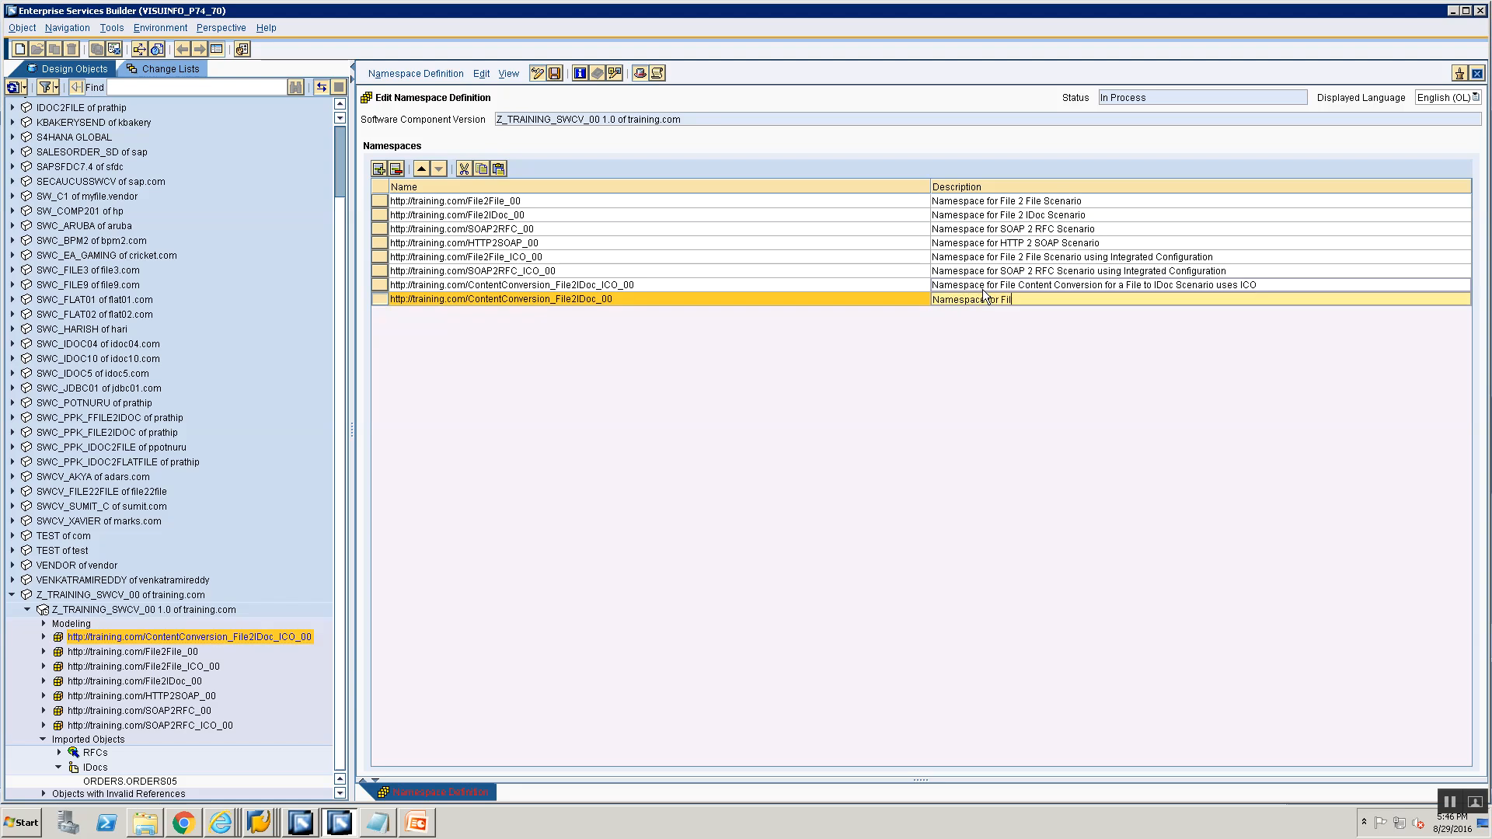
pyautogui.write('e Content Cnversion for a File to IDoc Scenario using Classical Confi')
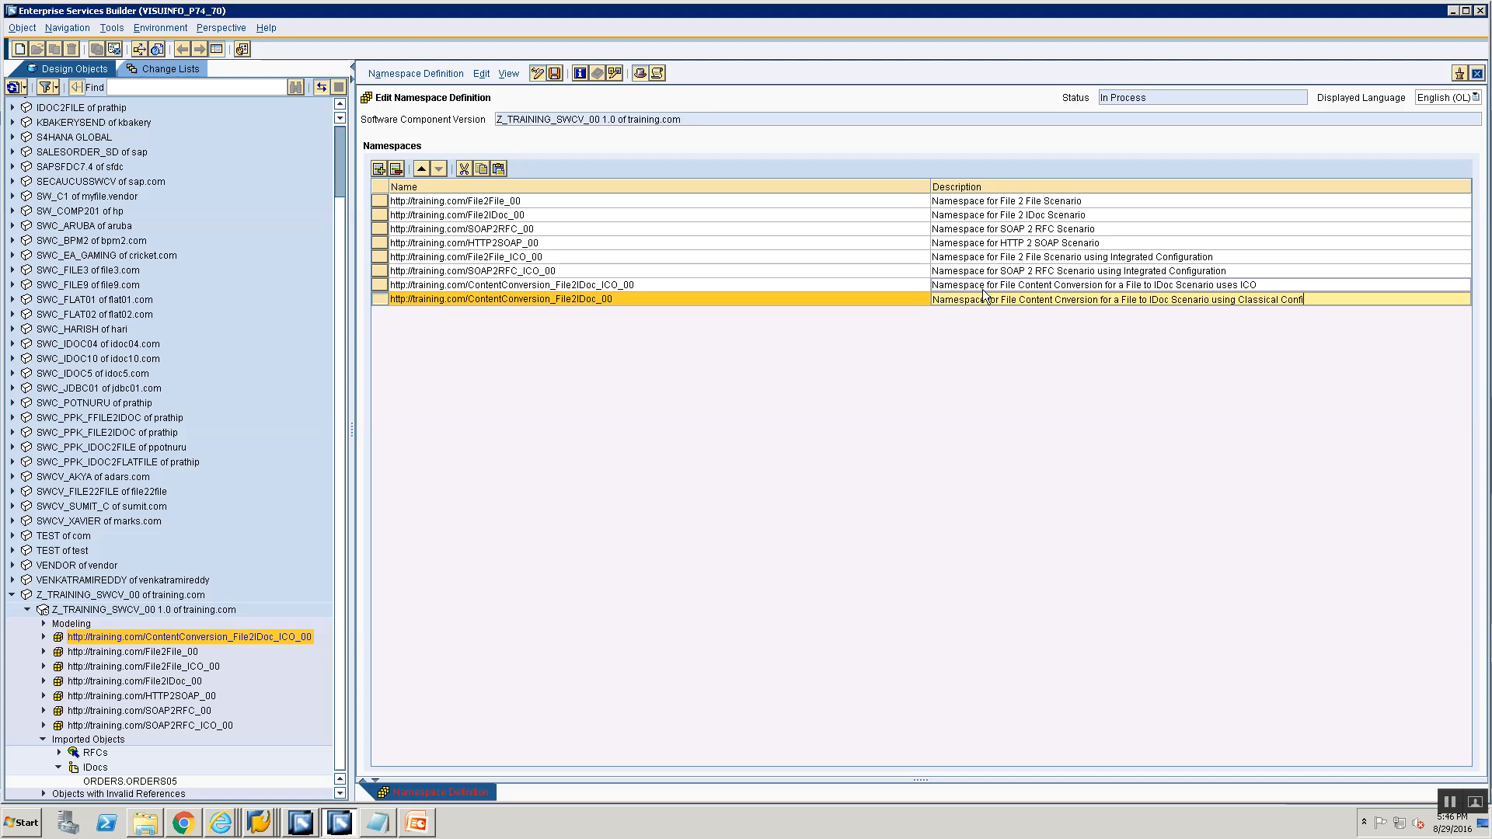
pyautogui.write('guration')
pyautogui.hotkey('ctrl', 's')
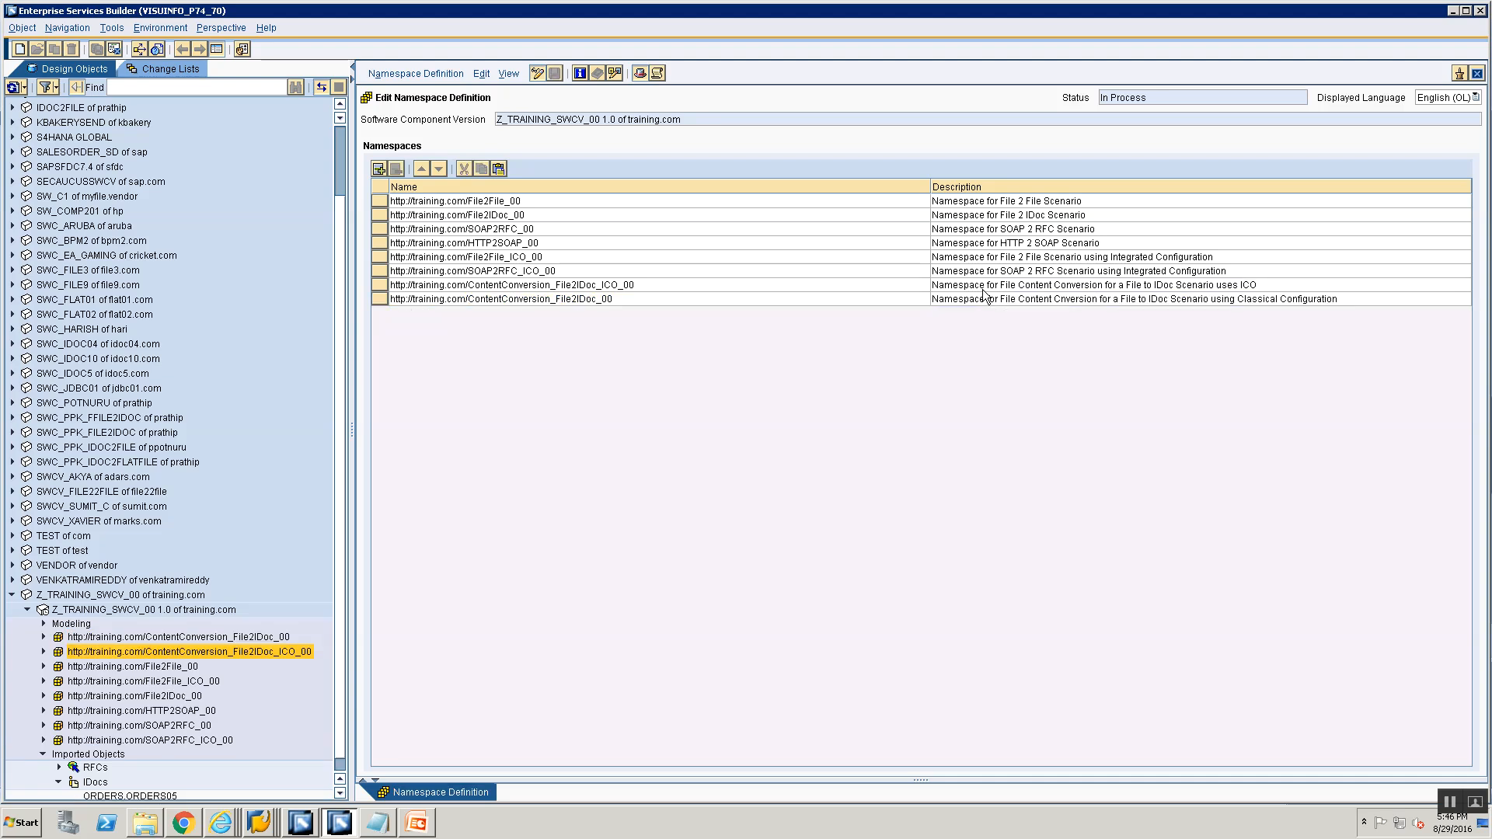
# Start copying the data type DT_ContentConversion_File2IDoc_ICO_Src_00 from the ContentConversion_File2IDoc_ICO_00 namespace.
pyautogui.click(44, 651)
pyautogui.scroll(-2, 129, 658)
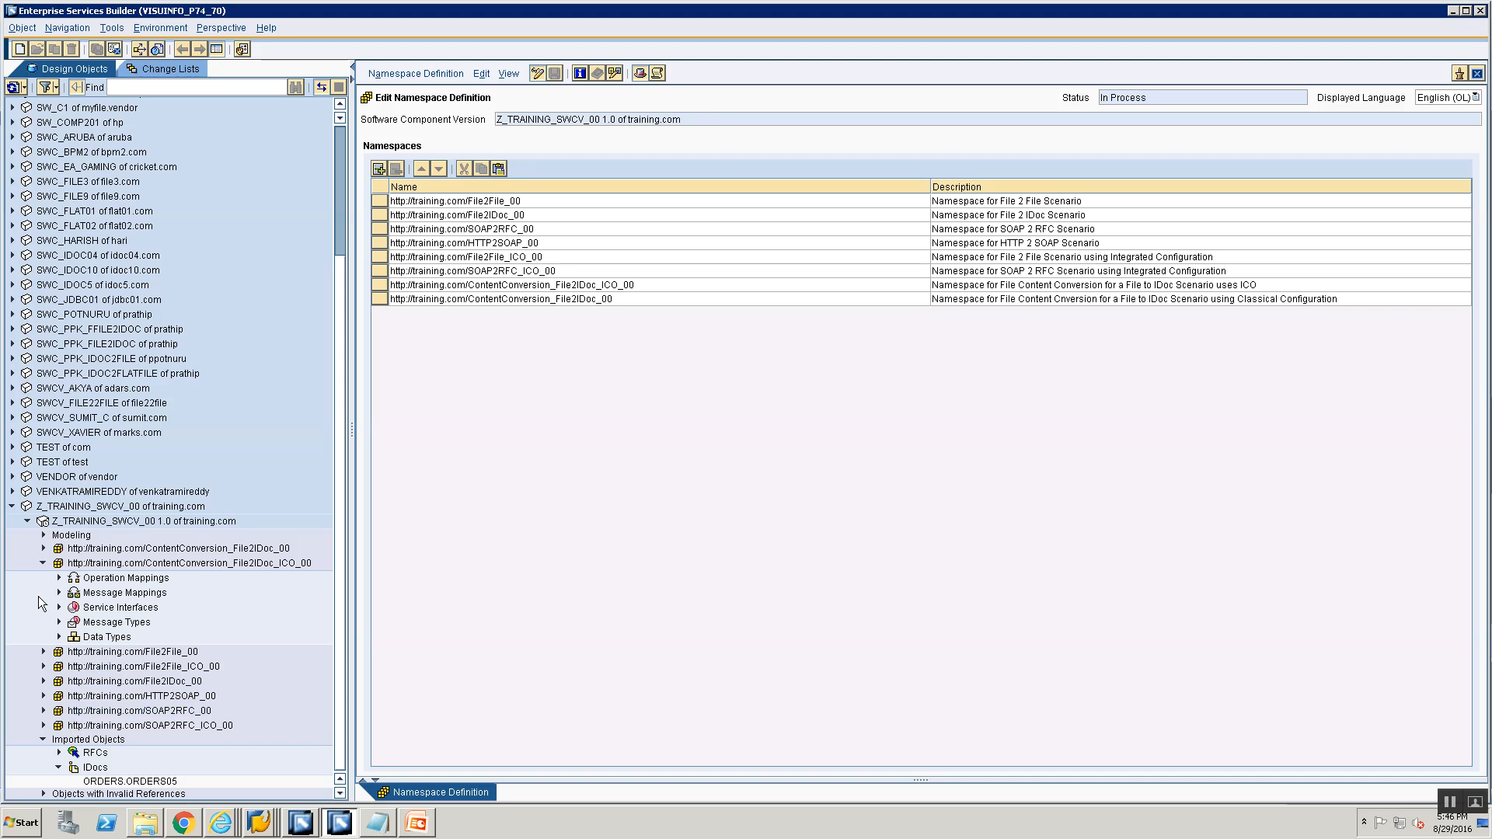
pyautogui.click(43, 564)
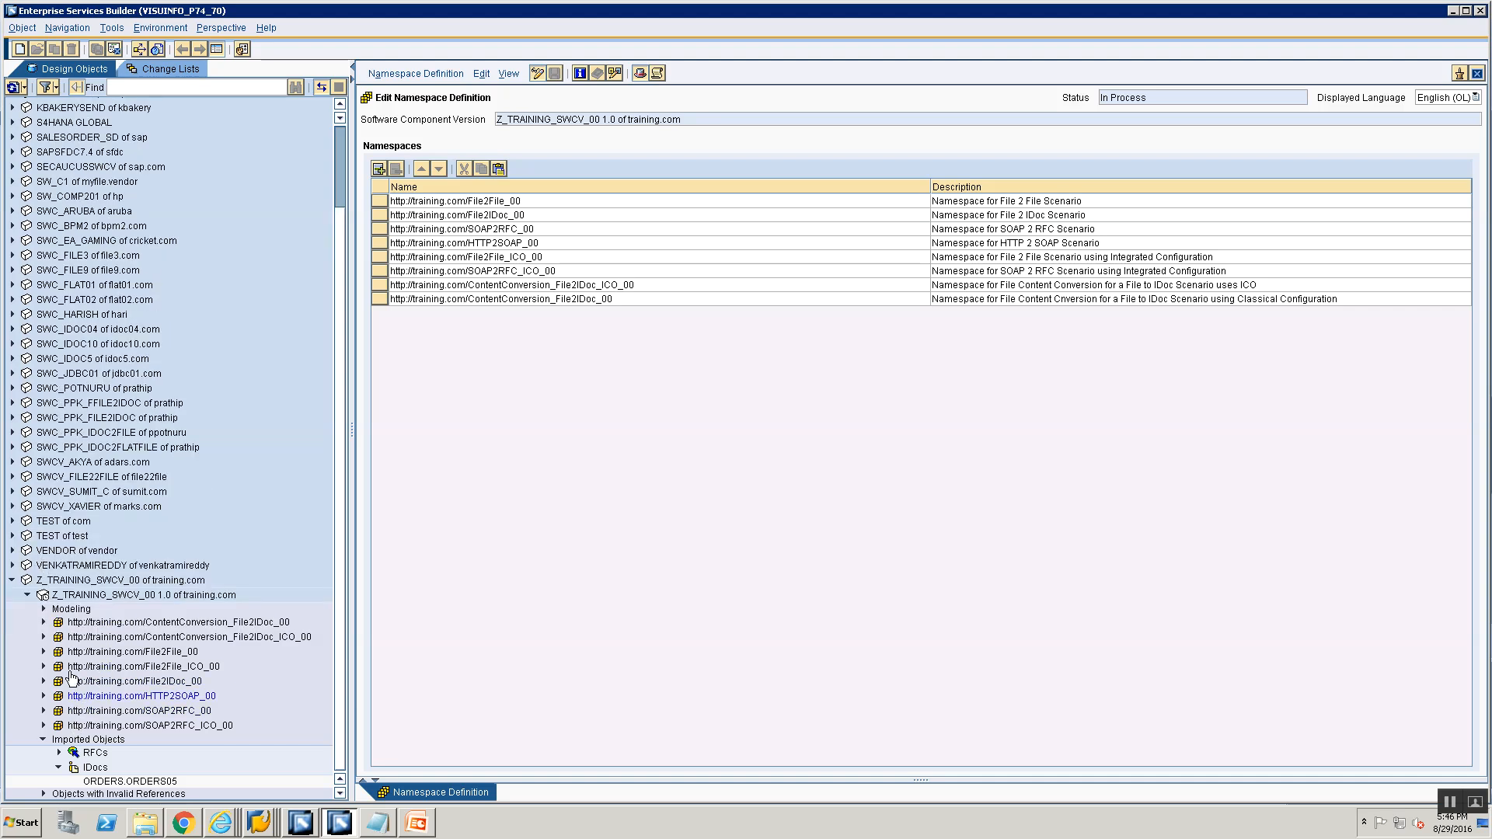
pyautogui.click(43, 622)
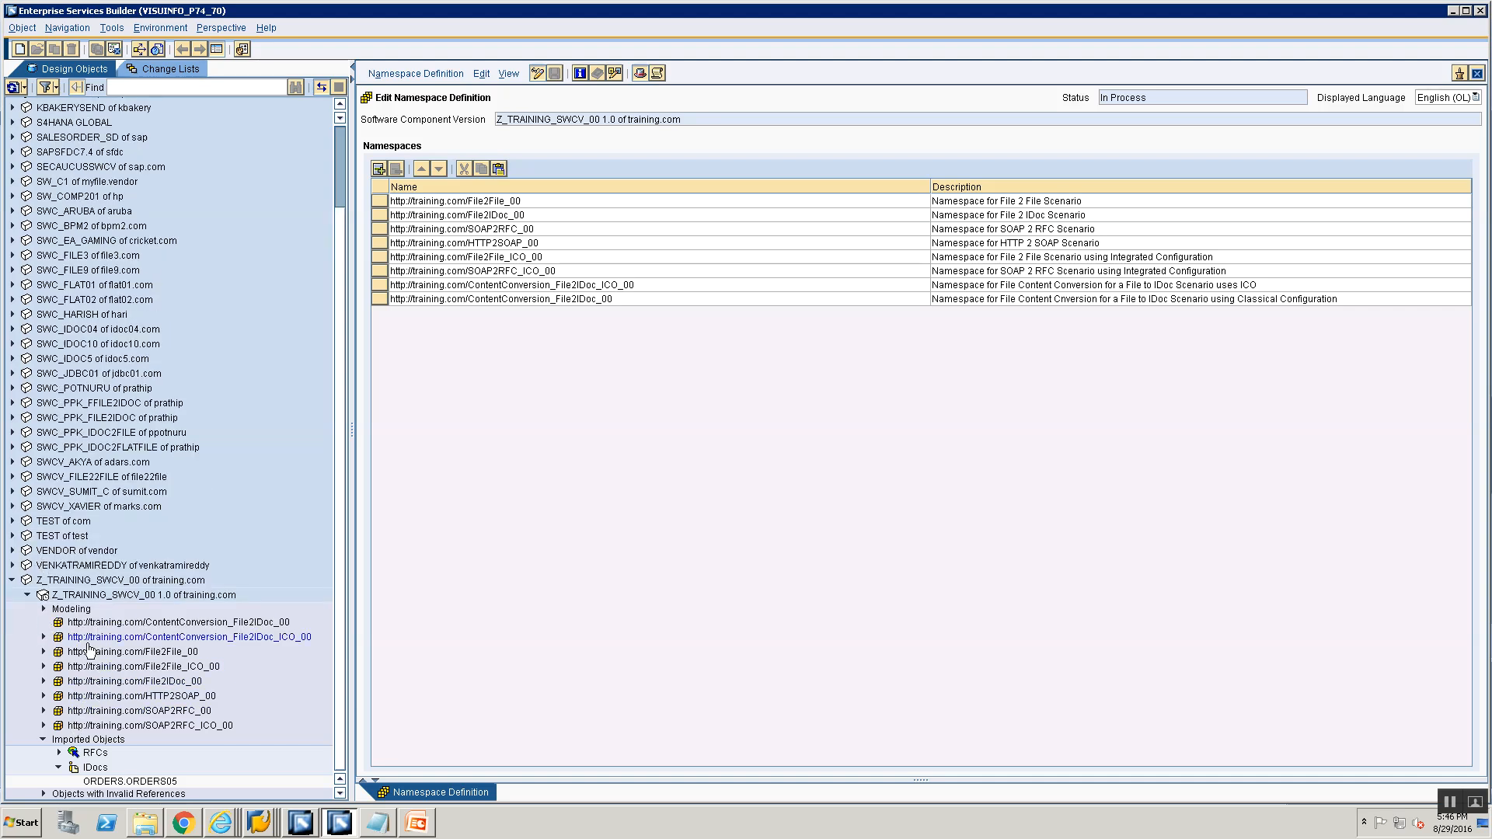
pyautogui.click(44, 637)
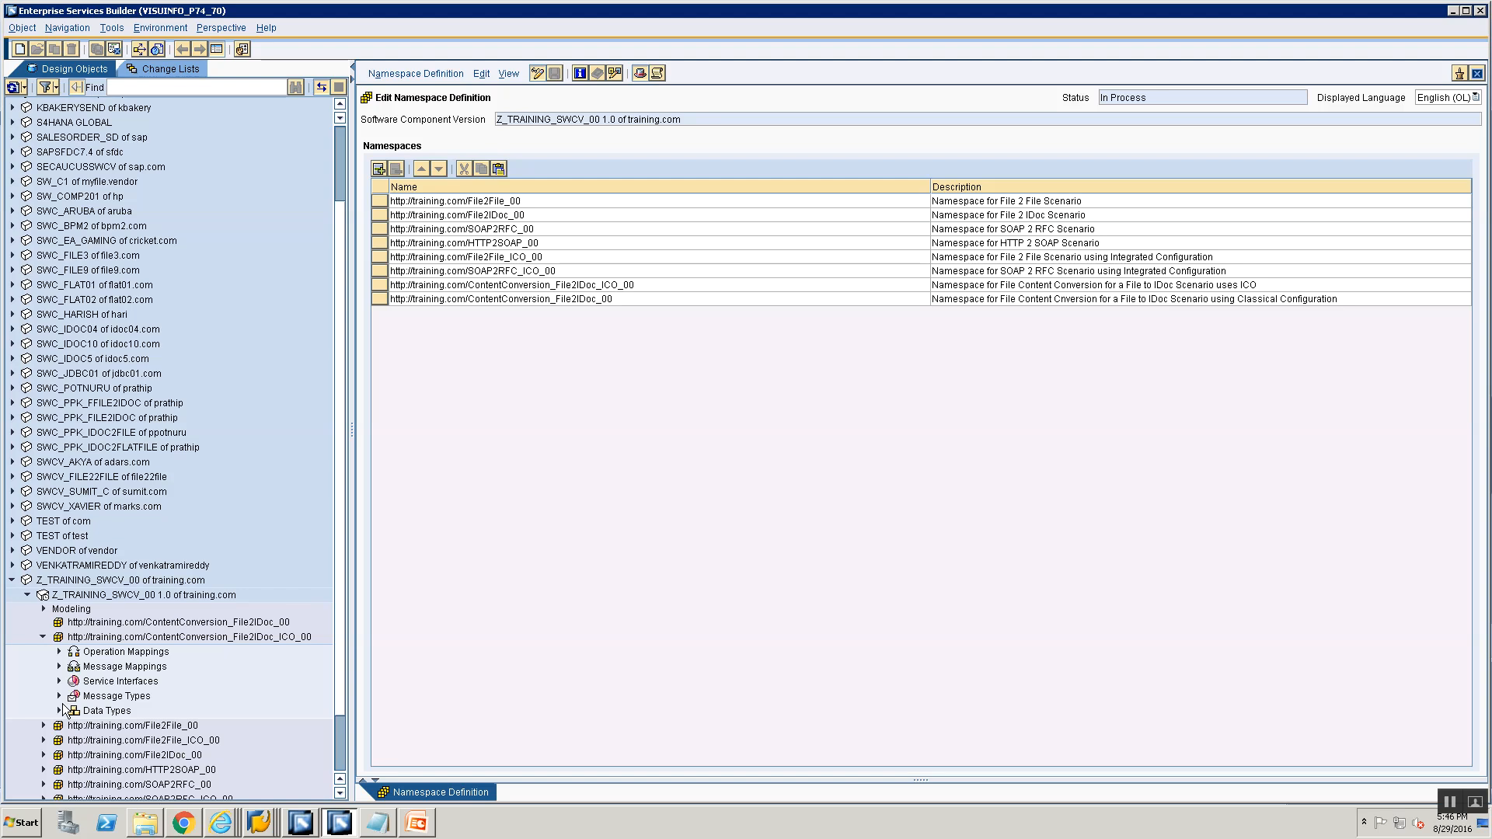
pyautogui.click(59, 710)
pyautogui.click(94, 724)
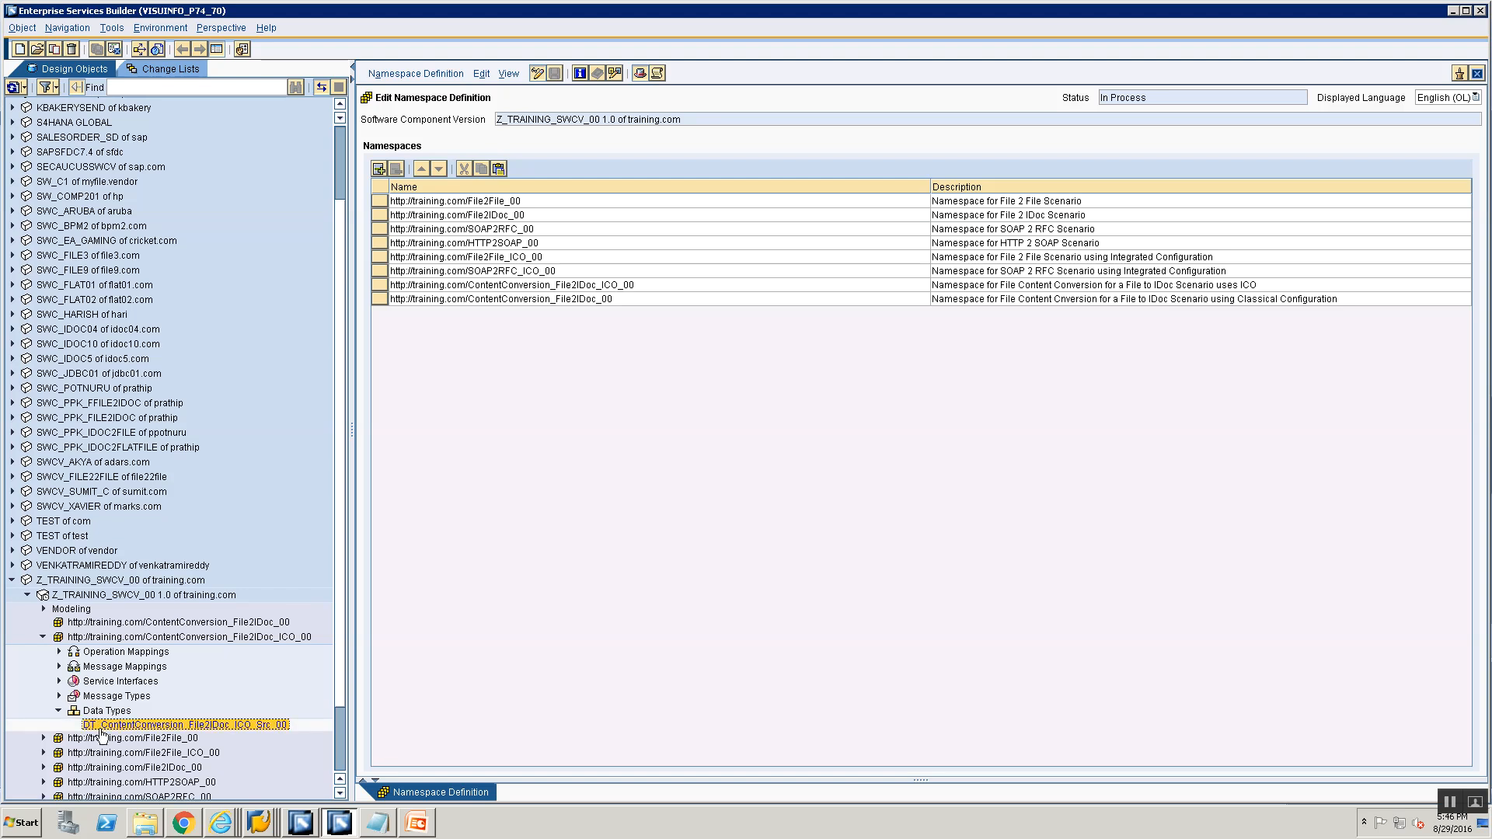
pyautogui.rightClick(101, 721)
pyautogui.click(134, 758)
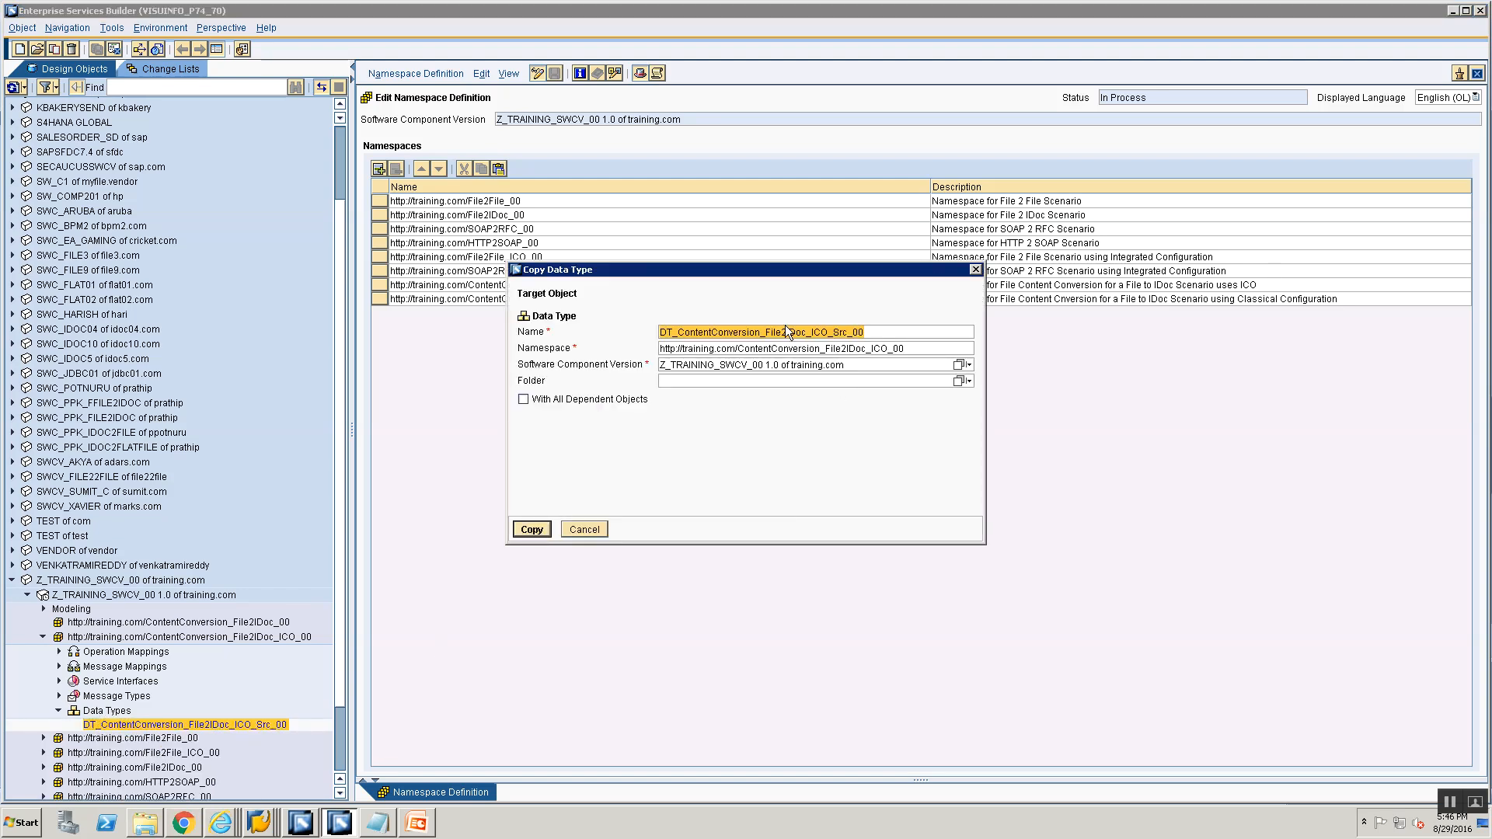
pyautogui.click(813, 331)
pyautogui.press('Delete')
pyautogui.press('Delete')
pyautogui.press('Delete')
pyautogui.press('Delete')
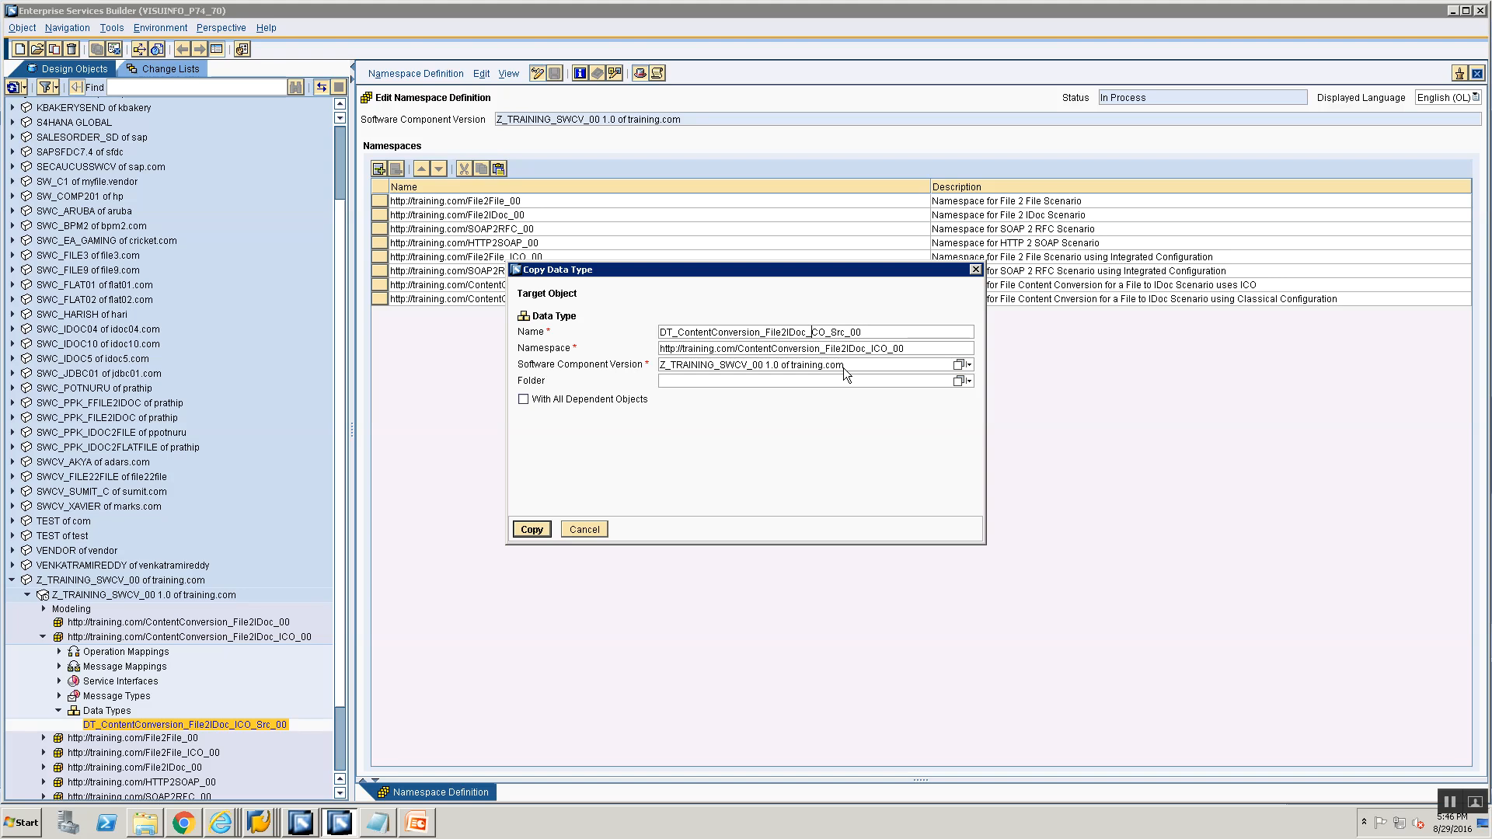
pyautogui.press('Tab')
pyautogui.click(958, 348)
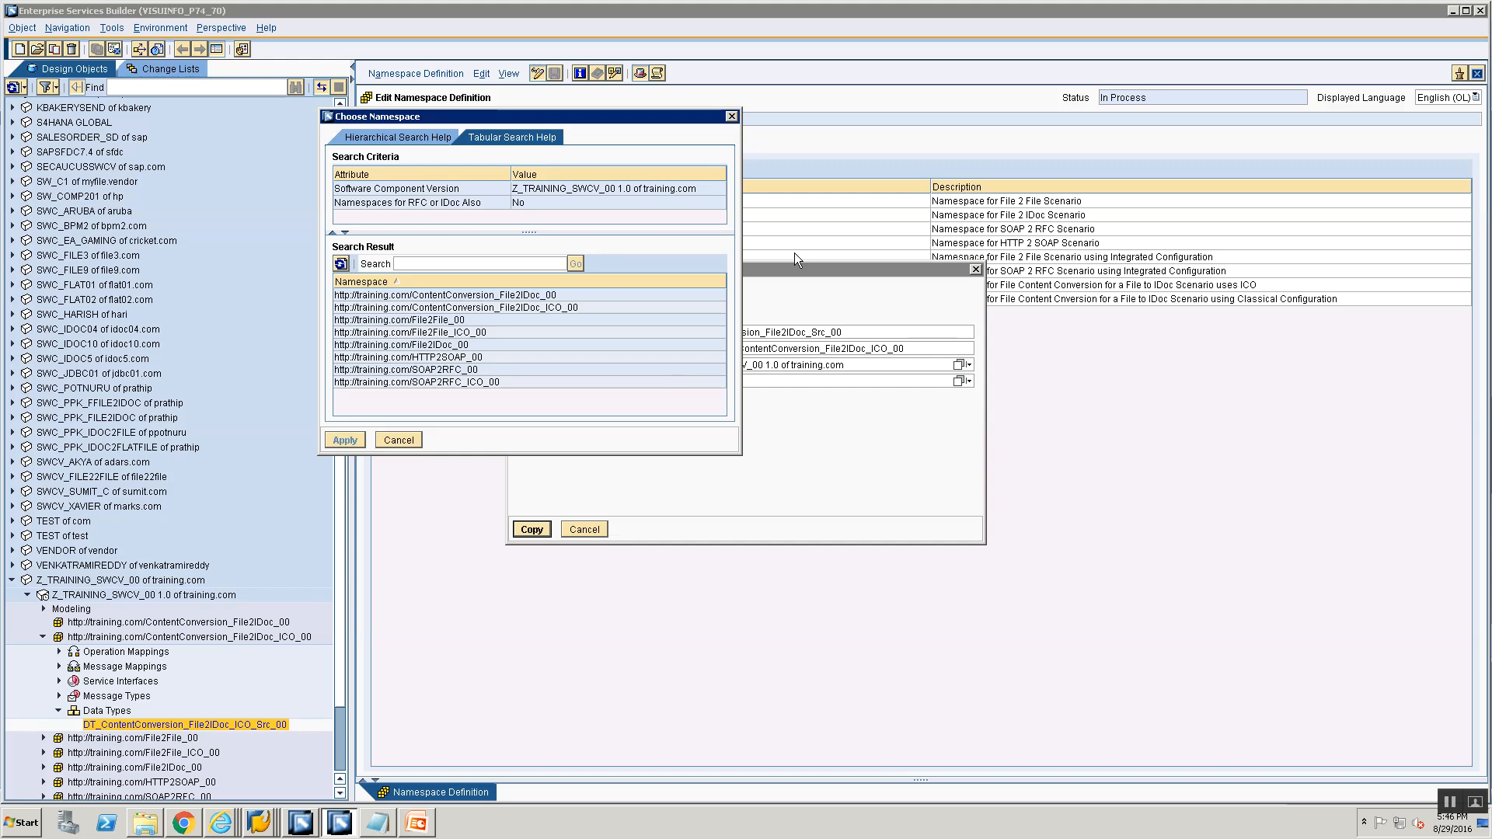
pyautogui.click(457, 296)
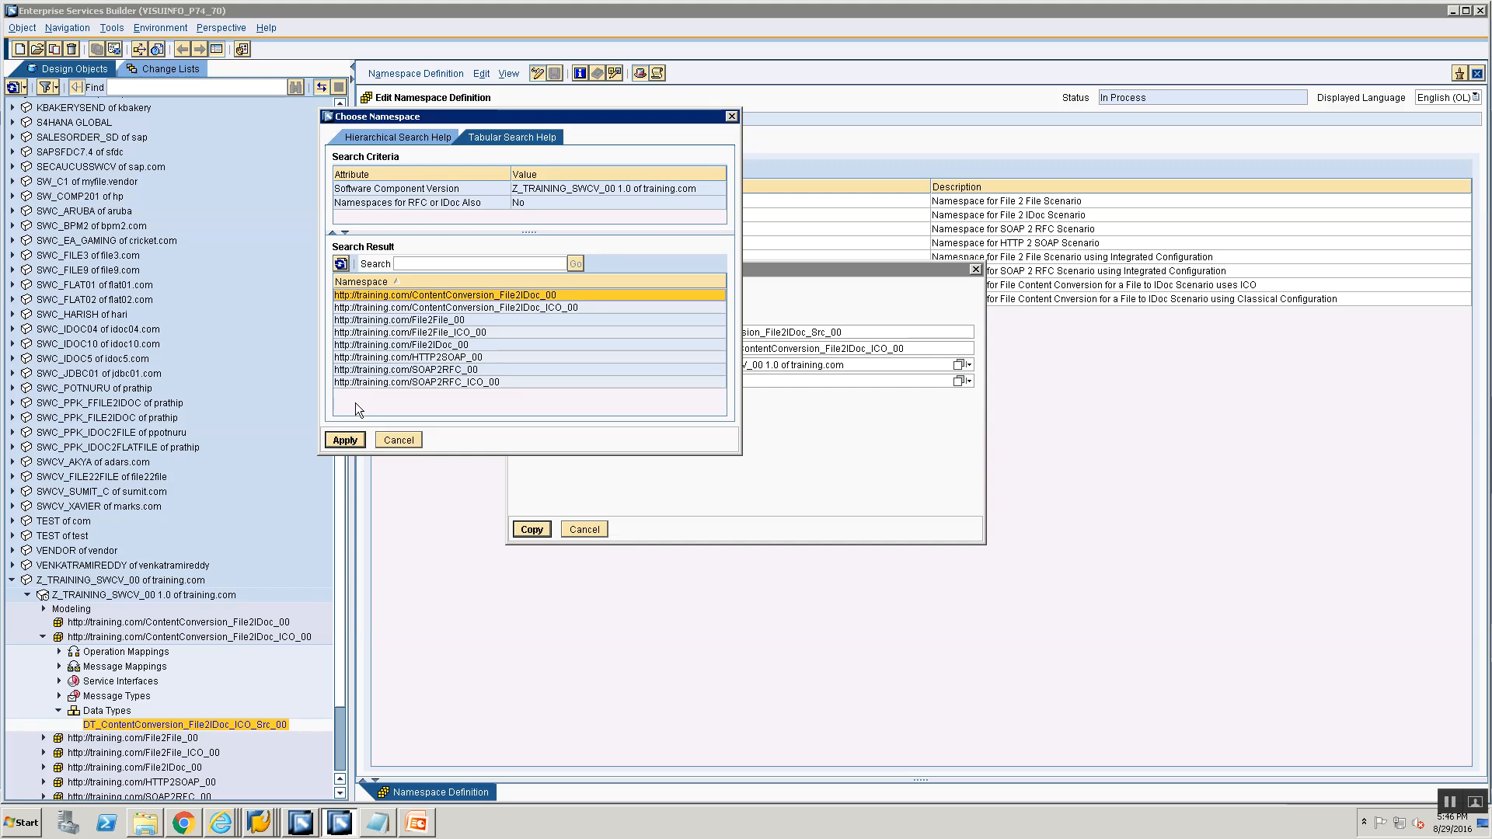
pyautogui.click(345, 440)
pyautogui.click(532, 529)
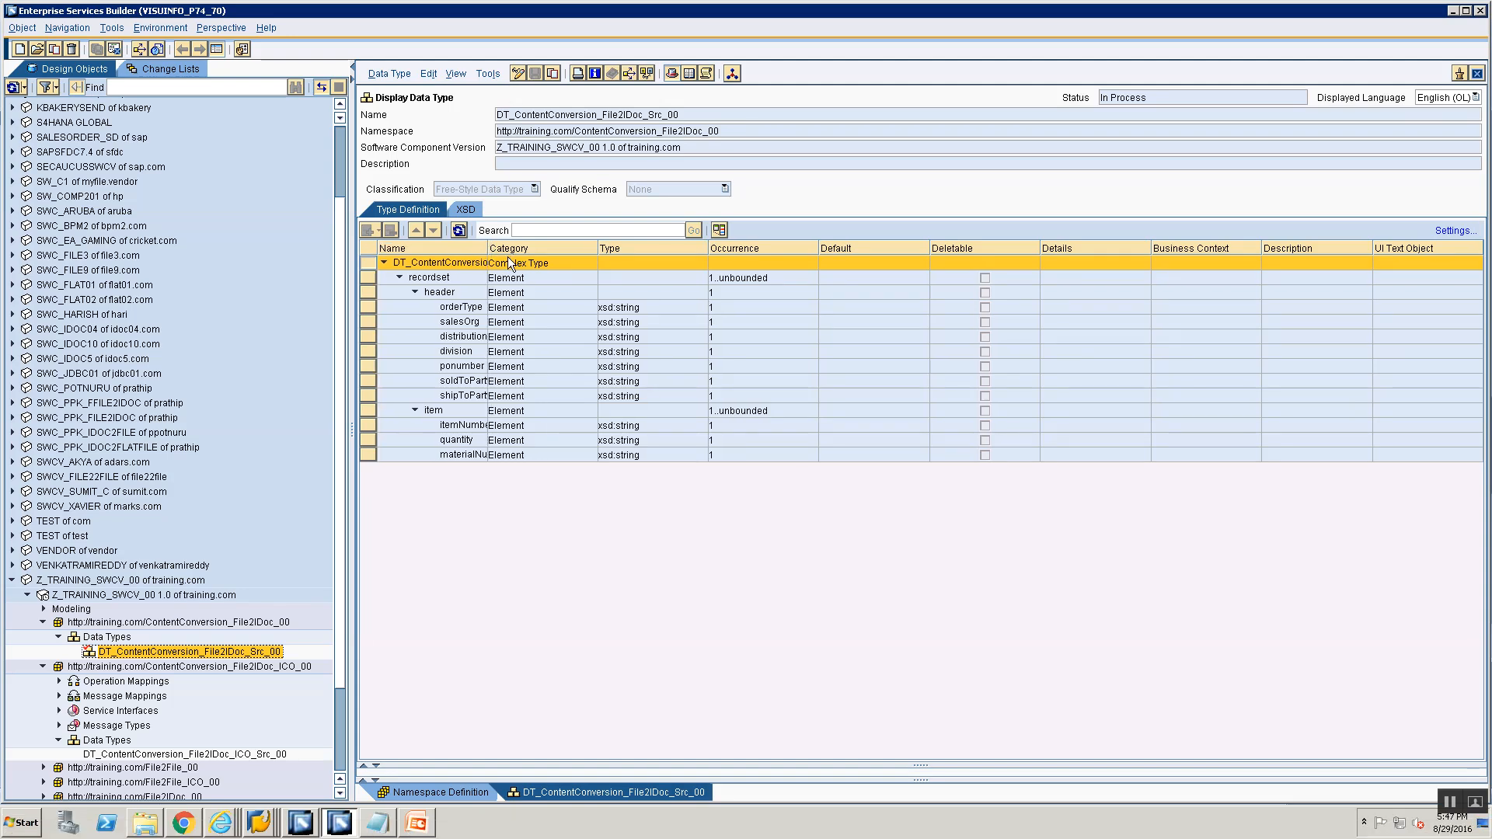
pyautogui.moveTo(486, 248); pyautogui.dragTo(558, 256)
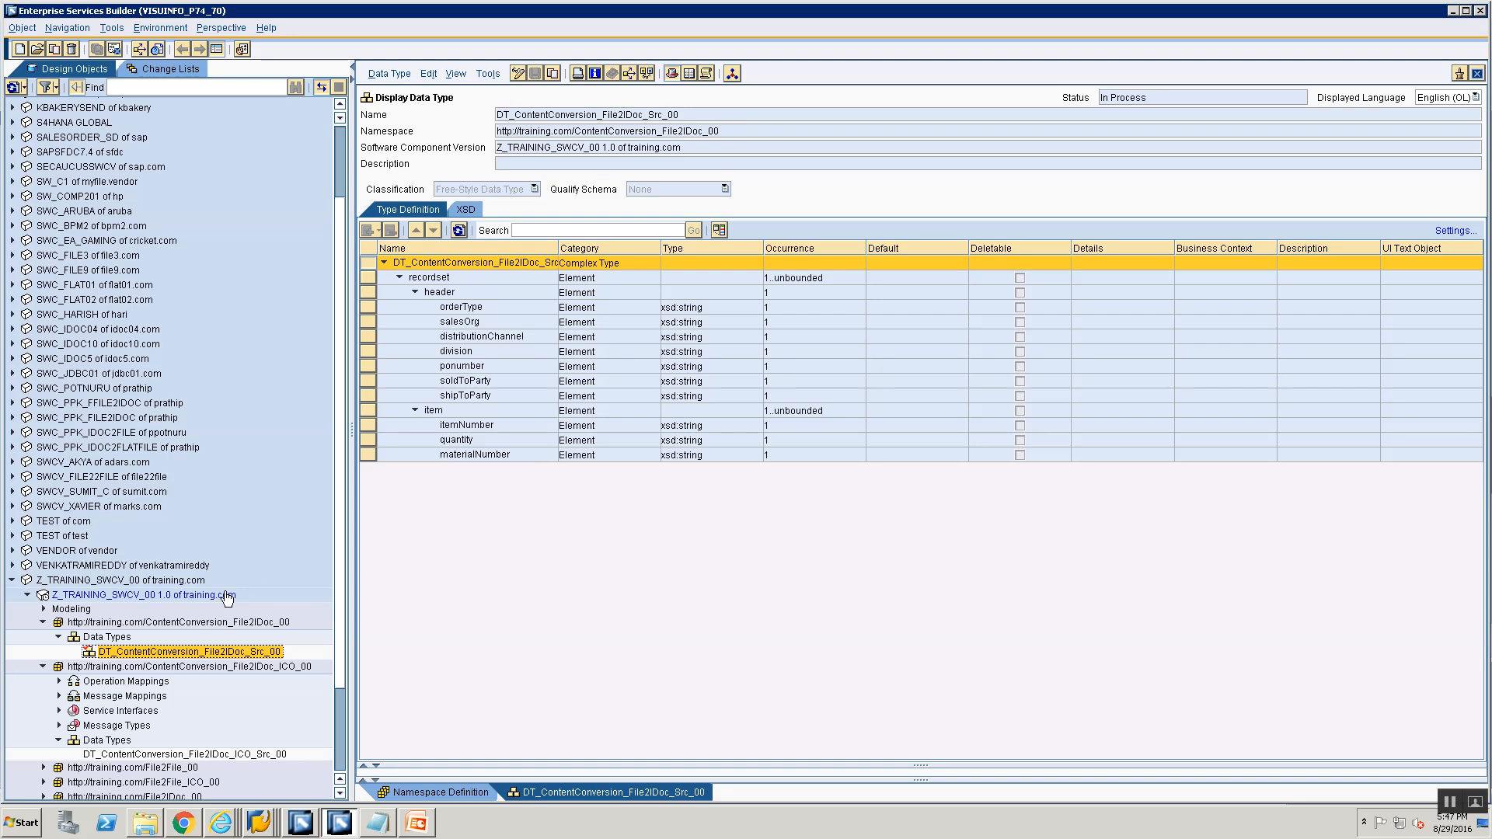
# Create message type MT_ContentConversion_File2IDoc_Src_00 in the ContentConversion_File2IDoc_00 namespace, using data type DT_ContentConversion_File2IDoc_Src_00, and save it.
pyautogui.rightClick(107, 636)
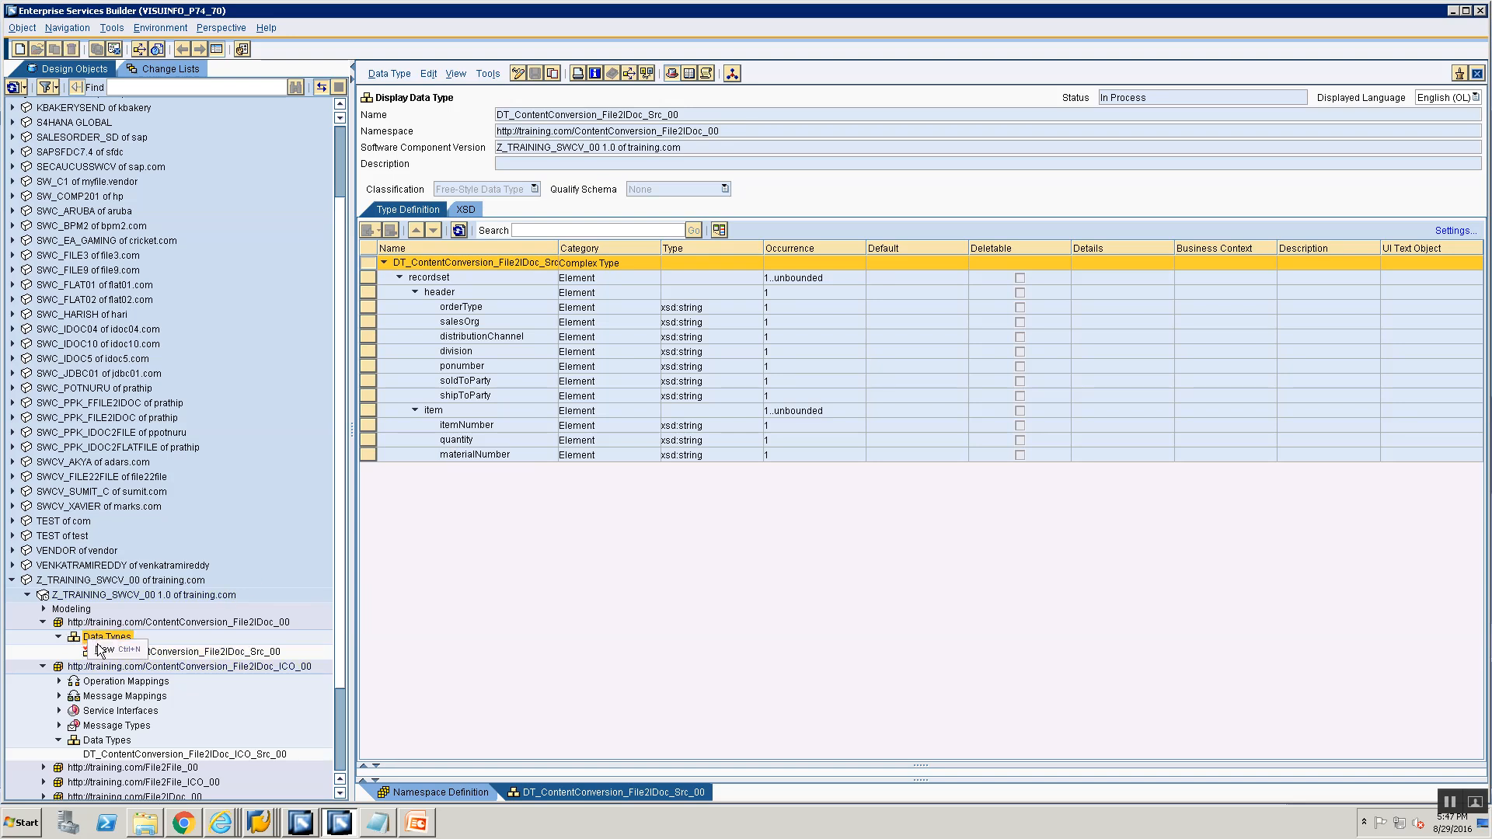
pyautogui.click(109, 649)
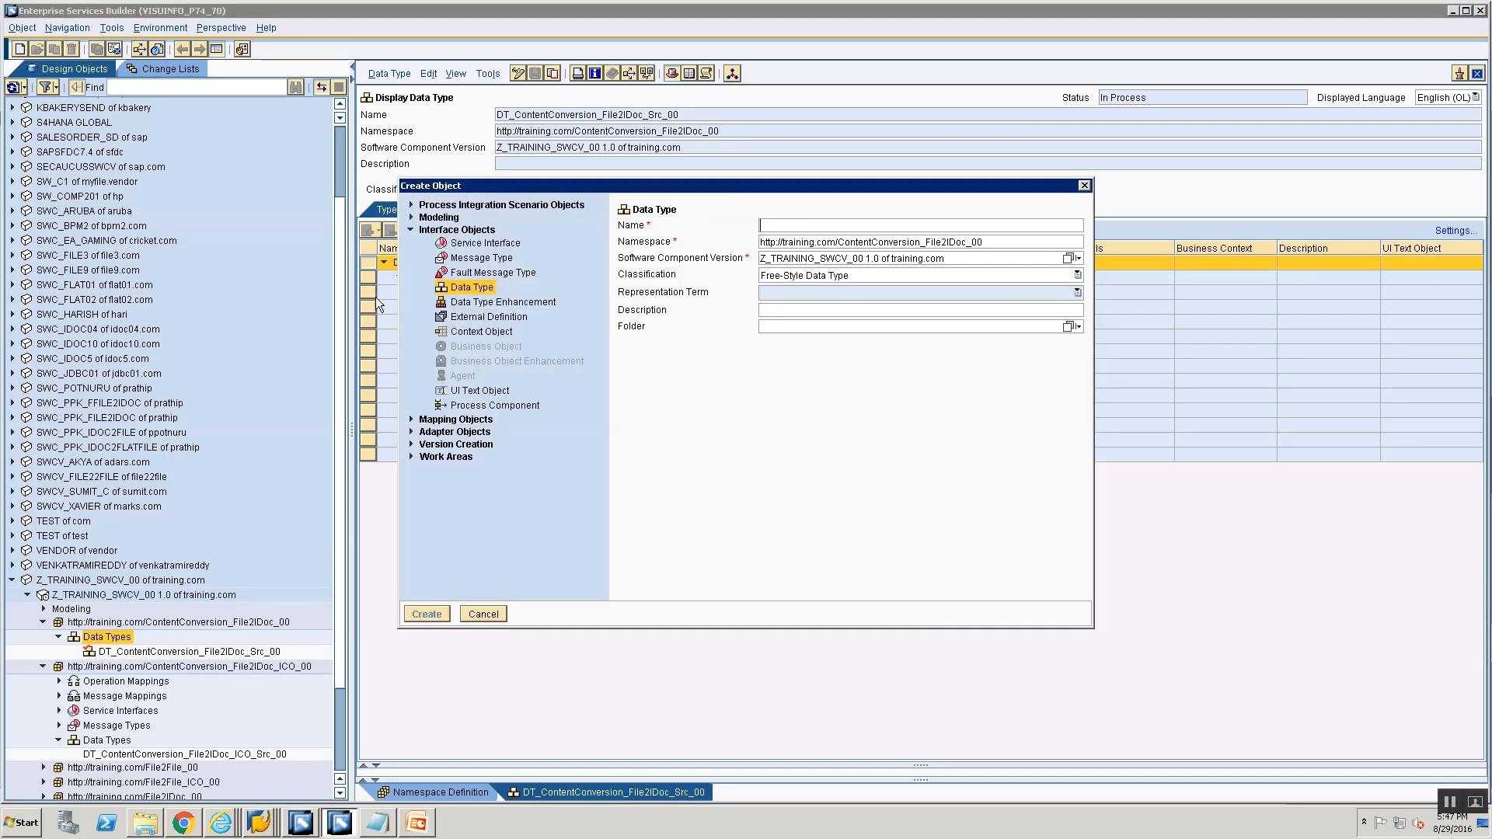
pyautogui.click(439, 257)
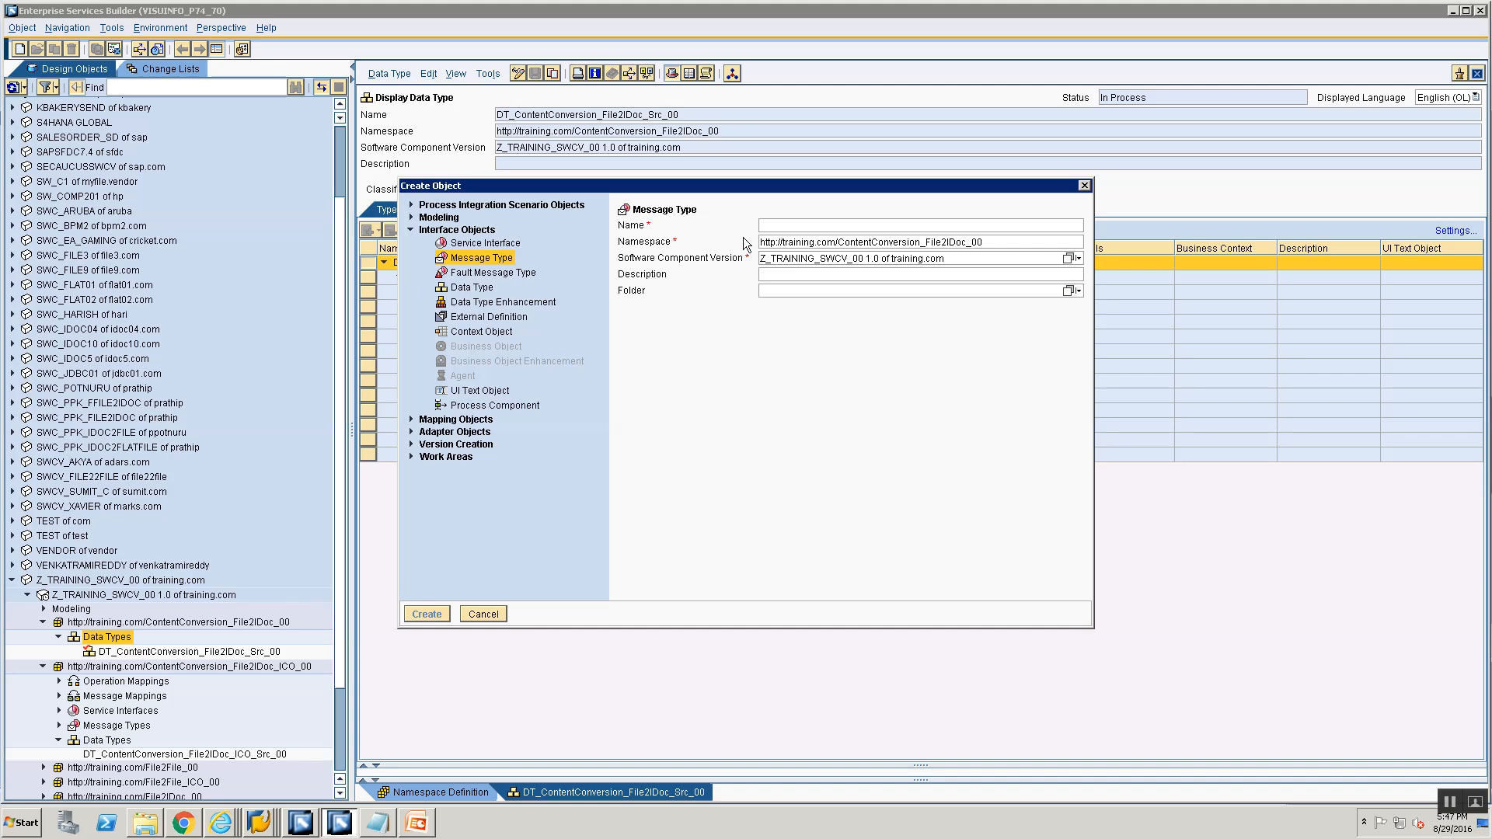
pyautogui.write('MT_')
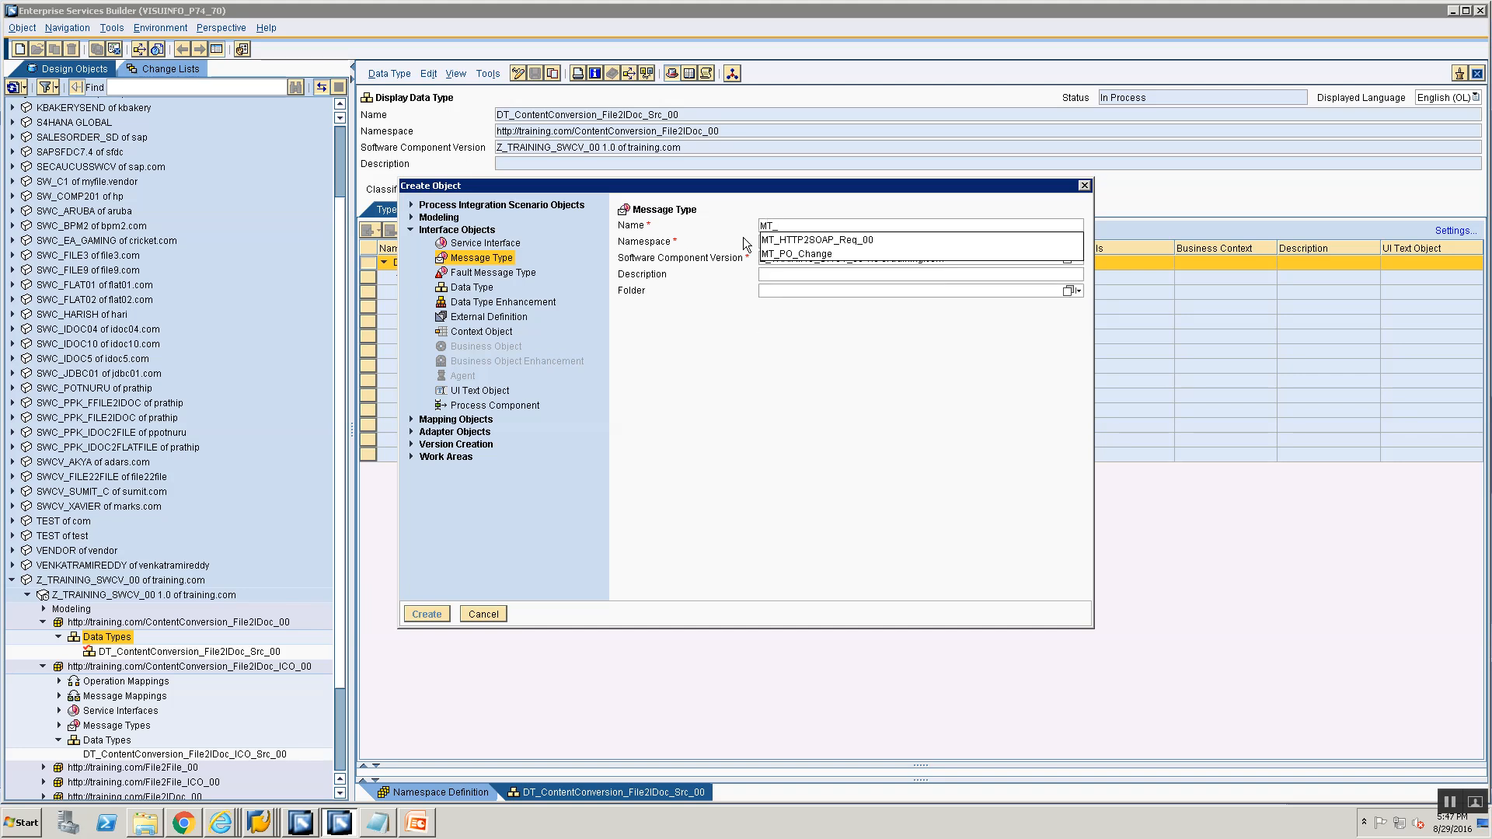
pyautogui.write('ContentCo')
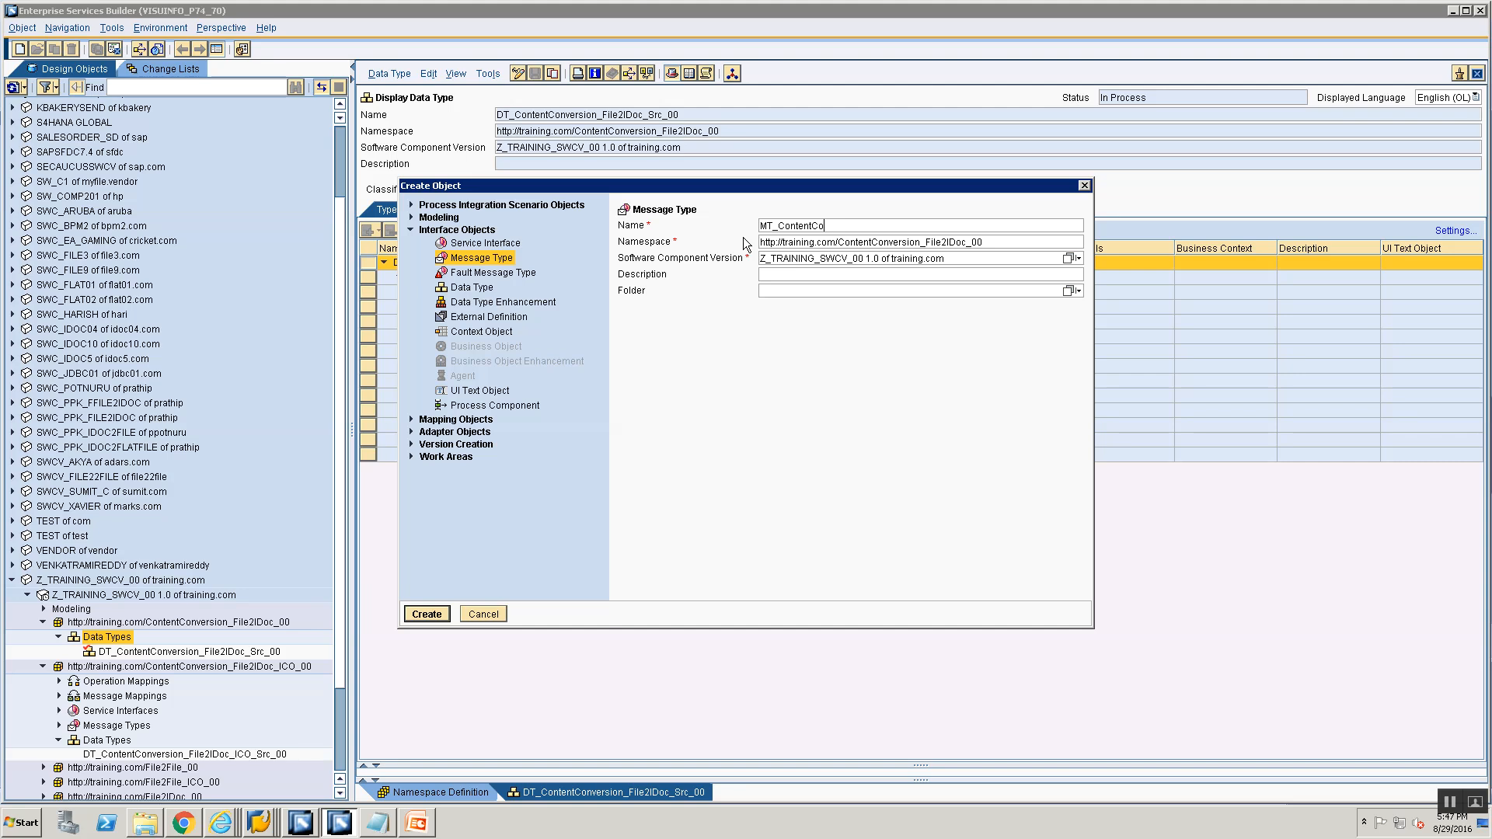
pyautogui.write('nversion_File2IDoc_Src_00')
pyautogui.press('Return')
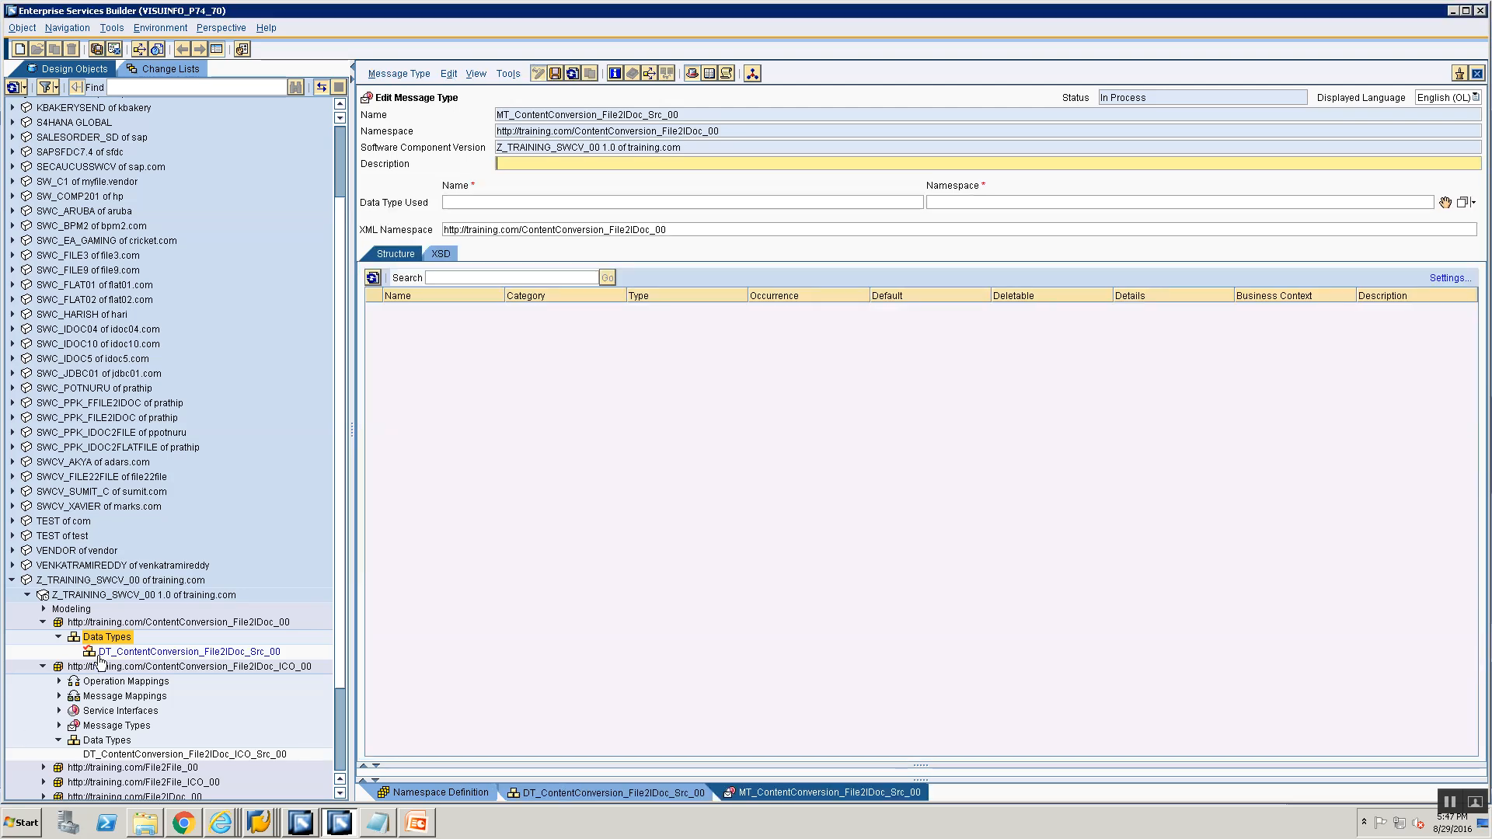
pyautogui.click(42, 666)
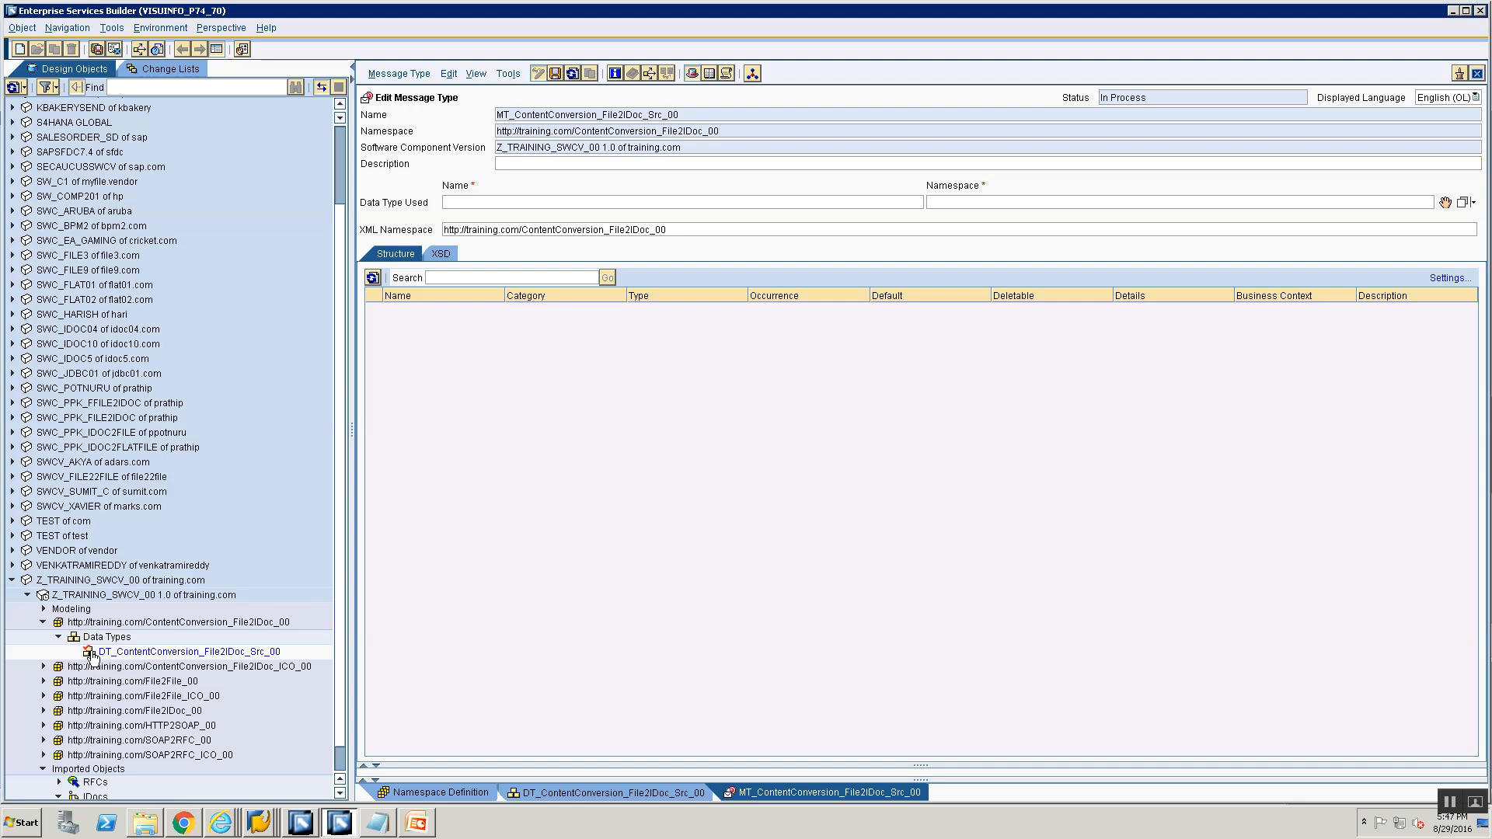
pyautogui.moveTo(92, 655); pyautogui.dragTo(1447, 207)
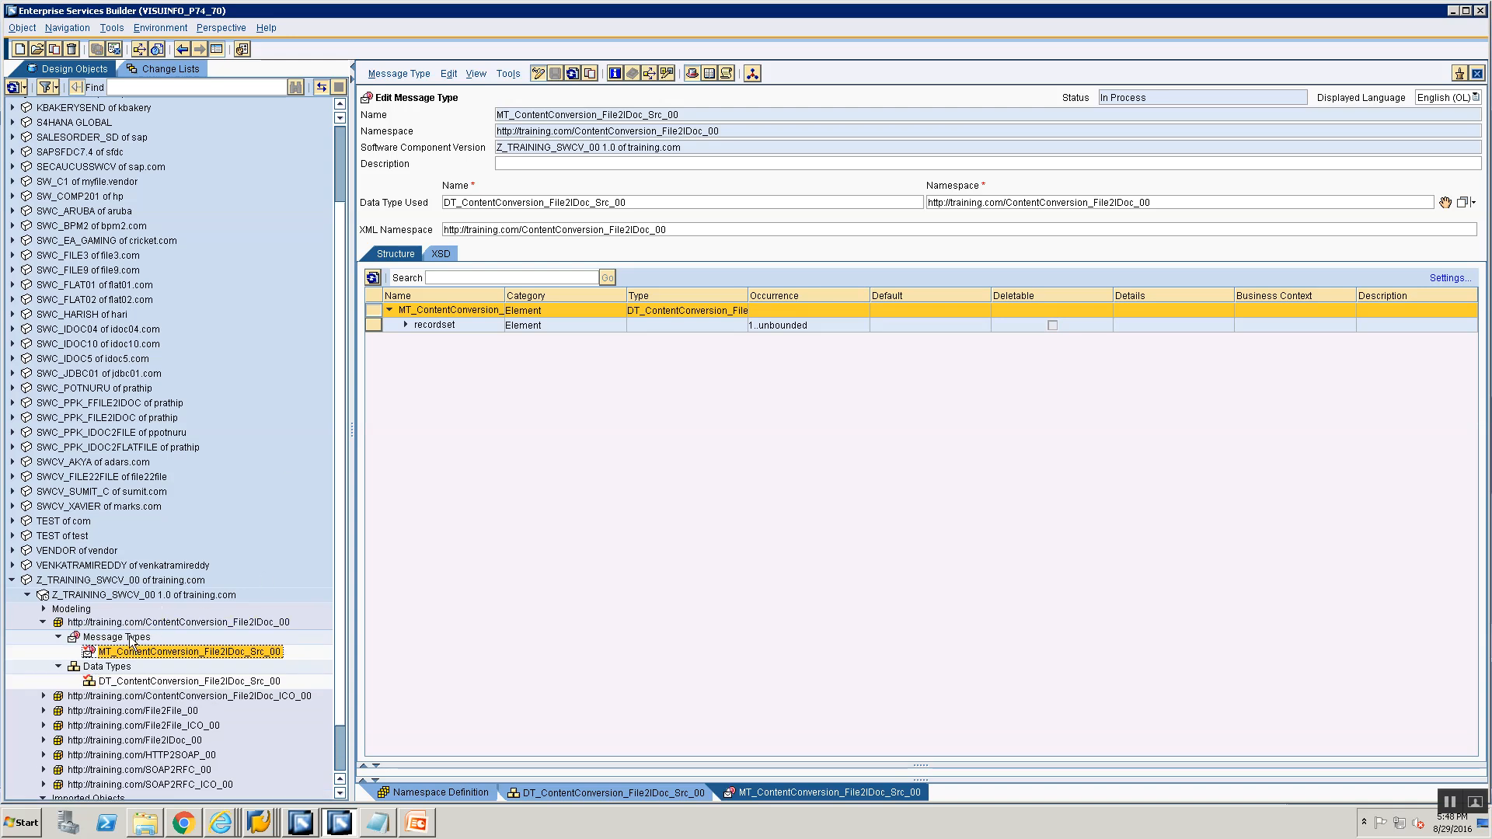
# Create service interface SIOA_ContentConversion_File2IDOc_Src_00 in the same namespace, with MT_ContentConversion_File2IDoc_Src_00 as its request message, and save it.
pyautogui.rightClick(130, 638)
pyautogui.click(144, 645)
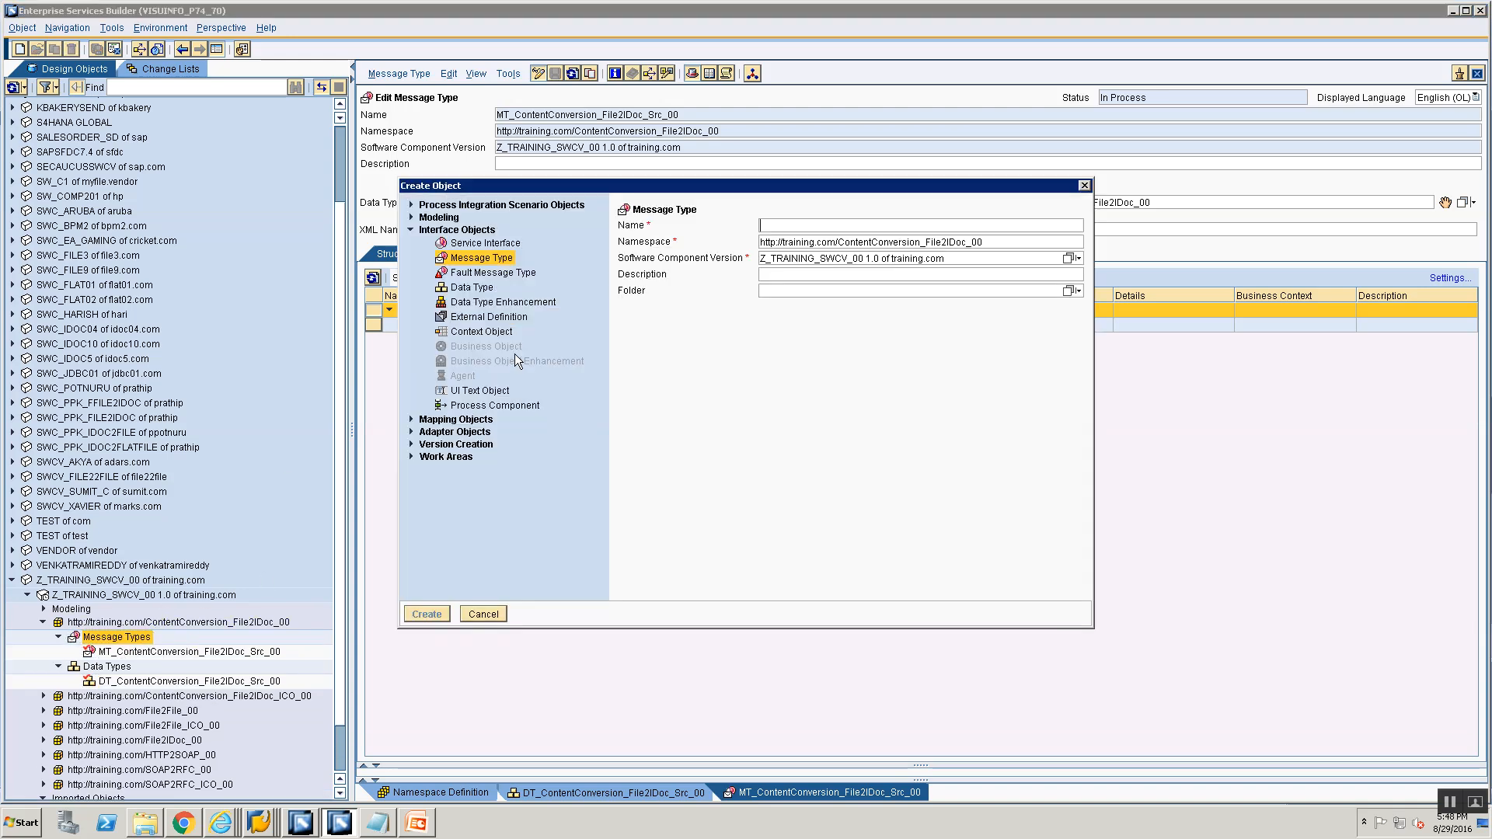
pyautogui.click(480, 244)
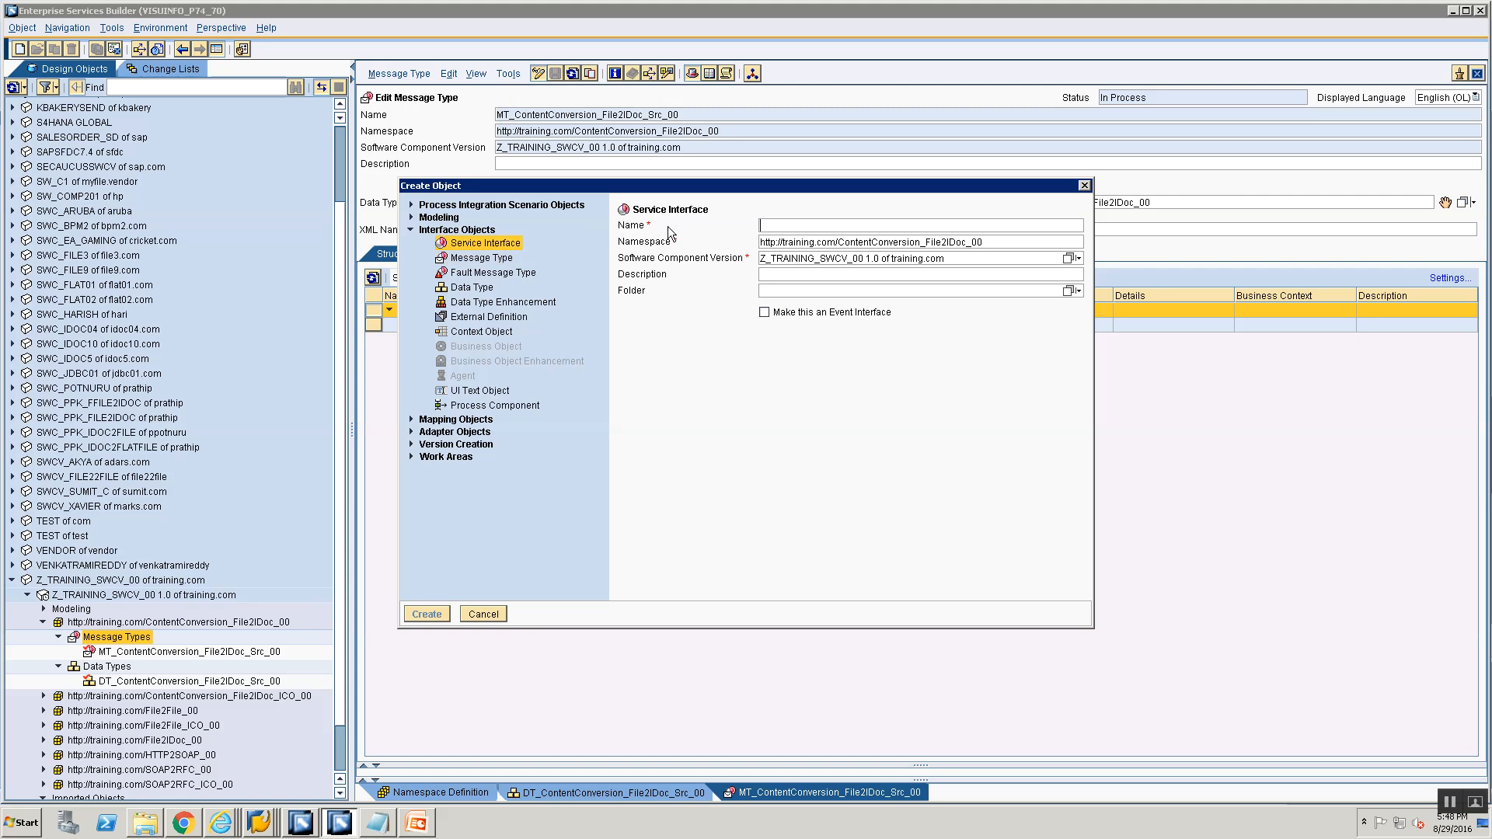
pyautogui.write('SIOA_')
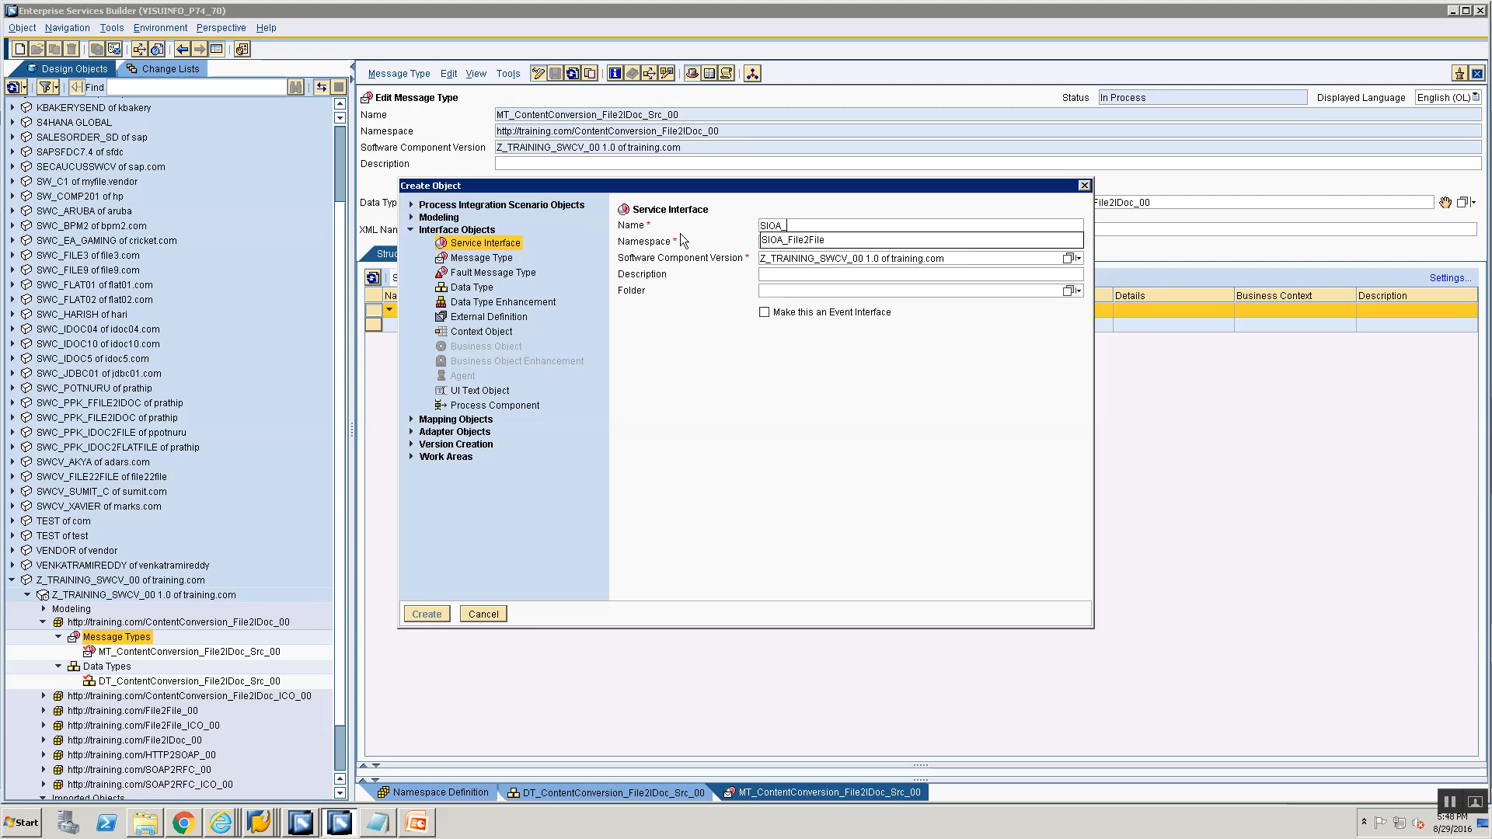
pyautogui.write('ContentCom')
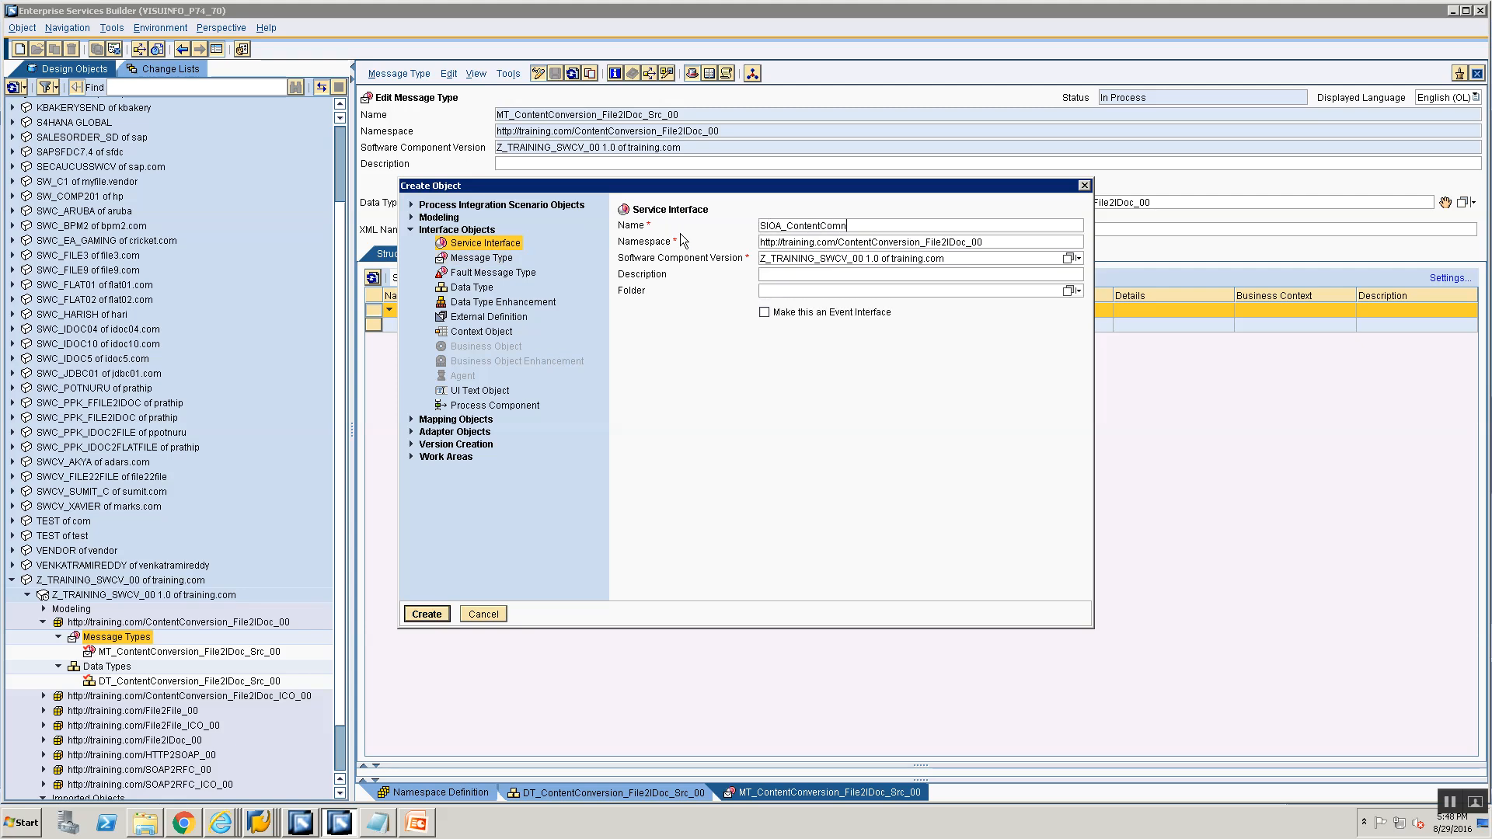
pyautogui.press('BackSpace')
pyautogui.write('nversion_File2IDOc_Src_00')
pyautogui.press('Return')
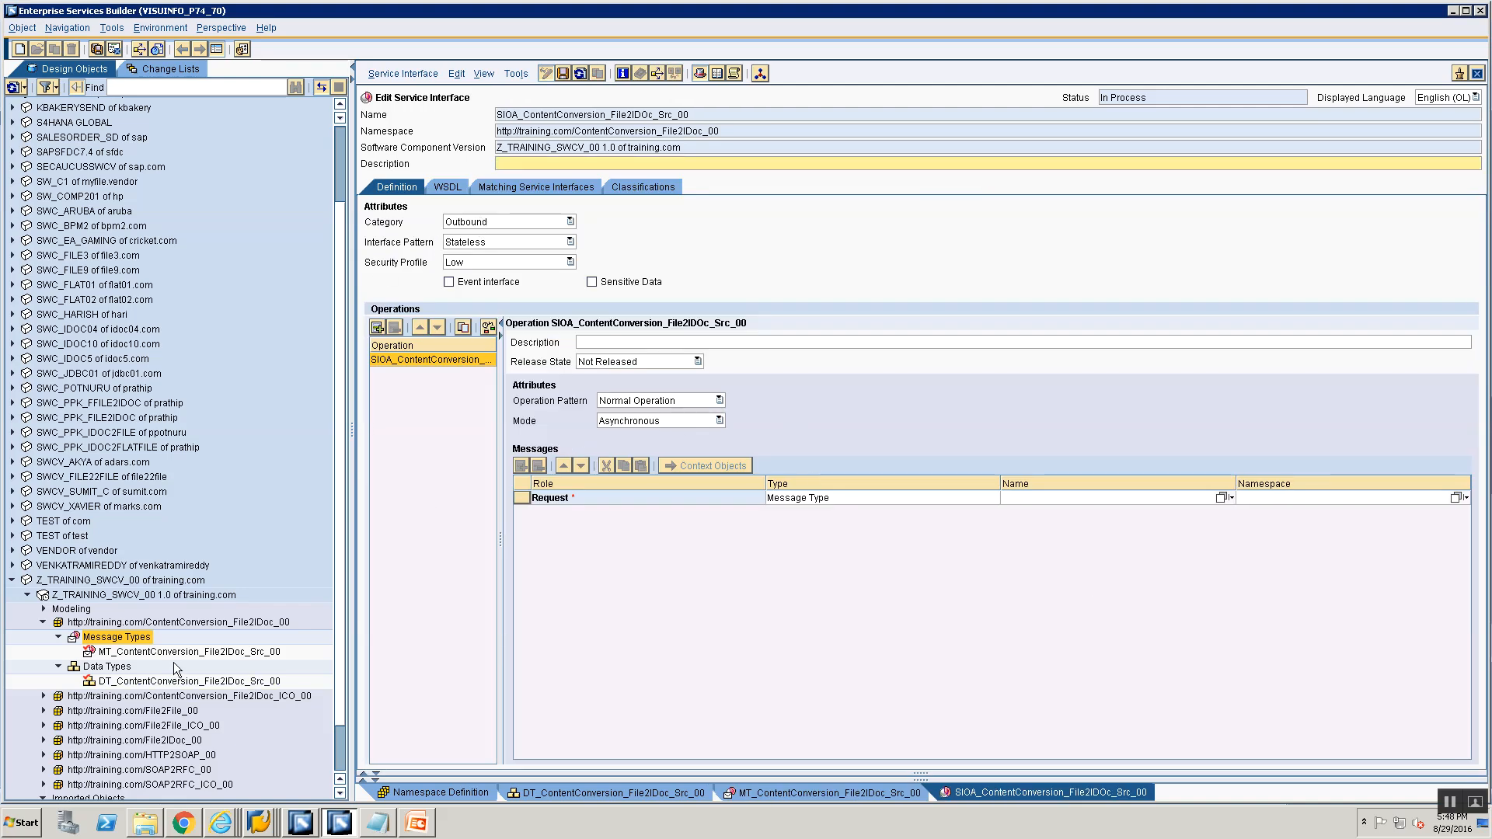
pyautogui.moveTo(176, 652); pyautogui.dragTo(882, 507)
pyautogui.moveTo(1003, 505); pyautogui.dragTo(1015, 500)
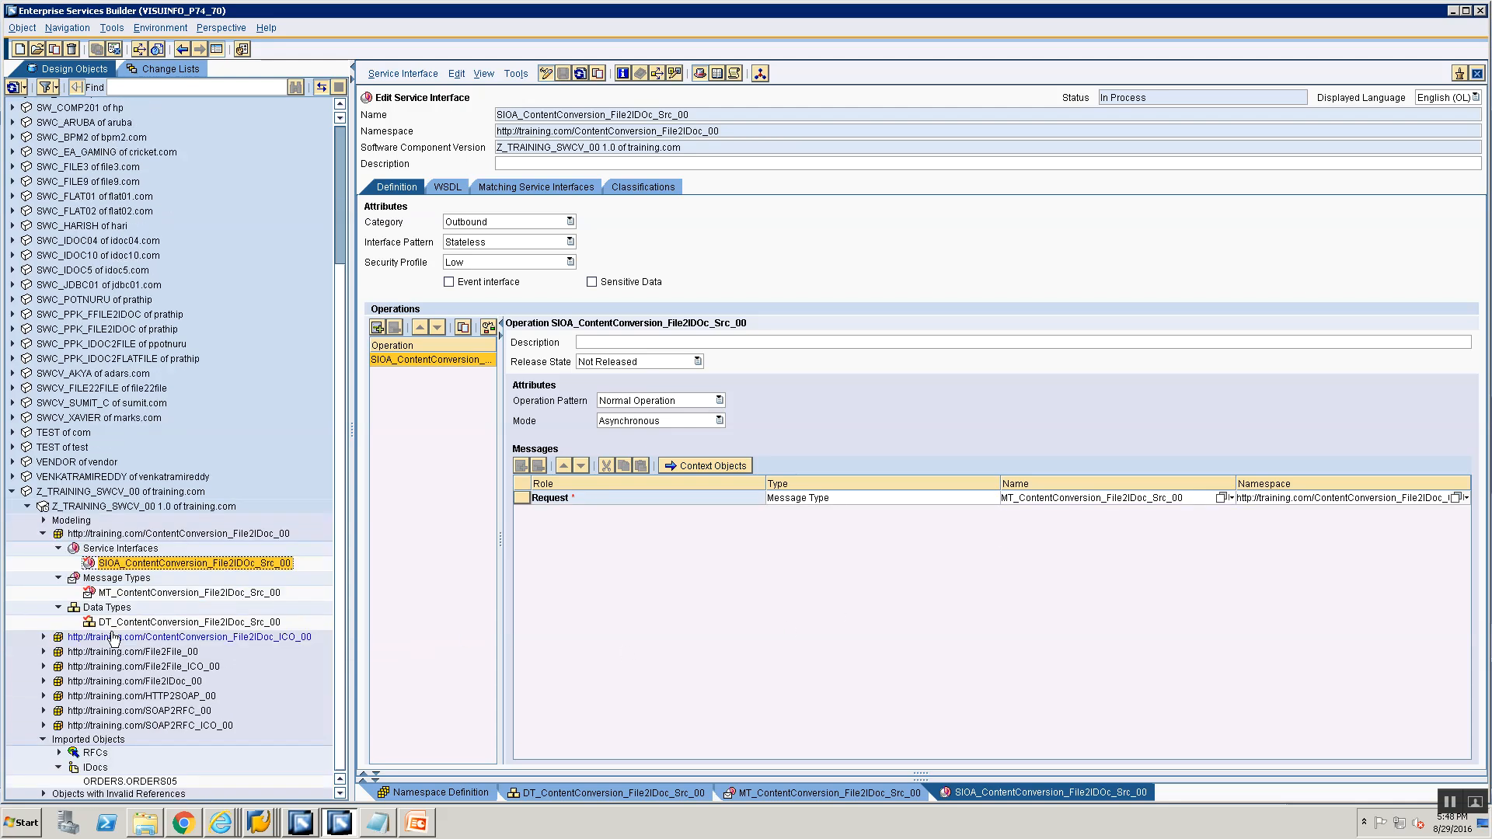
pyautogui.click(44, 738)
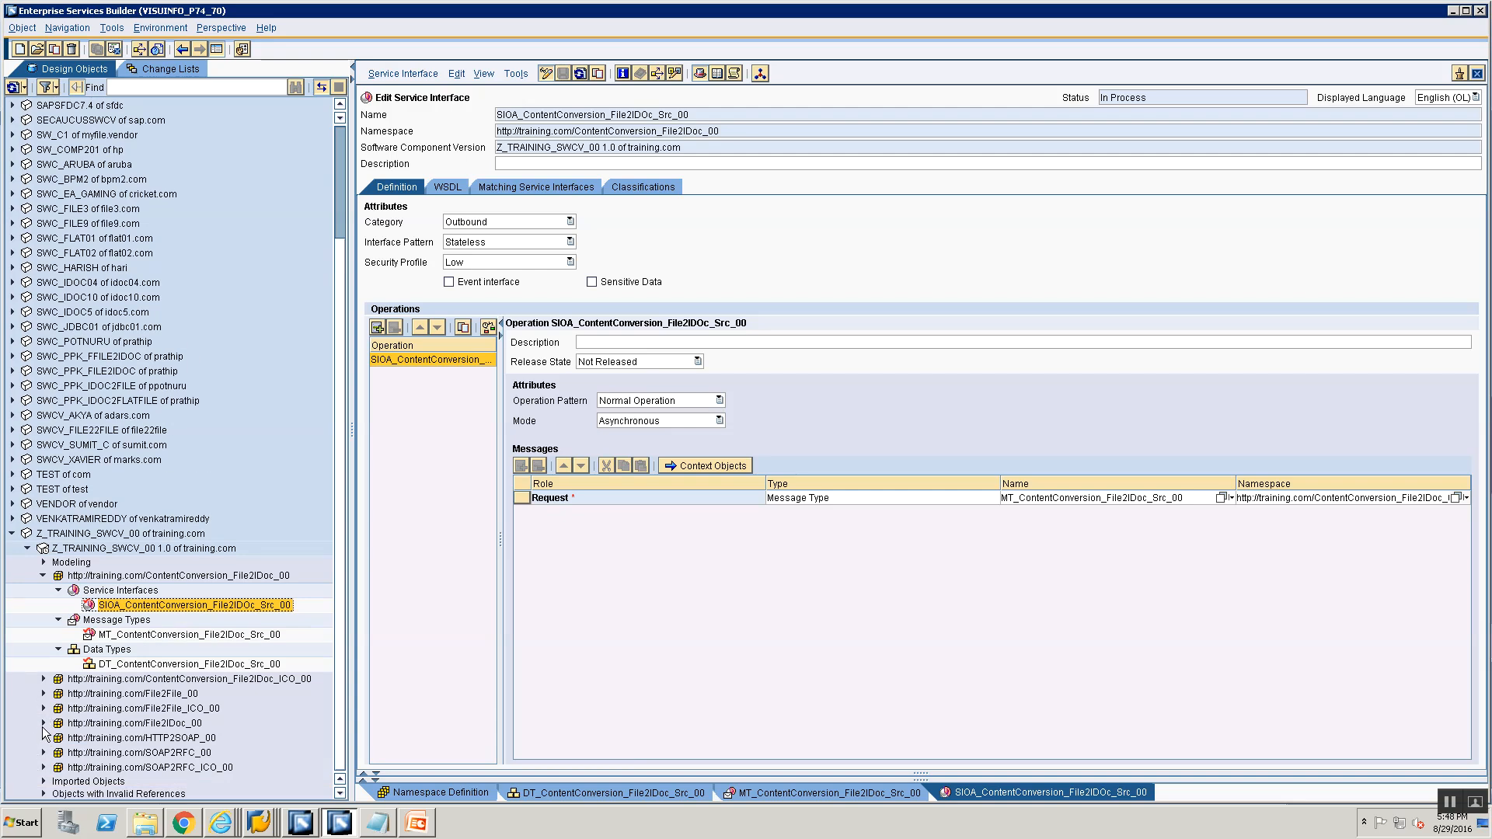
pyautogui.click(44, 724)
pyautogui.click(59, 752)
pyautogui.scroll(-2, 179, 727)
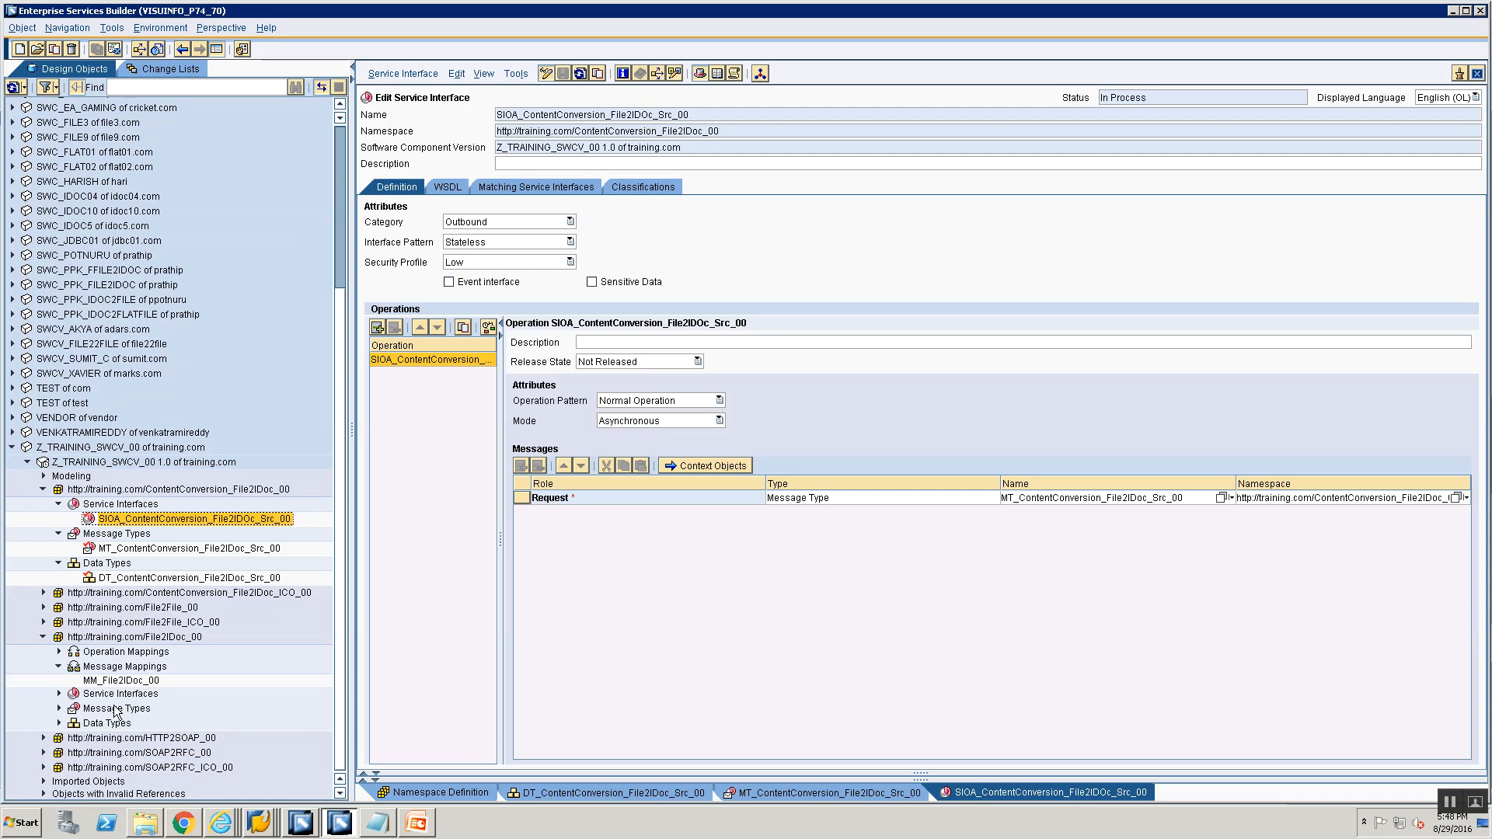
pyautogui.click(112, 682)
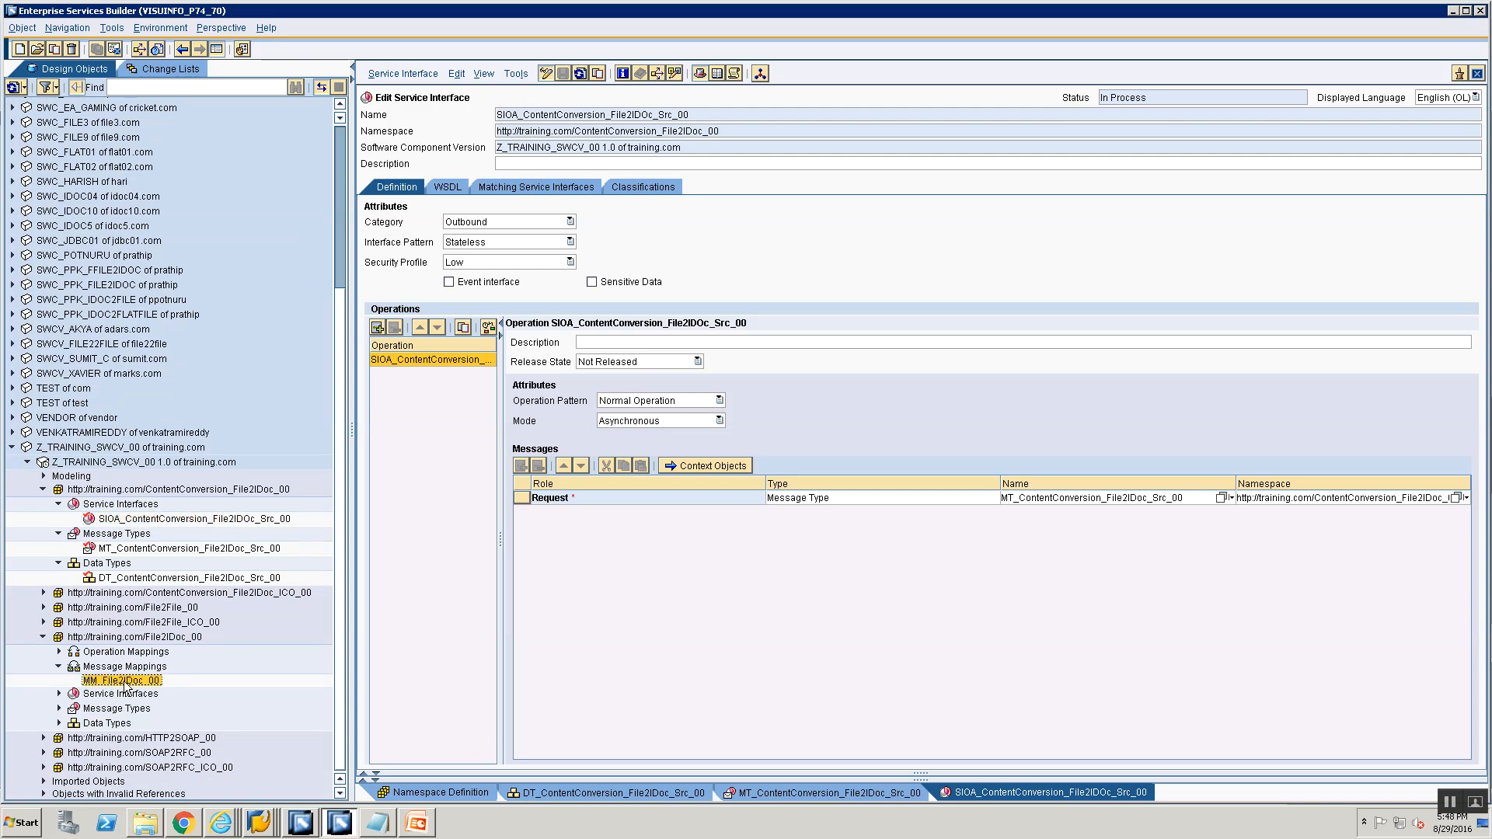
pyautogui.rightClick(968, 793)
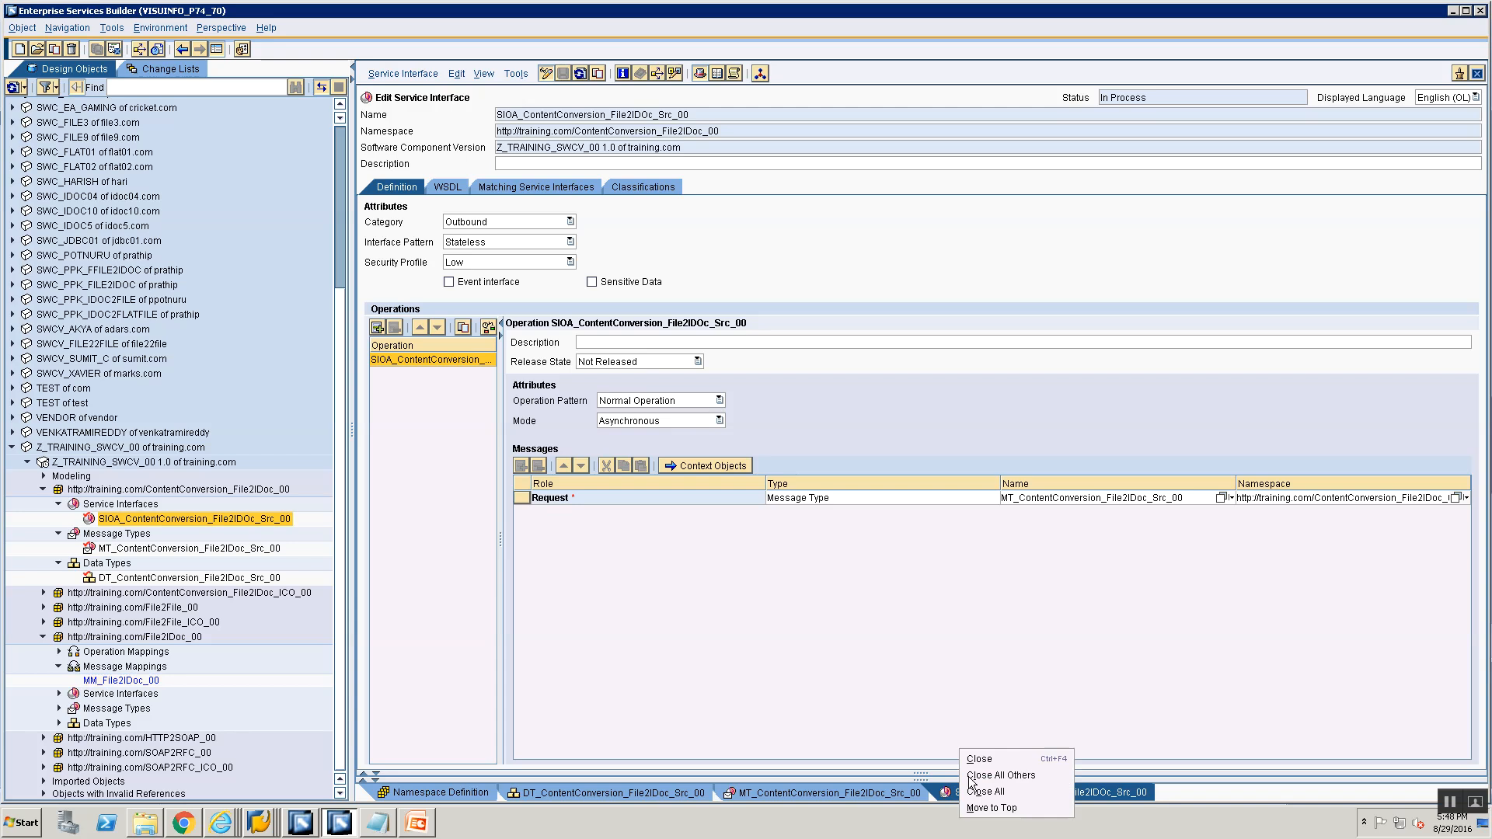
pyautogui.click(977, 791)
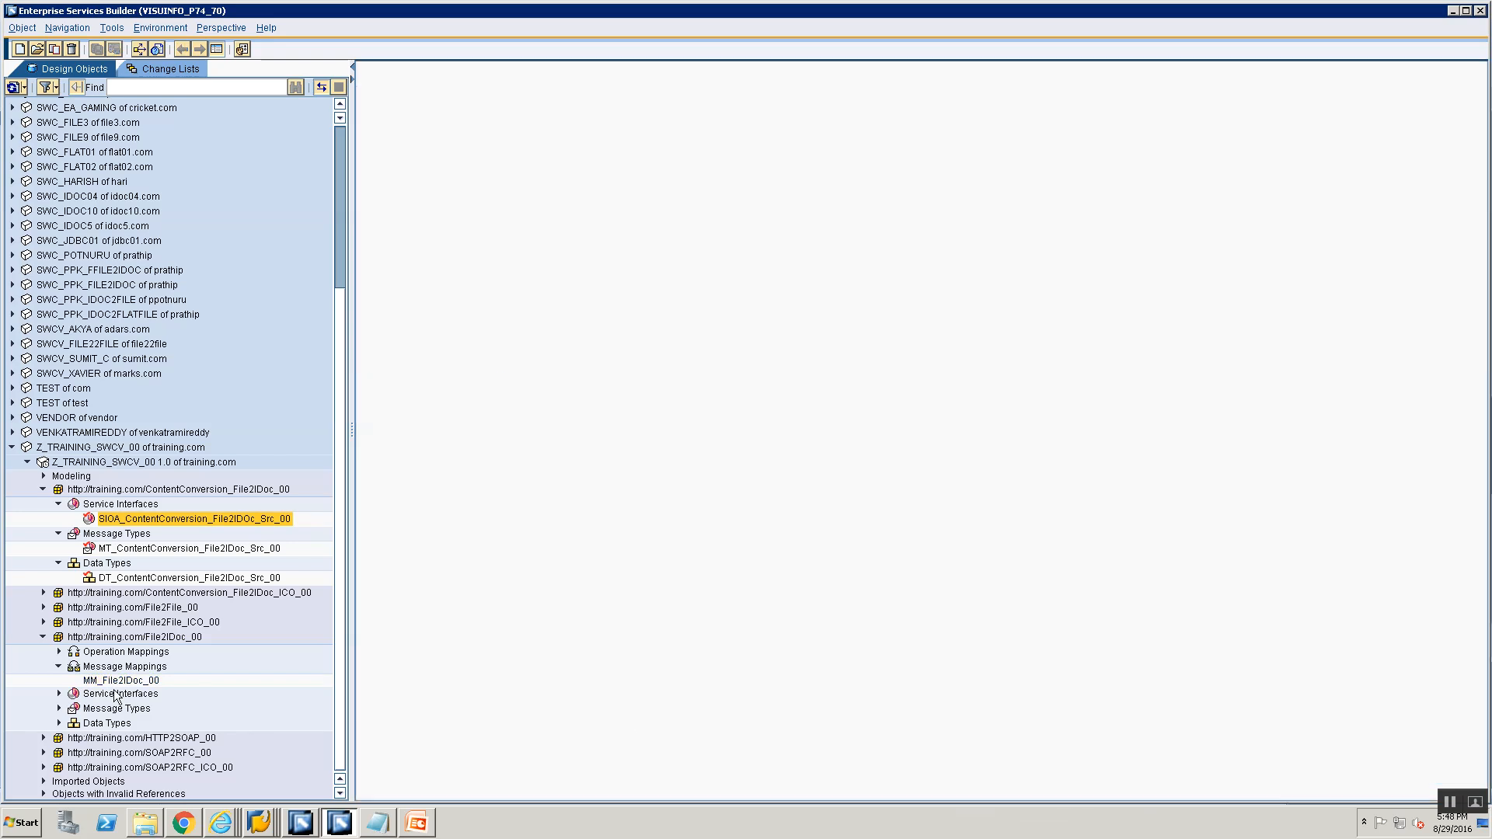
pyautogui.click(109, 681)
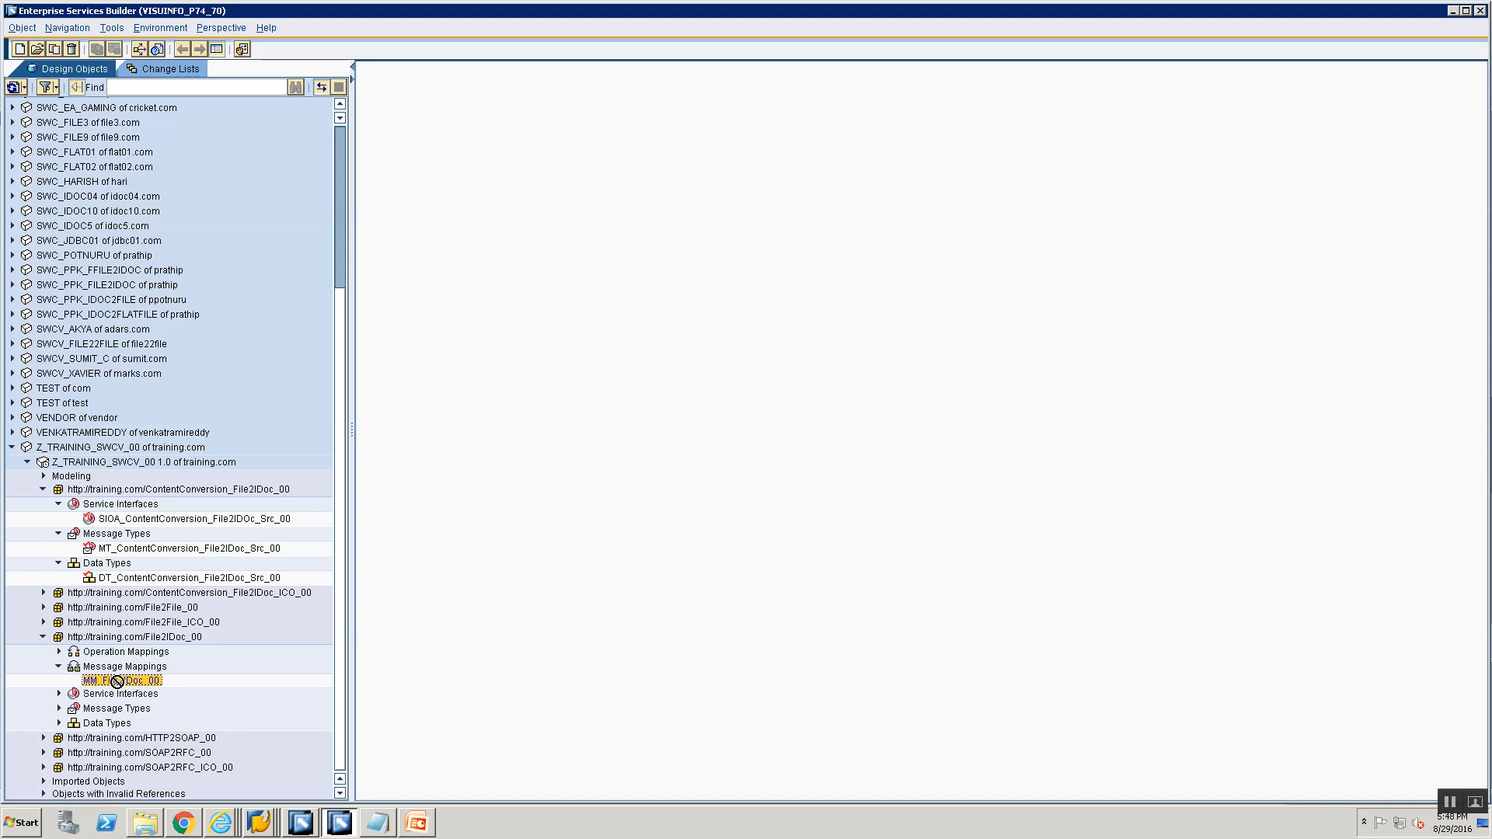
pyautogui.click(43, 637)
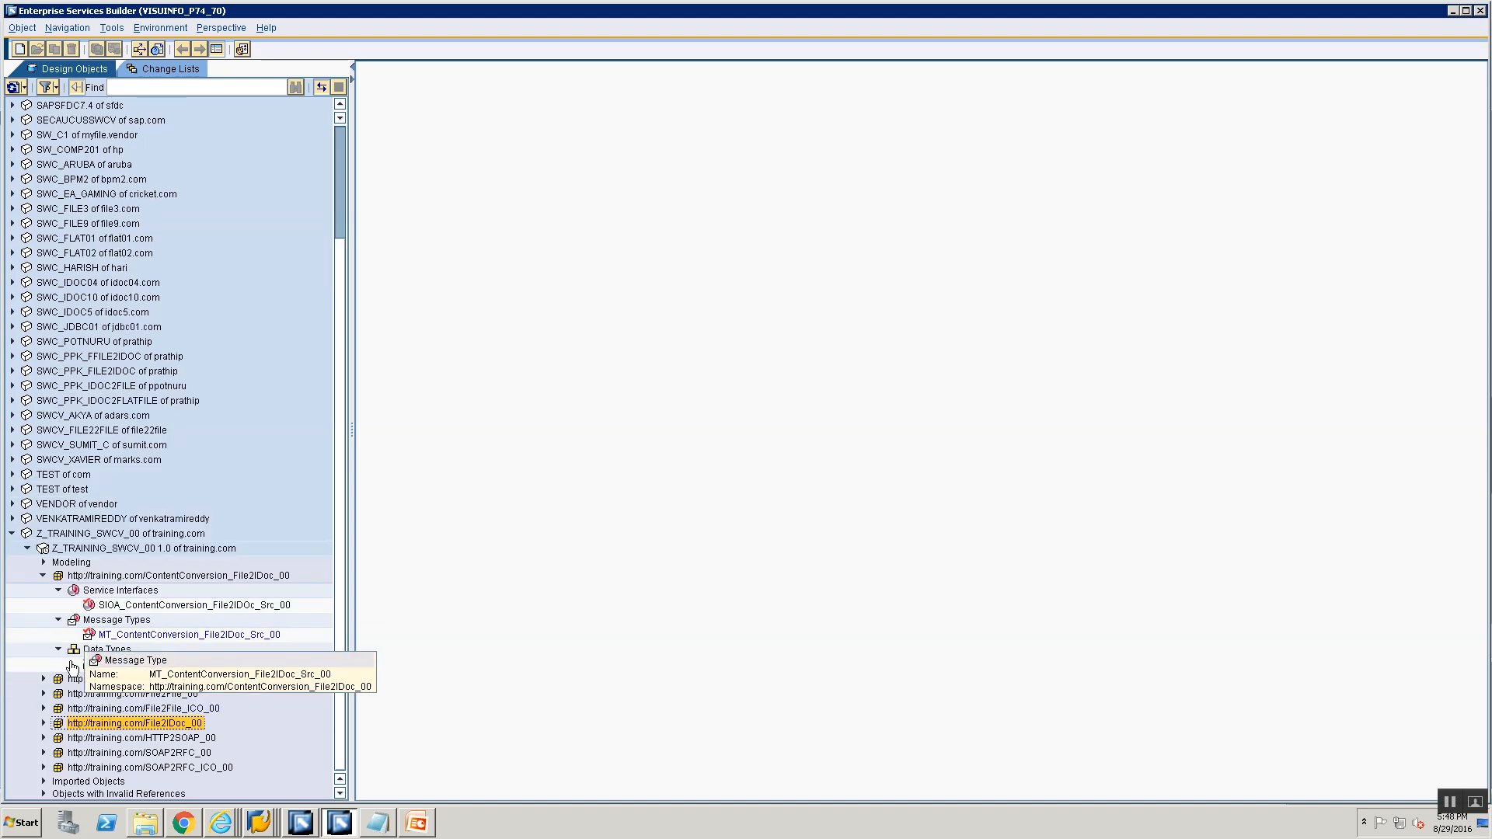
pyautogui.click(43, 722)
pyautogui.doubleClick(94, 750)
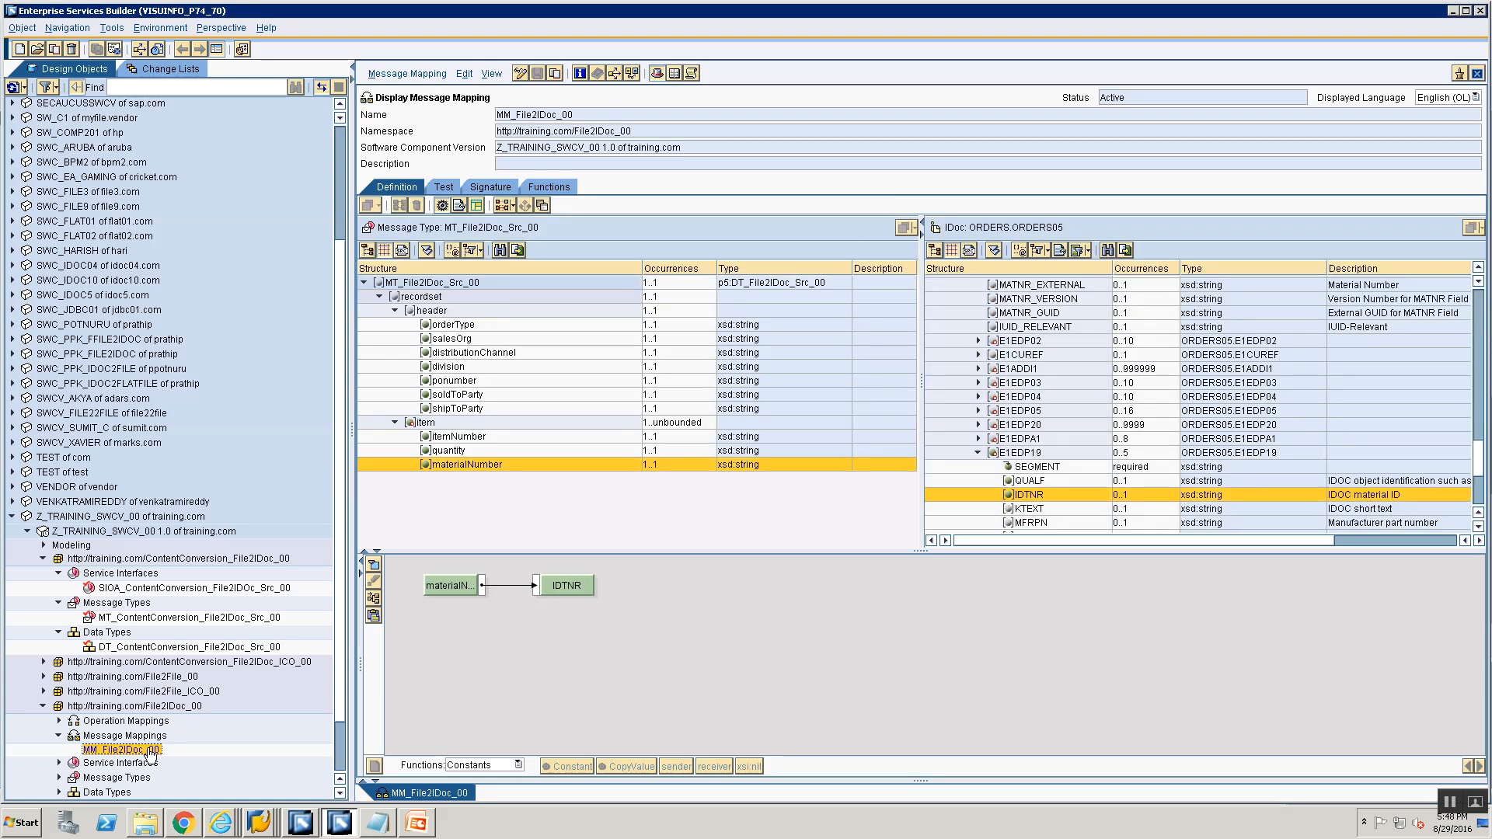
# Start a copy of message mapping MM_File2IDoc_00 and name it MM_ContentComversion_File2IDoc_00.
pyautogui.rightClick(150, 754)
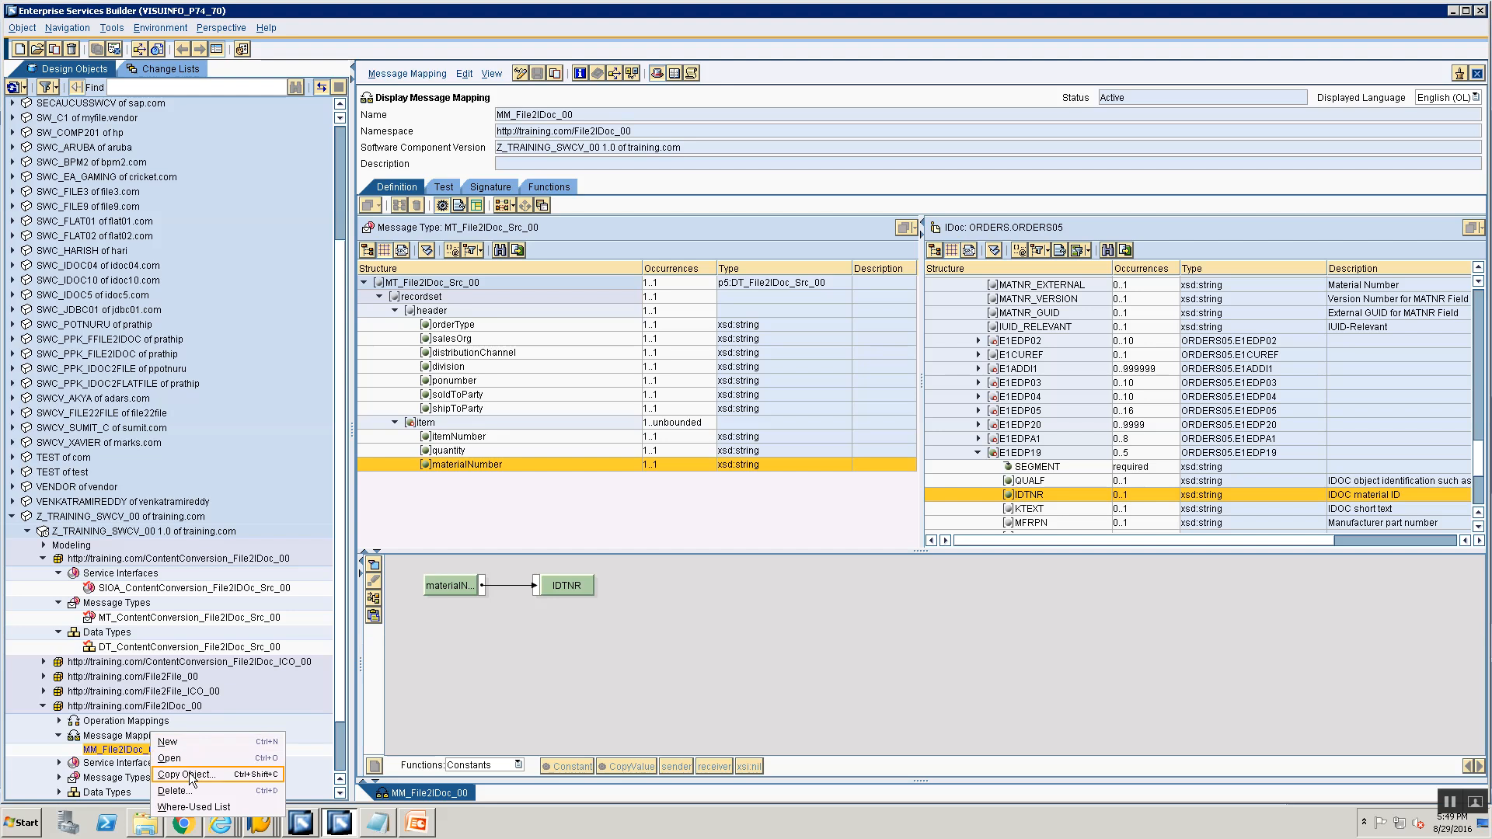
pyautogui.click(189, 773)
pyautogui.click(680, 332)
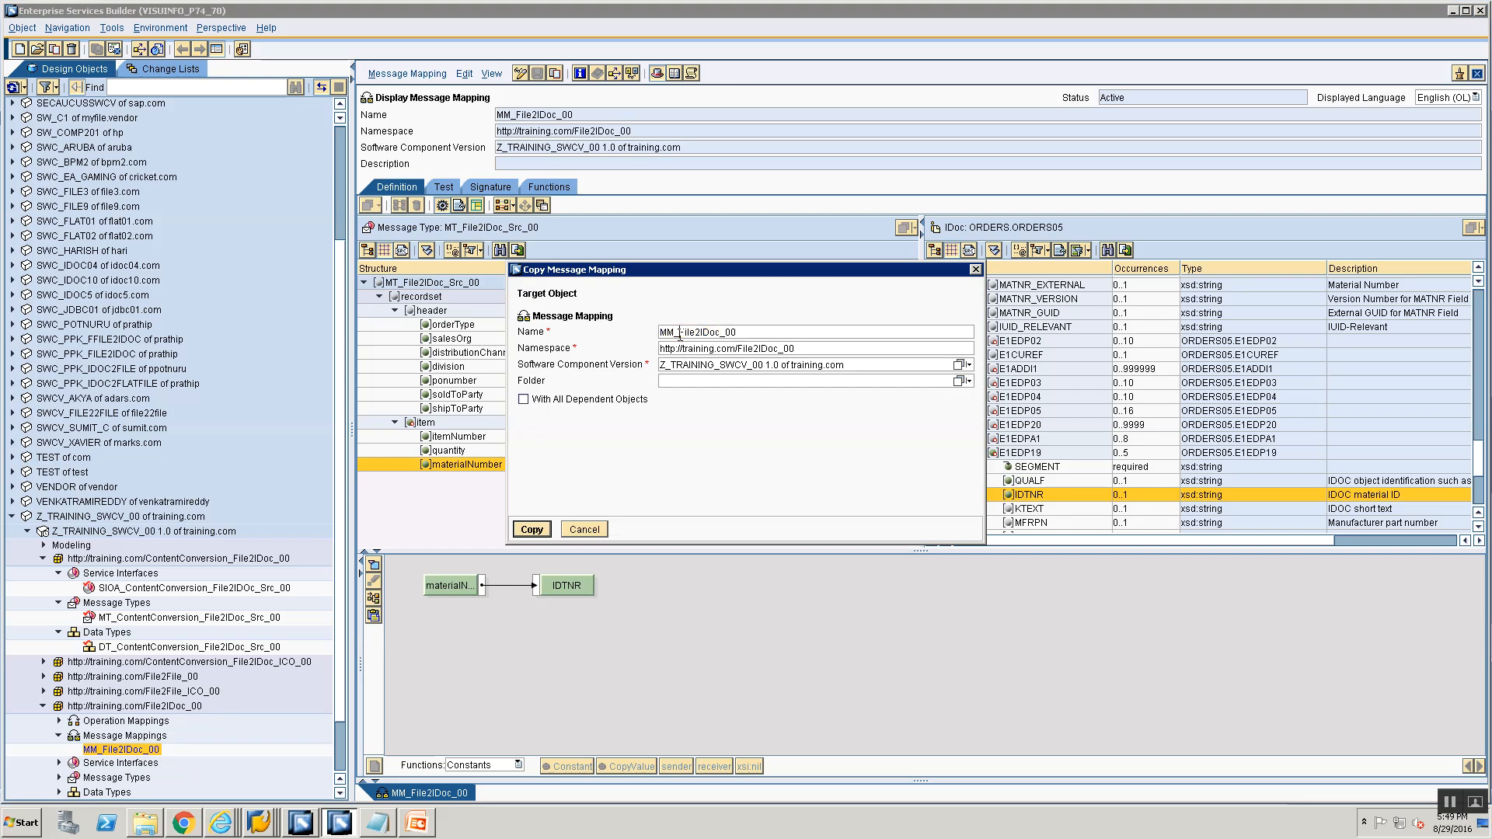
pyautogui.keyDown('shift'); pyautogui.click(734, 332); pyautogui.keyUp('shift')
pyautogui.write('Content')
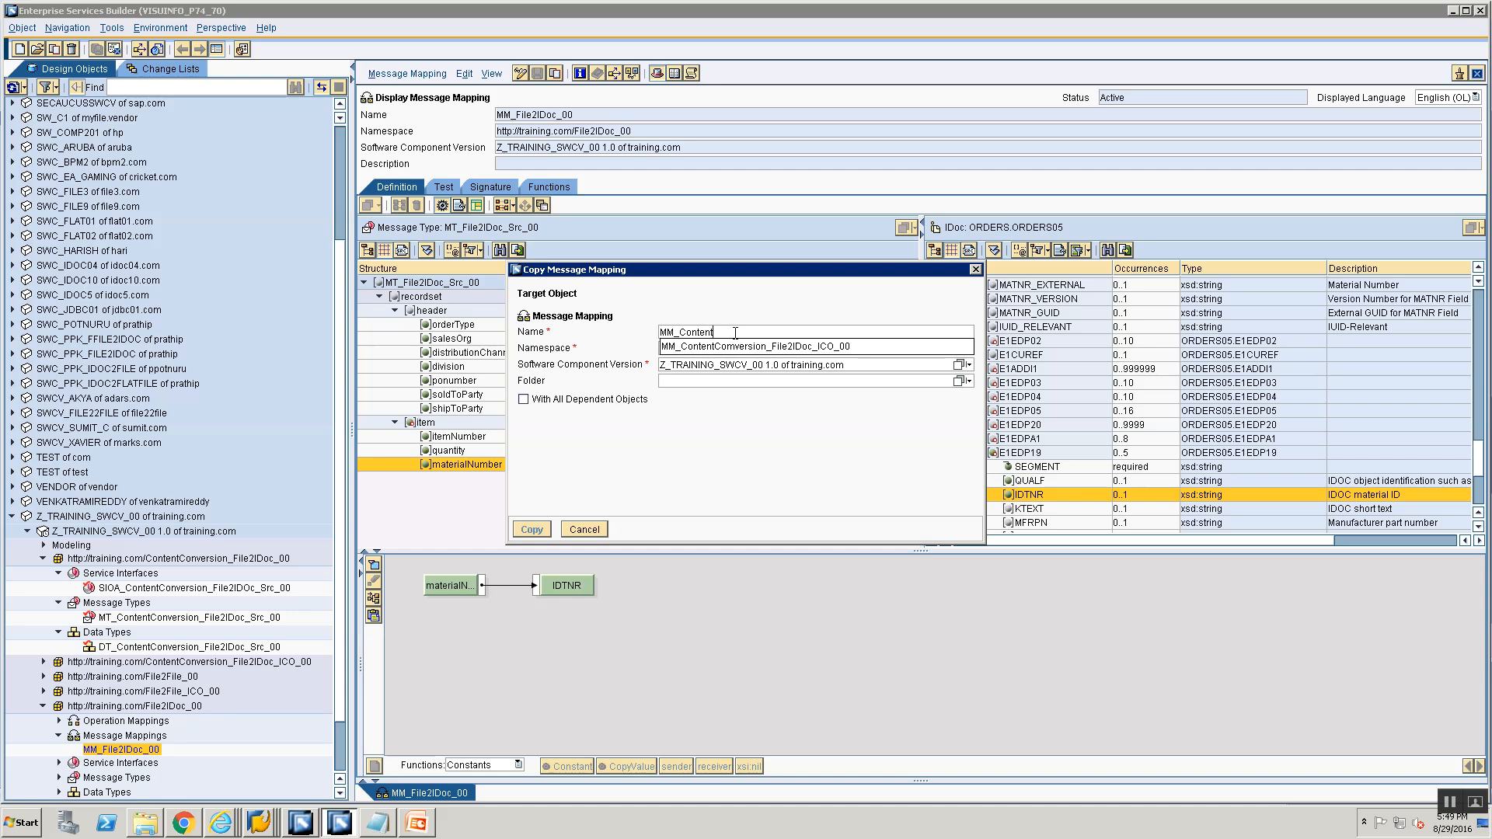
pyautogui.press('Return')
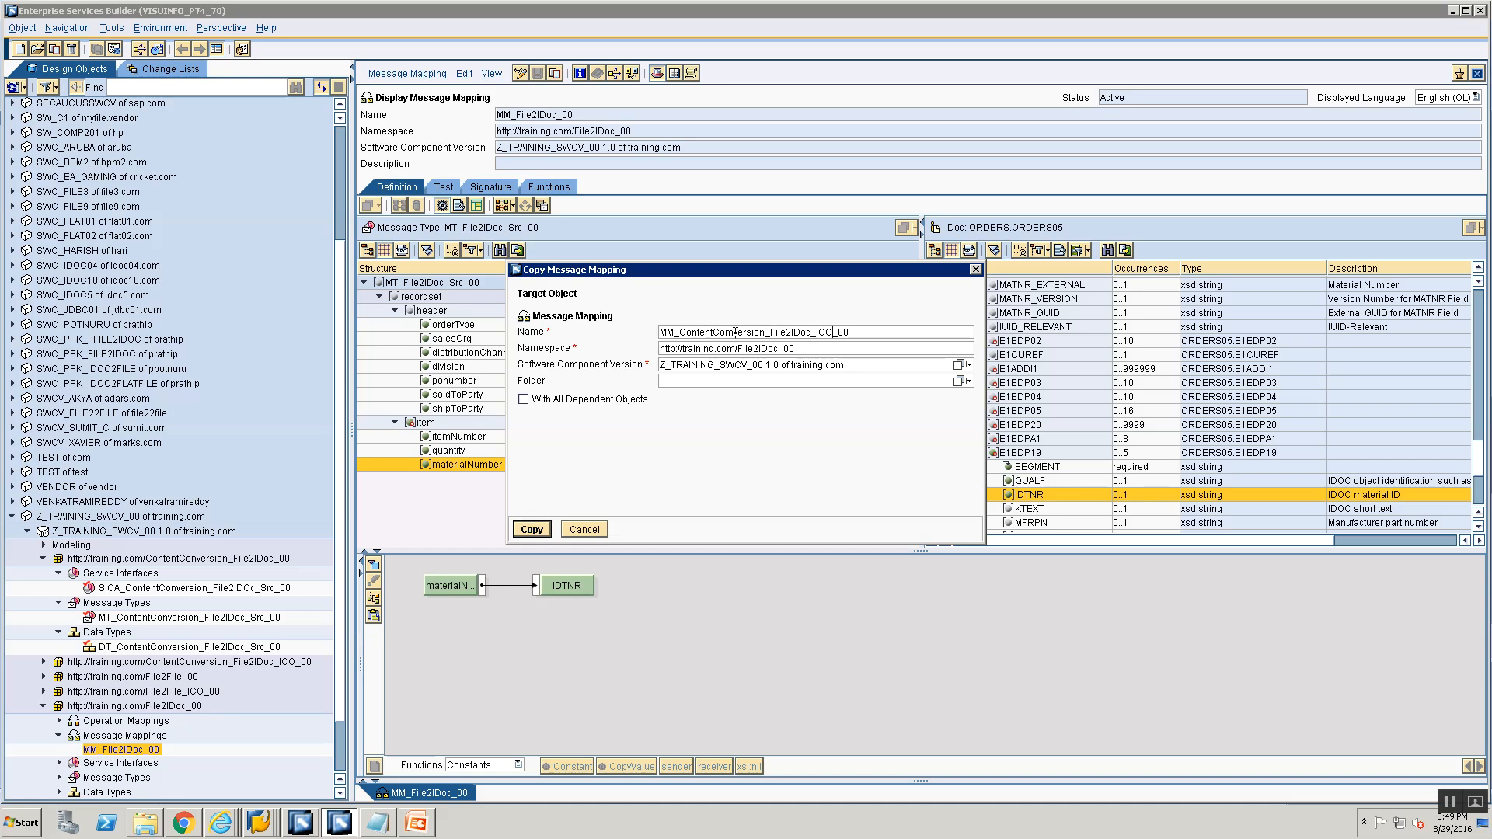
pyautogui.press('BackSpace')
pyautogui.press('BackSpace')
pyautogui.press('BackSpace')
pyautogui.press('BackSpace')
pyautogui.moveTo(805, 346); pyautogui.dragTo(609, 278)
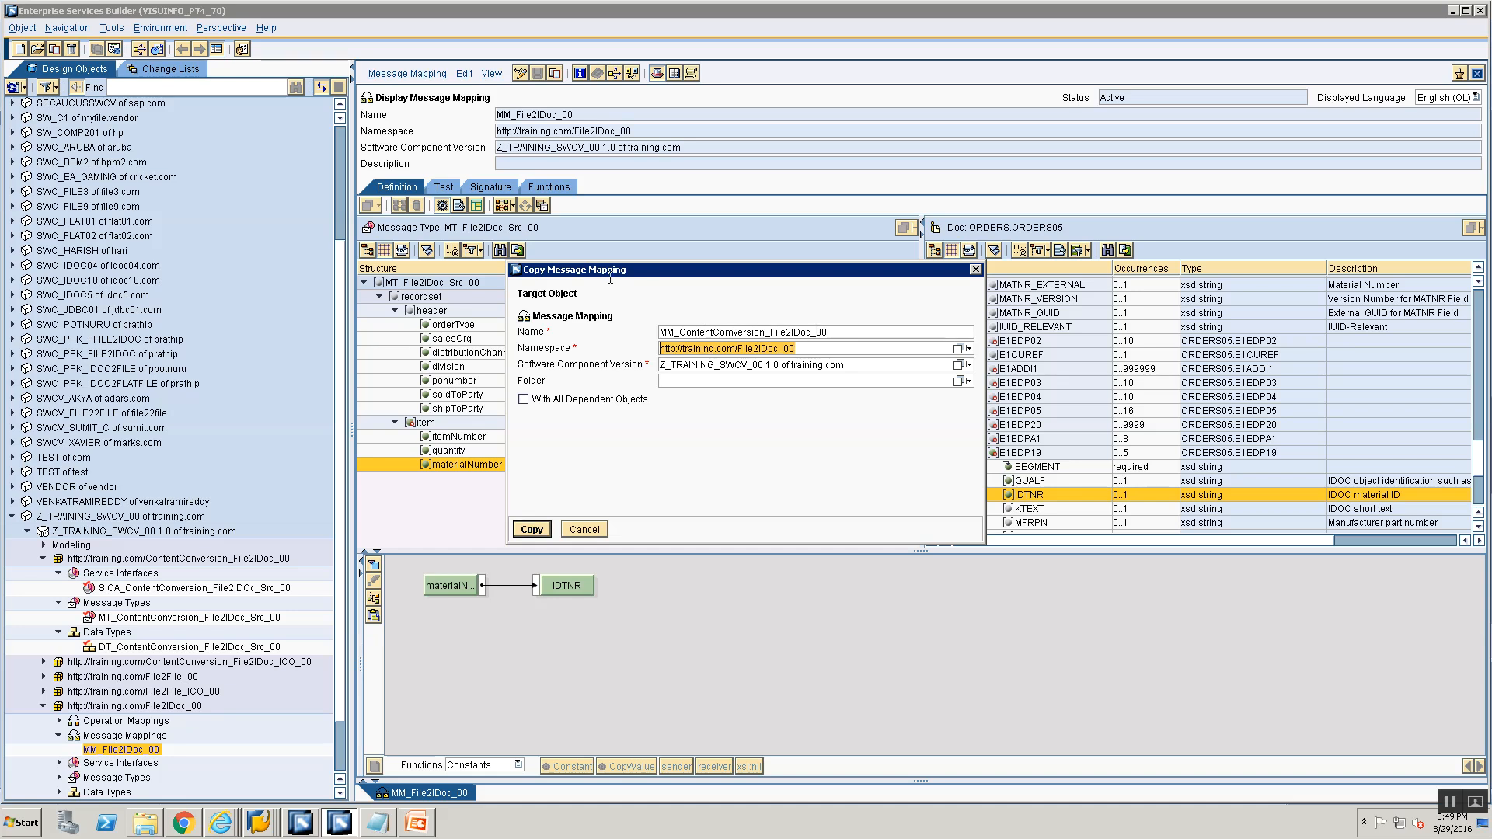
pyautogui.click(958, 348)
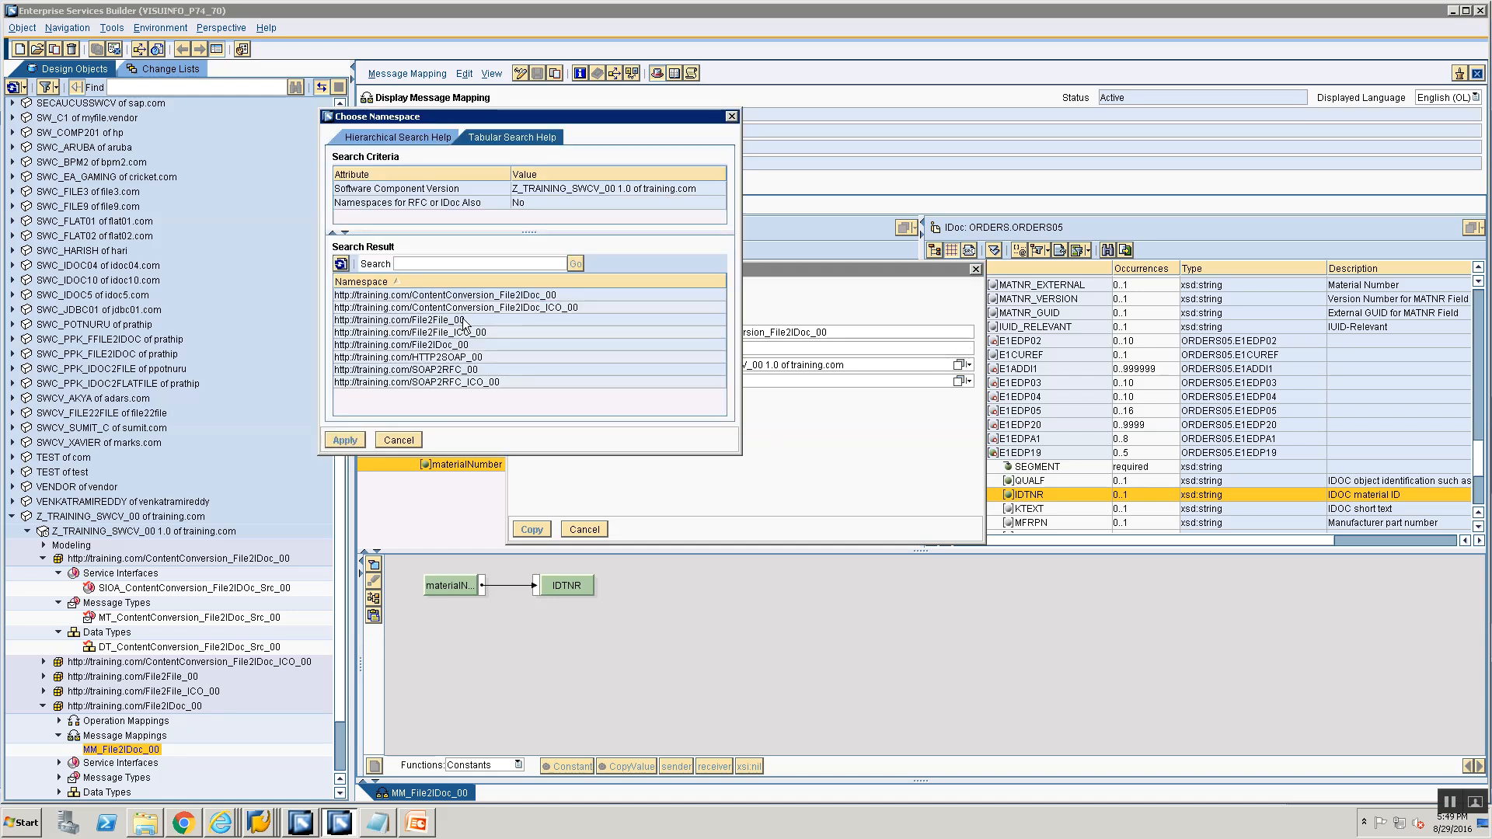
pyautogui.click(458, 295)
pyautogui.click(345, 440)
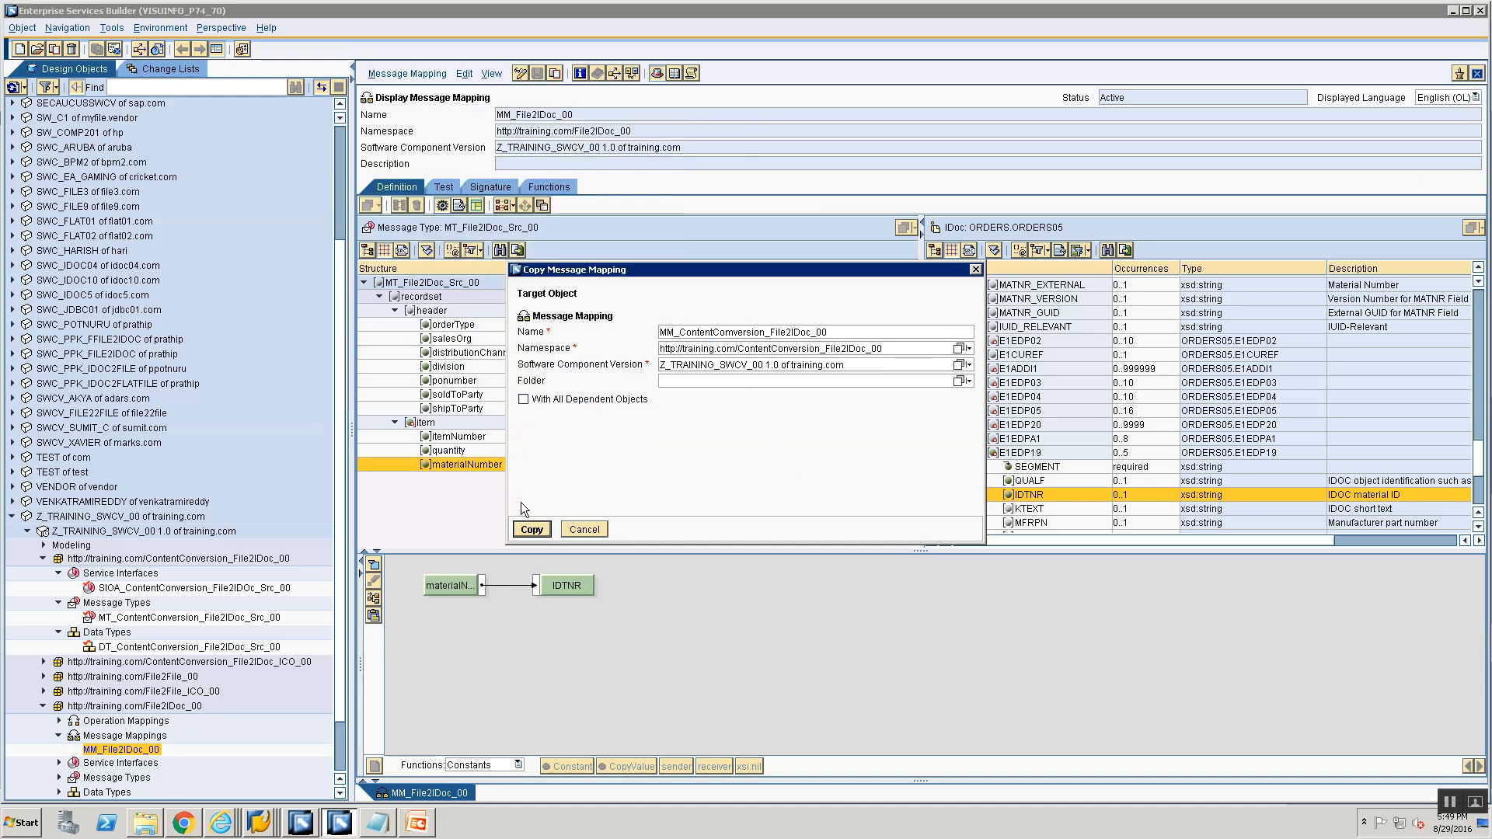
pyautogui.click(531, 529)
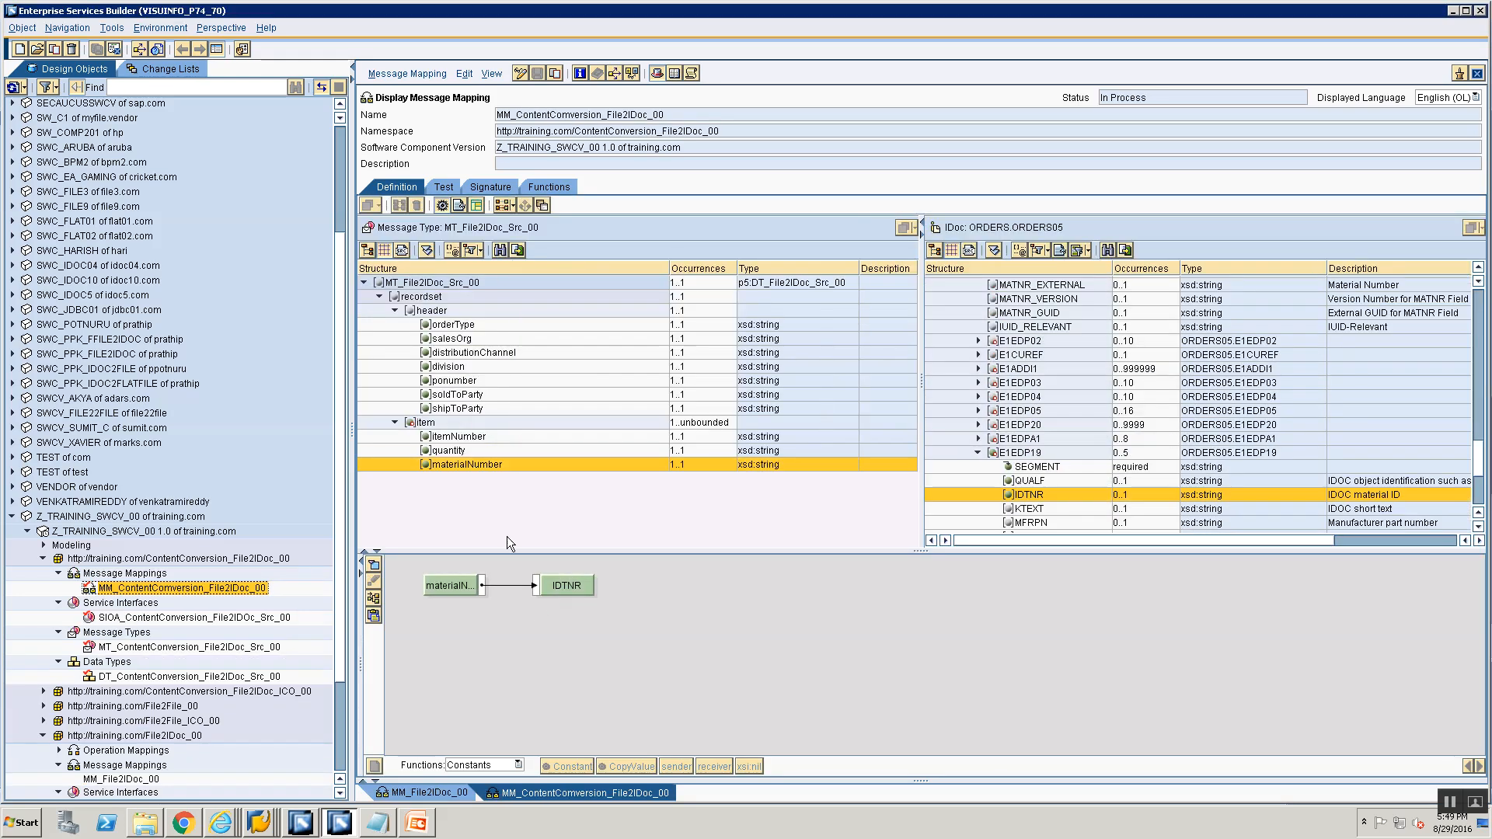
# Switch the copied message mapping to edit mode and close the editor of the original MM_File2IDoc_00.
pyautogui.click(520, 73)
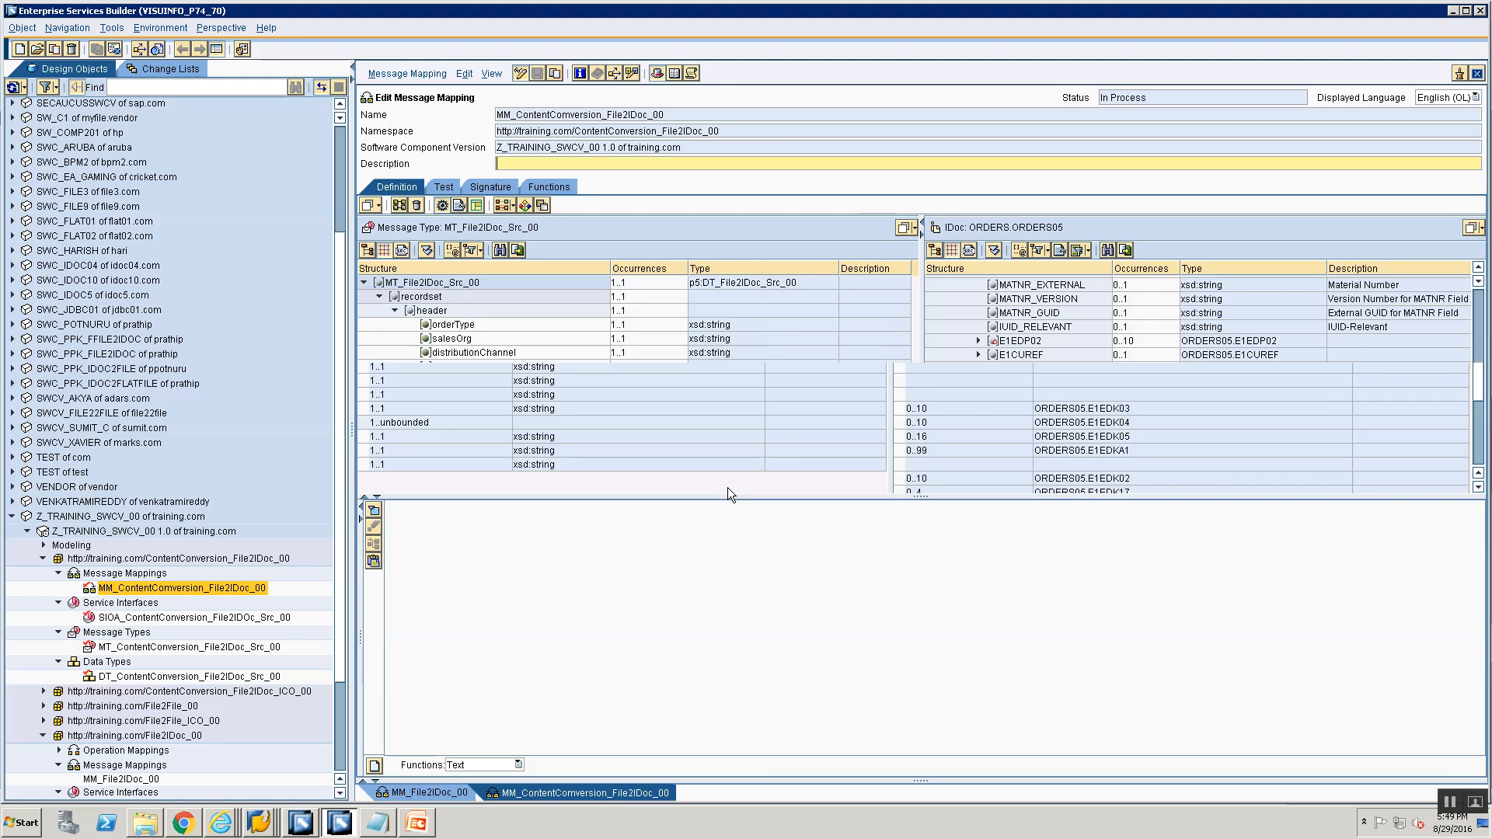
pyautogui.rightClick(437, 793)
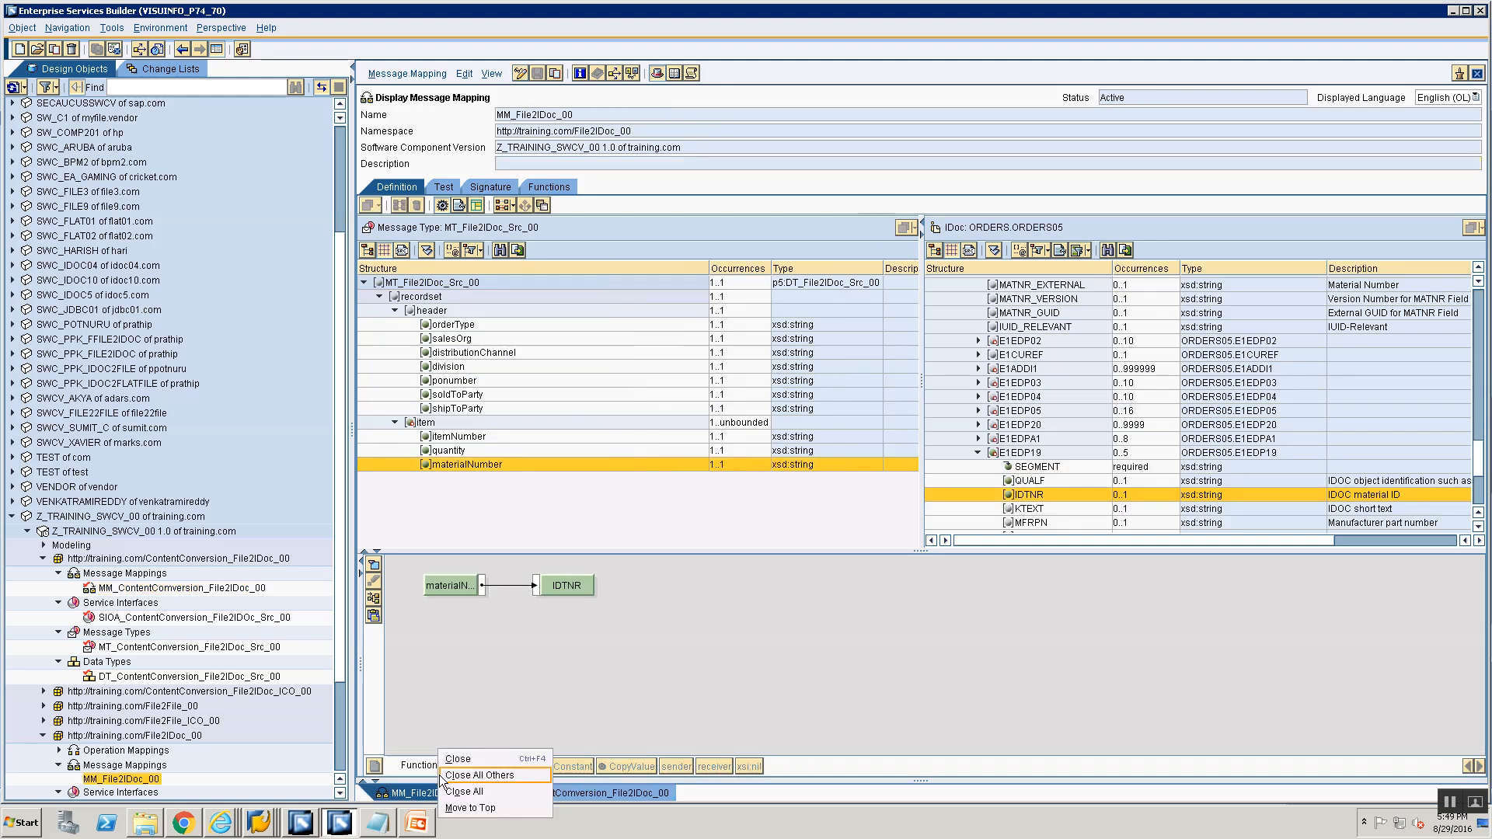
pyautogui.click(451, 763)
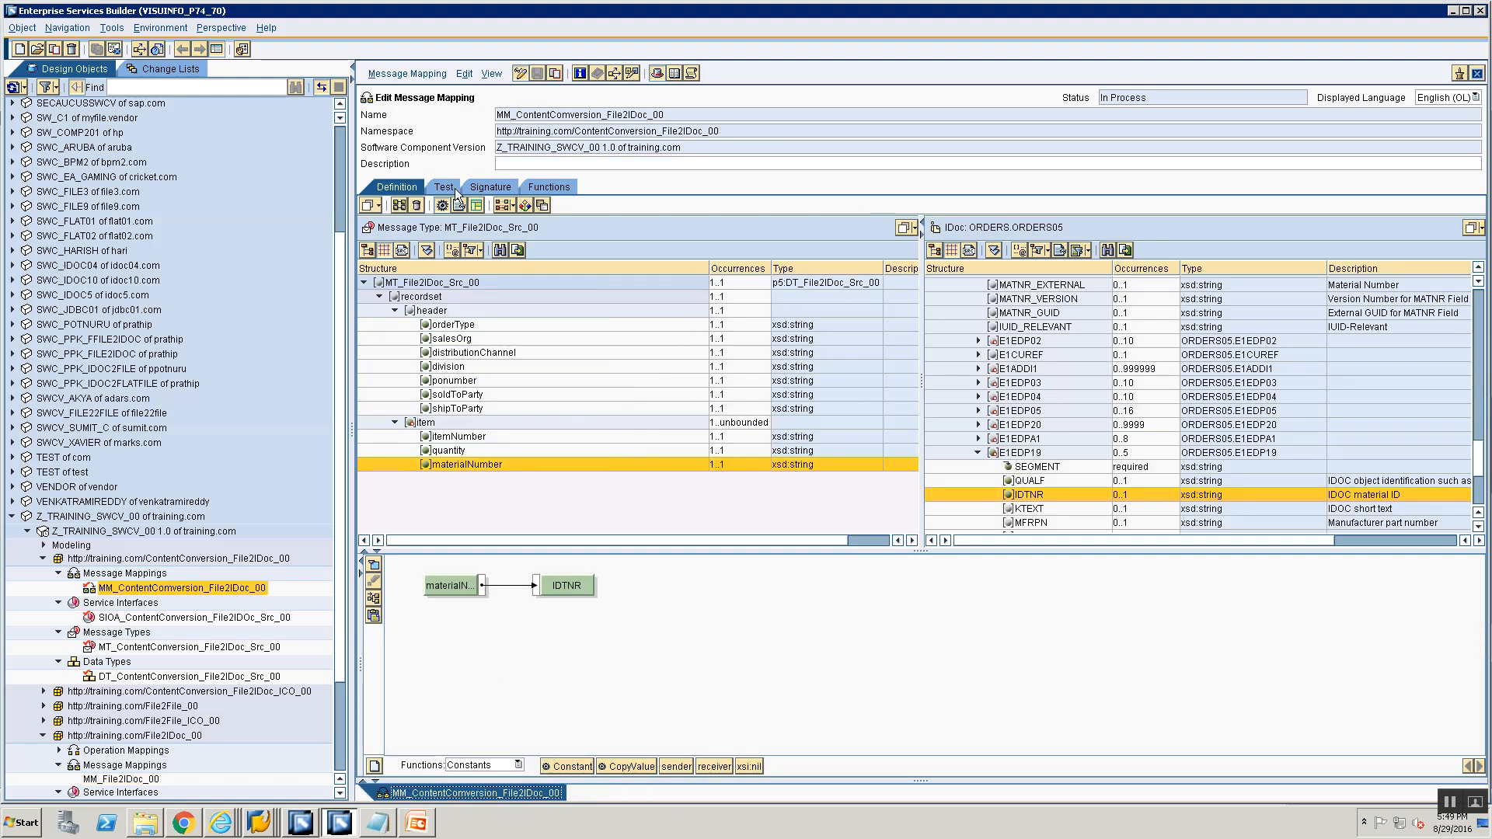
# Replace the mapping's source message with MT_ContentConversion_File2IDoc_Src_00 in the signature, check the source and target structures, and save the mapping.
pyautogui.click(475, 187)
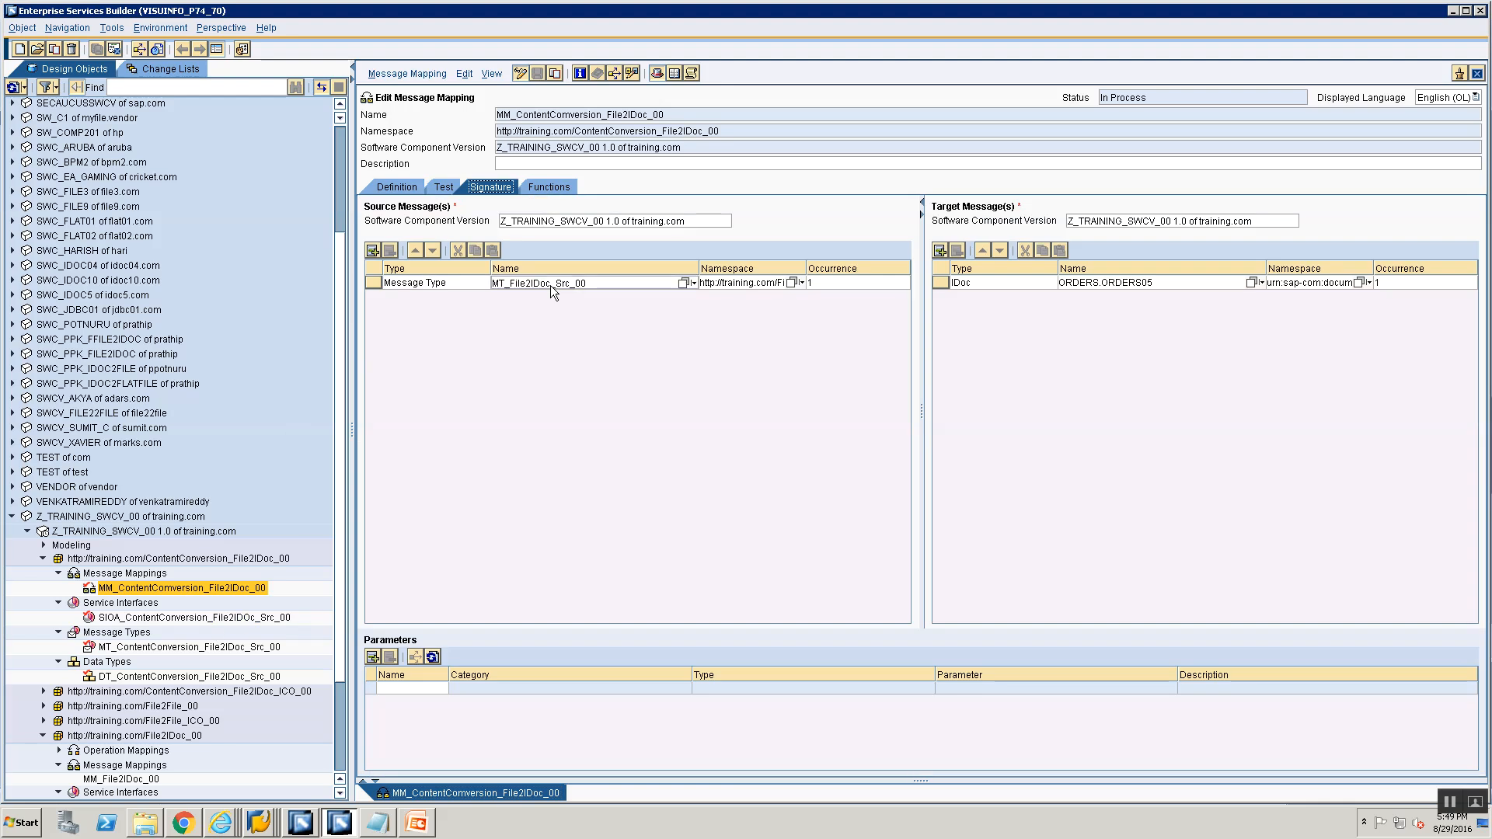
pyautogui.moveTo(550, 285)
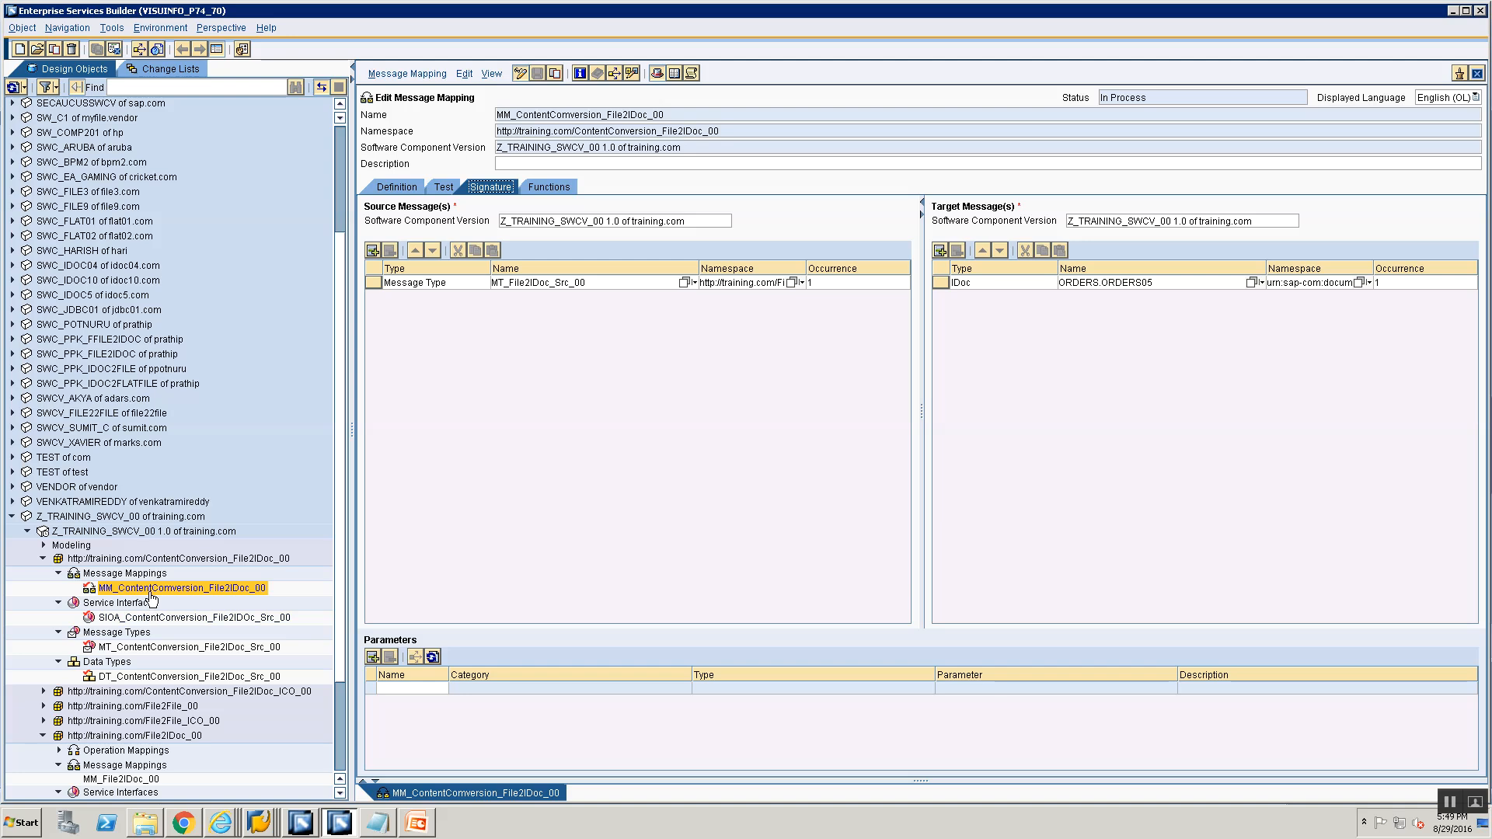
pyautogui.click(137, 647)
pyautogui.moveTo(229, 600); pyautogui.dragTo(537, 281)
pyautogui.click(397, 187)
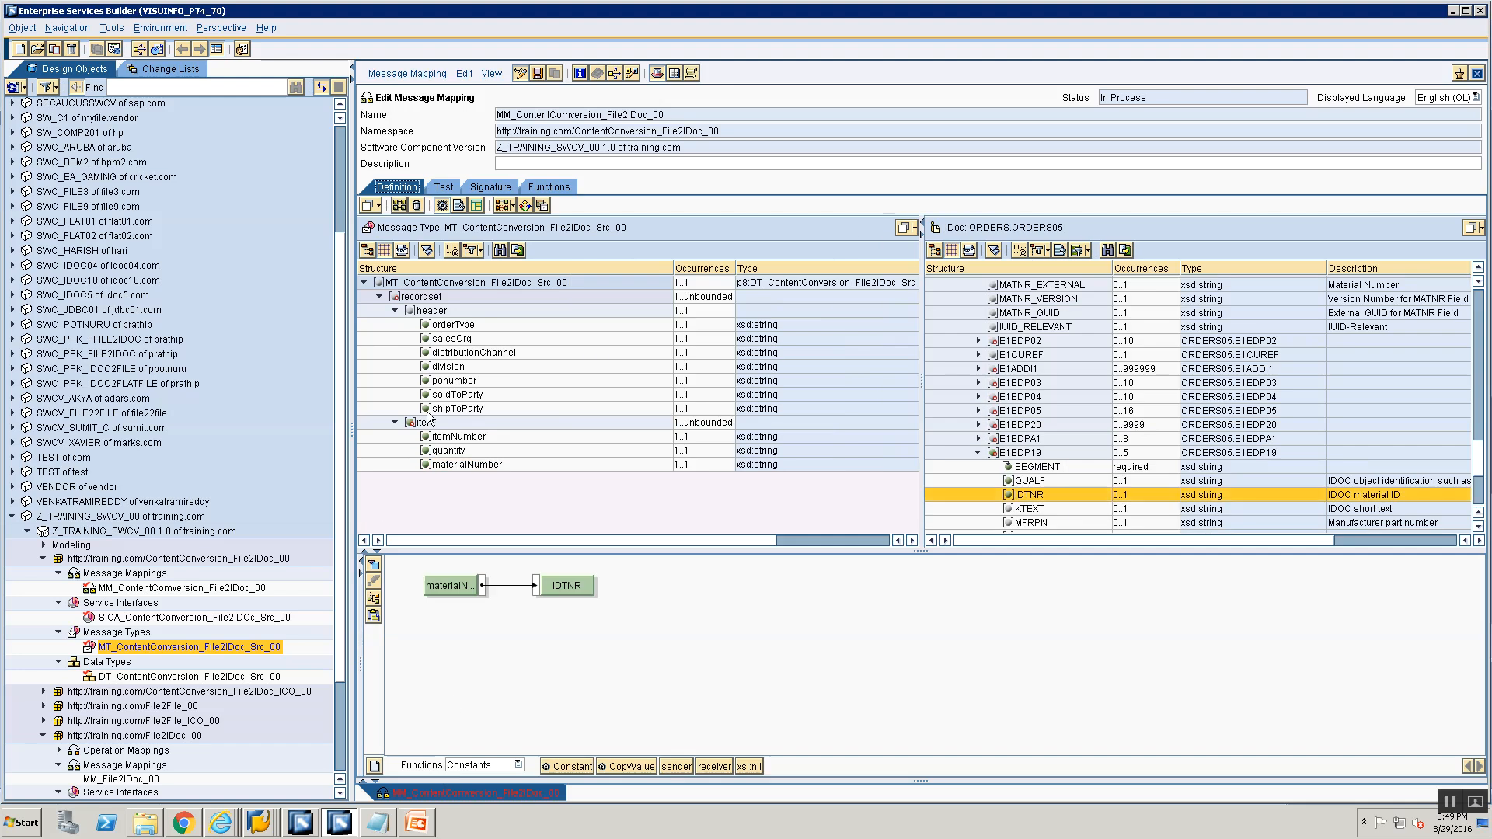
pyautogui.moveTo(1479, 456); pyautogui.dragTo(1487, 272)
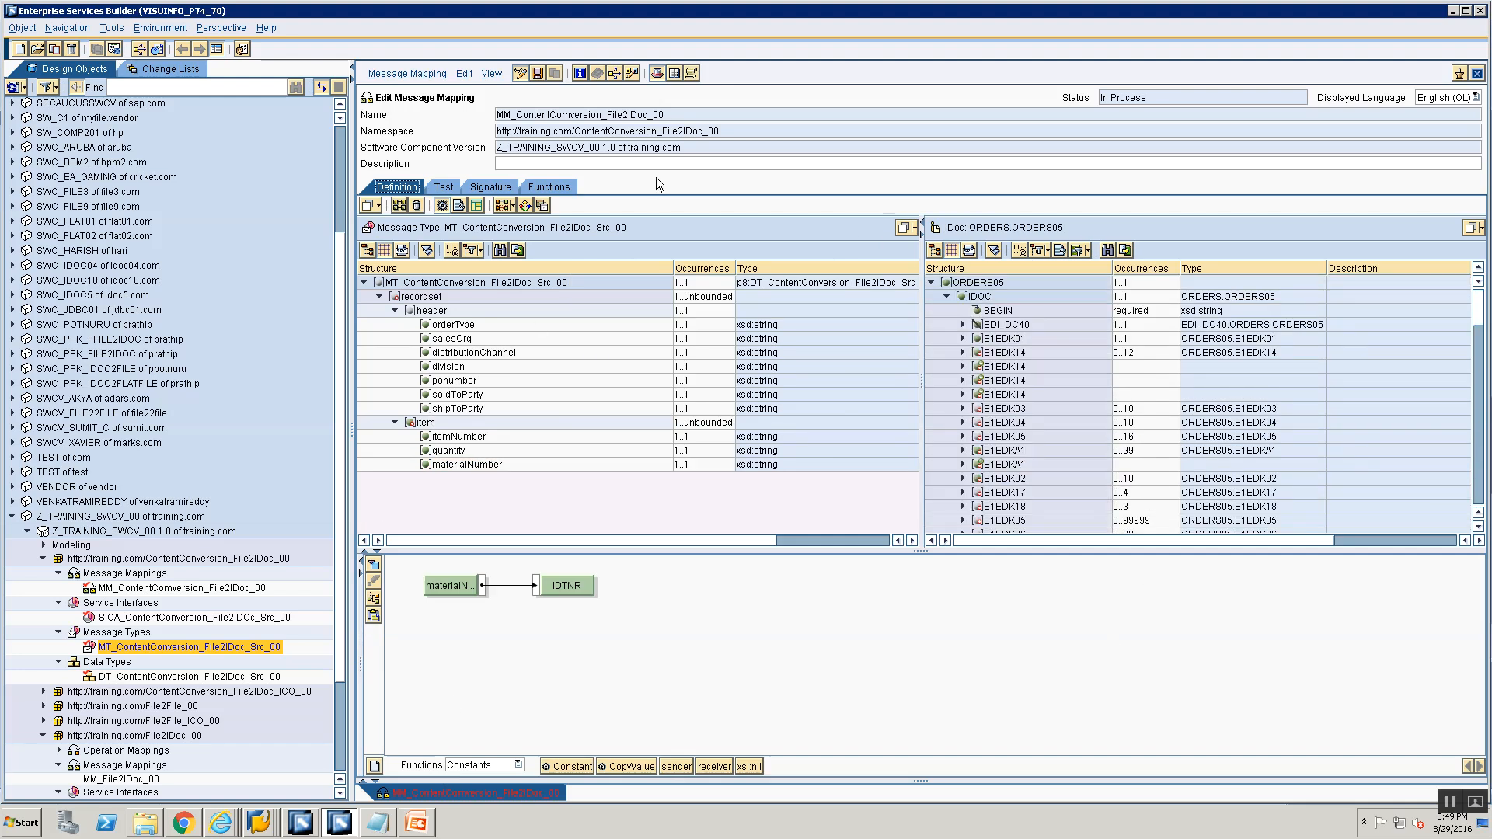
pyautogui.click(538, 73)
# Compare the Idoc Adapter MultiMapping Steps slide in PowerPoint with the mapping's target message occurrence and IDoc structure in Enterprise Services Builder.
pyautogui.click(429, 821)
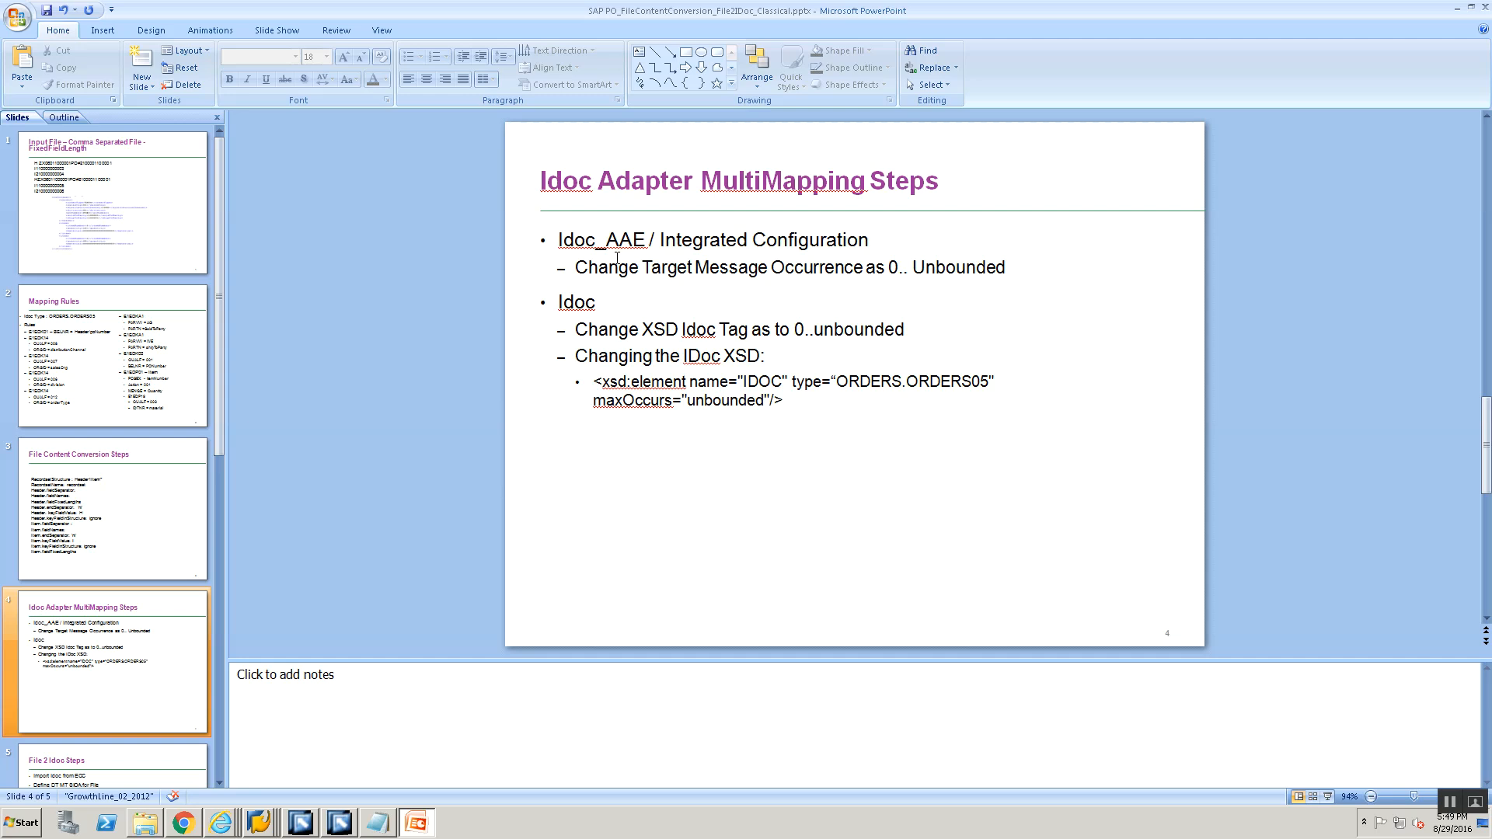
pyautogui.hotkey('alt', 'Tab')
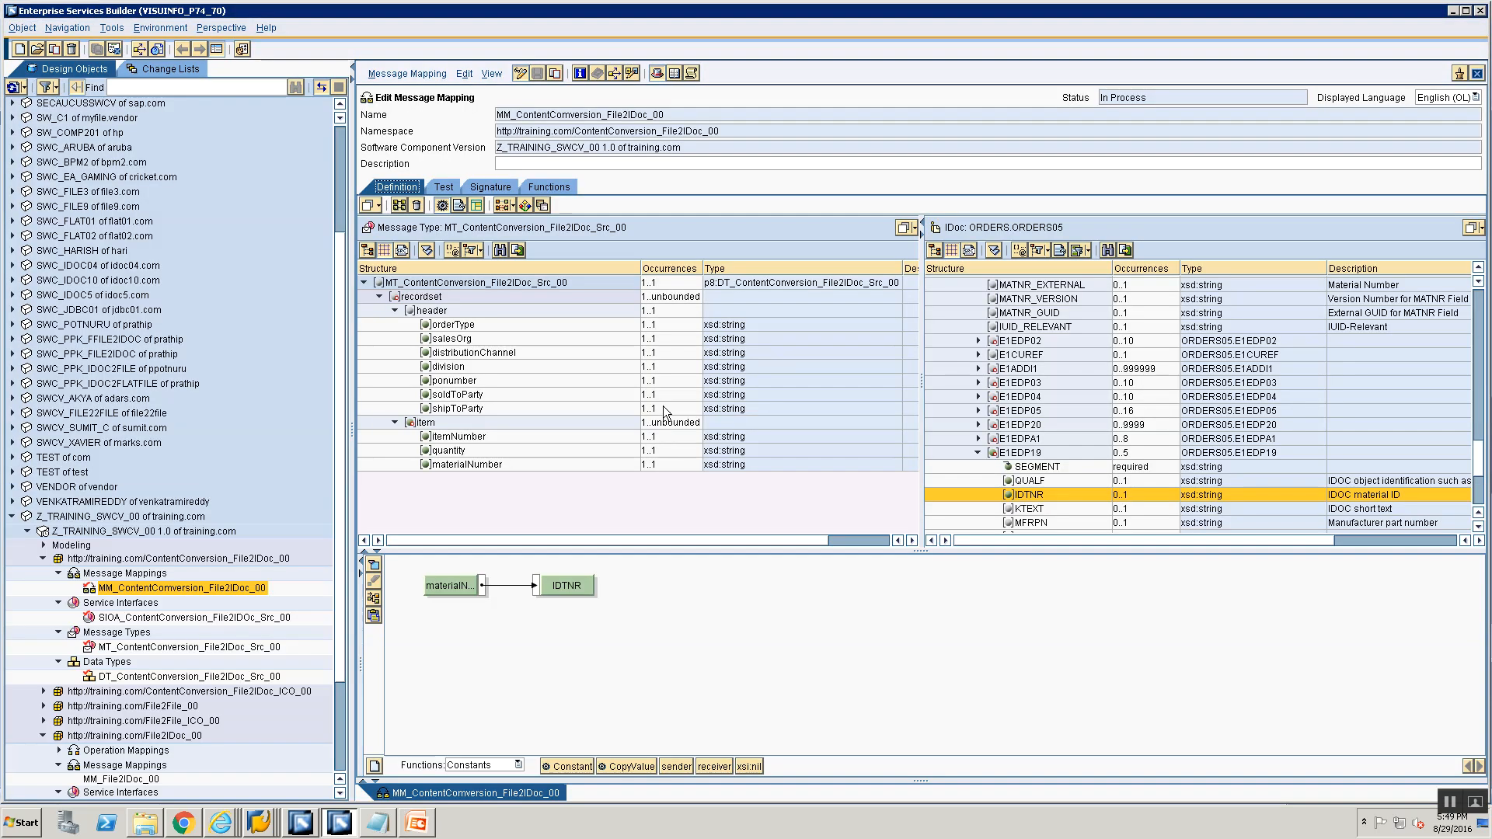
pyautogui.click(491, 188)
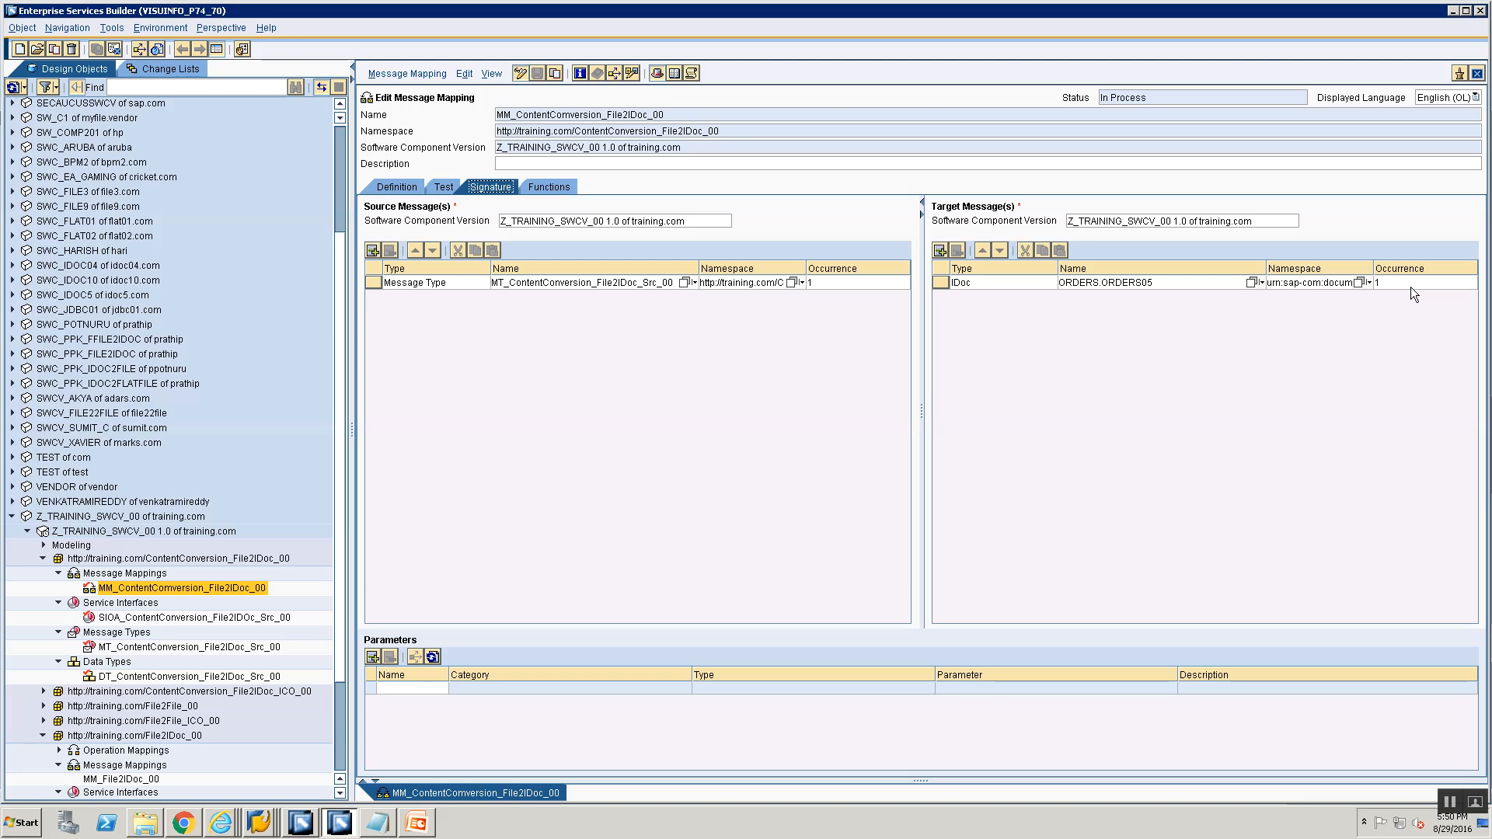
pyautogui.click(396, 188)
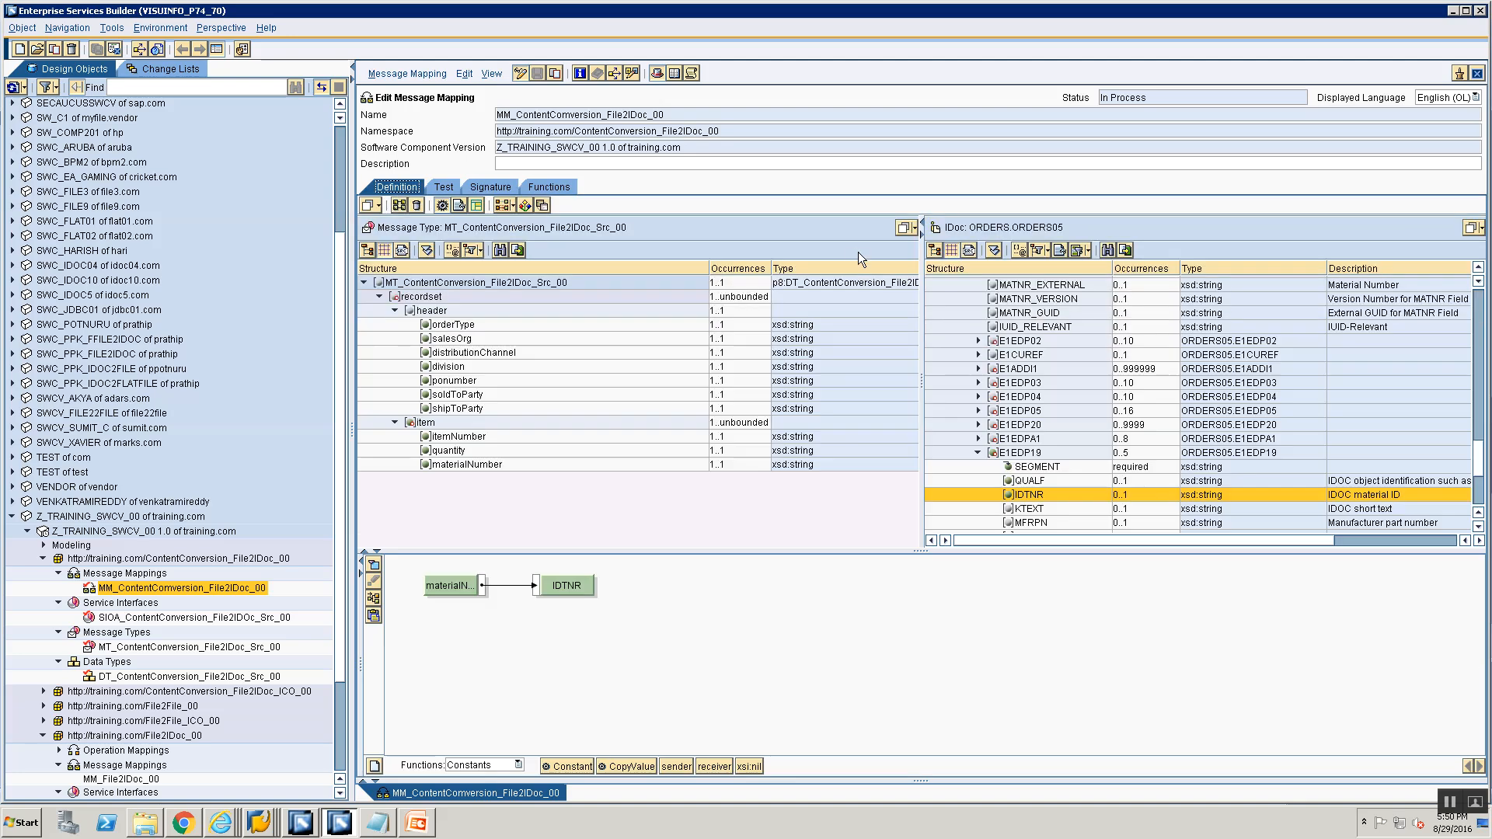
pyautogui.hotkey('alt', 'Tab')
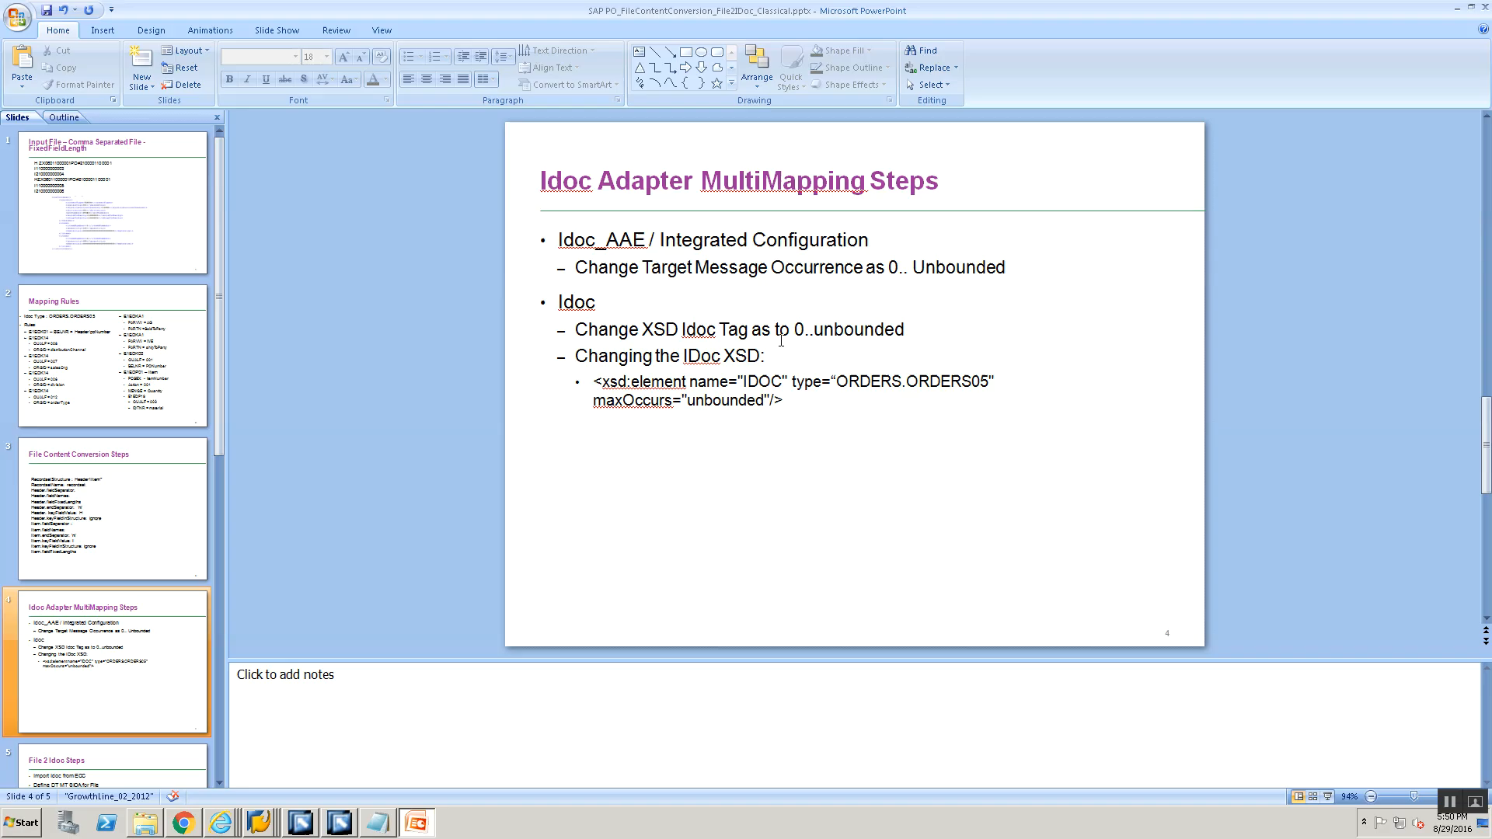
pyautogui.hotkey('alt', 'Tab')
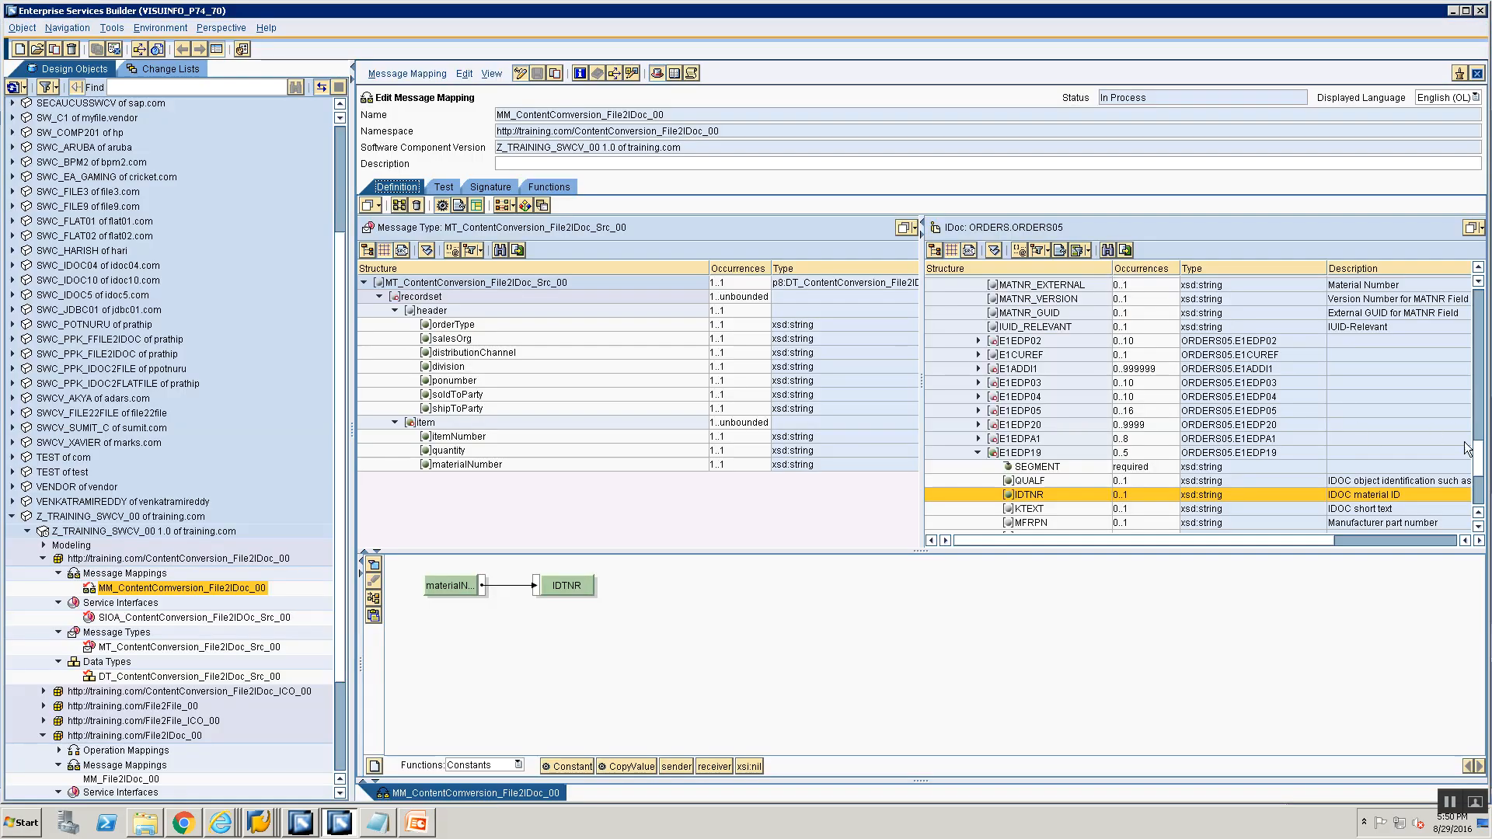
pyautogui.hotkey('alt', 'Tab')
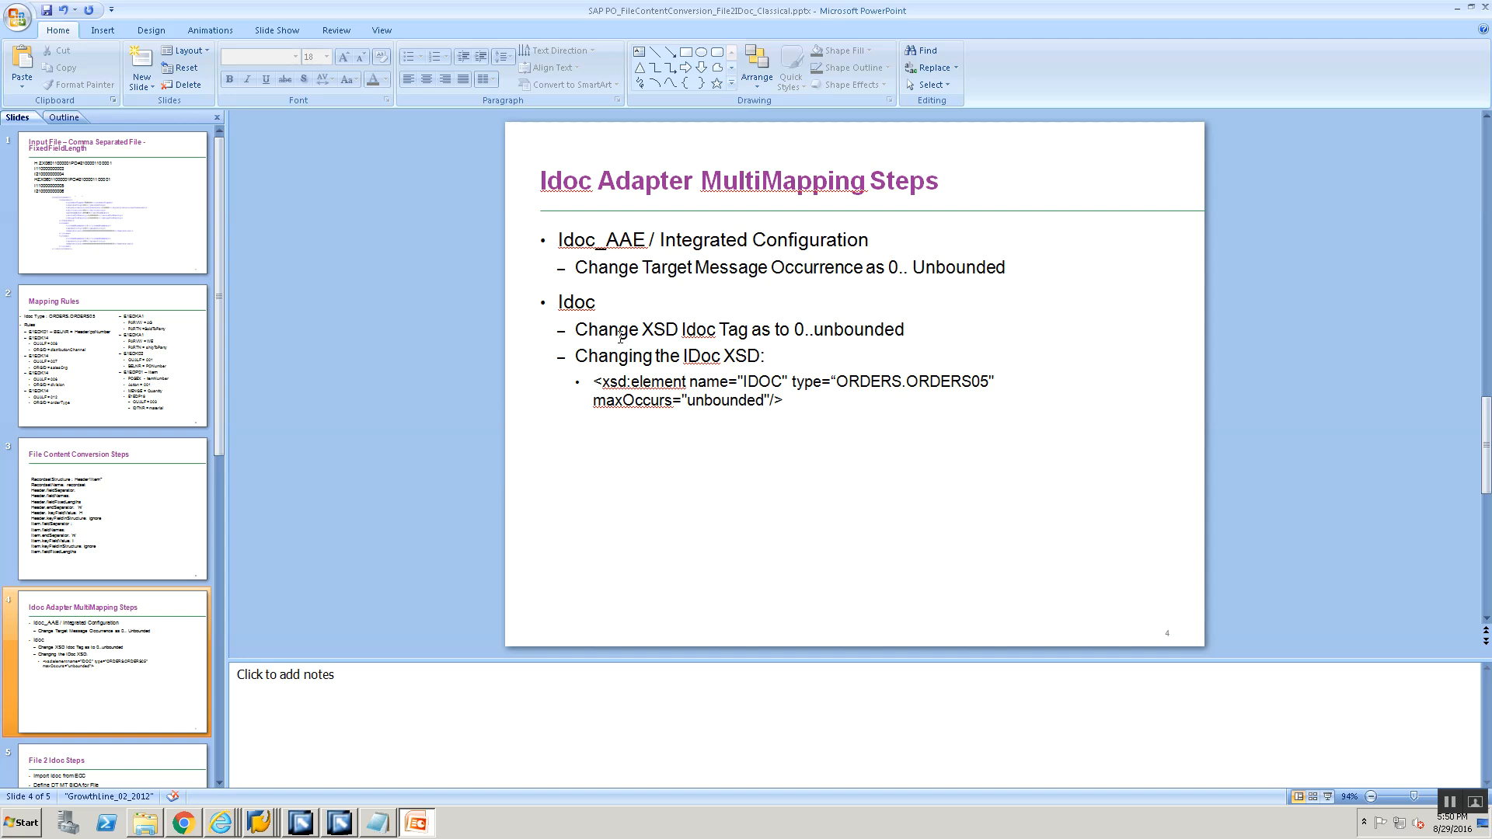
pyautogui.hotkey('alt', 'Tab')
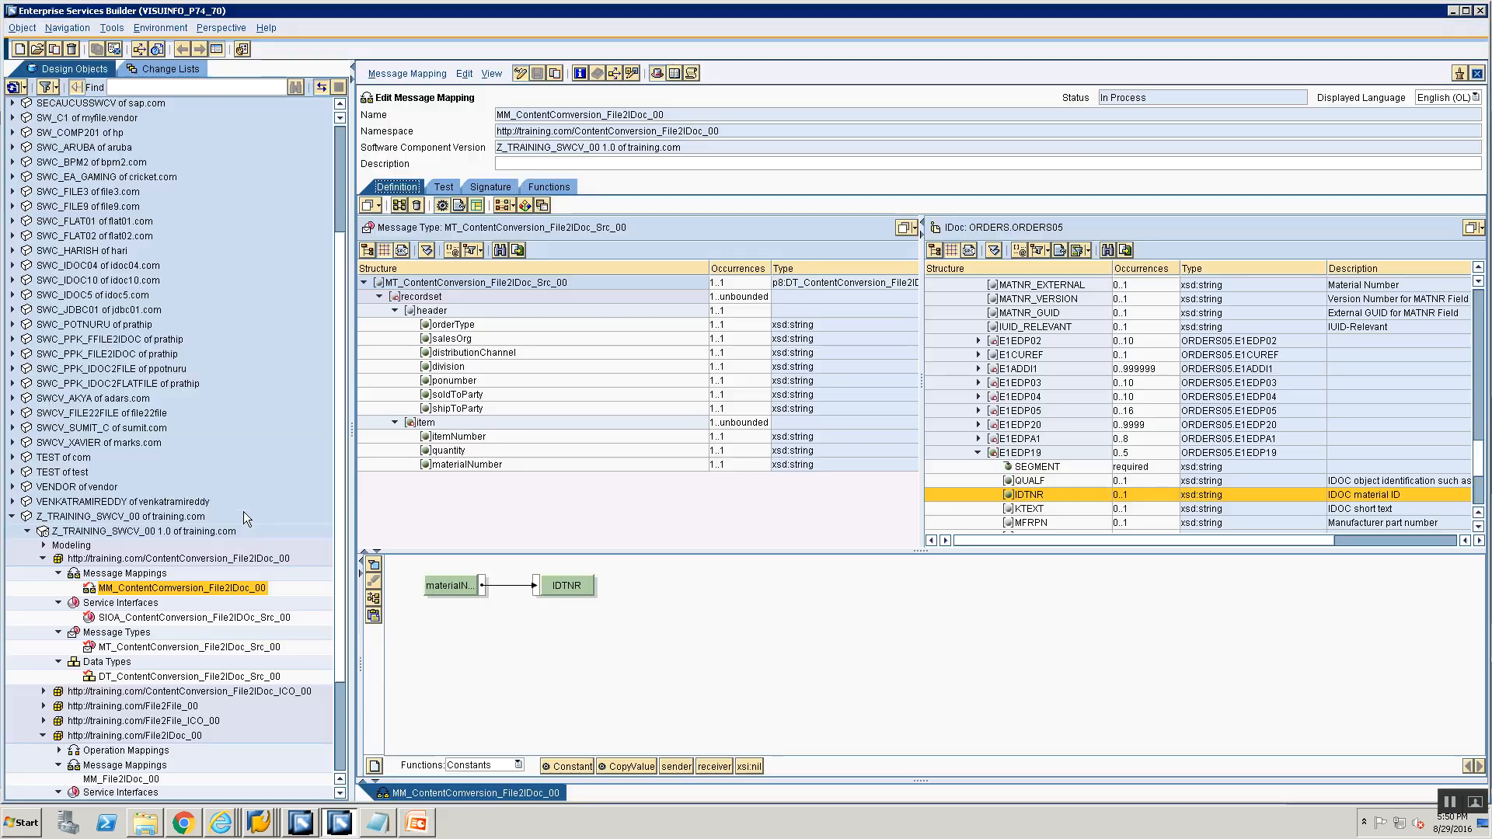
# Open the imported IDoc ORDERS.ORDERS05 under software component version Z_TRAINING_SWCV_00 1.0.
pyautogui.click(336, 710)
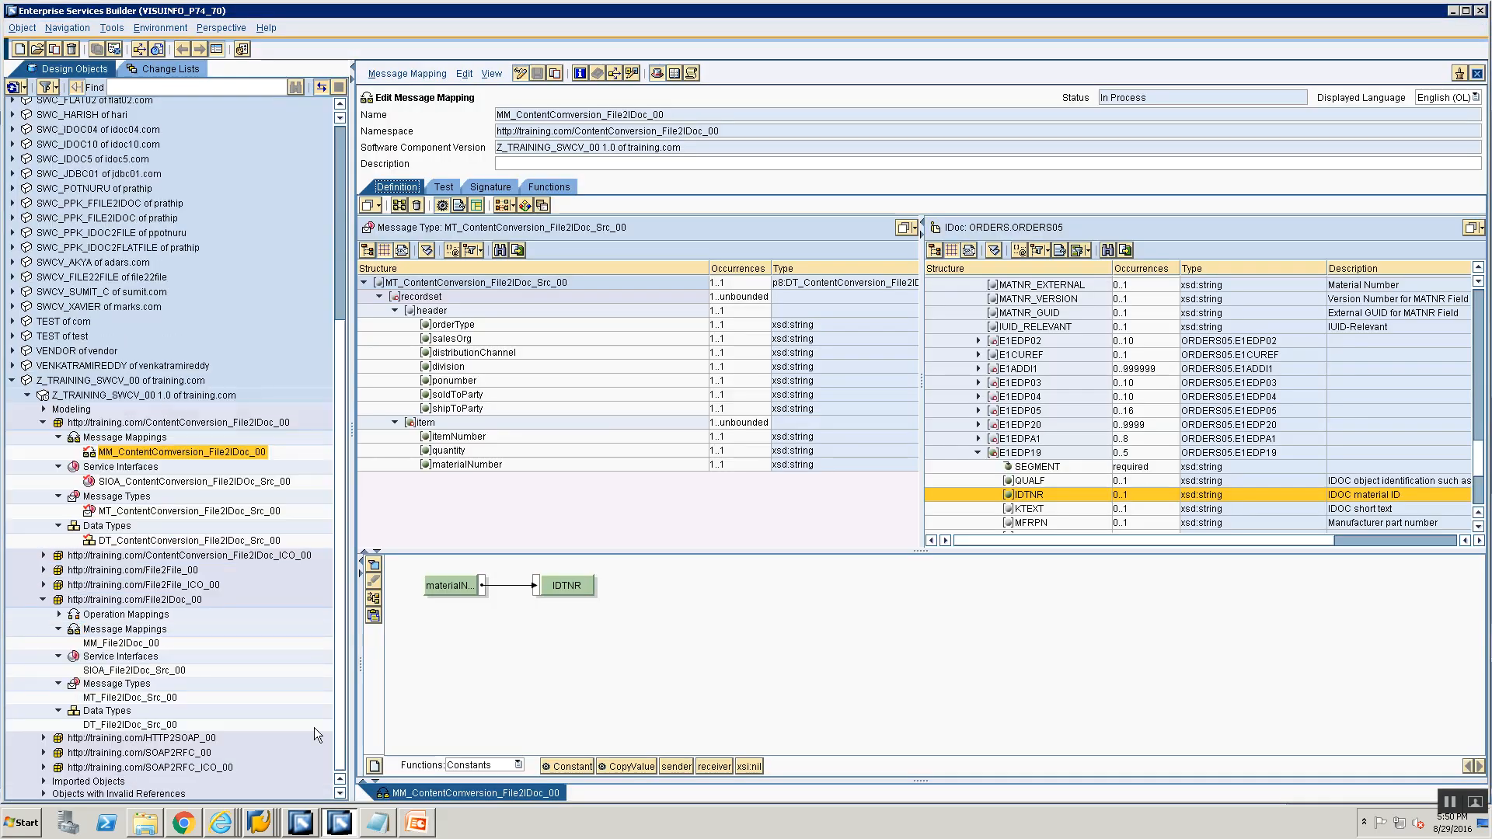
pyautogui.click(43, 780)
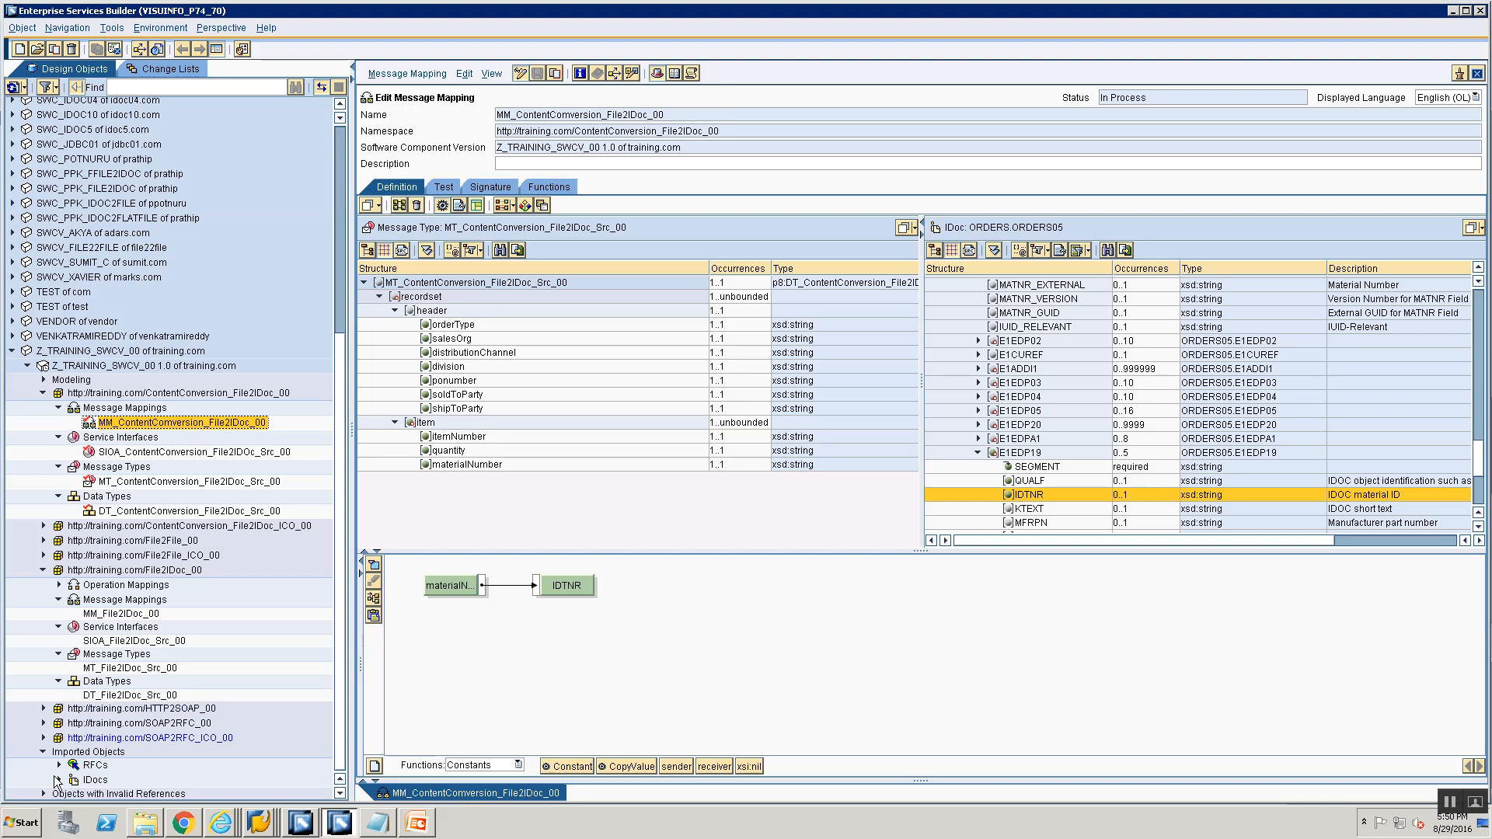
pyautogui.doubleClick(131, 782)
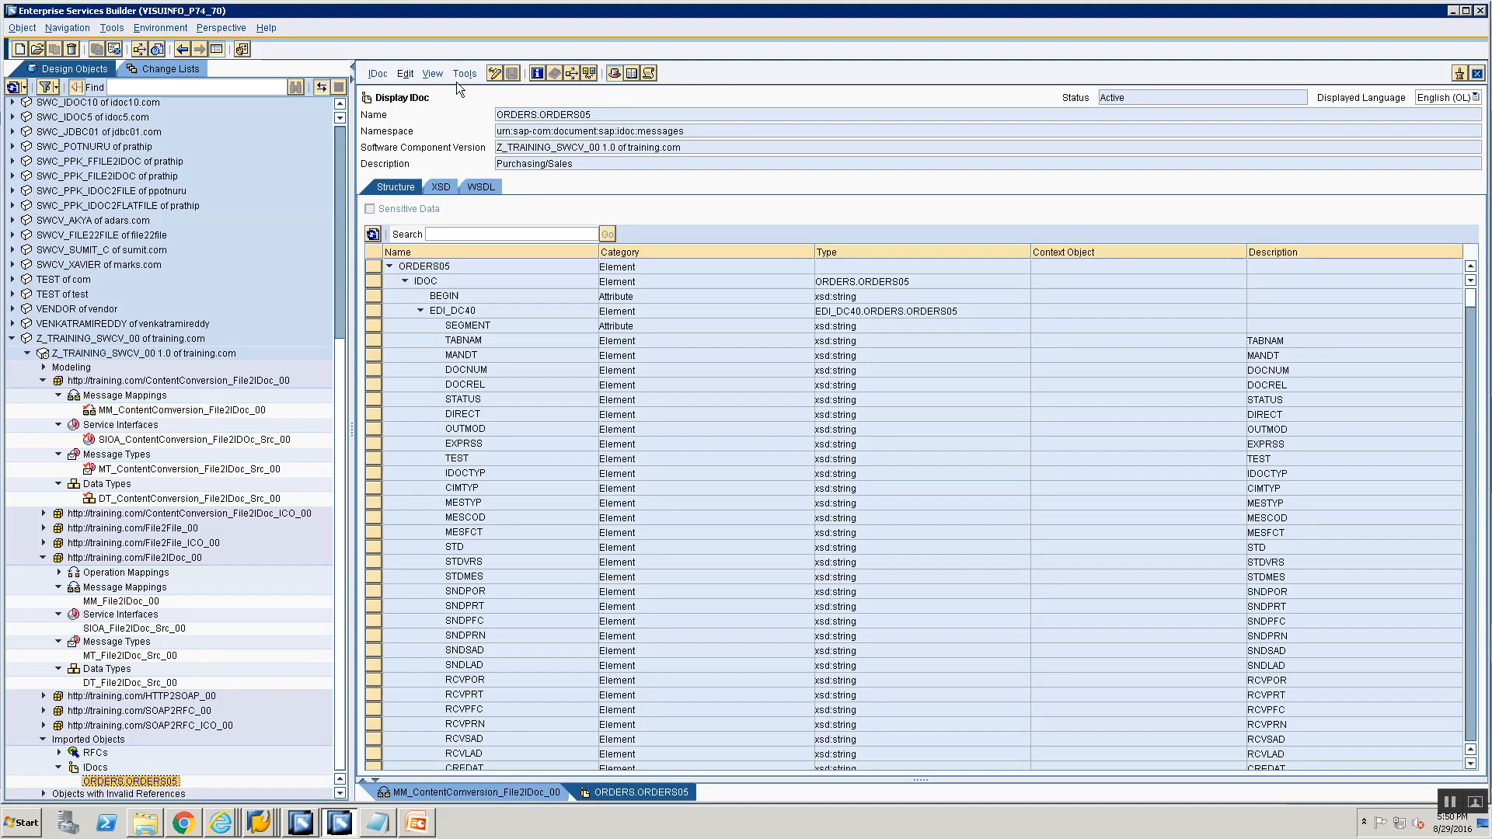
pyautogui.click(462, 74)
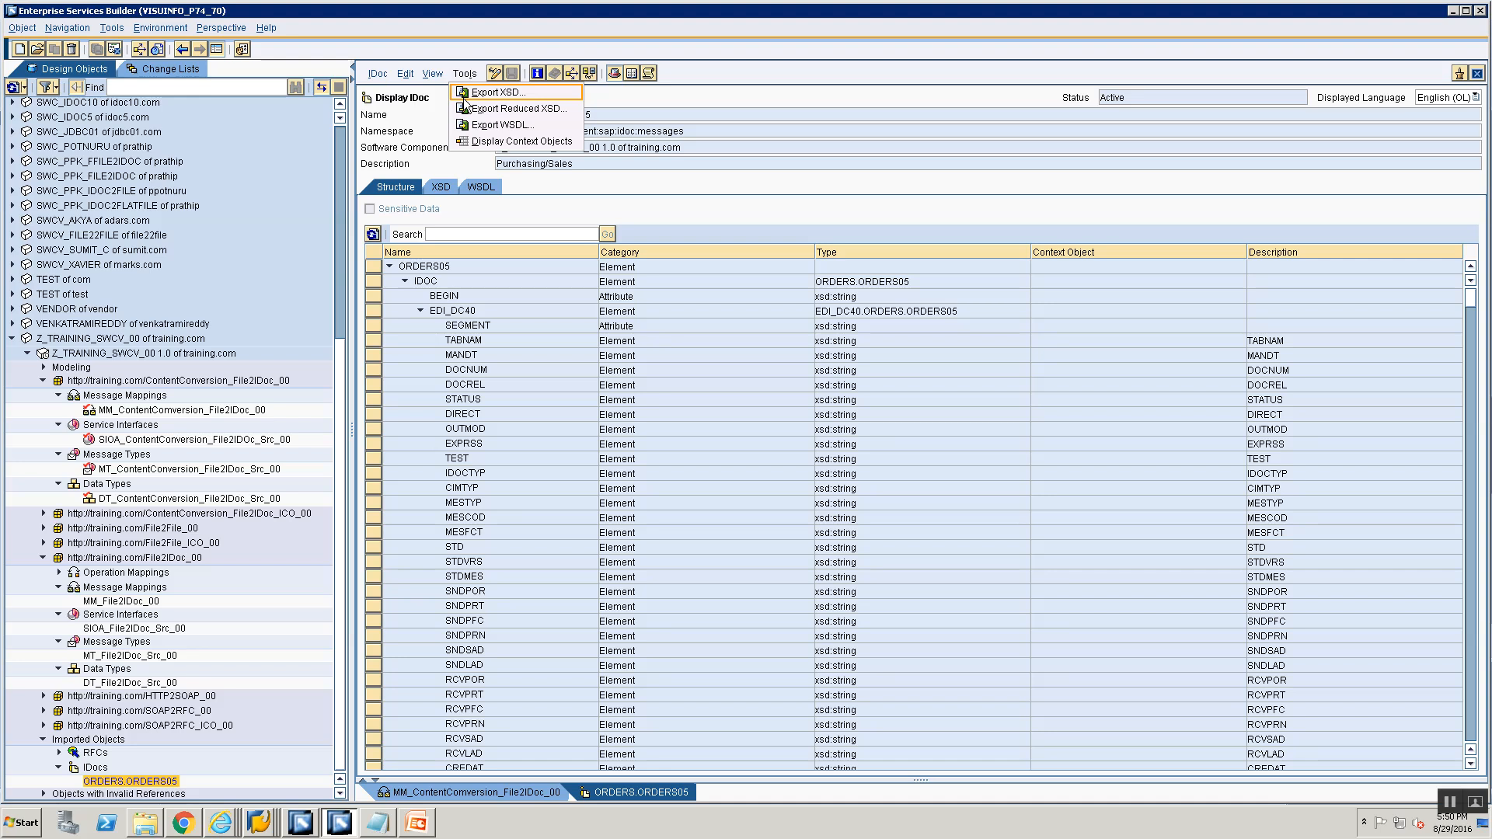
pyautogui.click(459, 95)
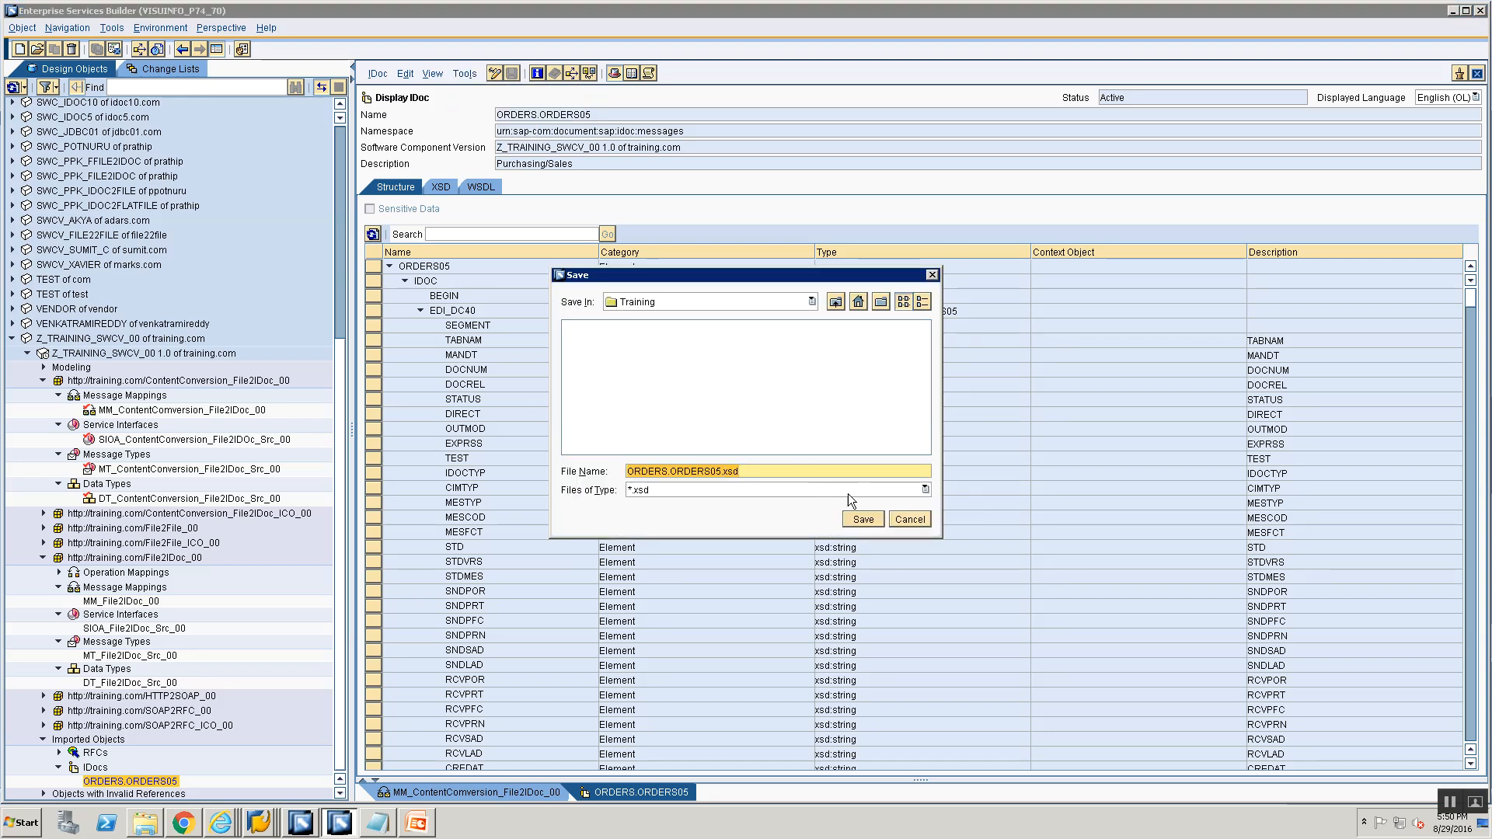
pyautogui.click(896, 521)
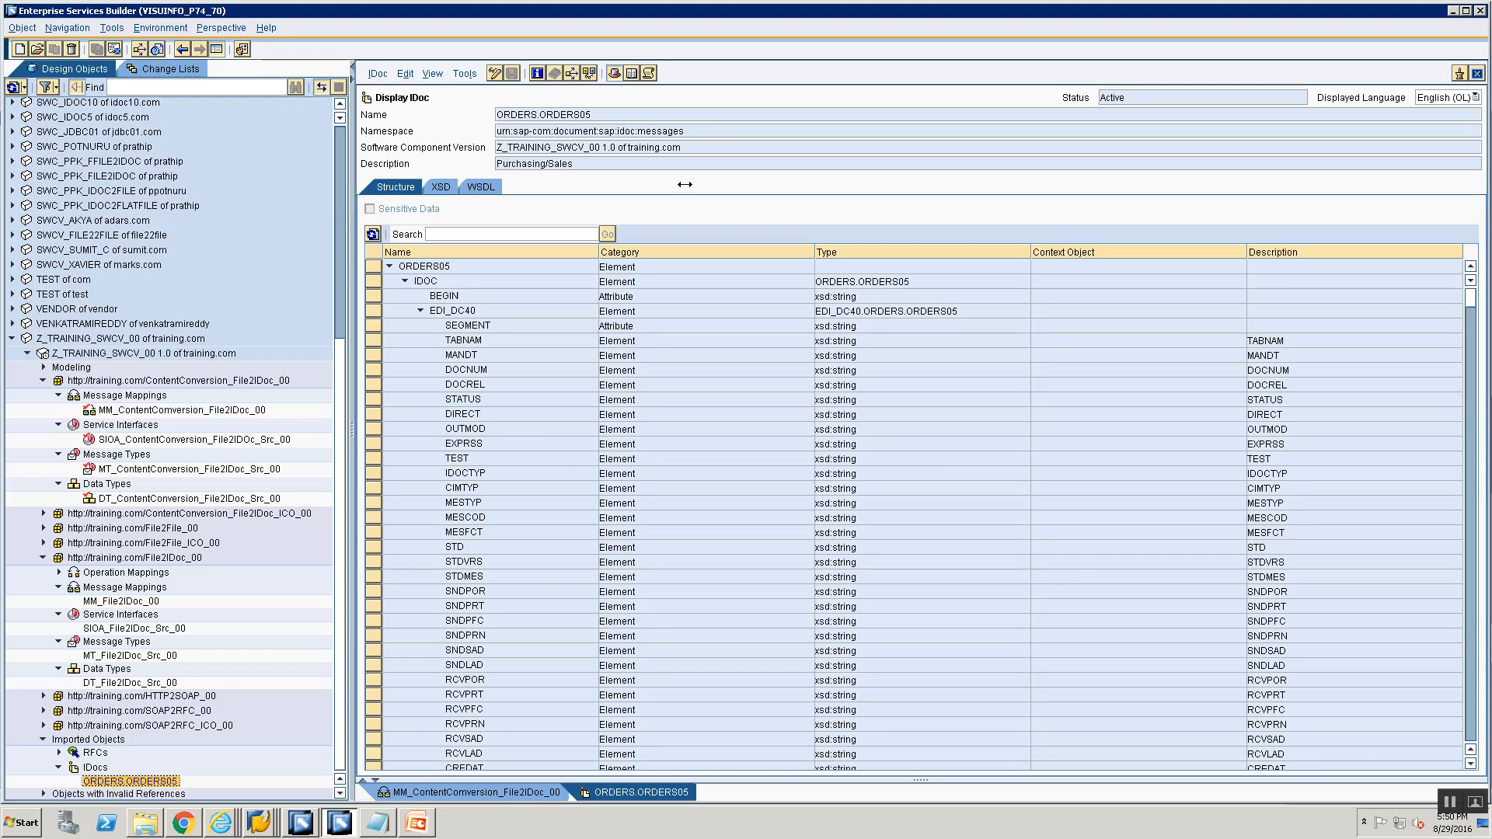
# Export the XSD of IDoc ORDERS.ORDERS05 to the Training folder as ORDERS.ORDERS05.xsd.
pyautogui.click(466, 74)
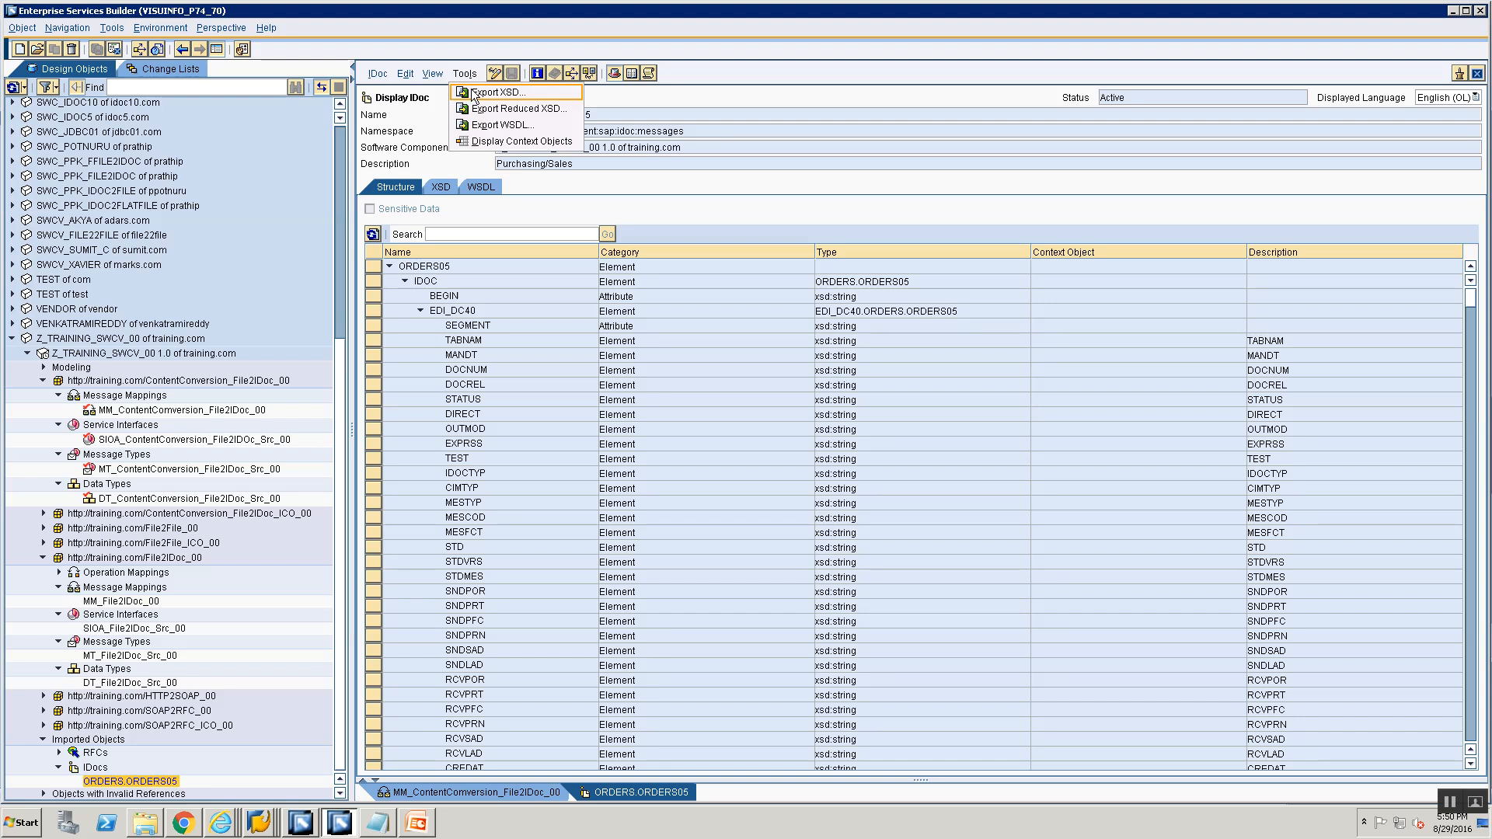
pyautogui.click(497, 92)
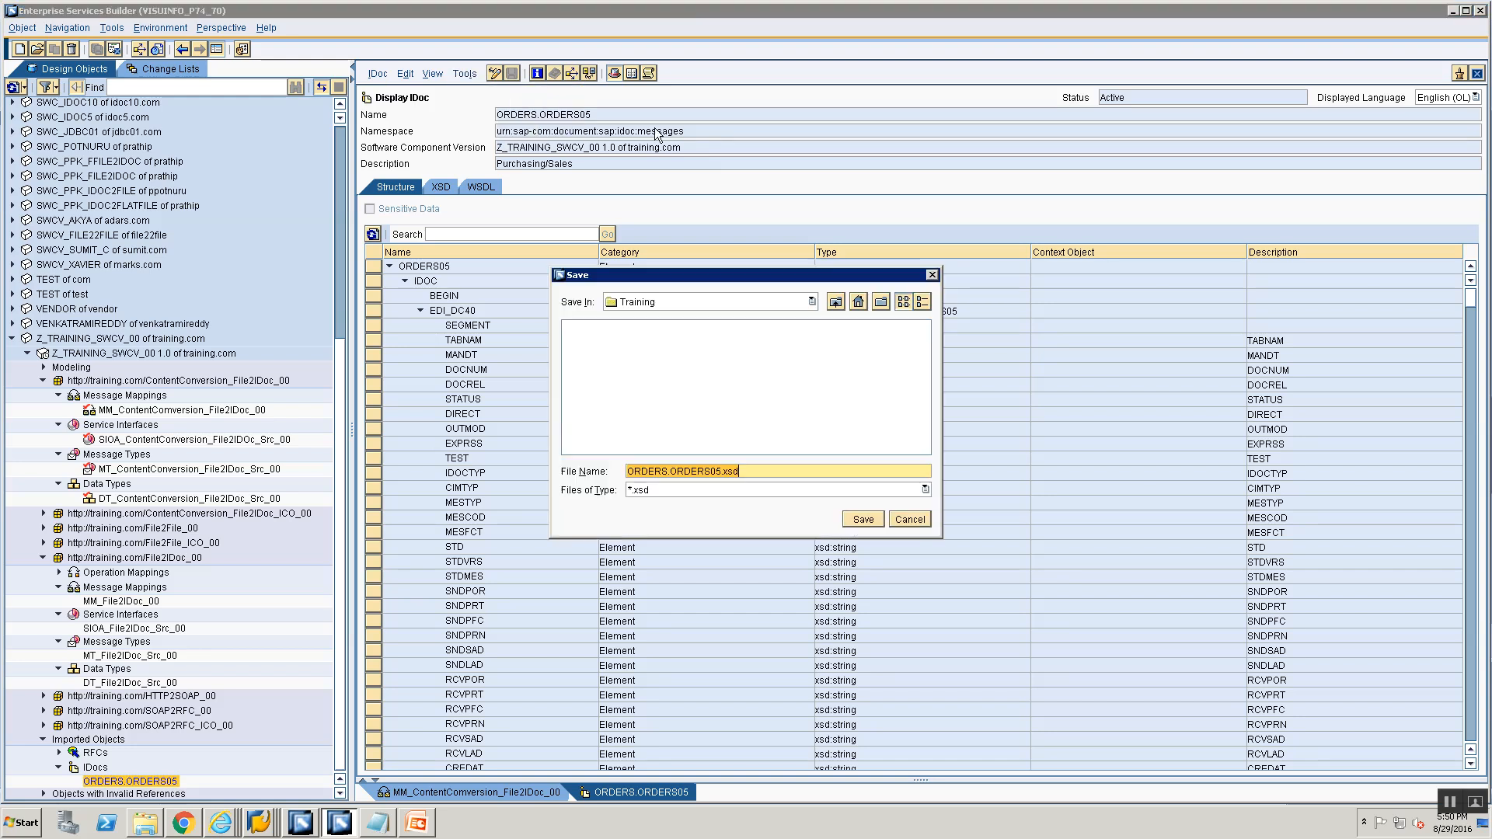
pyautogui.click(868, 519)
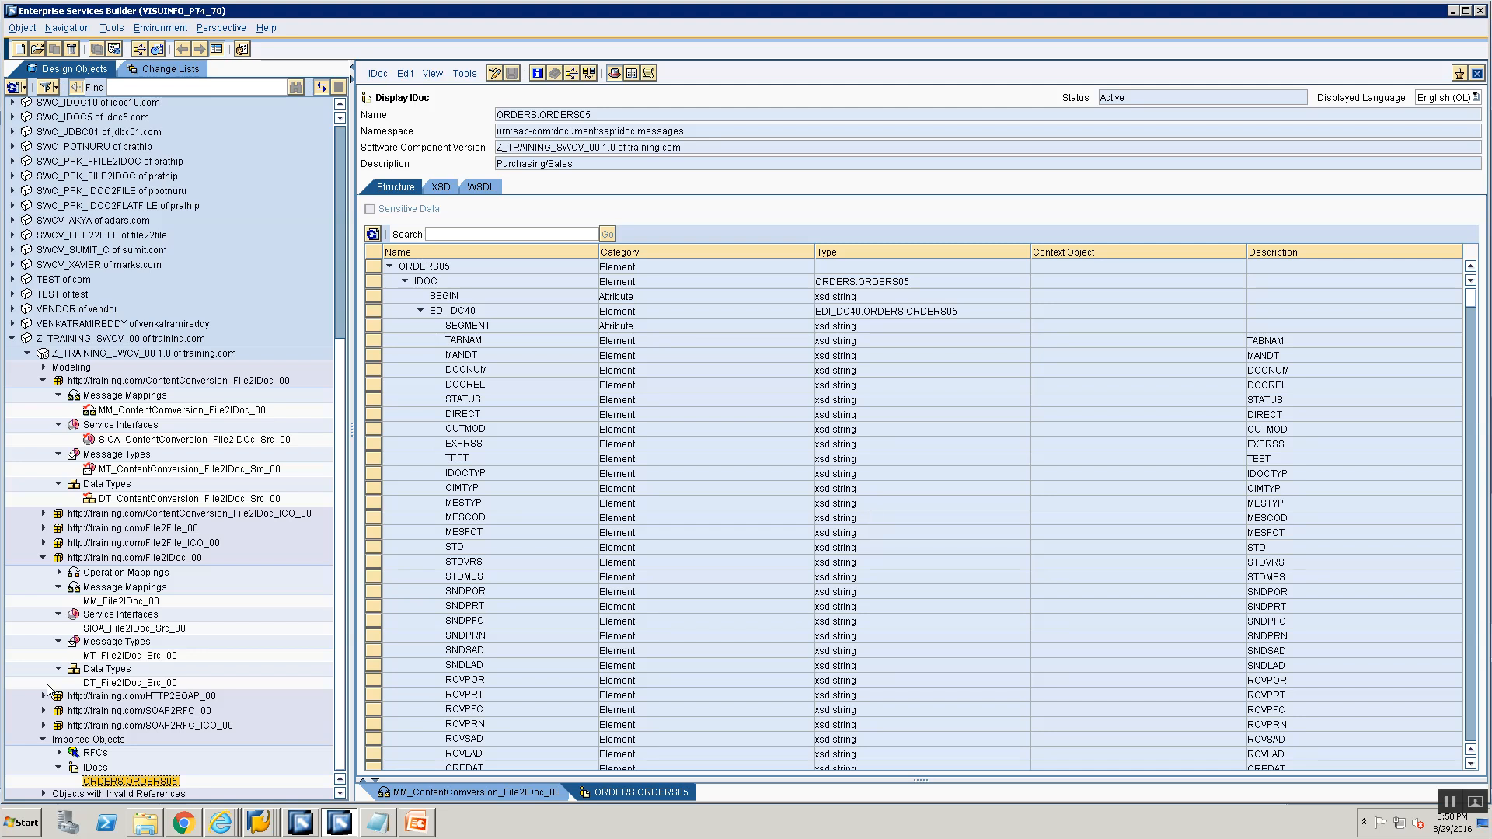
# Open the Training folder in Windows Explorer, sort it by date modified, and open ORDERS.ORDERS05.xsd in a maximized Notepad window.
pyautogui.click(144, 824)
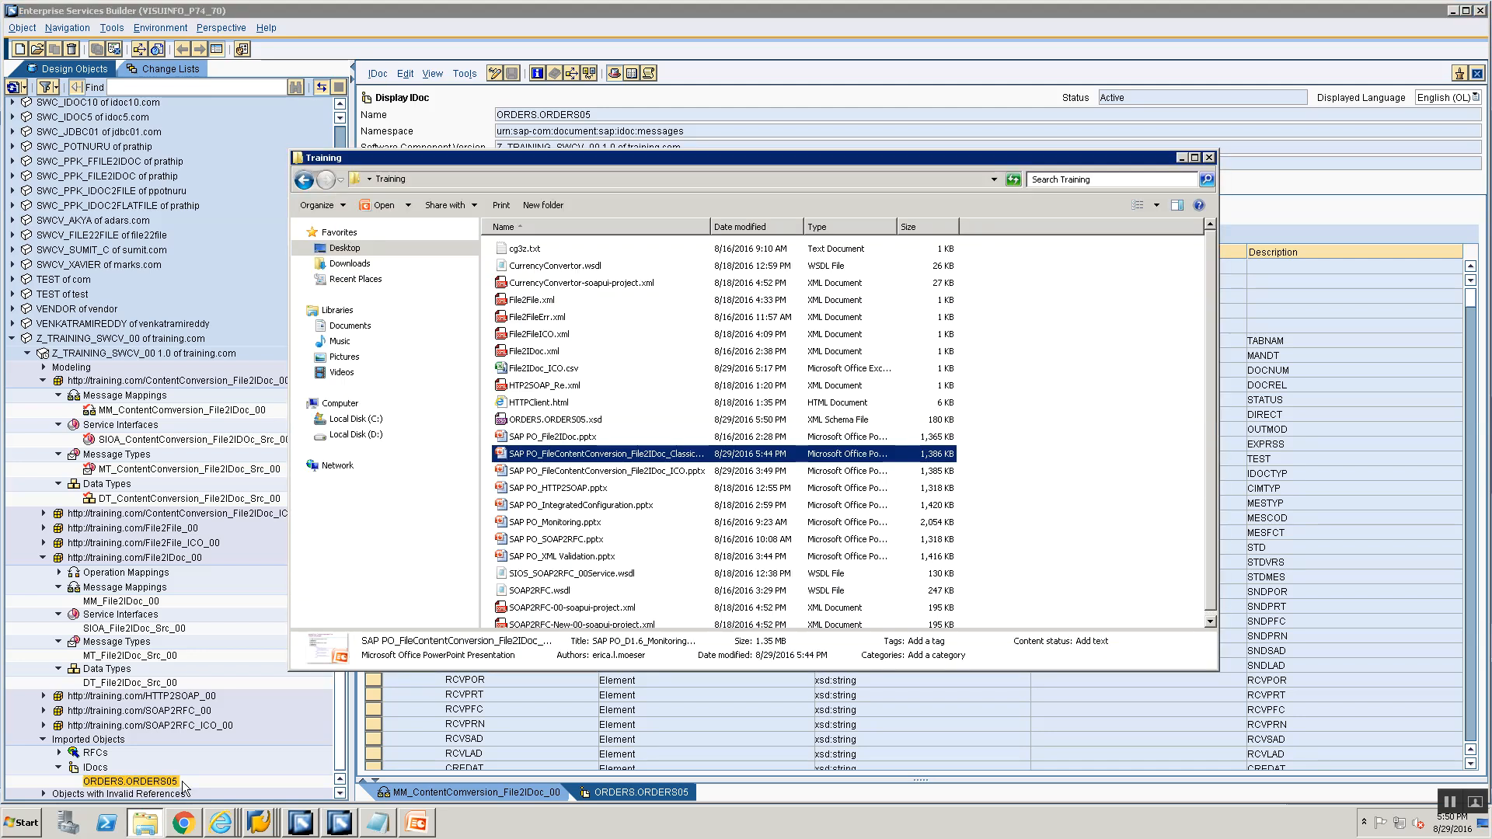
pyautogui.doubleClick(738, 156)
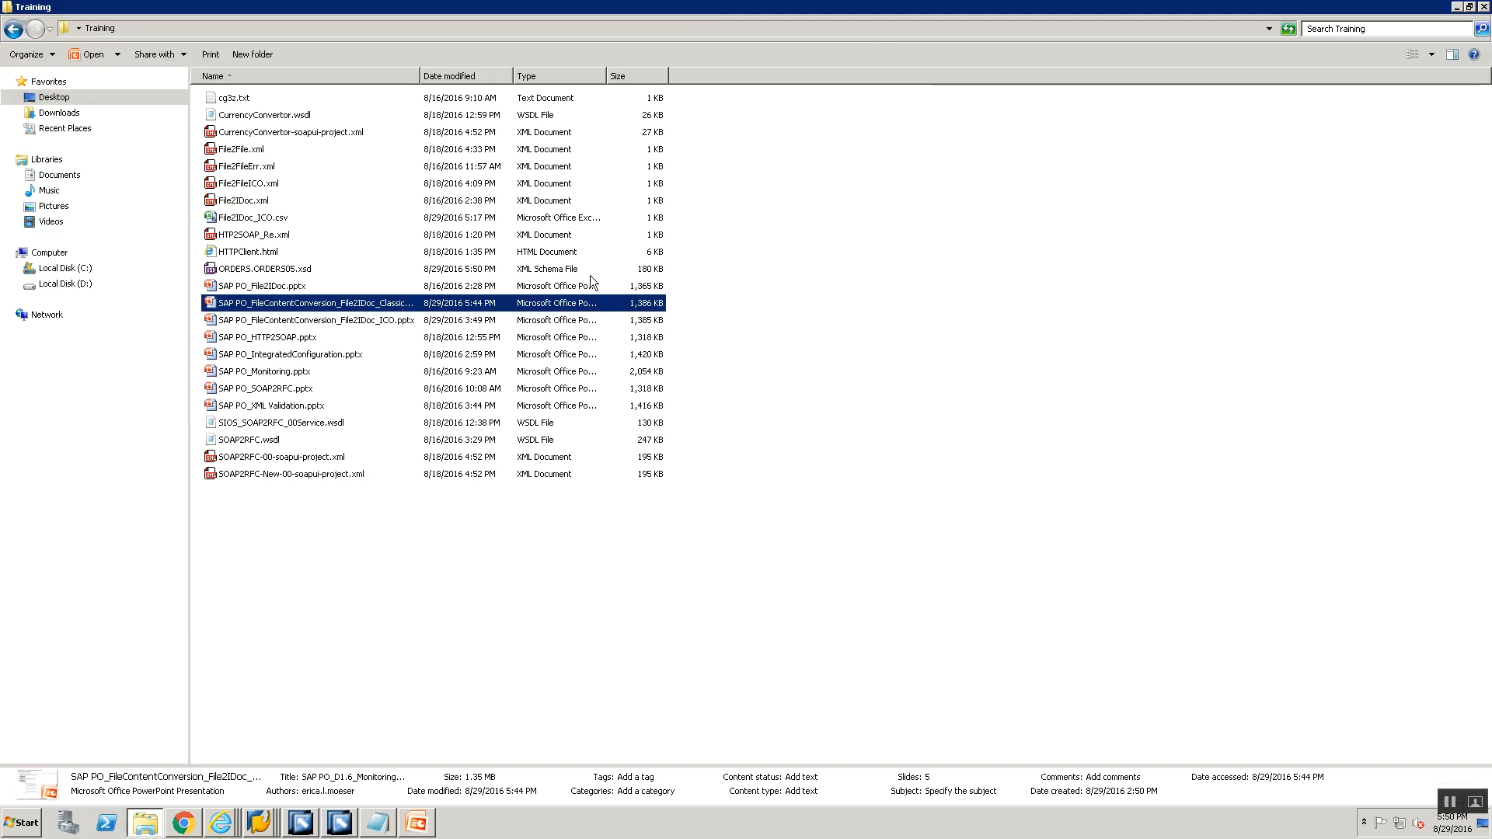
pyautogui.click(328, 559)
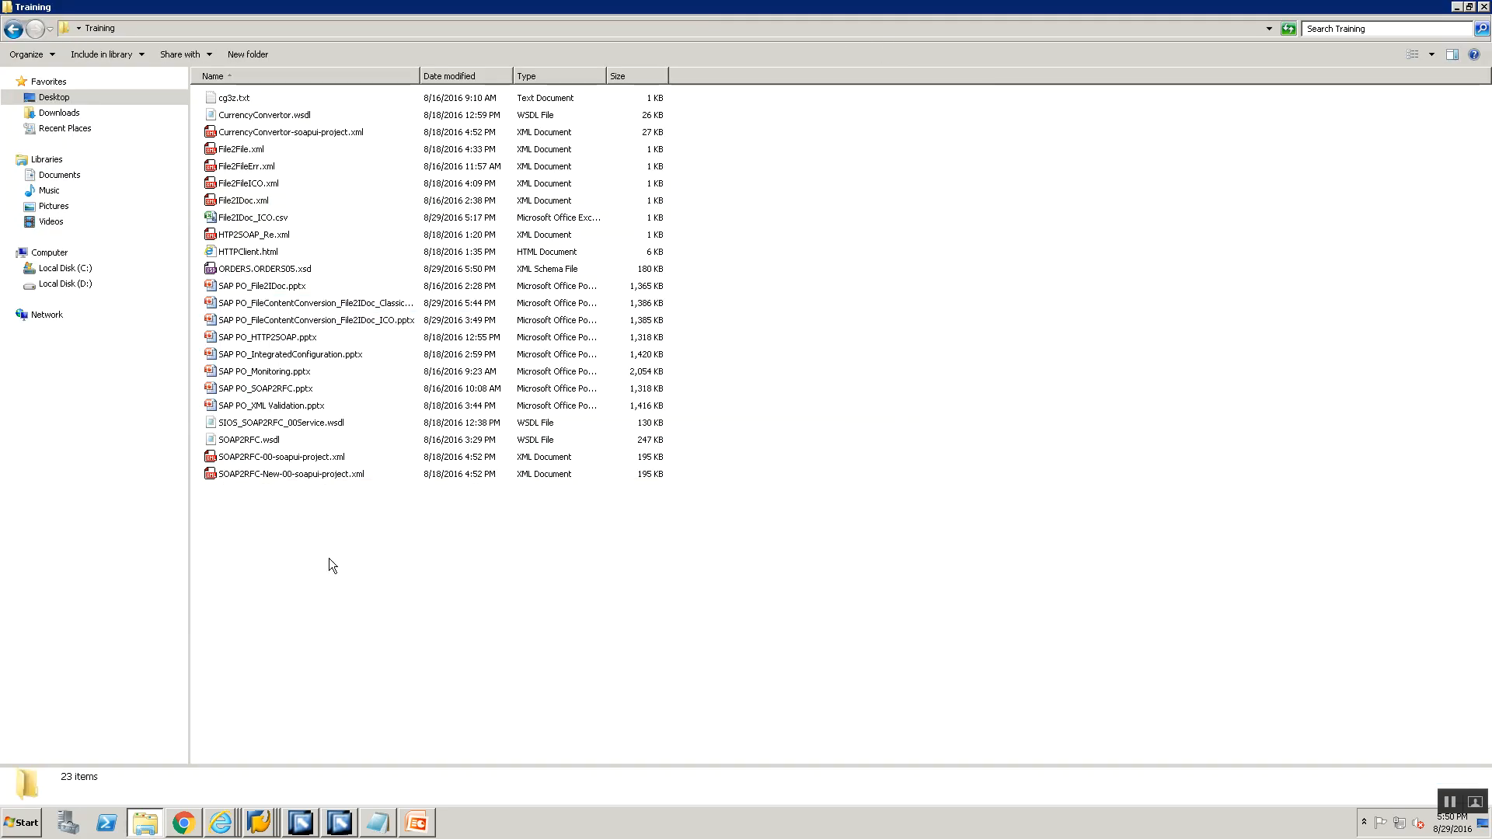
pyautogui.click(446, 78)
pyautogui.click(275, 100)
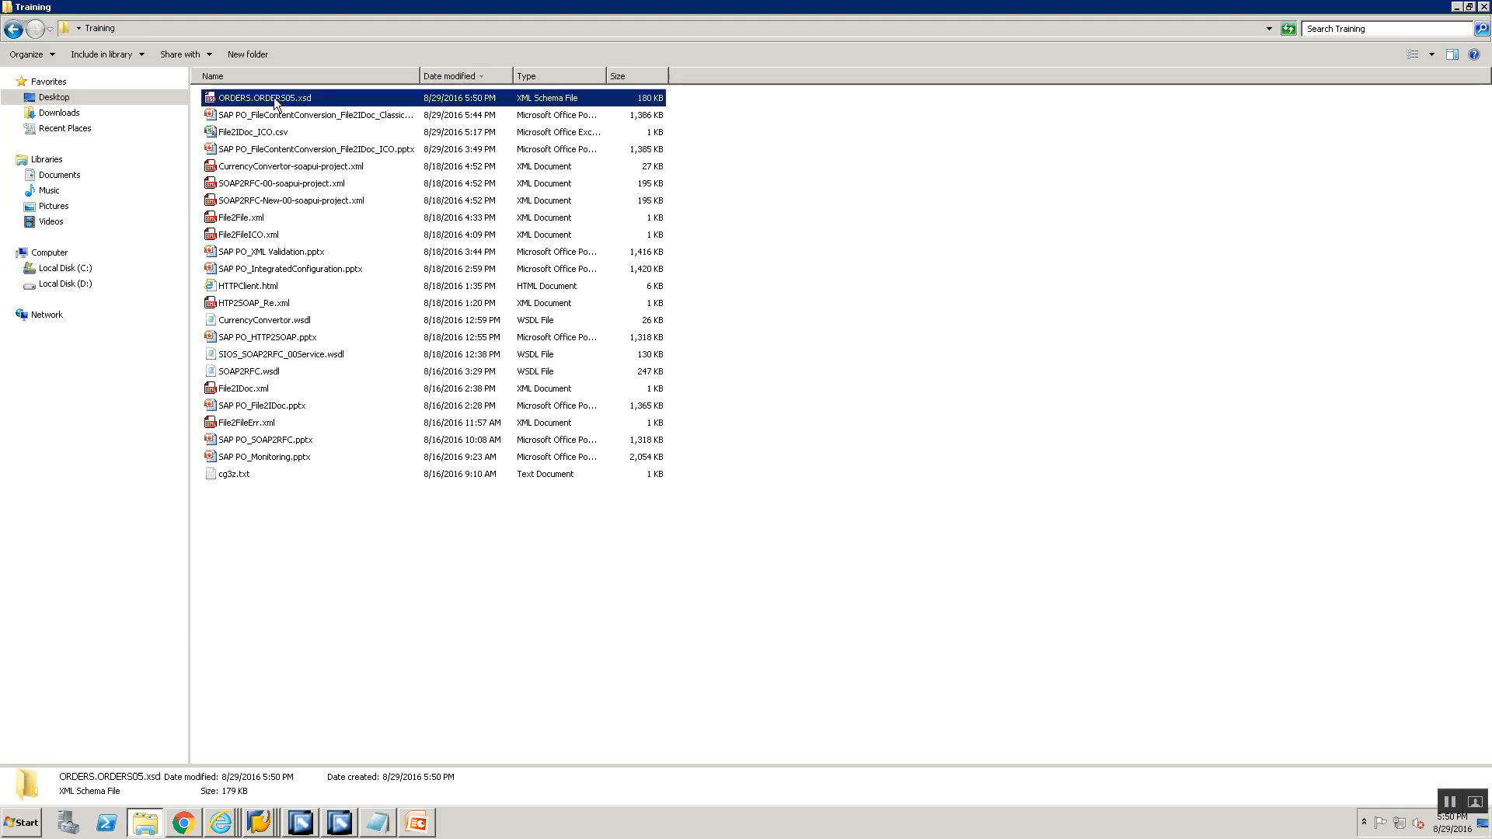
pyautogui.rightClick(275, 100)
pyautogui.moveTo(356, 132)
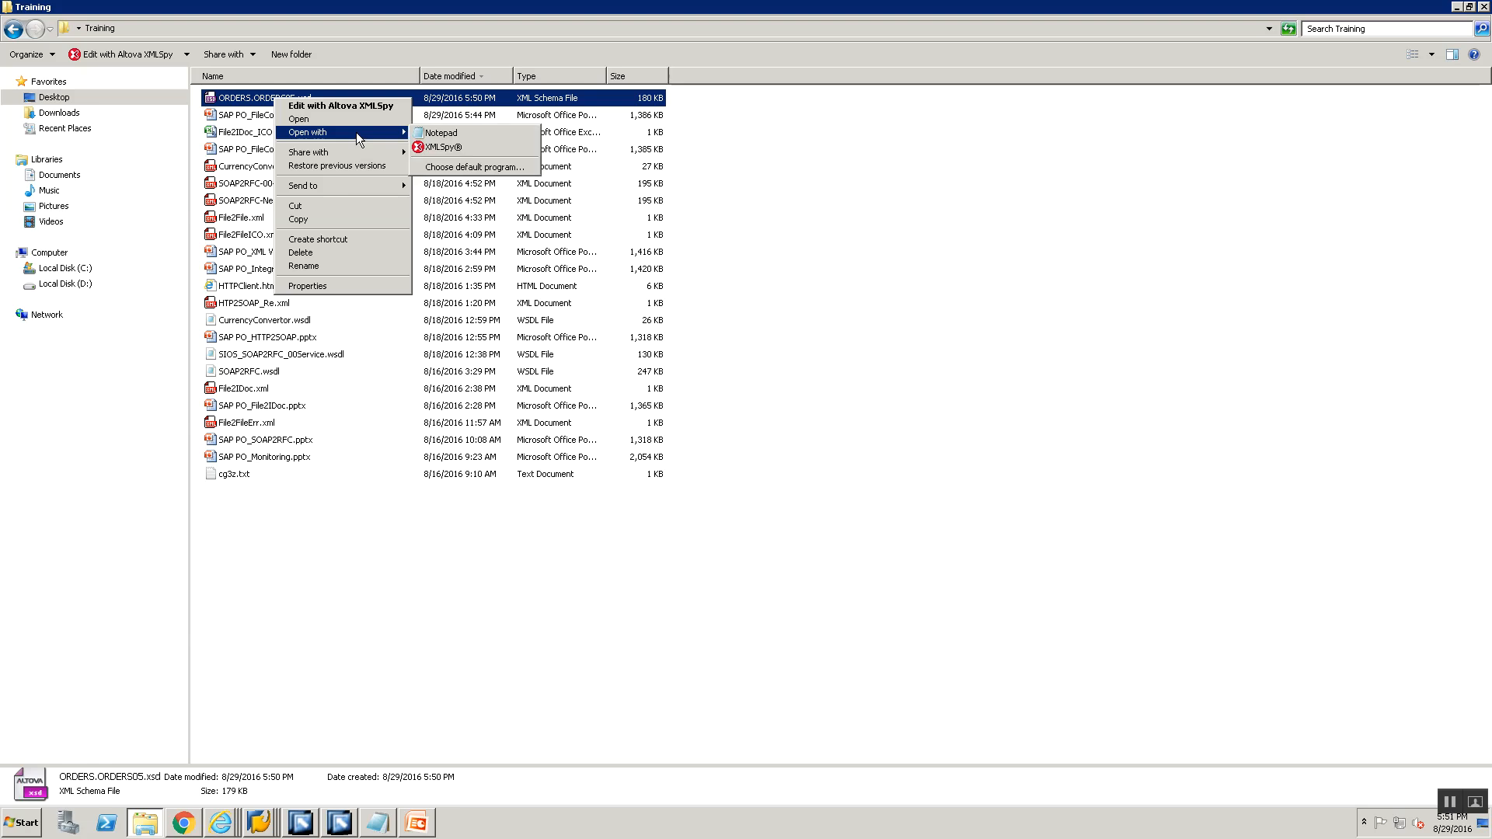
pyautogui.click(443, 133)
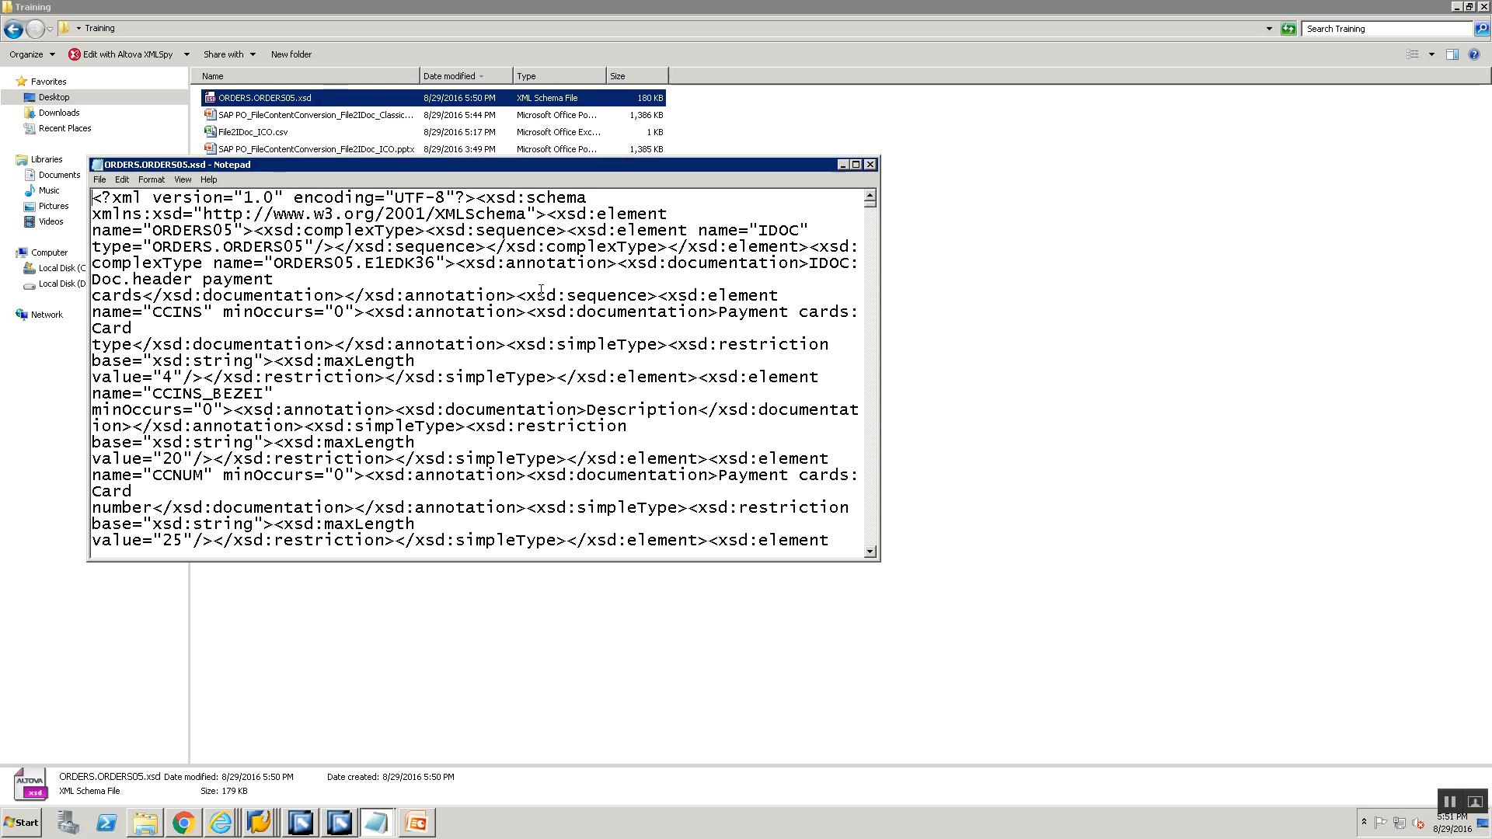
pyautogui.doubleClick(586, 168)
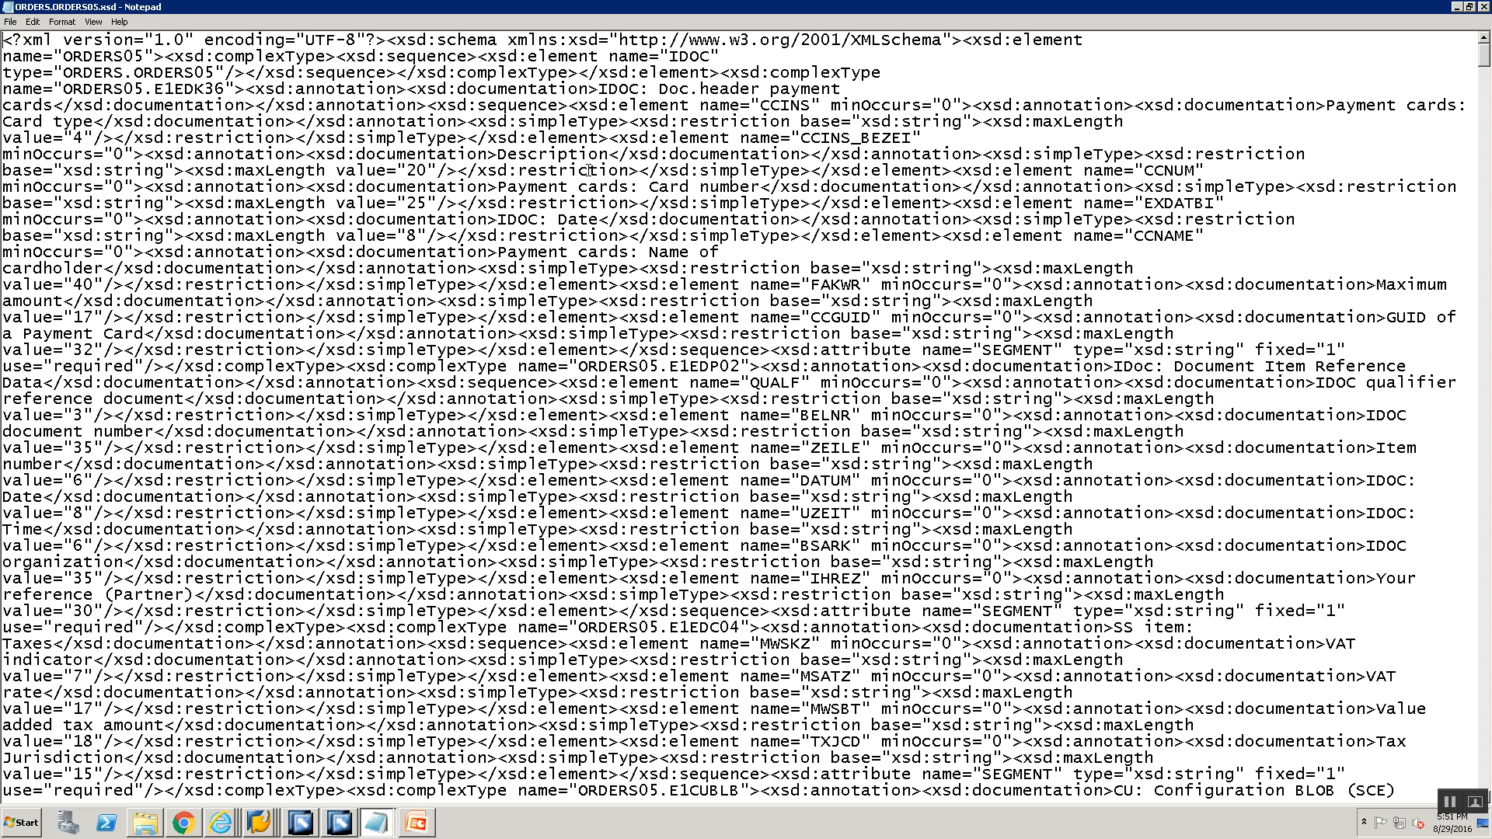
# Search the XSD for ORDERS.ORDERS05 and place the cursor after the IDOC element's type value.
pyautogui.hotkey('ctrl', 'f')
pyautogui.write('ORDER')
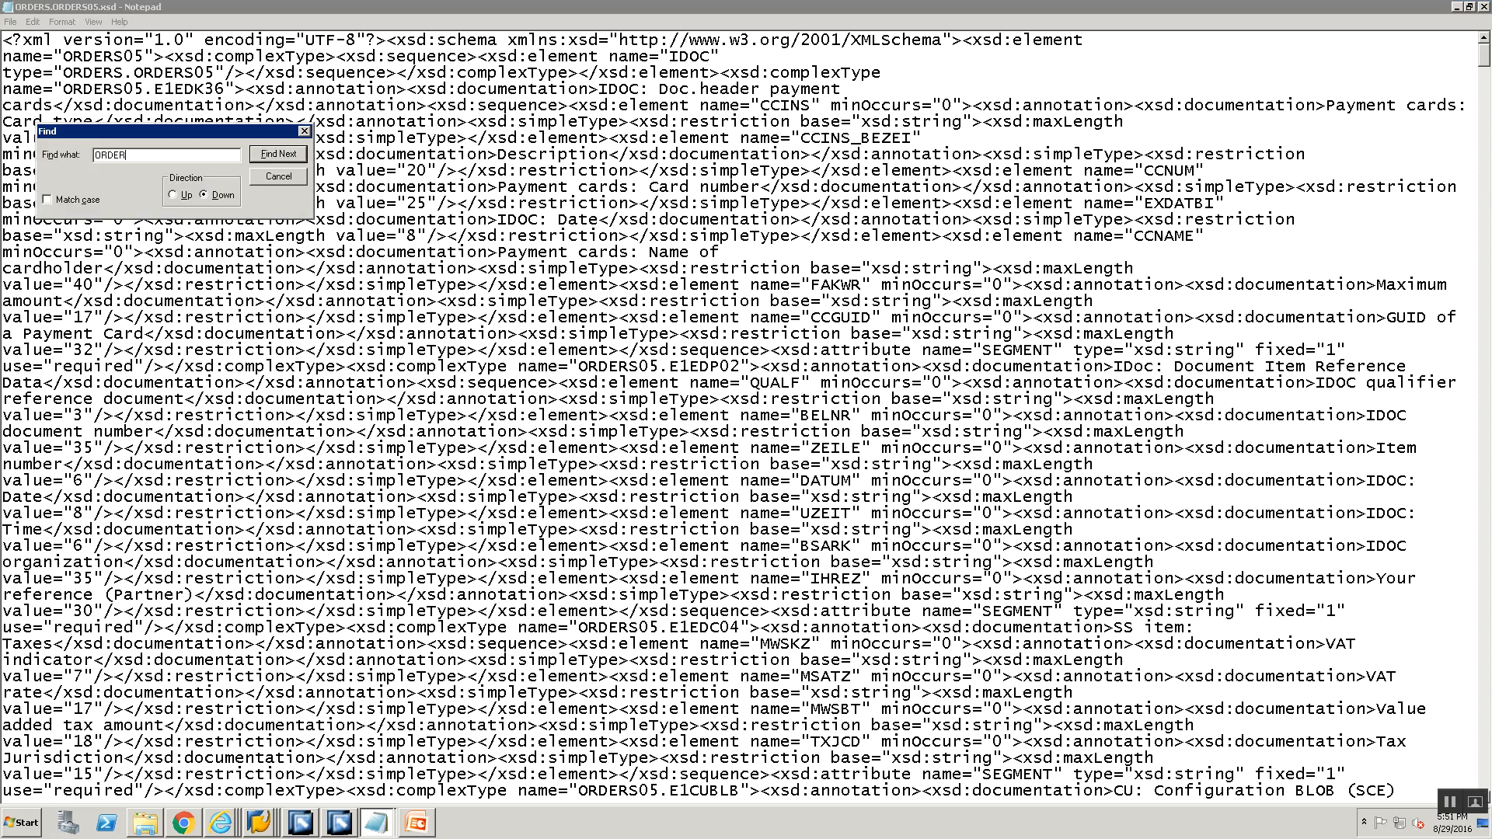
pyautogui.write('S.ORDERS05')
pyautogui.press('Return')
pyautogui.press('Escape')
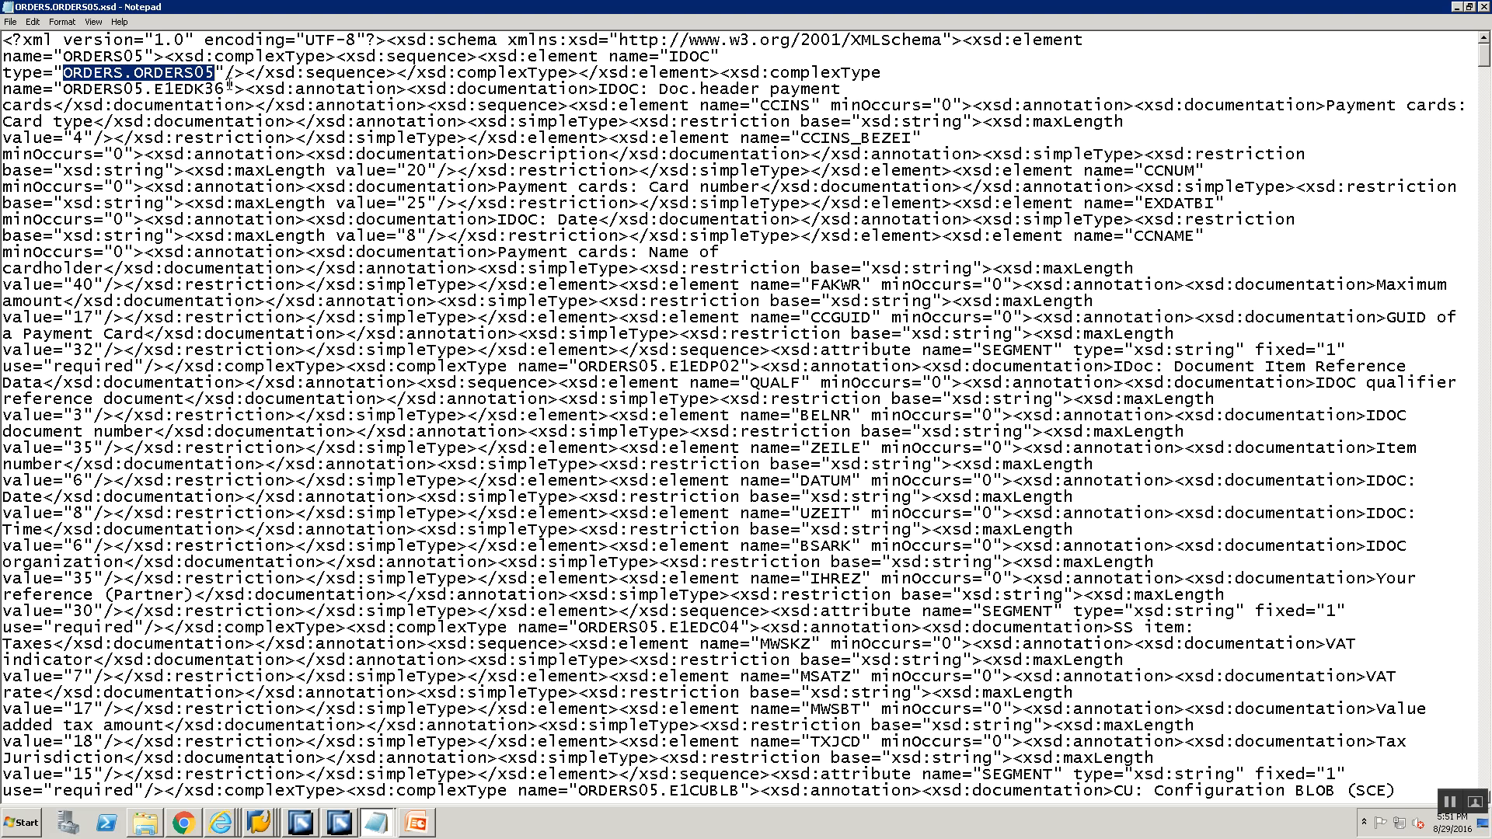
pyautogui.click(225, 72)
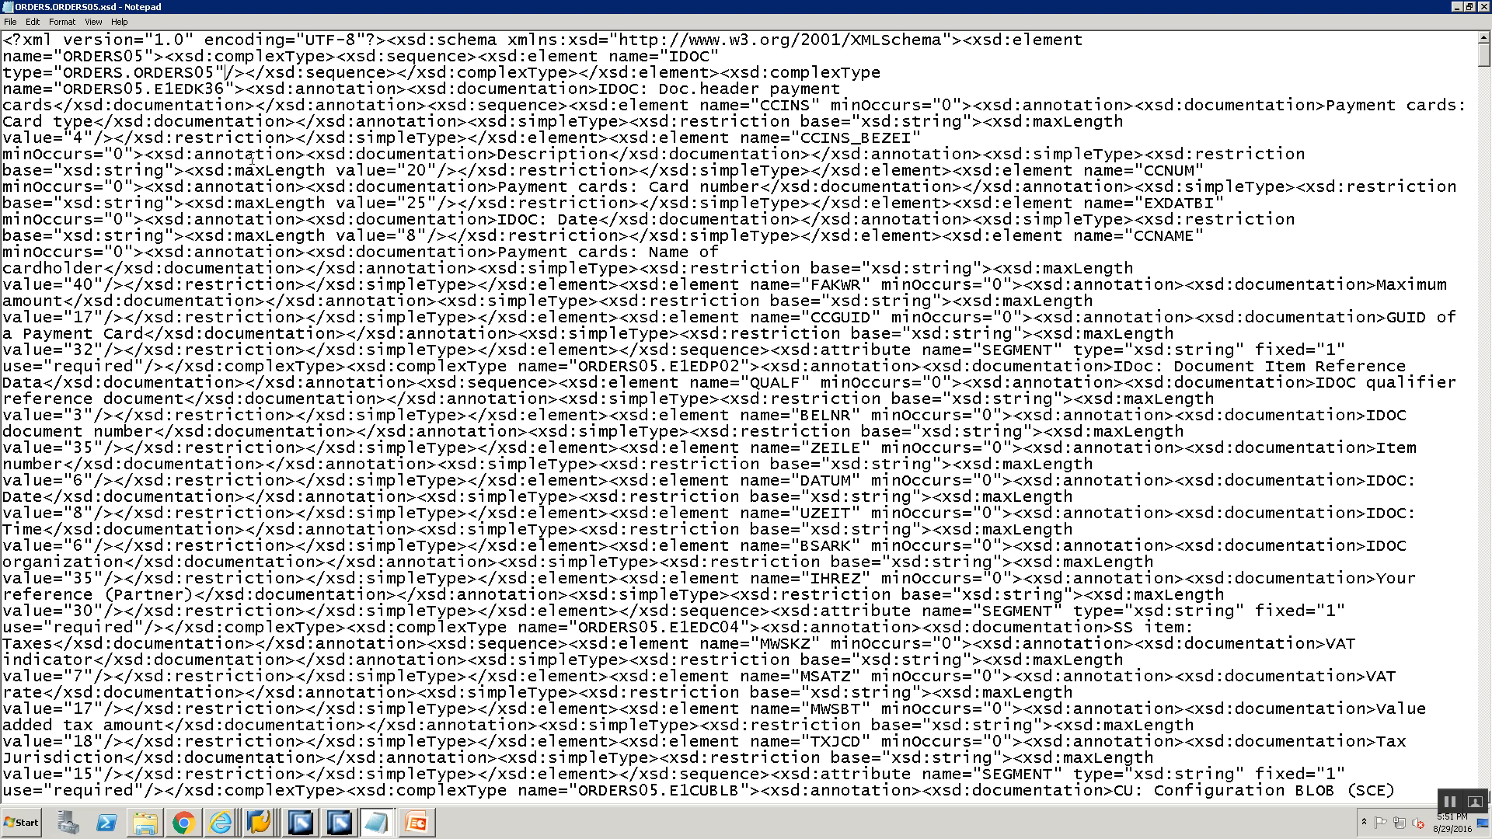
# Copy the text maxOccurs="unbounded" from the Idoc Adapter MultiMapping Steps slide in PowerPoint.
pyautogui.hotkey('alt', 'Tab')
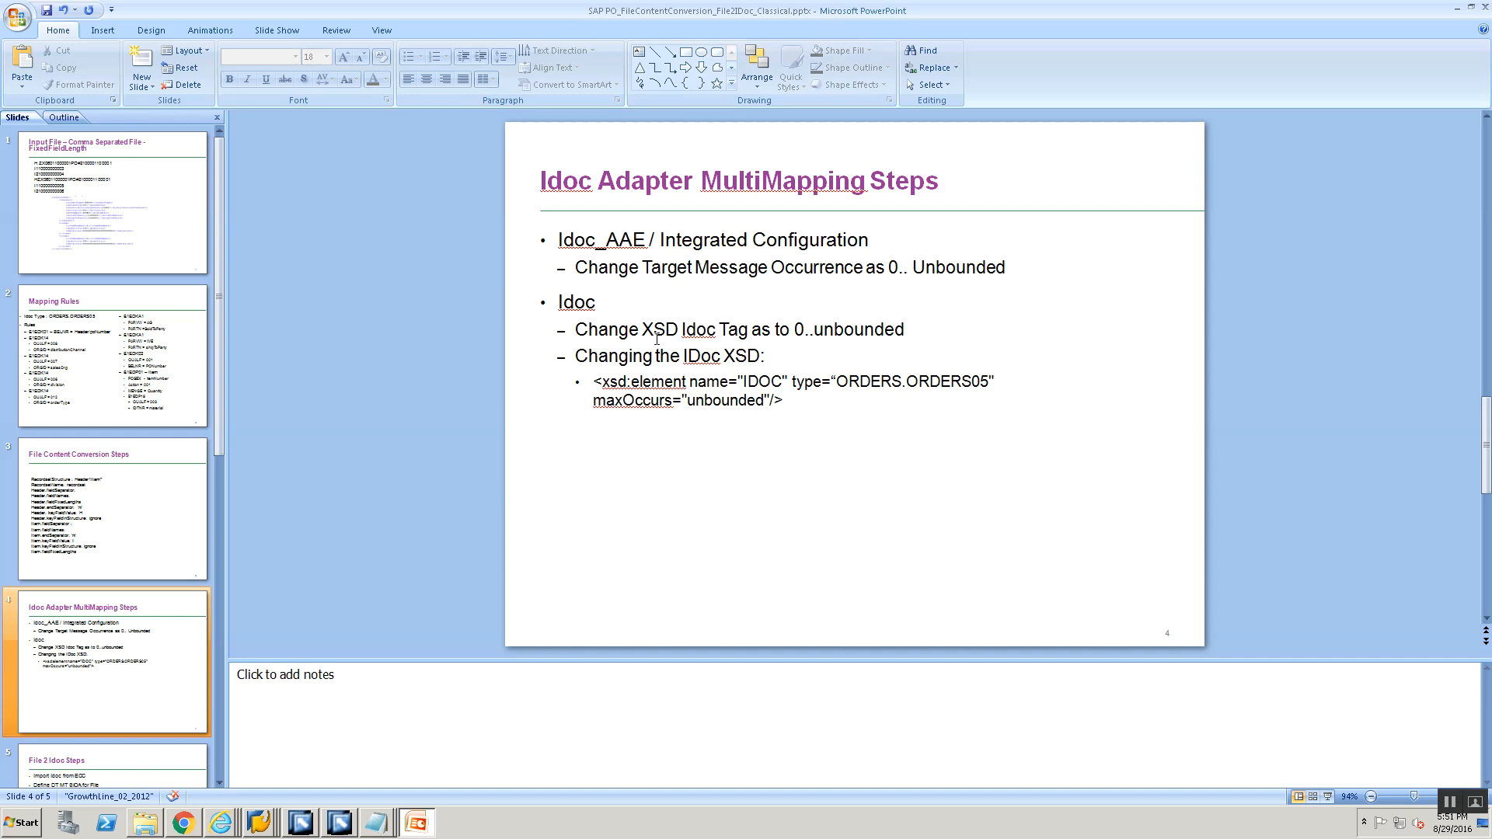
pyautogui.click(596, 401)
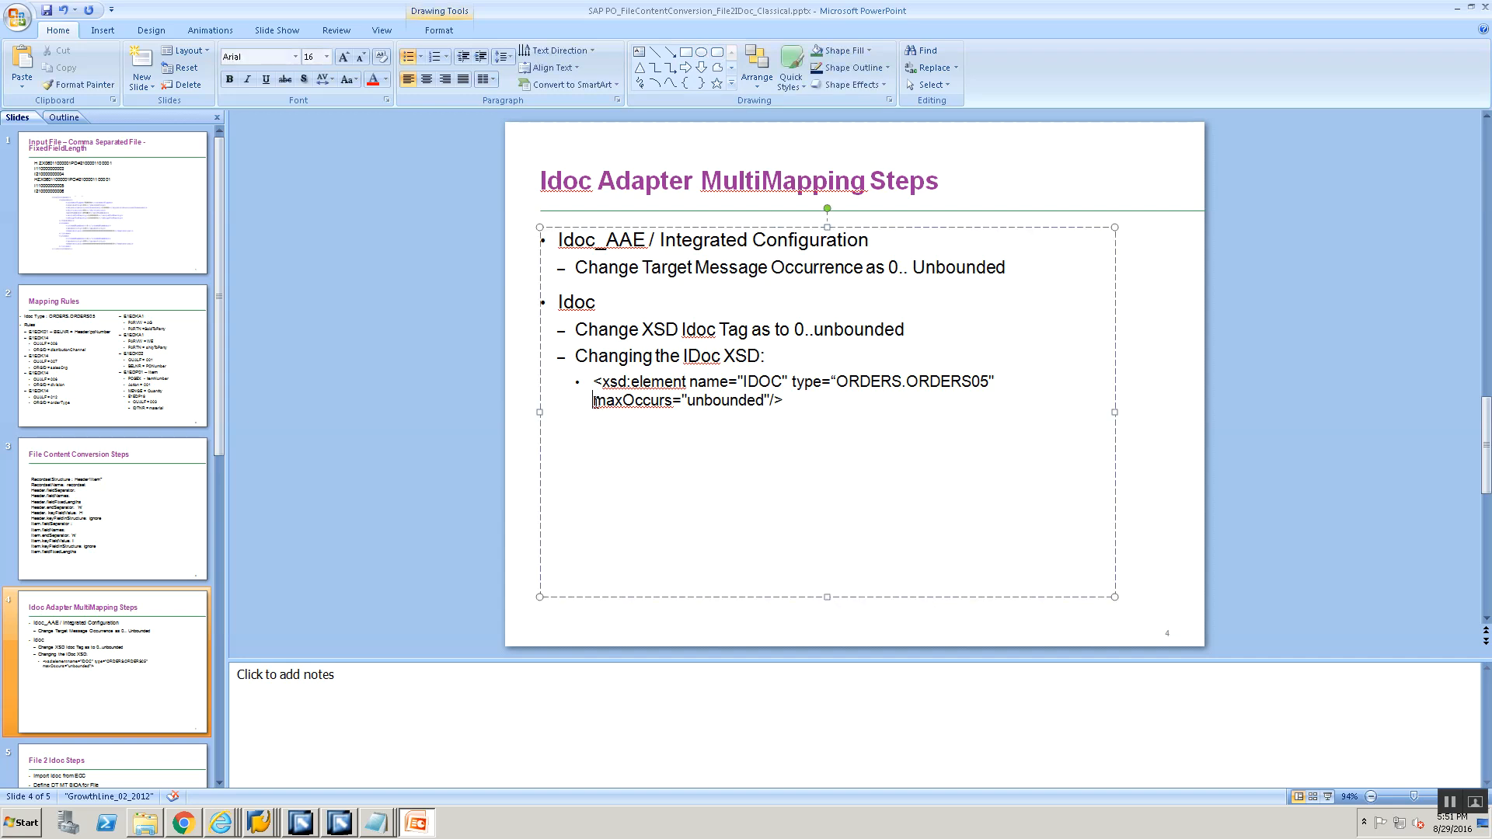
pyautogui.moveTo(666, 412); pyautogui.dragTo(766, 401)
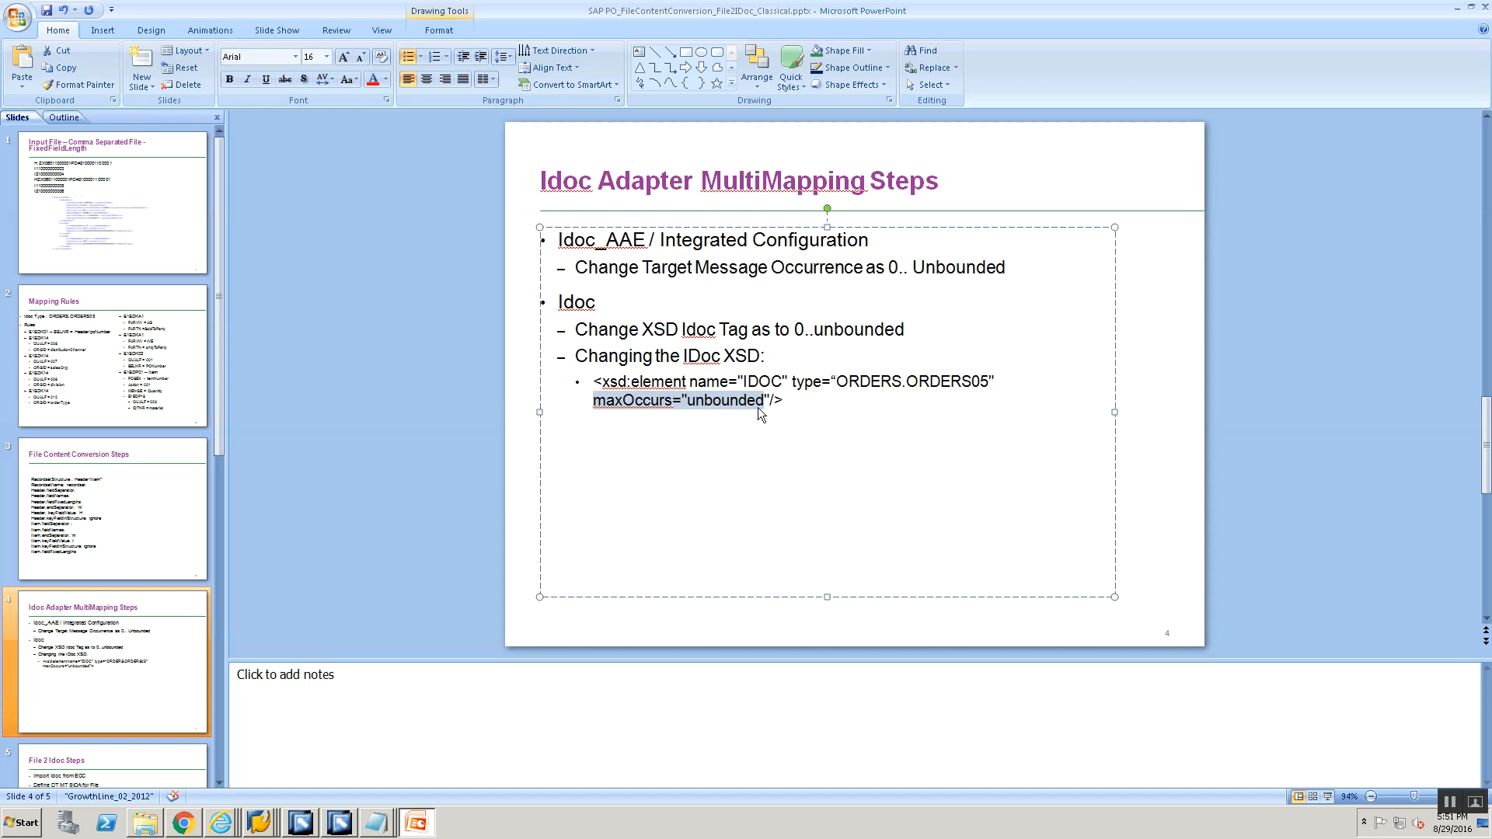
pyautogui.hotkey('shift', 'Right')
pyautogui.hotkey('alt', 'Tab')
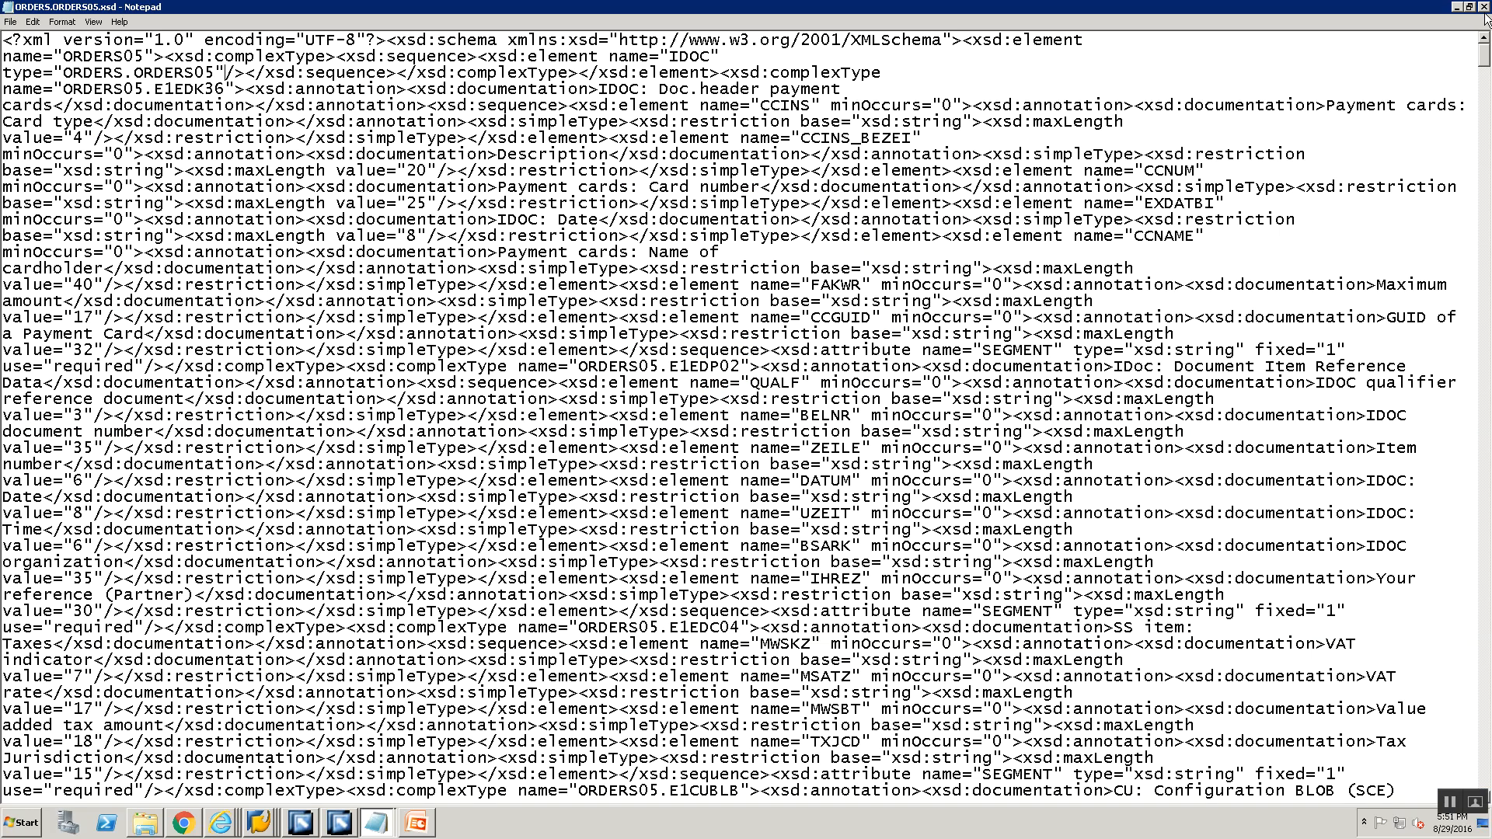
# Open ORDERS.ORDERS05.xsd from the Training folder in Internet Explorer, making it the default program for XSD files, and maximize the window.
pyautogui.hotkey('alt', 'Tab')
pyautogui.hotkey('alt', 'Tab')
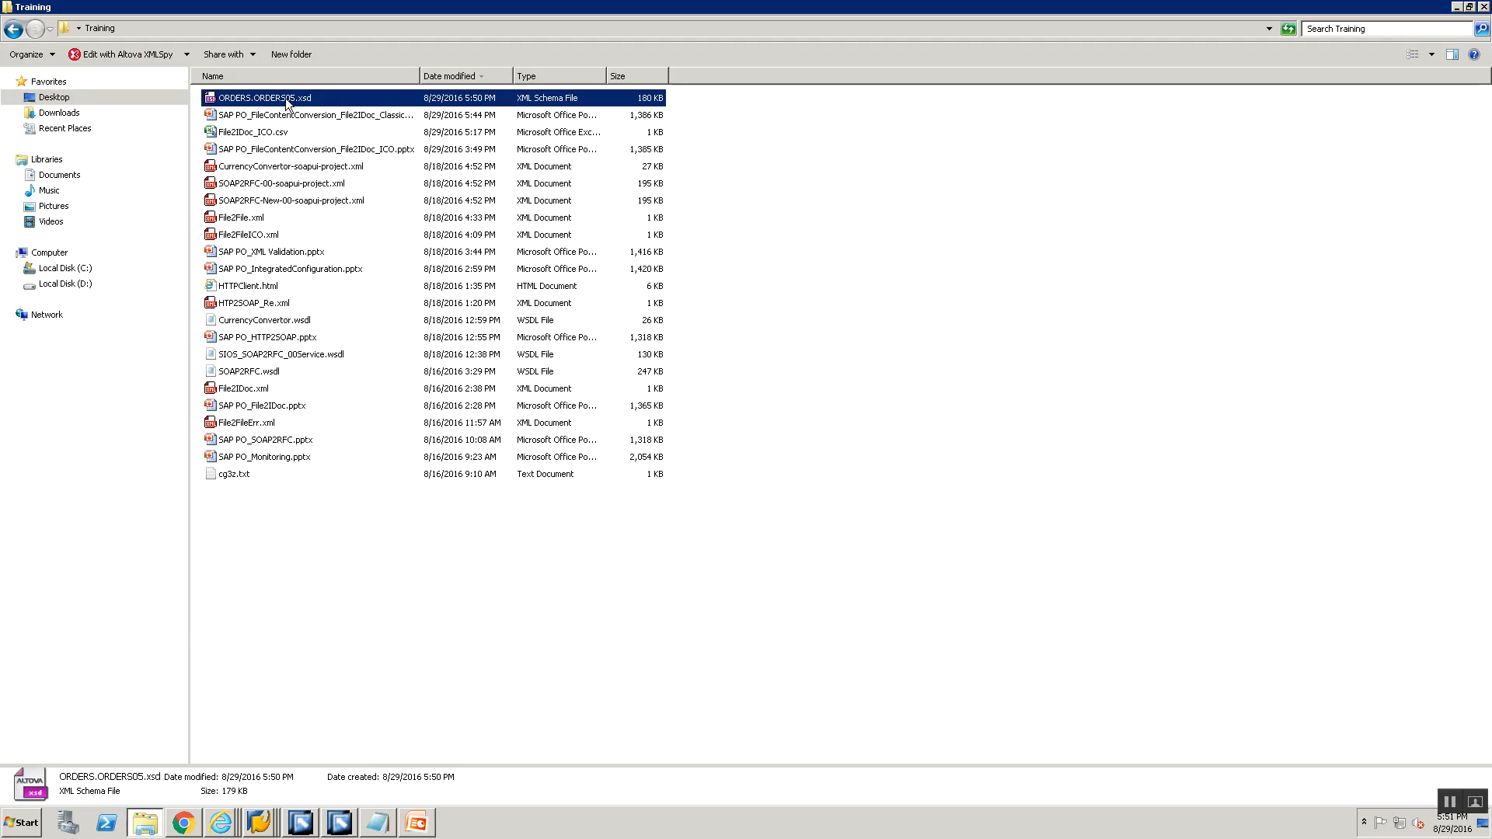
pyautogui.rightClick(286, 98)
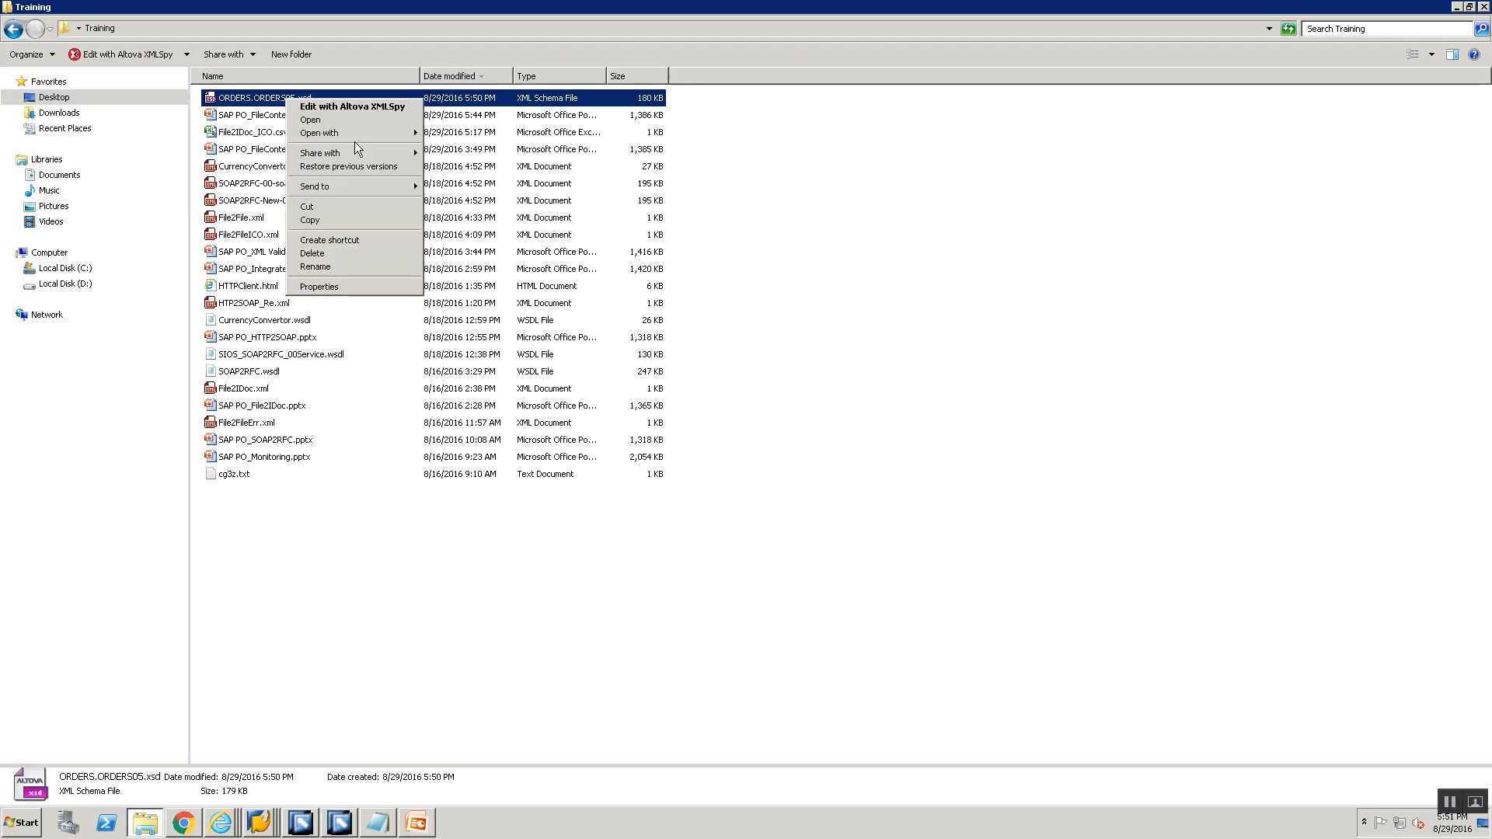
pyautogui.moveTo(352, 133)
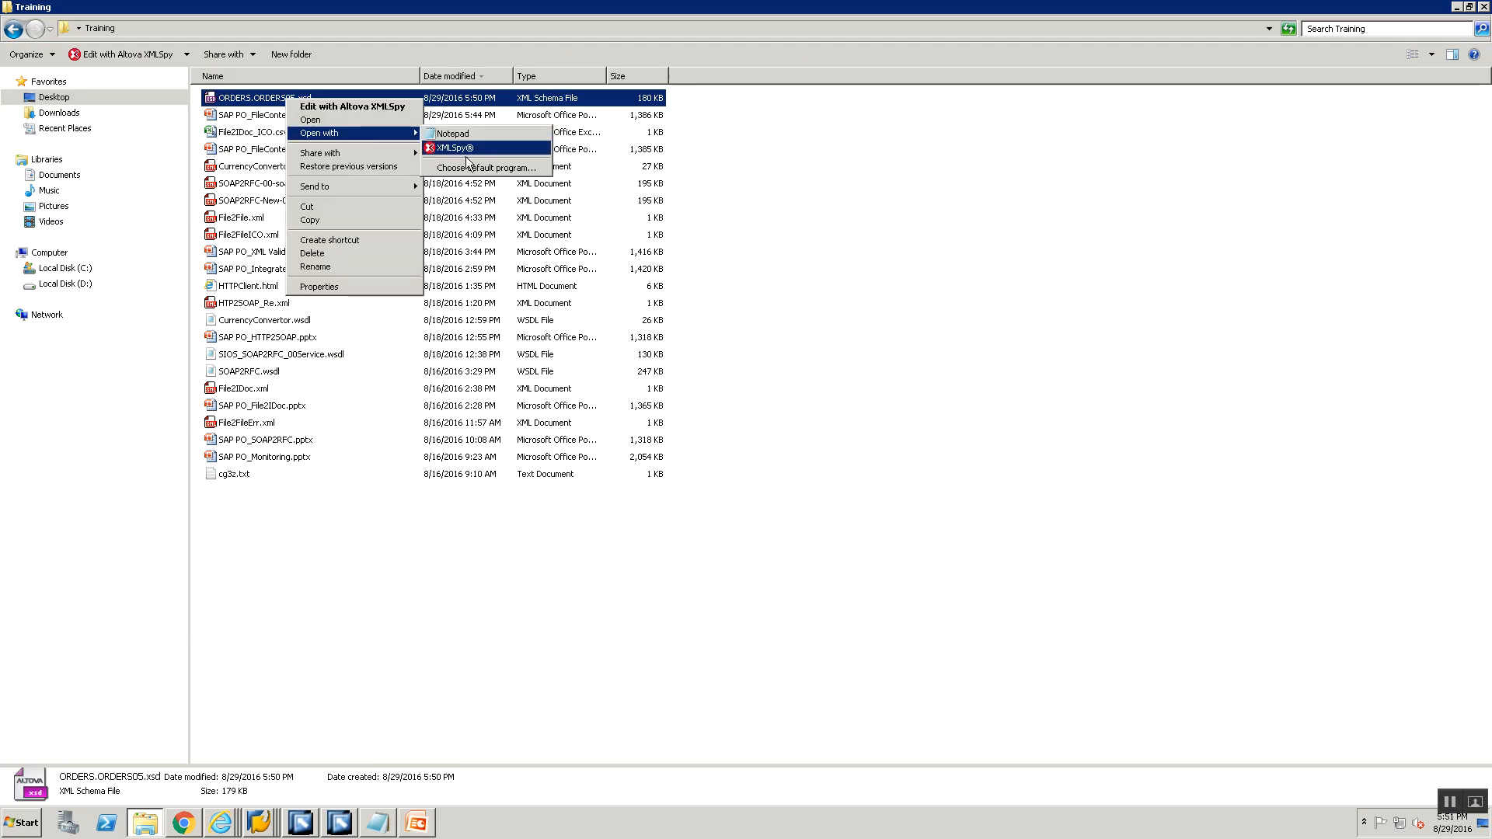
pyautogui.click(466, 166)
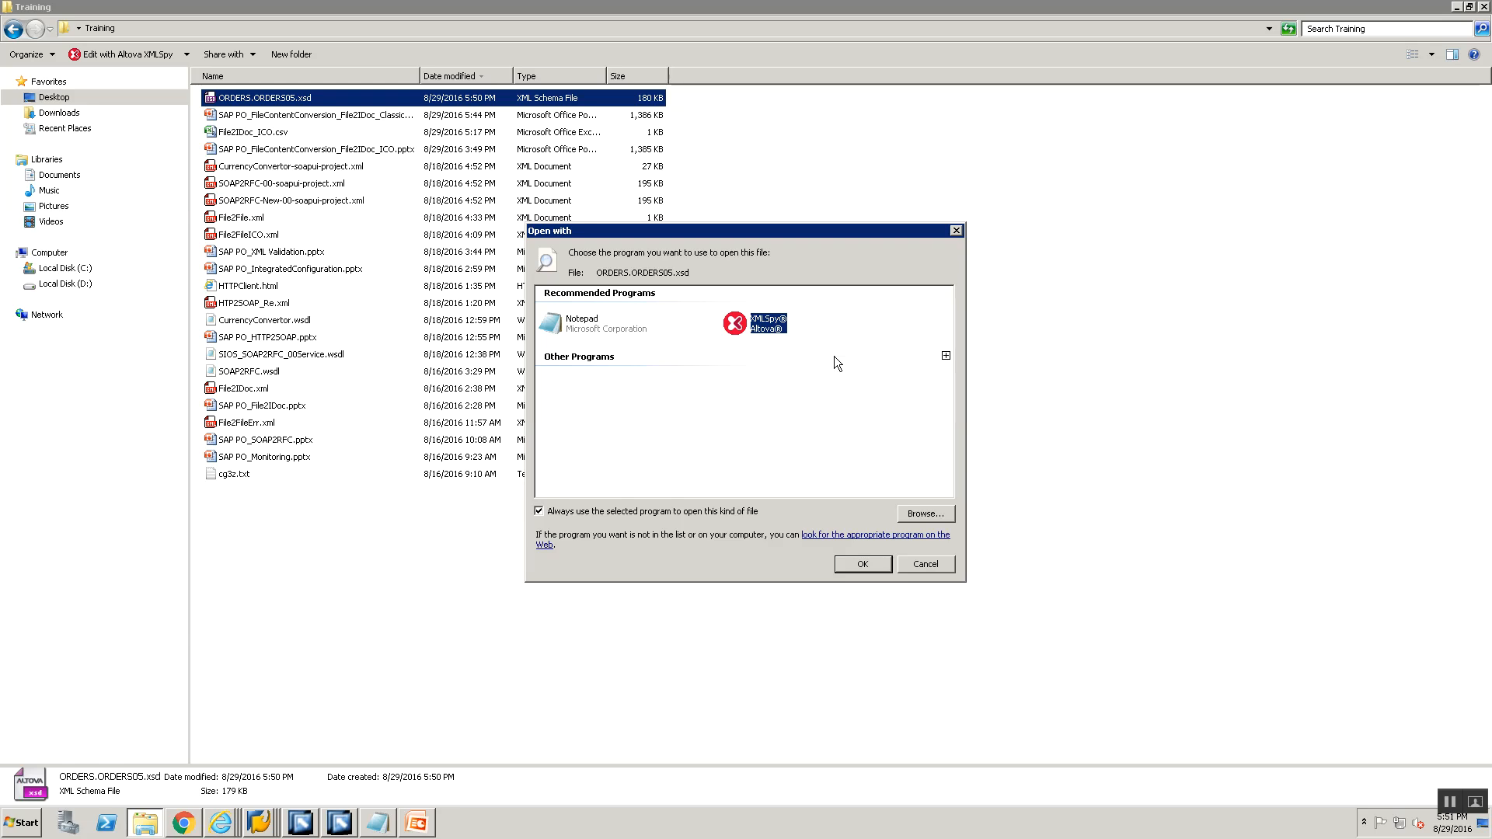
pyautogui.click(946, 356)
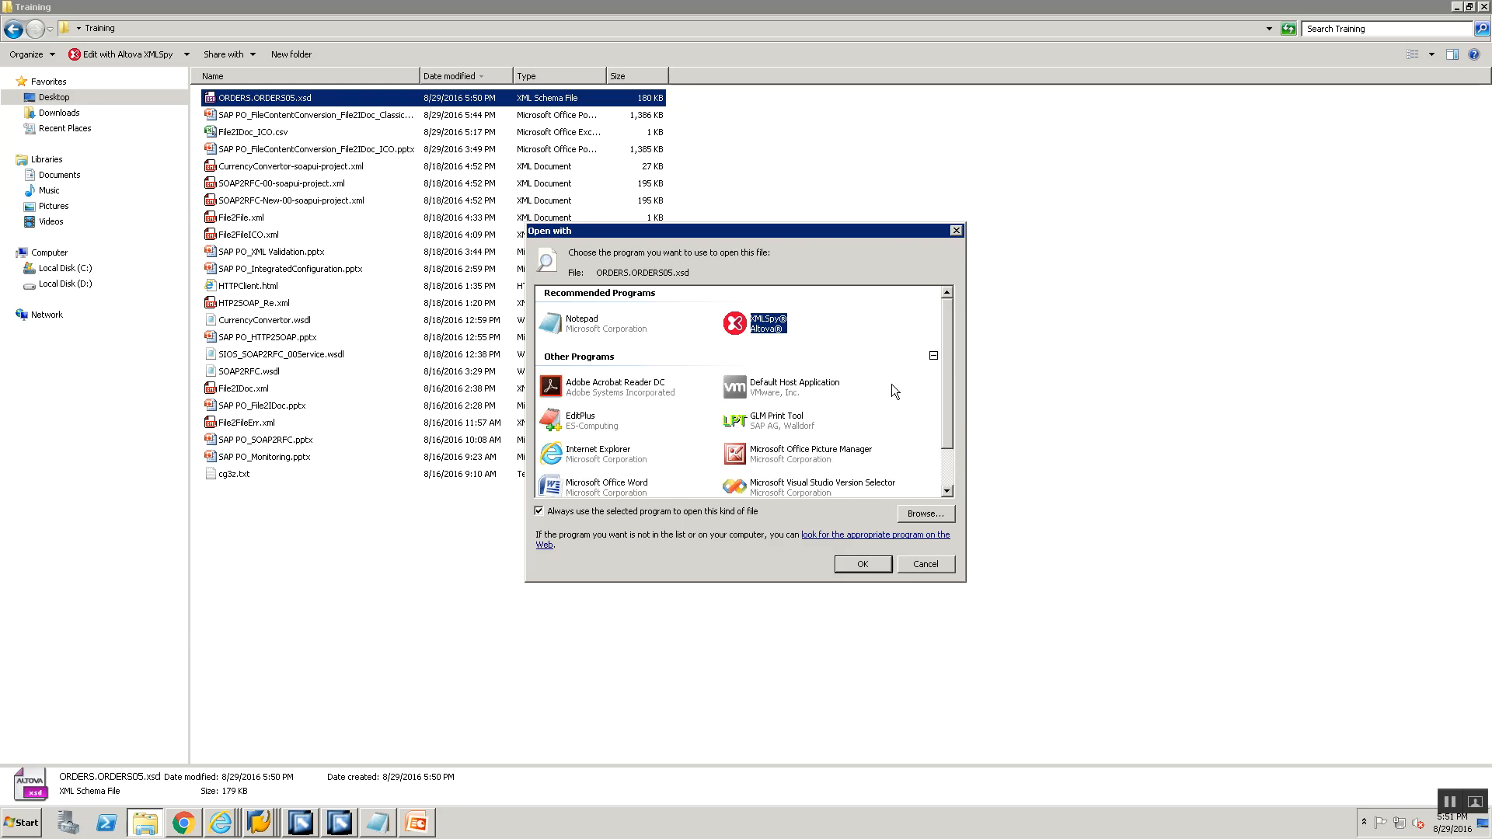
pyautogui.doubleClick(590, 463)
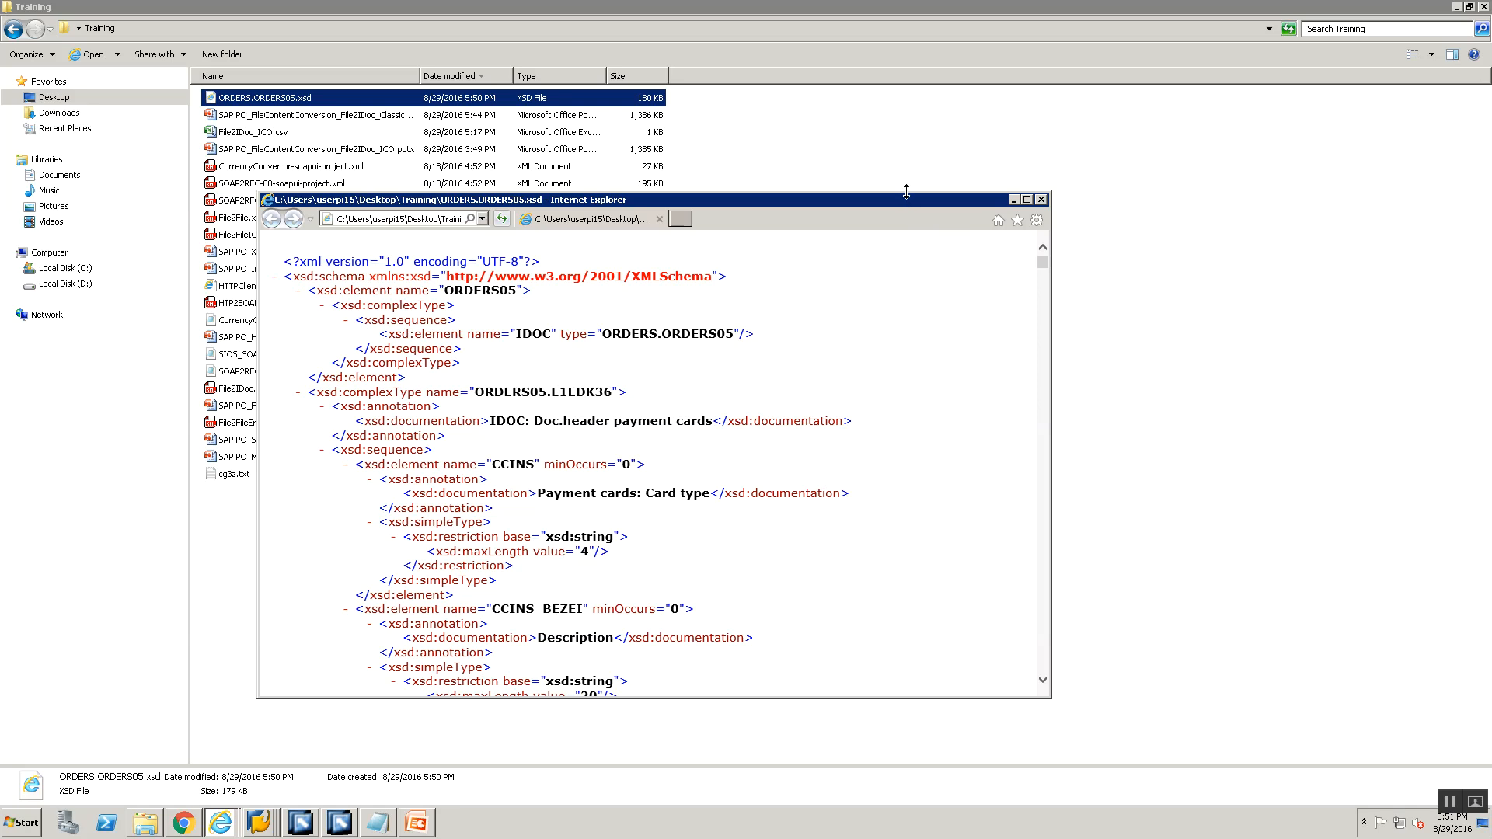
pyautogui.click(1025, 199)
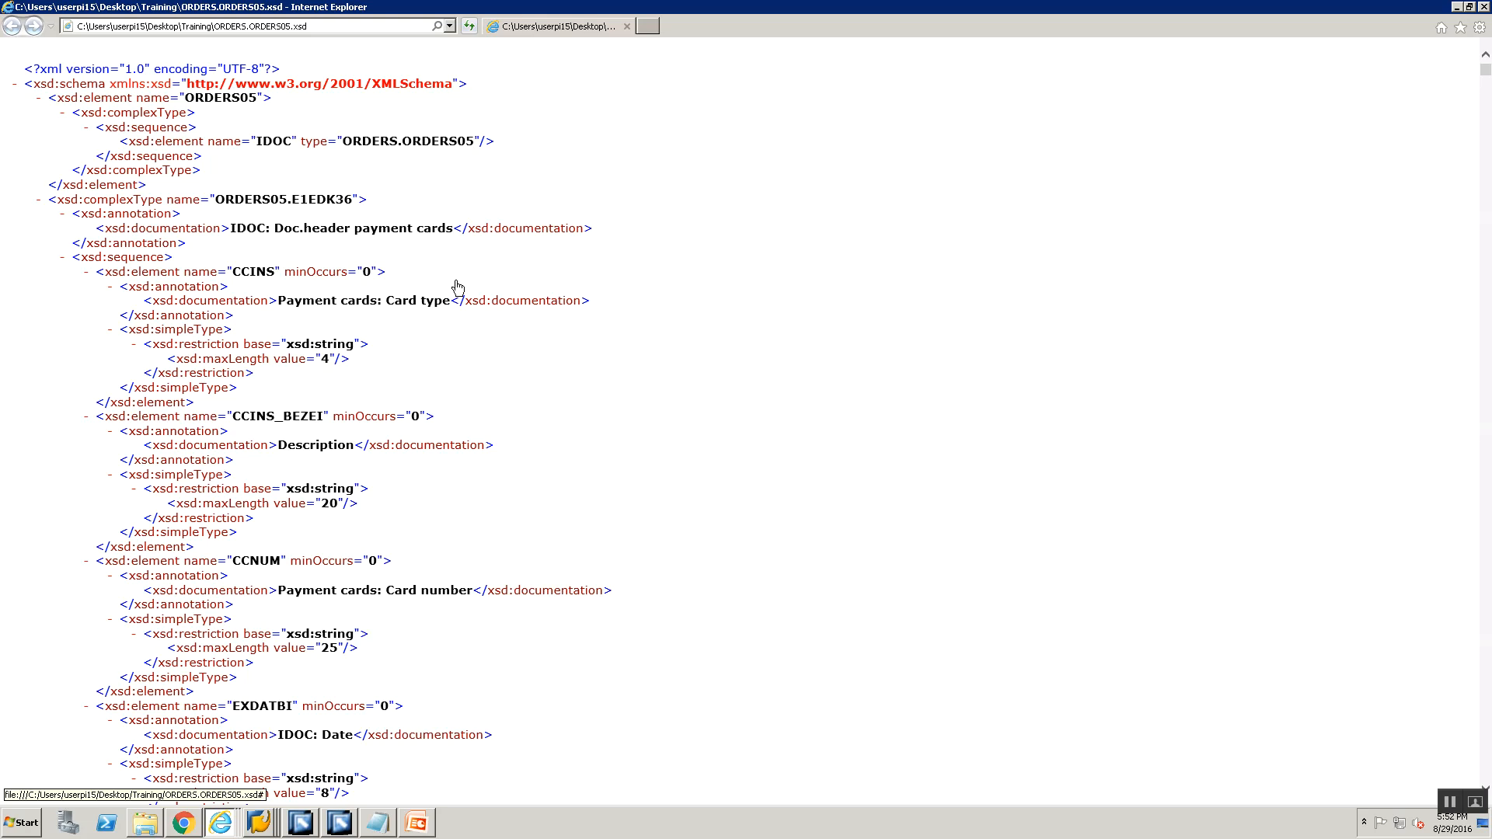
# Check the required IDOC element definition on the PowerPoint slide and reopen ORDERS.ORDERS05.xsd from the Training folder in Notepad.
pyautogui.hotkey('alt', 'Tab')
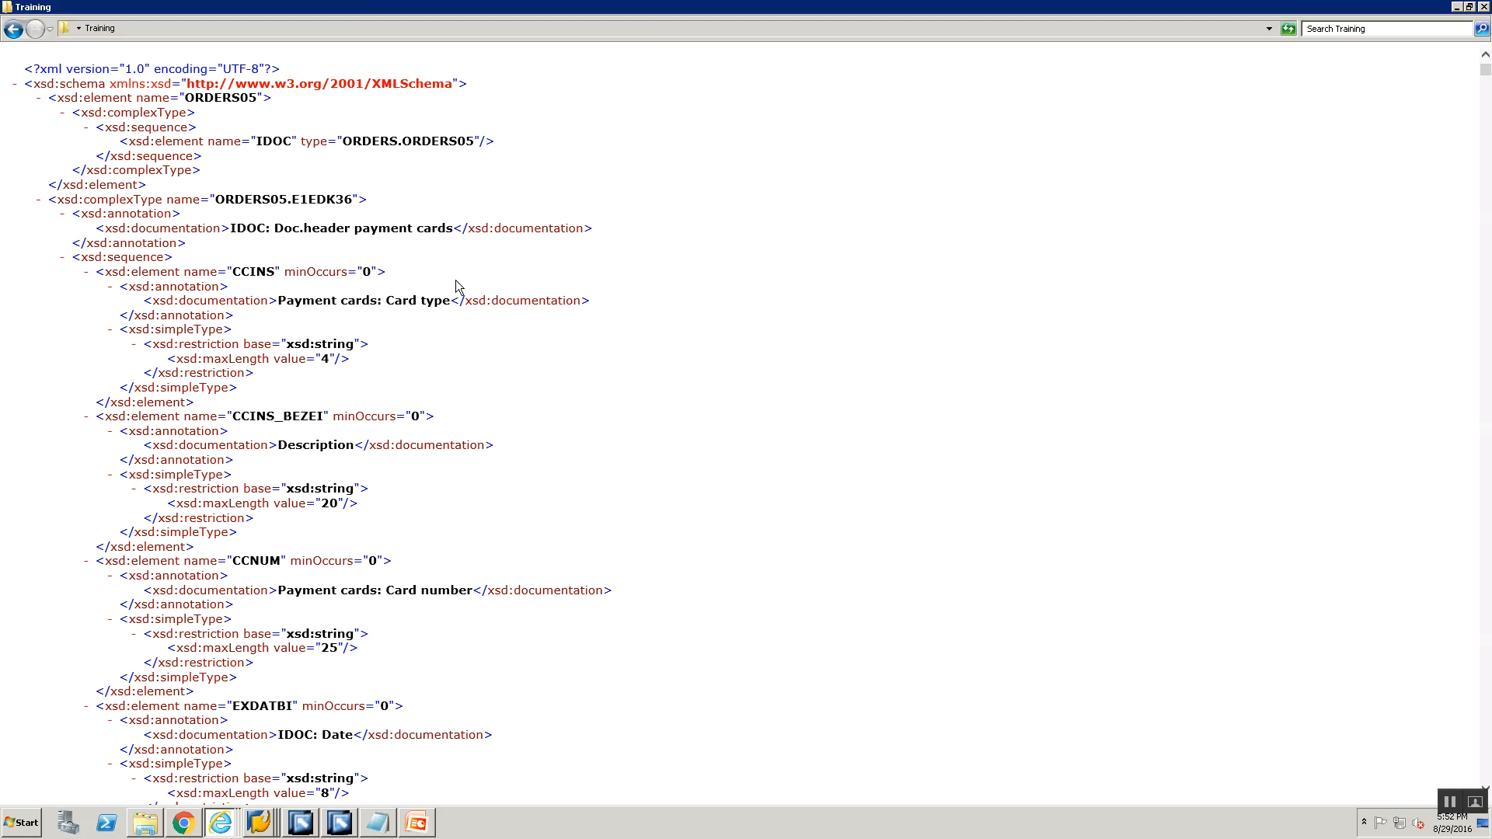
pyautogui.hotkey('alt', 'Tab')
pyautogui.hotkey('alt', 'Tab')
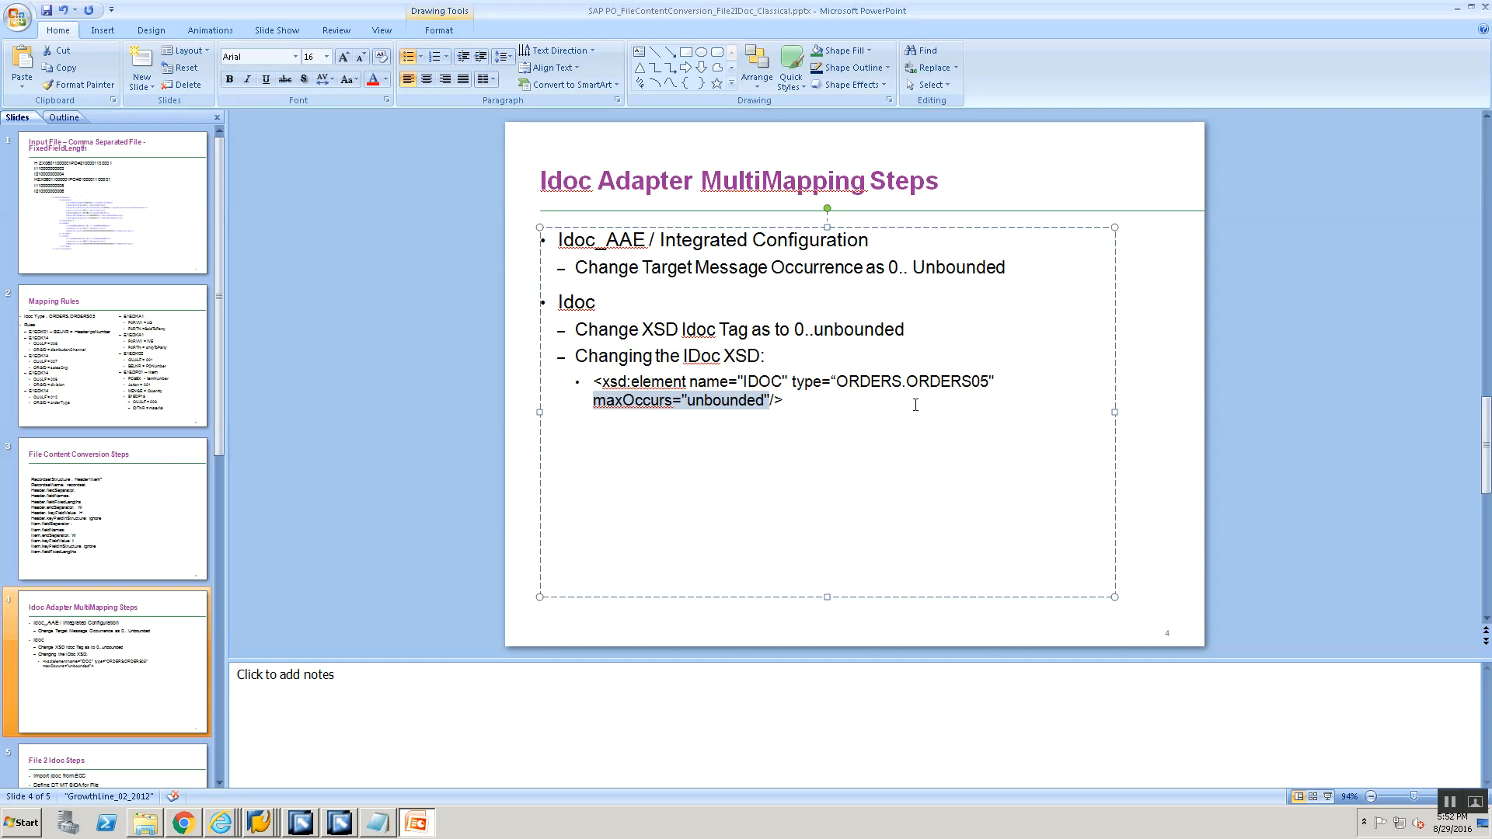
pyautogui.hotkey('alt', 'Tab')
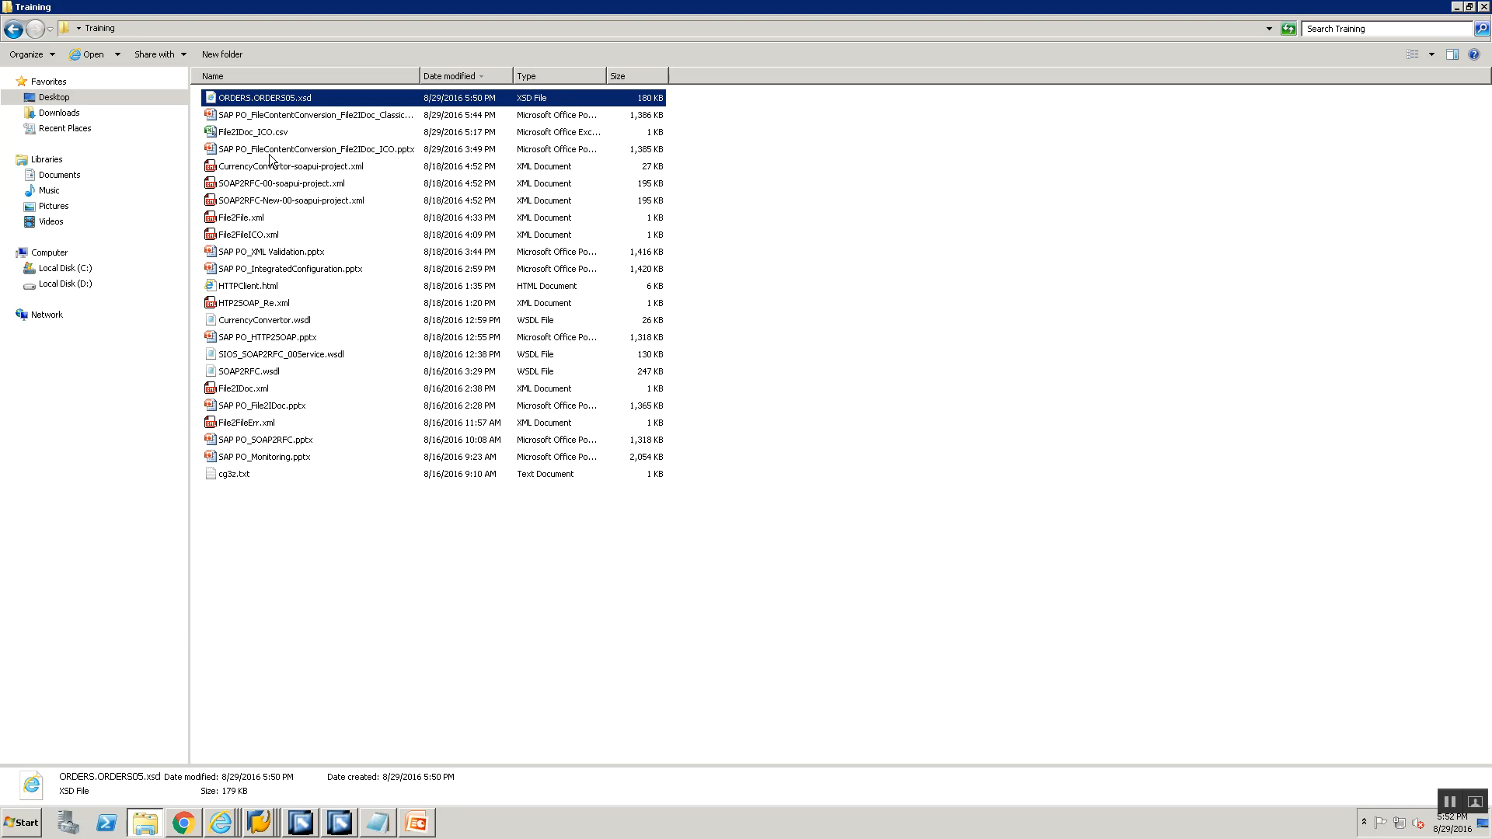
pyautogui.rightClick(253, 97)
pyautogui.moveTo(321, 128)
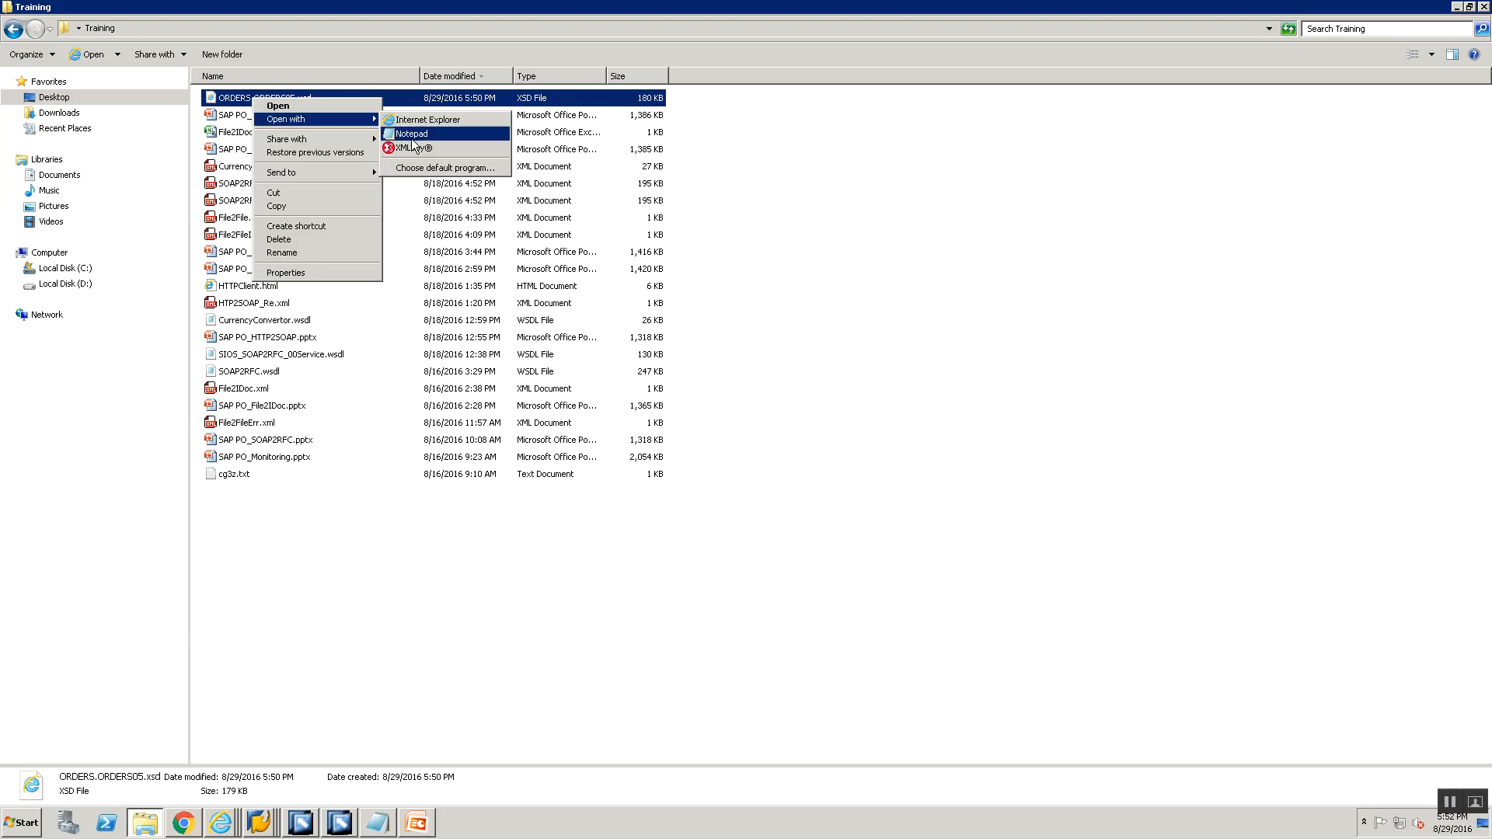
pyautogui.click(419, 138)
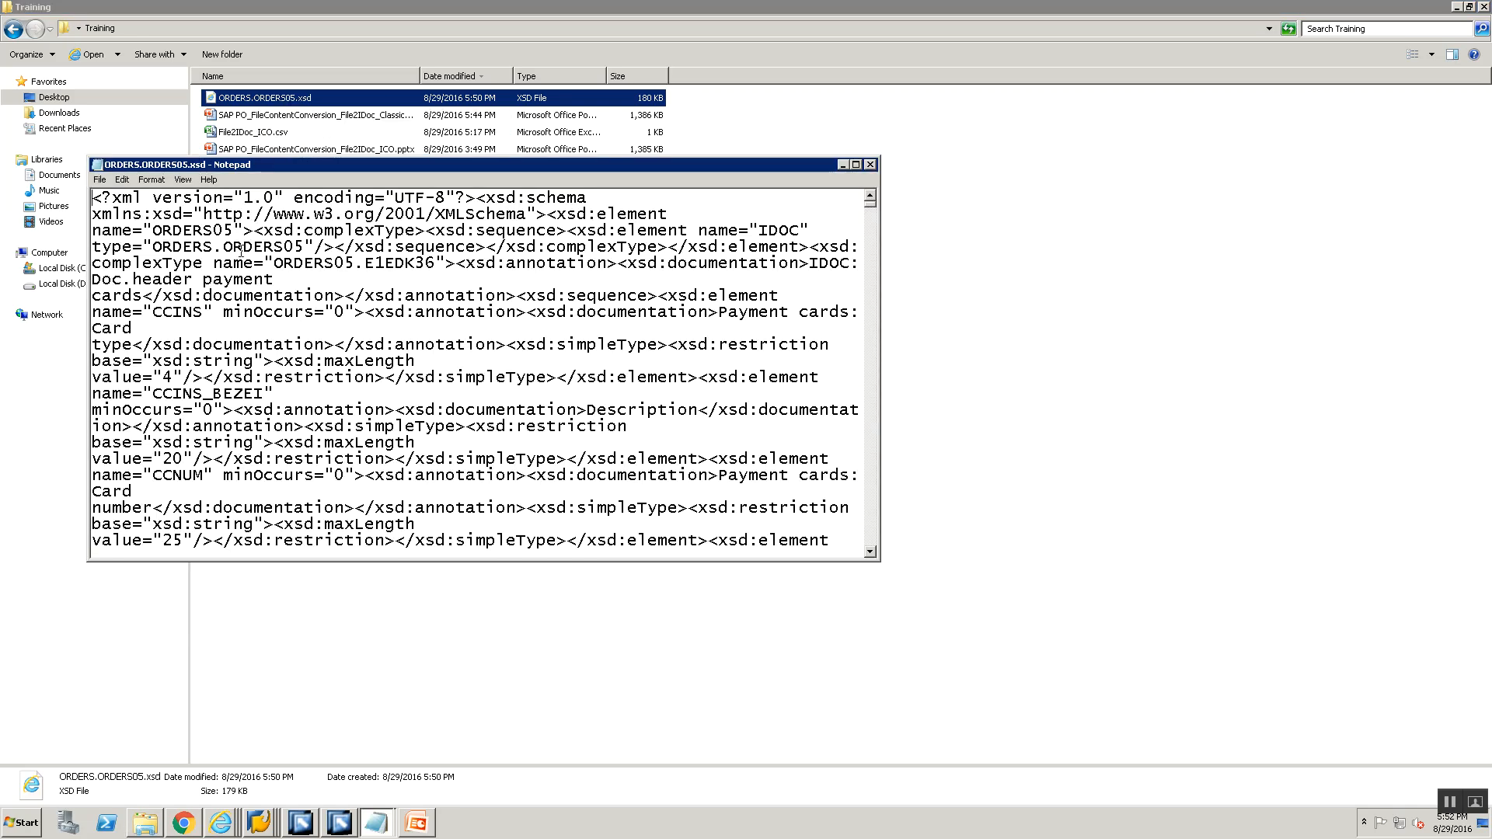
# Add maxOccurs="unbounded" after type="ORDERS.ORDERS05" in the IDOC element and save the XSD.
pyautogui.click(311, 246)
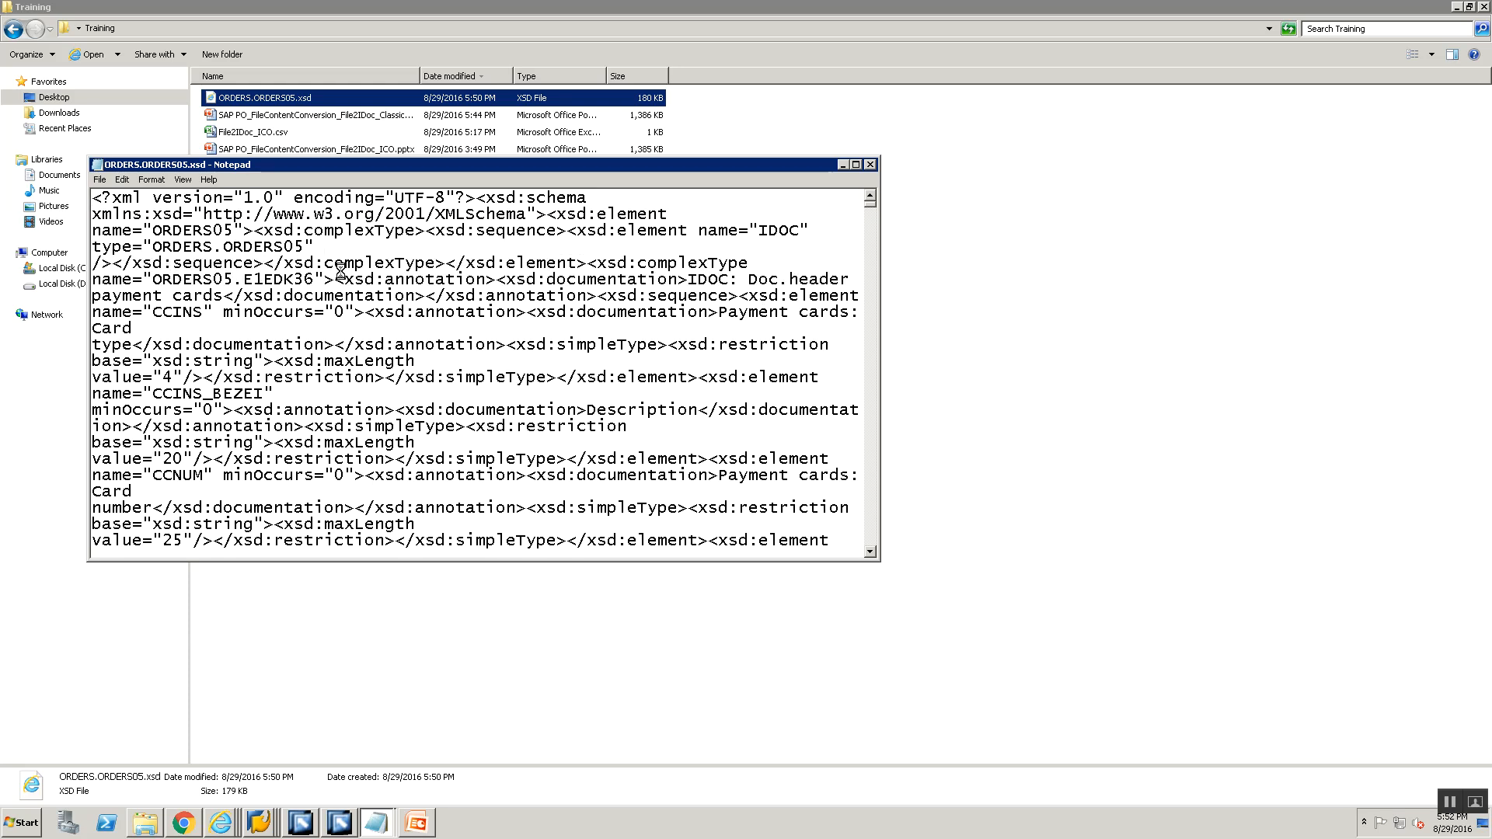
pyautogui.write('maxOccurs="unbounded"')
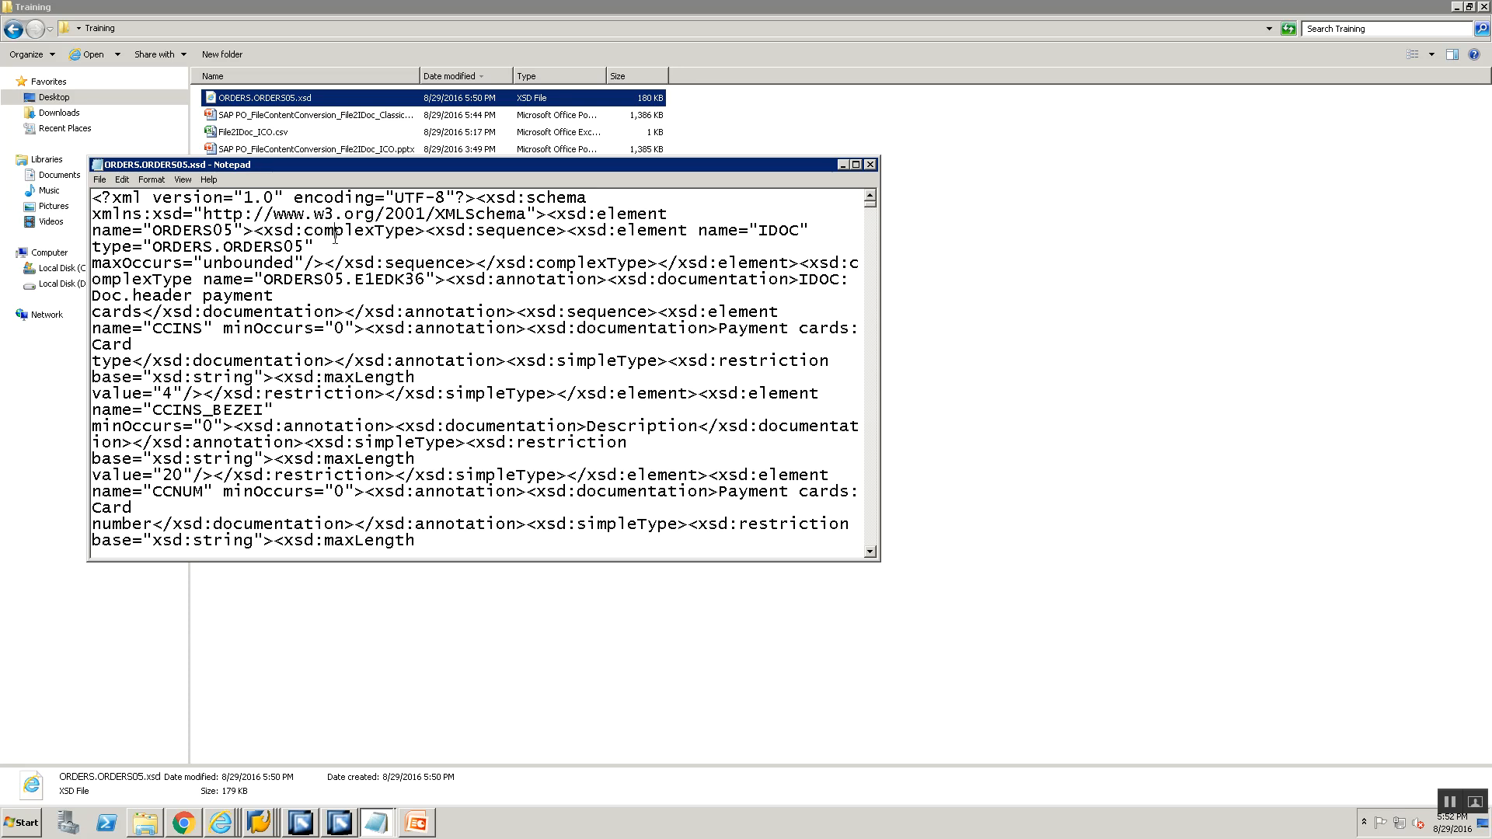
pyautogui.click(331, 244)
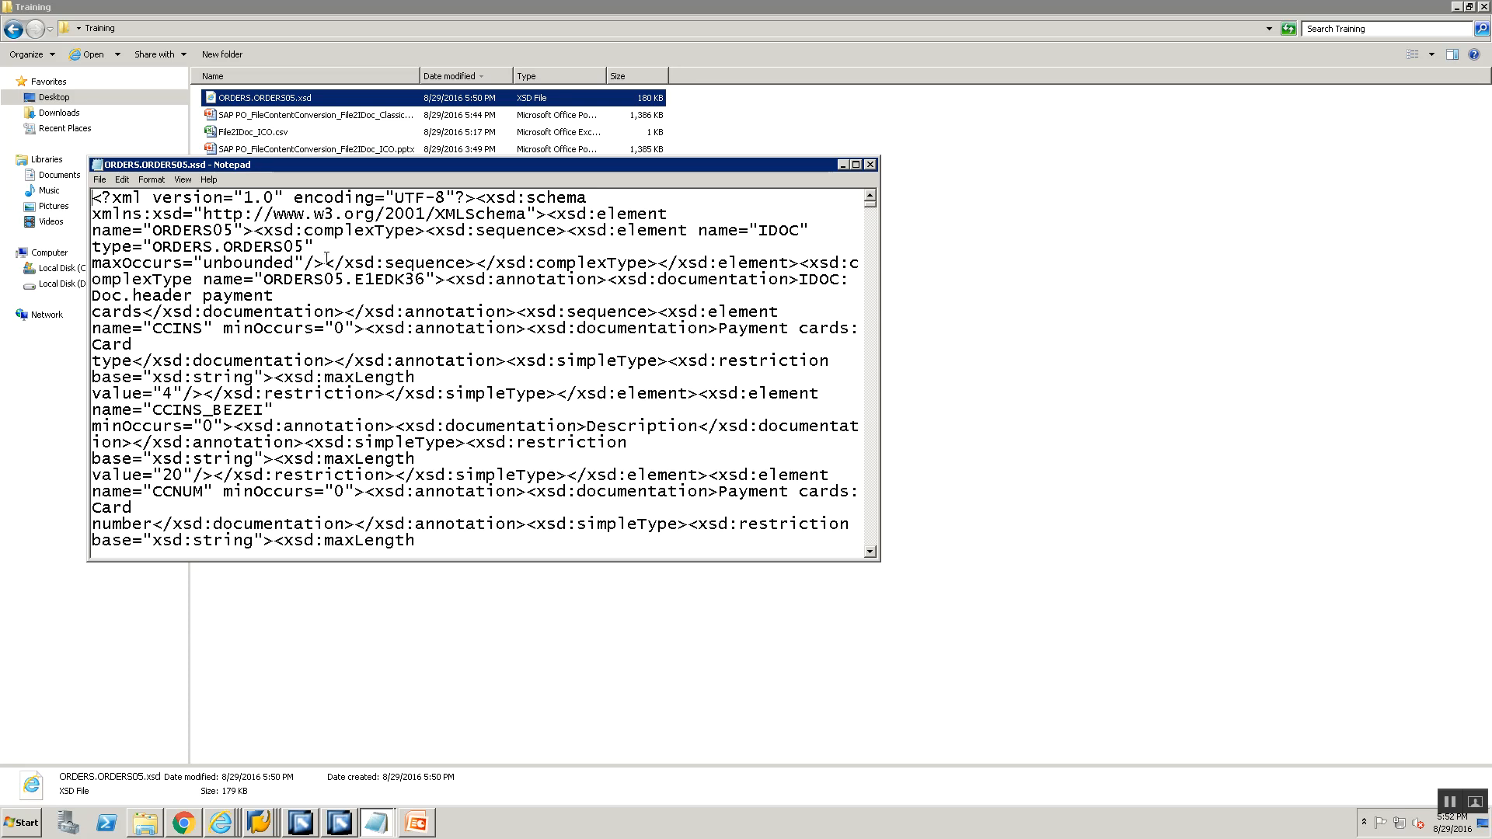
# Switch to Internet Explorer and reload ORDERS.ORDERS05.xsd to check the IDOC element's attributes.
pyautogui.hotkey('alt', 'Tab')
pyautogui.hotkey('alt', 'Tab')
pyautogui.hotkey('alt', 'Tab')
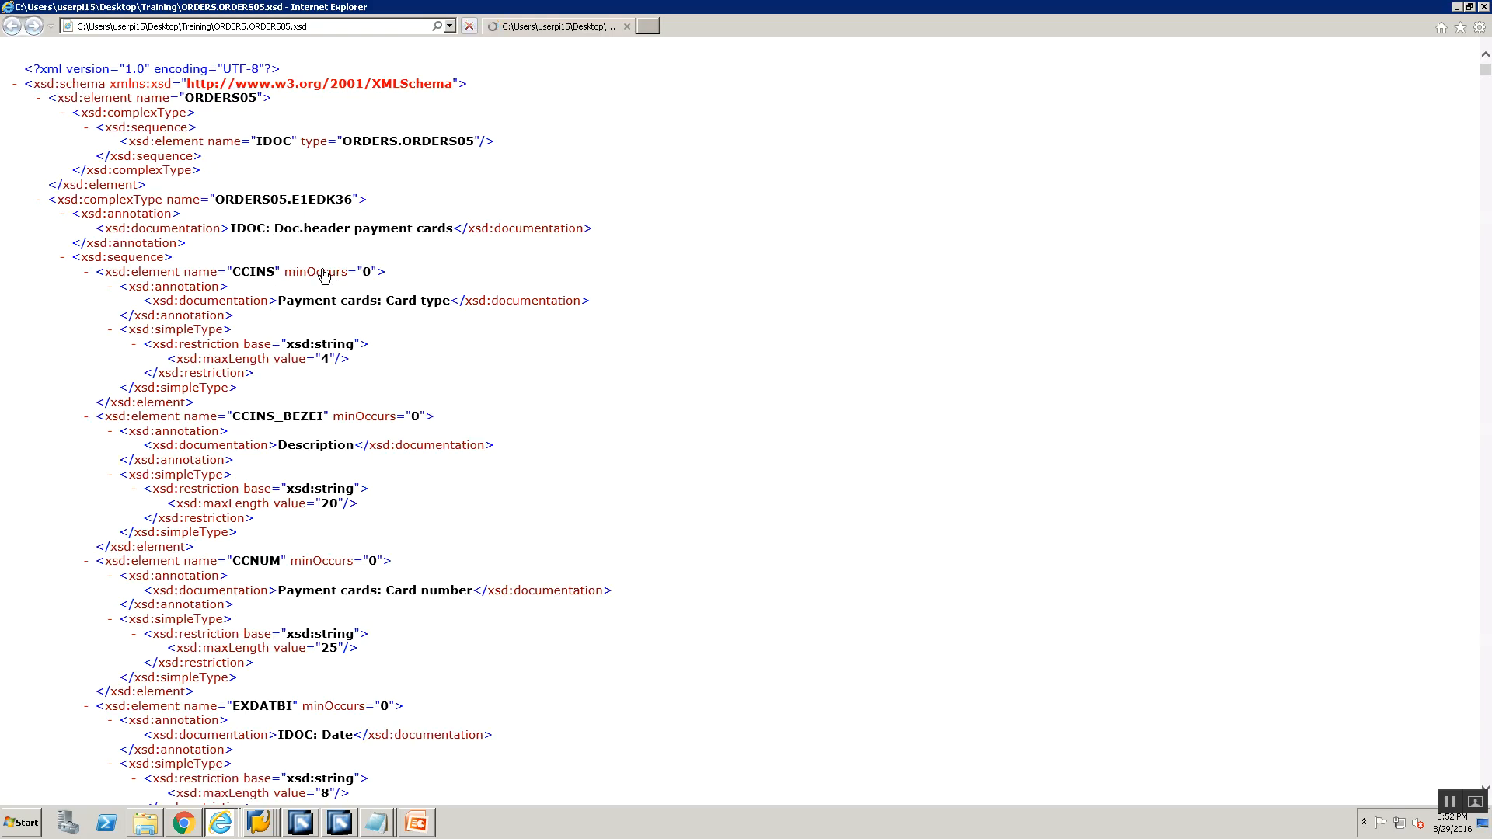
pyautogui.press('F5')
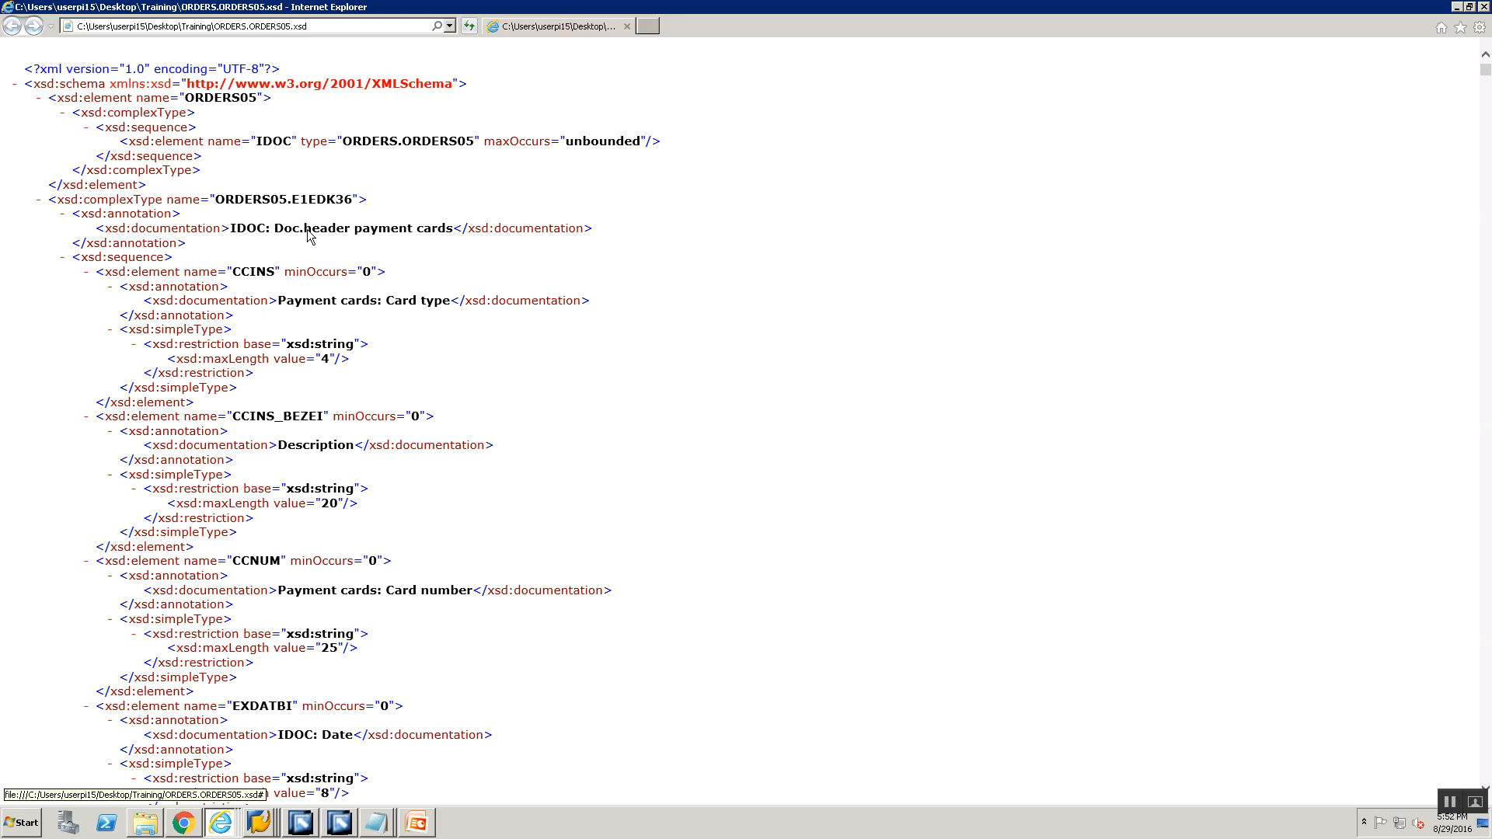
# Review the XSD export option for the IDoc in Enterprise Services Builder, then the edited IDOC element in Internet Explorer and Notepad.
pyautogui.hotkey('alt', 'Tab')
pyautogui.hotkey('alt', 'Tab')
pyautogui.hotkey('alt', 'Tab')
pyautogui.hotkey('alt', 'Tab')
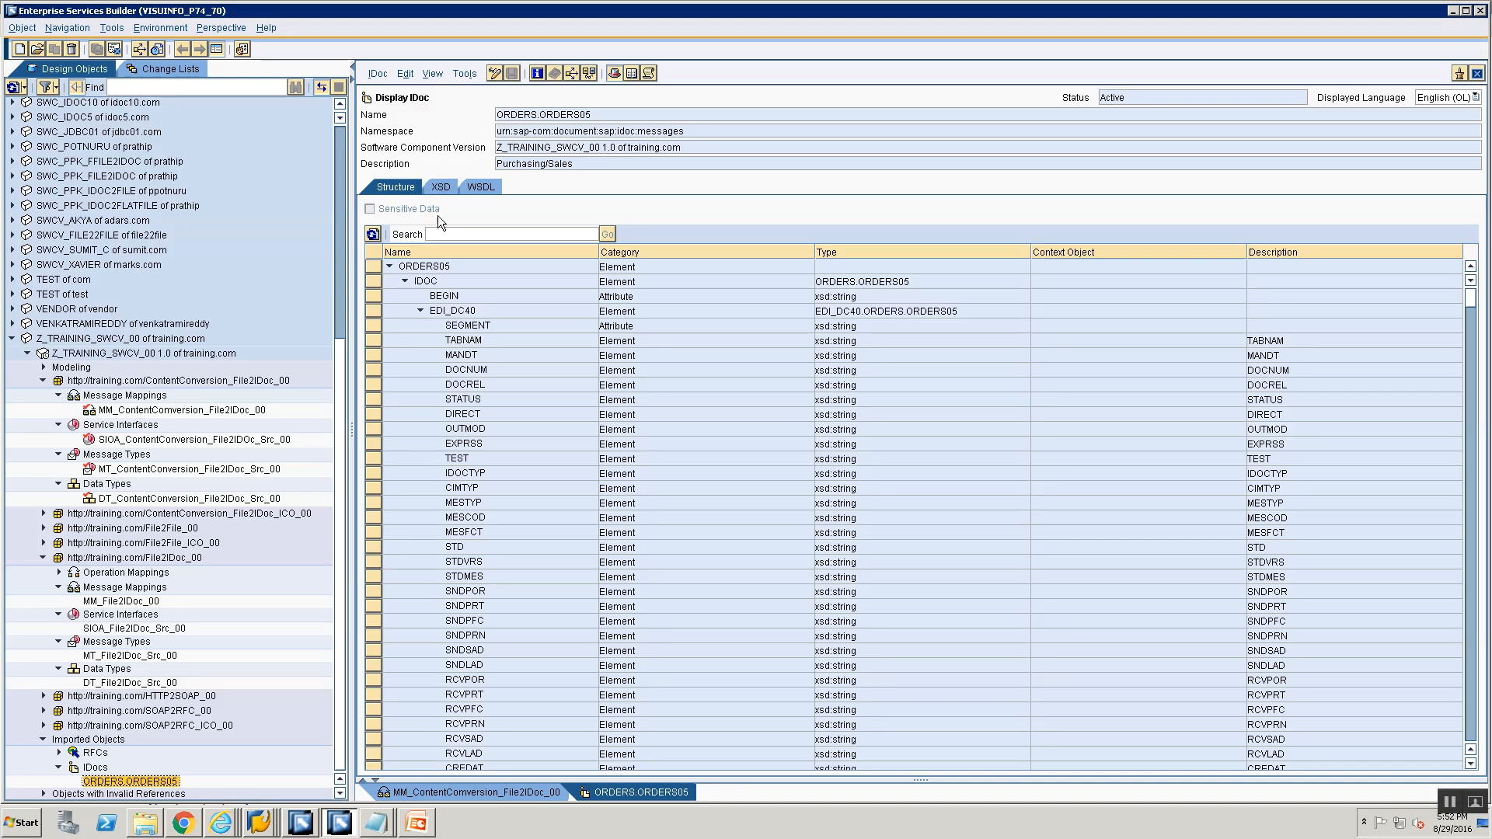
pyautogui.click(463, 75)
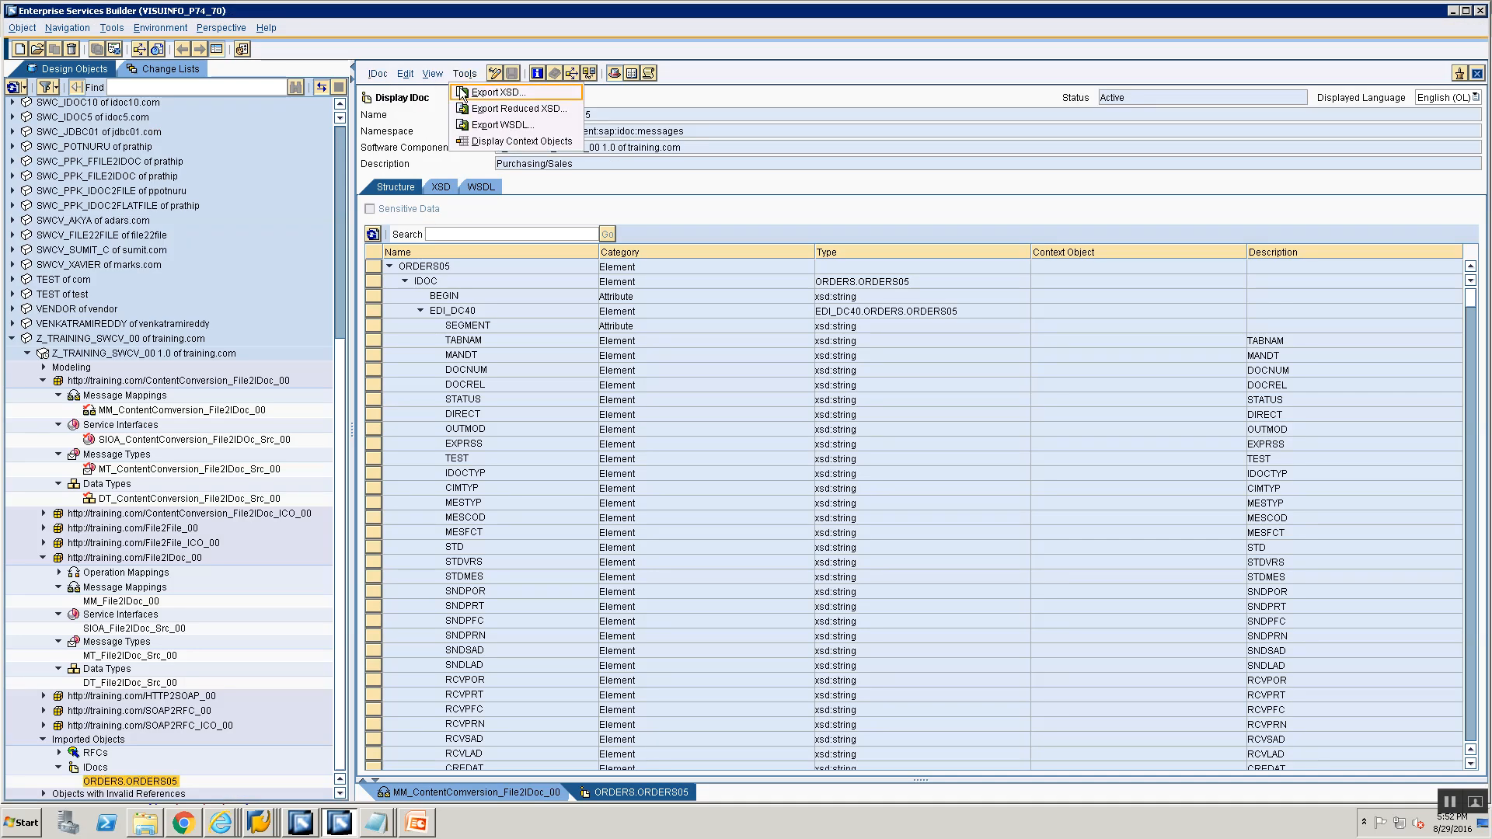
pyautogui.hotkey('alt', 'Tab')
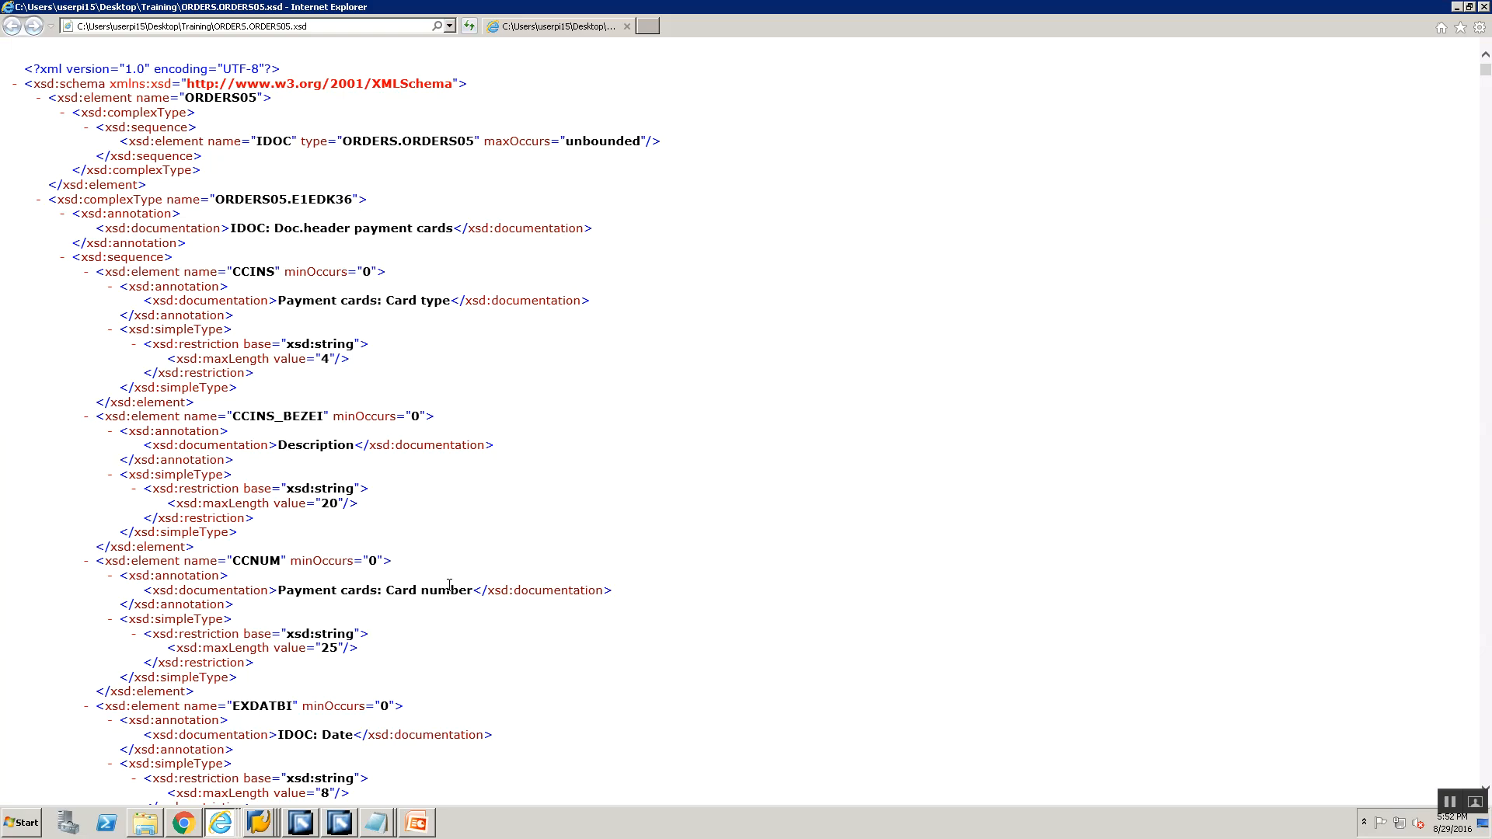
pyautogui.hotkey('alt', 'Tab')
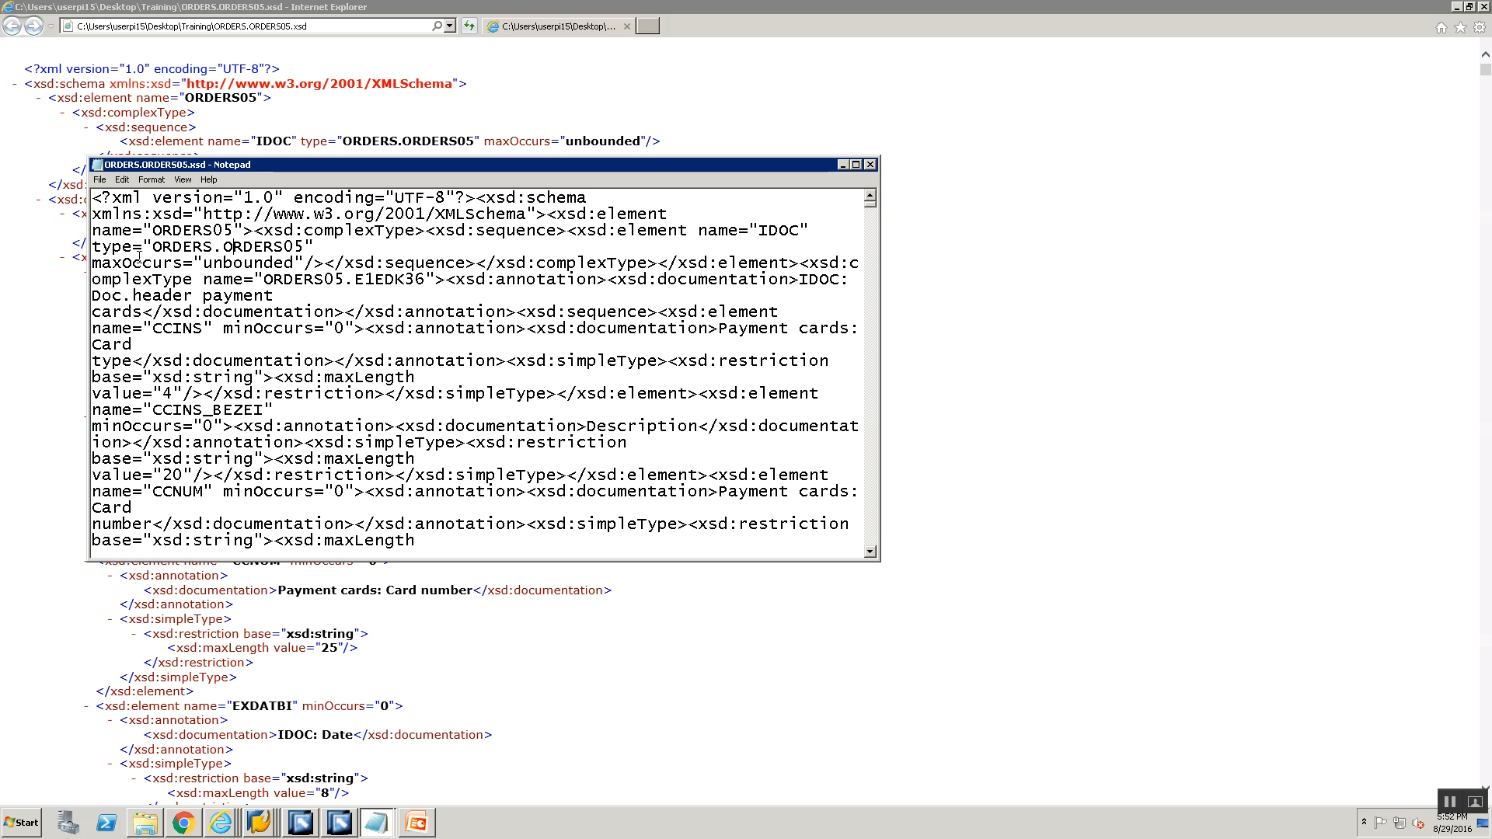
# Recheck the IDOC element's type and maxOccurs attributes in Notepad, close the file and return to Enterprise Services Builder.
pyautogui.moveTo(153, 245); pyautogui.dragTo(295, 247)
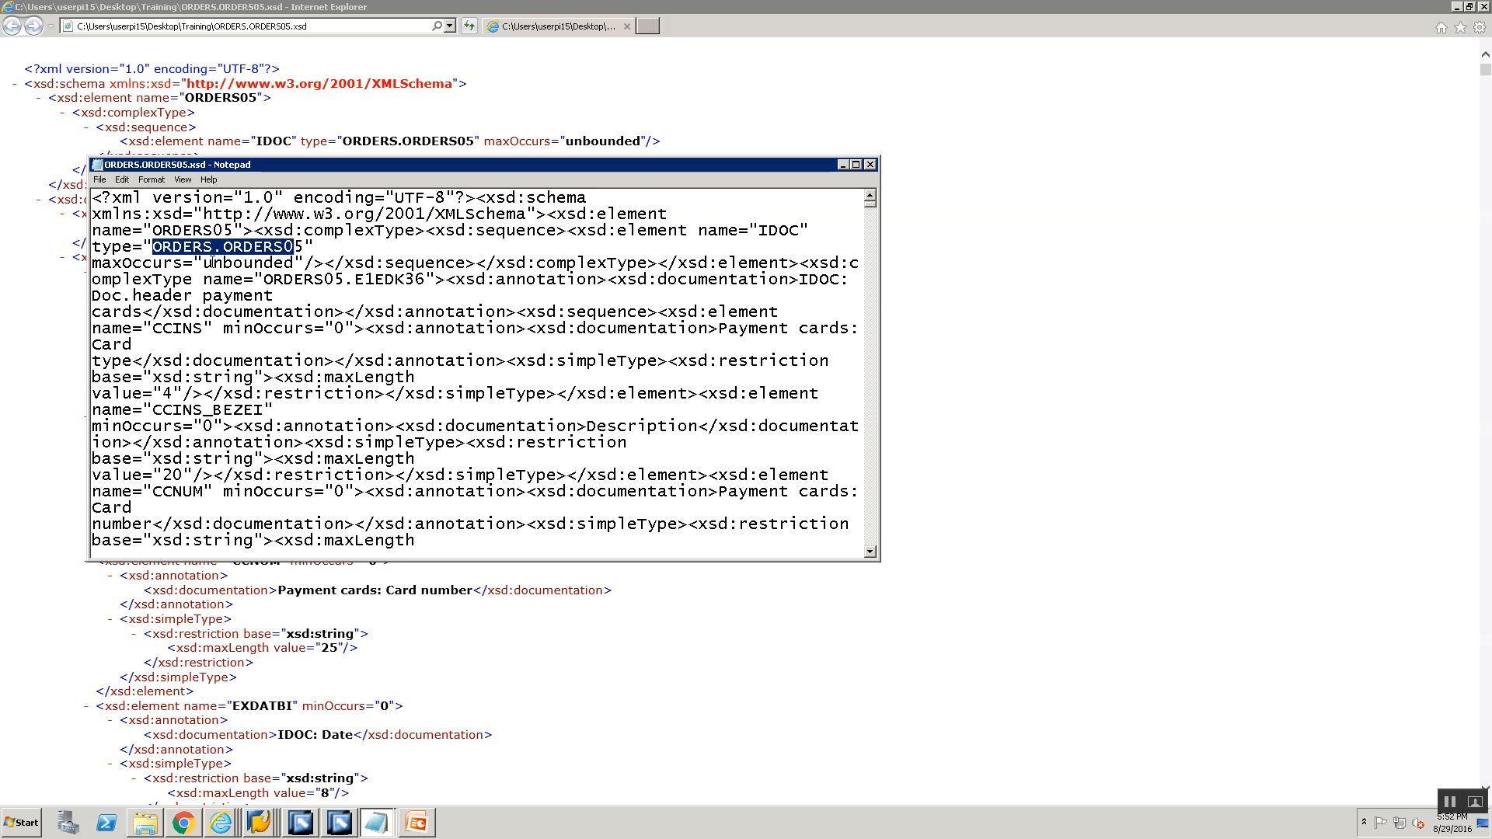
pyautogui.click(132, 269)
pyautogui.doubleClick(132, 268)
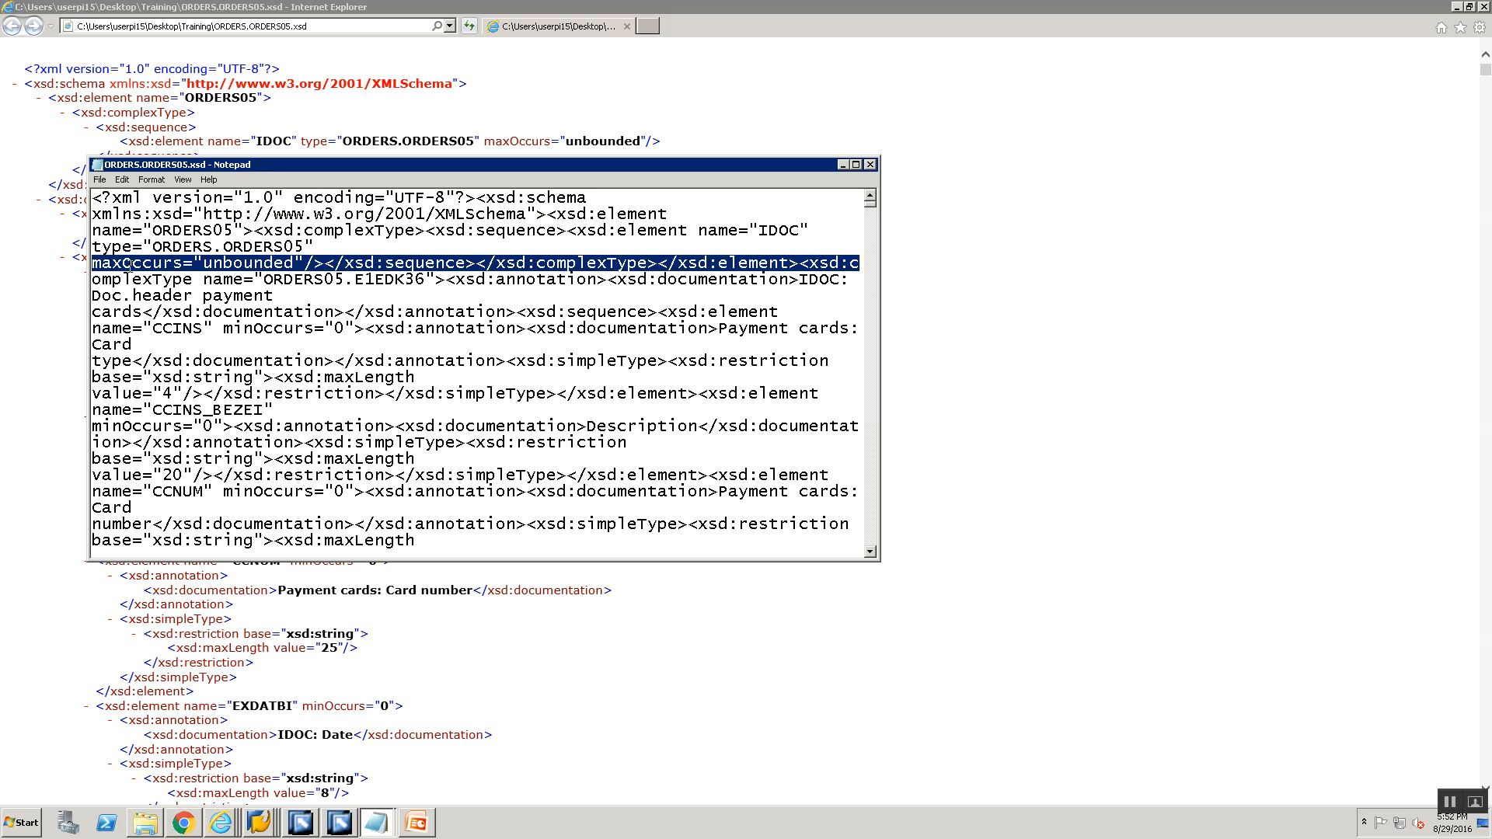
pyautogui.click(132, 269)
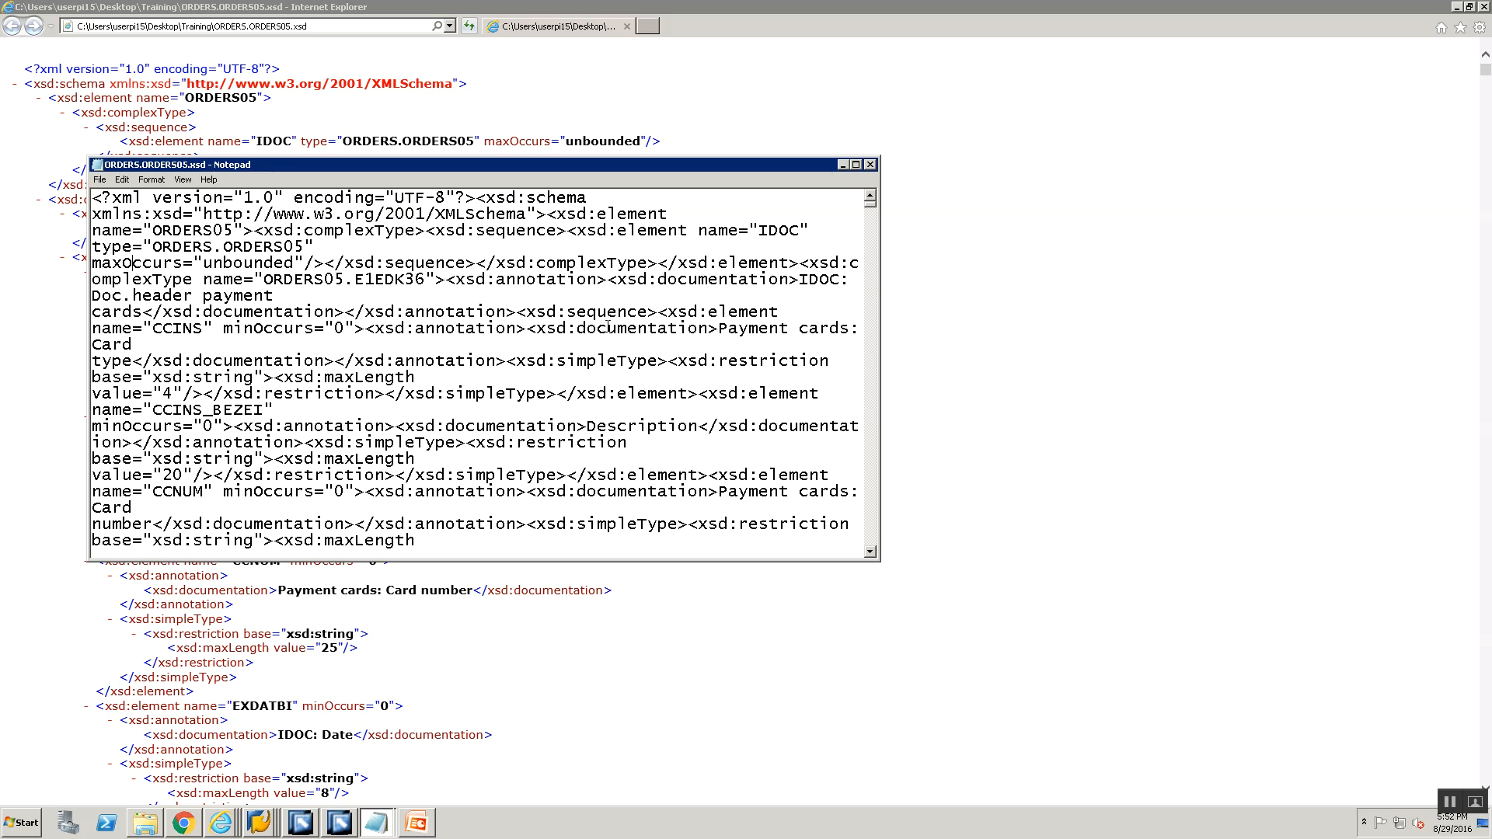
pyautogui.click(346, 828)
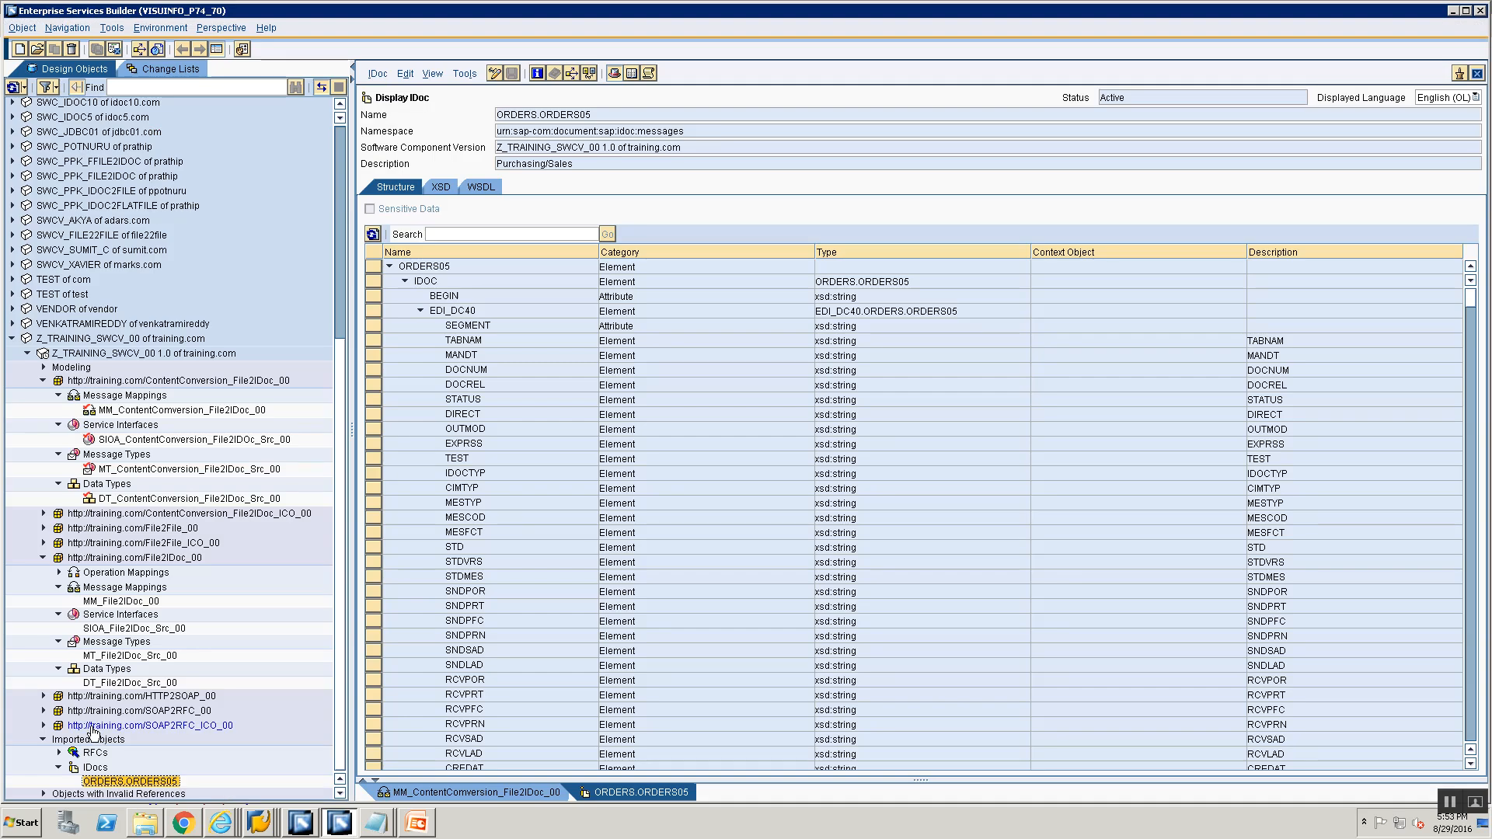
pyautogui.hotkey('alt', 'Tab')
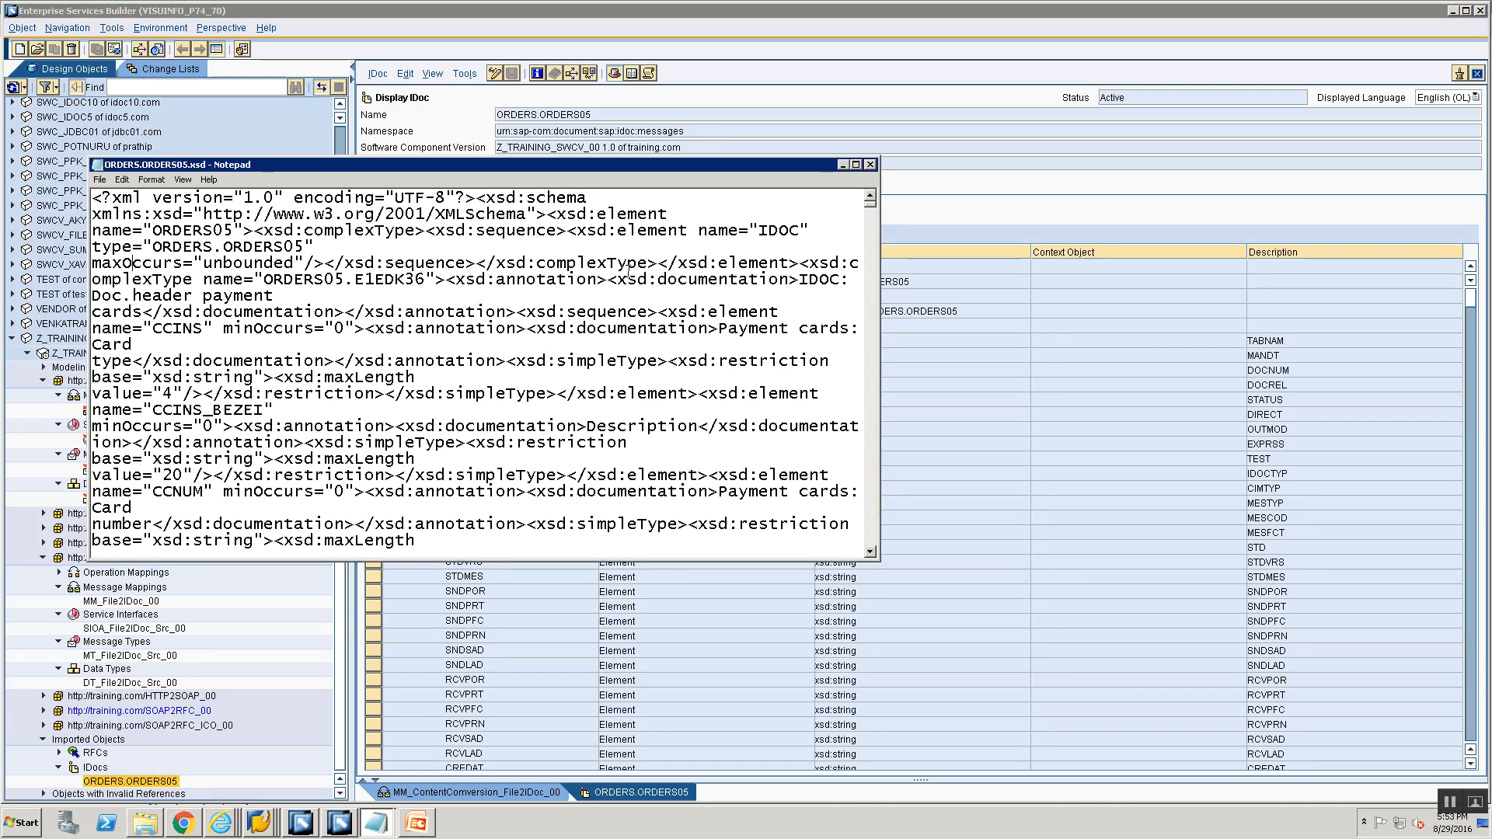
pyautogui.click(875, 172)
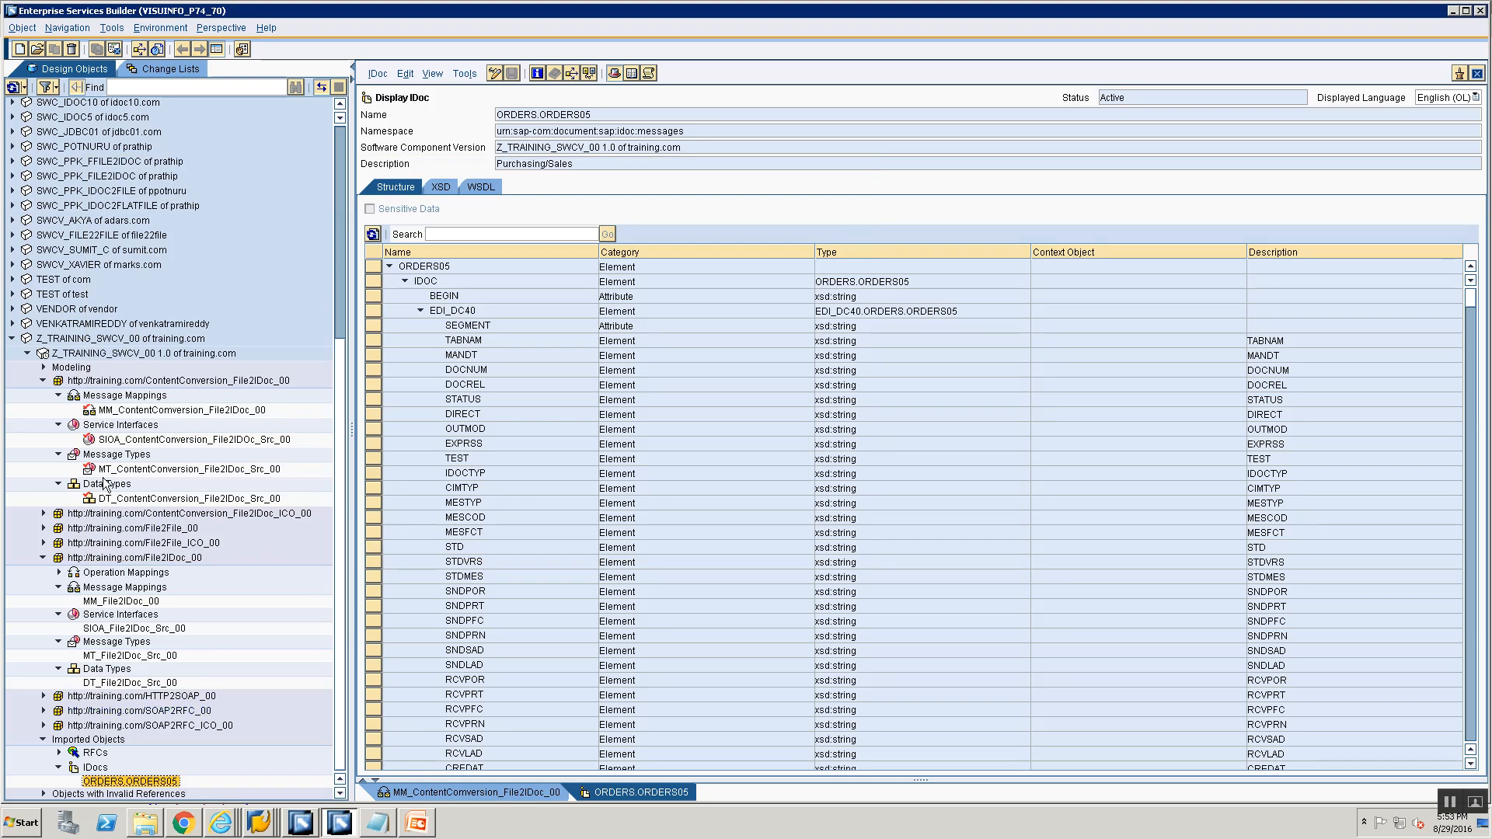
# Create an external definition named ED_ORDERS_ORDERS05_XSD in the ContentConversion_File2IDoc_00 namespace.
pyautogui.click(106, 484)
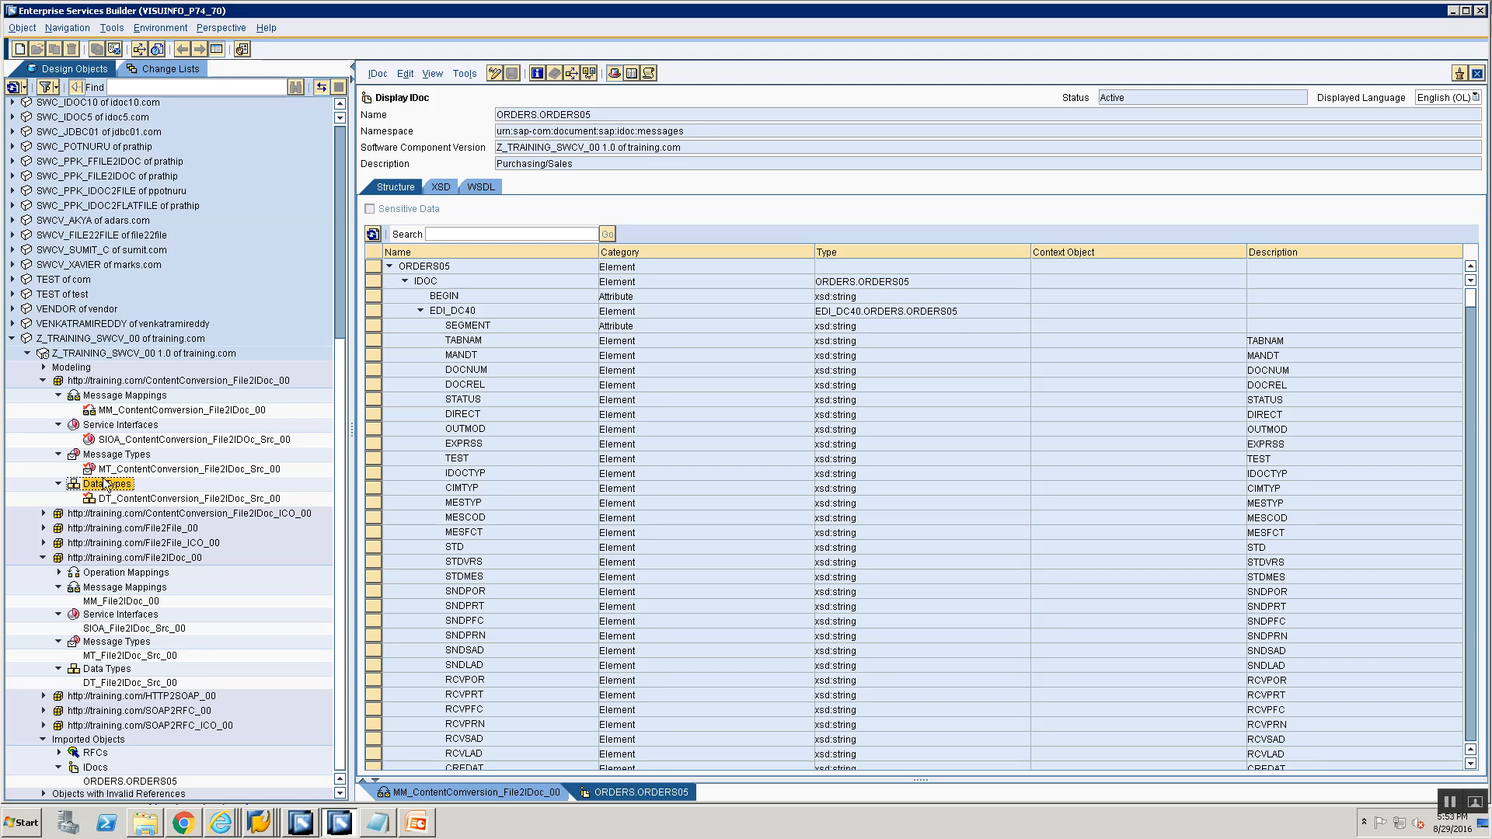
pyautogui.rightClick(108, 484)
pyautogui.click(123, 487)
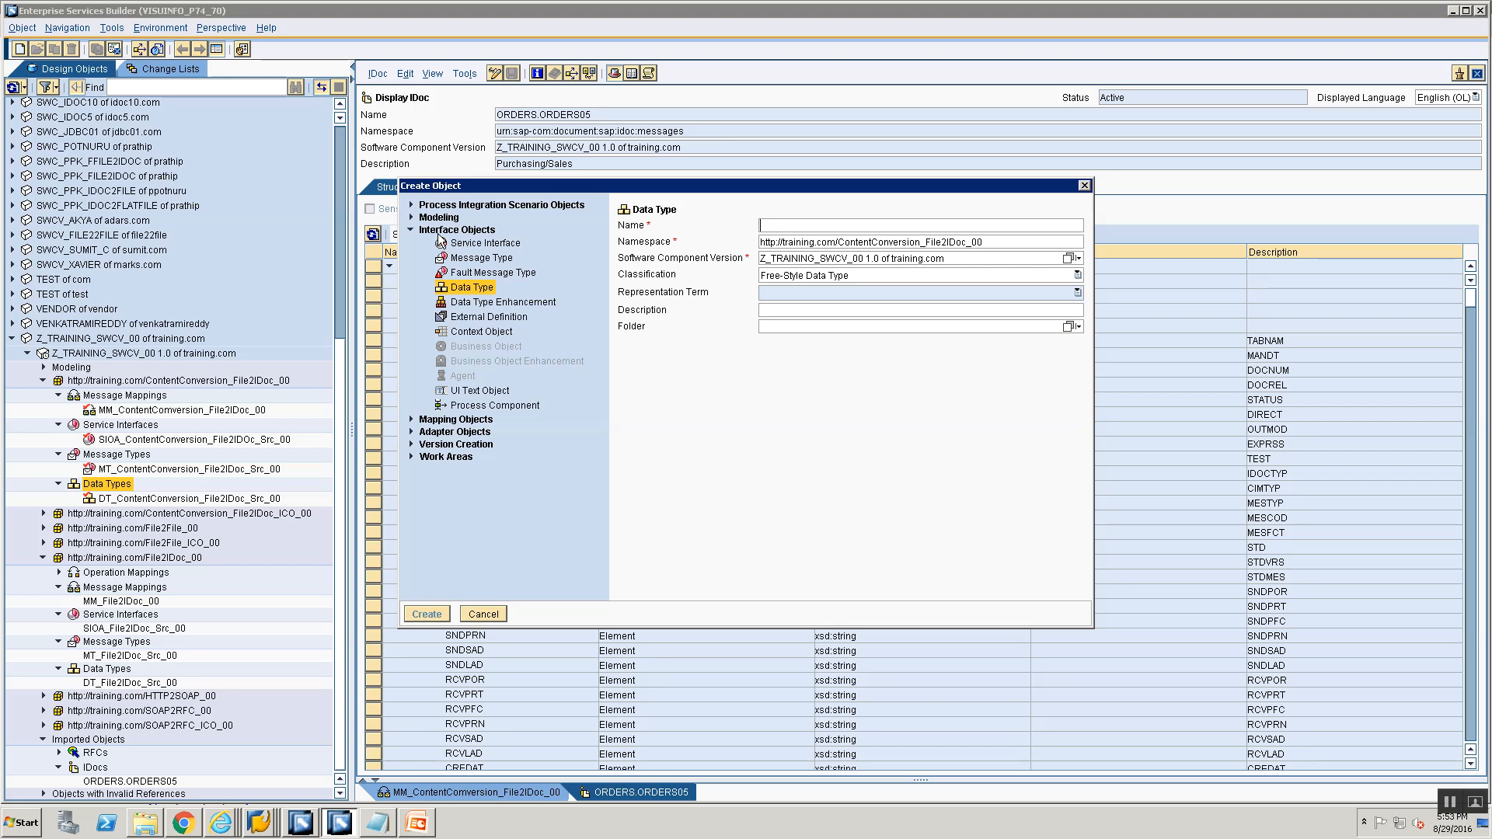
pyautogui.click(467, 318)
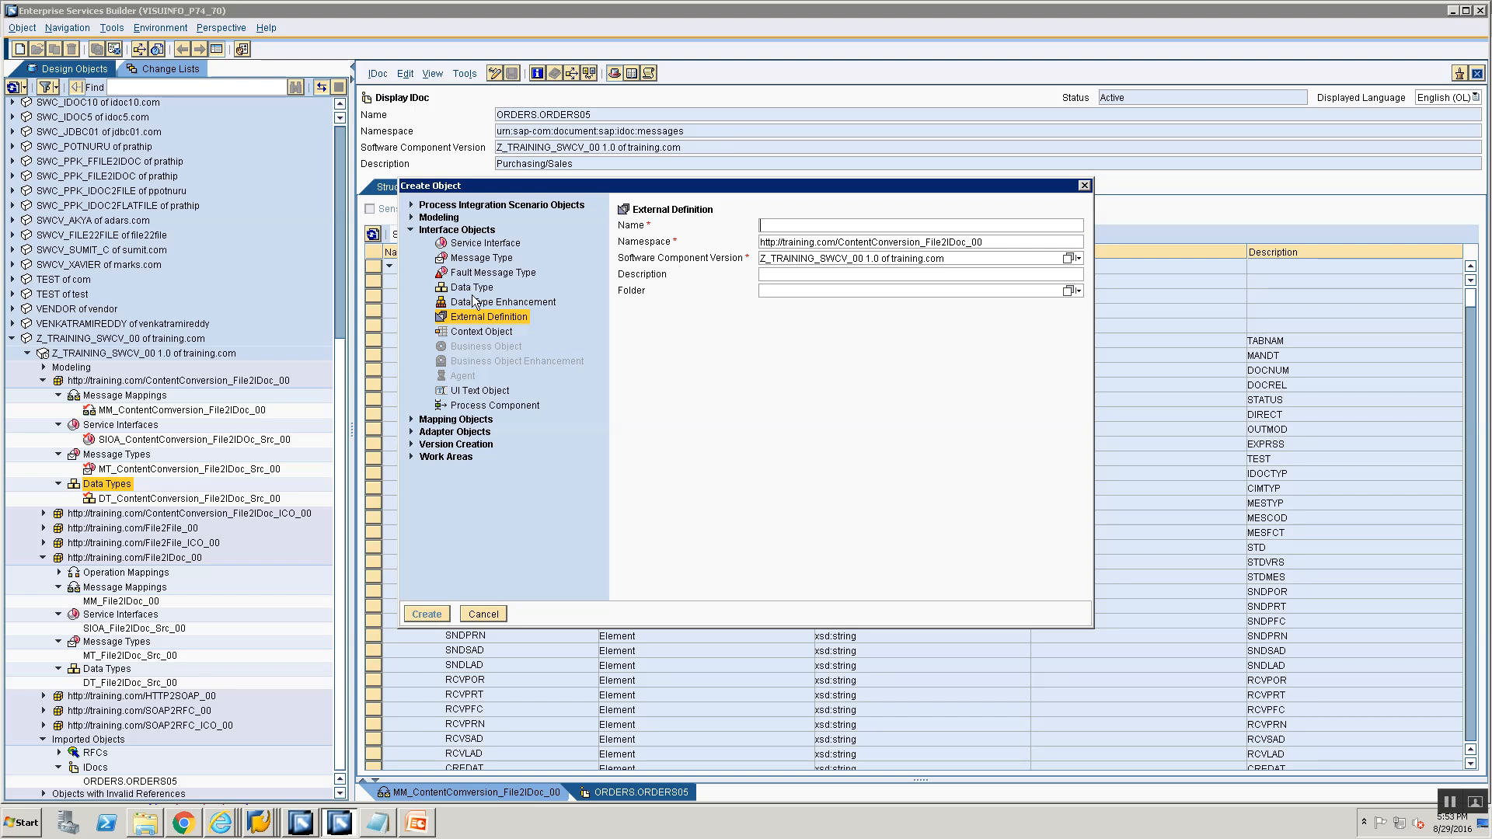
pyautogui.write('ED')
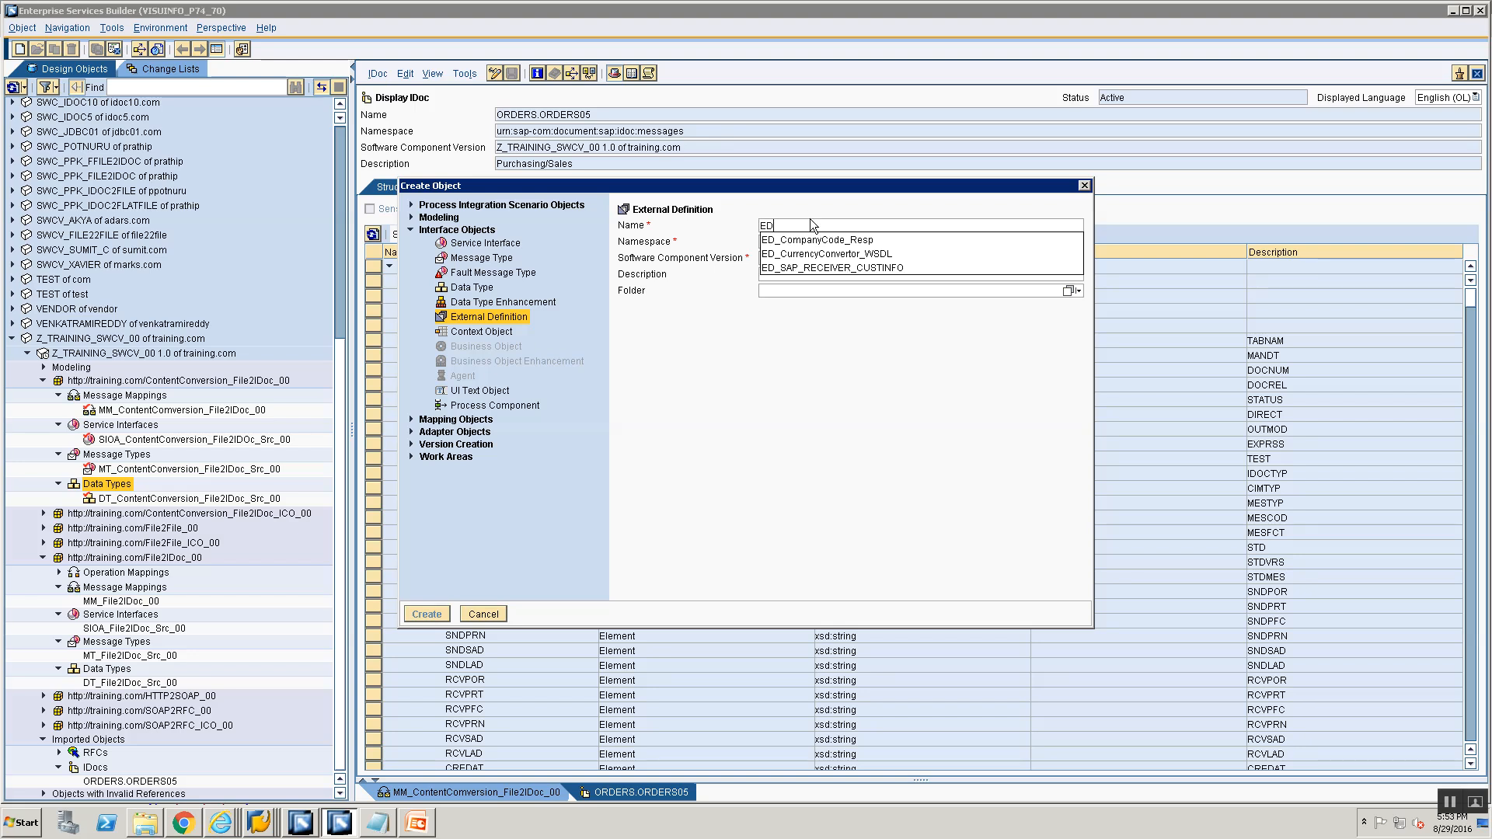
pyautogui.write('_ORDERS_ORDERS05')
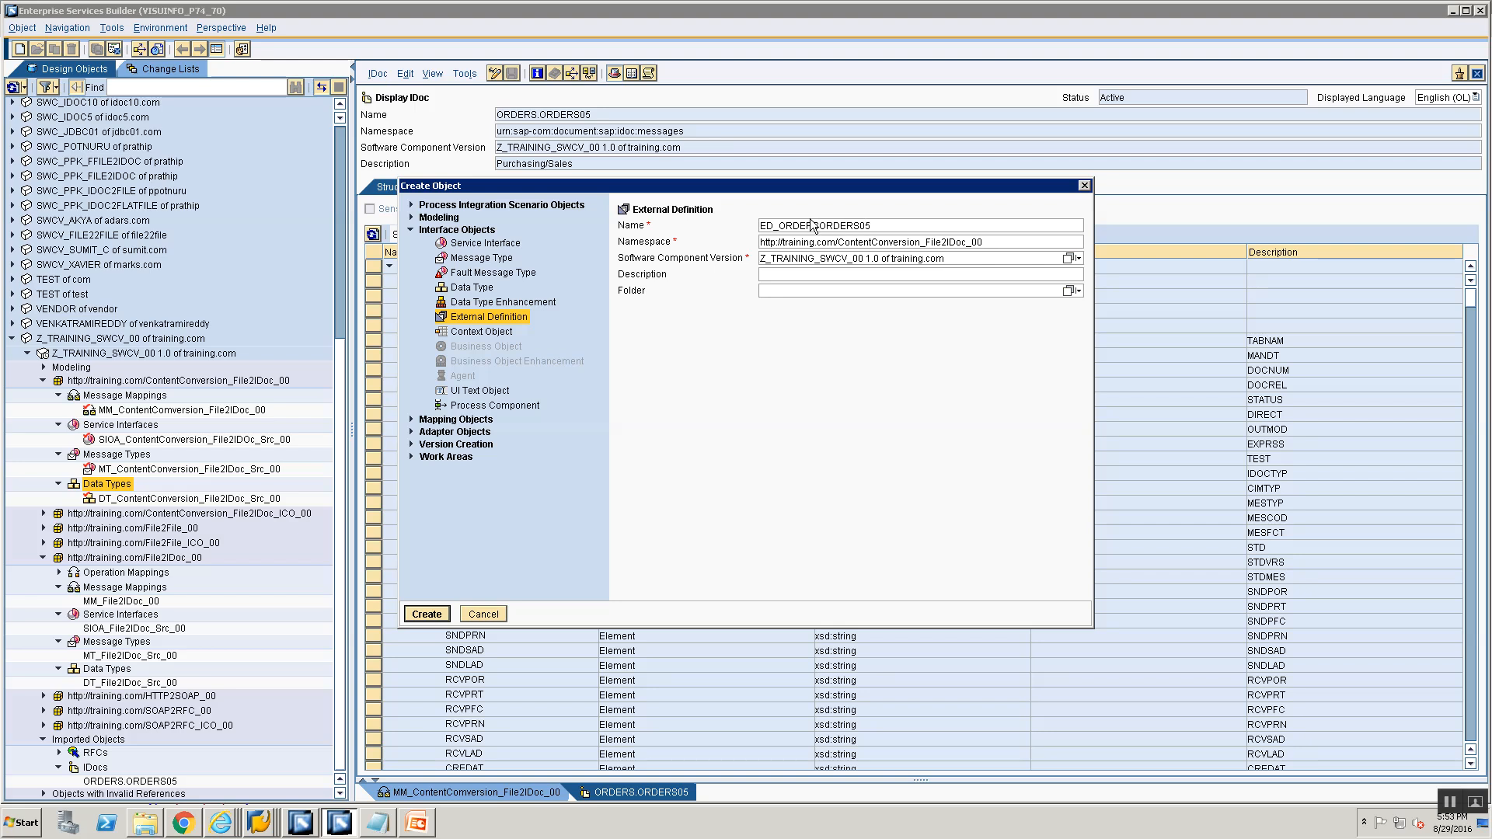
pyautogui.write('_')
pyautogui.write('_XSD')
pyautogui.press('Return')
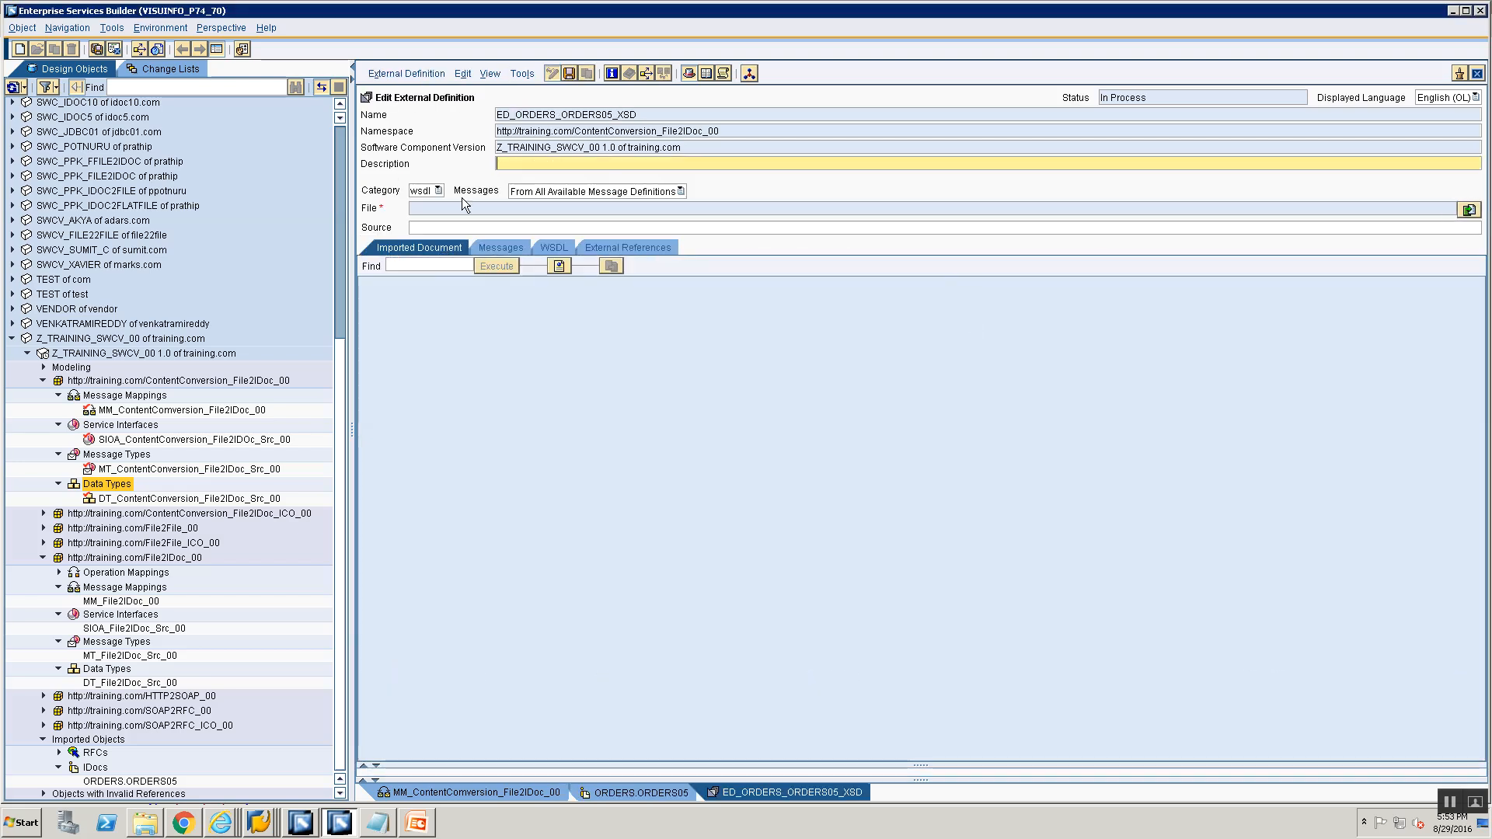
# Set the external definition's category to xsd and import ORDERS.ORDERS05.xsd from the Training folder.
pyautogui.click(436, 192)
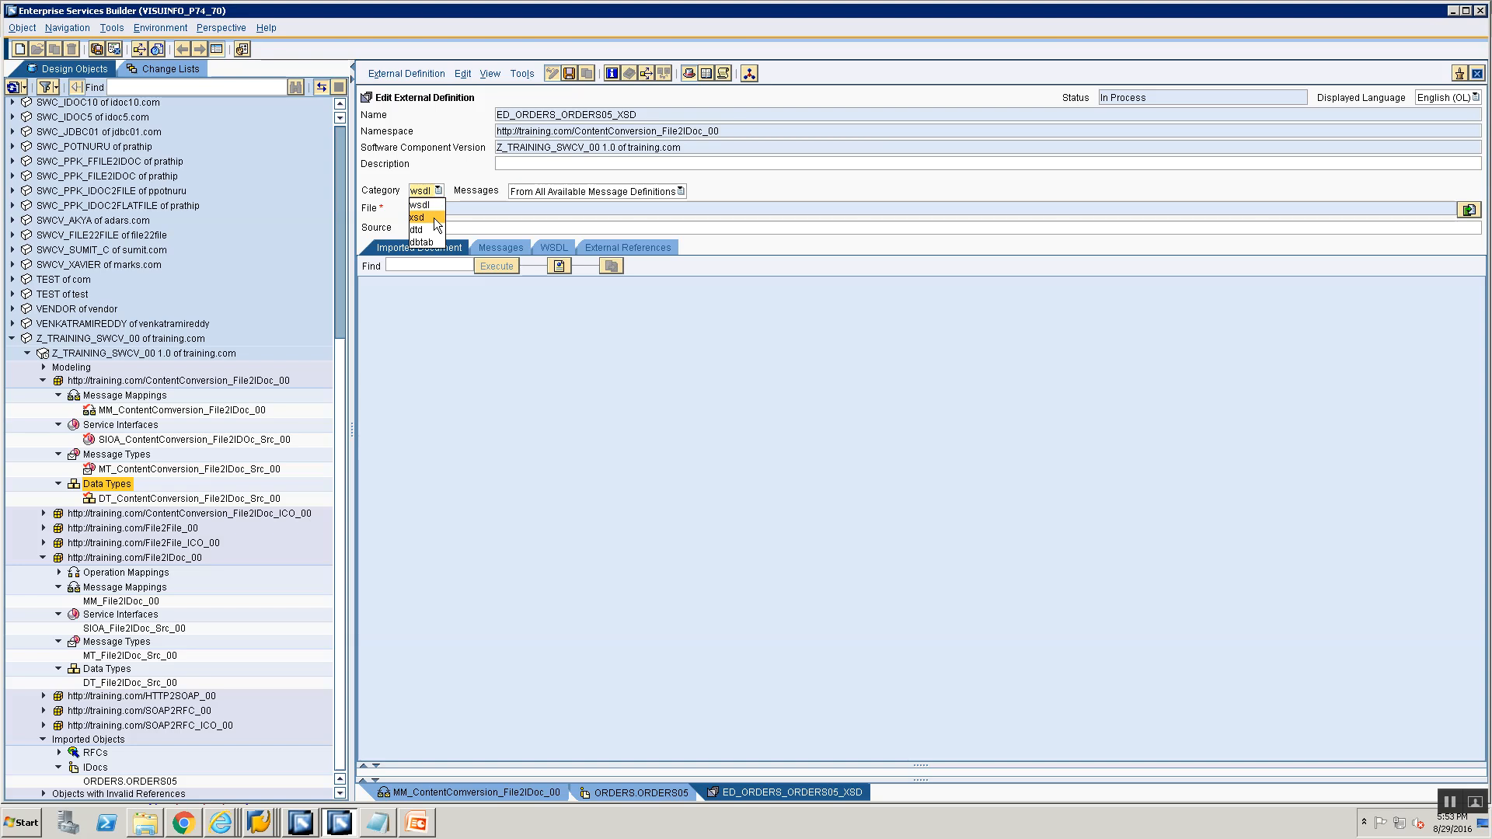
pyautogui.click(435, 218)
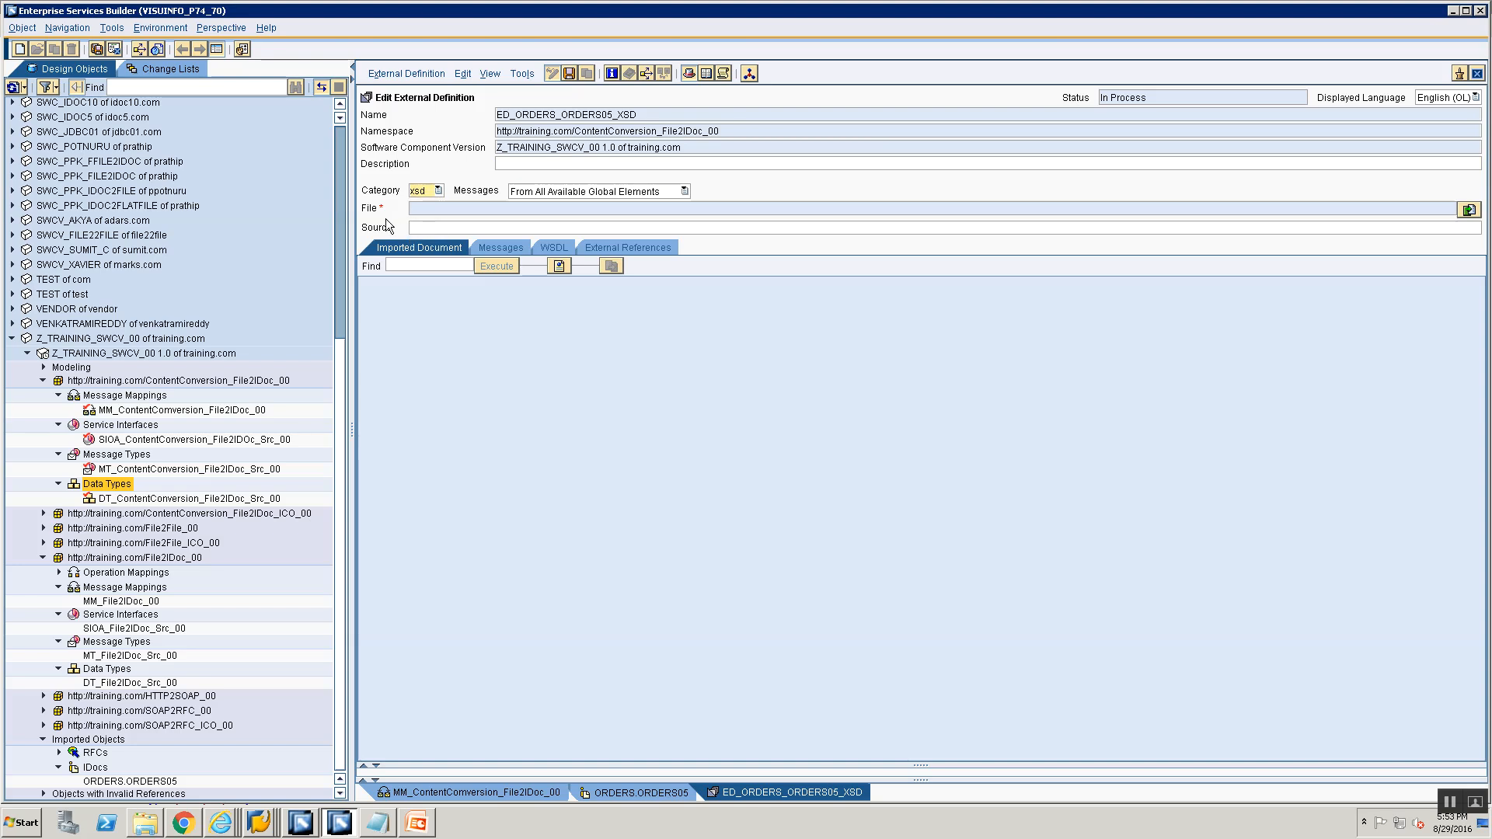
pyautogui.click(1465, 212)
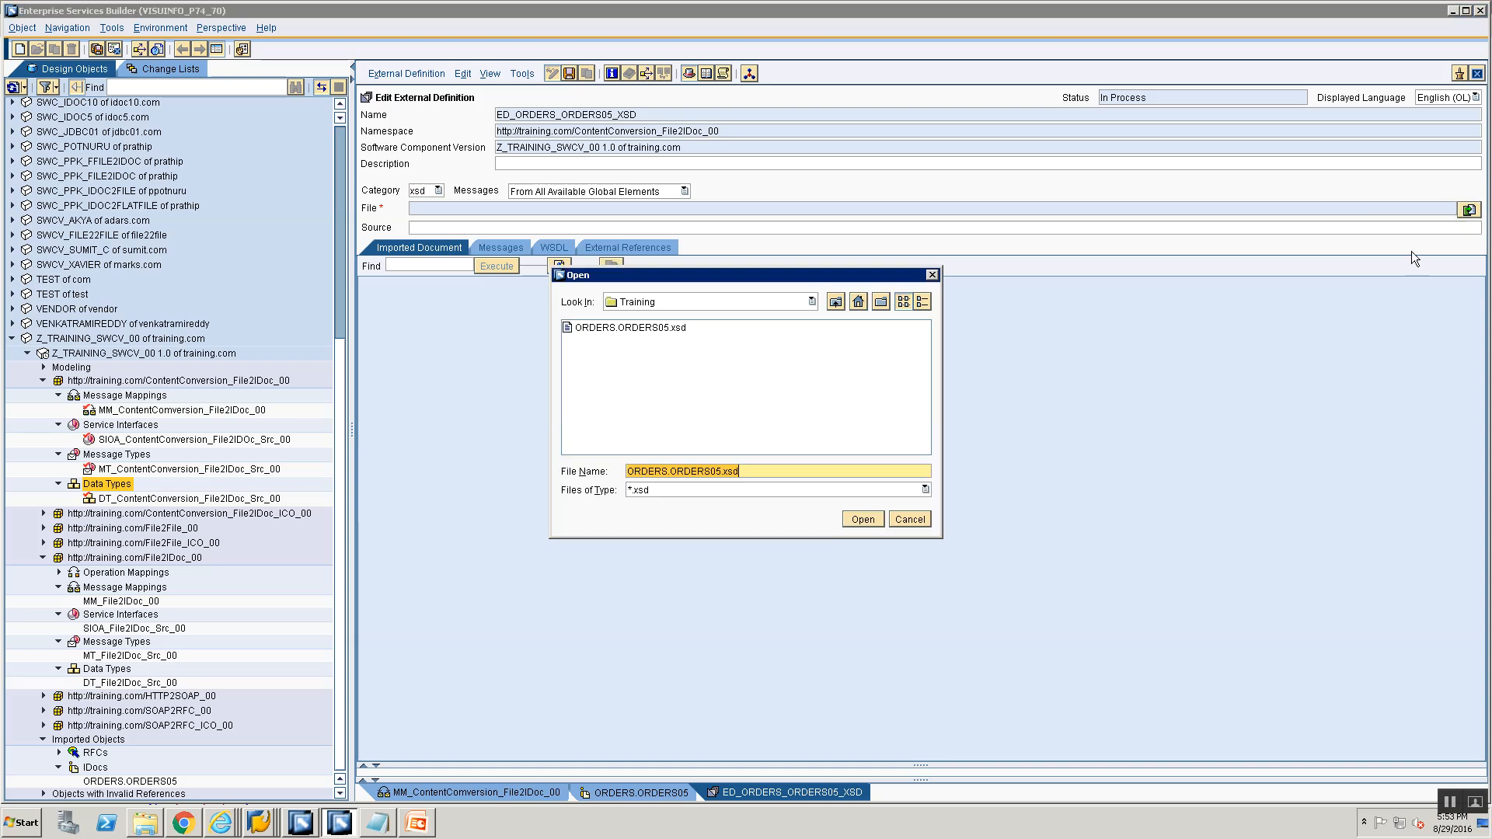
pyautogui.click(628, 328)
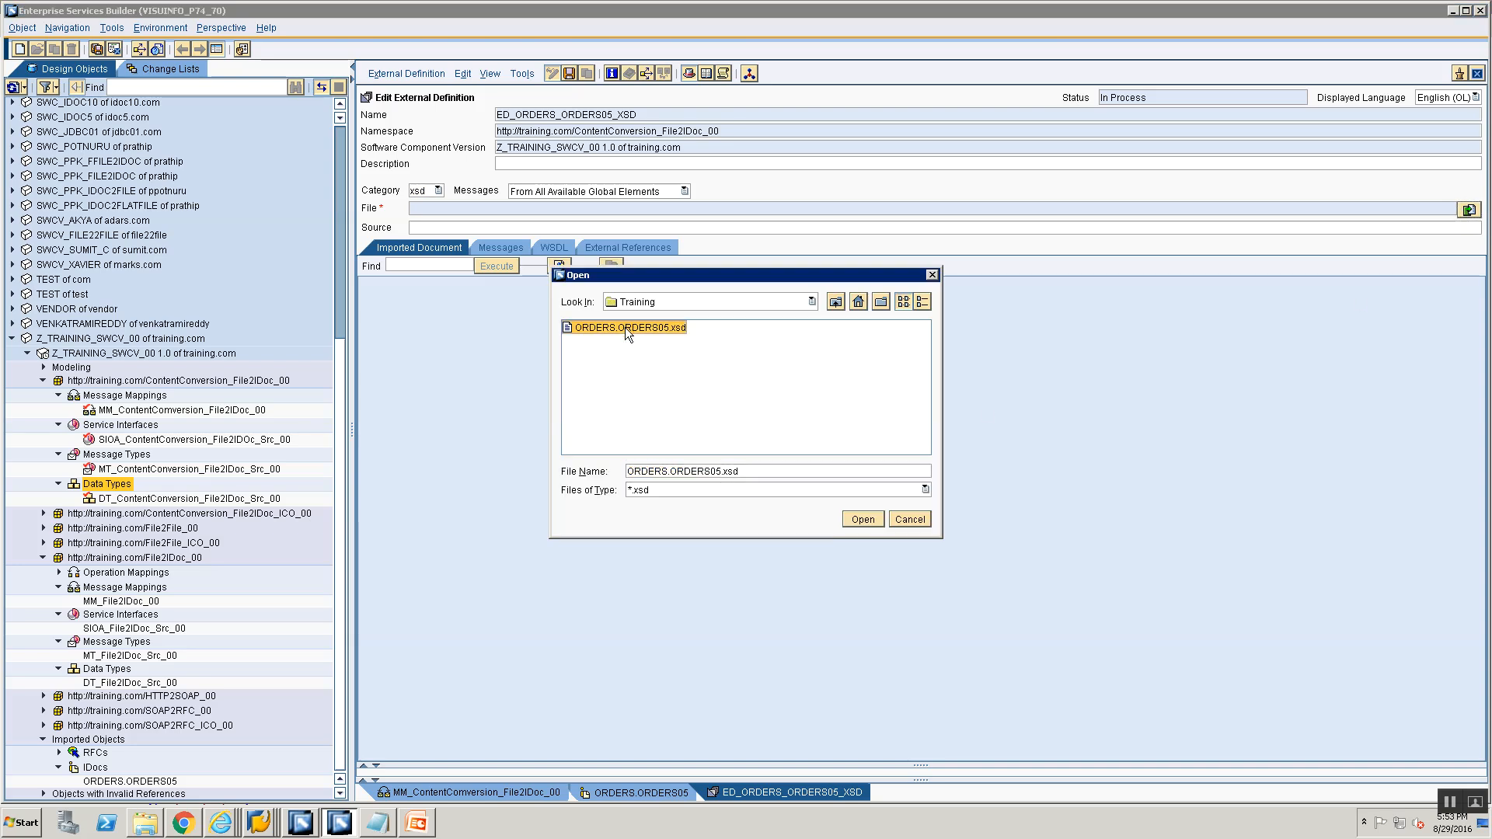
pyautogui.click(861, 522)
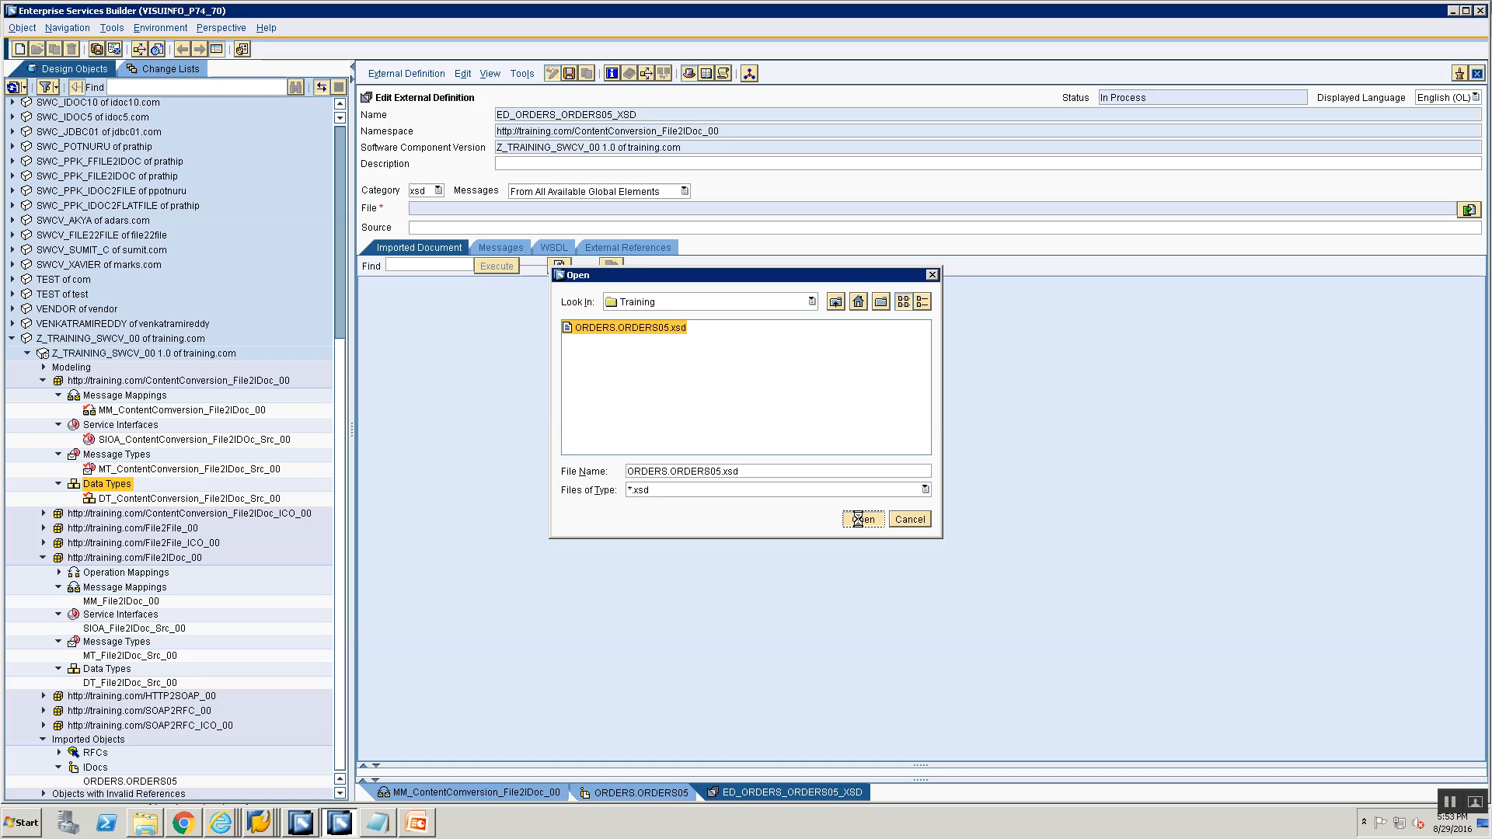
# Examine the IDOC occurrence in the imported message structure and compare it with the original ORDERS.ORDERS05 IDoc.
pyautogui.click(494, 248)
pyautogui.click(377, 308)
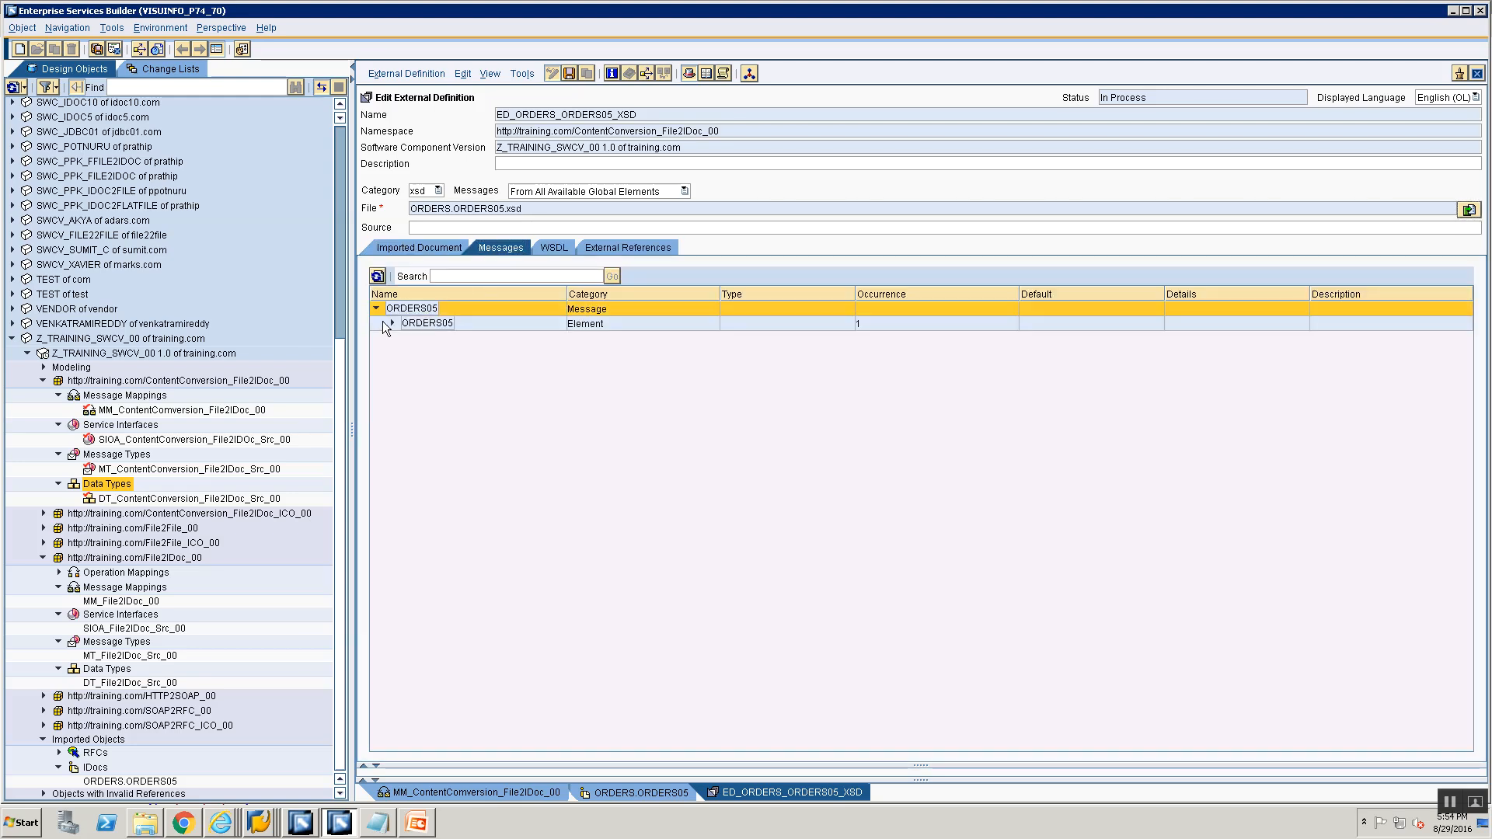
pyautogui.click(391, 322)
pyautogui.click(407, 338)
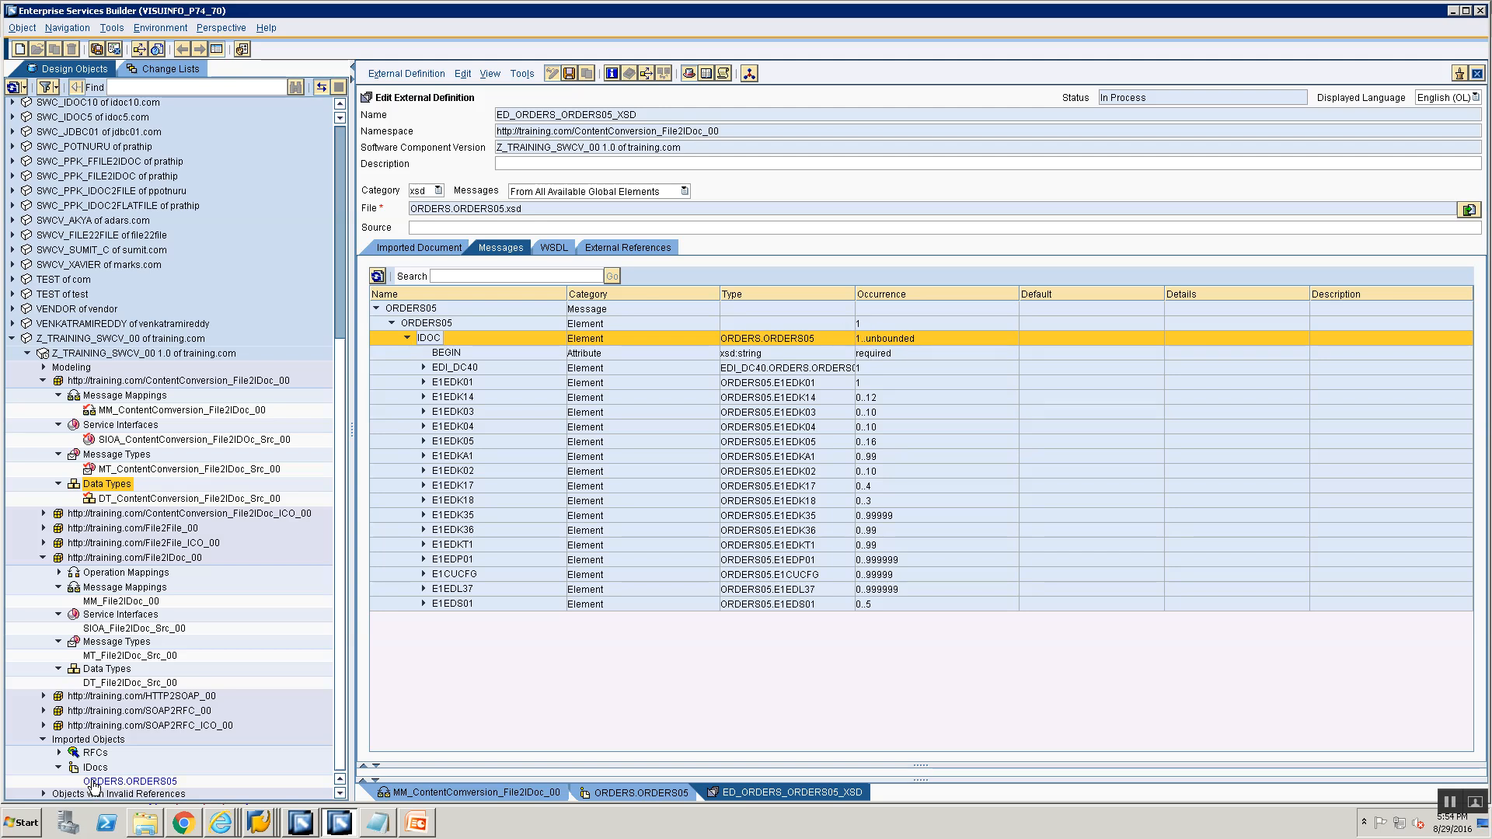
pyautogui.doubleClick(93, 781)
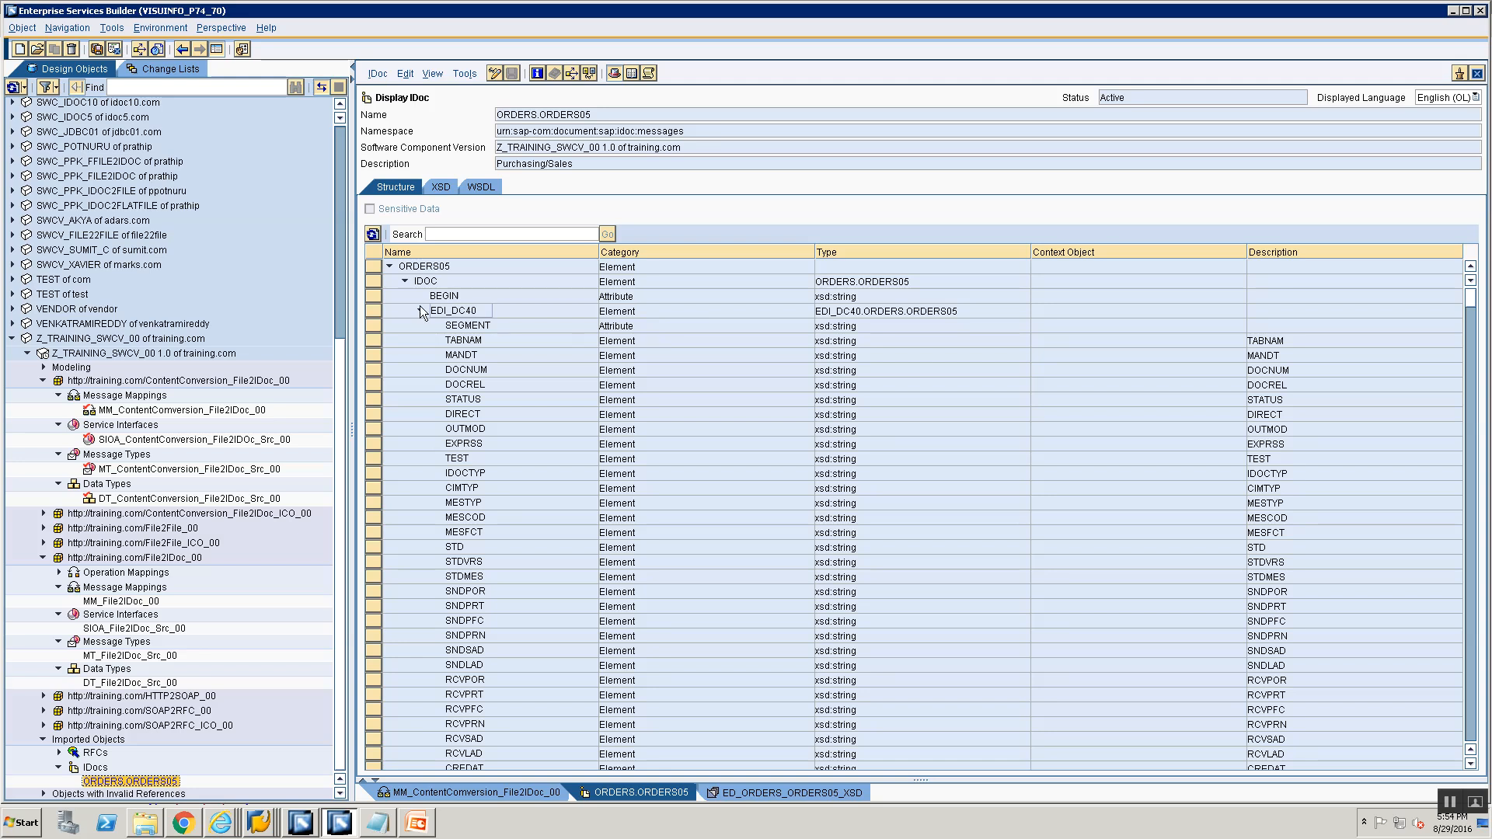
pyautogui.click(1476, 73)
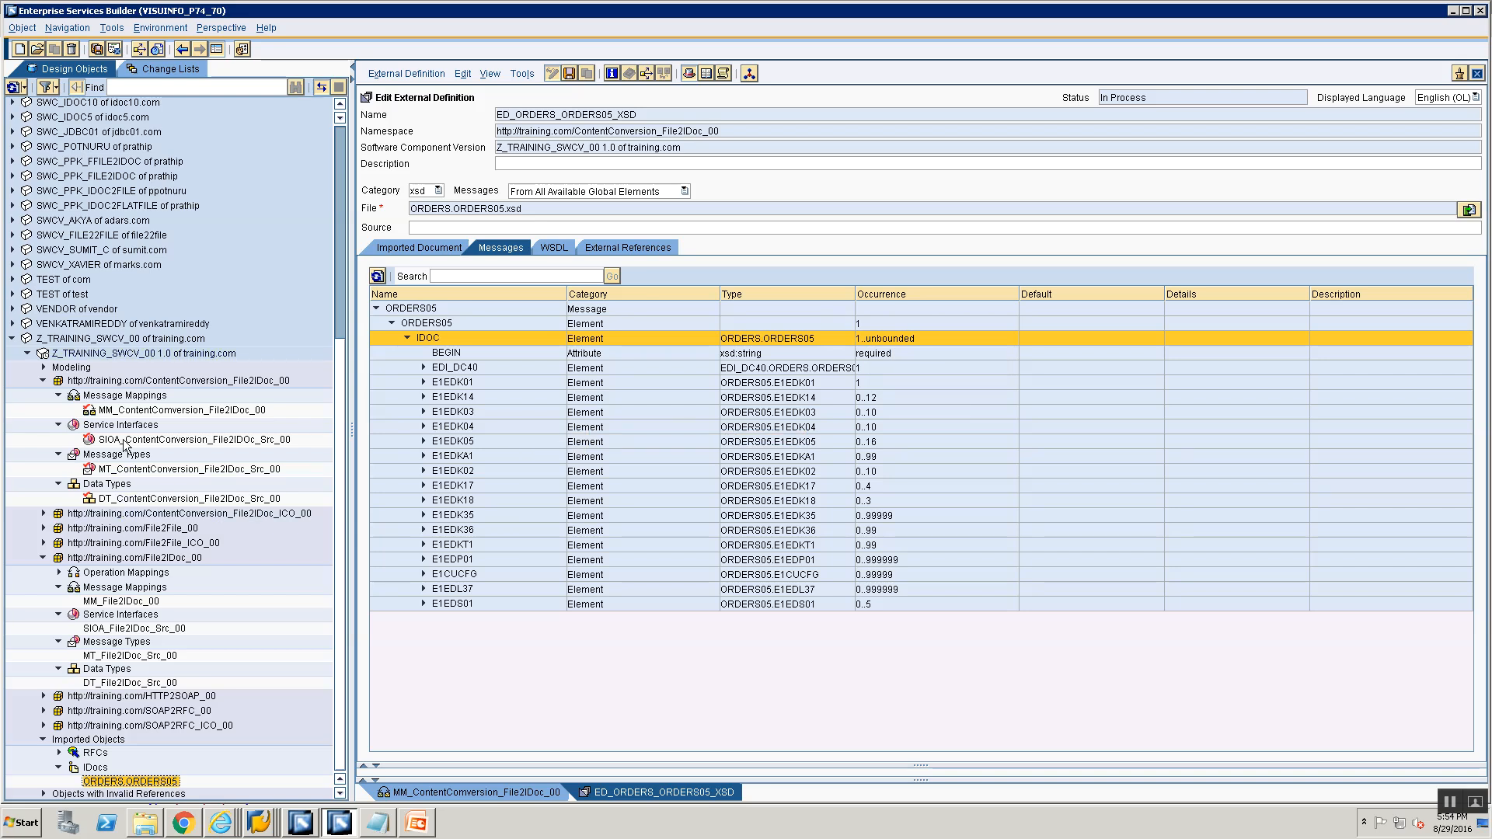
# Save the external definition ED_ORDERS_ORDERS05_XSD and show the signature of the message mapping MM_ContentConversion_File2IDoc_00.
pyautogui.doubleClick(126, 410)
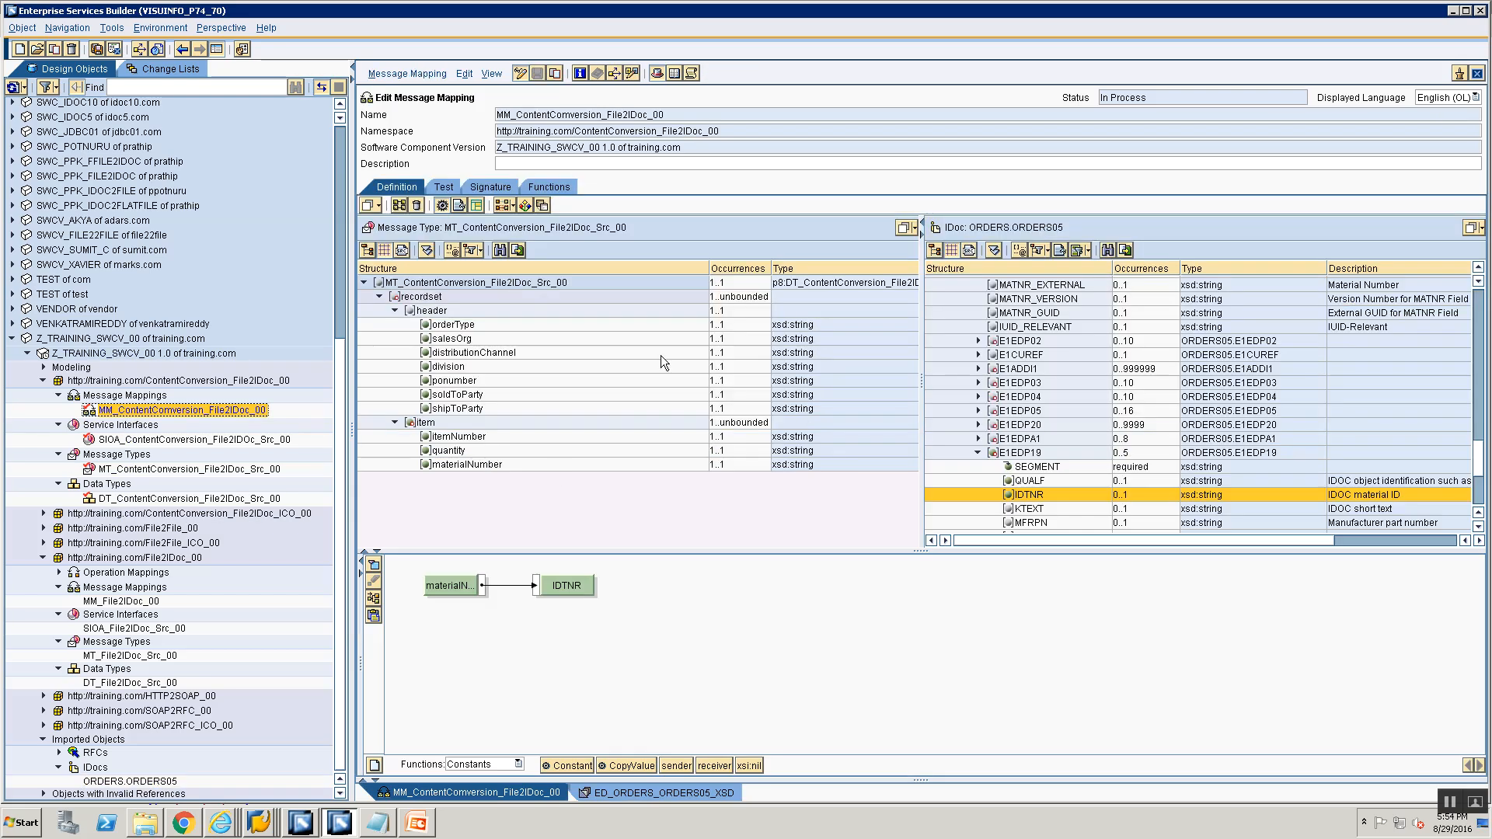
pyautogui.click(480, 186)
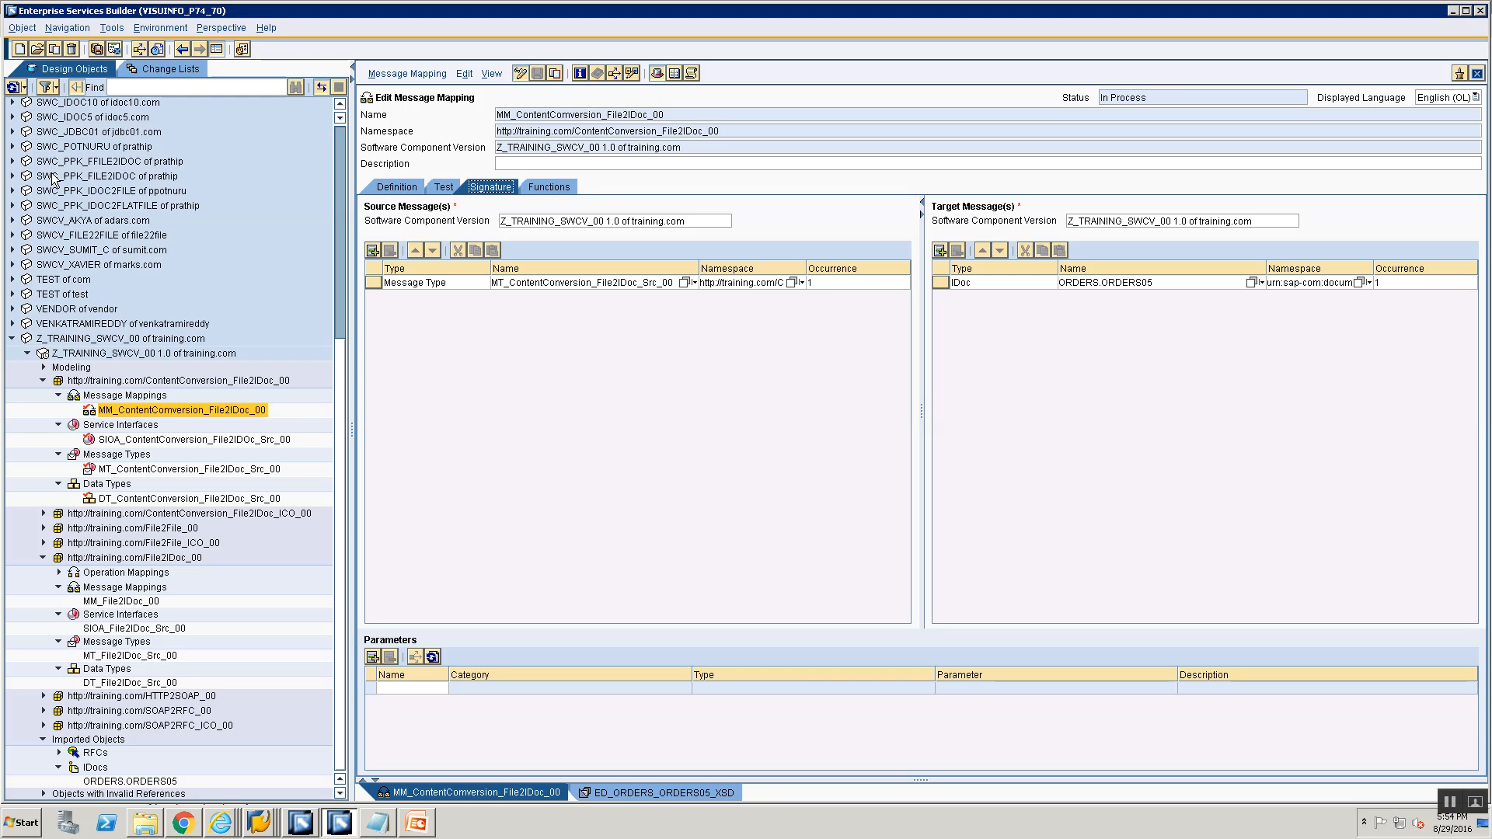
pyautogui.click(598, 793)
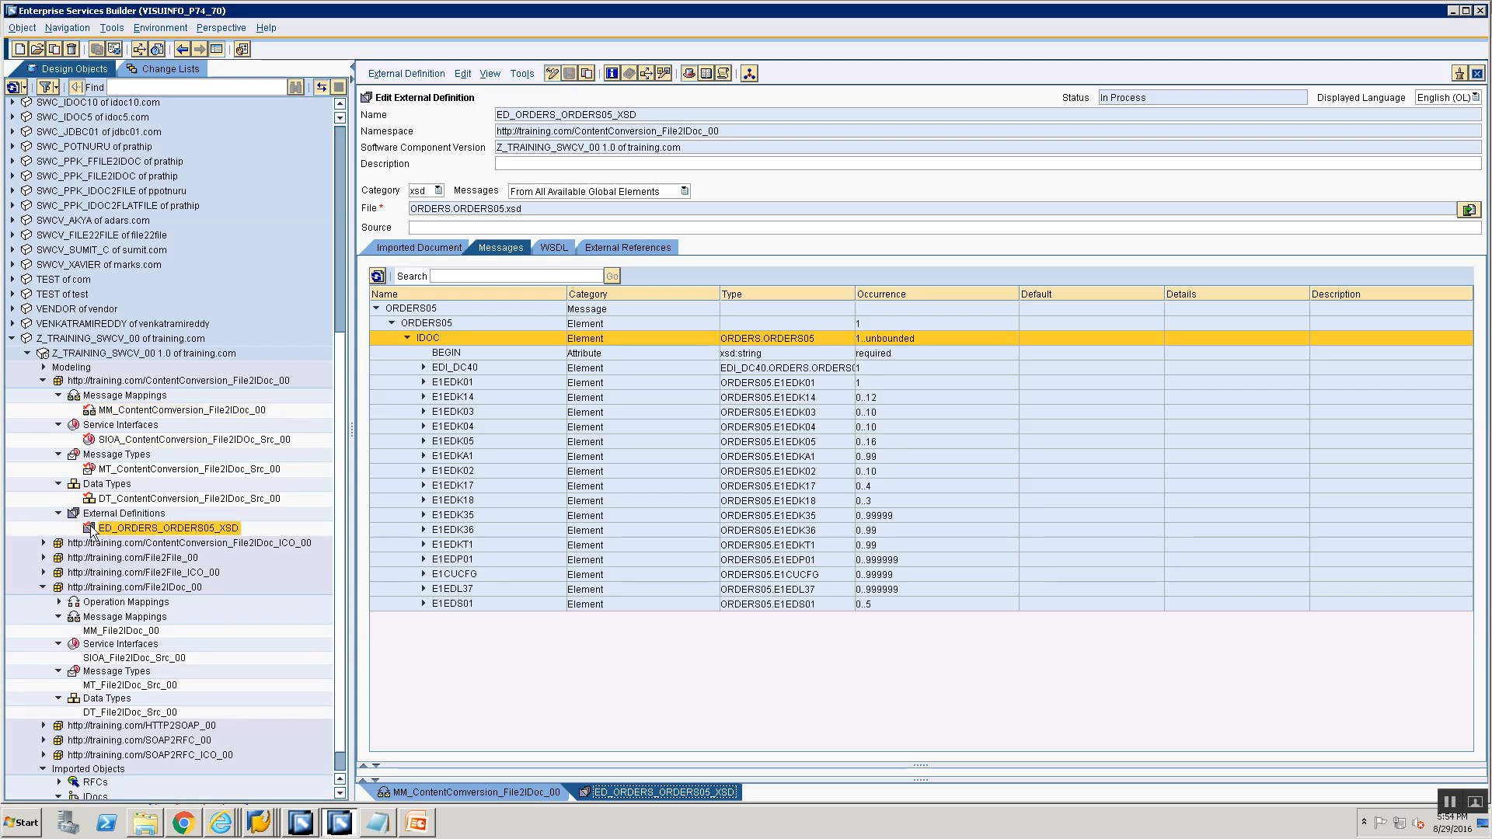
pyautogui.click(397, 795)
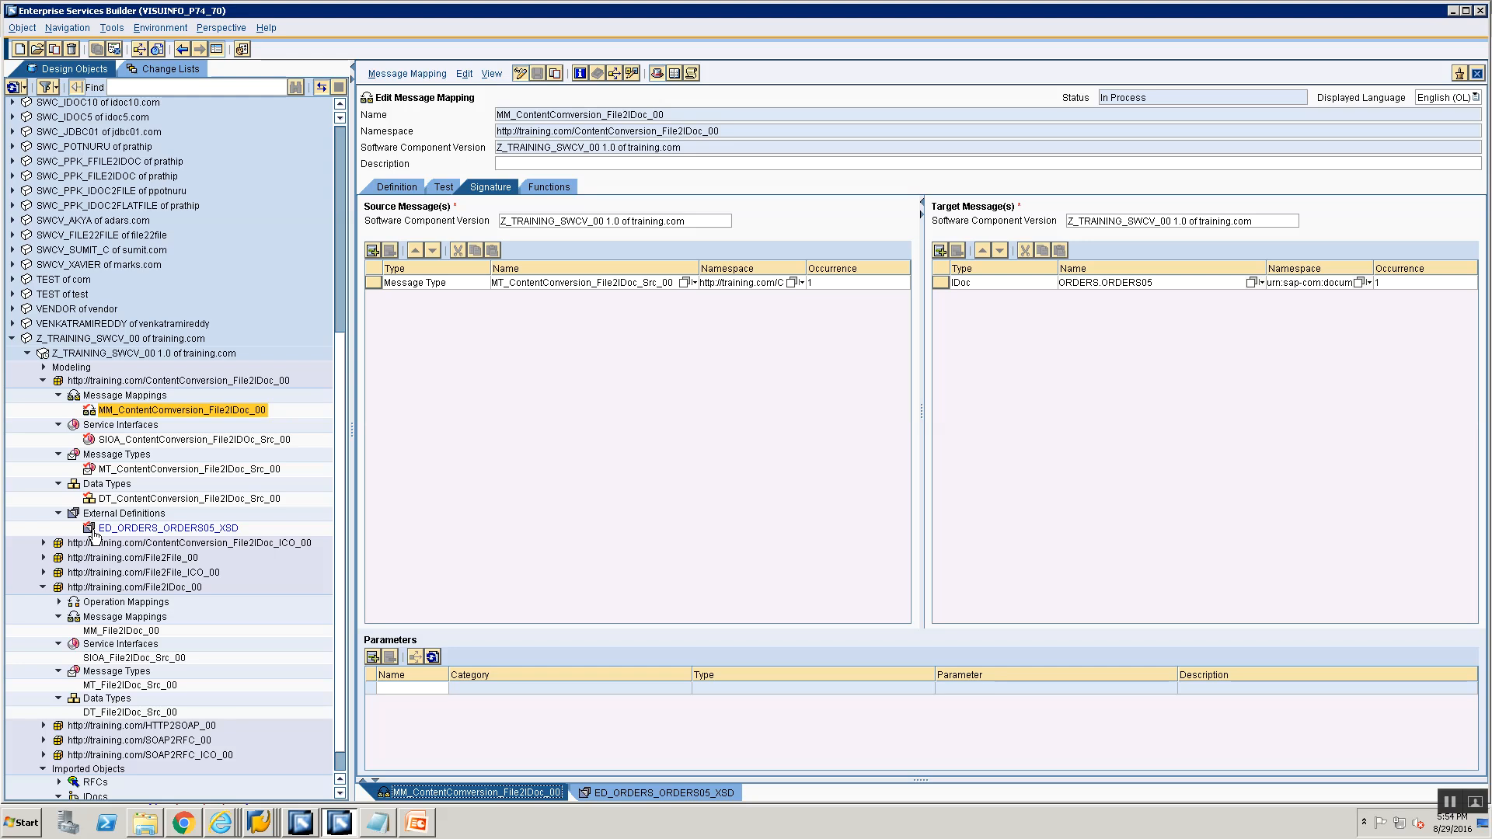
# Try to assign ED_ORDERS_ORDERS05_XSD as the mapping's target message, detach and reattach the mapping editor, and close the open editors.
pyautogui.click(93, 530)
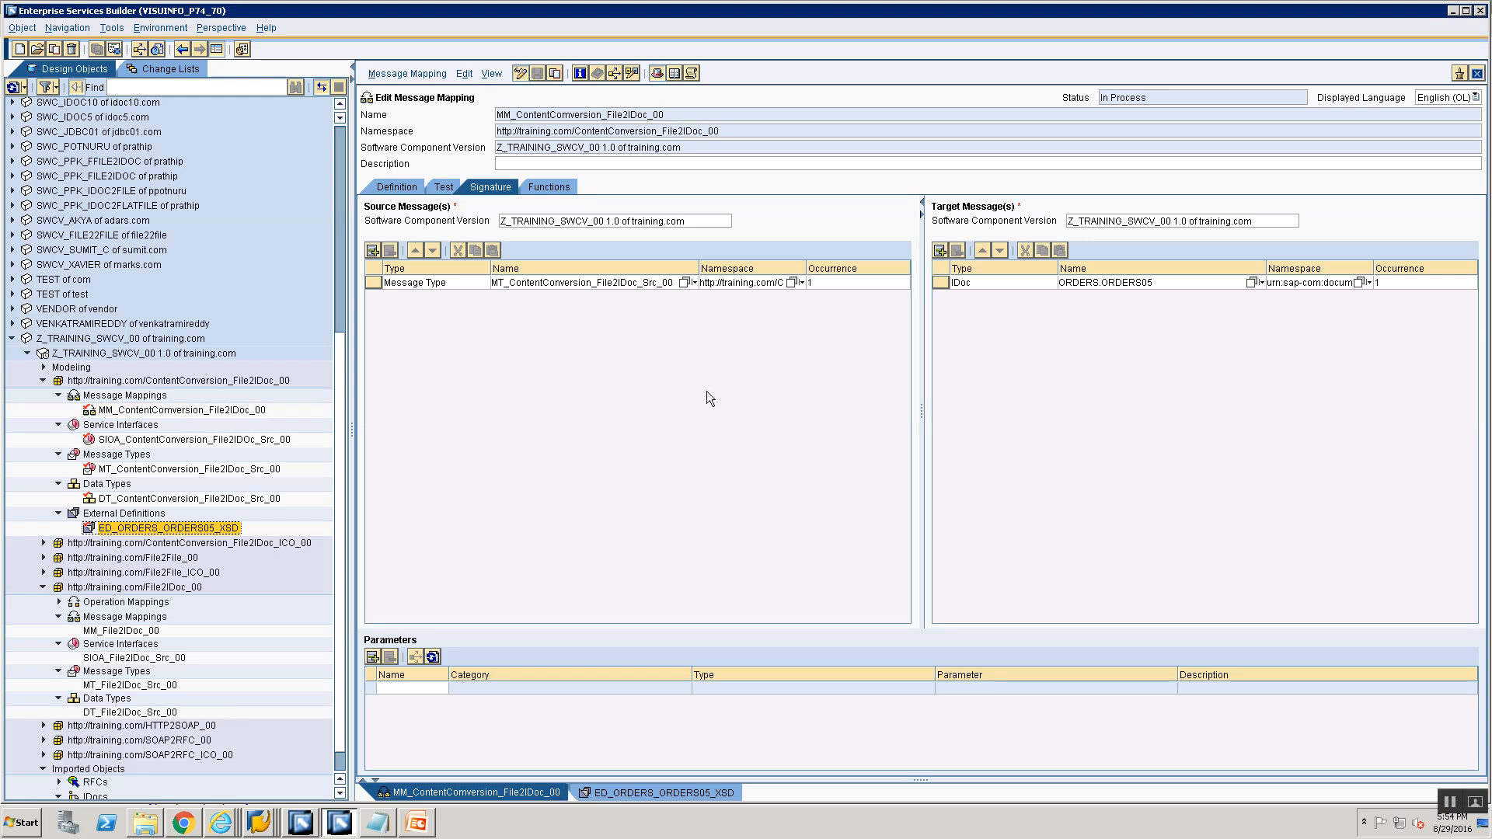
pyautogui.moveTo(103, 530); pyautogui.dragTo(987, 293)
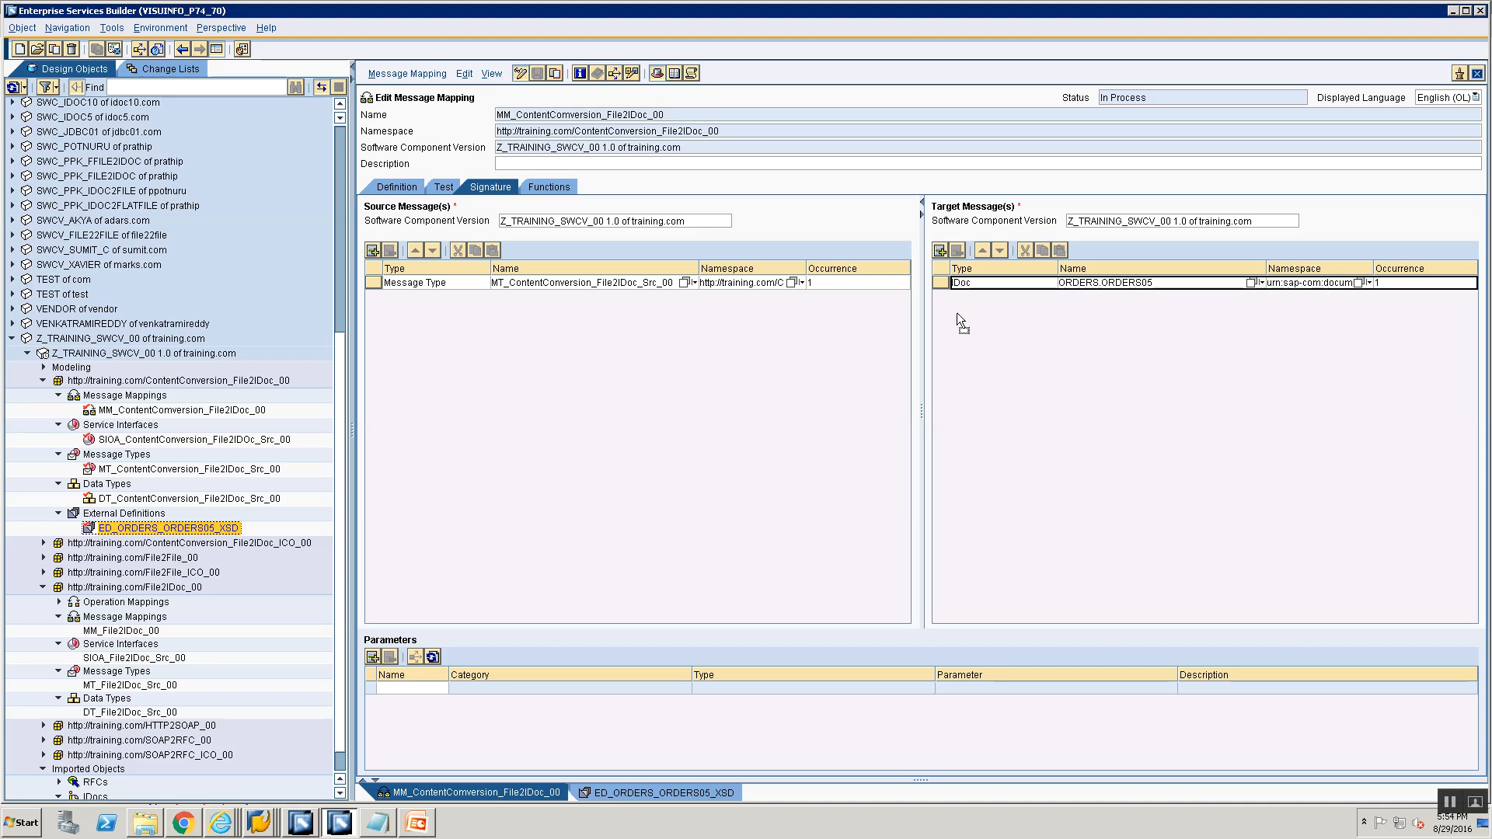
pyautogui.click(1460, 75)
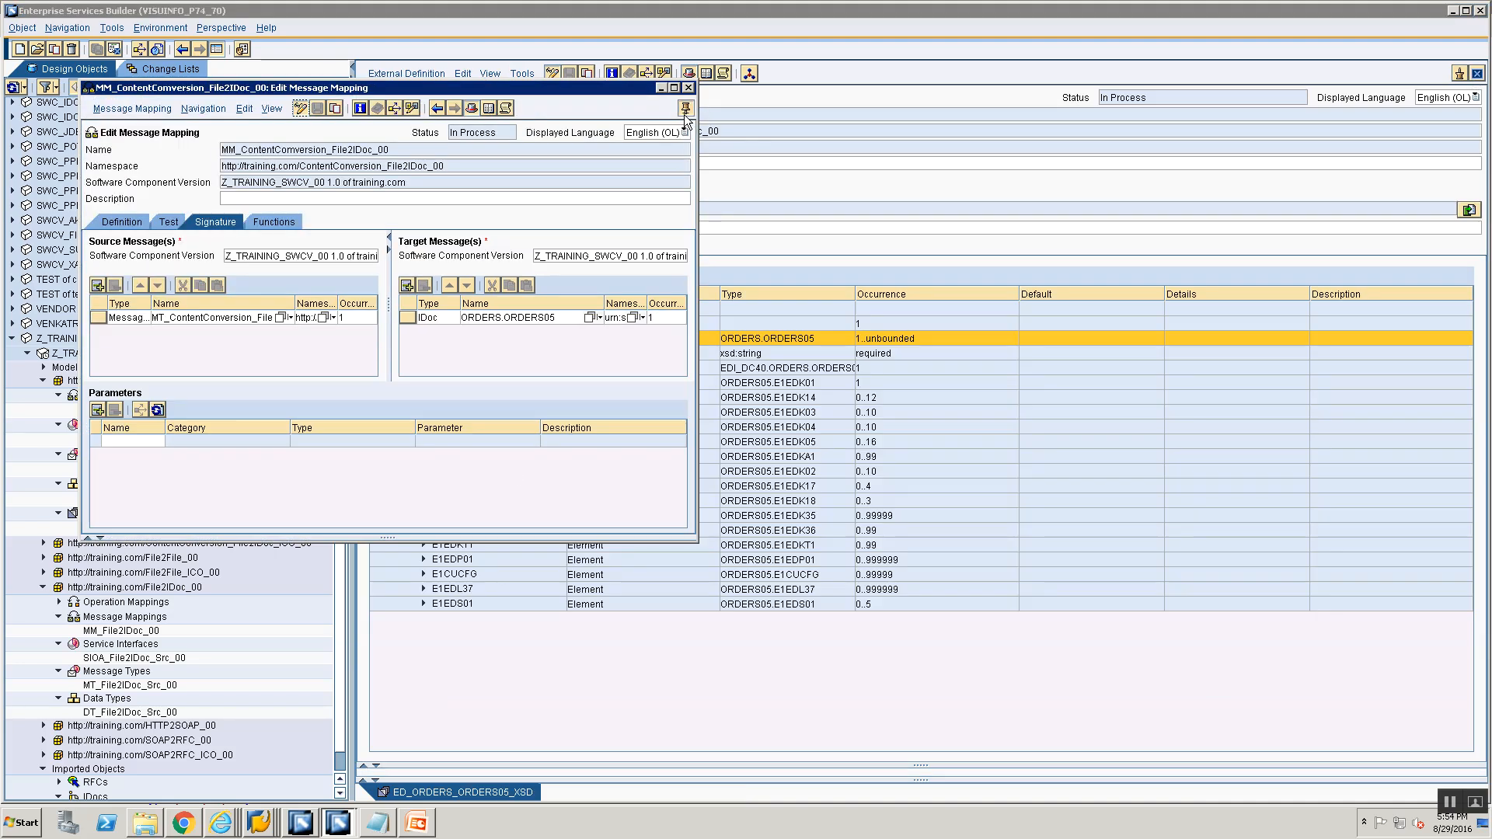
pyautogui.click(684, 109)
pyautogui.click(1477, 75)
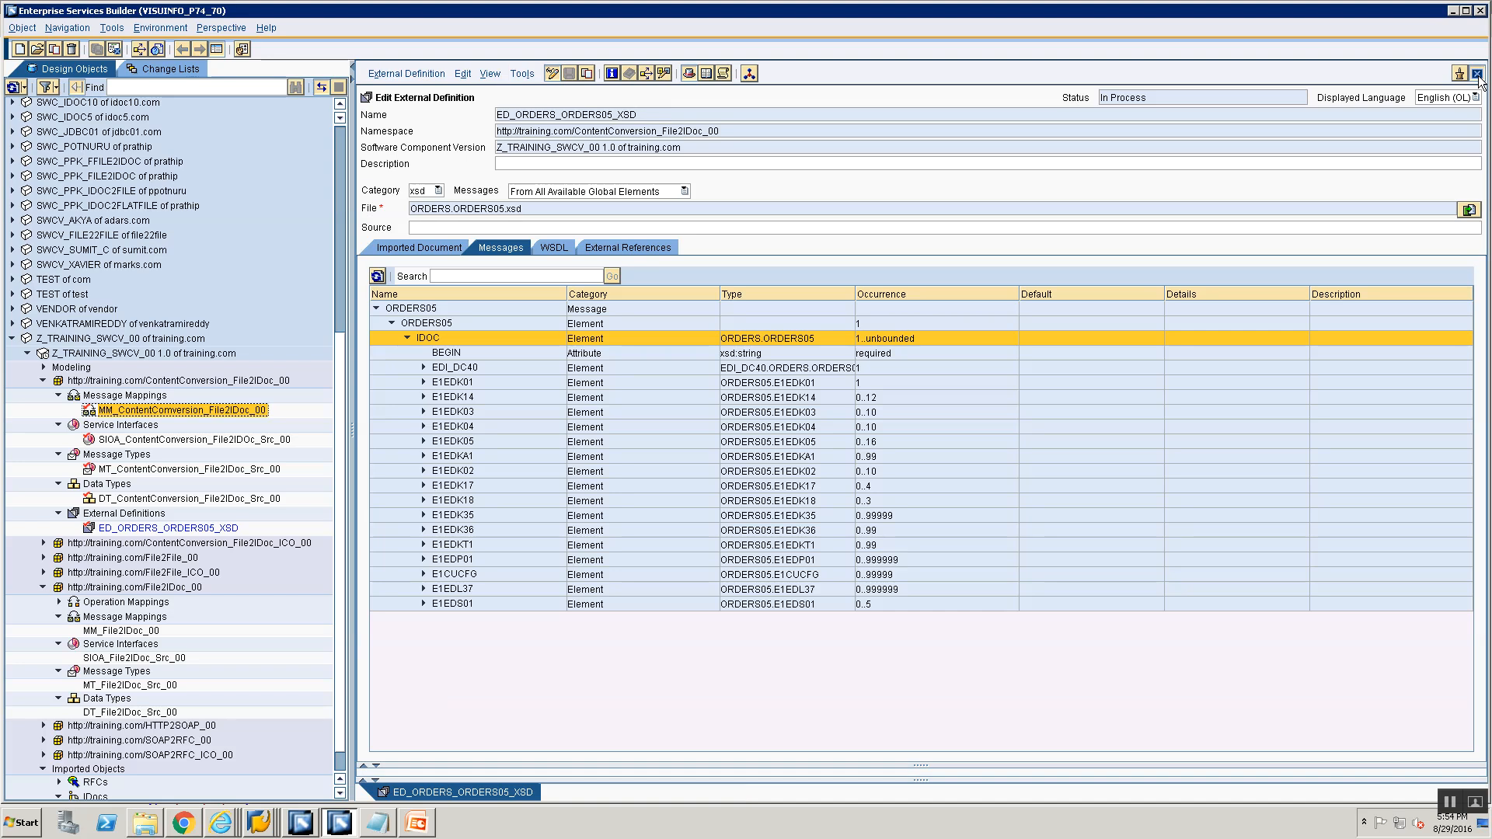
pyautogui.click(1477, 74)
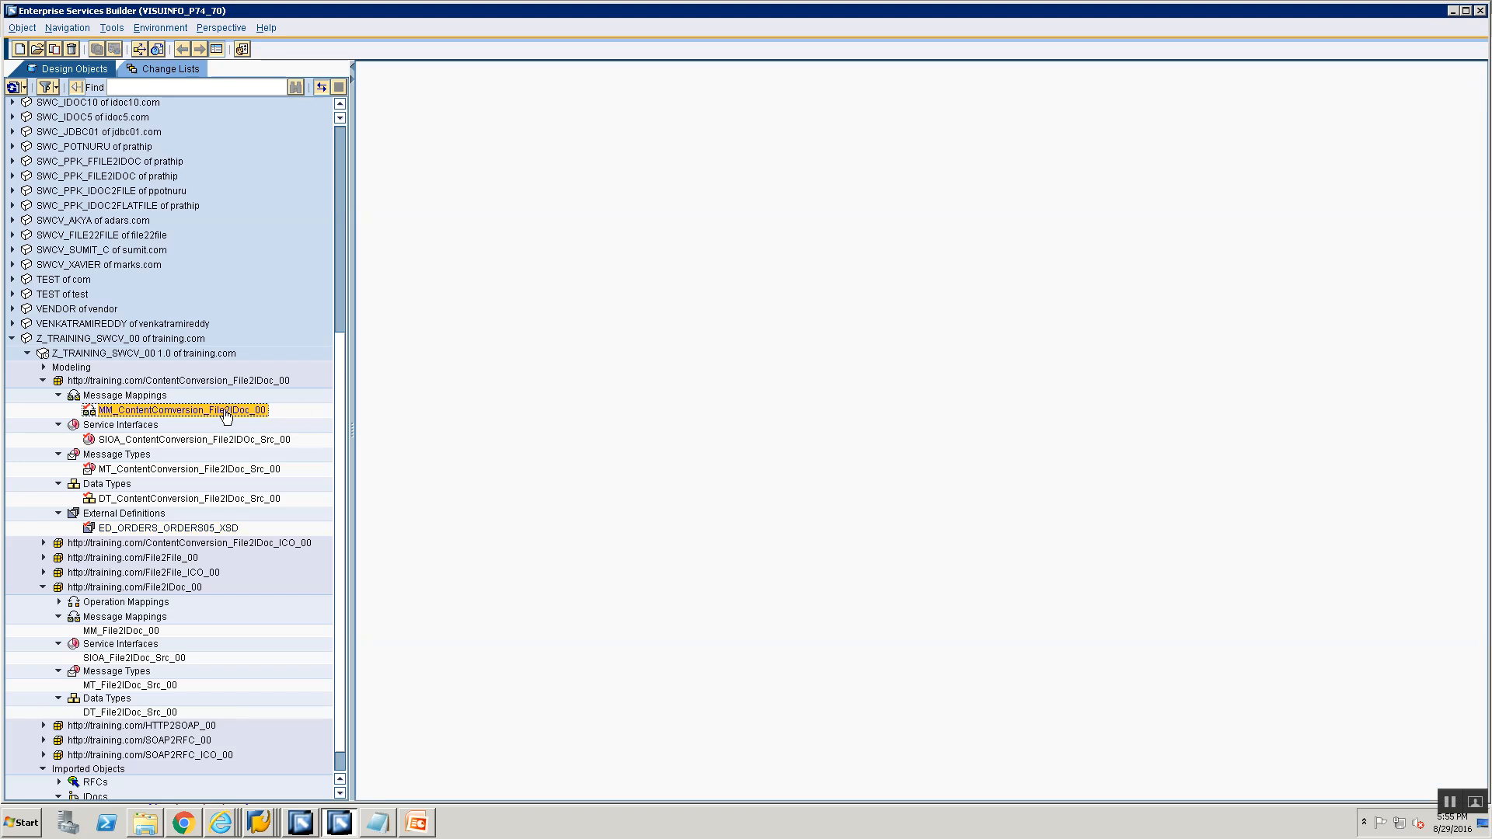
# Open the message mapping MM_ContentConversion_File2IDoc_00 in edit mode and show its signature.
pyautogui.doubleClick(226, 412)
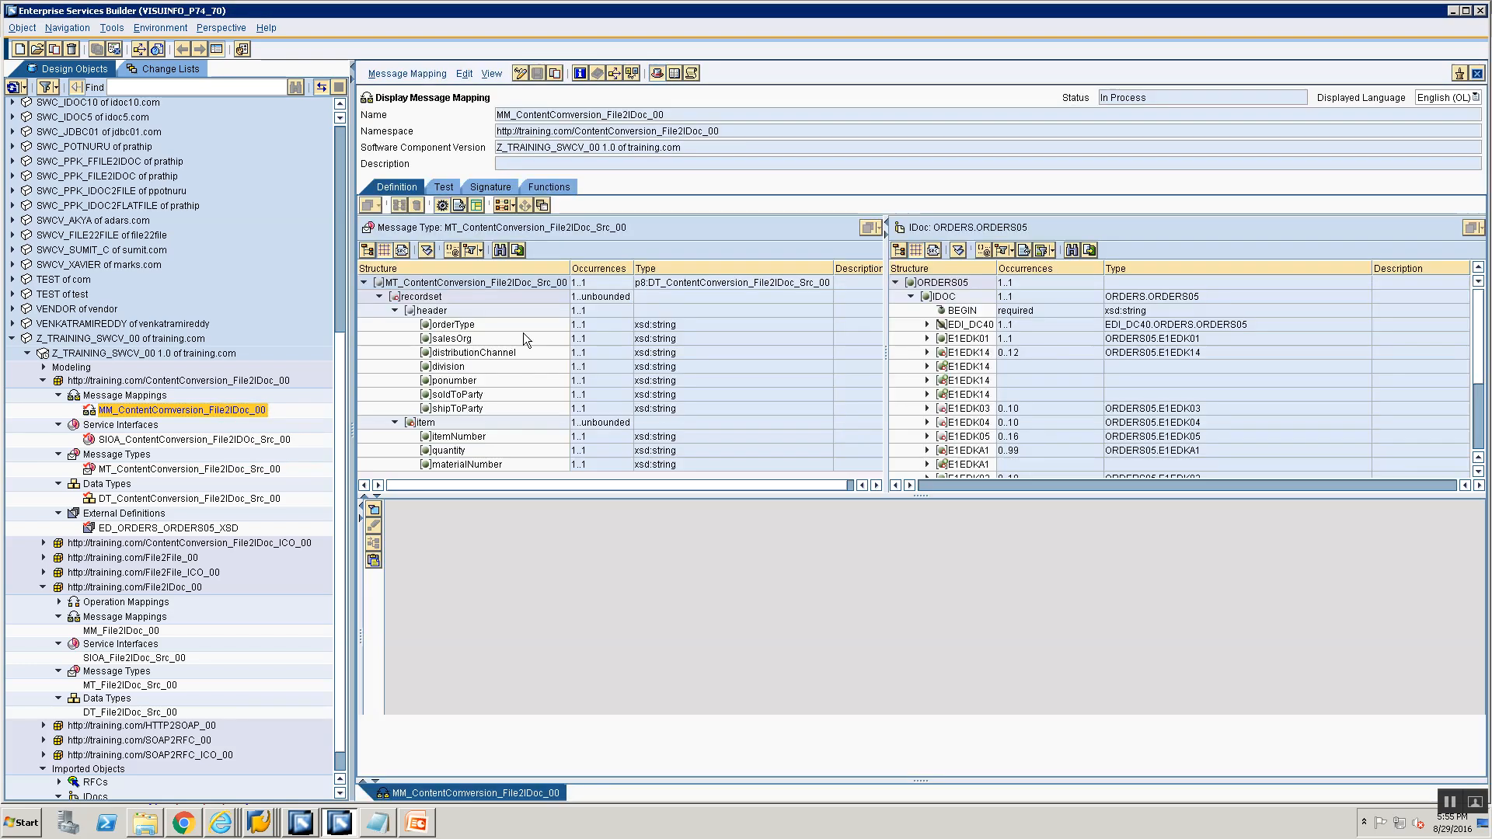
pyautogui.click(518, 74)
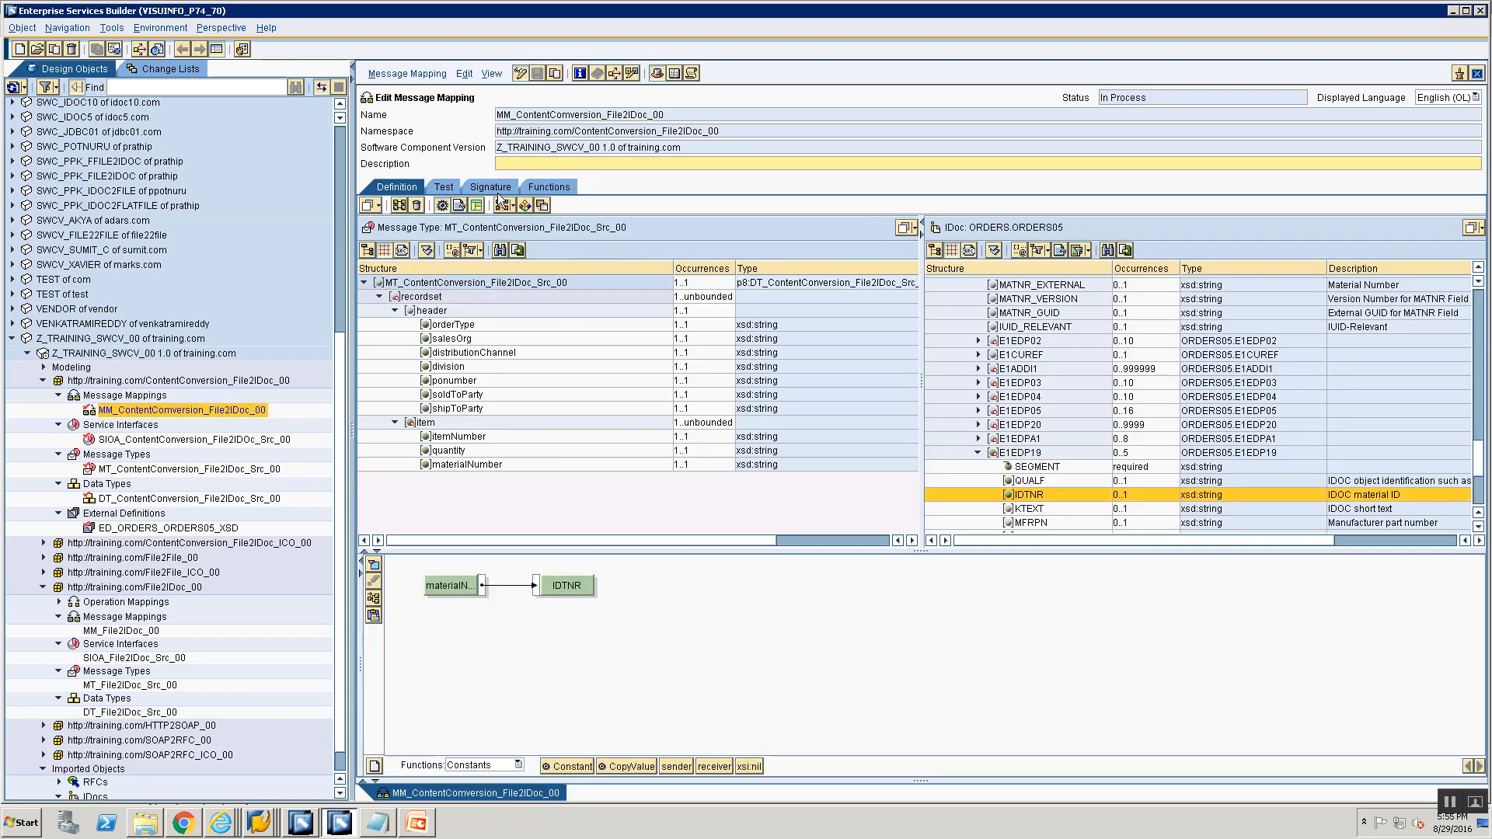
pyautogui.click(490, 187)
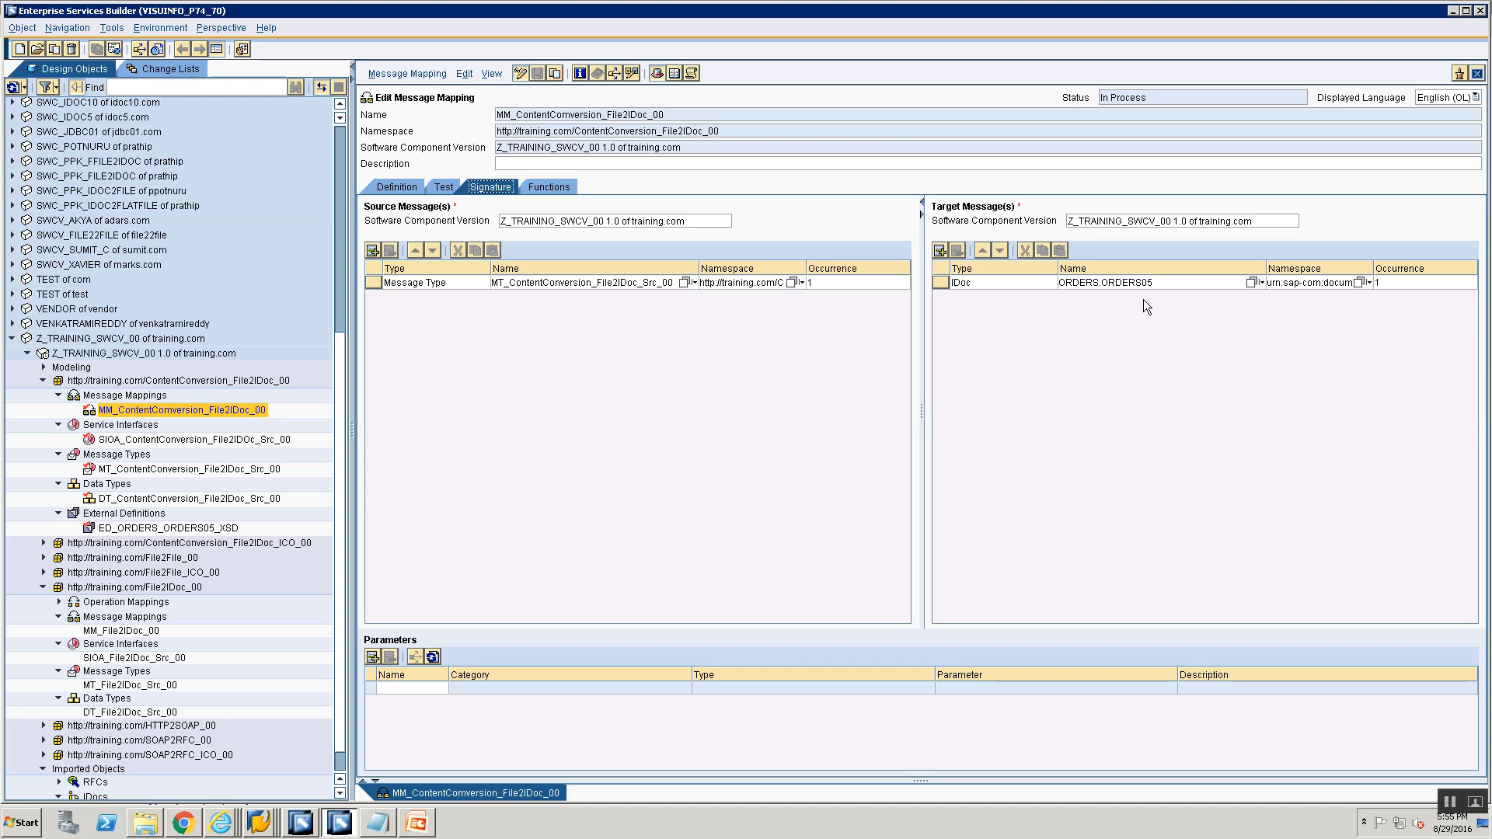
# Try ED_ORDERS_ORDERS05_XSD as the mapping's target message and discard the change.
pyautogui.click(963, 285)
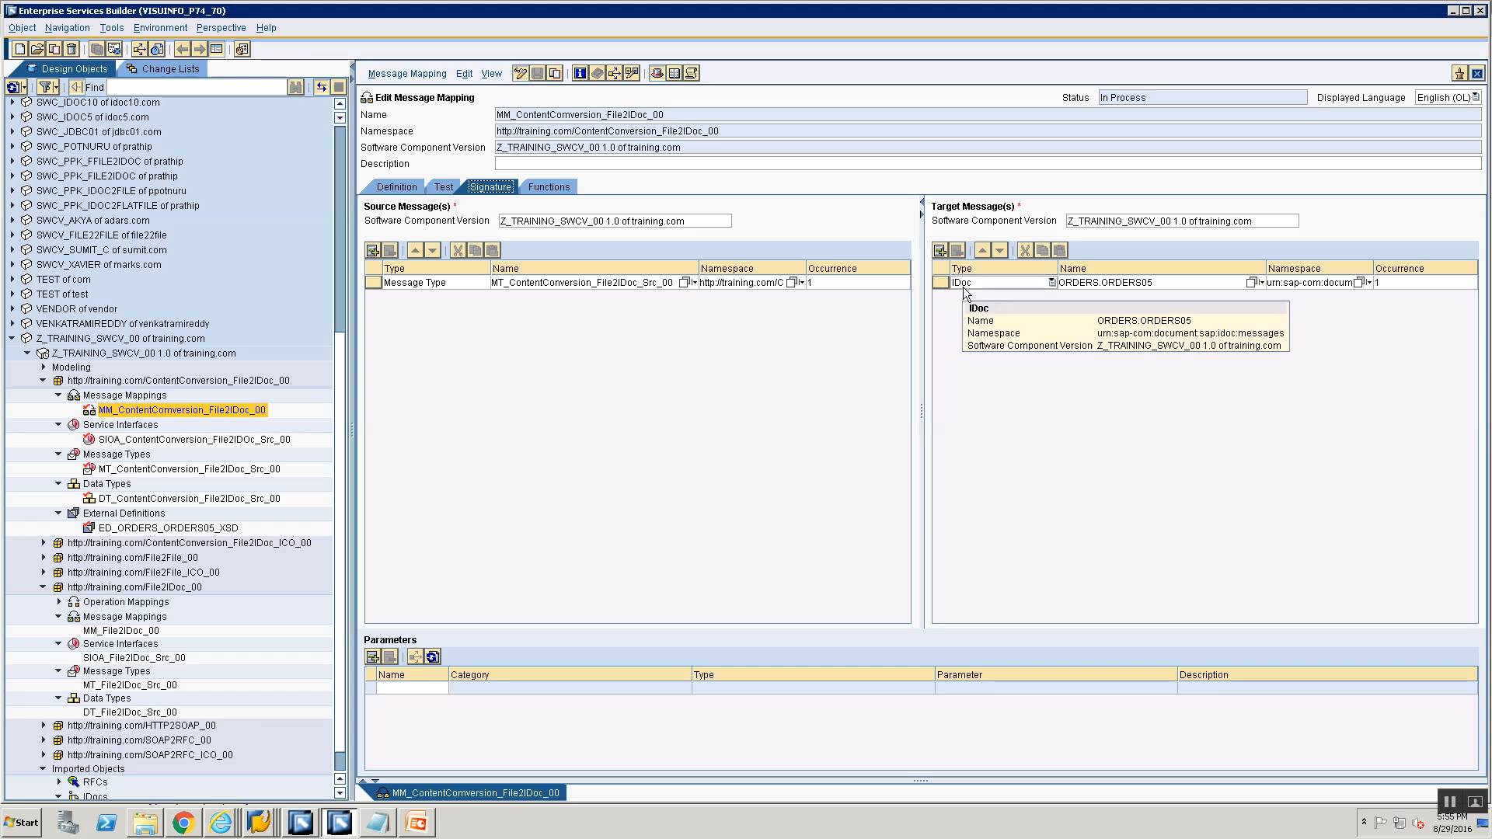
pyautogui.click(109, 530)
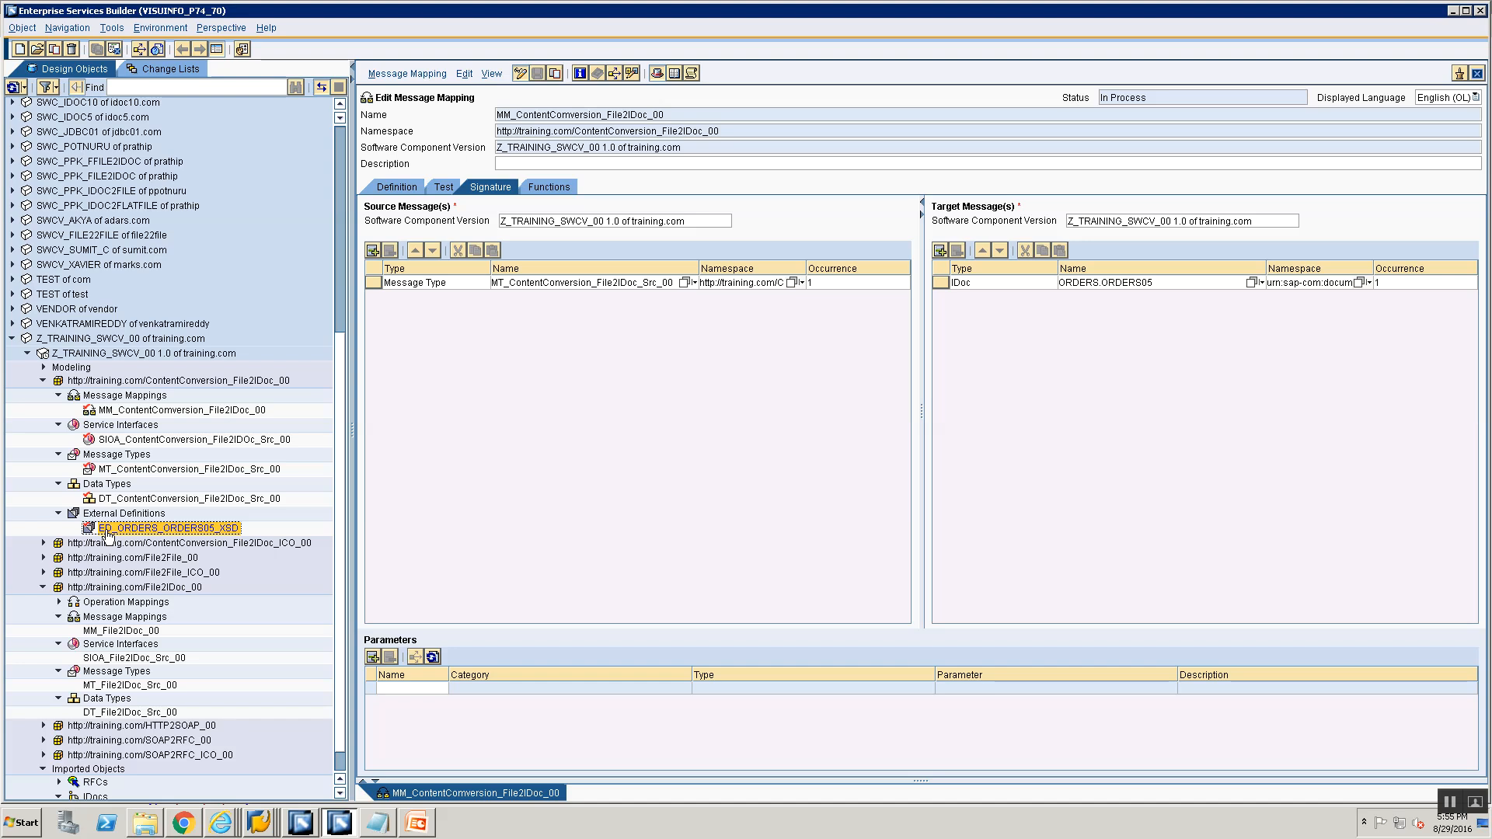
pyautogui.moveTo(108, 533); pyautogui.dragTo(976, 291)
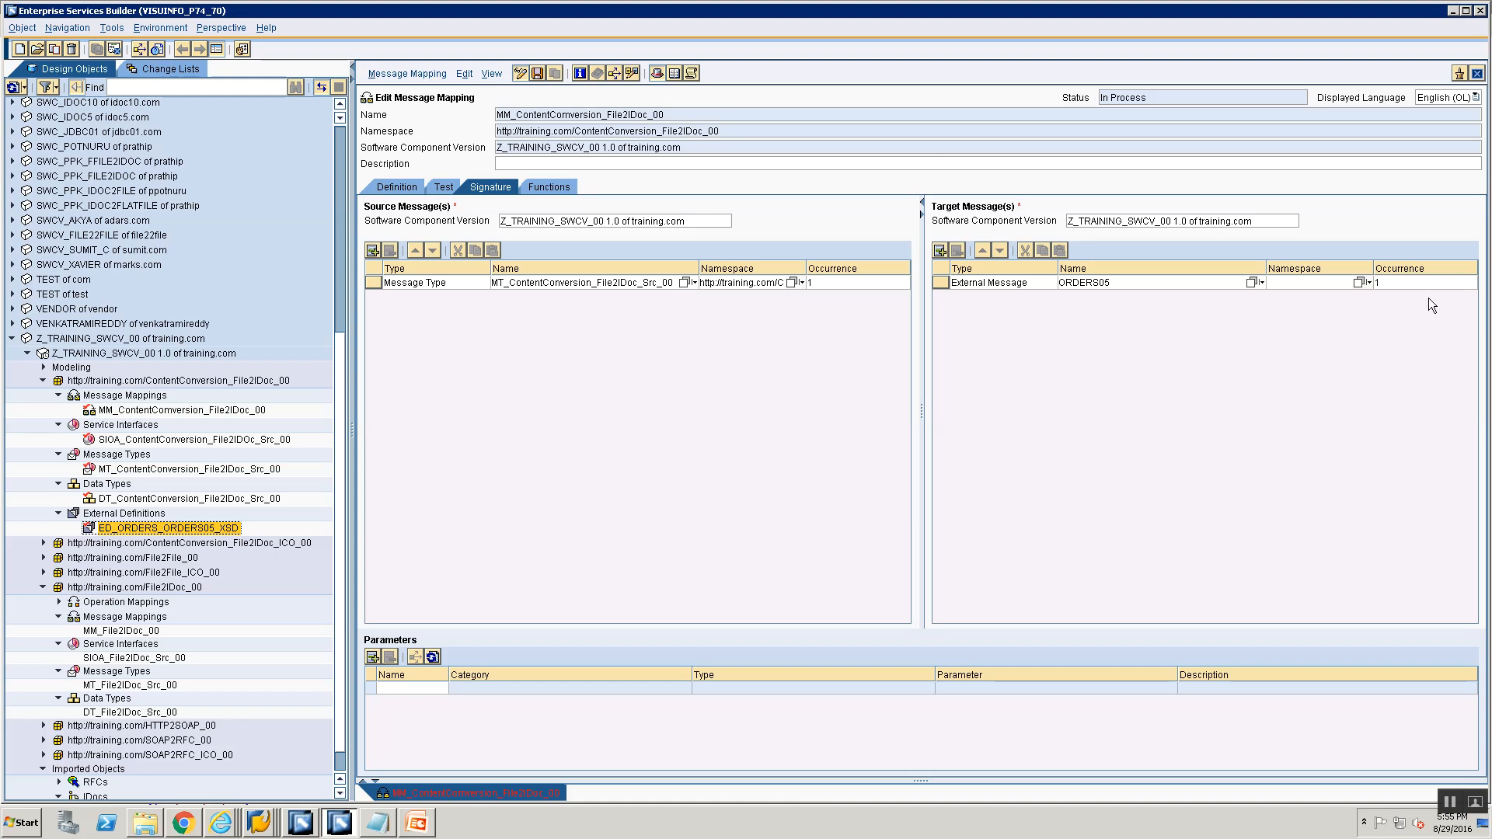
pyautogui.click(398, 187)
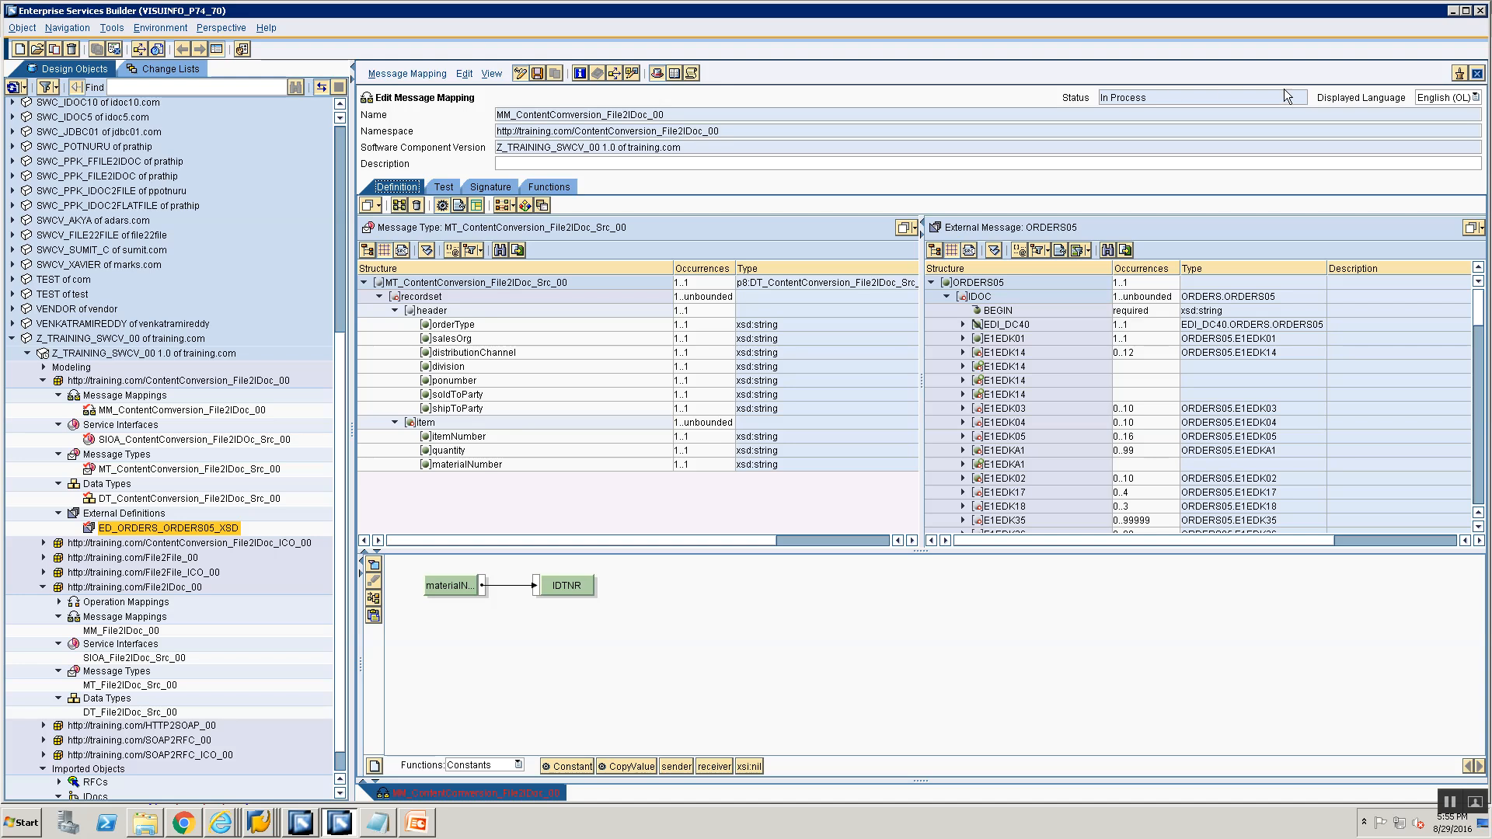
pyautogui.click(526, 73)
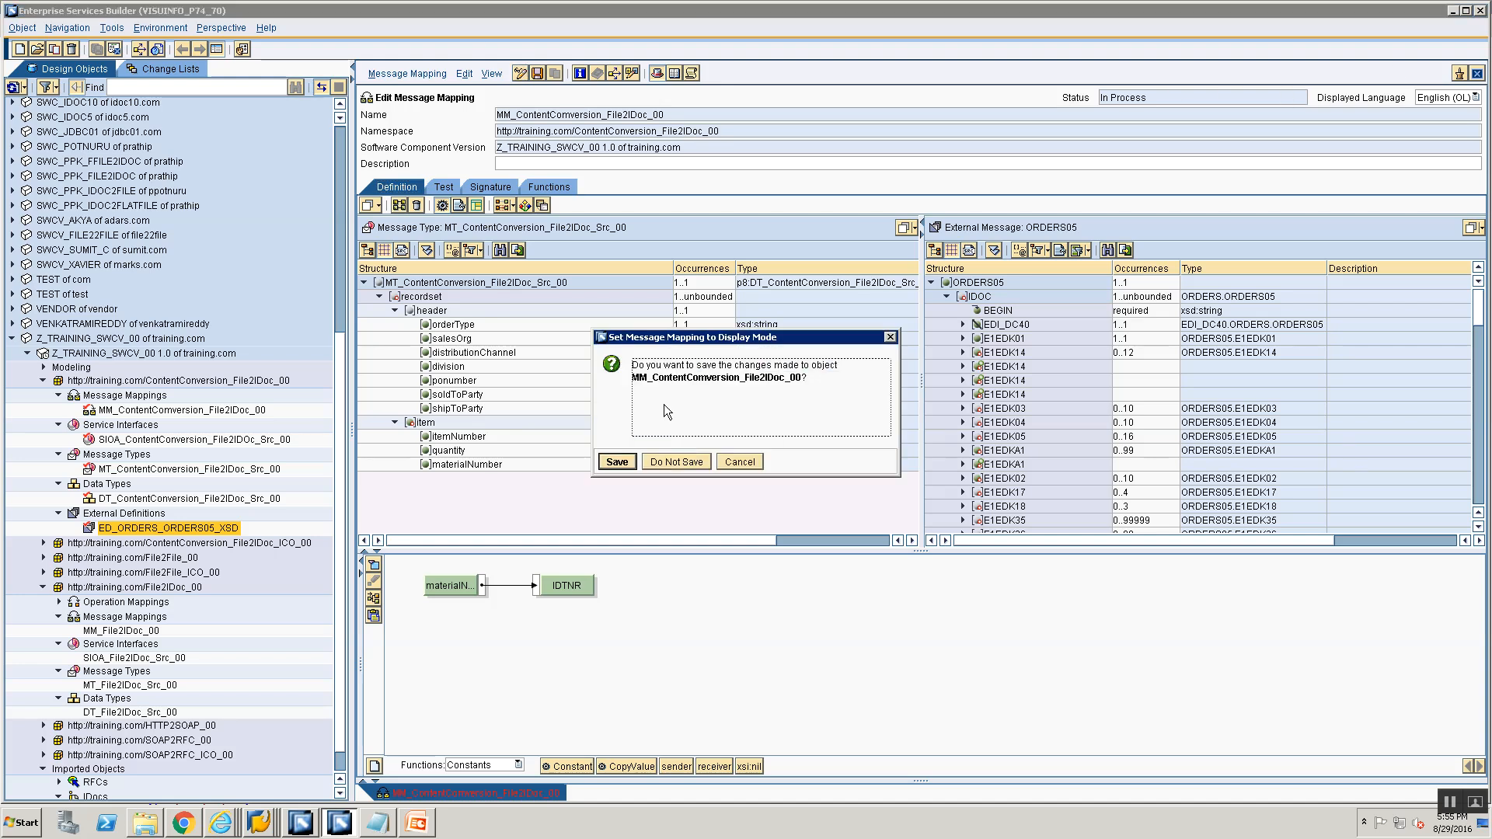
pyautogui.click(665, 463)
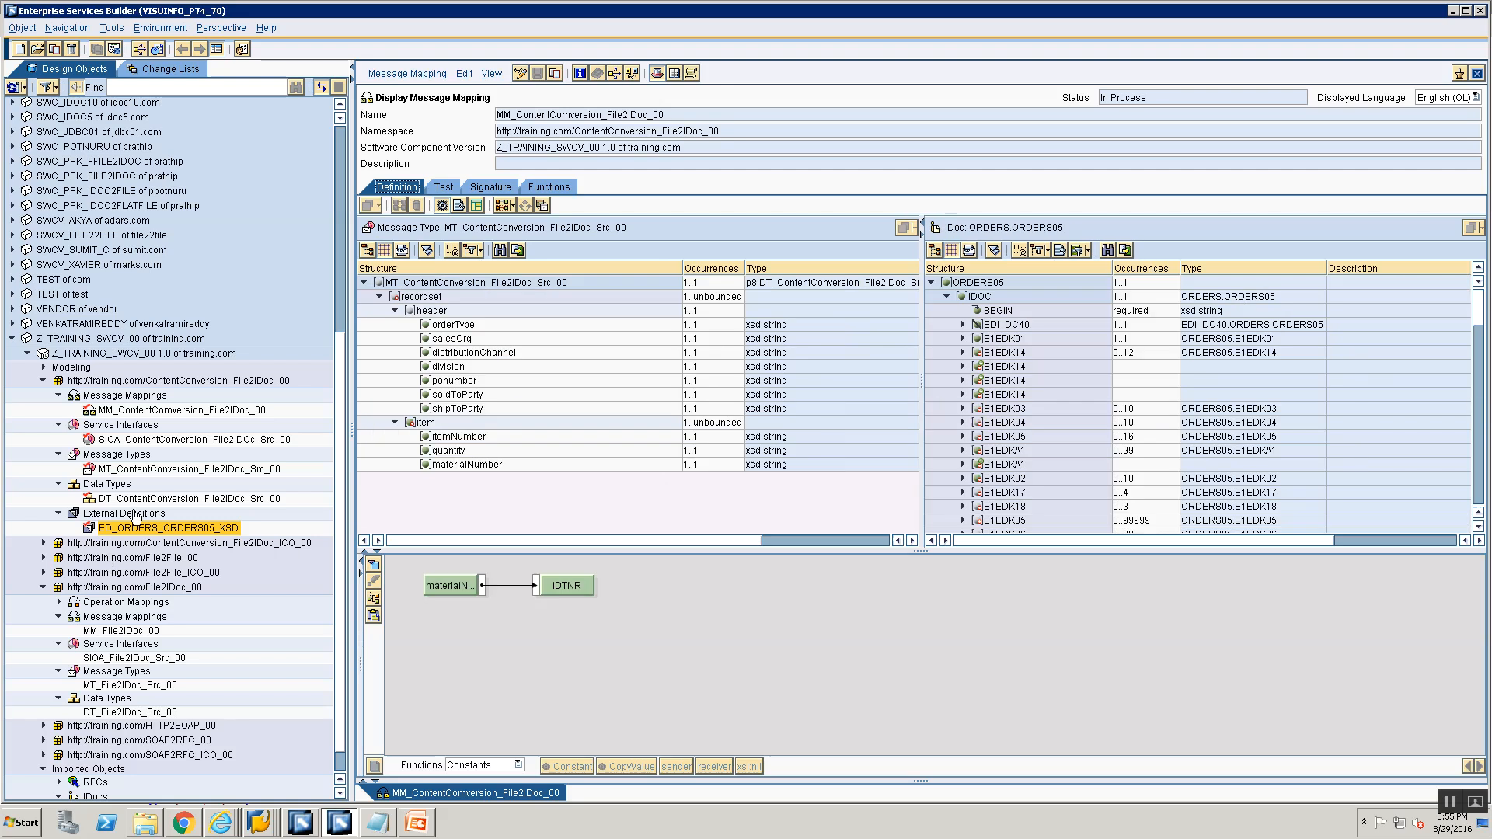
# Edit the mapping again and replace the target message ORDERS.ORDERS05 in its signature with the external definition ED_ORDERS_ORDERS05_XSD.
pyautogui.click(109, 412)
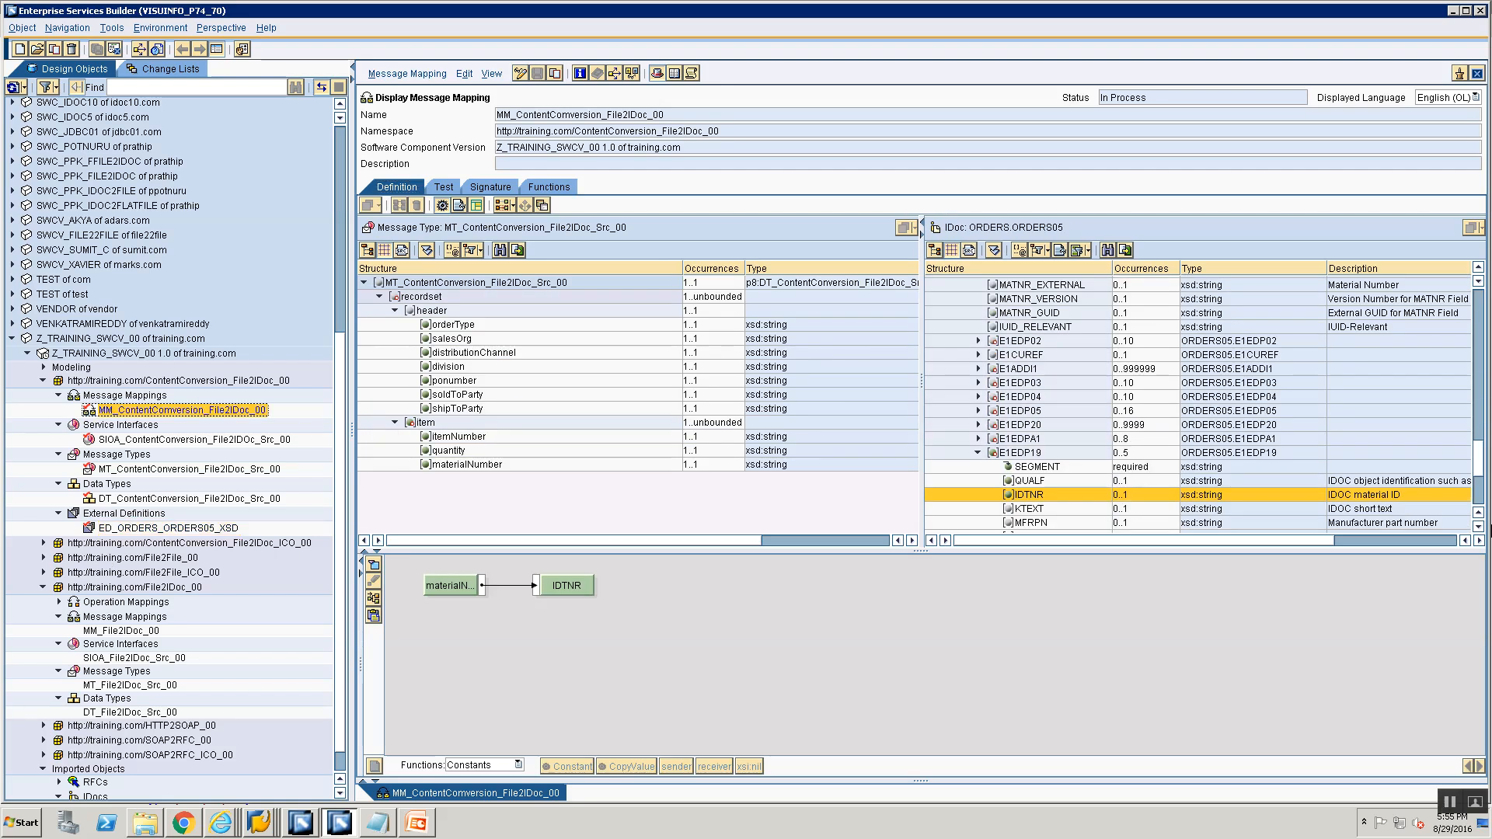
pyautogui.moveTo(1481, 466); pyautogui.dragTo(1480, 296)
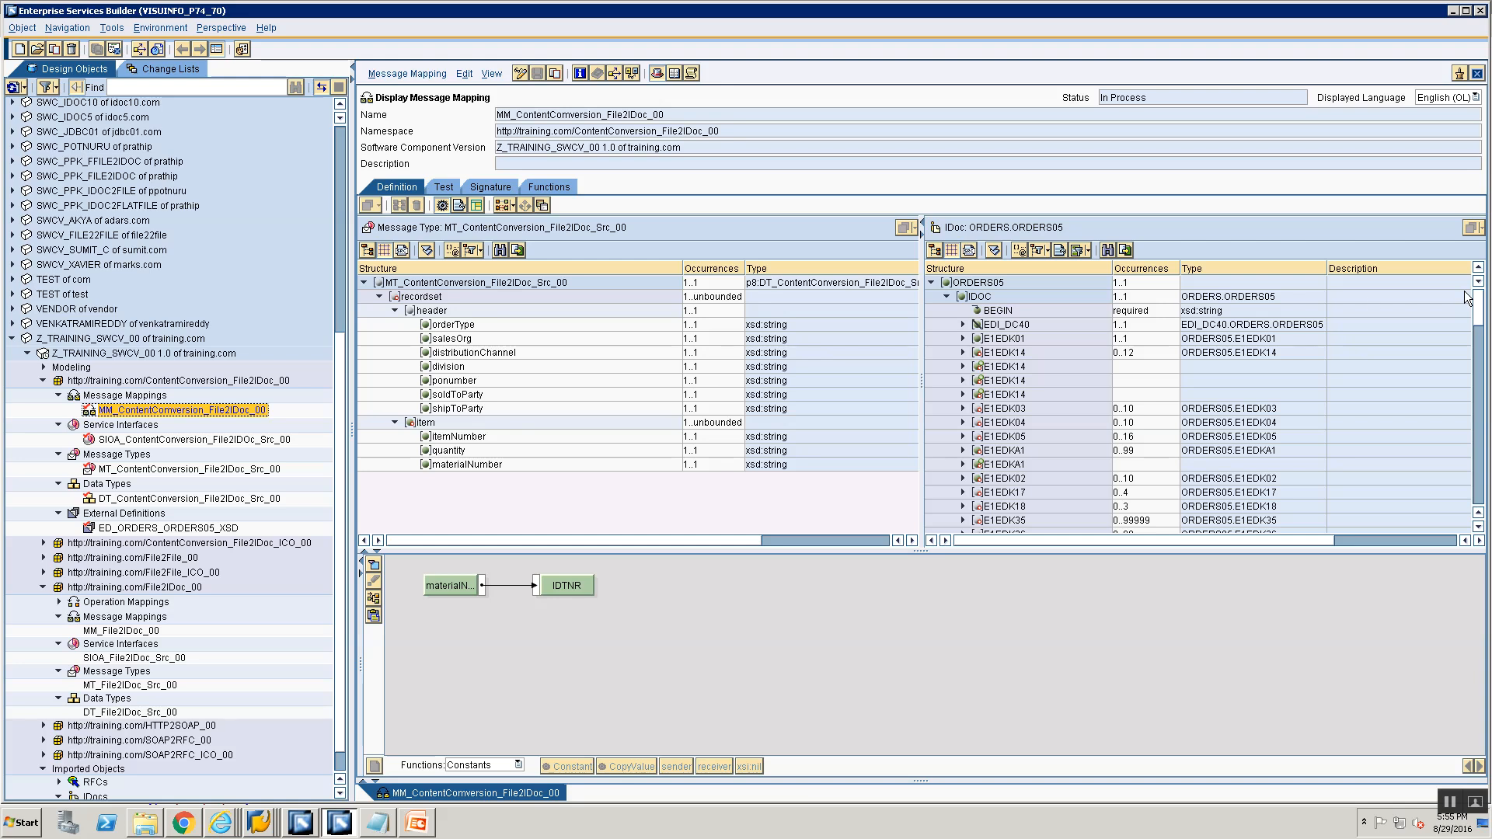
pyautogui.click(977, 300)
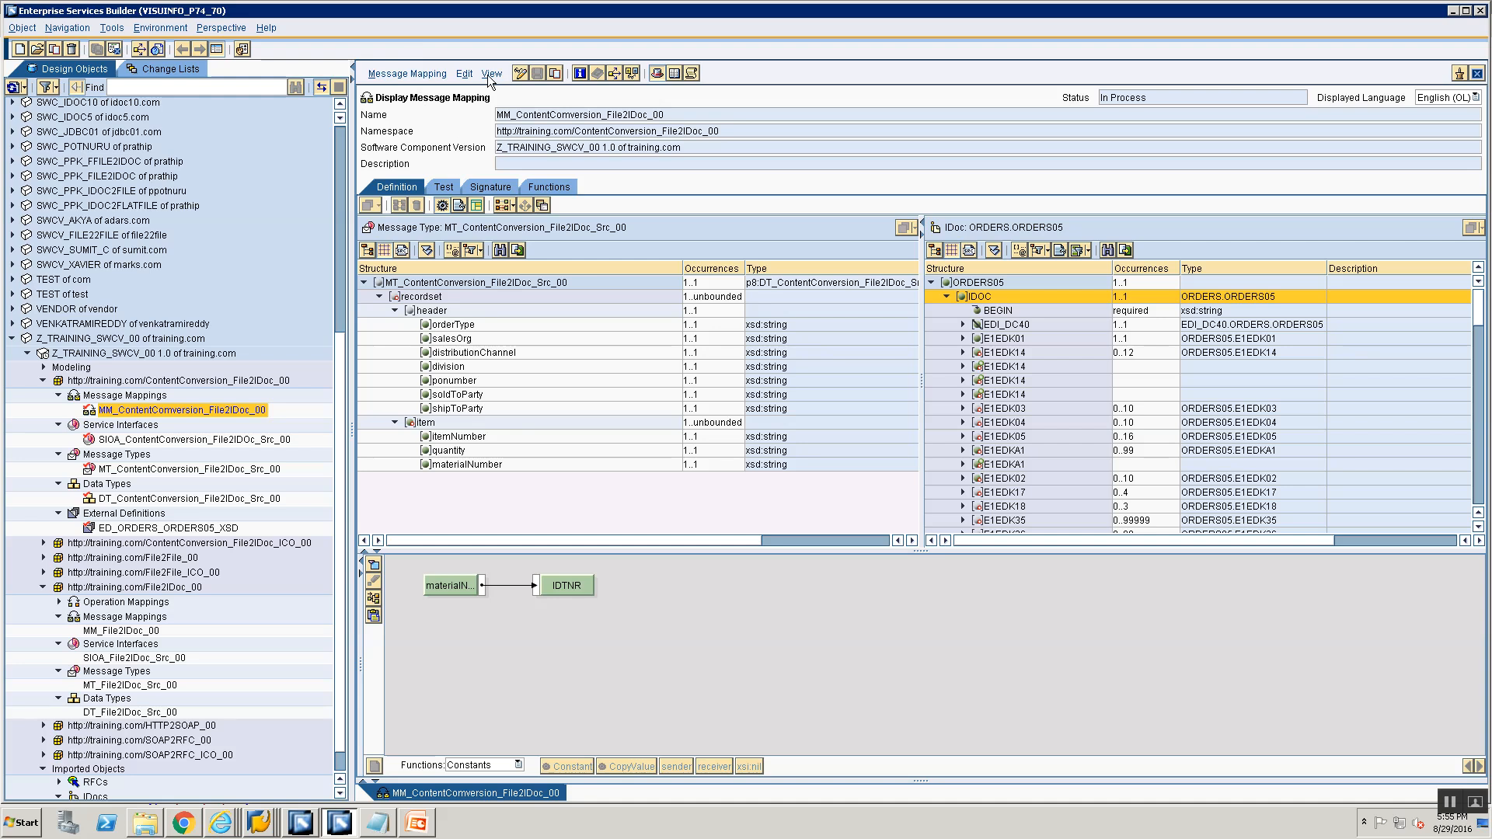
pyautogui.click(519, 73)
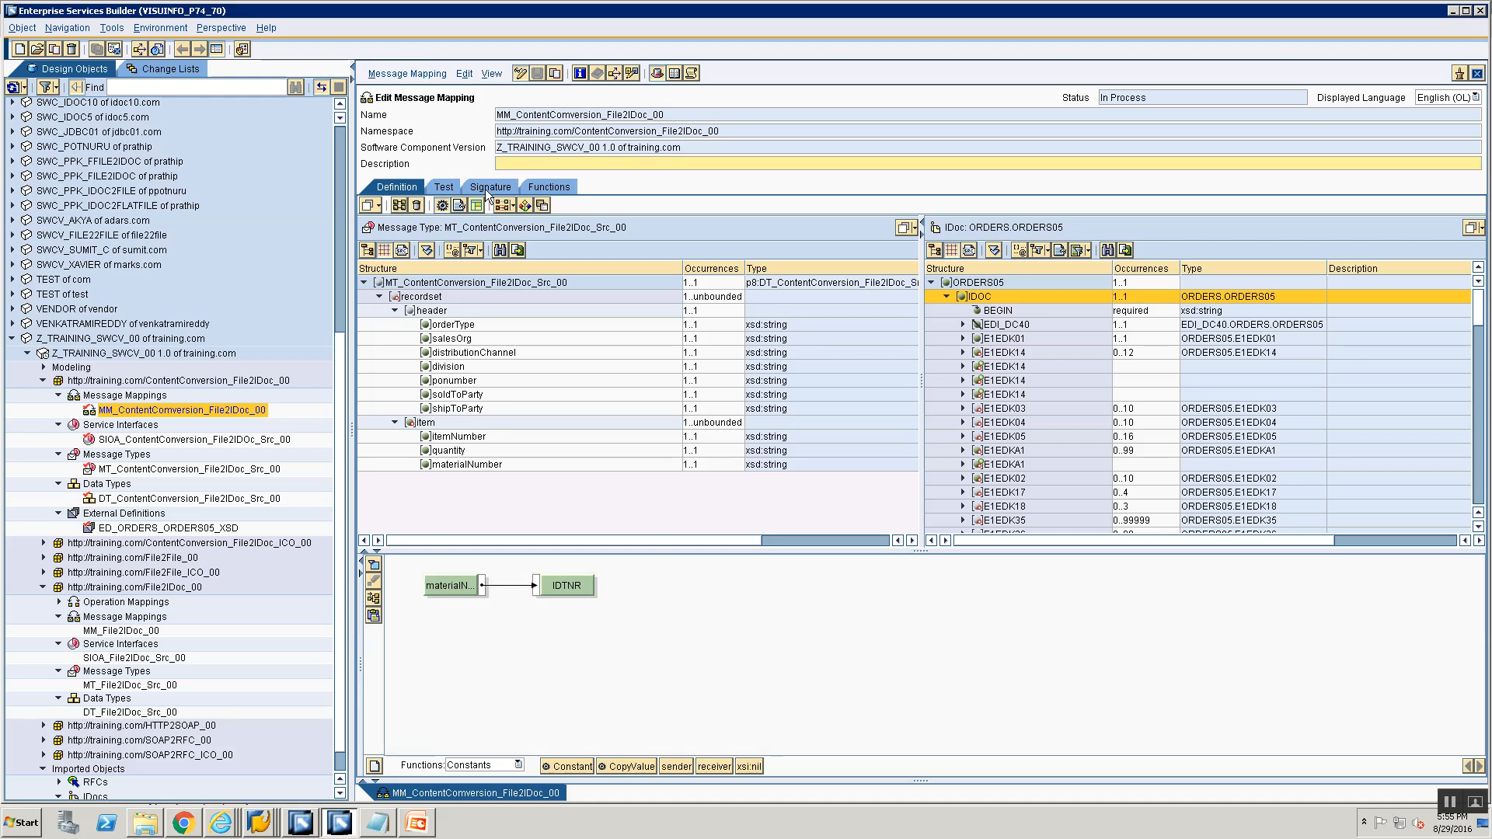
pyautogui.click(490, 189)
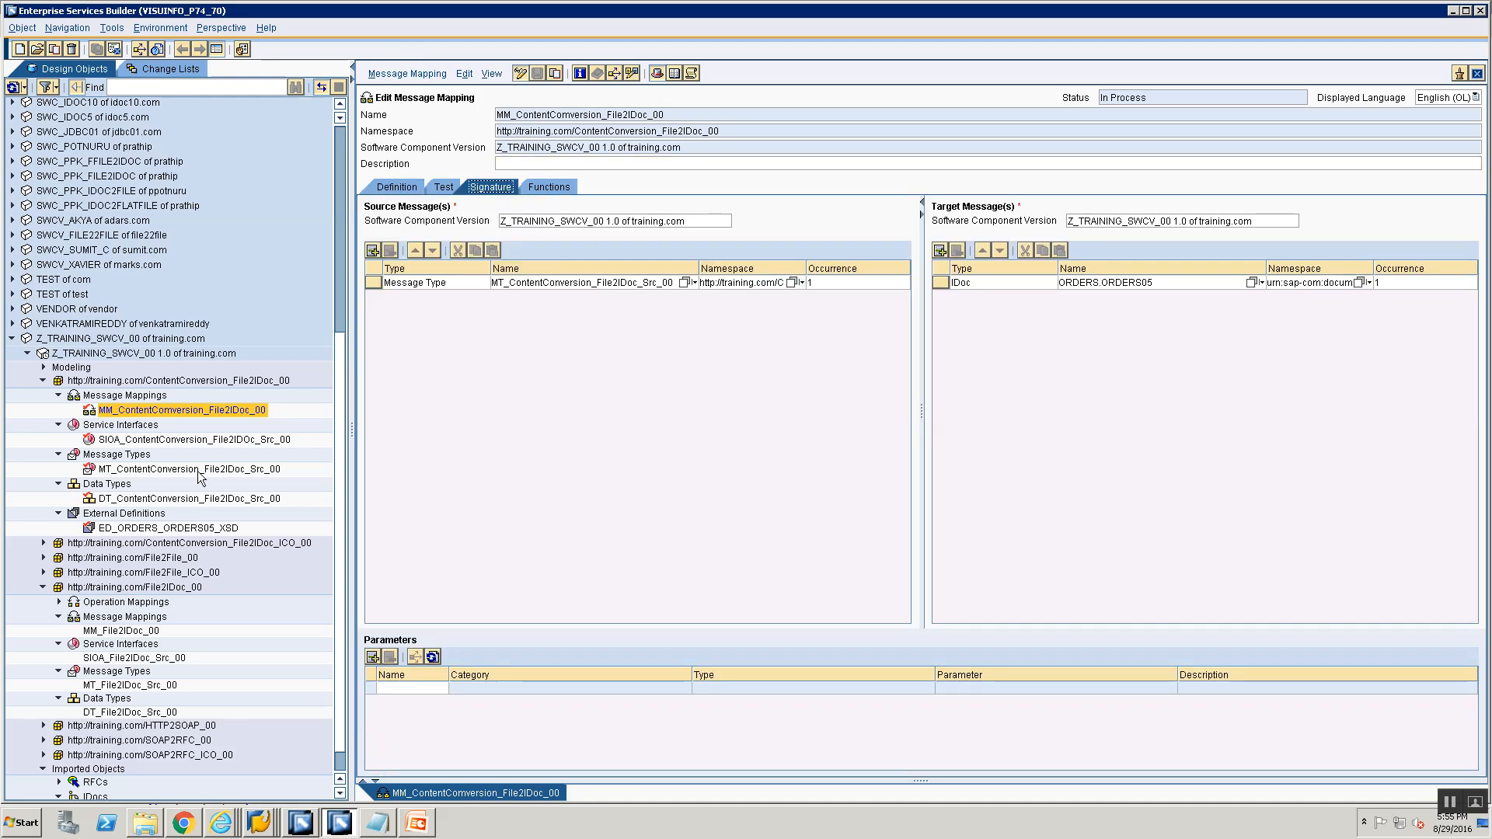
pyautogui.click(147, 529)
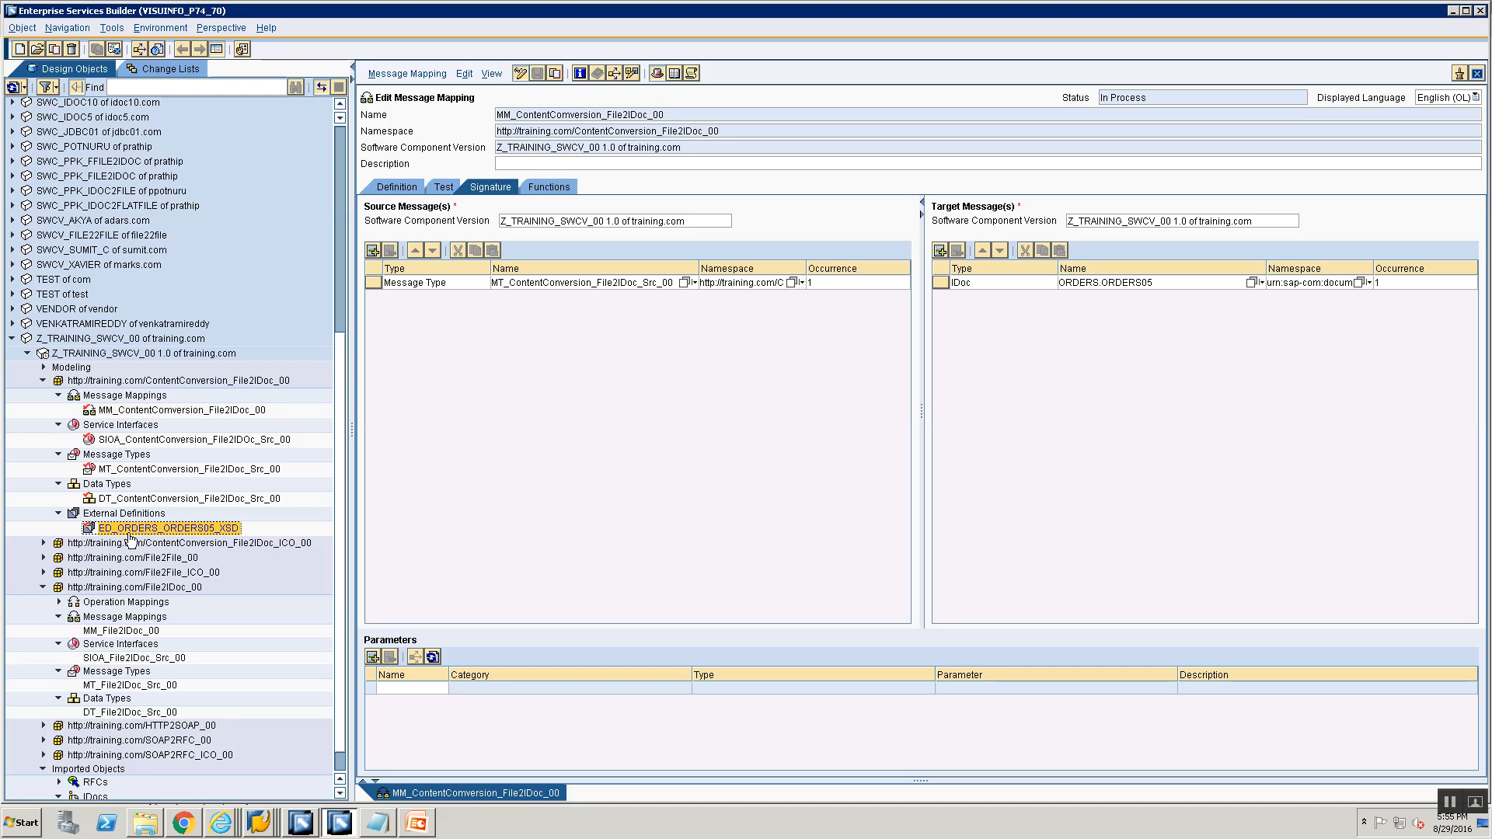
pyautogui.moveTo(126, 534); pyautogui.dragTo(993, 285)
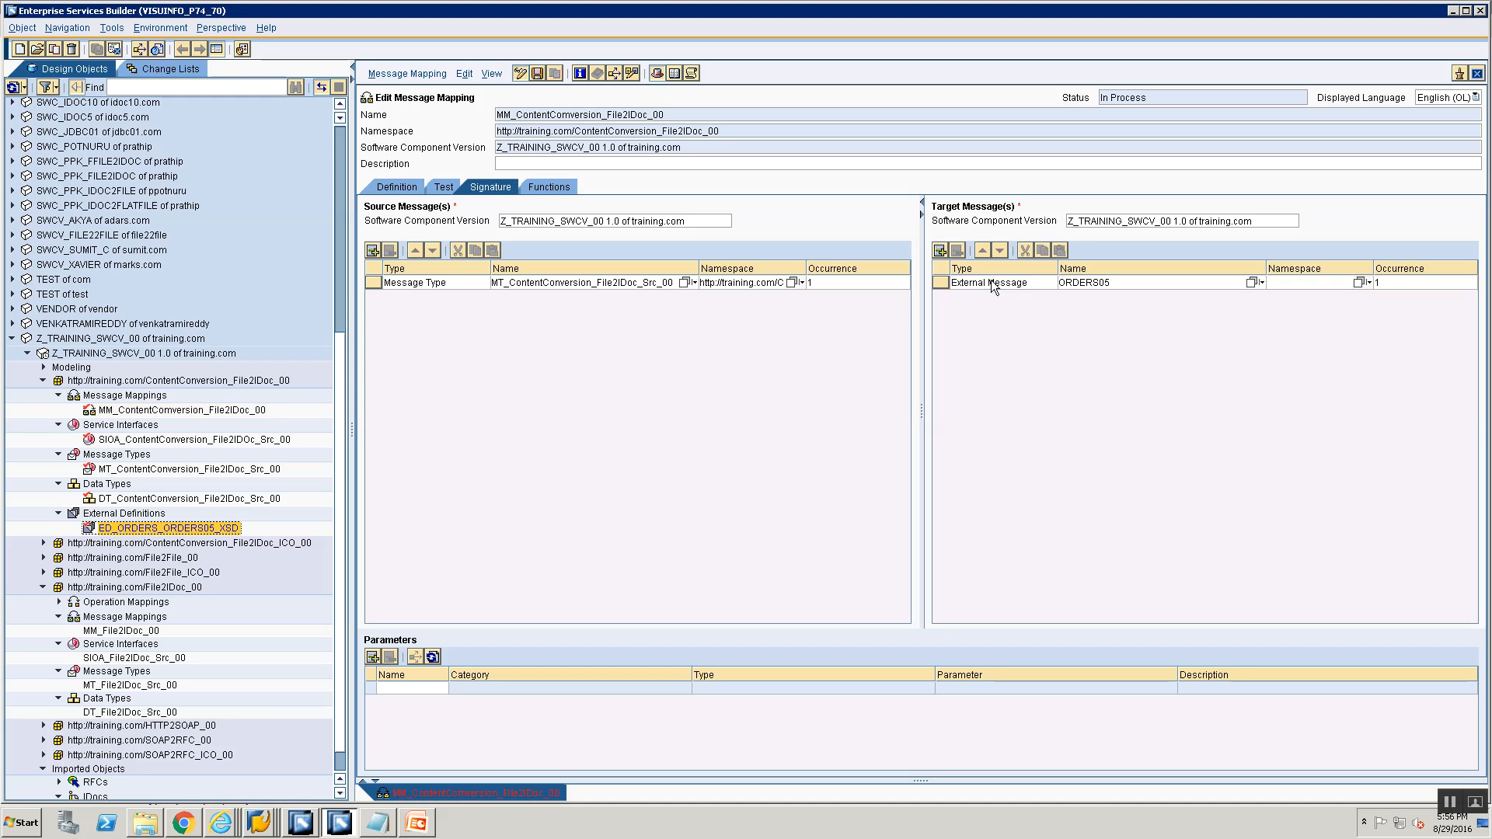
# Map the source recordset node to the target IDOC node in the mapping definition and save the message mapping.
pyautogui.click(378, 189)
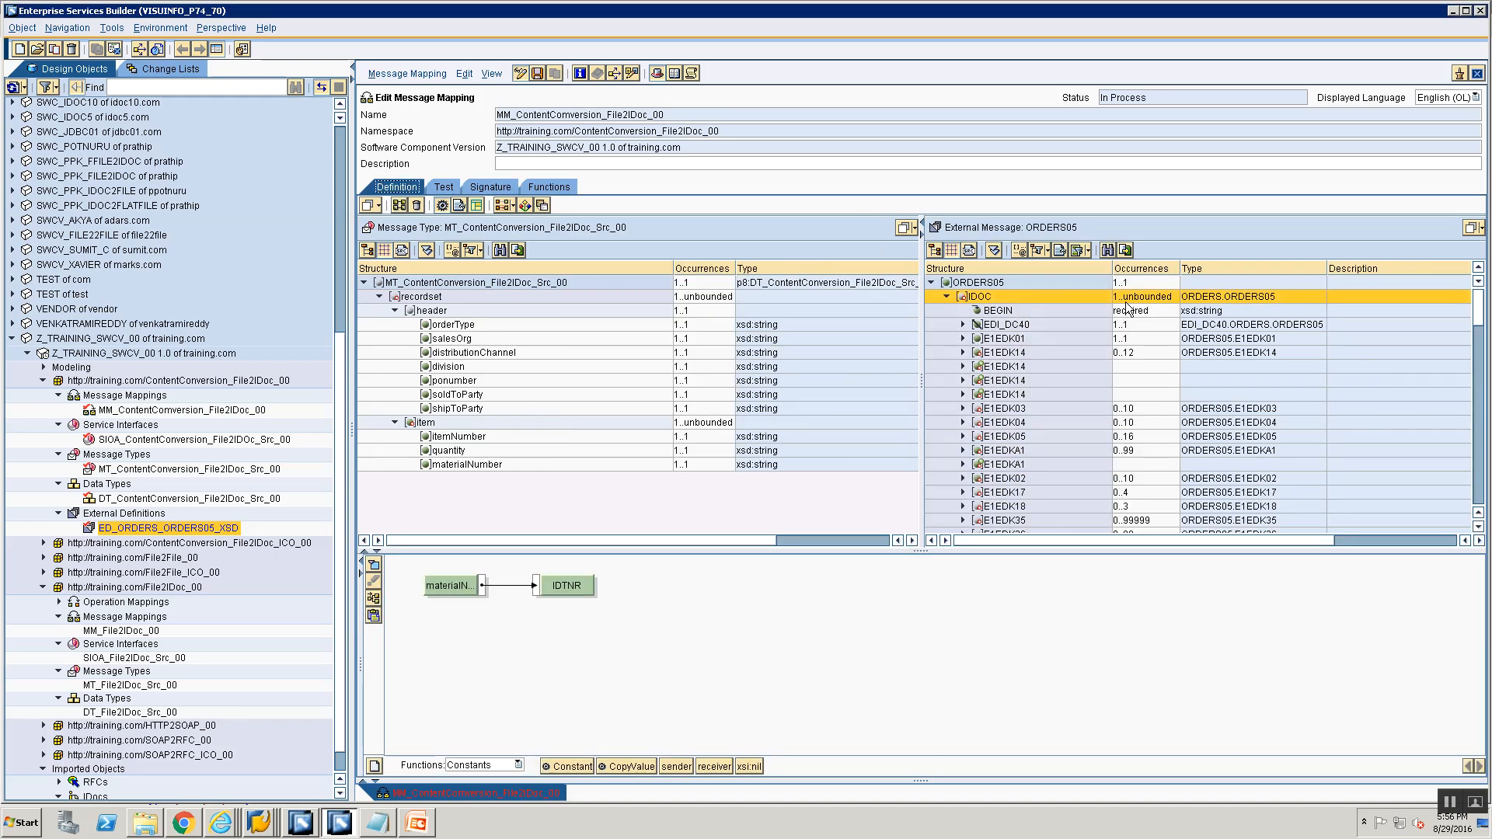
pyautogui.click(418, 298)
pyautogui.moveTo(416, 296); pyautogui.dragTo(967, 282)
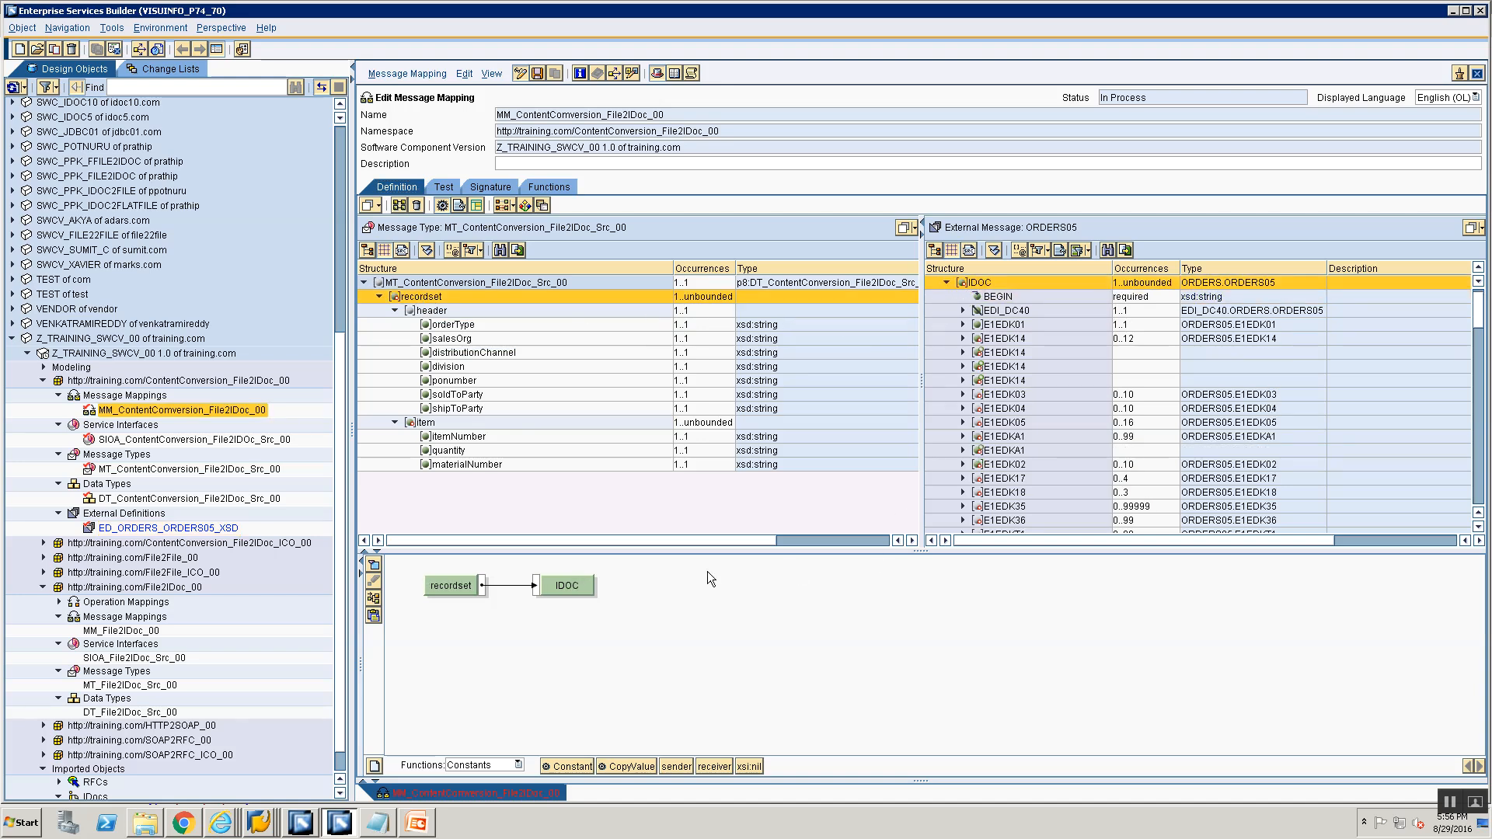
pyautogui.hotkey('ctrl', 's')
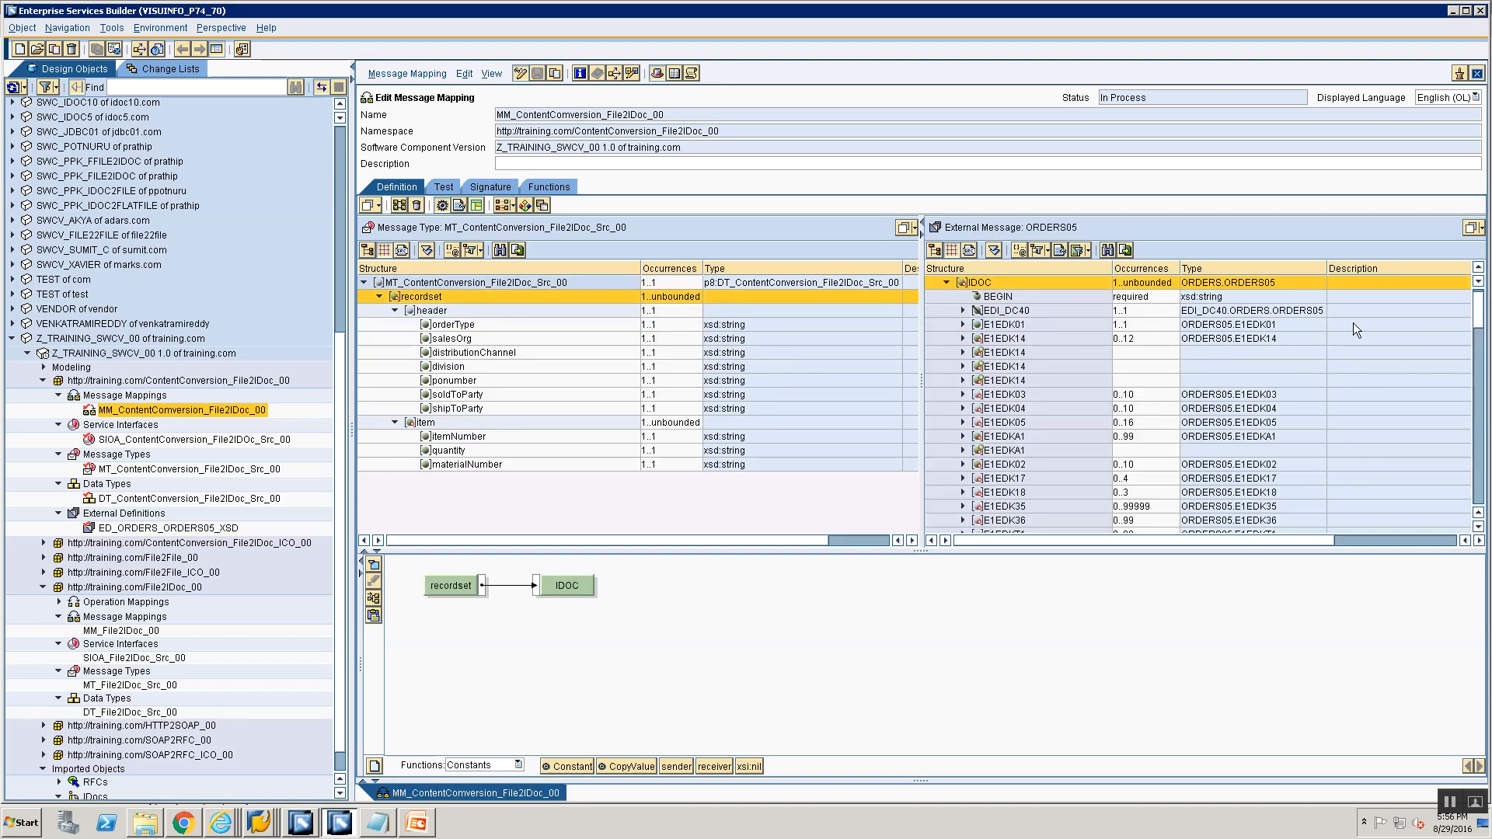
pyautogui.click(1478, 282)
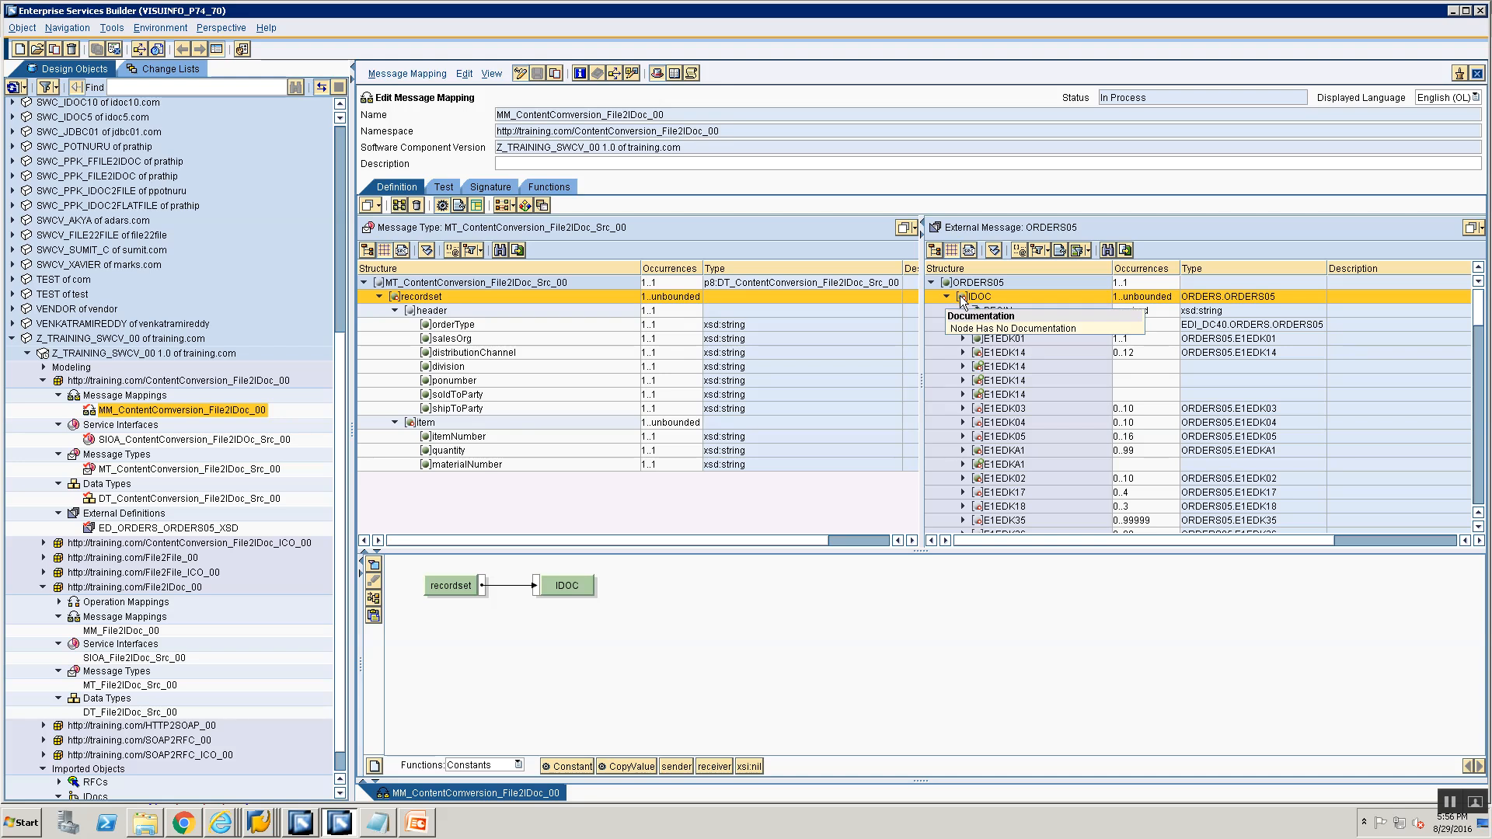
# Create an operation mapping named OM_ContentConversion_File2IDoc_00 in the ContentConversion_File2IDoc_00 namespace.
pyautogui.rightClick(87, 398)
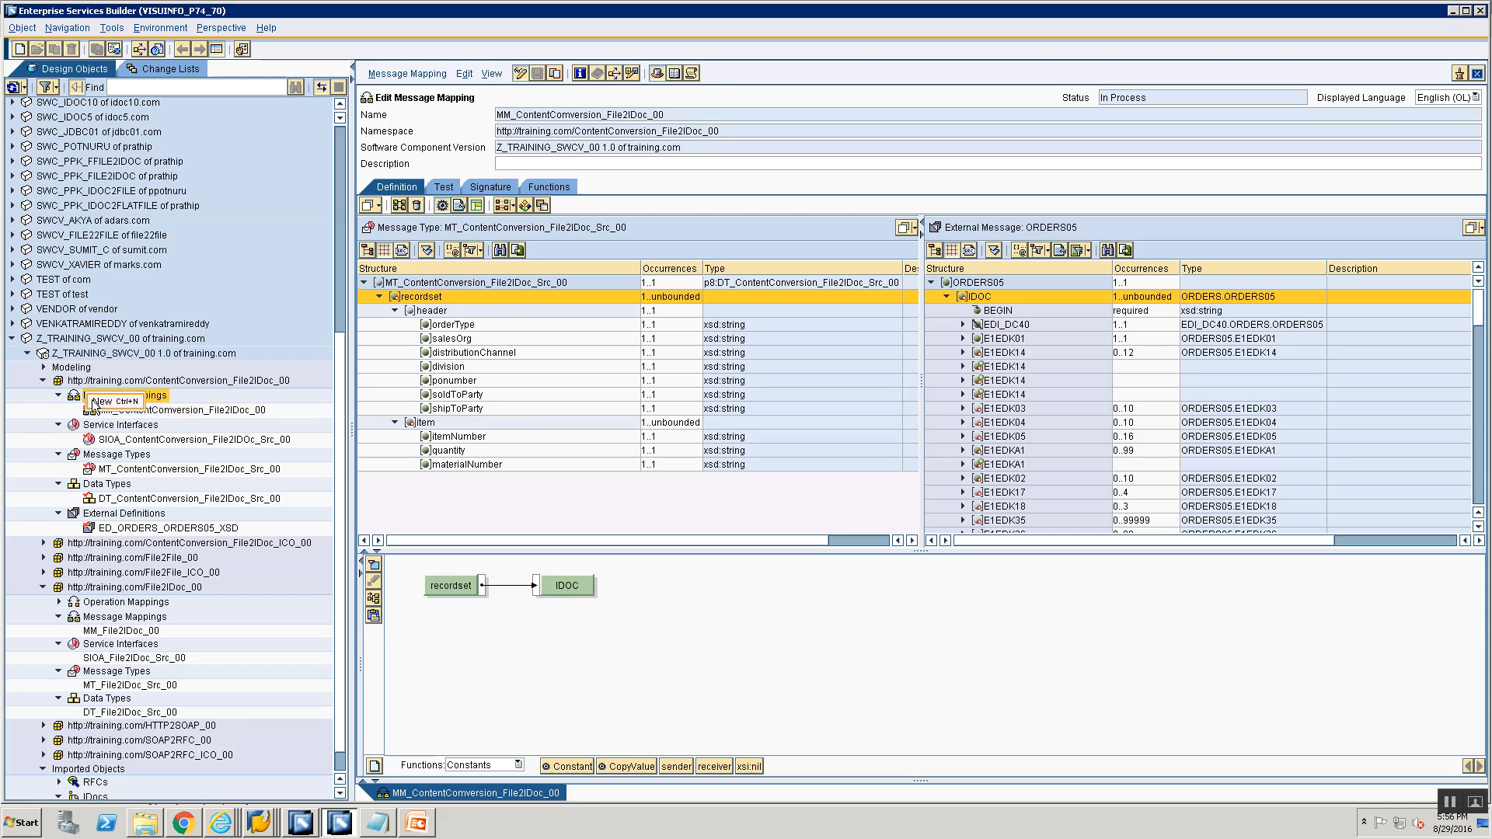
pyautogui.click(108, 402)
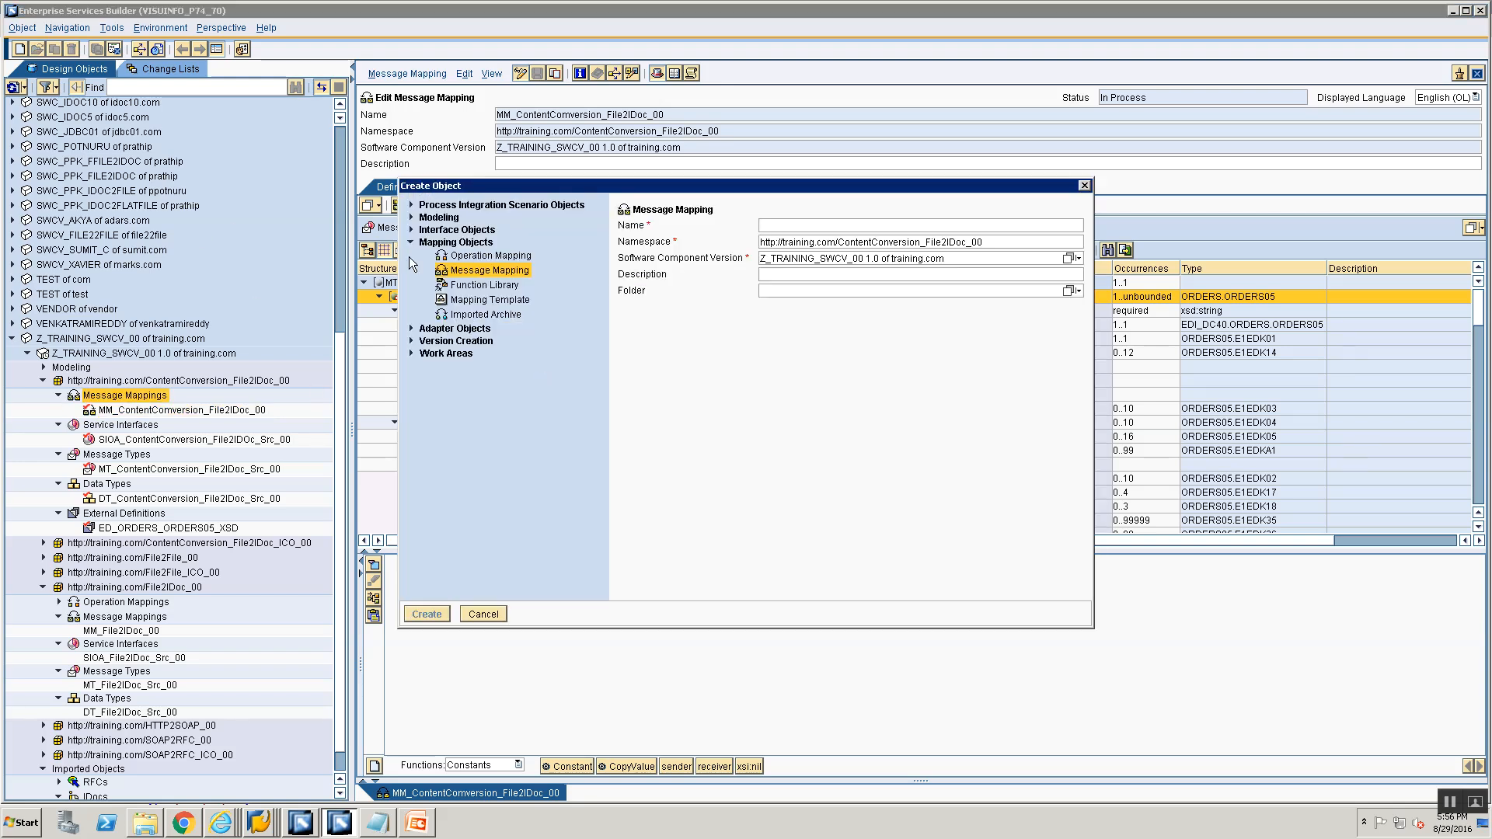
pyautogui.click(485, 256)
pyautogui.write('O')
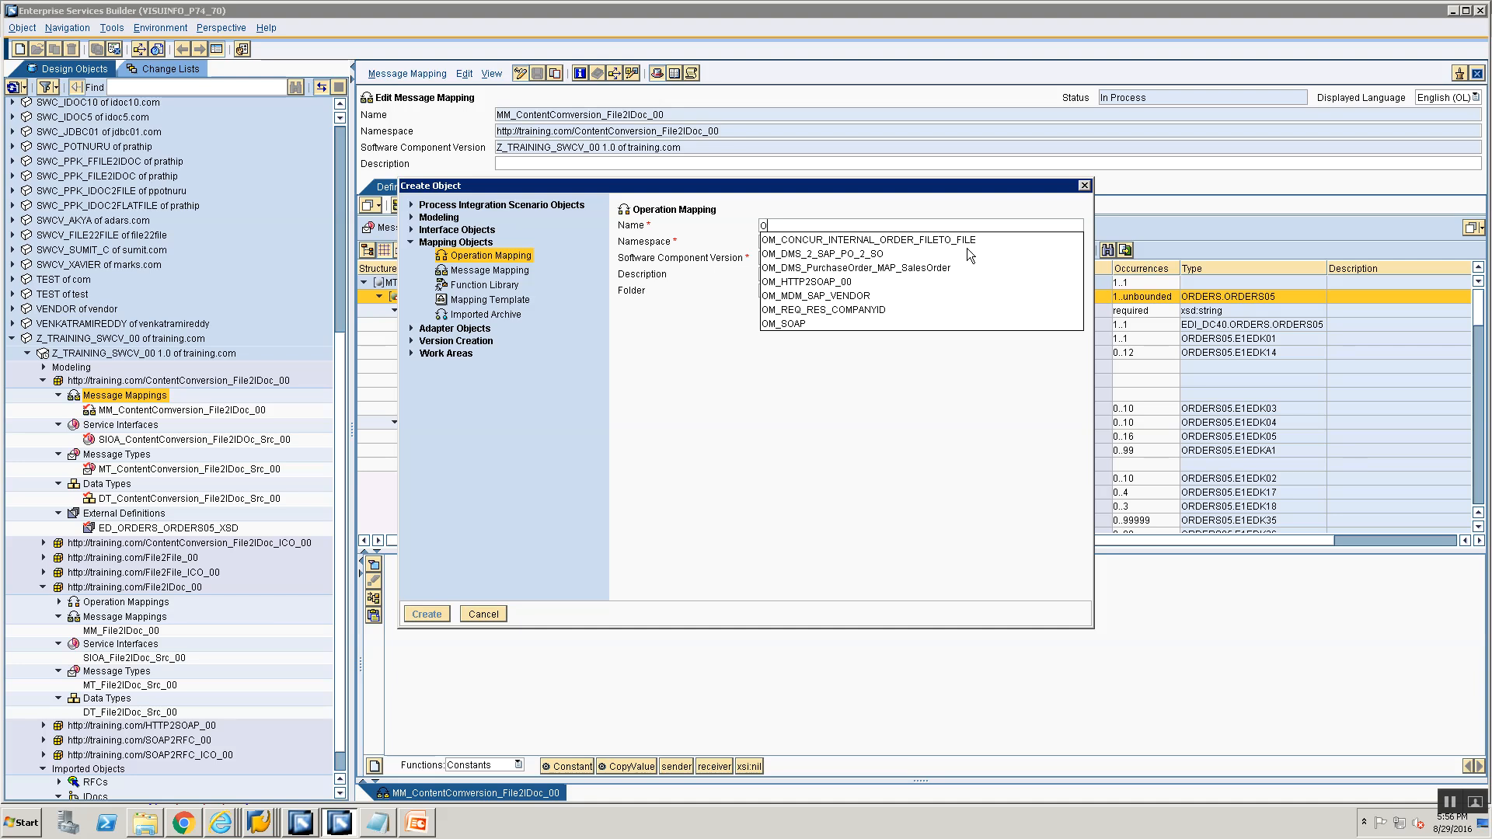
pyautogui.write('M_ContentConversion_File2IDoc_00')
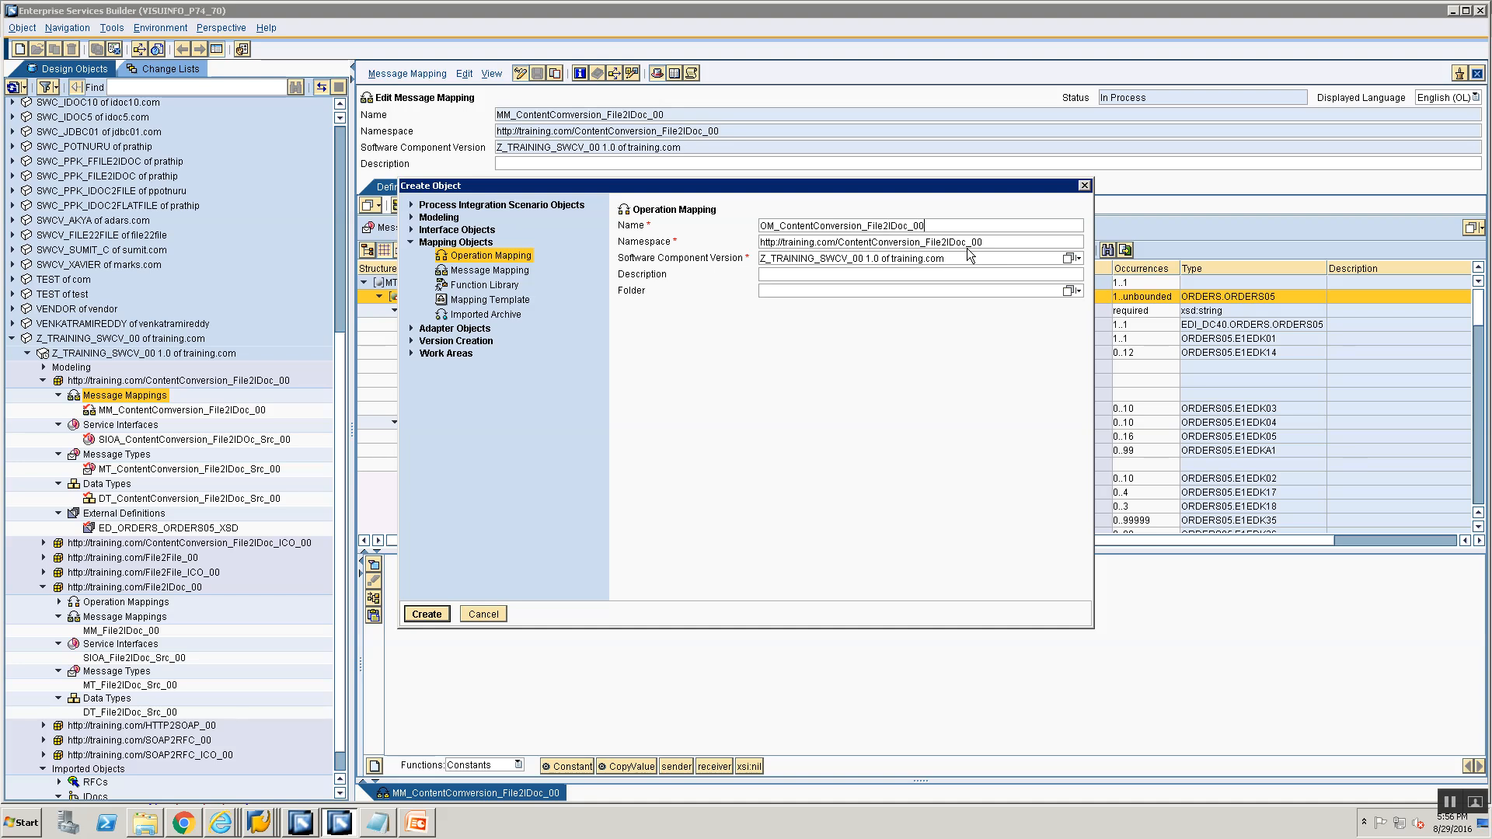
pyautogui.press('Return')
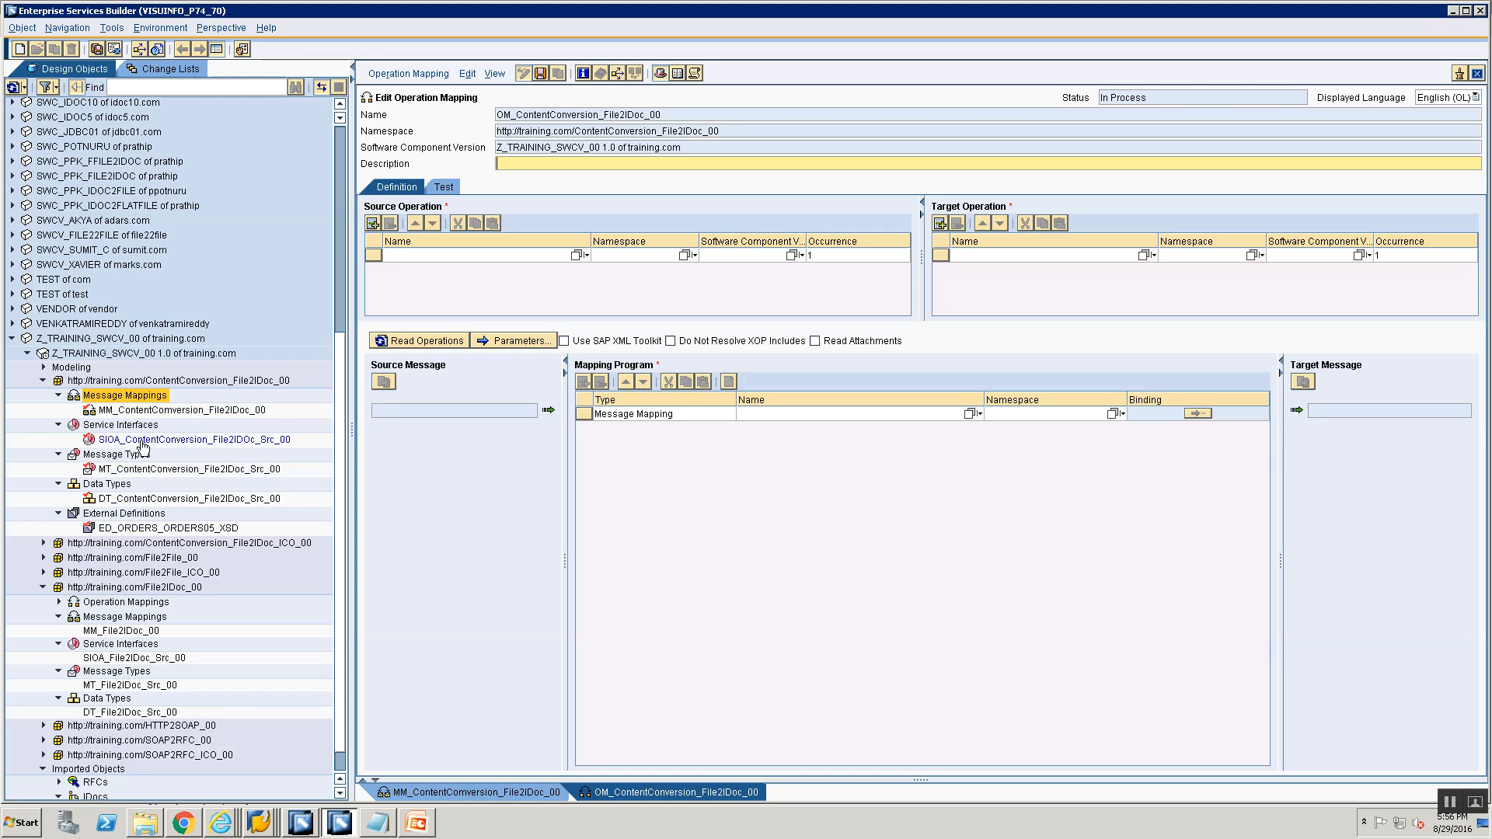
# Assign SIOA_ContentConversion_File2IDOc_Src_00 as source operation and the imported IDoc ORDERS.ORDERS05 as target operation, and read the operations.
pyautogui.moveTo(143, 443); pyautogui.dragTo(482, 260)
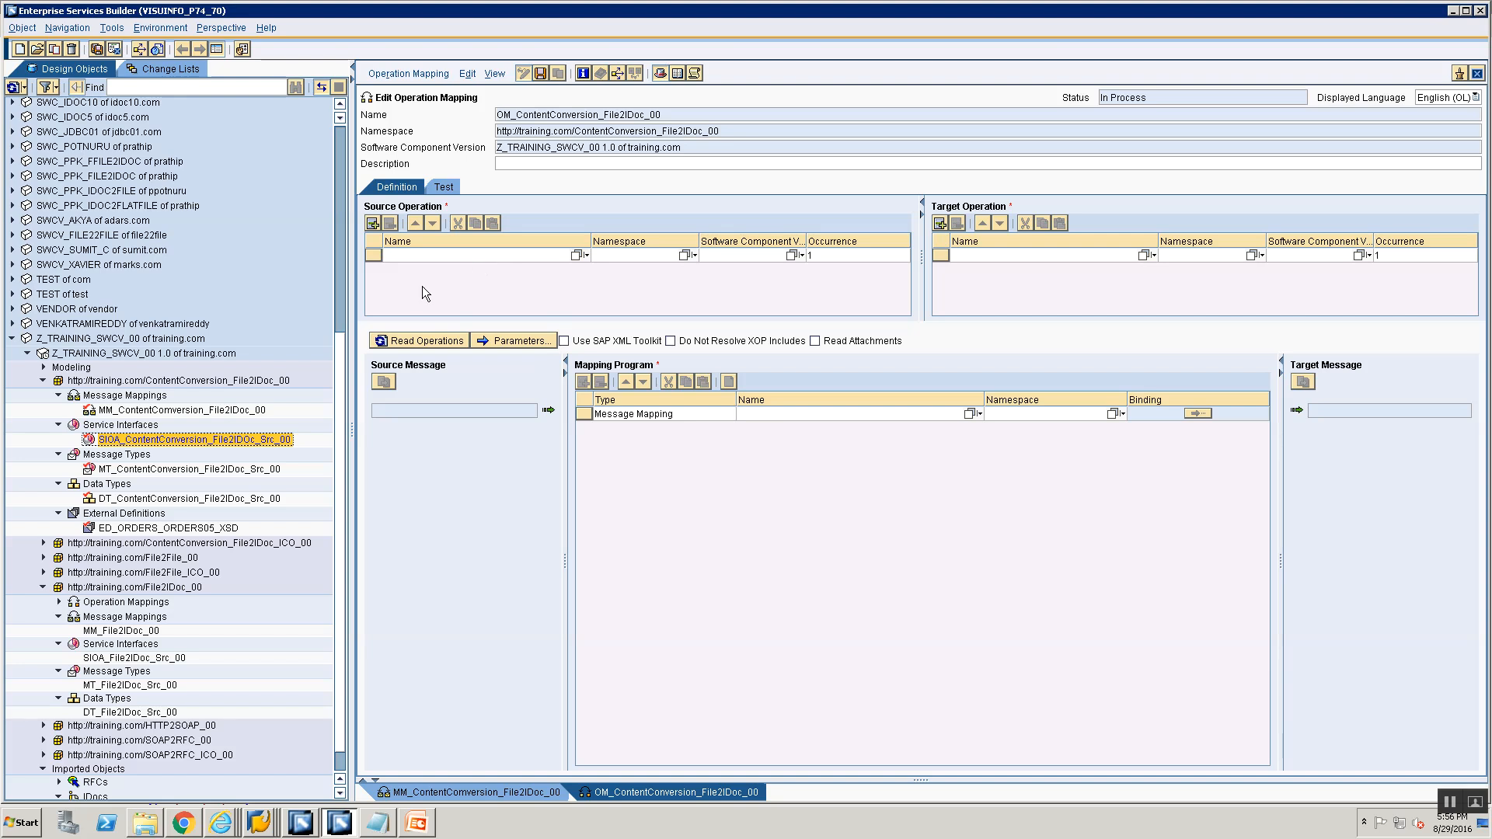
pyautogui.scroll(-1, 218, 477)
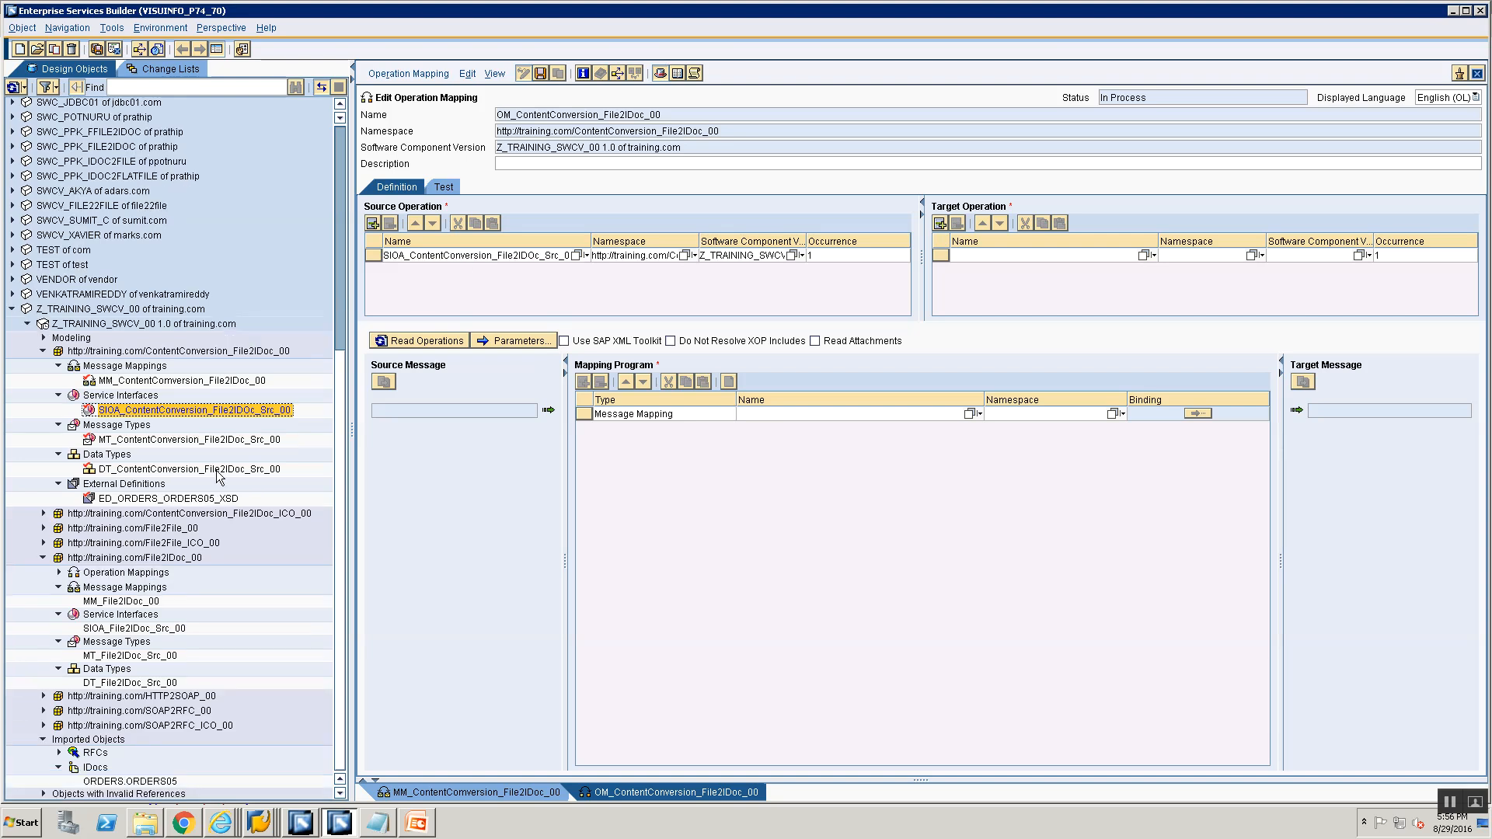
pyautogui.click(113, 783)
pyautogui.moveTo(111, 787); pyautogui.dragTo(1070, 264)
pyautogui.click(410, 341)
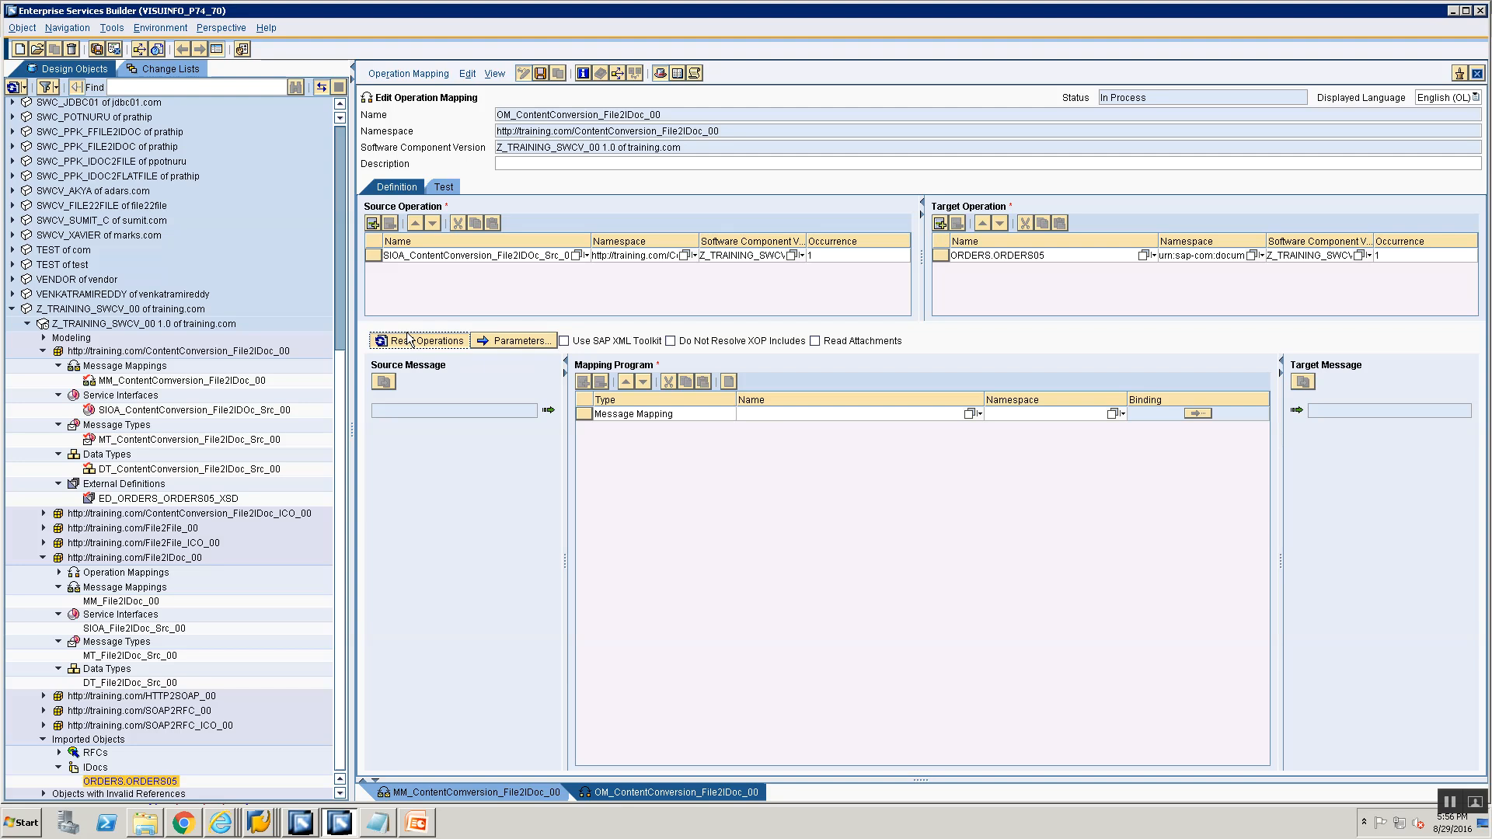
# Assign message mapping MM_ContentComversion_File2IDoc_00 as the mapping program, searching for it with the target message criterion set to - Any -.
pyautogui.click(970, 413)
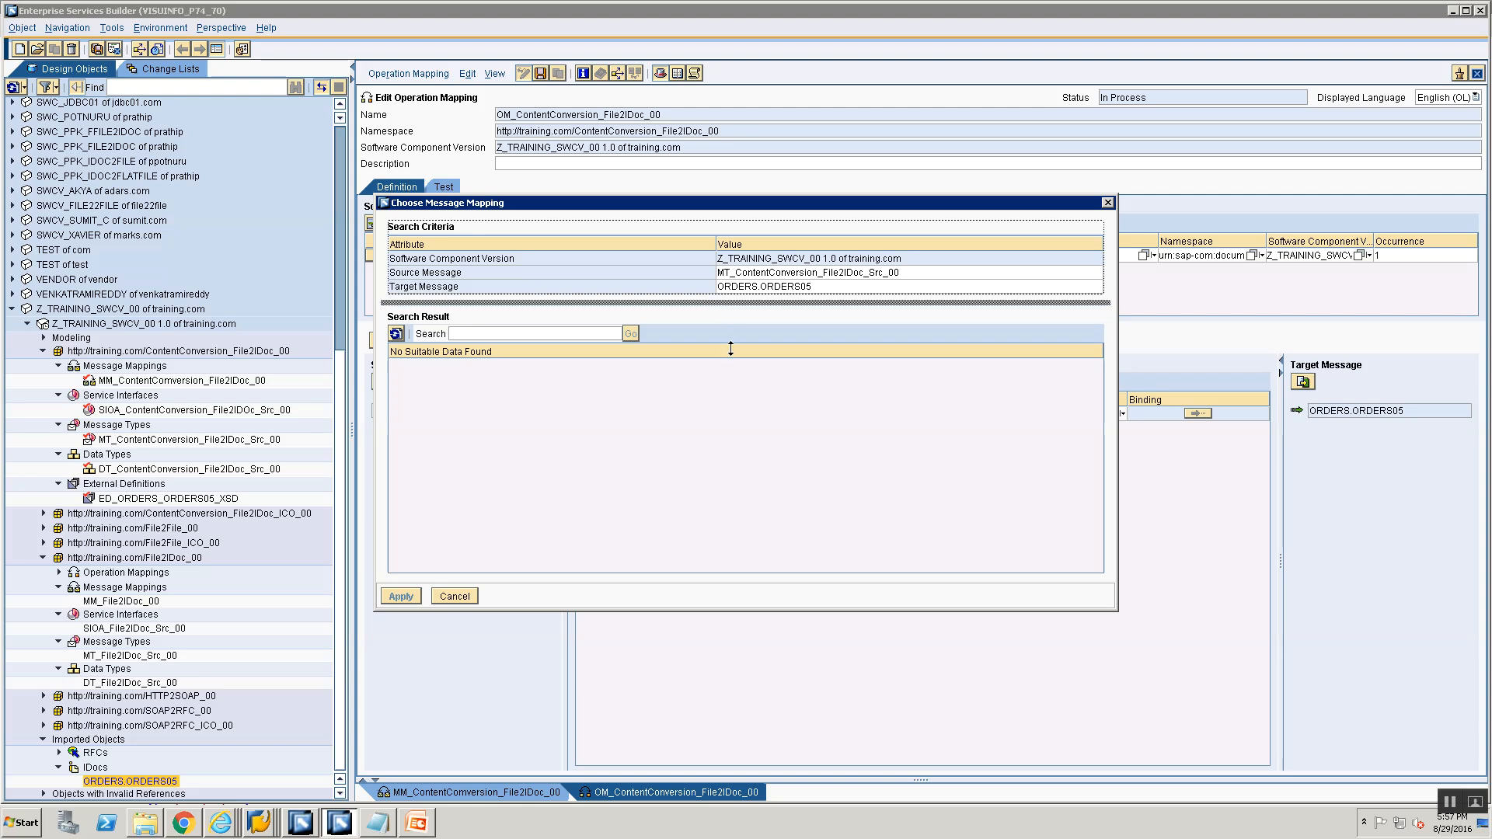
pyautogui.moveTo(724, 309); pyautogui.dragTo(735, 356)
pyautogui.click(741, 288)
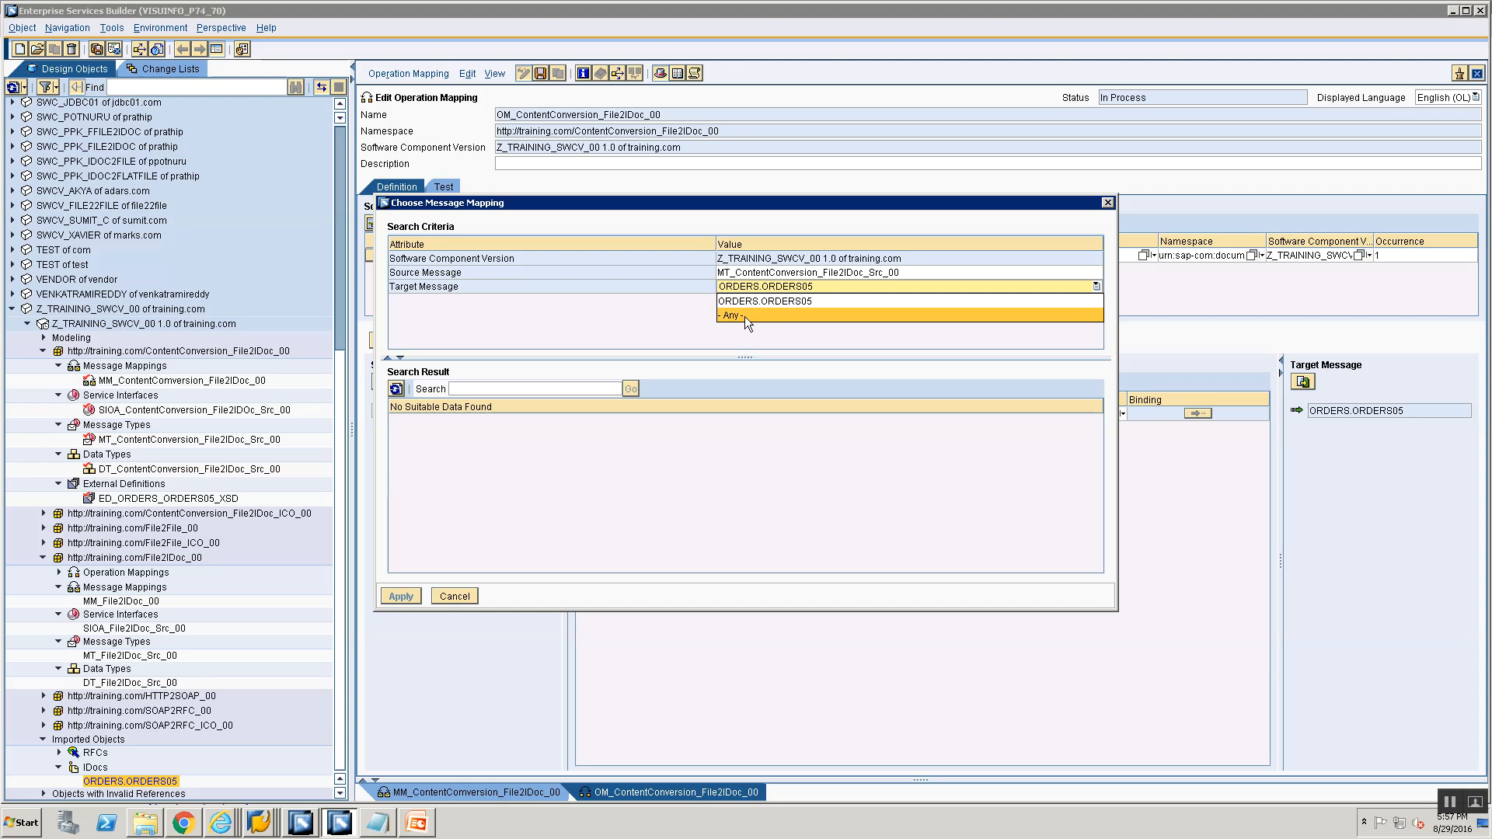
pyautogui.click(746, 319)
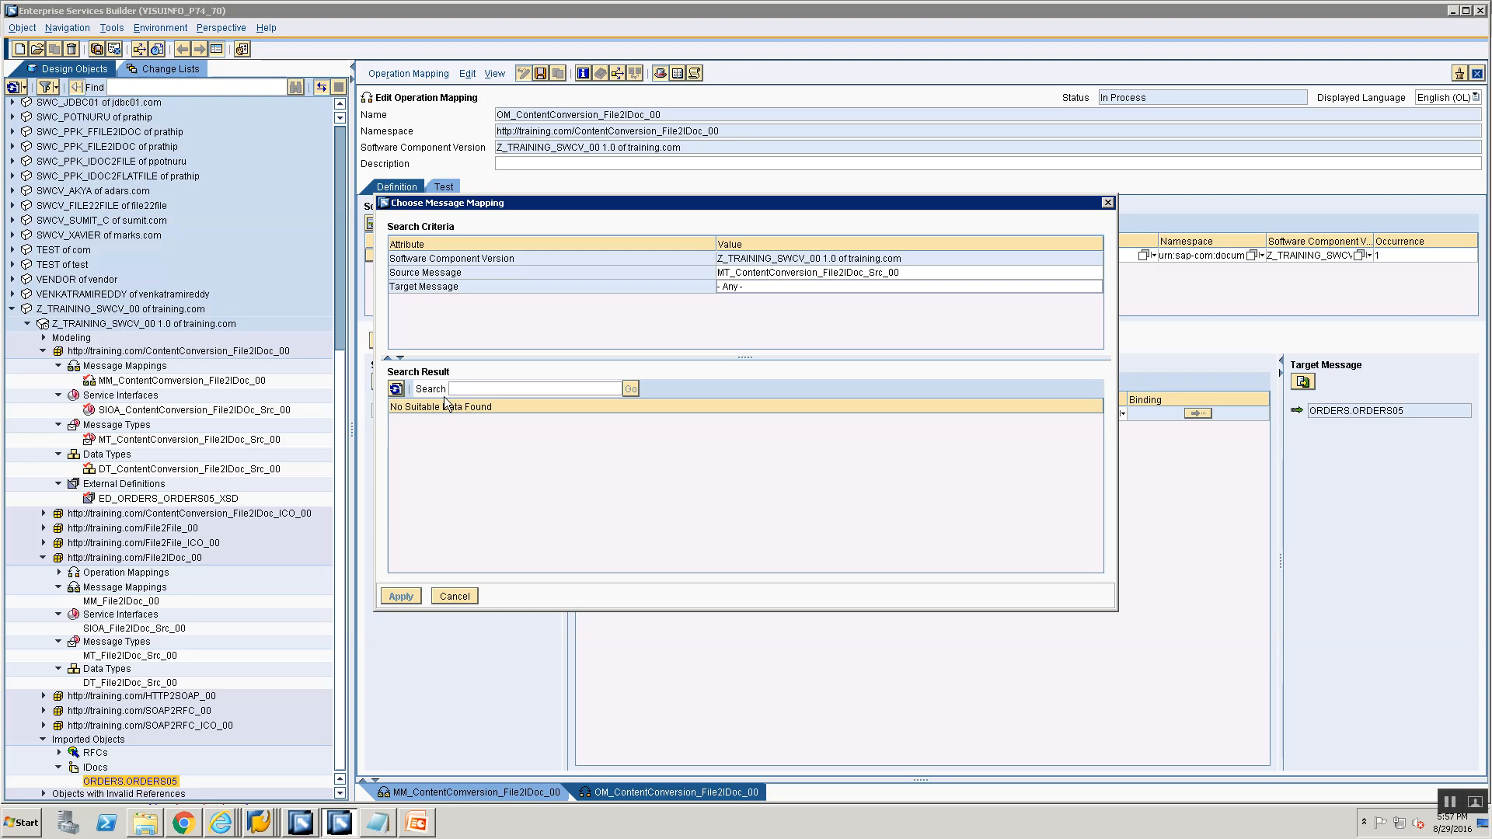
pyautogui.click(396, 388)
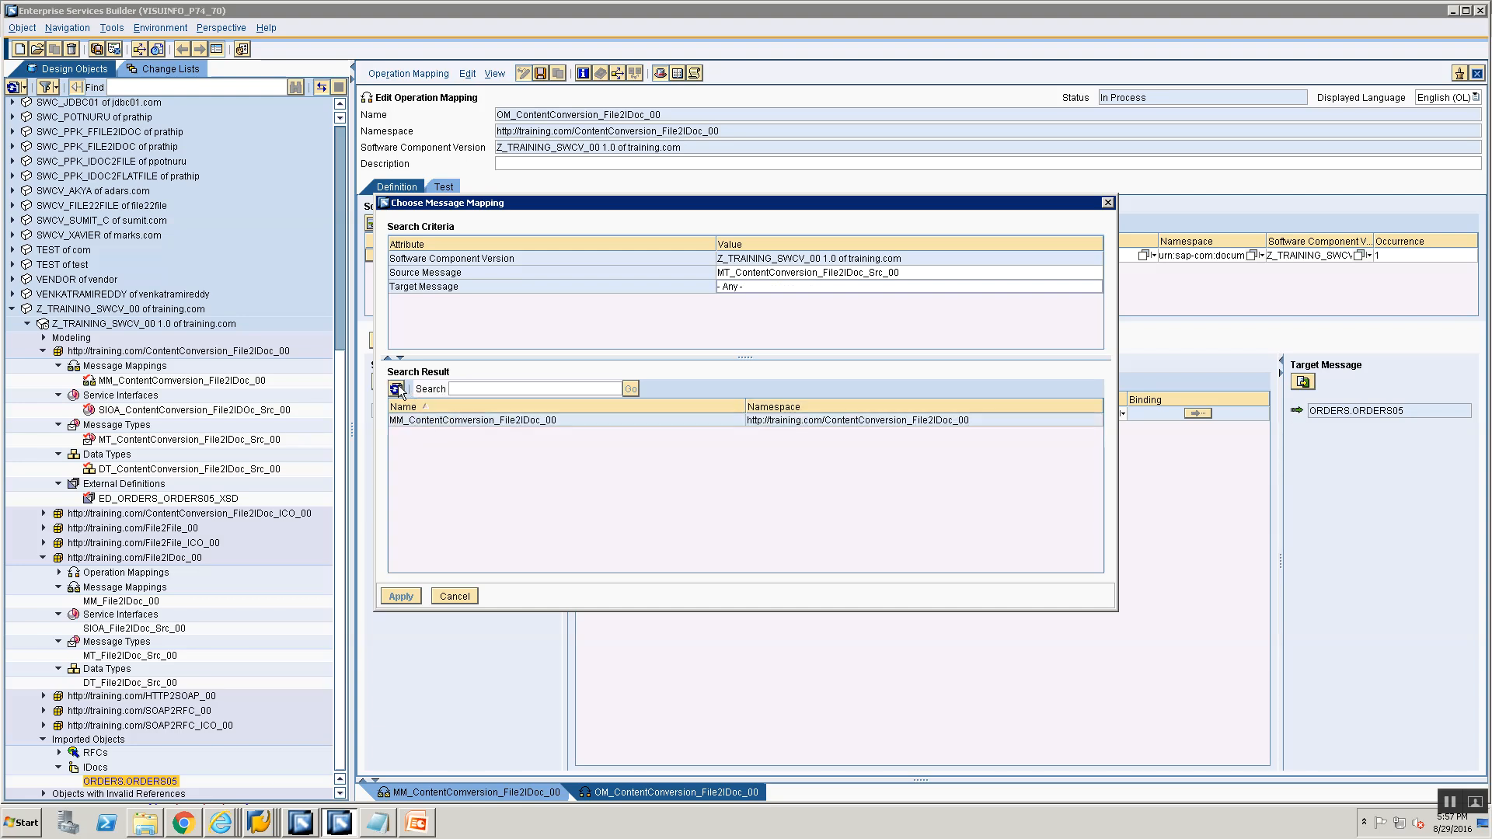
pyautogui.click(452, 421)
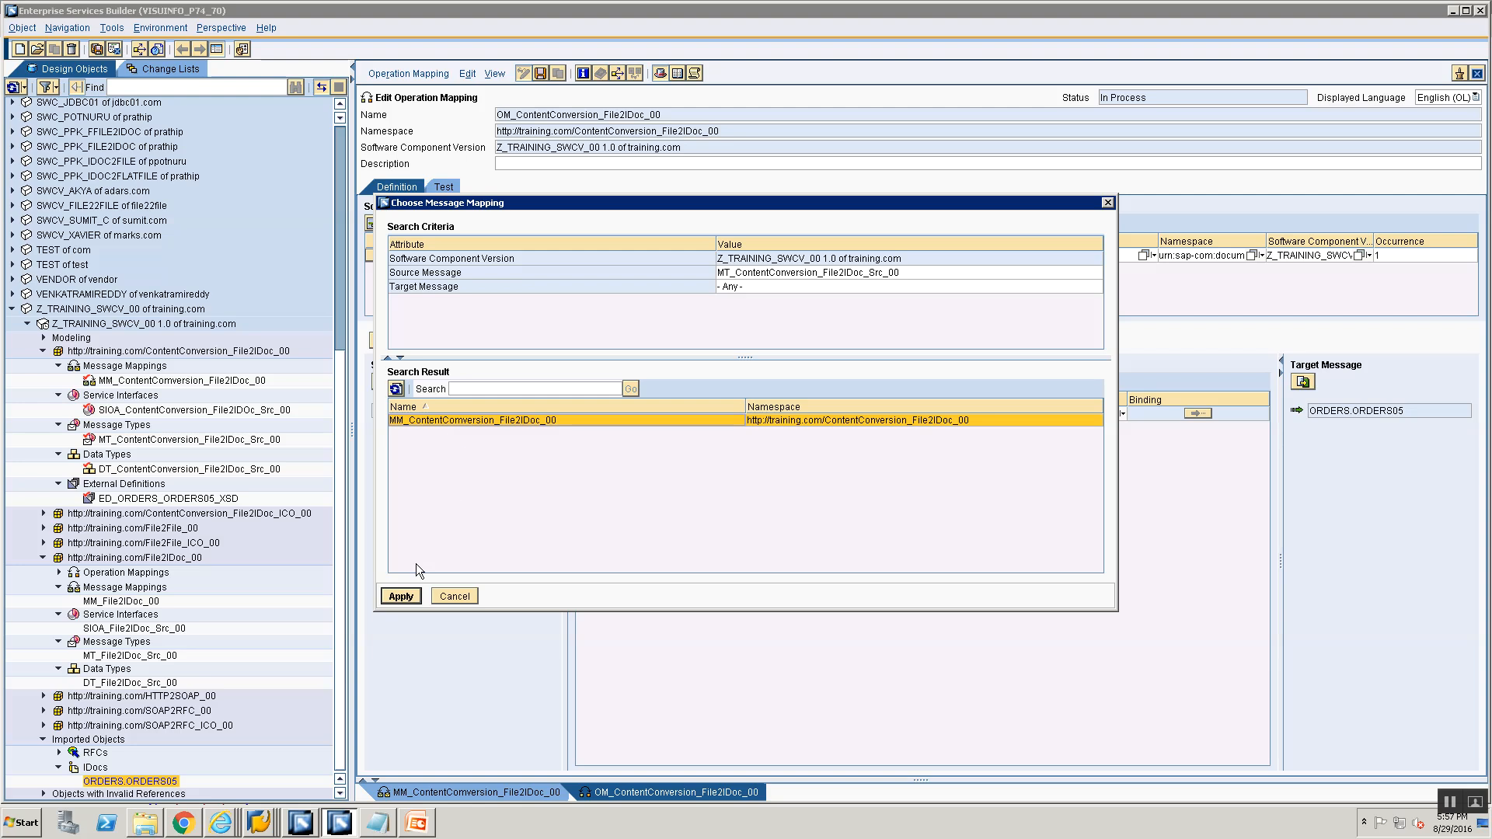
pyautogui.click(731, 288)
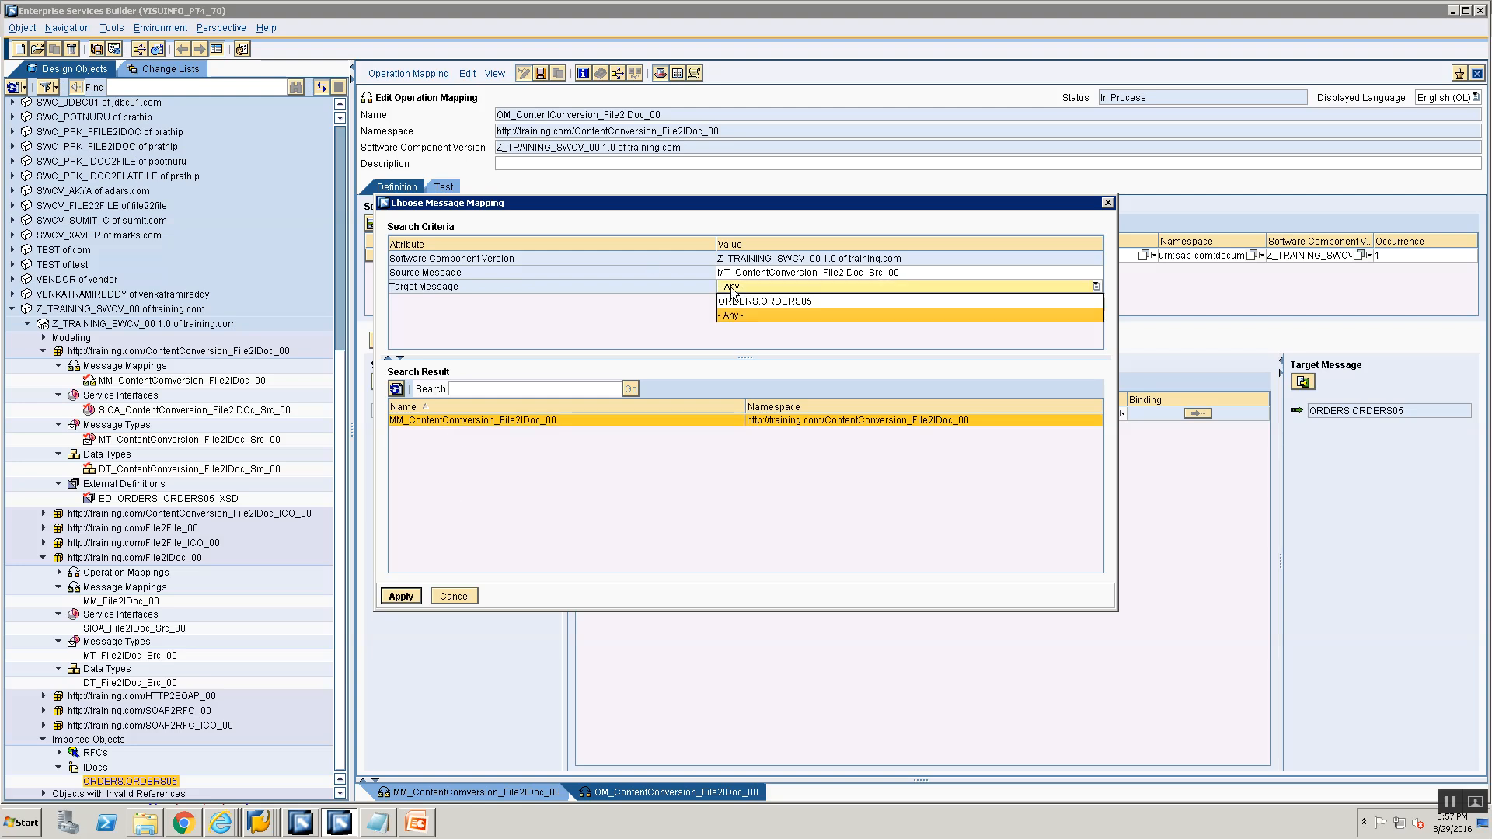
pyautogui.click(734, 315)
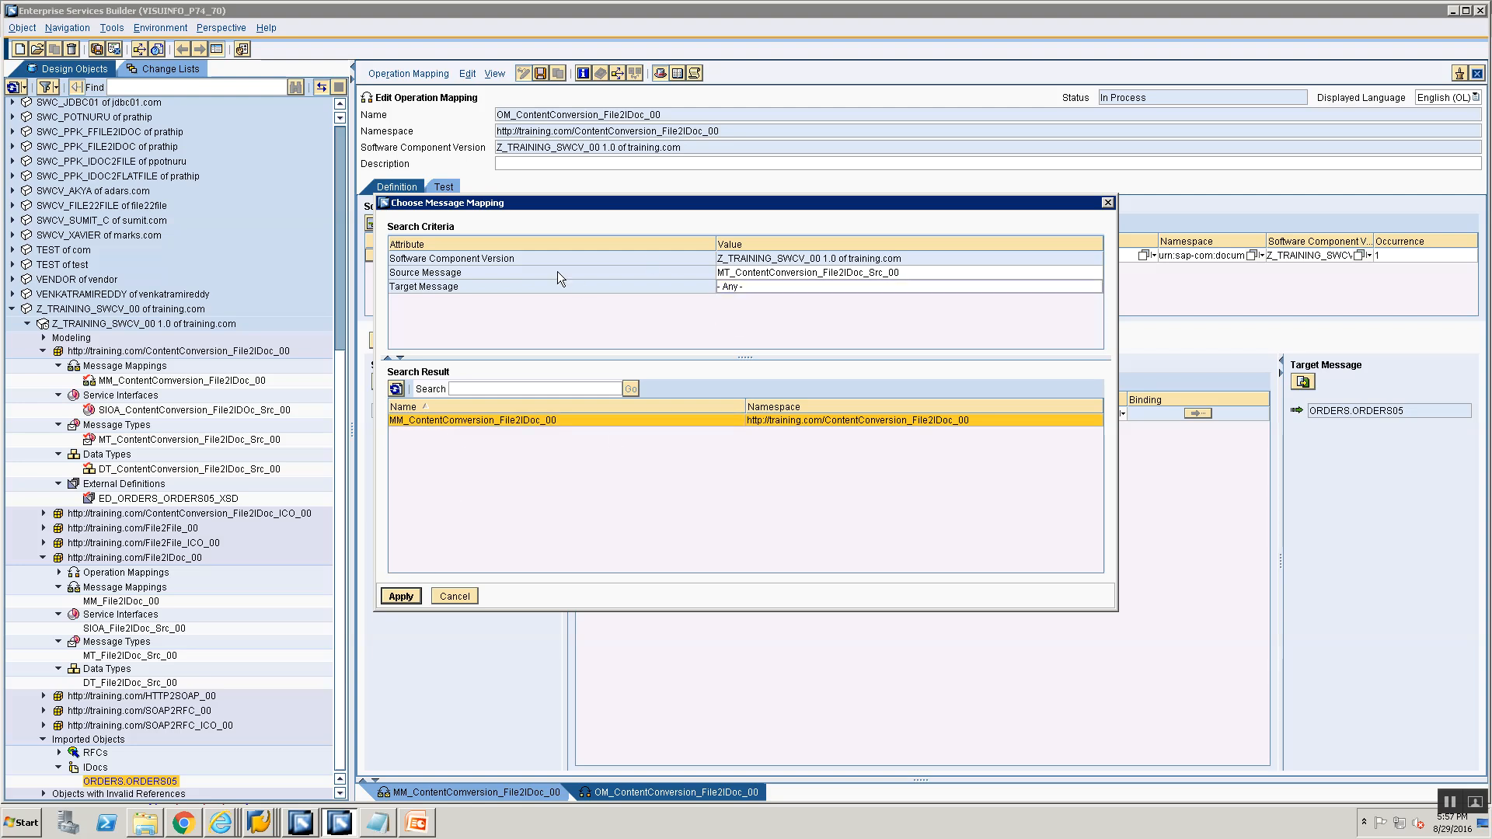
pyautogui.click(402, 596)
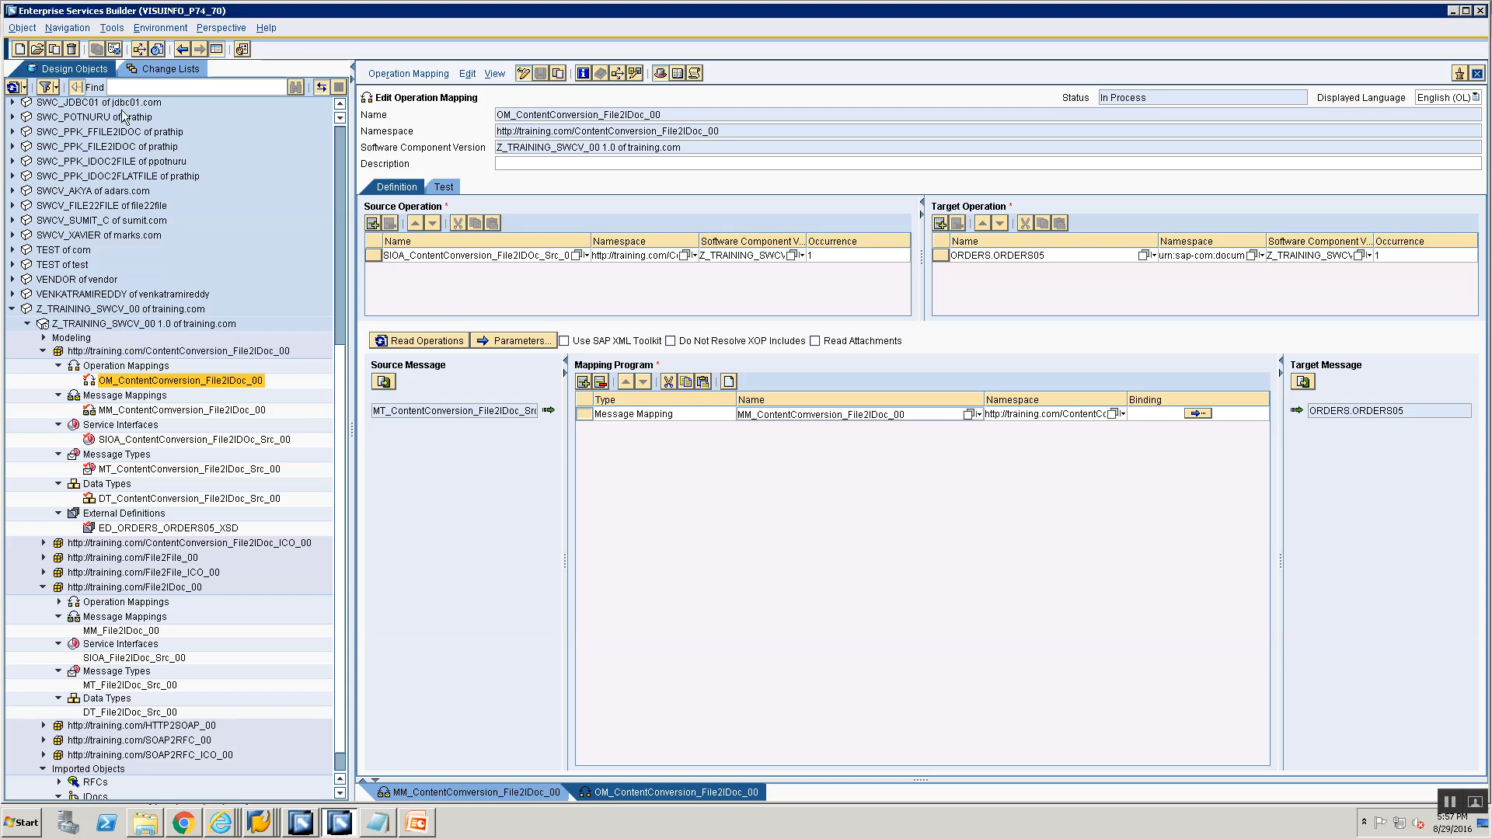
# Show the open change lists and select the standard change list under Z_TRAINING_SWCV_00 1.0 of training.com.
pyautogui.click(152, 75)
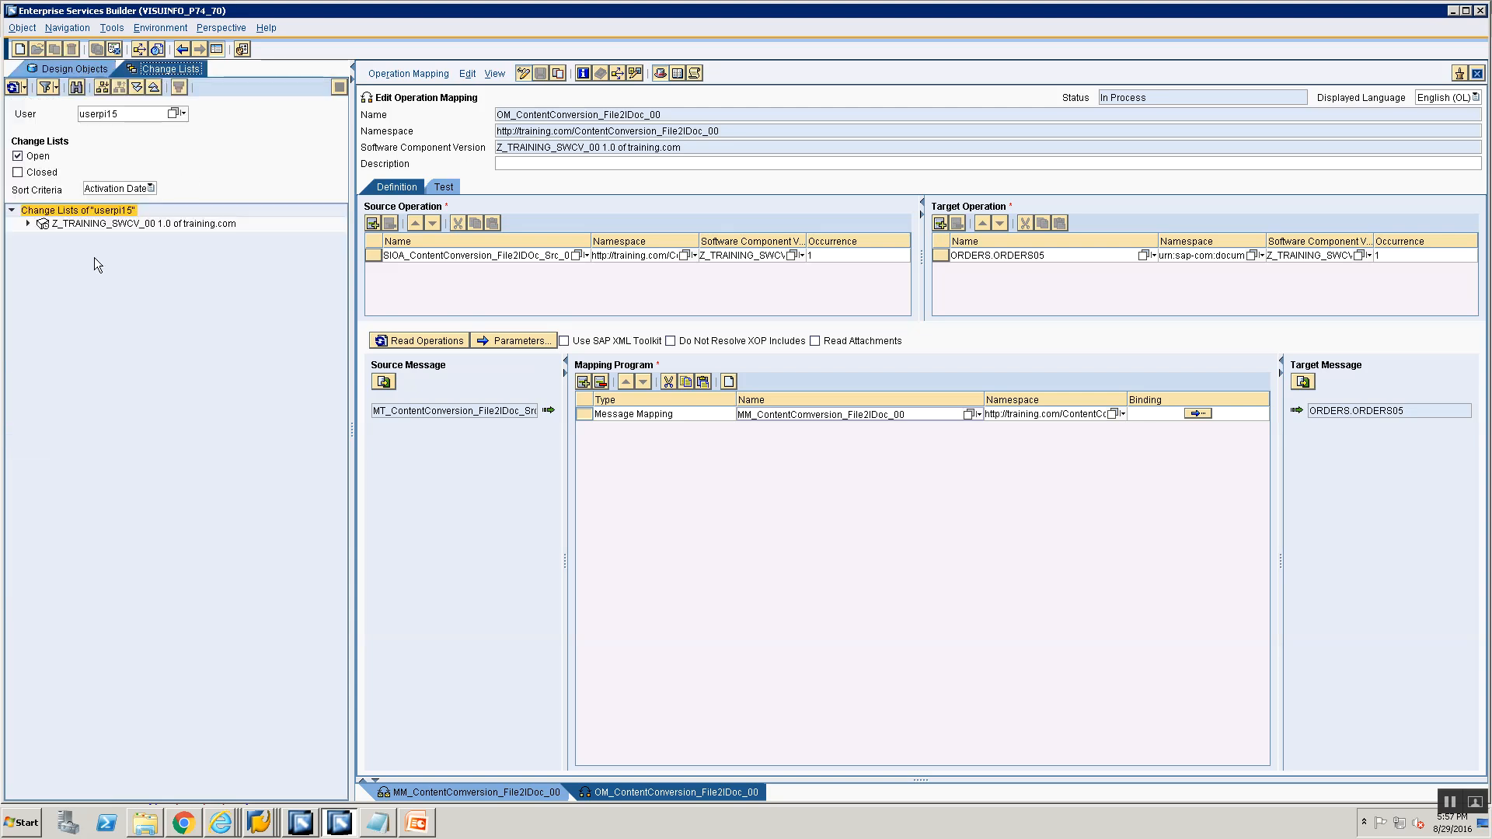
pyautogui.click(29, 224)
pyautogui.click(106, 240)
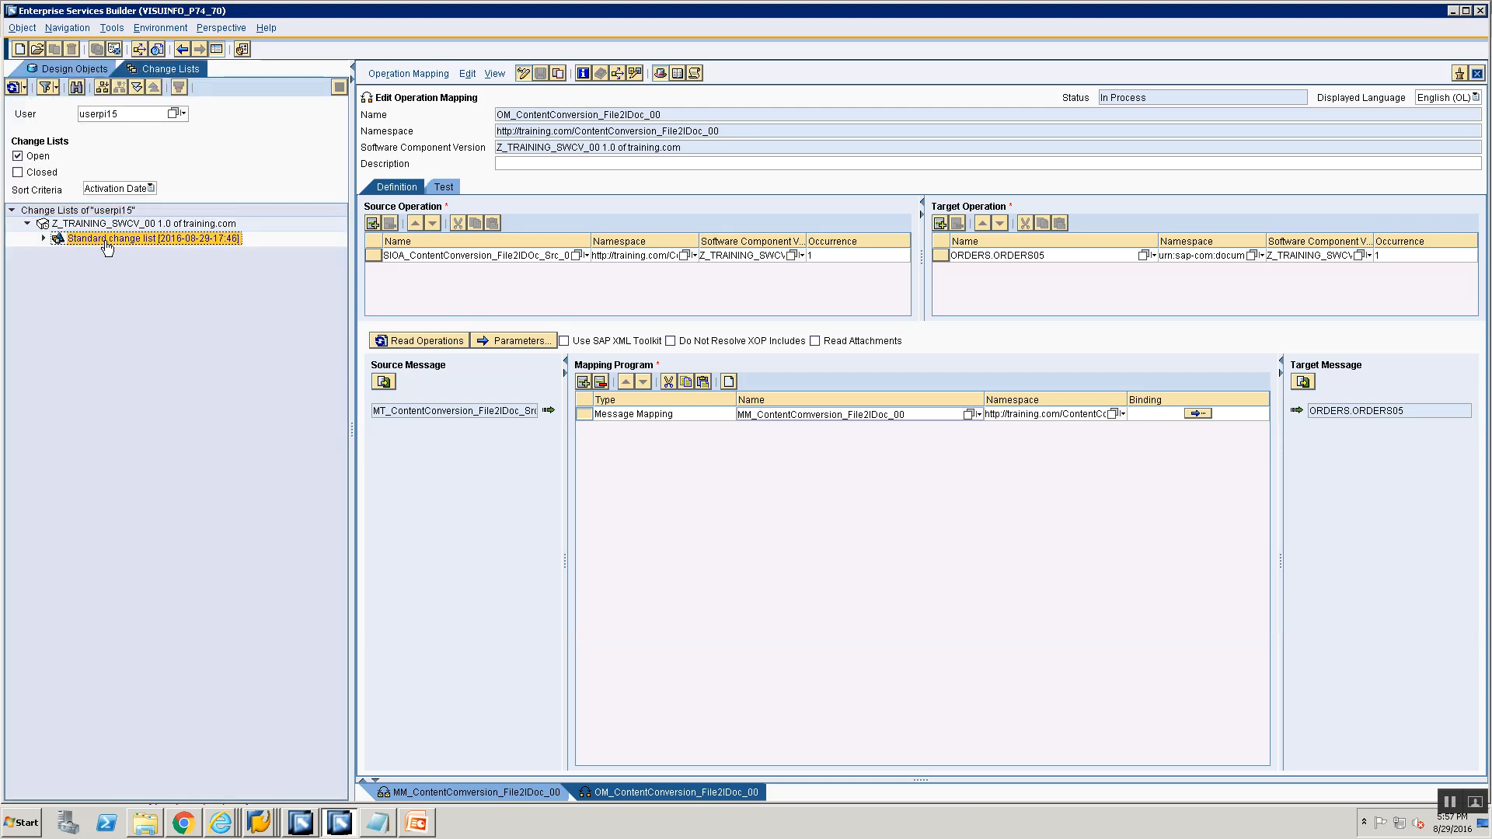
pyautogui.rightClick(106, 247)
pyautogui.click(166, 267)
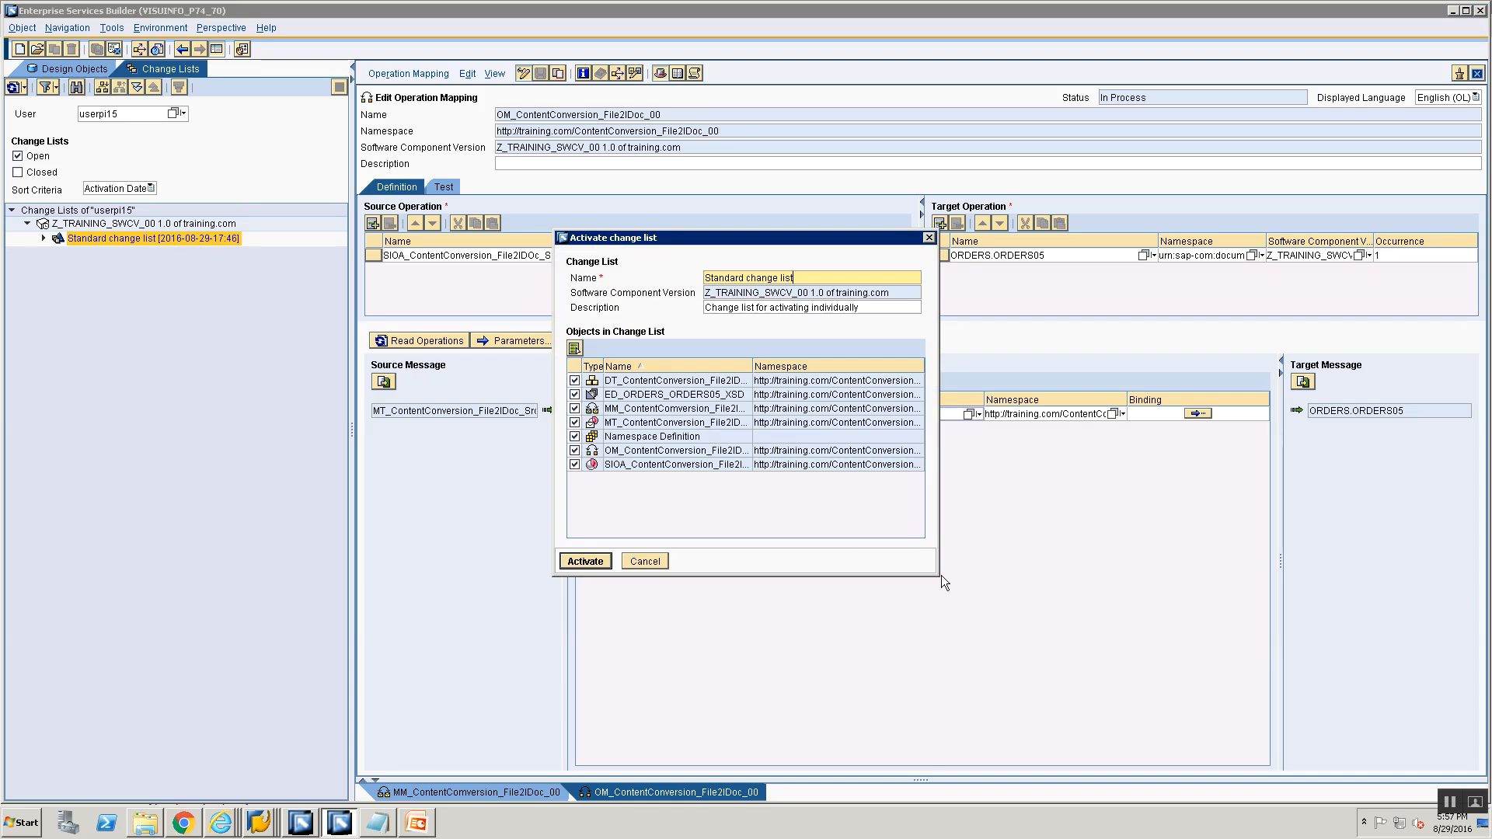
pyautogui.moveTo(940, 575); pyautogui.dragTo(1123, 670)
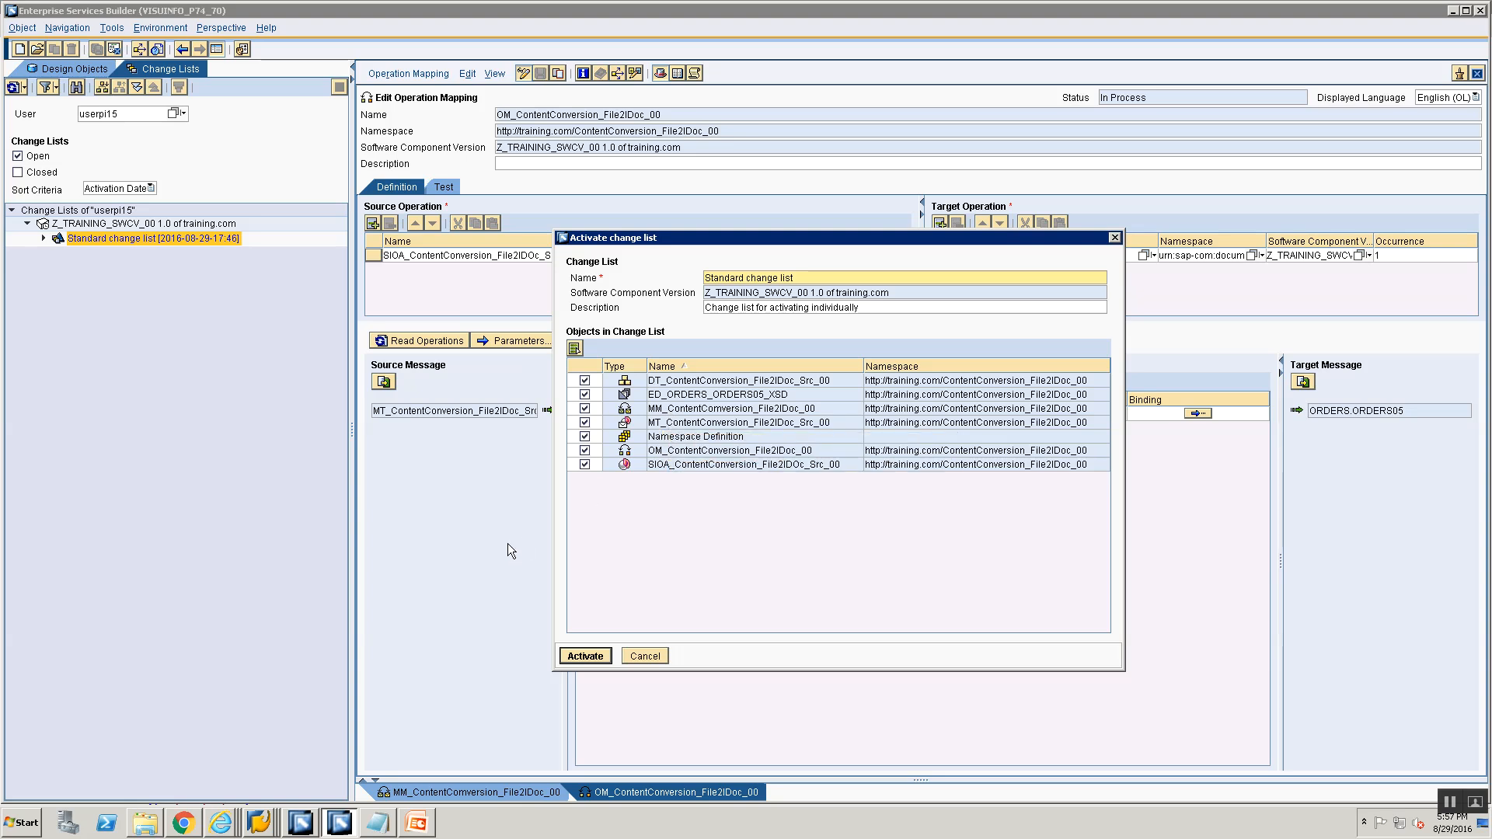
pyautogui.click(391, 821)
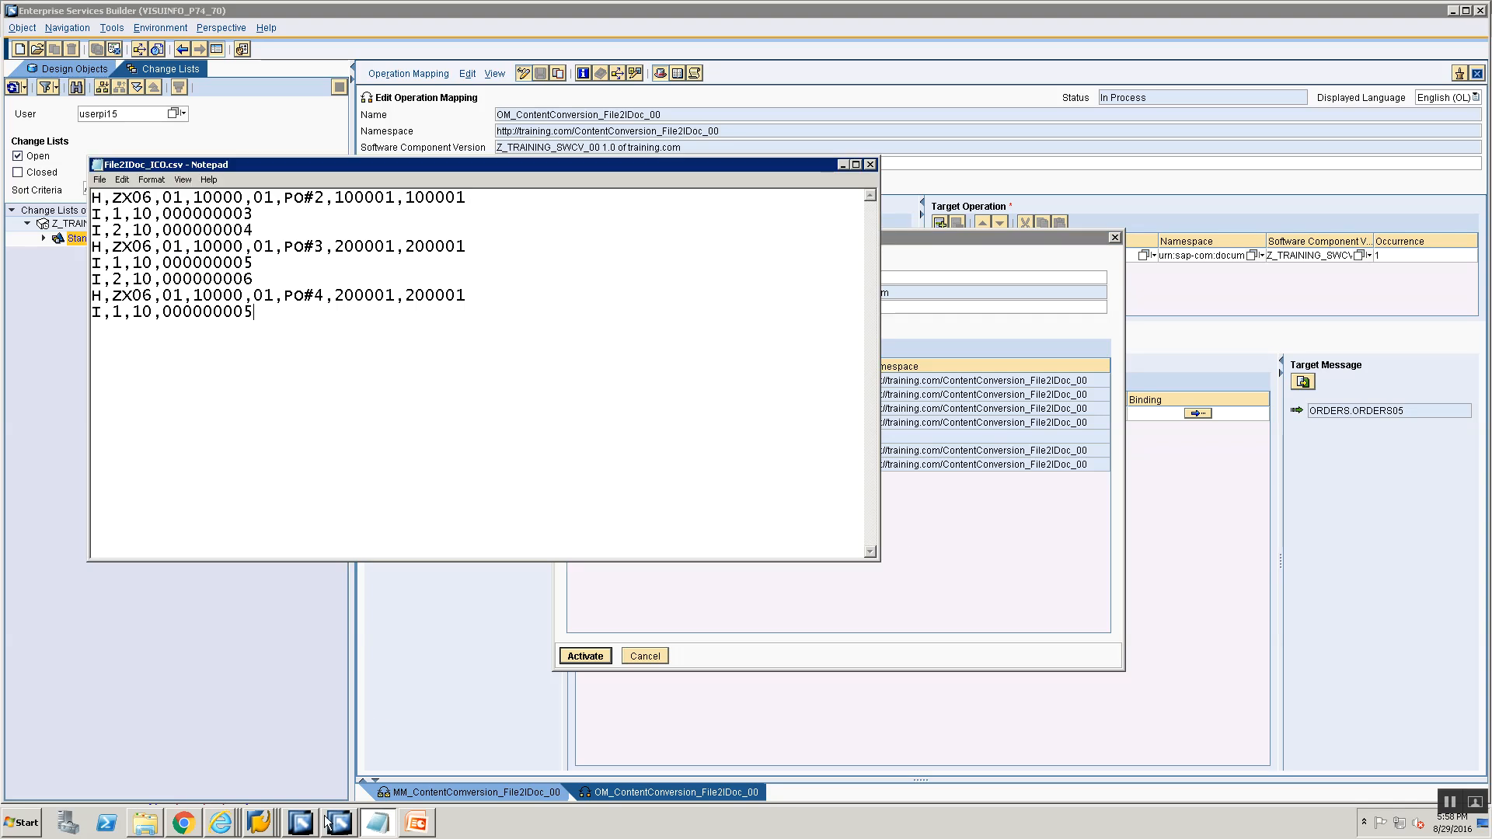
pyautogui.click(418, 822)
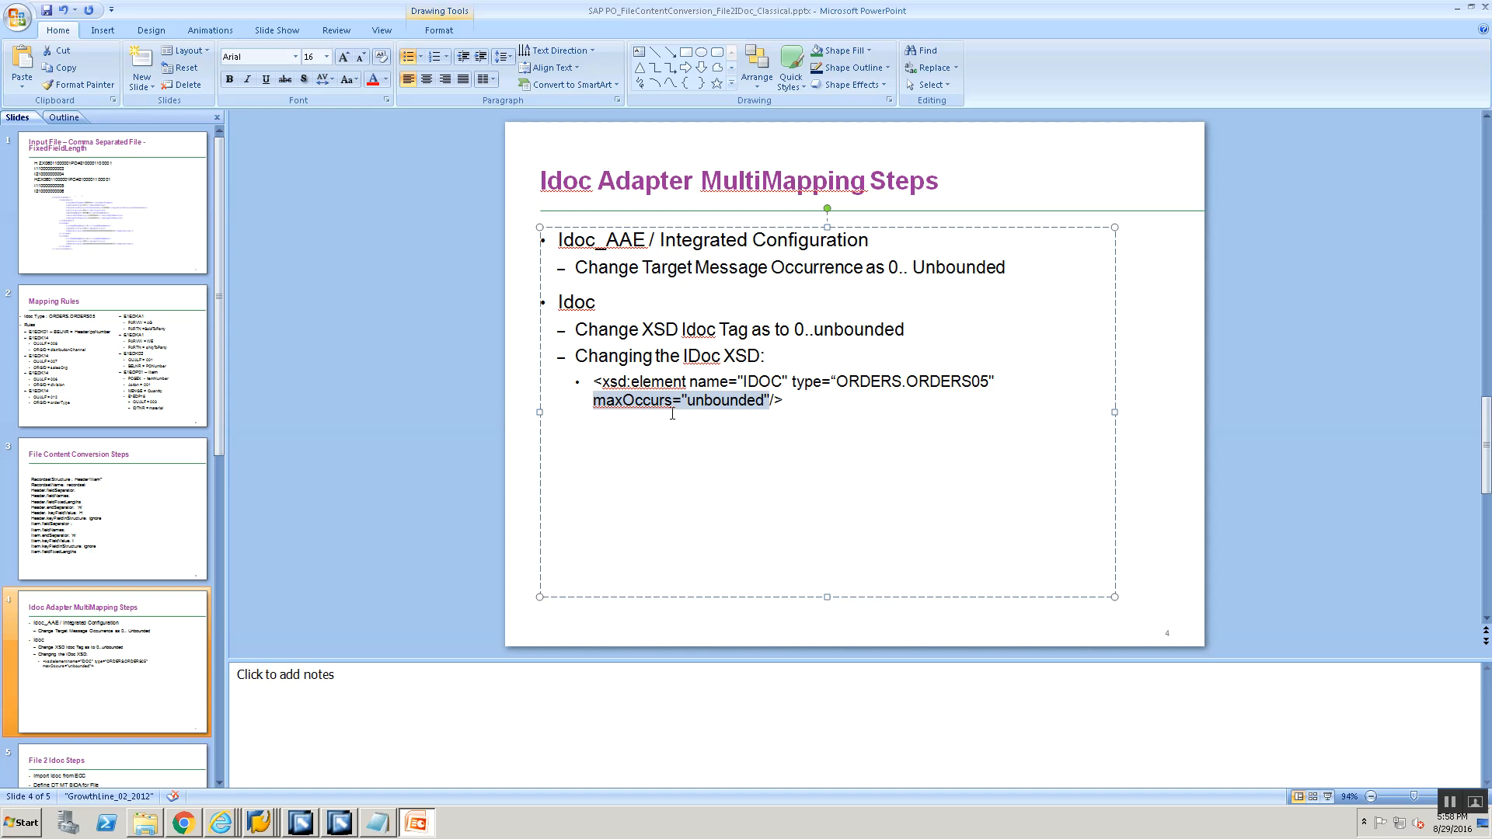
pyautogui.click(309, 835)
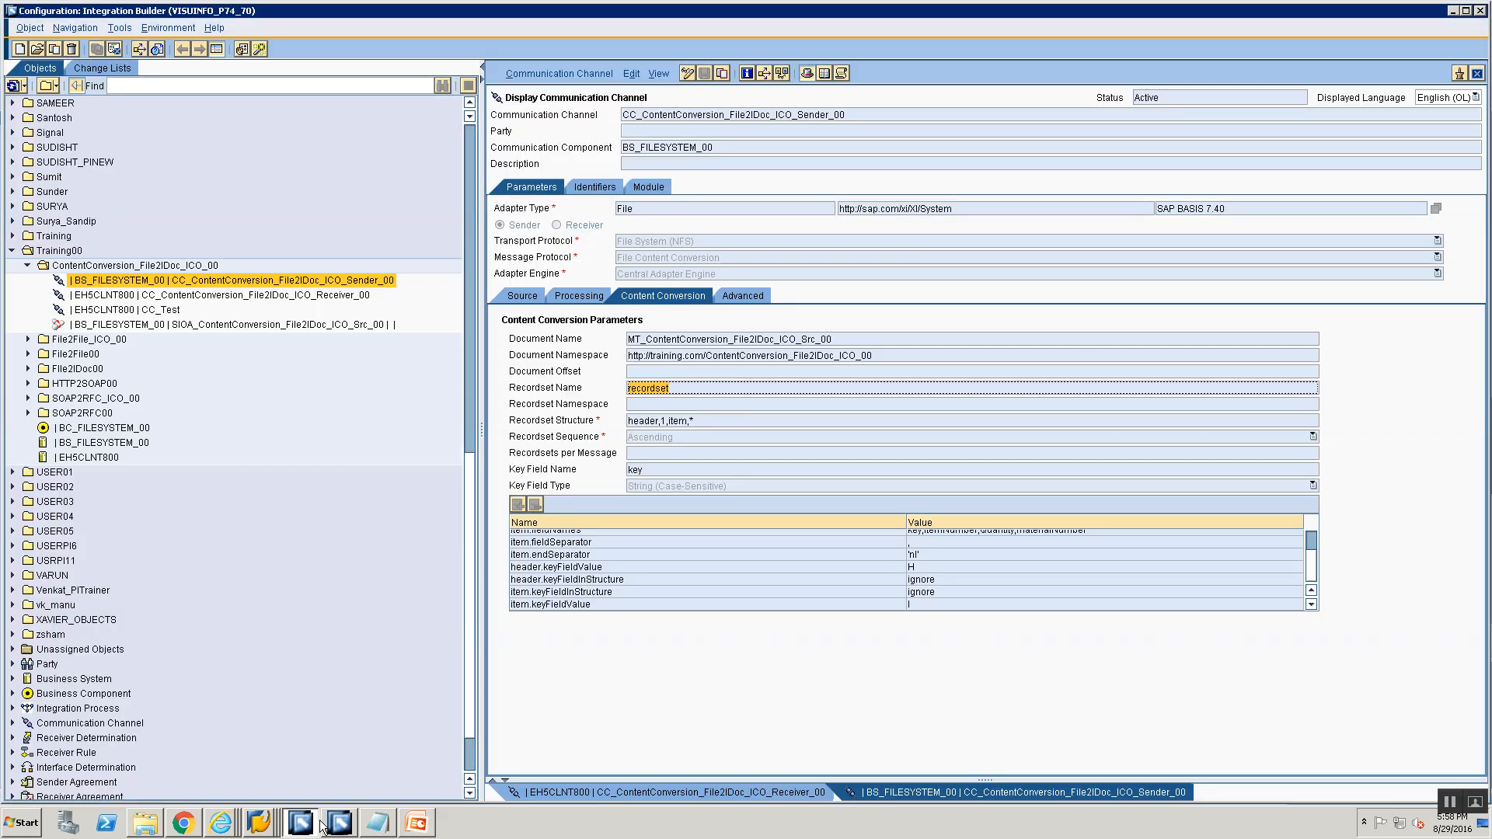
pyautogui.click(334, 823)
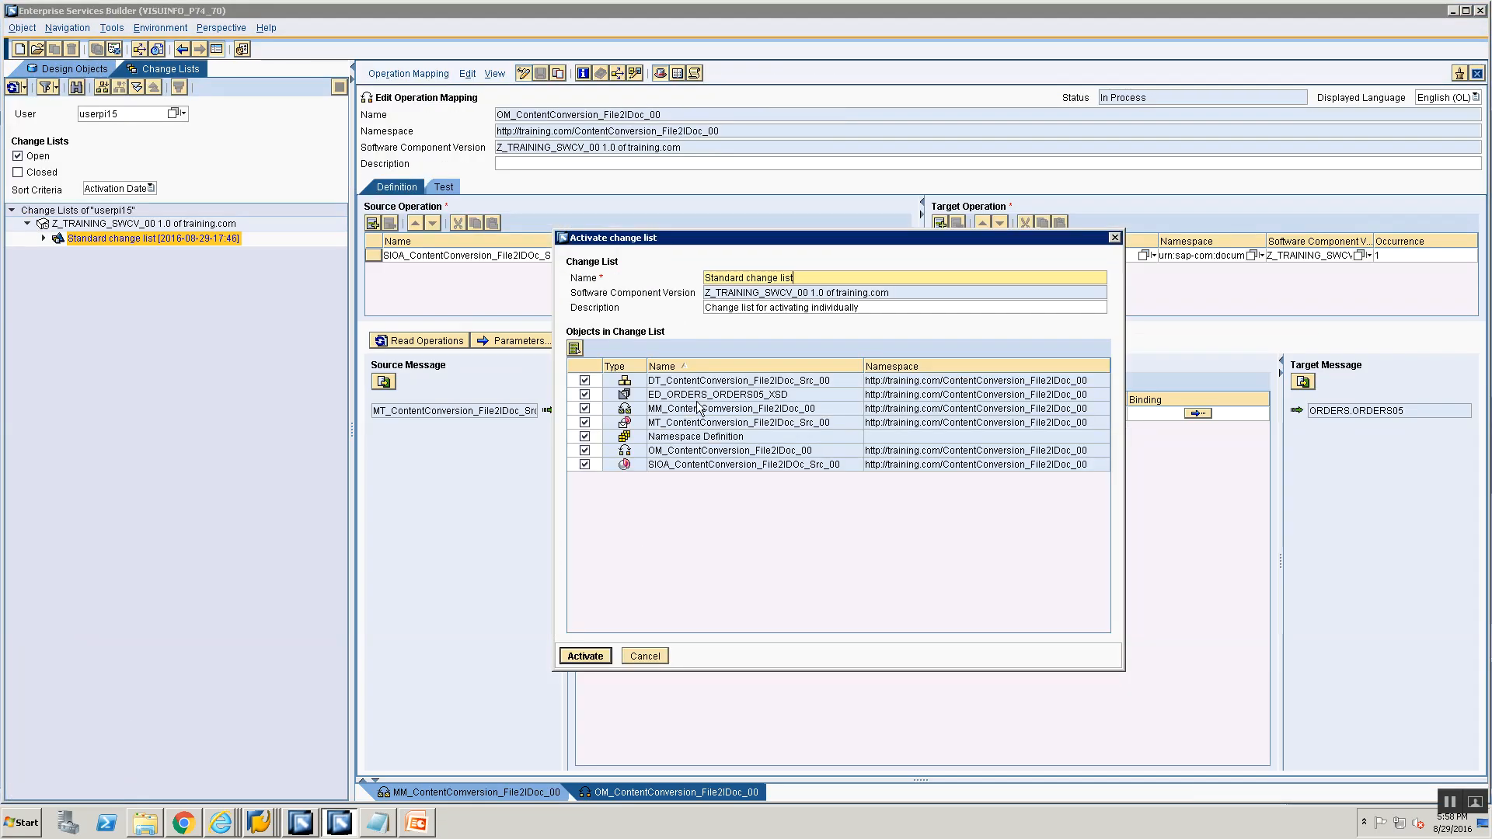
pyautogui.click(645, 656)
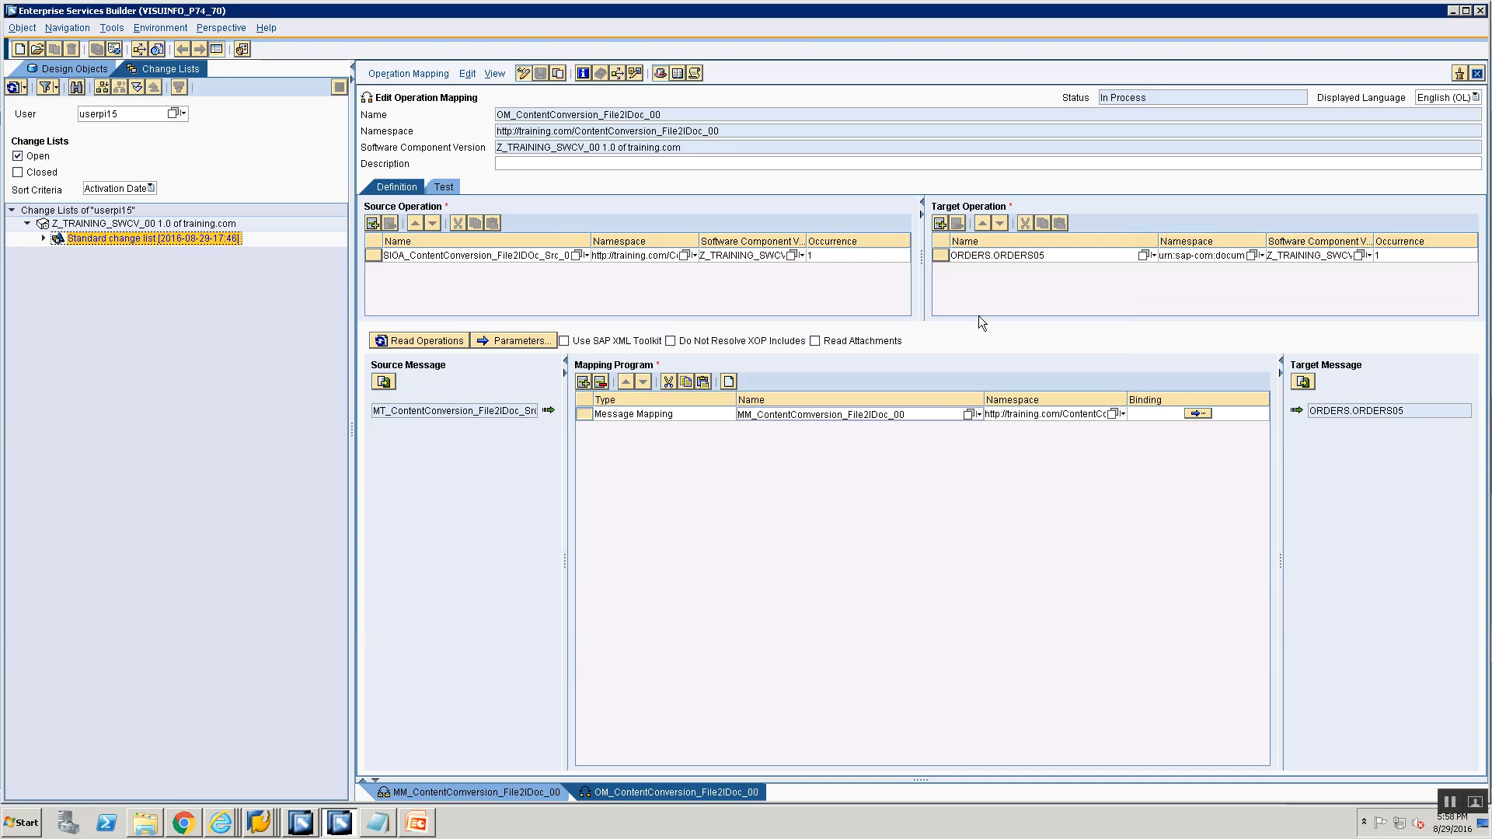
# Check the assigned message mapping, reselect MM_ContentComversion_File2IDoc_00 using target message - Any -, and save the operation mapping.
pyautogui.doubleClick(879, 410)
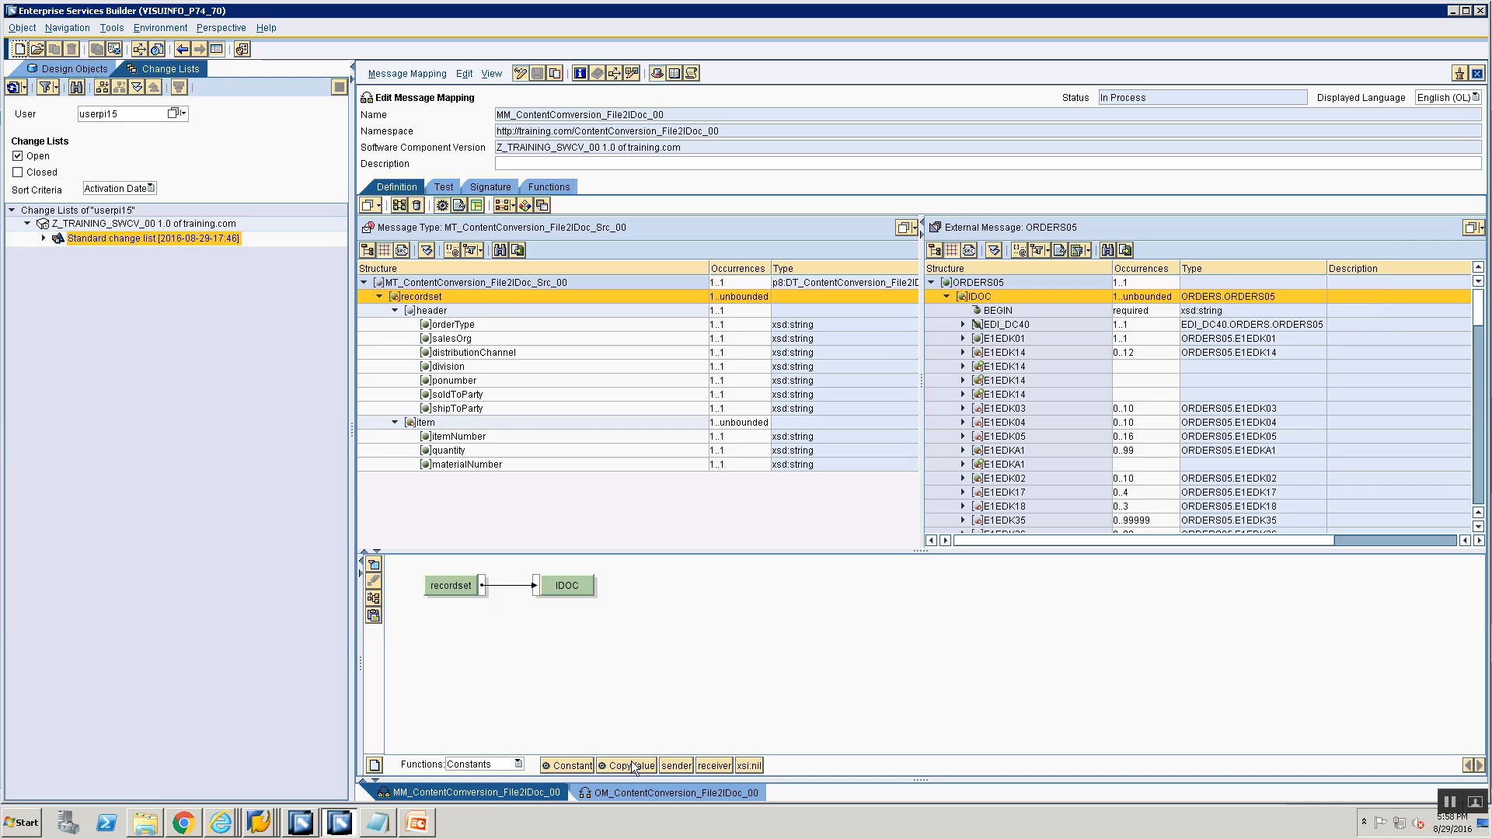
pyautogui.click(633, 792)
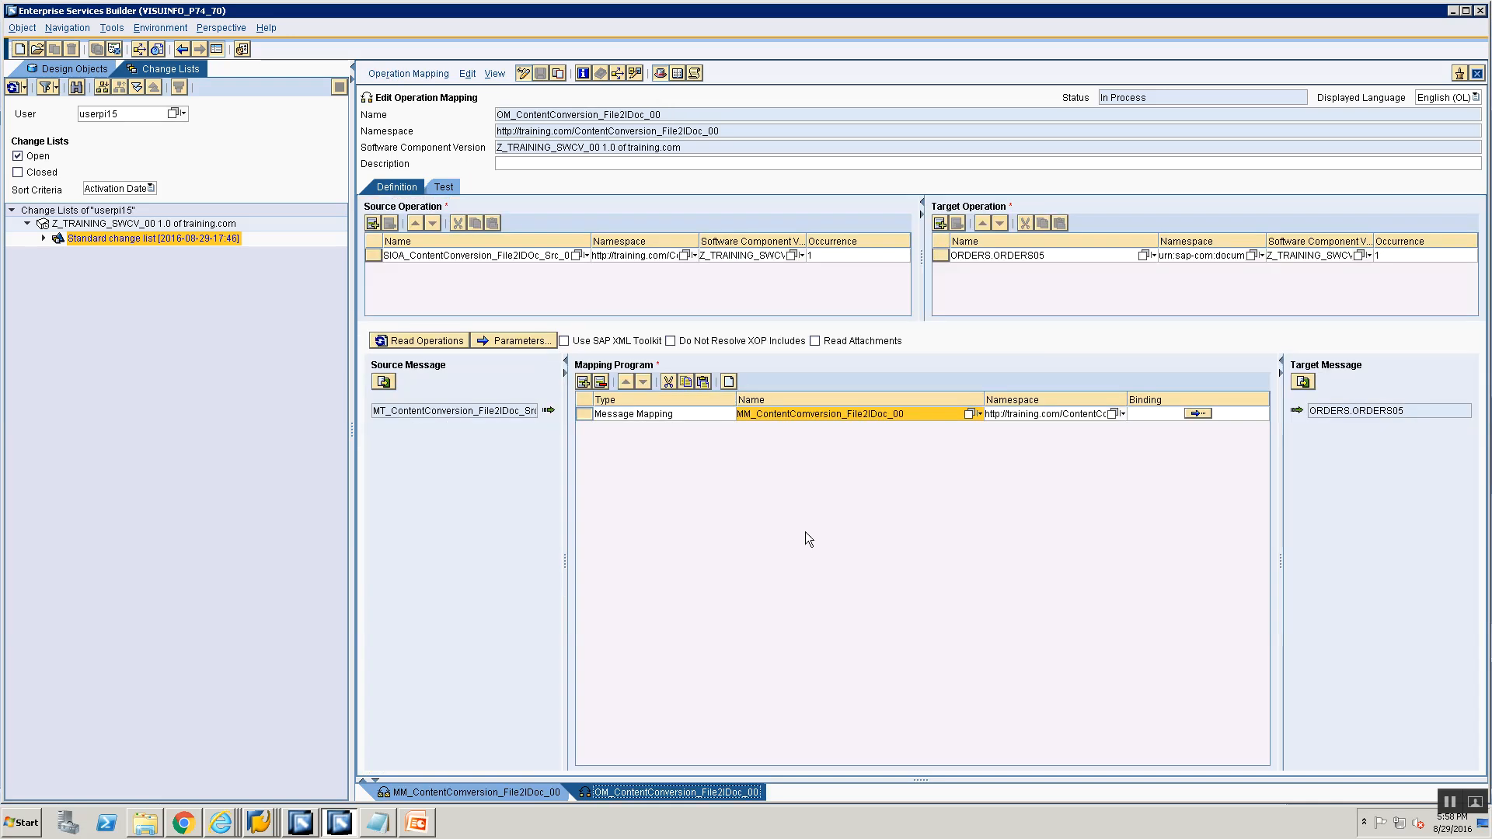
pyautogui.click(973, 415)
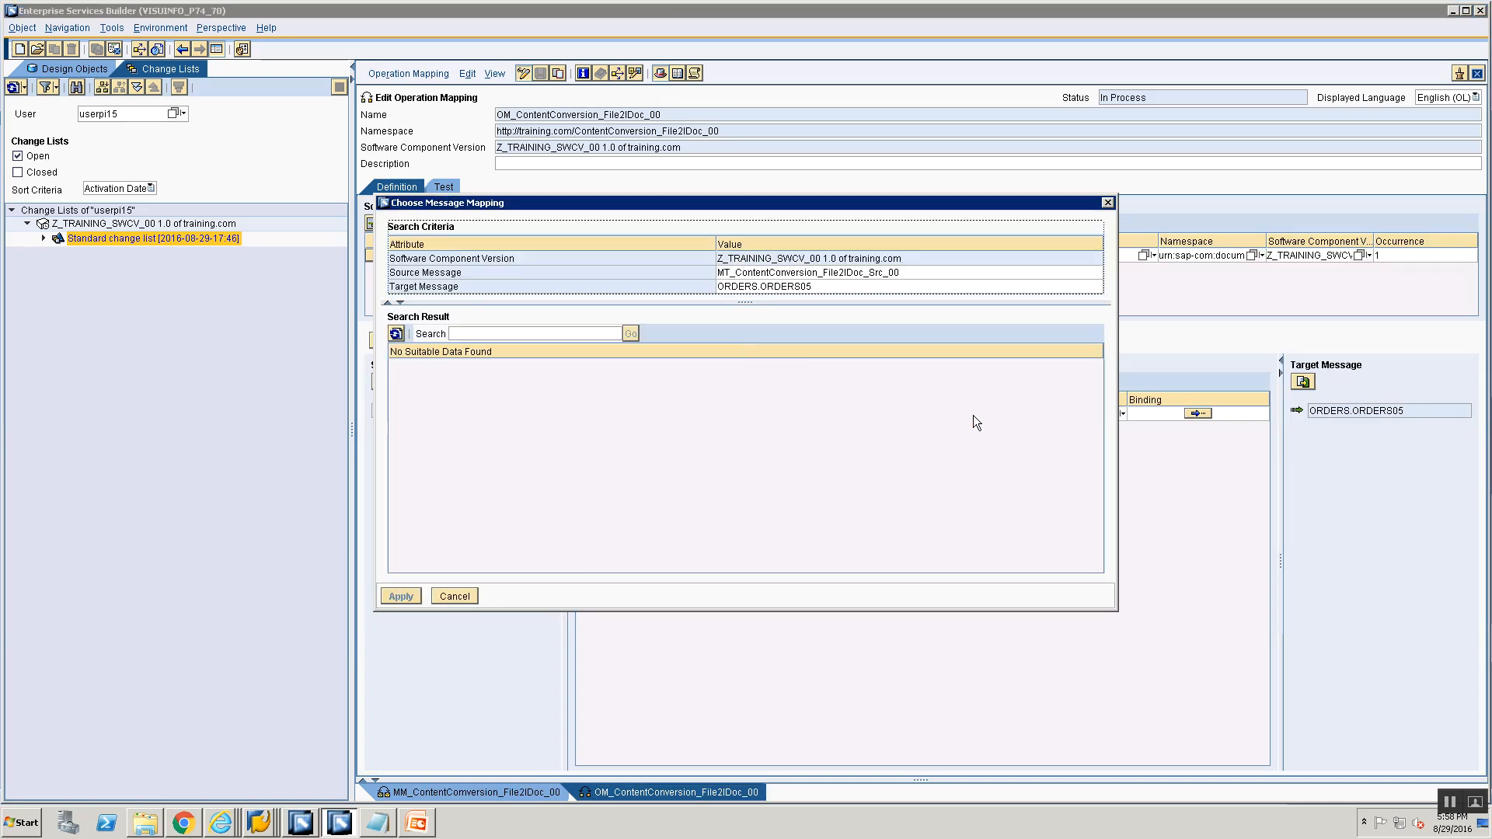
pyautogui.click(763, 287)
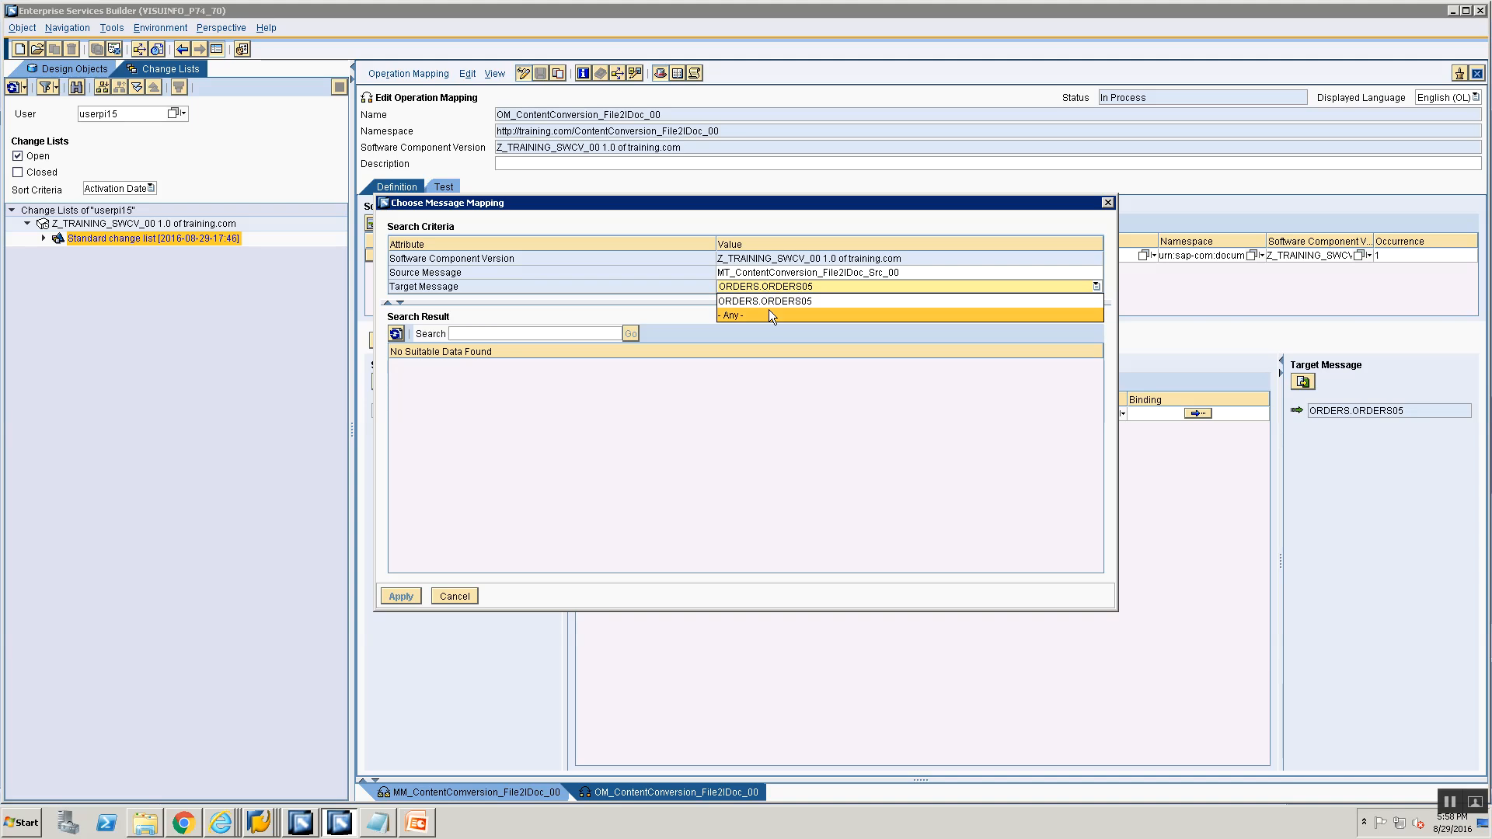
pyautogui.click(769, 313)
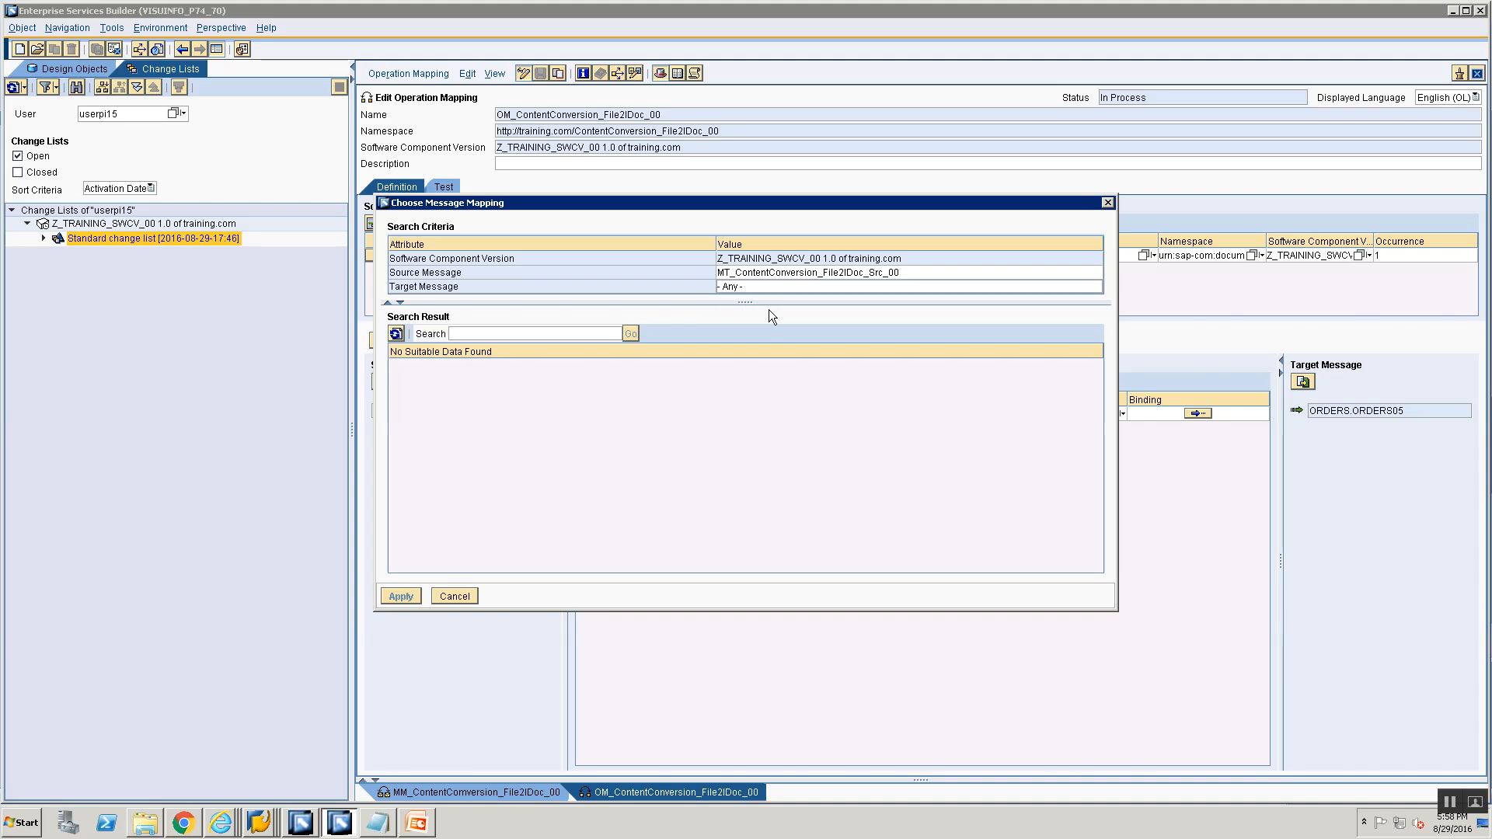
pyautogui.click(397, 334)
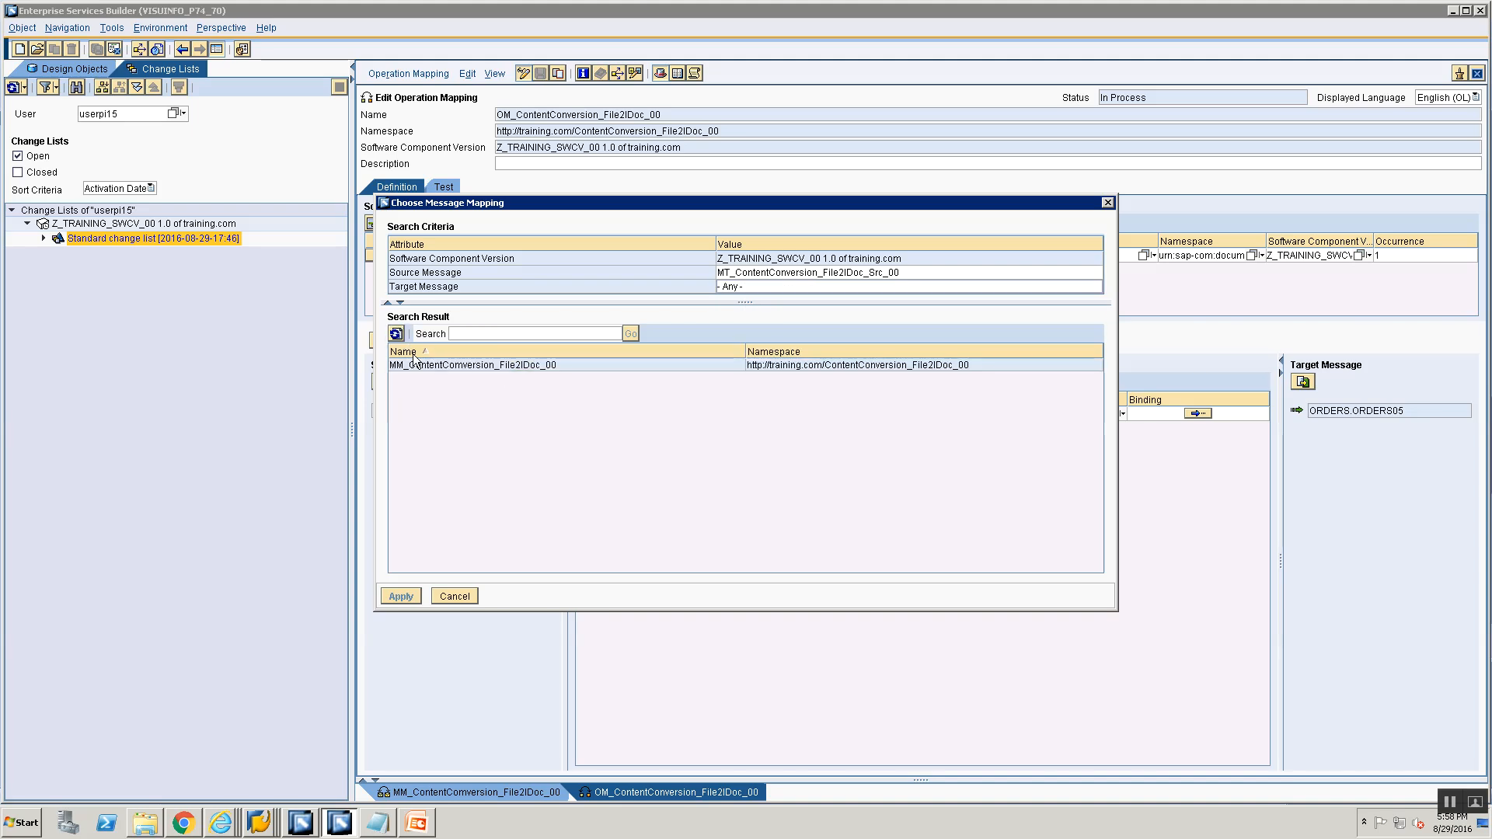
pyautogui.click(416, 365)
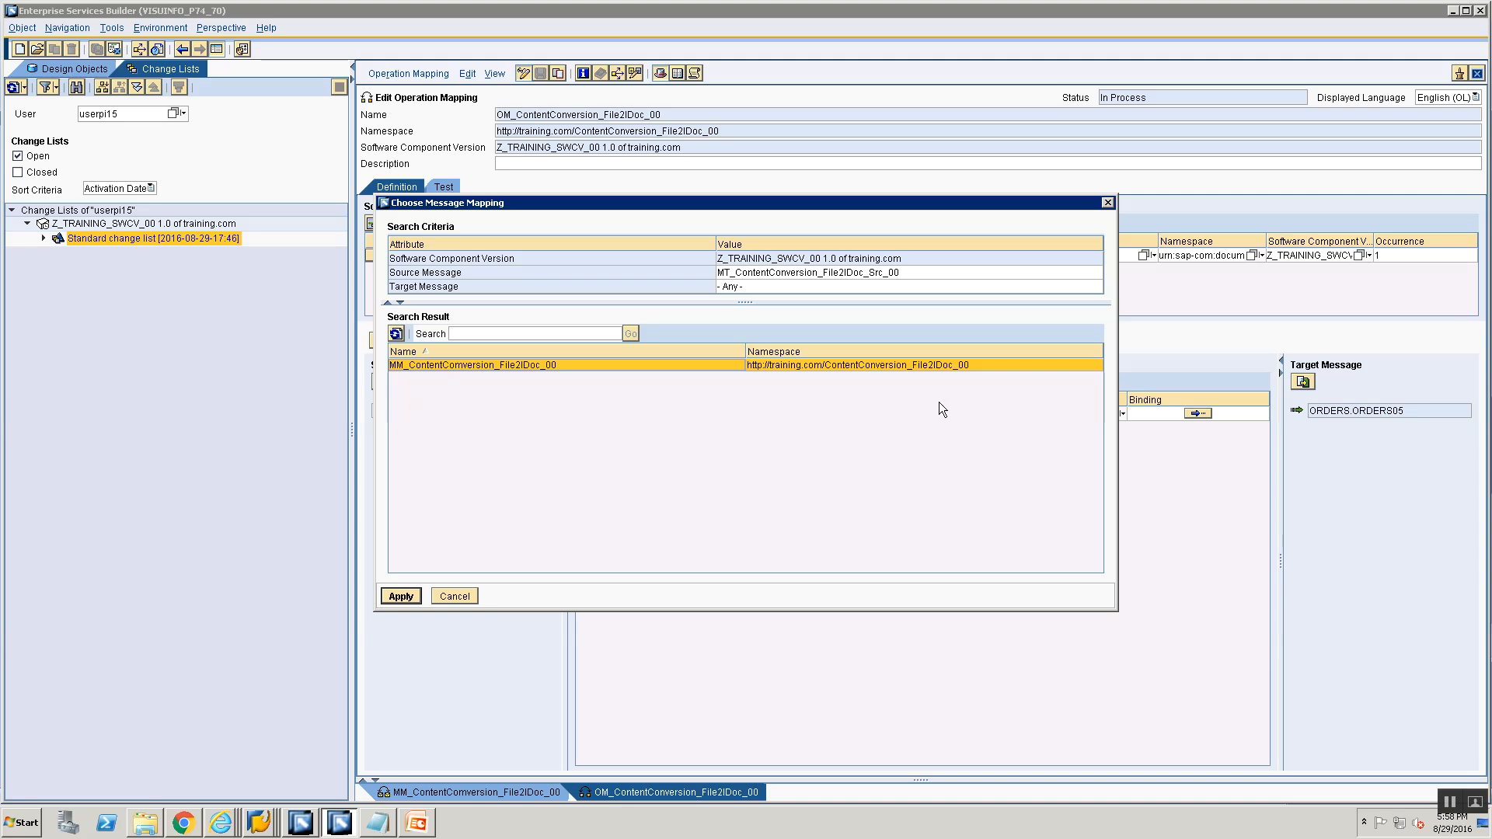
pyautogui.click(394, 603)
pyautogui.click(541, 72)
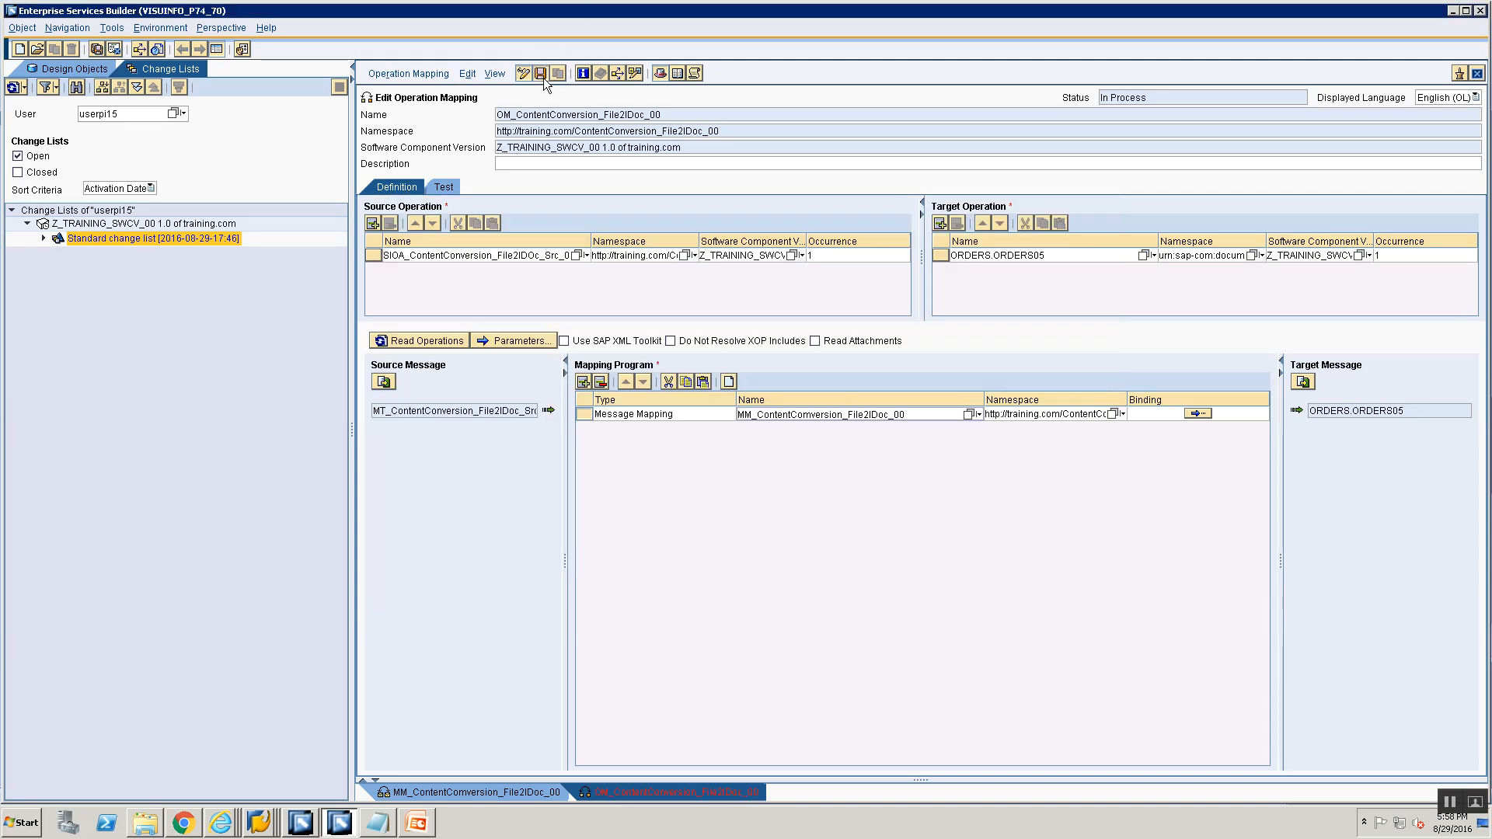
pyautogui.rightClick(81, 239)
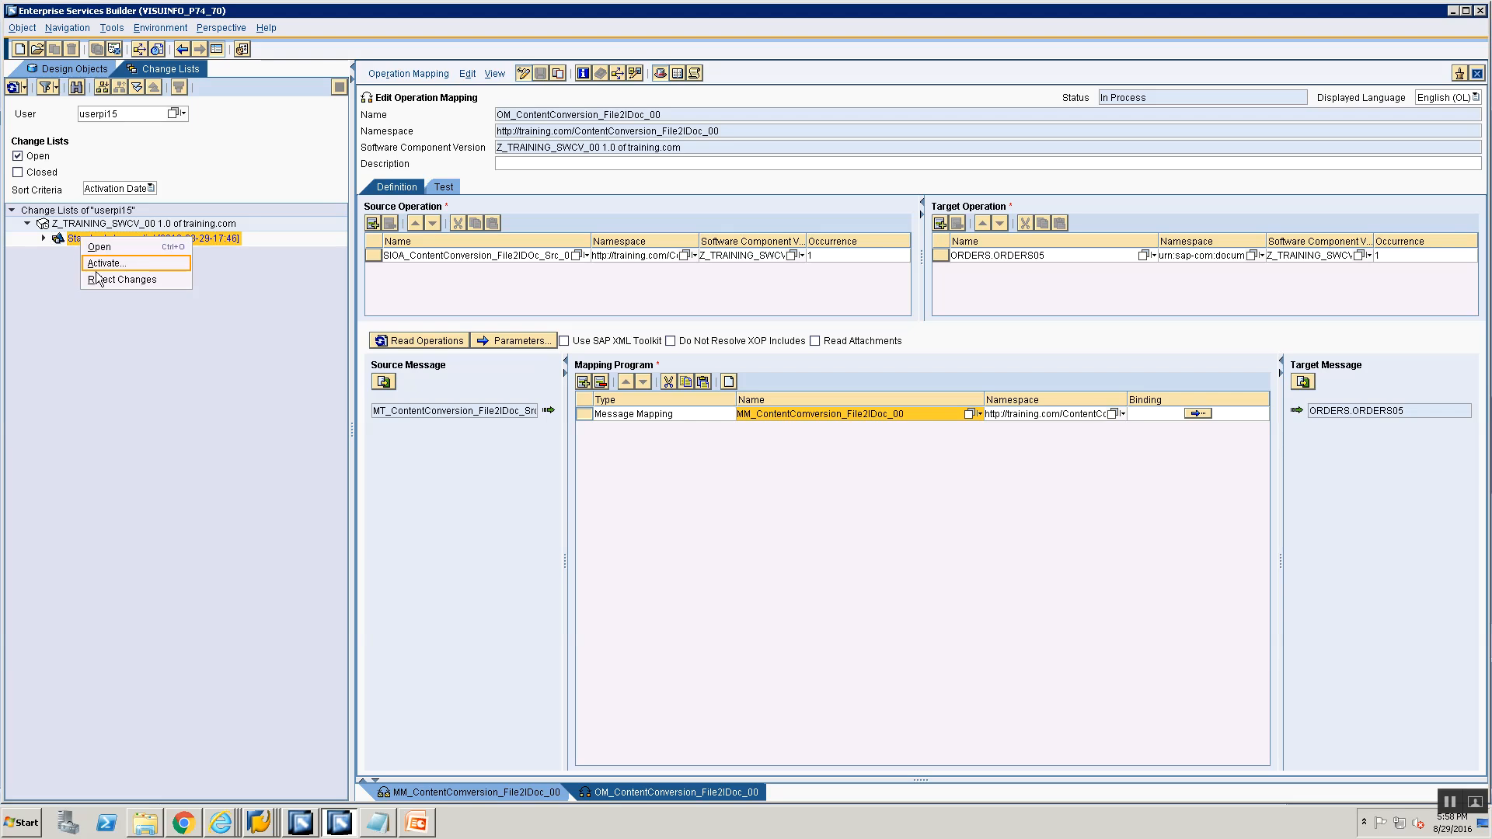
pyautogui.click(105, 278)
pyautogui.click(667, 465)
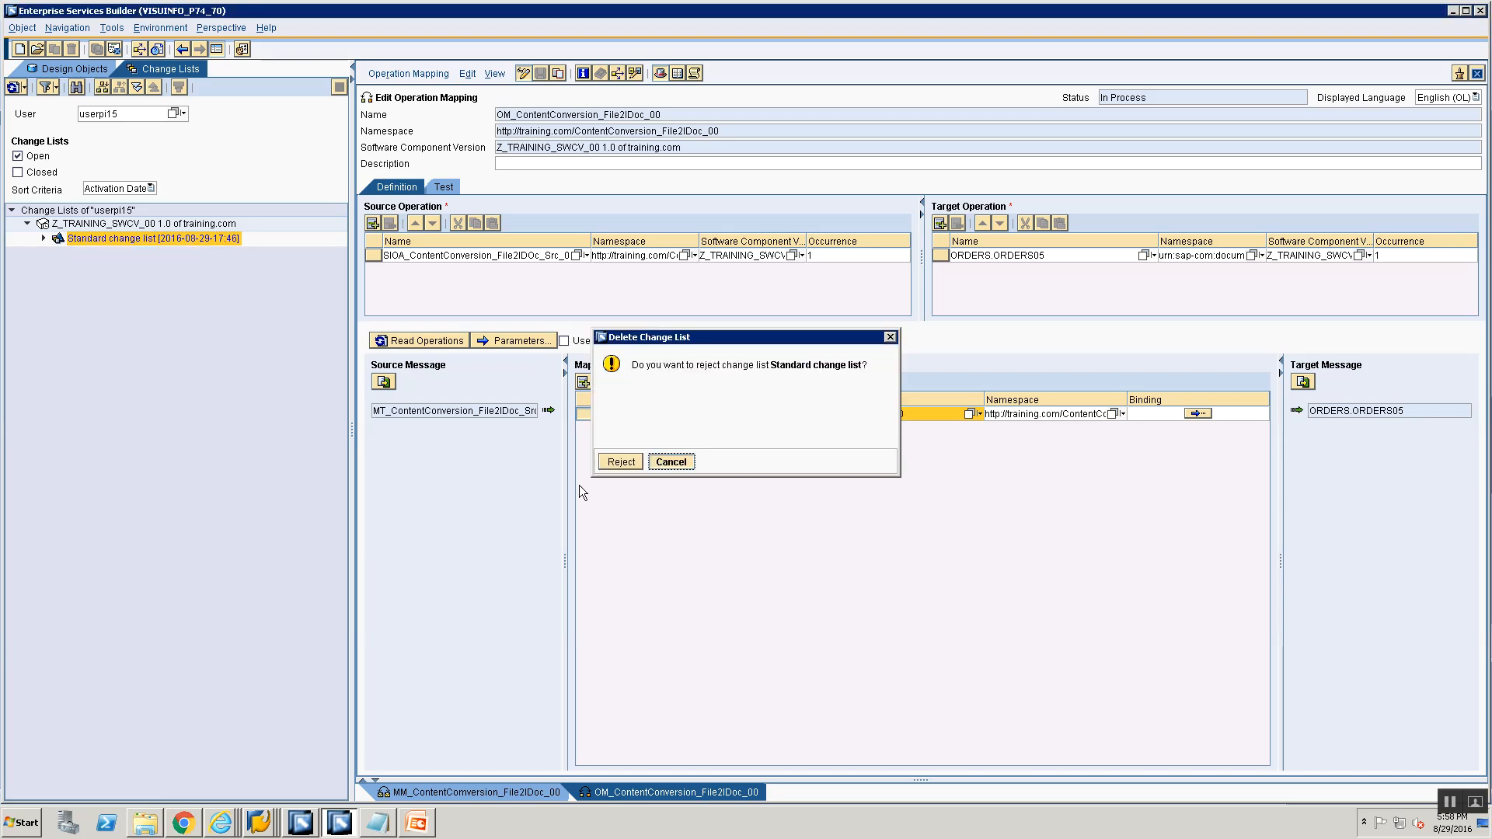
# Activate the standard change list with all its objects and review the operation mapping's check result in the processing log.
pyautogui.rightClick(130, 247)
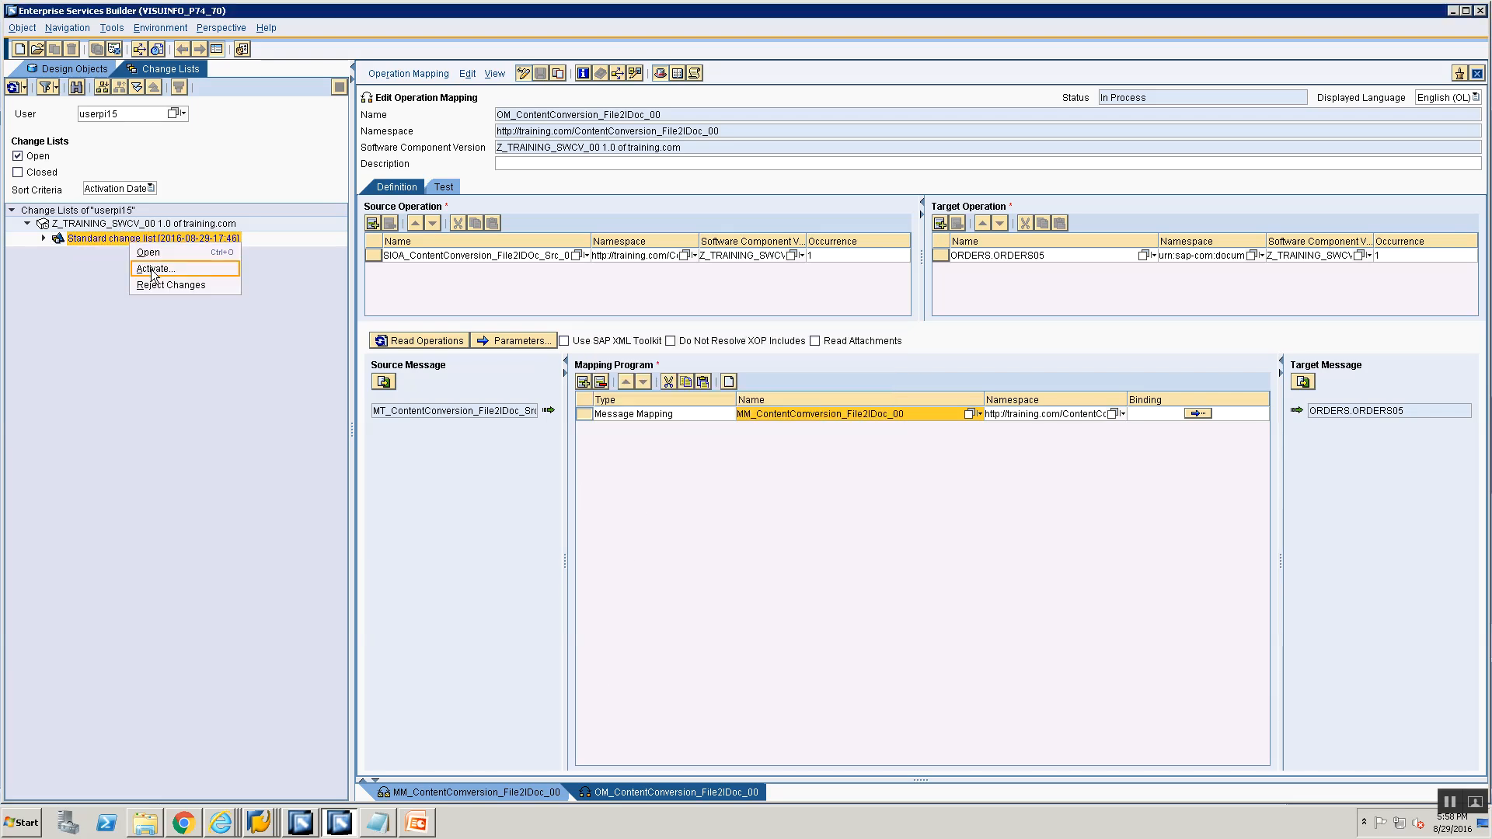
pyautogui.click(153, 267)
pyautogui.click(575, 563)
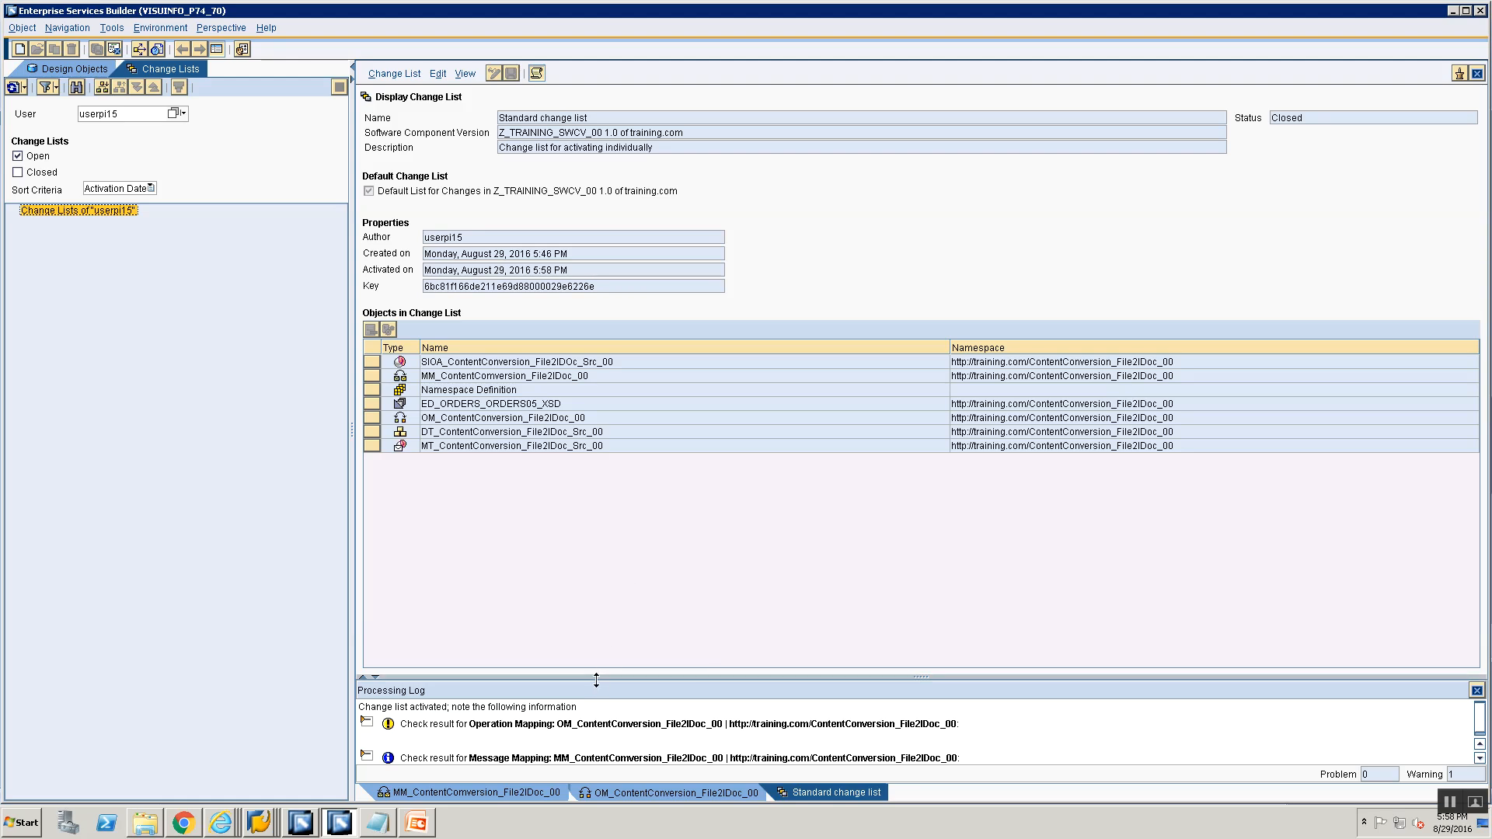
pyautogui.click(368, 722)
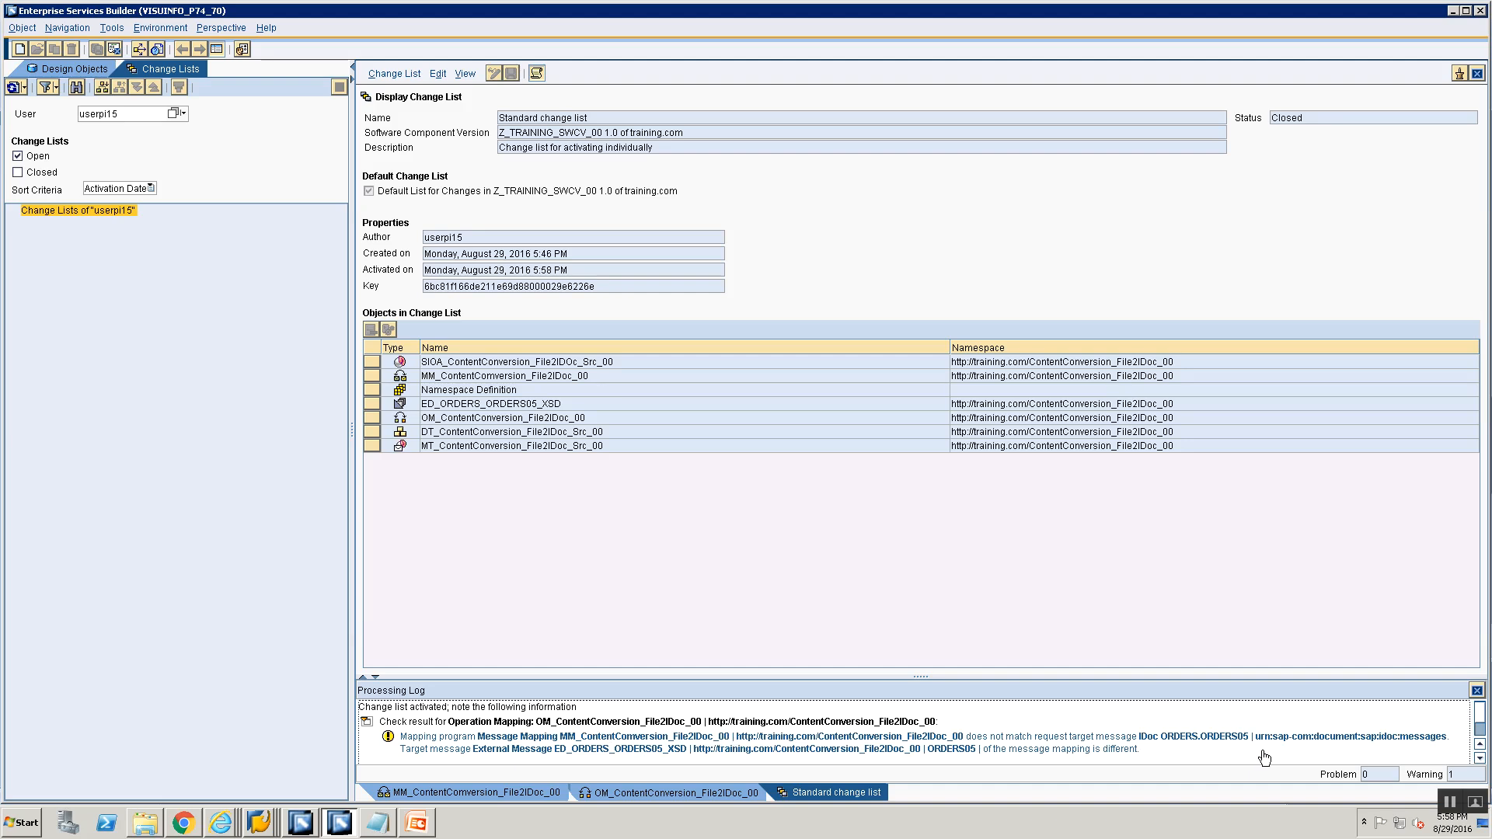
pyautogui.click(1476, 691)
# Close the open change list, operation mapping and message mapping, and return to the design objects tree.
pyautogui.click(417, 823)
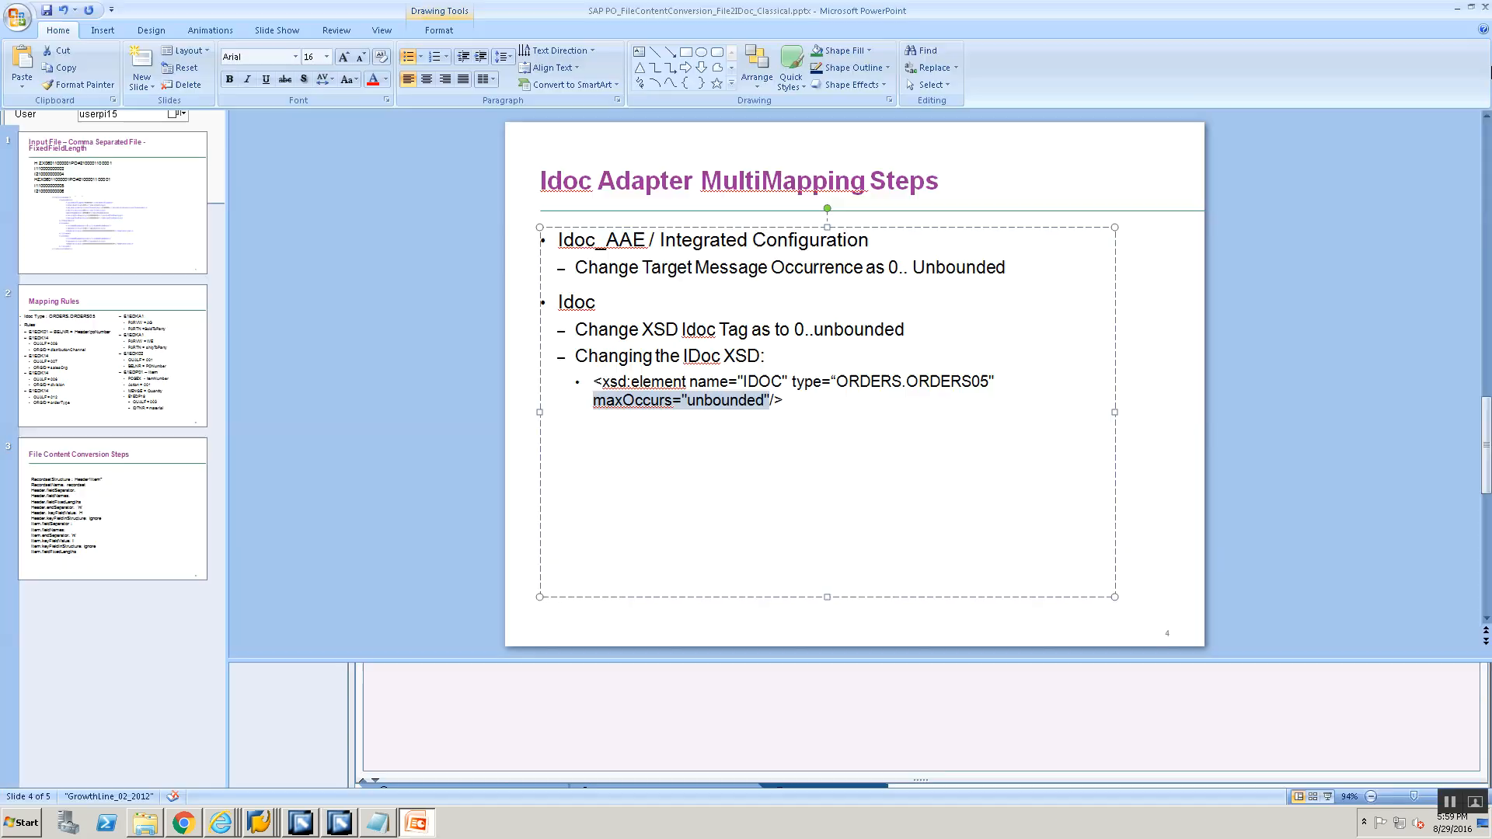
pyautogui.click(341, 825)
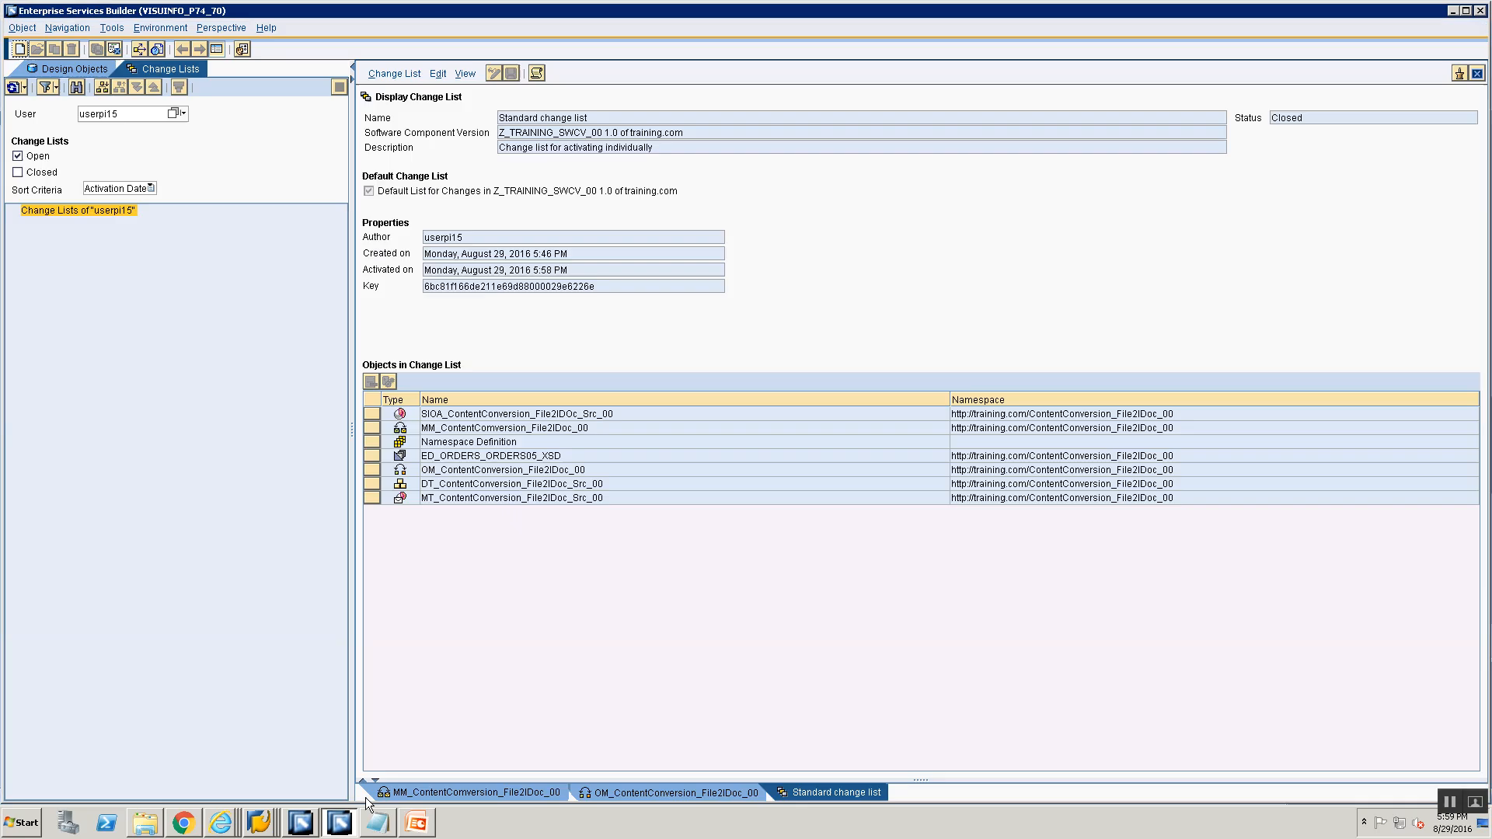
pyautogui.click(1477, 74)
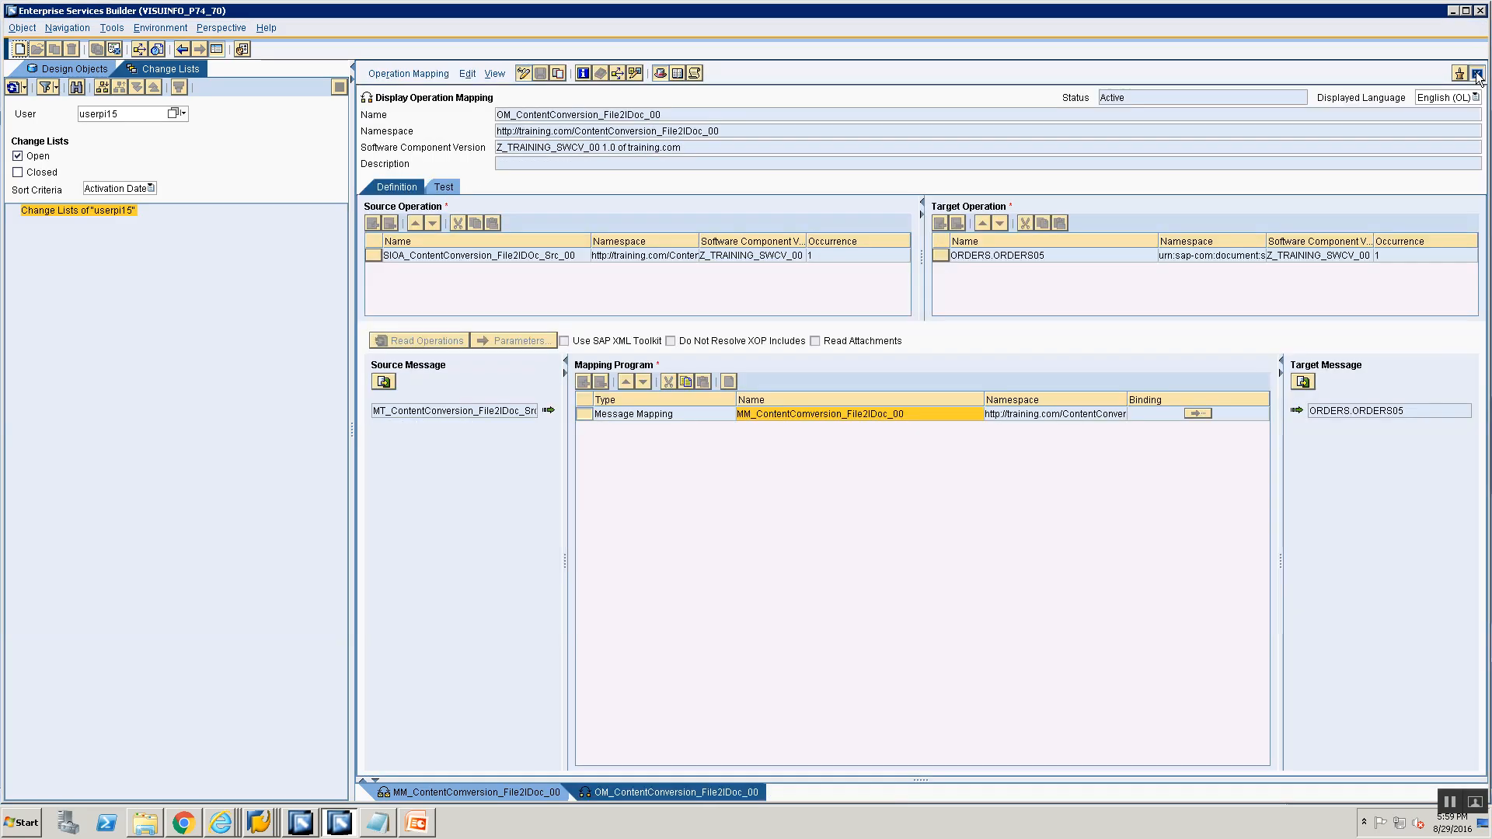
pyautogui.click(1476, 73)
pyautogui.click(1477, 74)
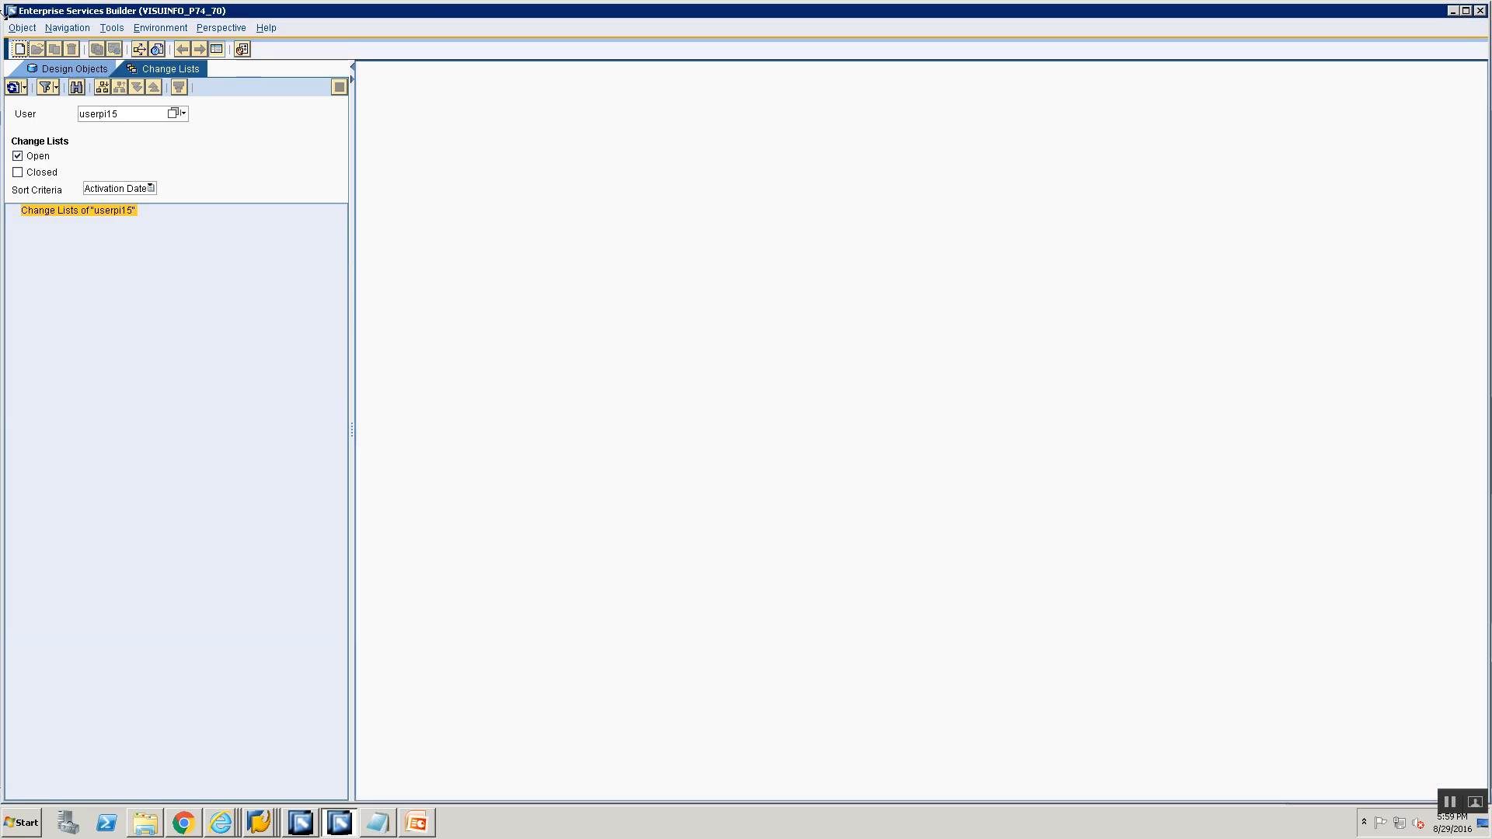
pyautogui.click(41, 77)
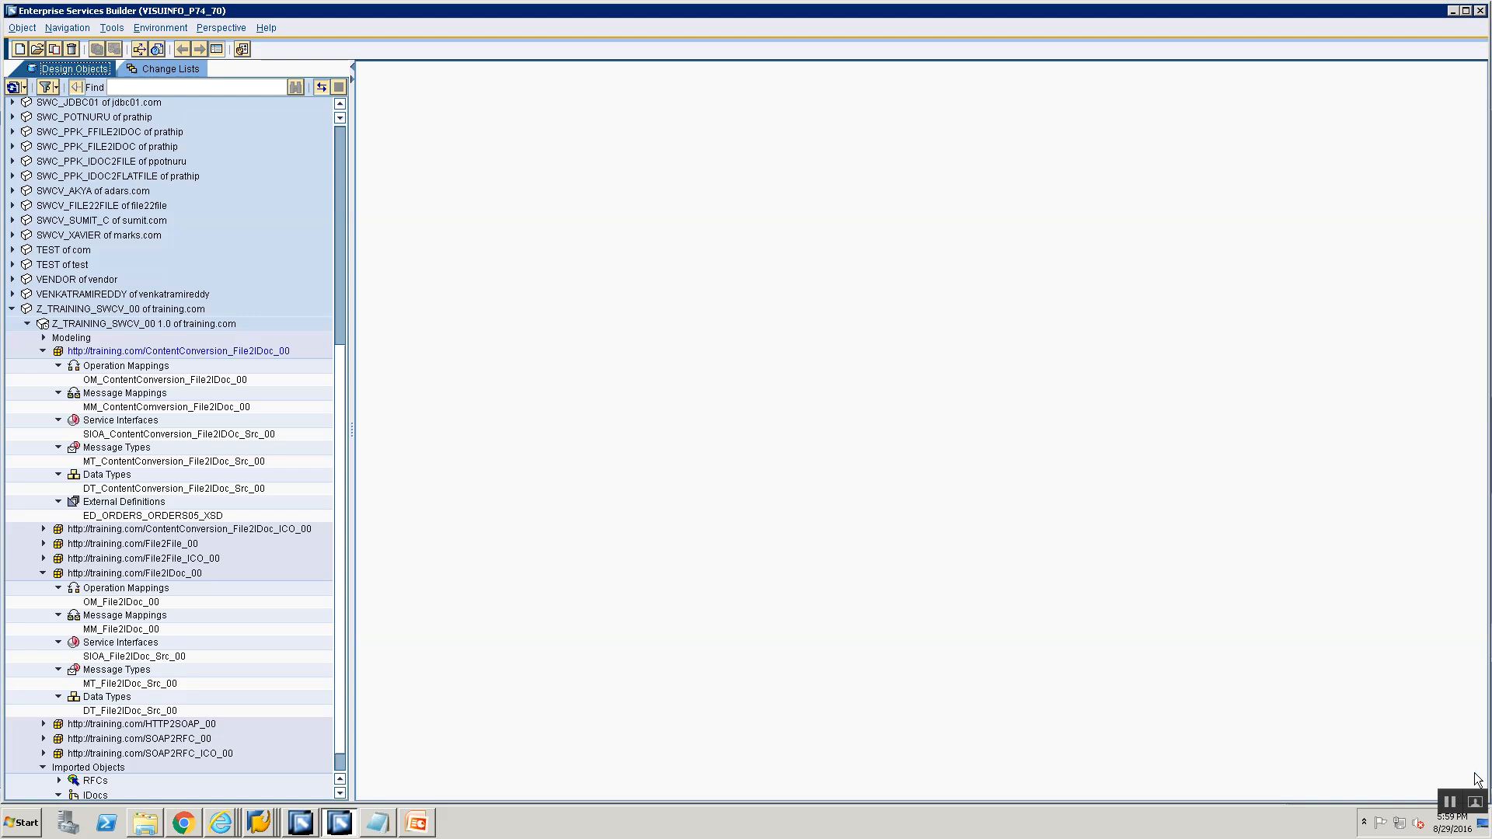
# Switch to the Integration Builder configuration, close the open communication channels, and collapse the ContentConversion_File2IDoc_ICO_00 folder.
pyautogui.click(1450, 802)
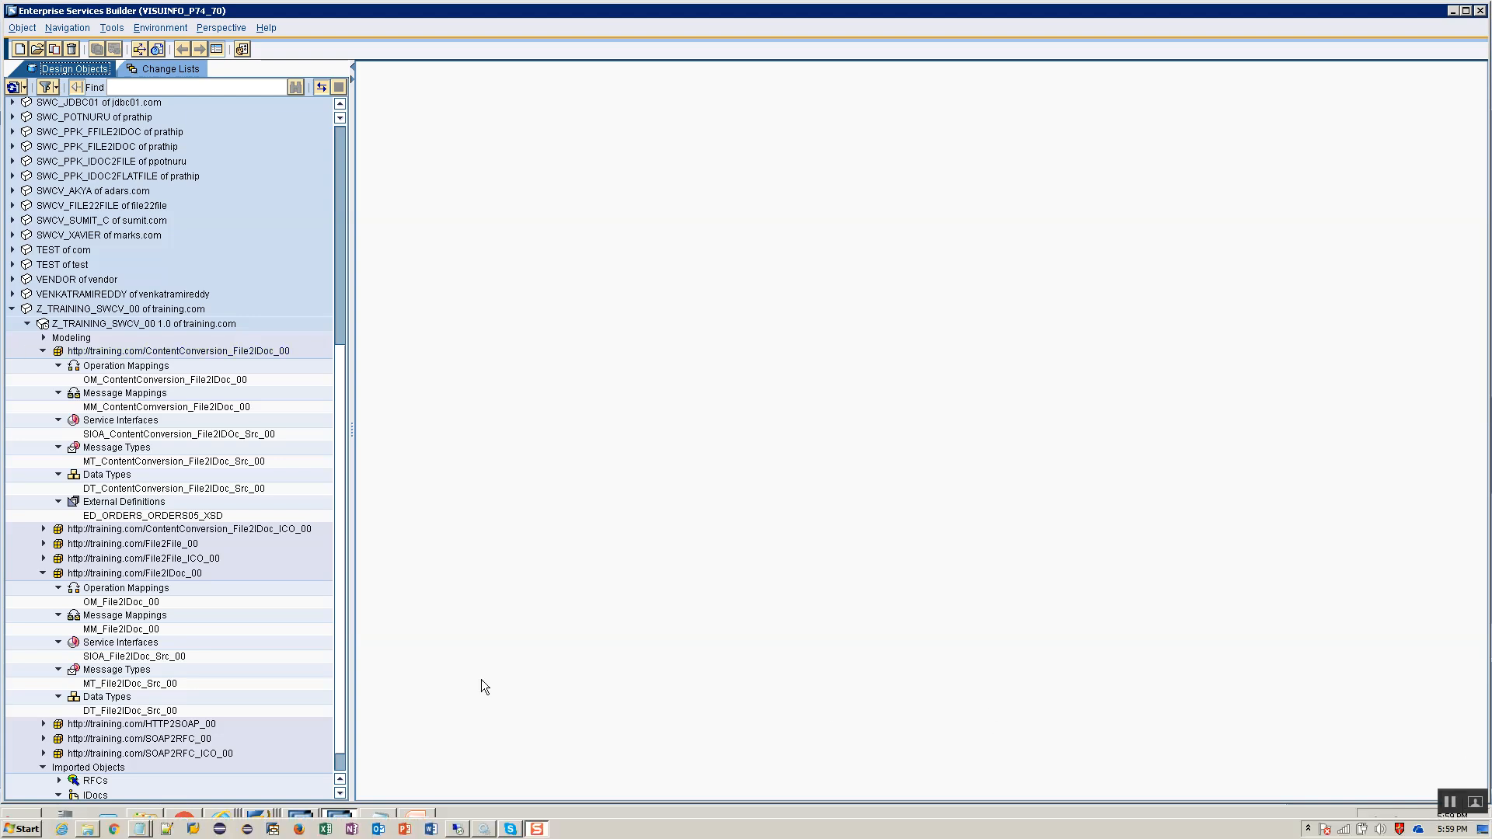
pyautogui.hotkey('alt', 'Tab')
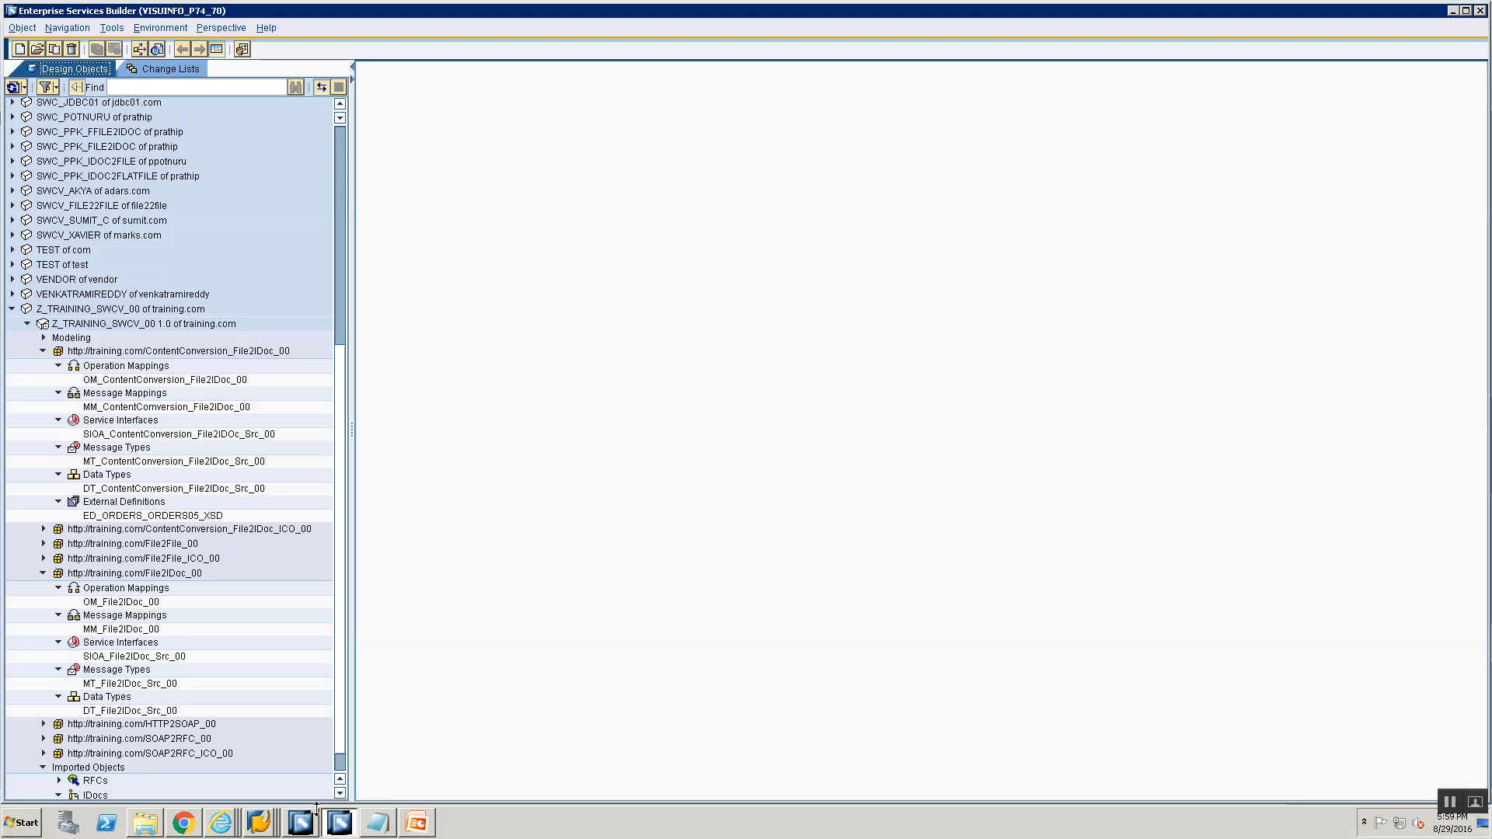
pyautogui.click(300, 822)
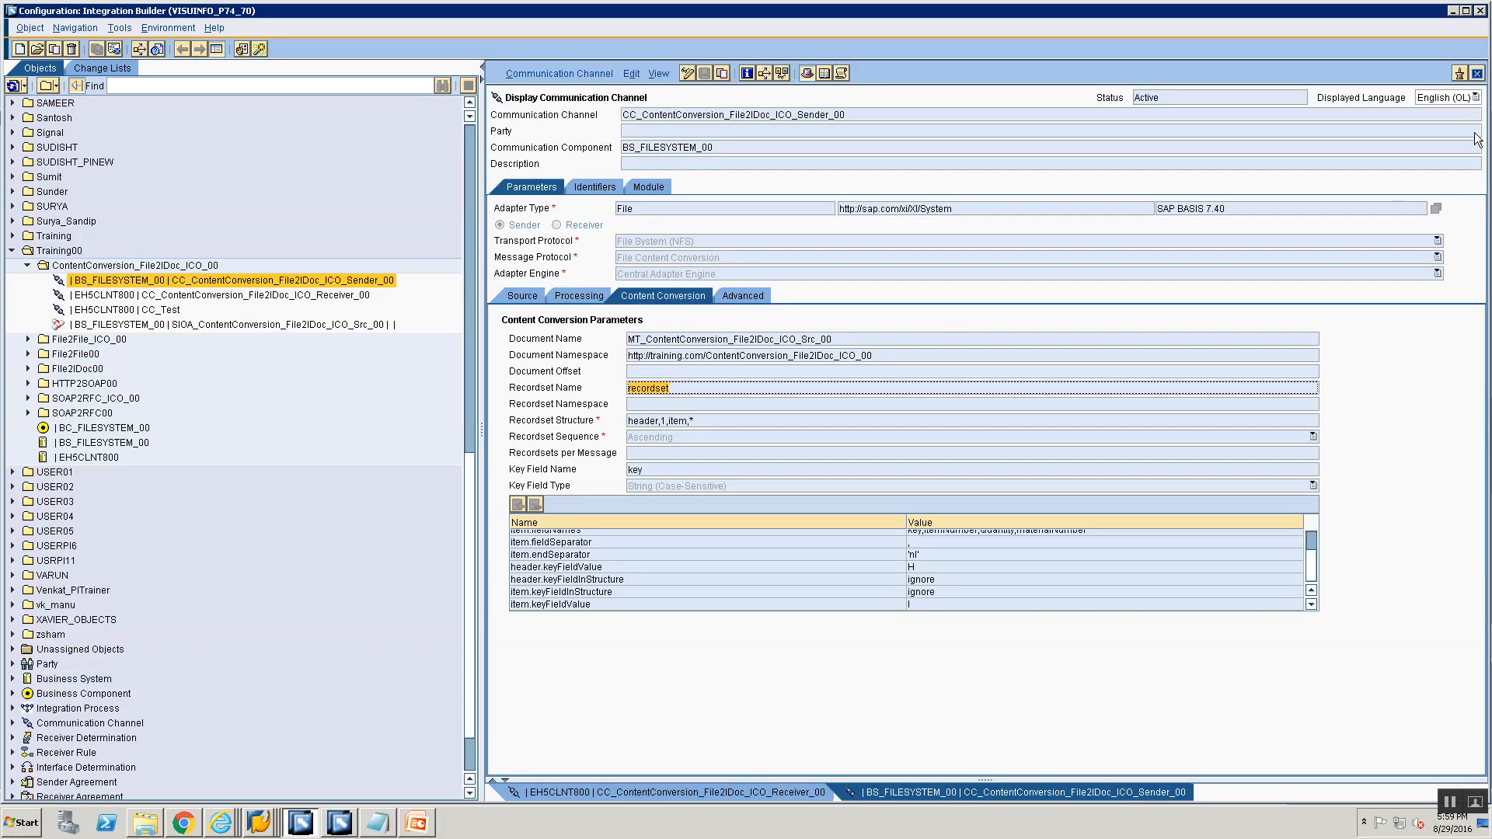
pyautogui.click(1476, 73)
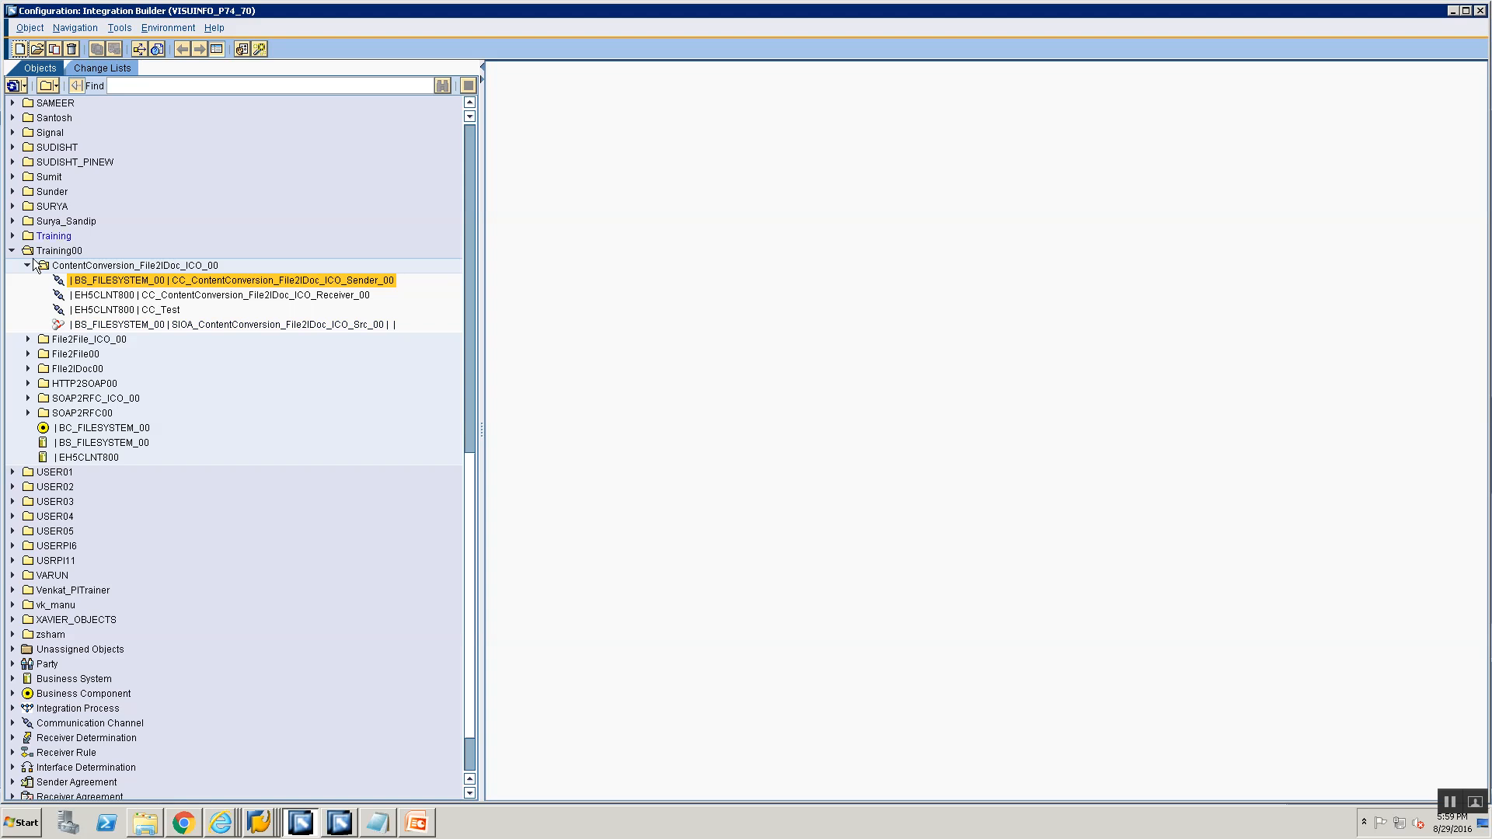
pyautogui.click(28, 265)
# Create a folder named ContentConversion_File2IDoc_00 under Training00.
pyautogui.rightClick(69, 256)
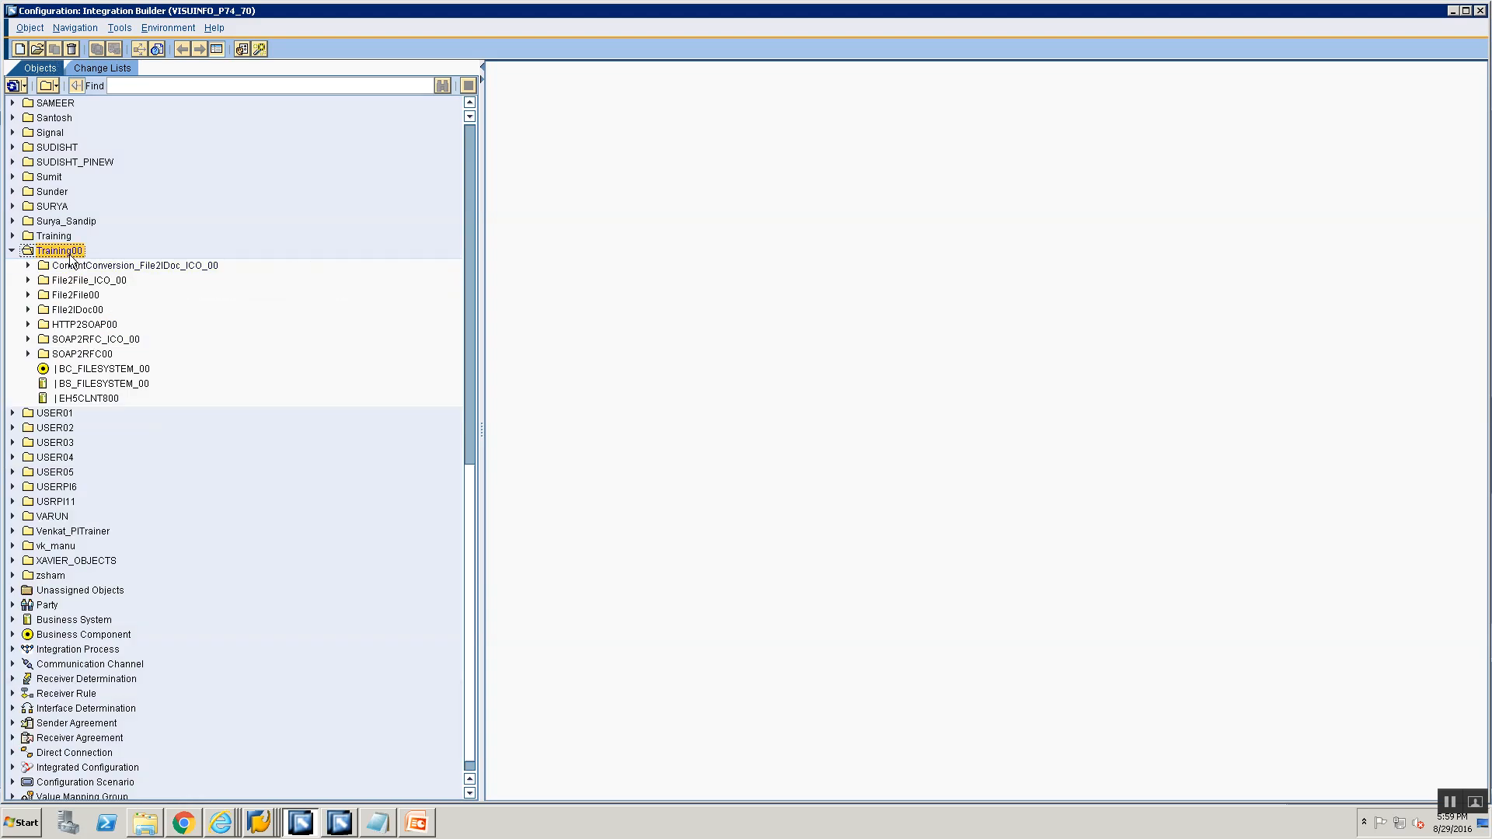
pyautogui.moveTo(109, 314)
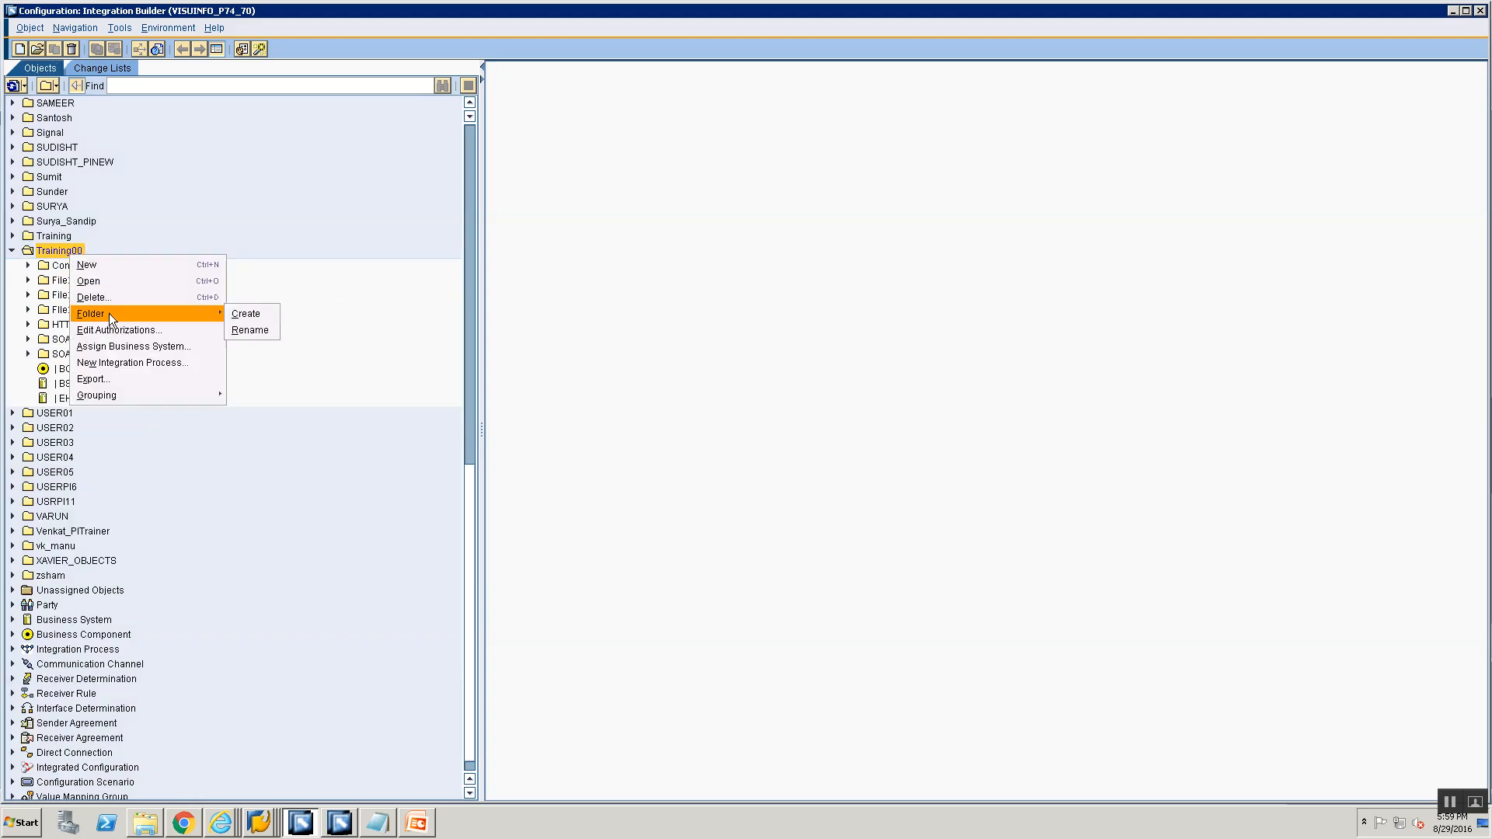
pyautogui.click(232, 311)
pyautogui.write('Co')
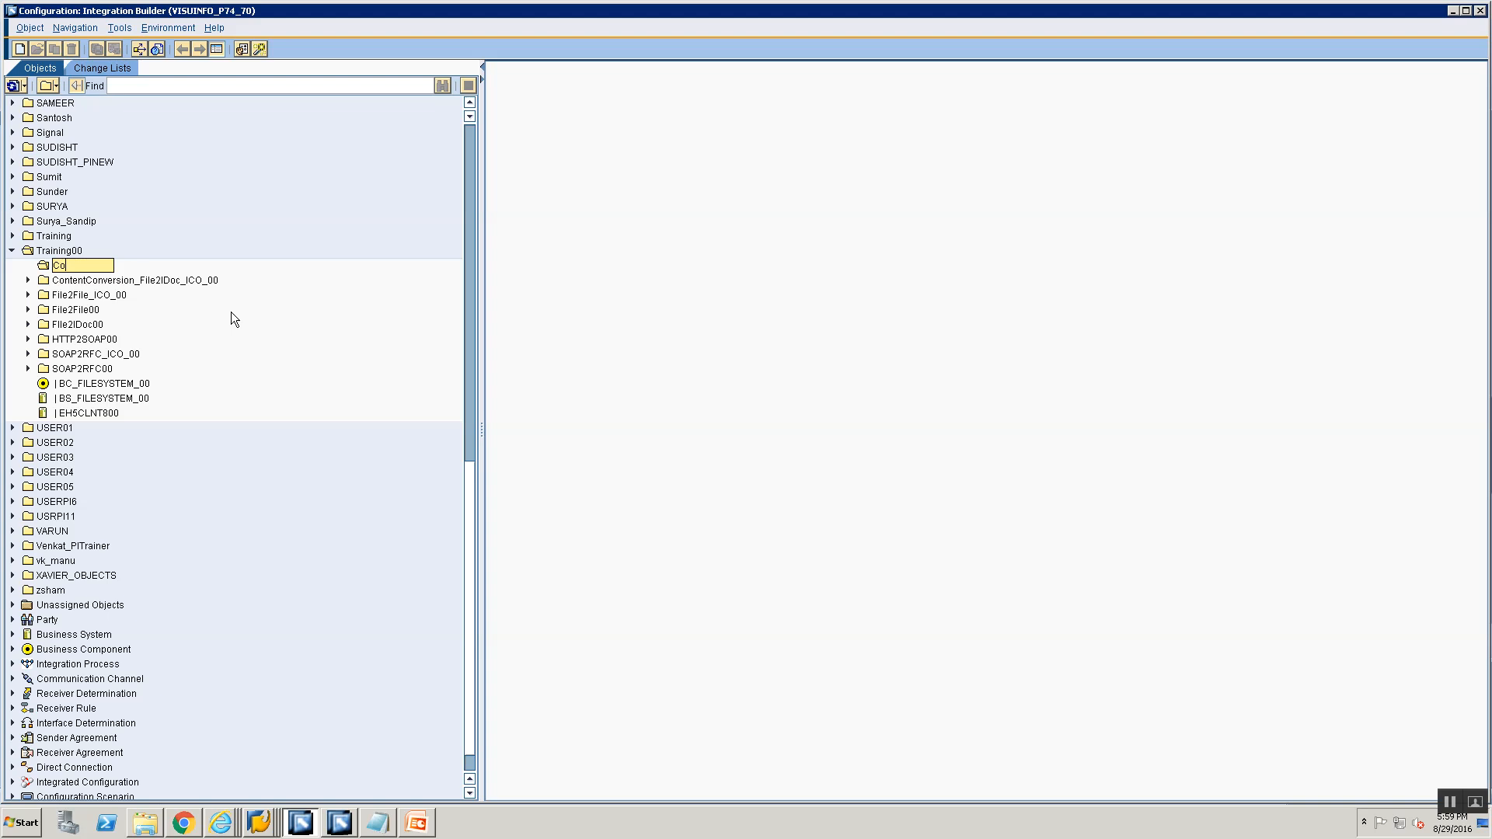
pyautogui.write('ntentConversion_F')
pyautogui.write('ile2IDoc_')
pyautogui.press('BackSpace')
pyautogui.press('BackSpace')
pyautogui.press('BackSpace')
pyautogui.write('_00')
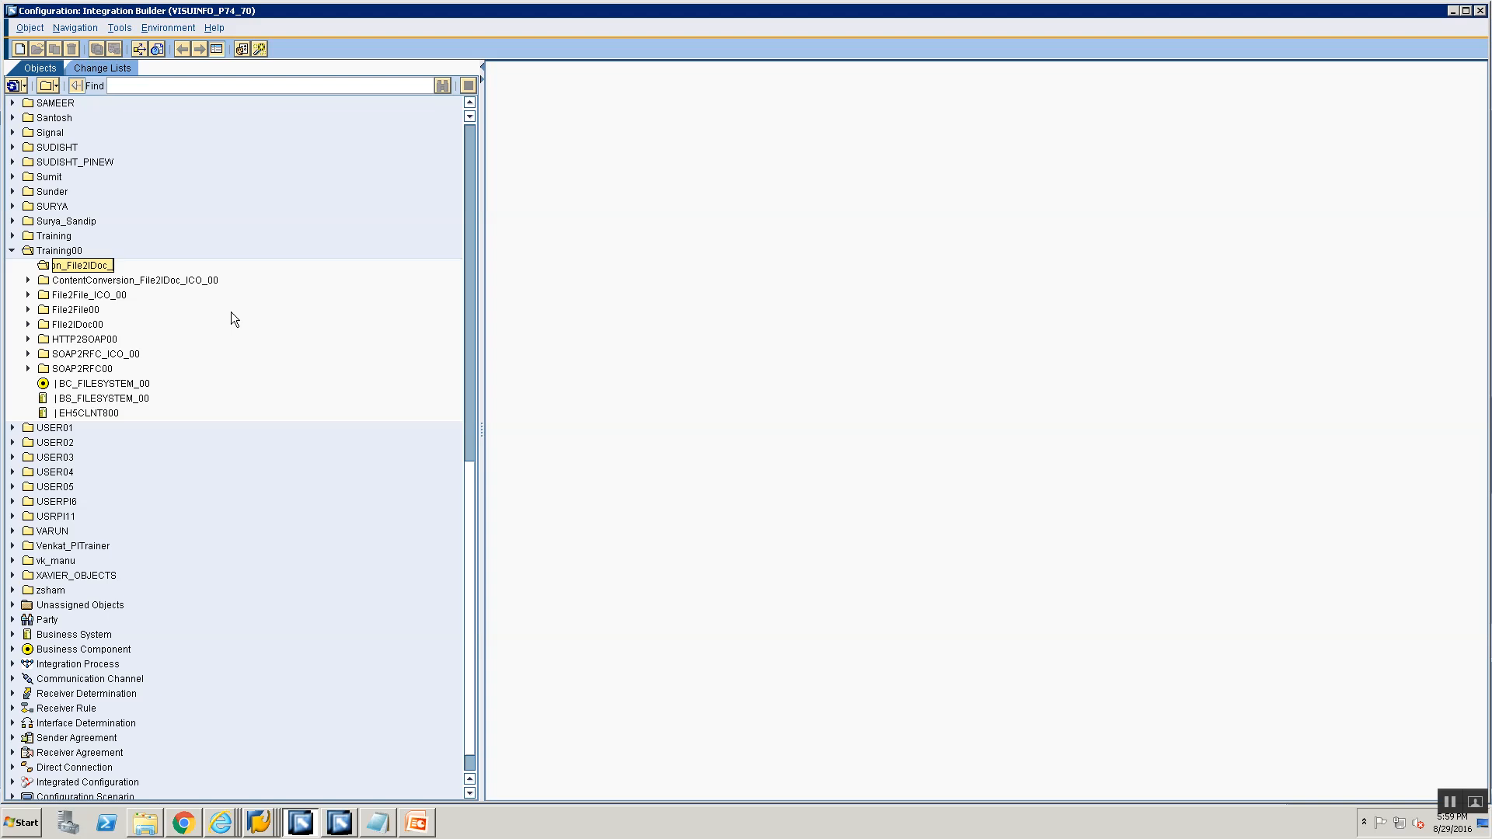
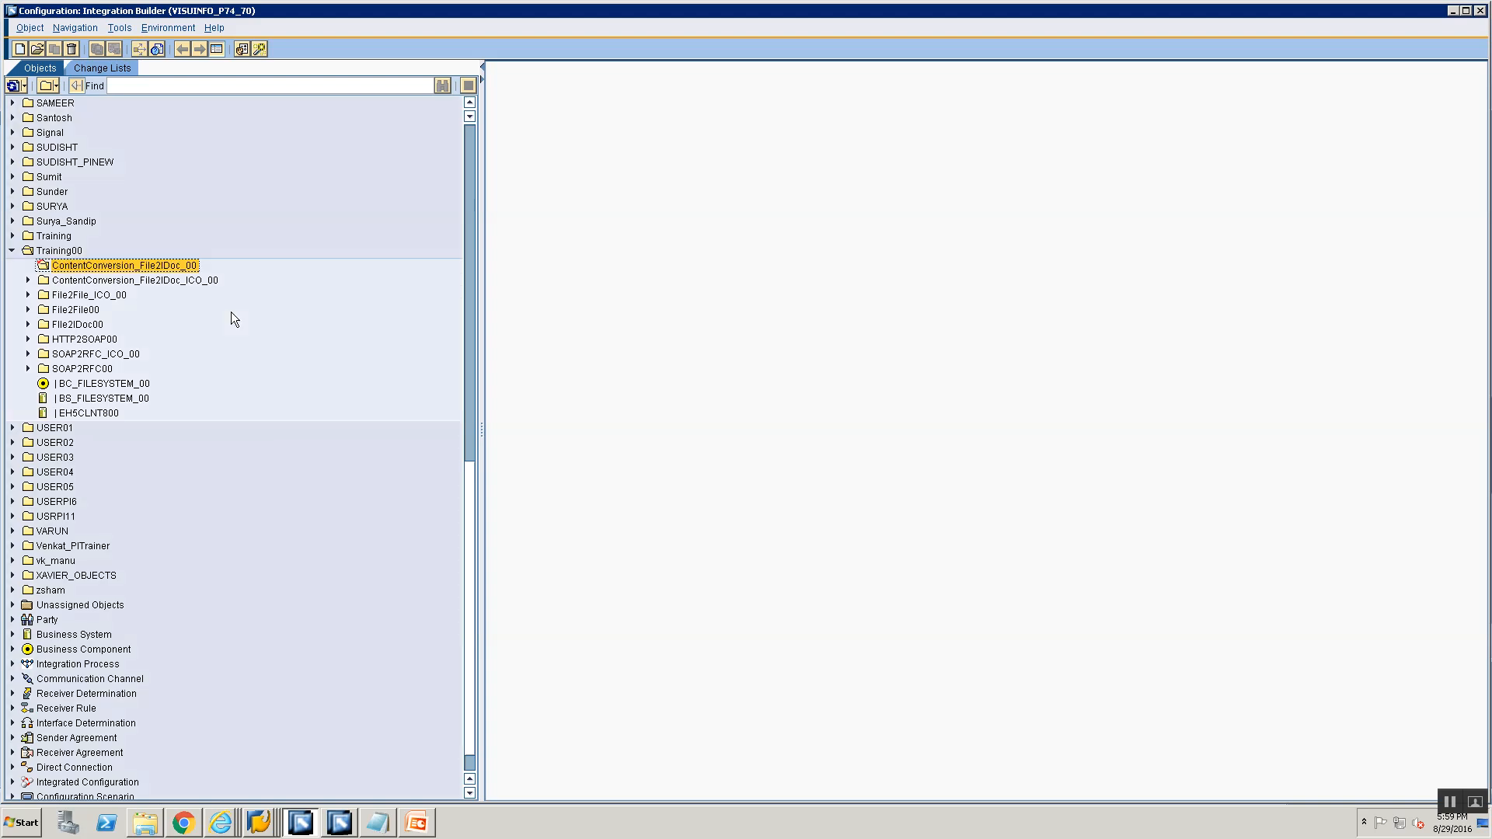
# Start a new communication channel in the ContentConversion_File2IDoc_00 folder with communication component BS_FILESYSTEM_00.
pyautogui.rightClick(137, 266)
pyautogui.click(152, 274)
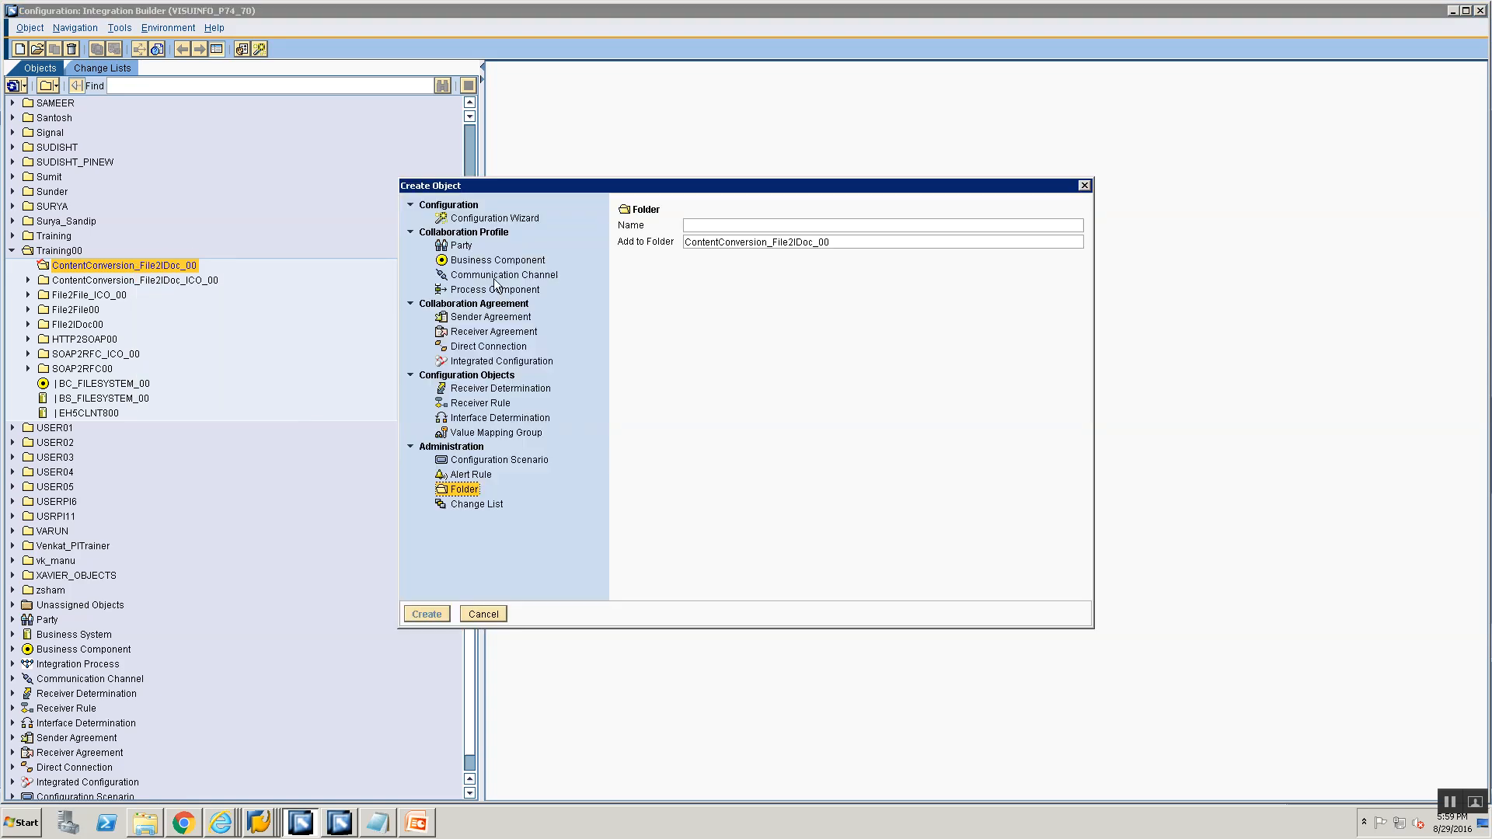
pyautogui.click(502, 275)
pyautogui.click(773, 242)
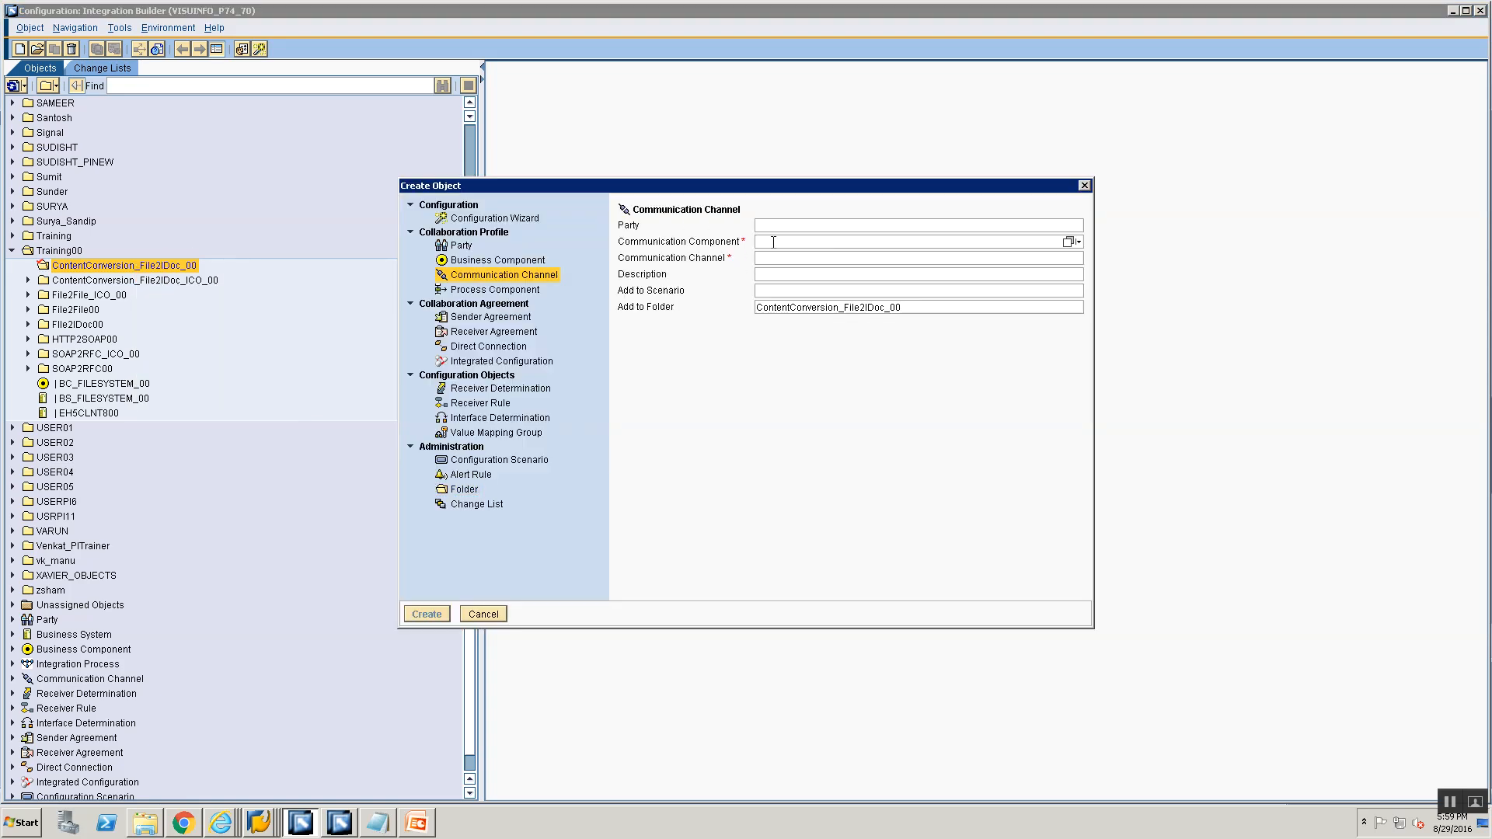
pyautogui.write('BS')
pyautogui.press('Down')
pyautogui.press('Down')
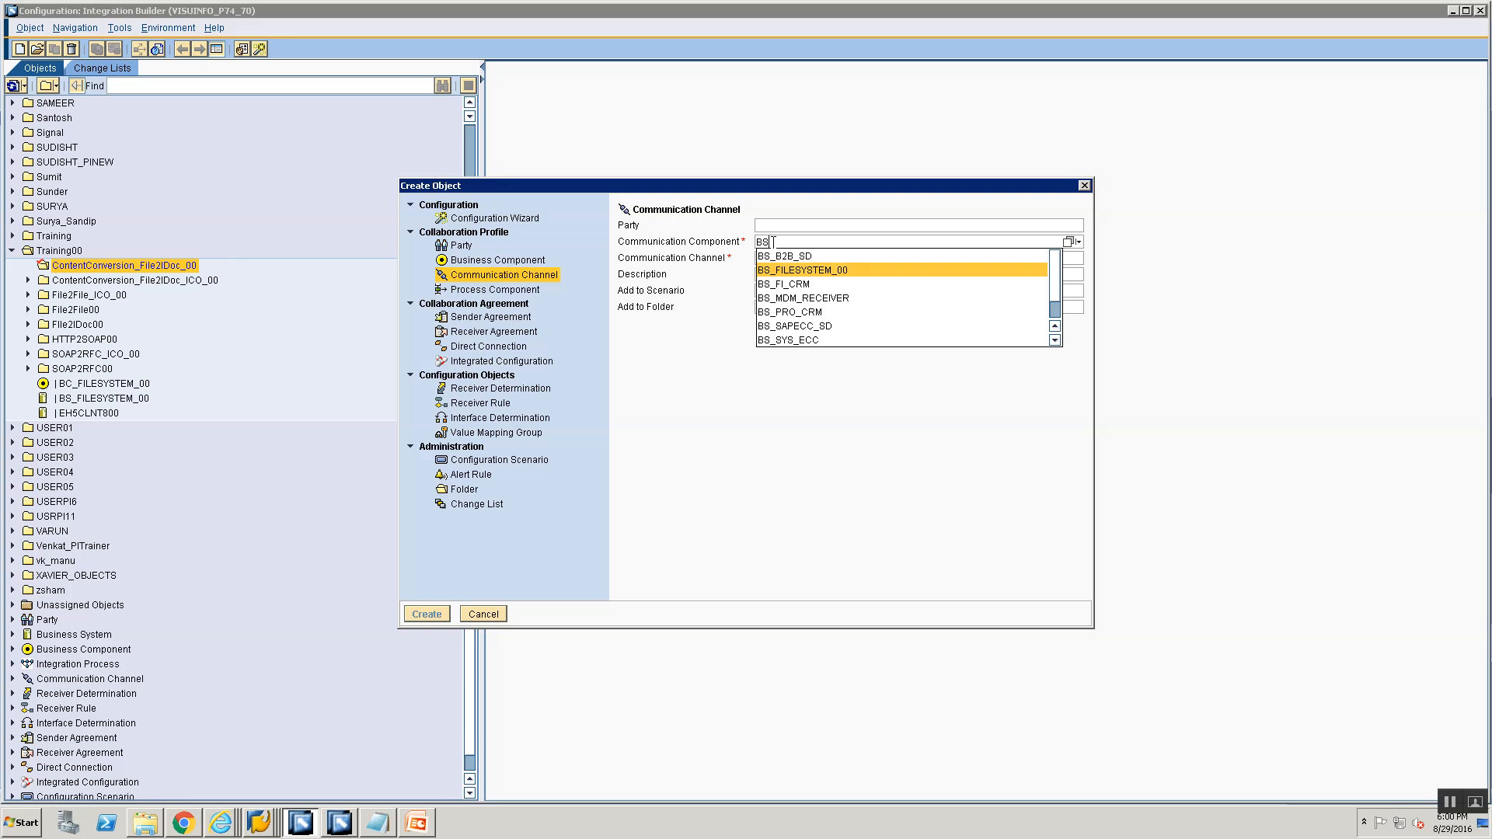
pyautogui.press('Return')
# Name the communication channel CC_ContentConversion_File2IDoc_Sender_00 and create it.
pyautogui.write('CC')
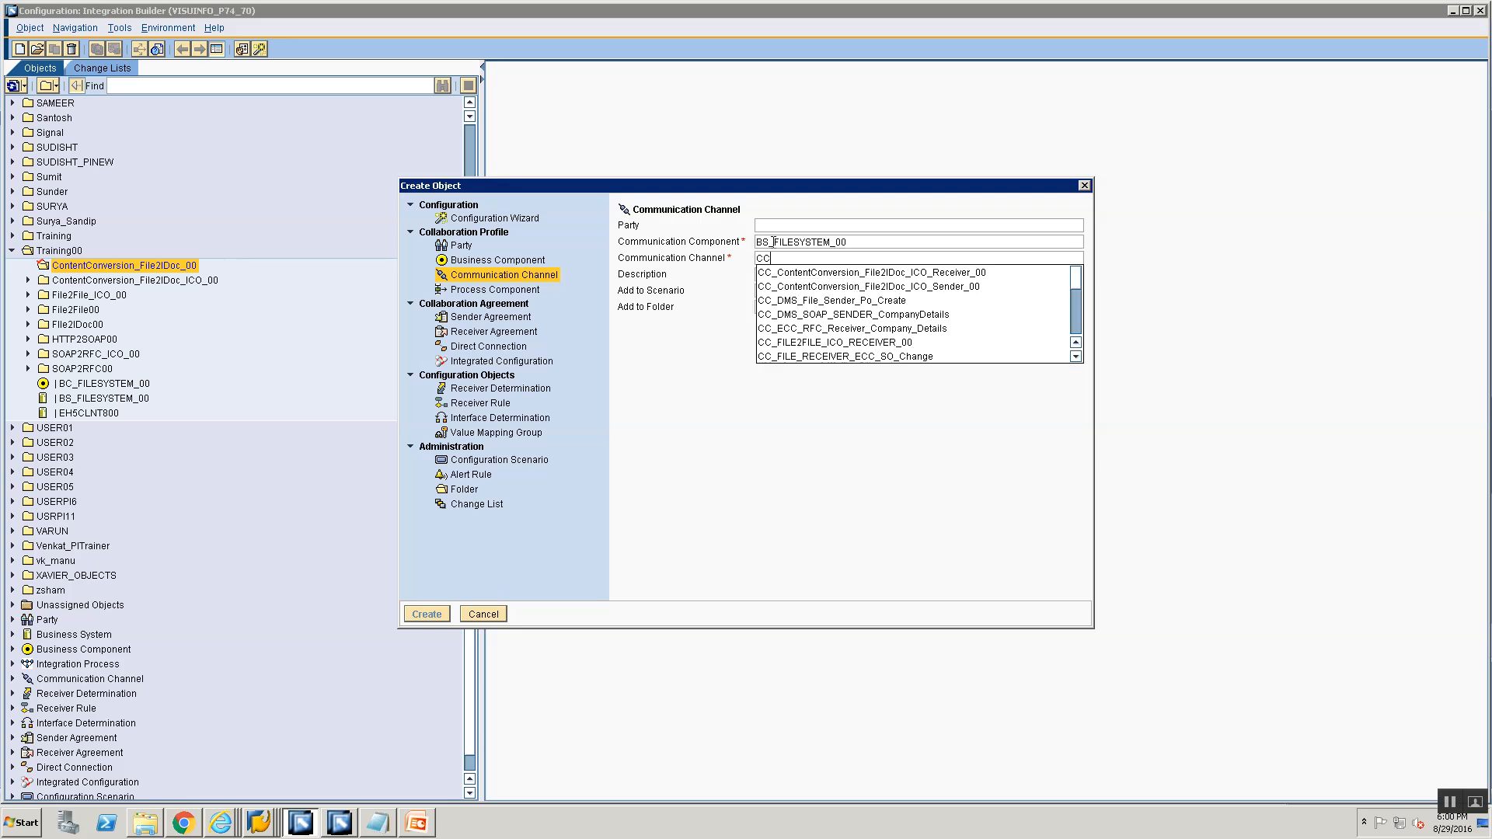
pyautogui.write('_Conten')
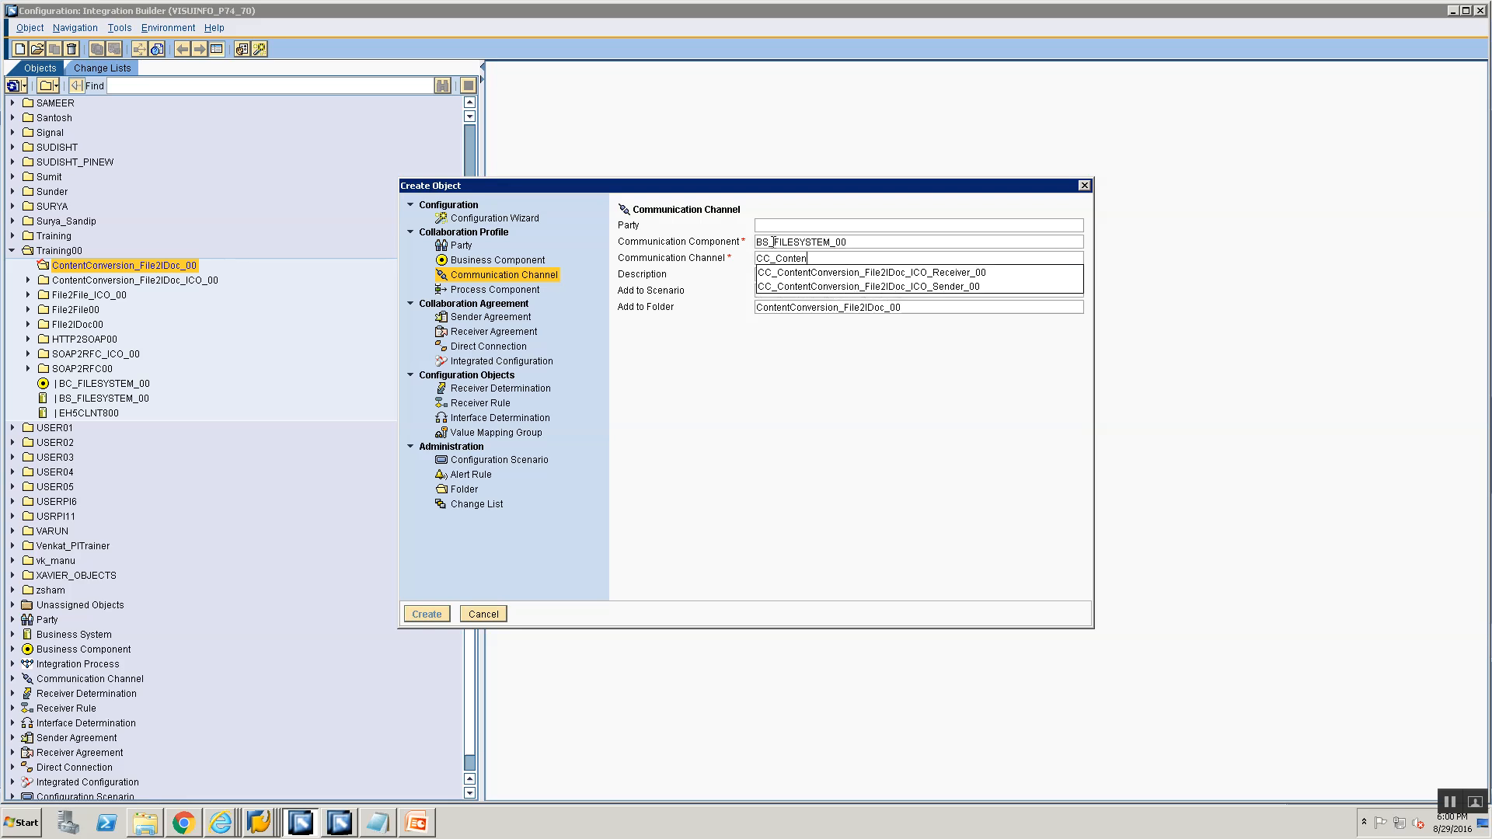
pyautogui.press('Down')
pyautogui.press('Down')
pyautogui.press('Return')
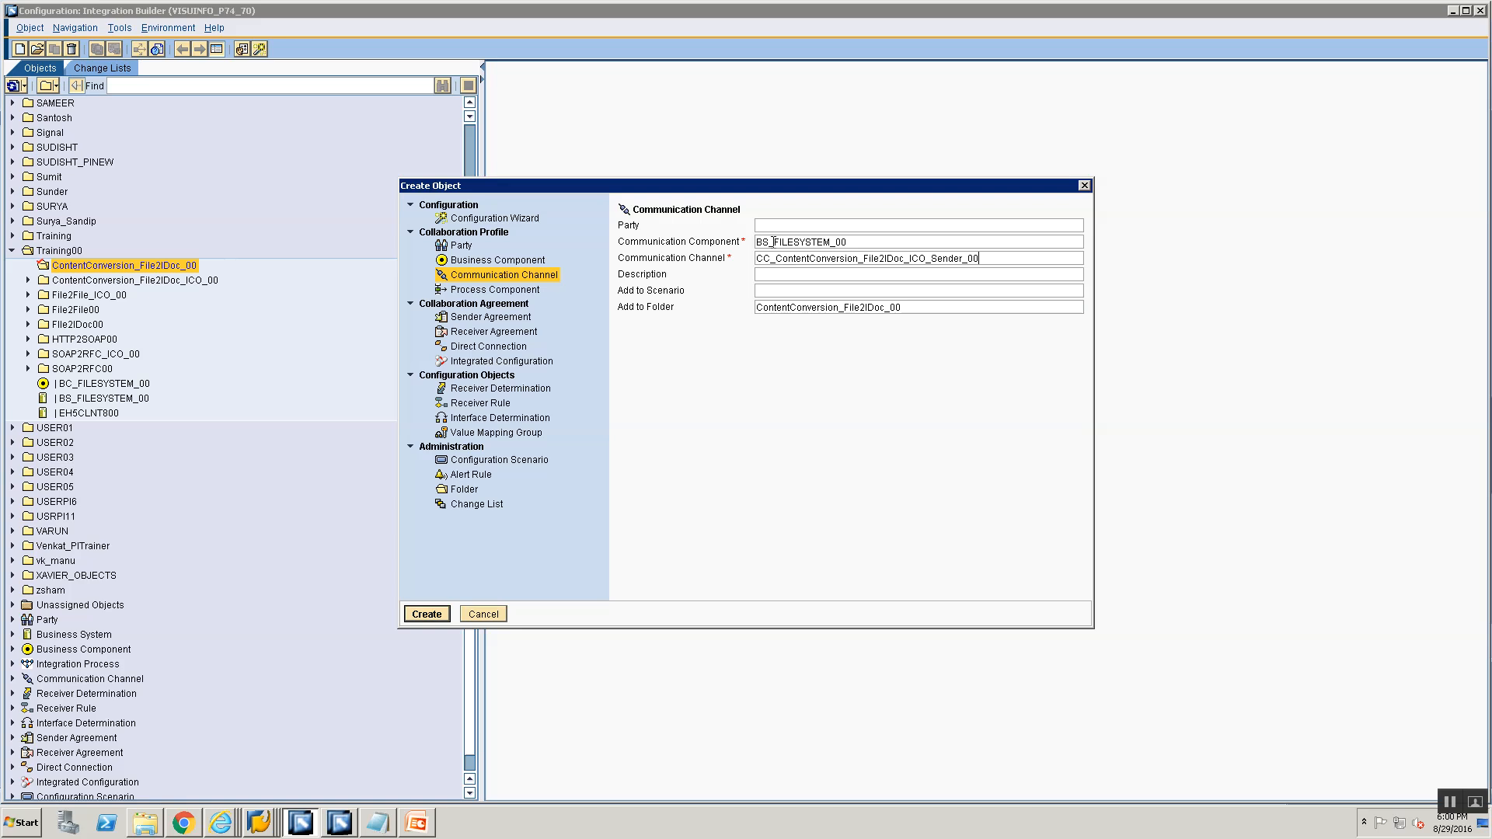
pyautogui.press('BackSpace')
pyautogui.press('BackSpace')
pyautogui.press('BackSpace')
pyautogui.press('BackSpace')
pyautogui.press('Return')
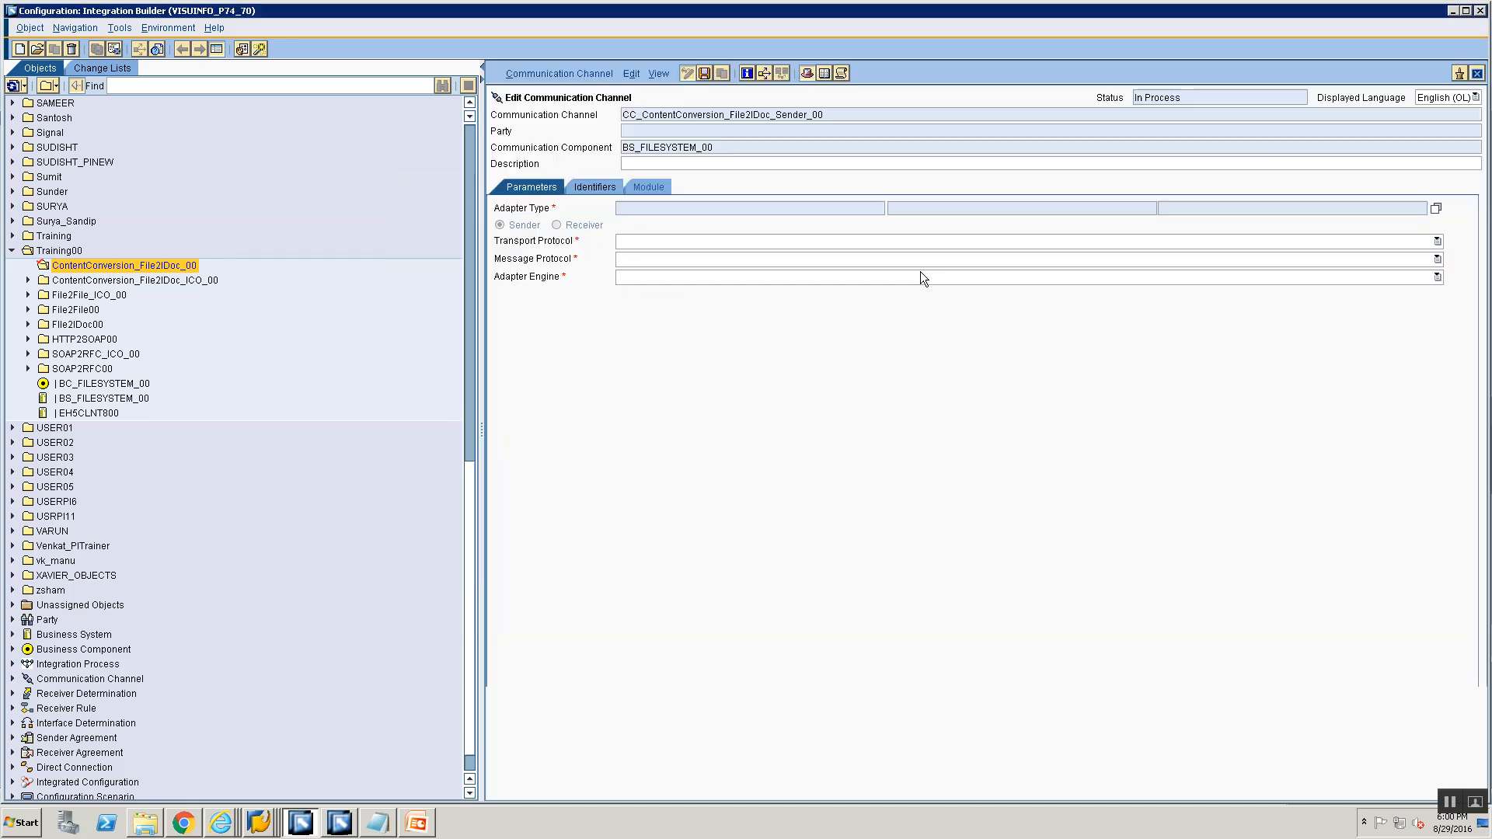
# Set the sender channel's adapter type to File from SAP BASIS 7.40 and its message protocol to File Content Conversion.
pyautogui.click(1436, 208)
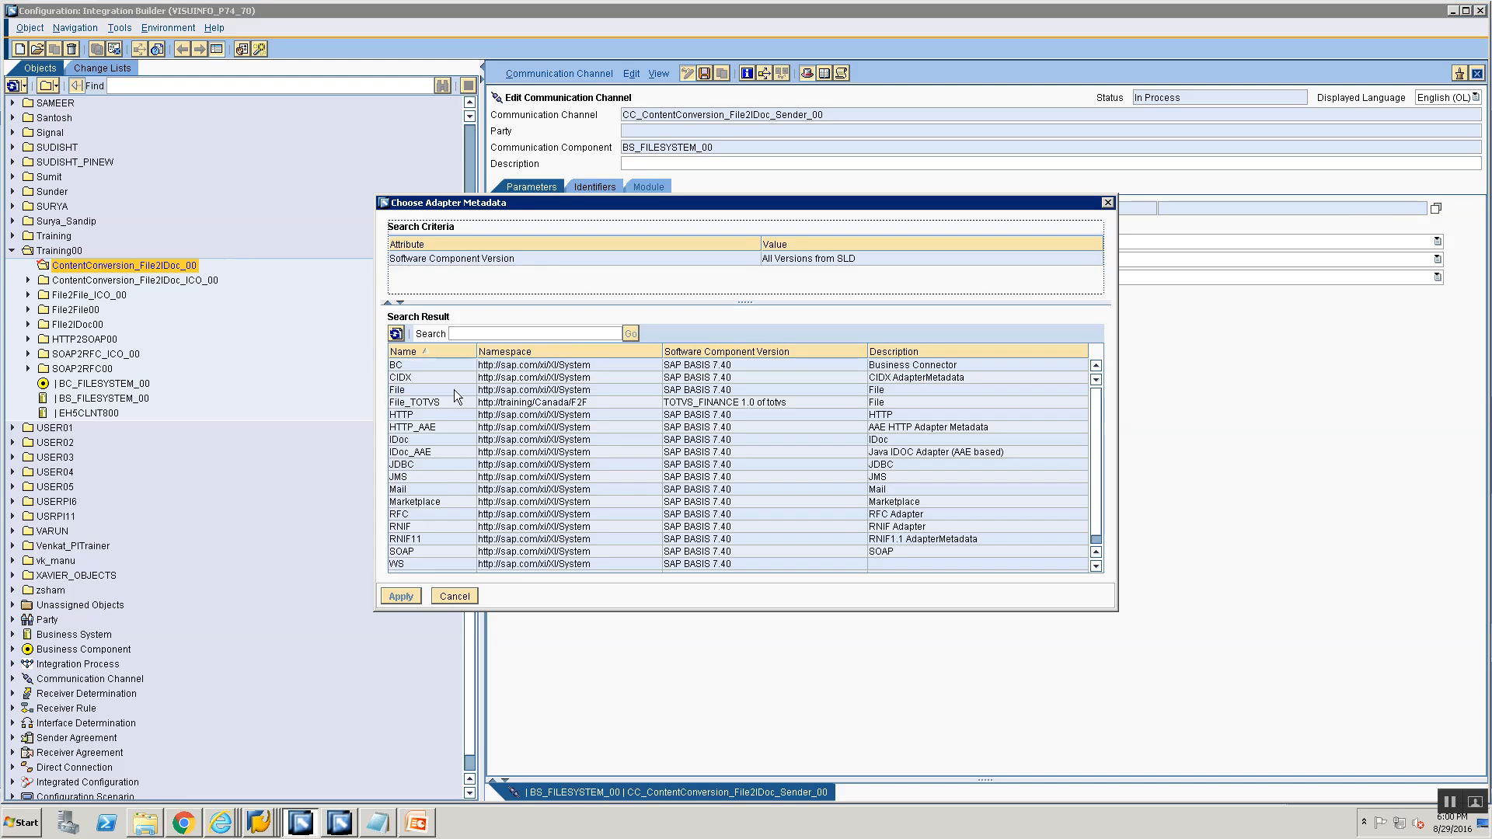
pyautogui.click(453, 390)
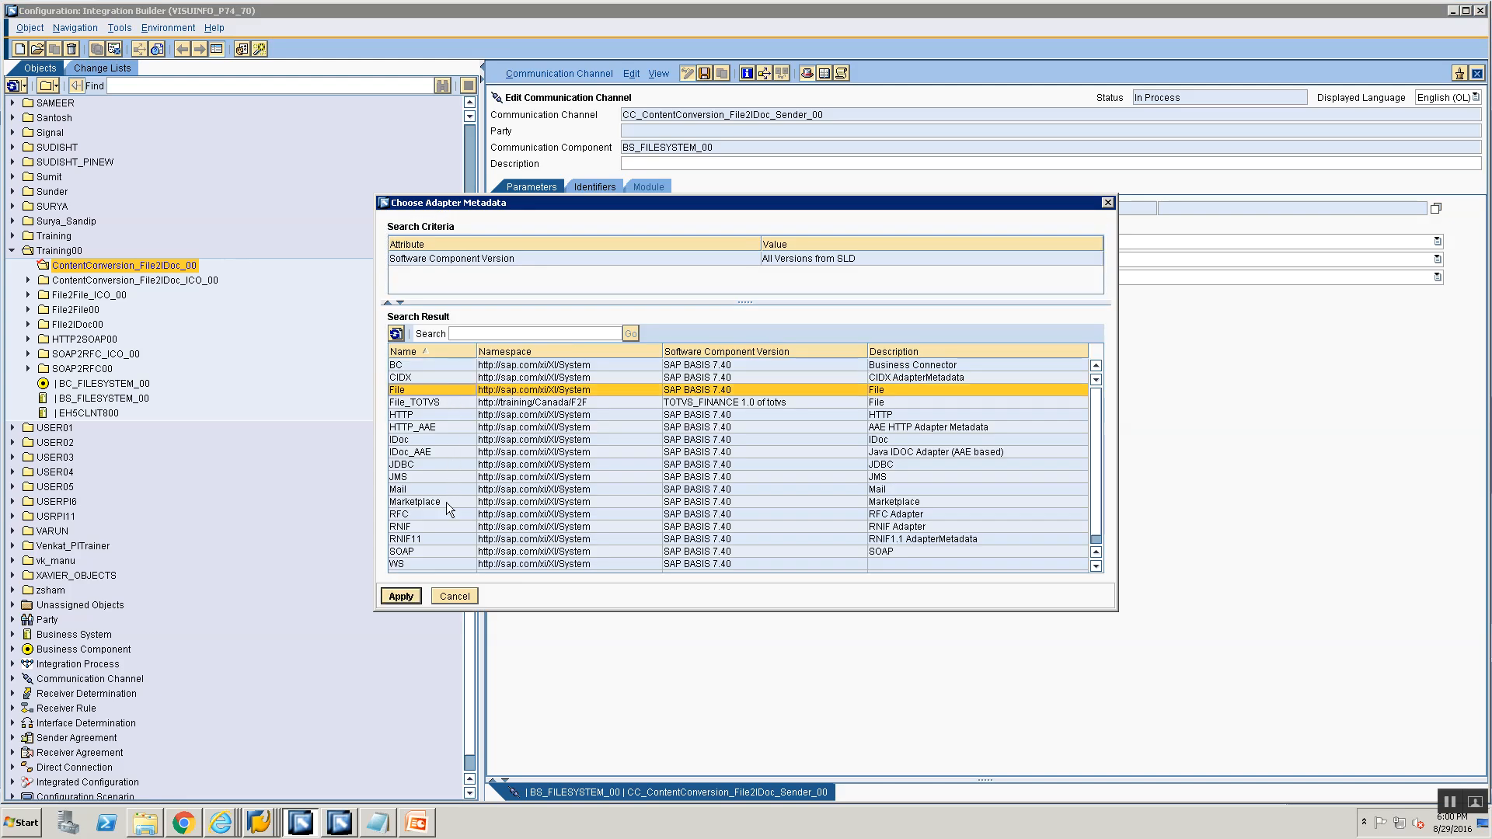
pyautogui.click(400, 597)
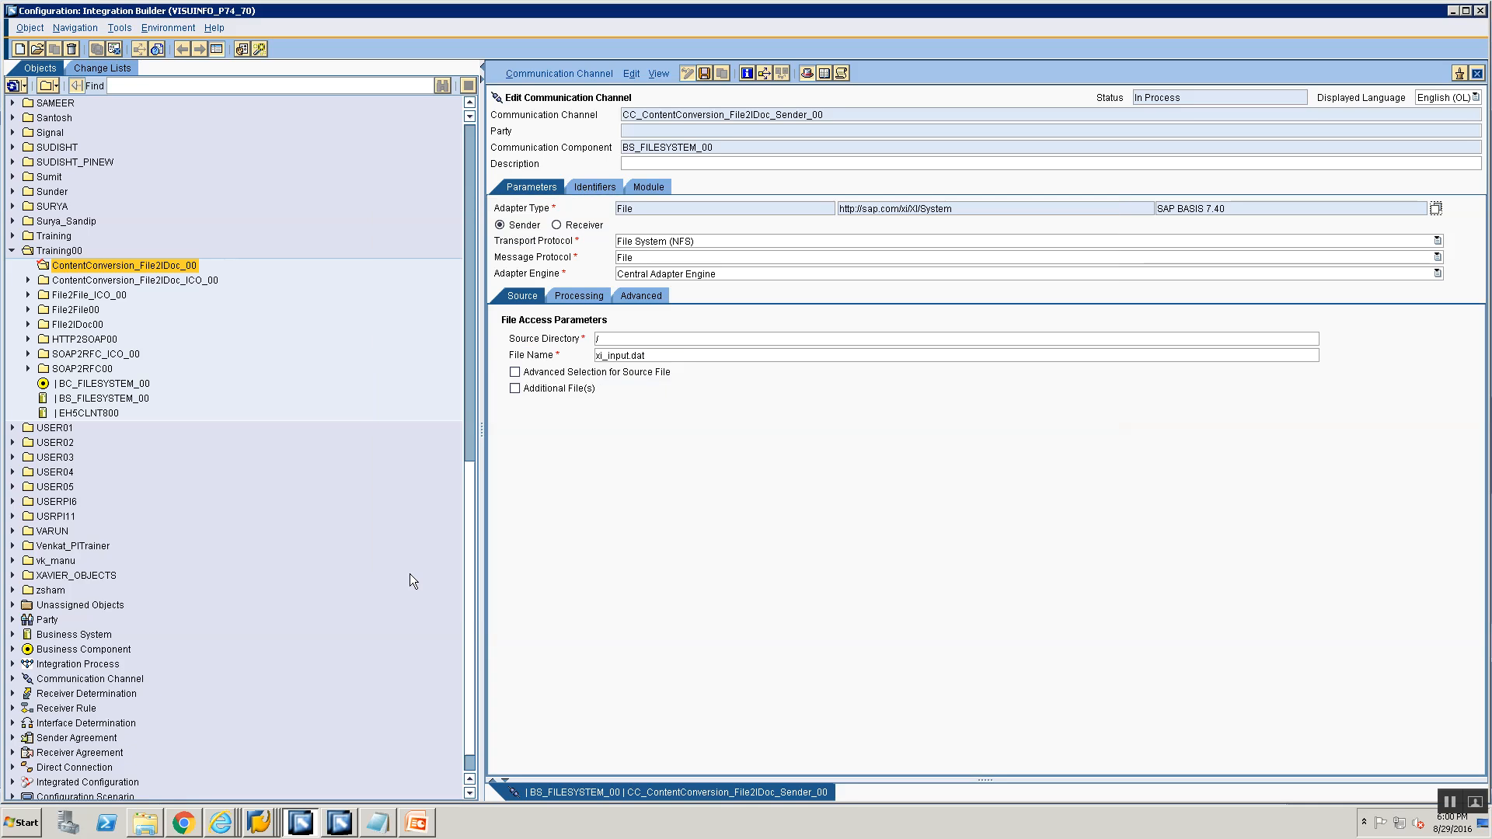
pyautogui.click(626, 260)
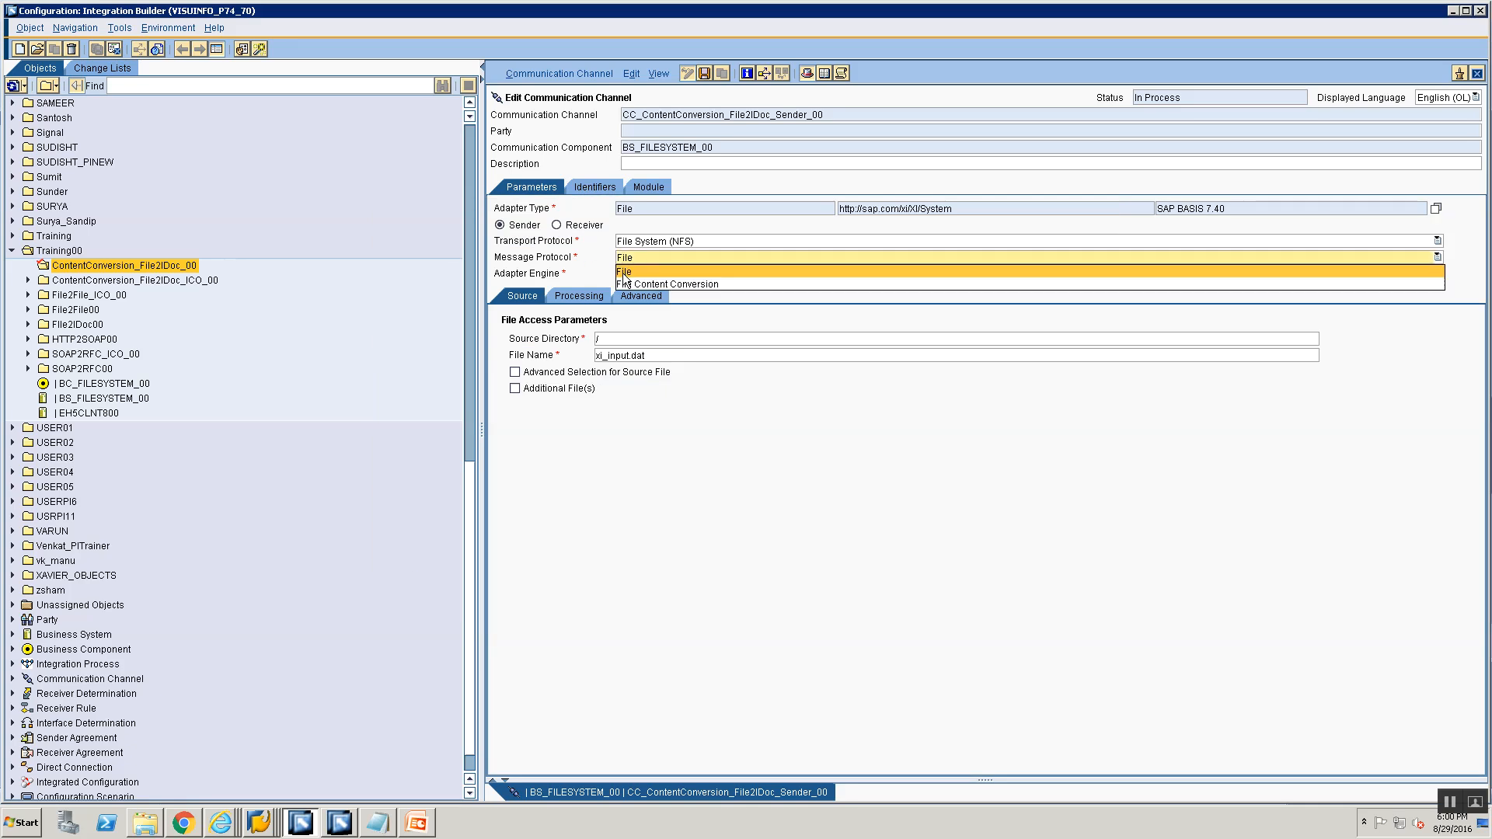
pyautogui.click(630, 285)
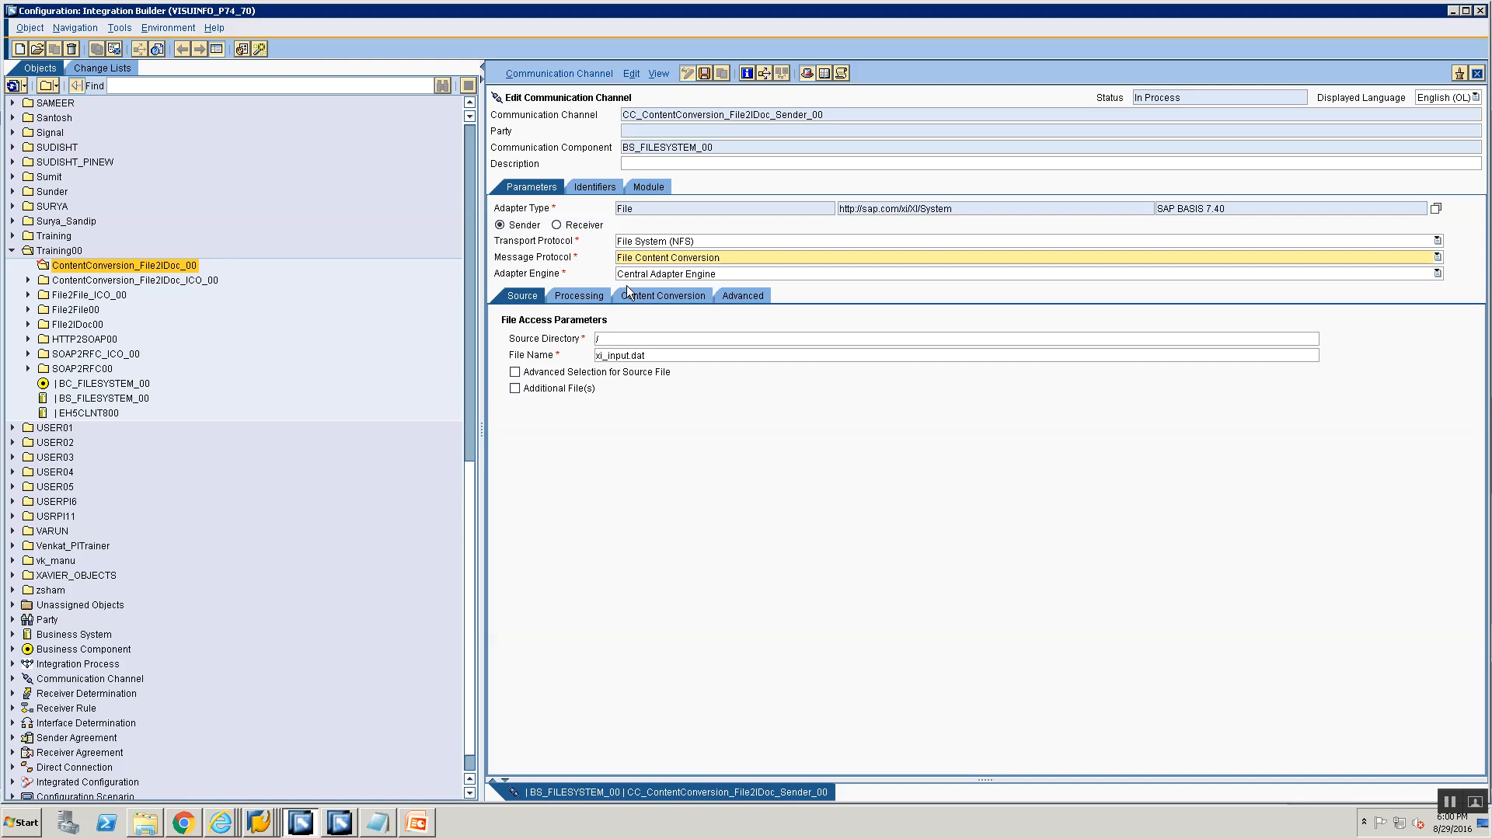
# Close File2IDoc_ICO.csv, open cg3z.txt from the Training folder in Notepad, and copy its \\VISUINFO\sapmnt\trans\training path.
pyautogui.click(259, 822)
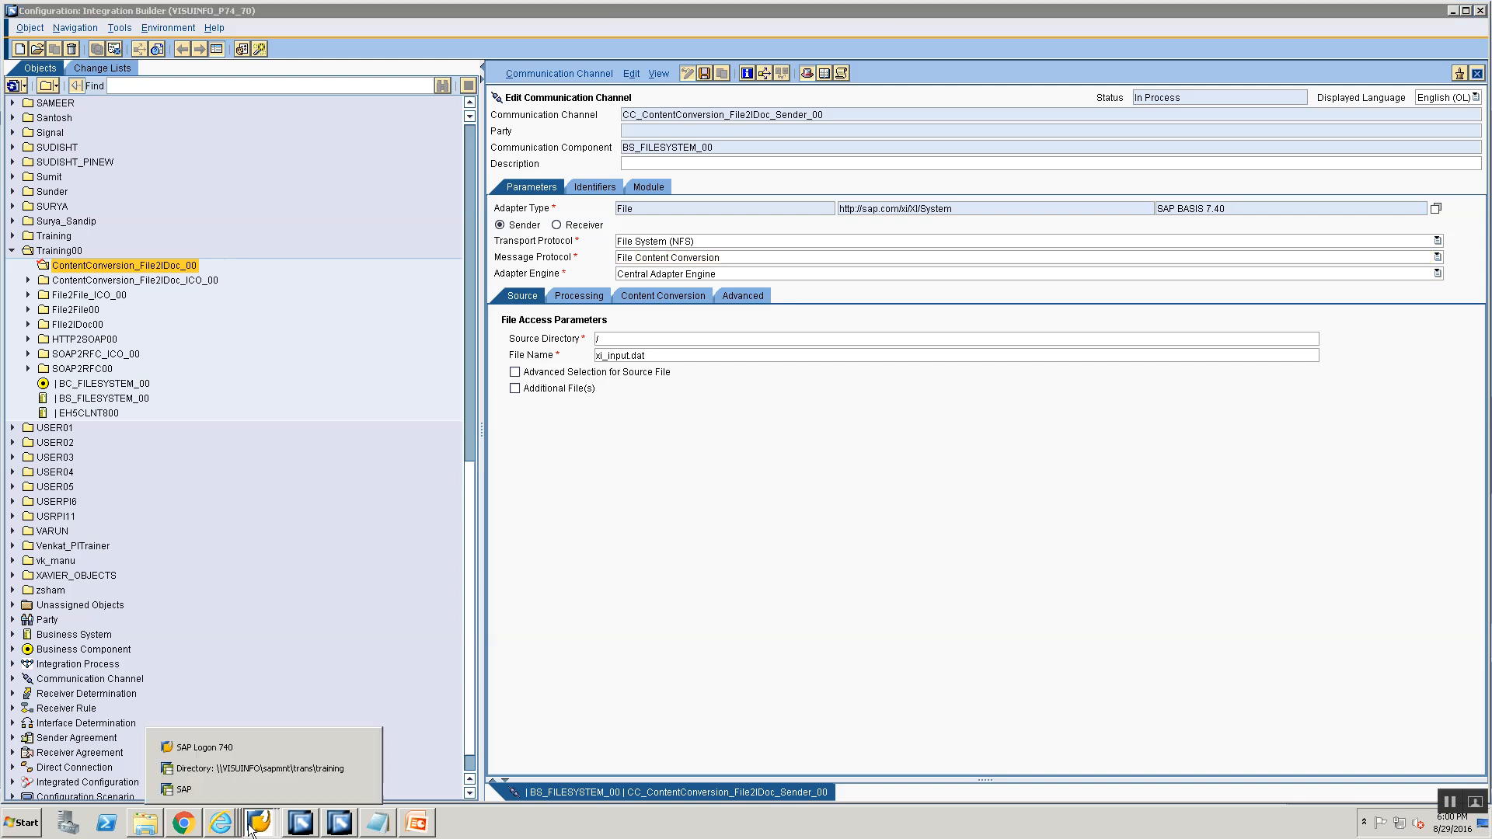
pyautogui.click(378, 822)
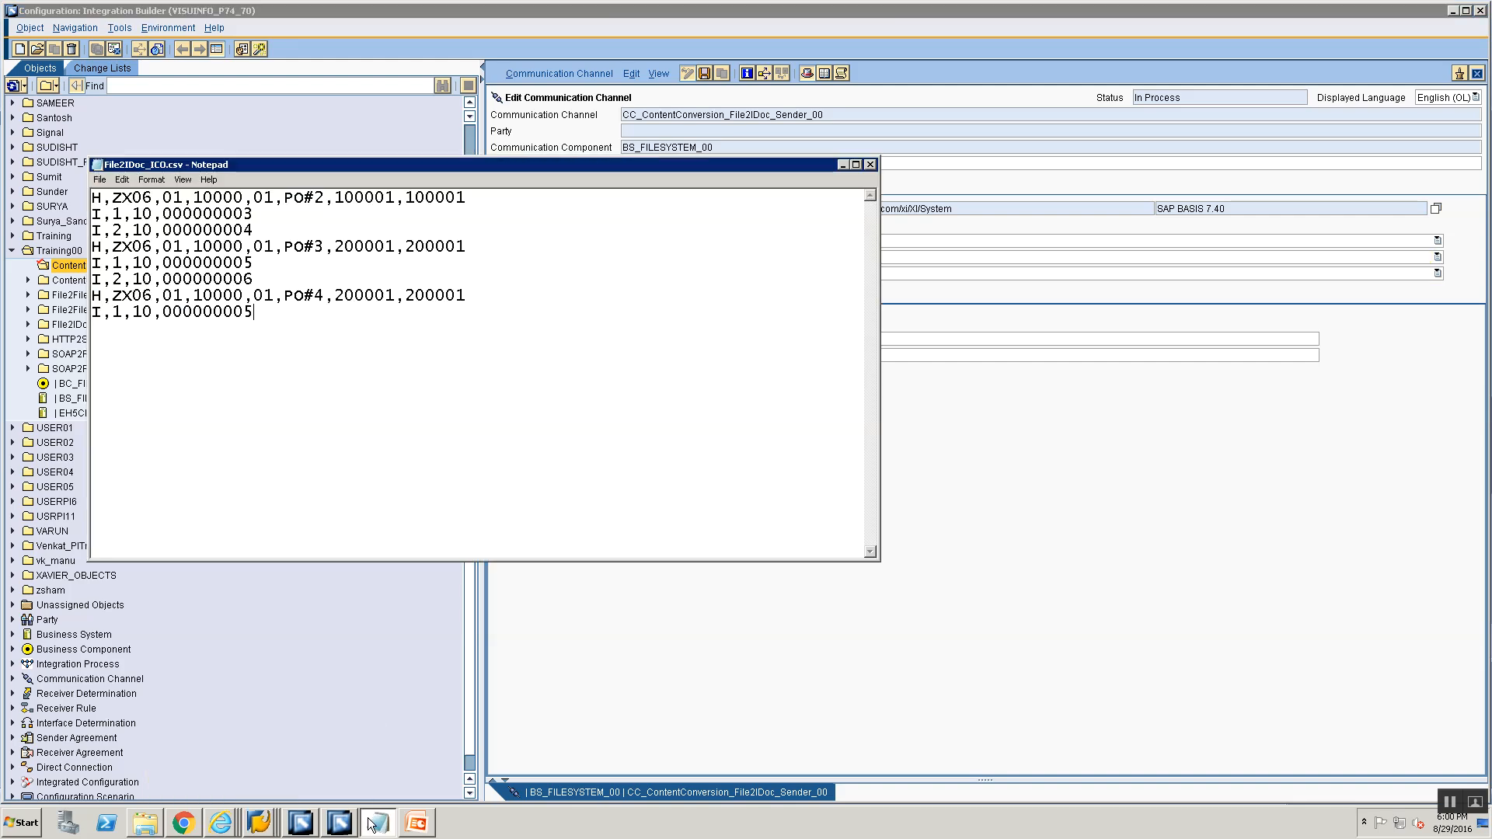
pyautogui.rightClick(377, 822)
pyautogui.click(356, 786)
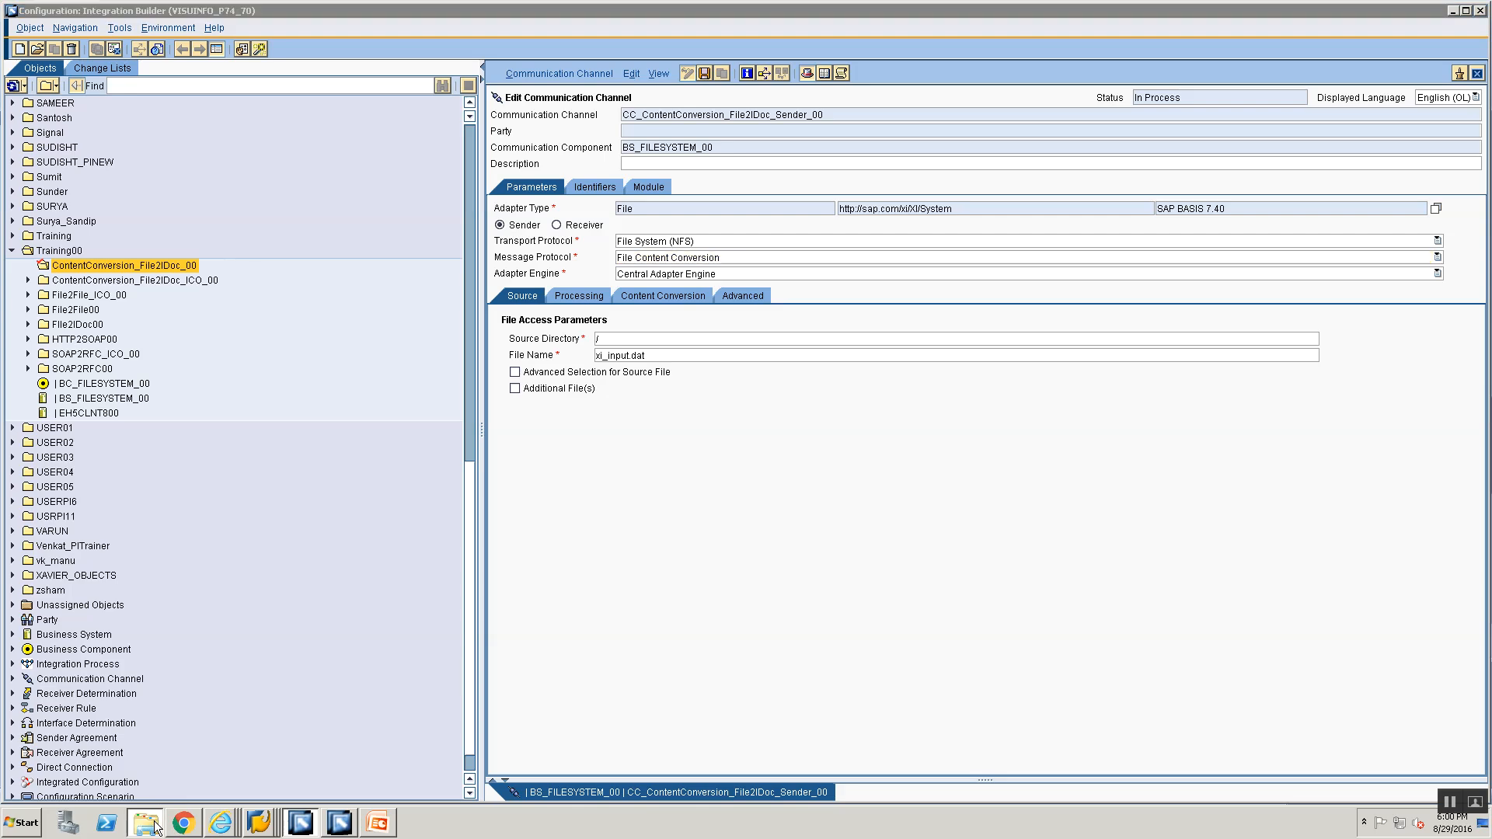
pyautogui.click(145, 822)
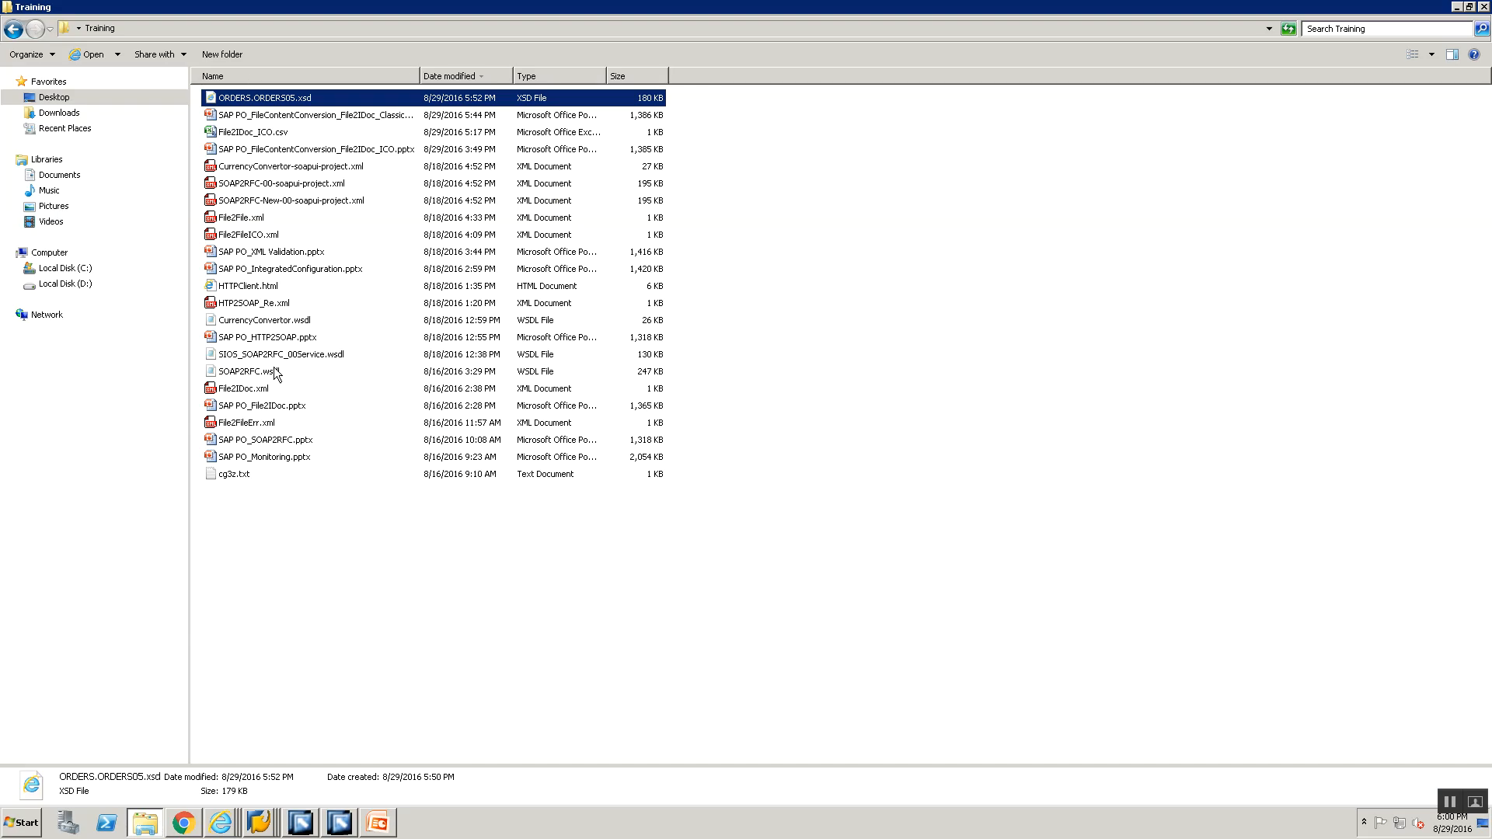
pyautogui.doubleClick(238, 474)
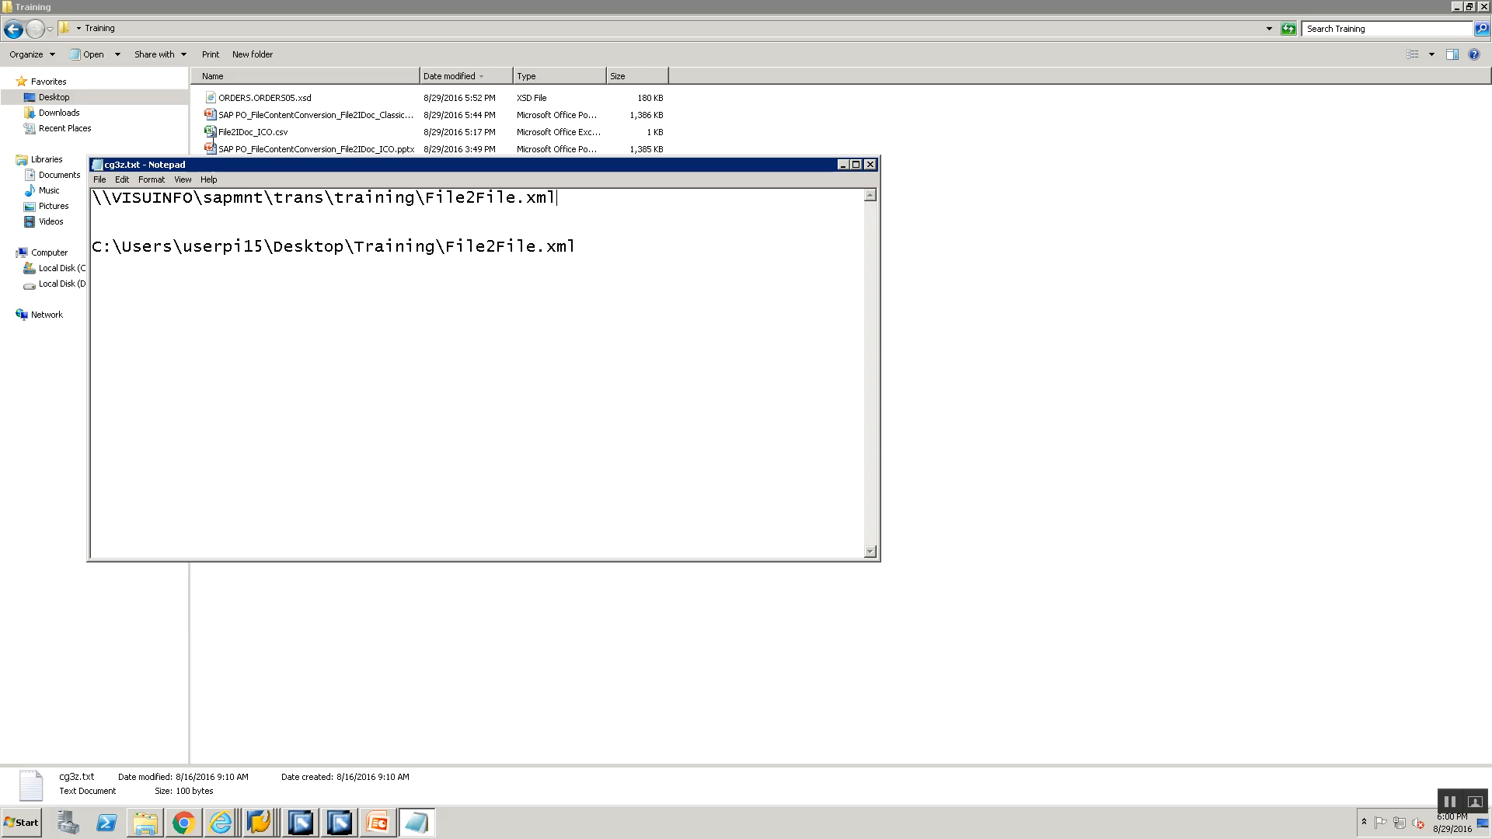
pyautogui.moveTo(557, 197); pyautogui.dragTo(91, 197)
pyautogui.hotkey('ctrl', 'c')
# Switch back to the Integration Builder and set the sender channel's source directory to \\VISUINFO\sapmnt\trans\training\.
pyautogui.hotkey('alt', 'Tab')
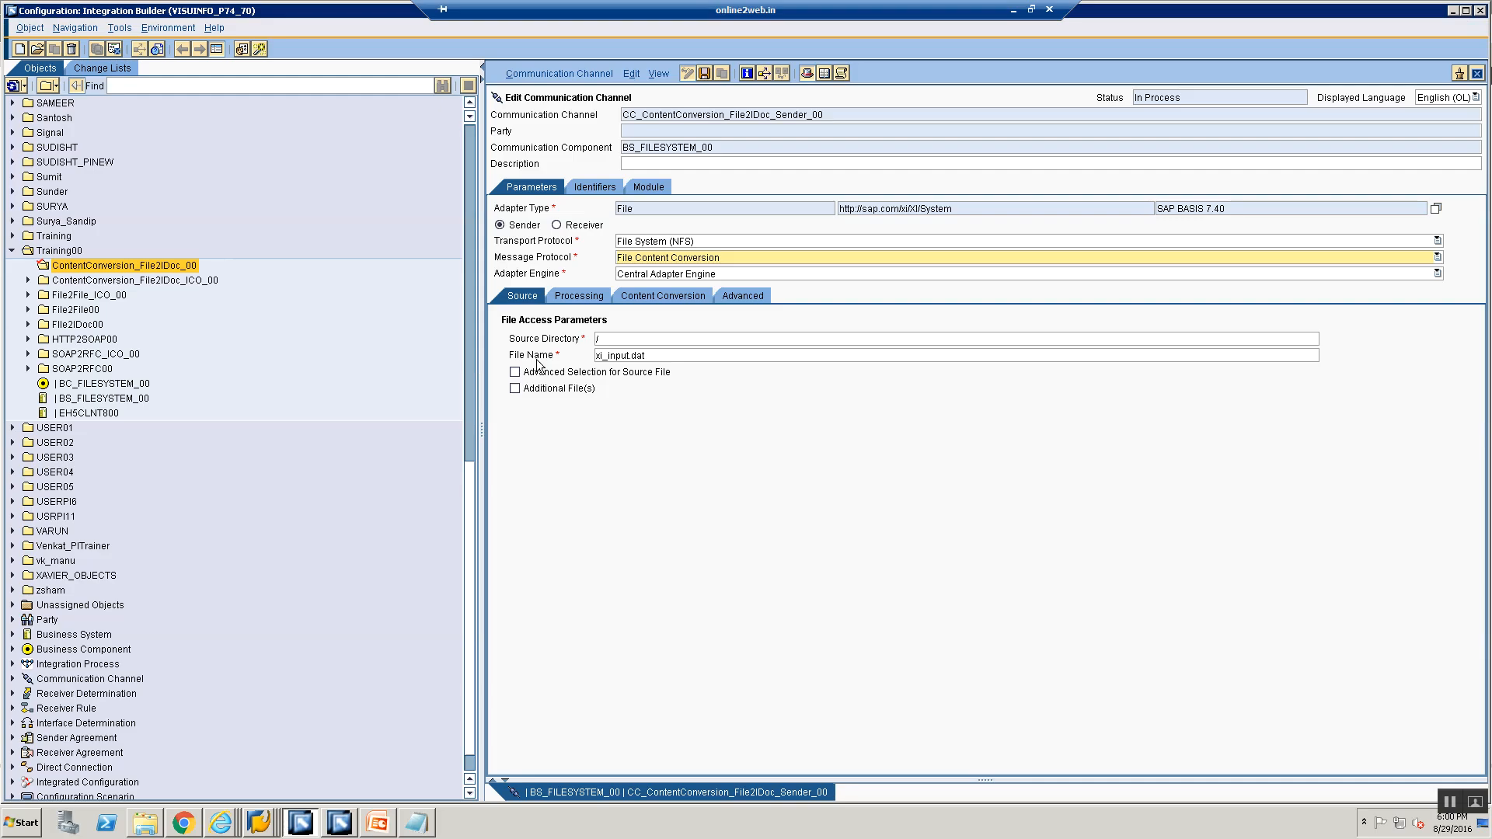
pyautogui.click(630, 342)
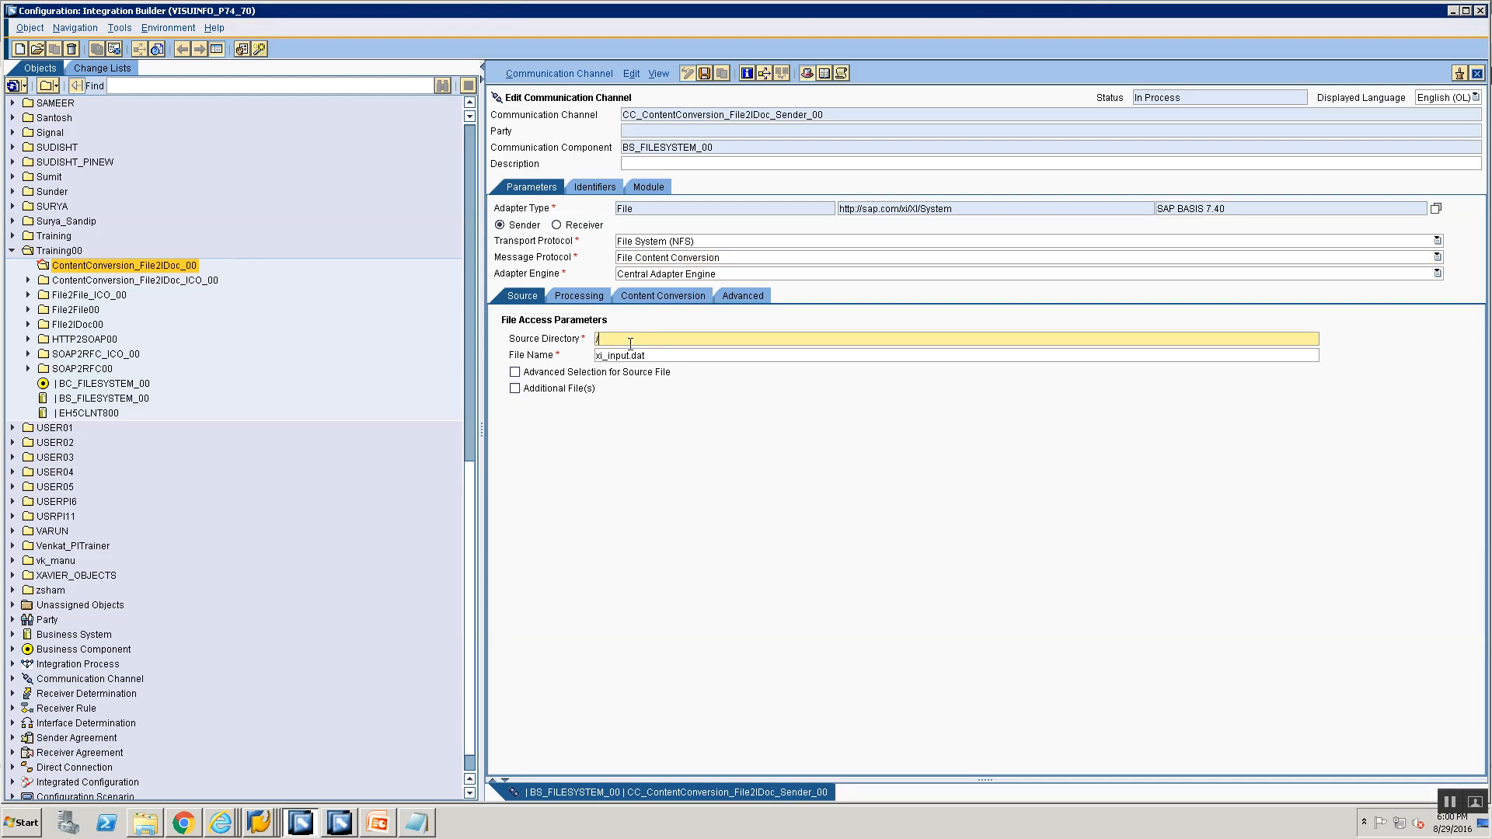
pyautogui.press('BackSpace')
pyautogui.hotkey('ctrl', 'v')
pyautogui.press('BackSpace')
pyautogui.press('BackSpace')
pyautogui.press('BackSpace')
pyautogui.press('BackSpace')
pyautogui.press('Tab')
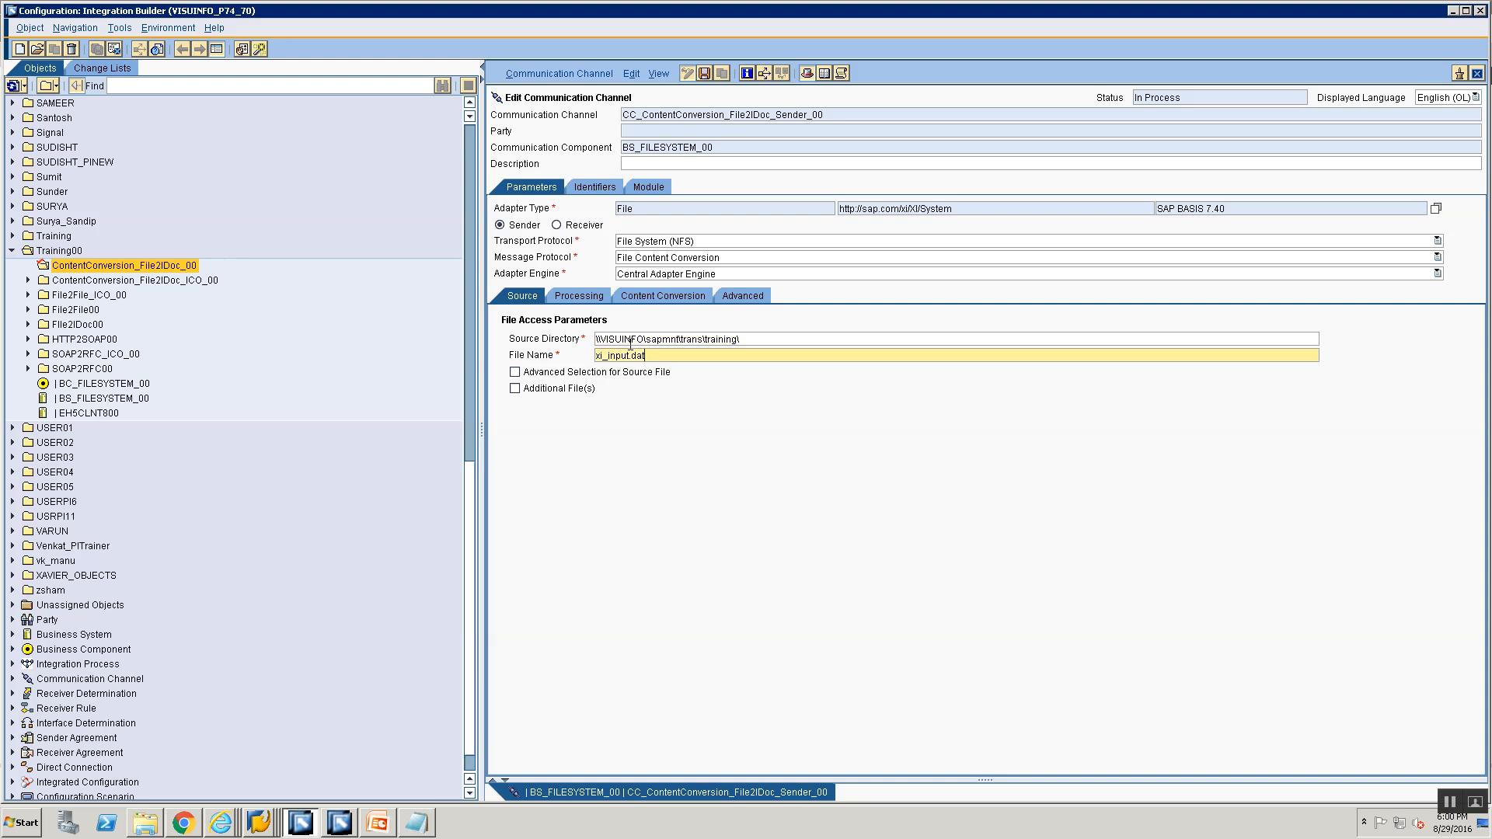
# Set the source file name to File2IDoc_Classical.txt, checking the existing file names in the Training folder.
pyautogui.hotkey('ctrl', 'a')
pyautogui.press('BackSpace')
pyautogui.write('Fil2')
pyautogui.press('BackSpace')
pyautogui.press('BackSpace')
pyautogui.press('BackSpace')
pyautogui.write('ile2IDoc')
pyautogui.click(138, 827)
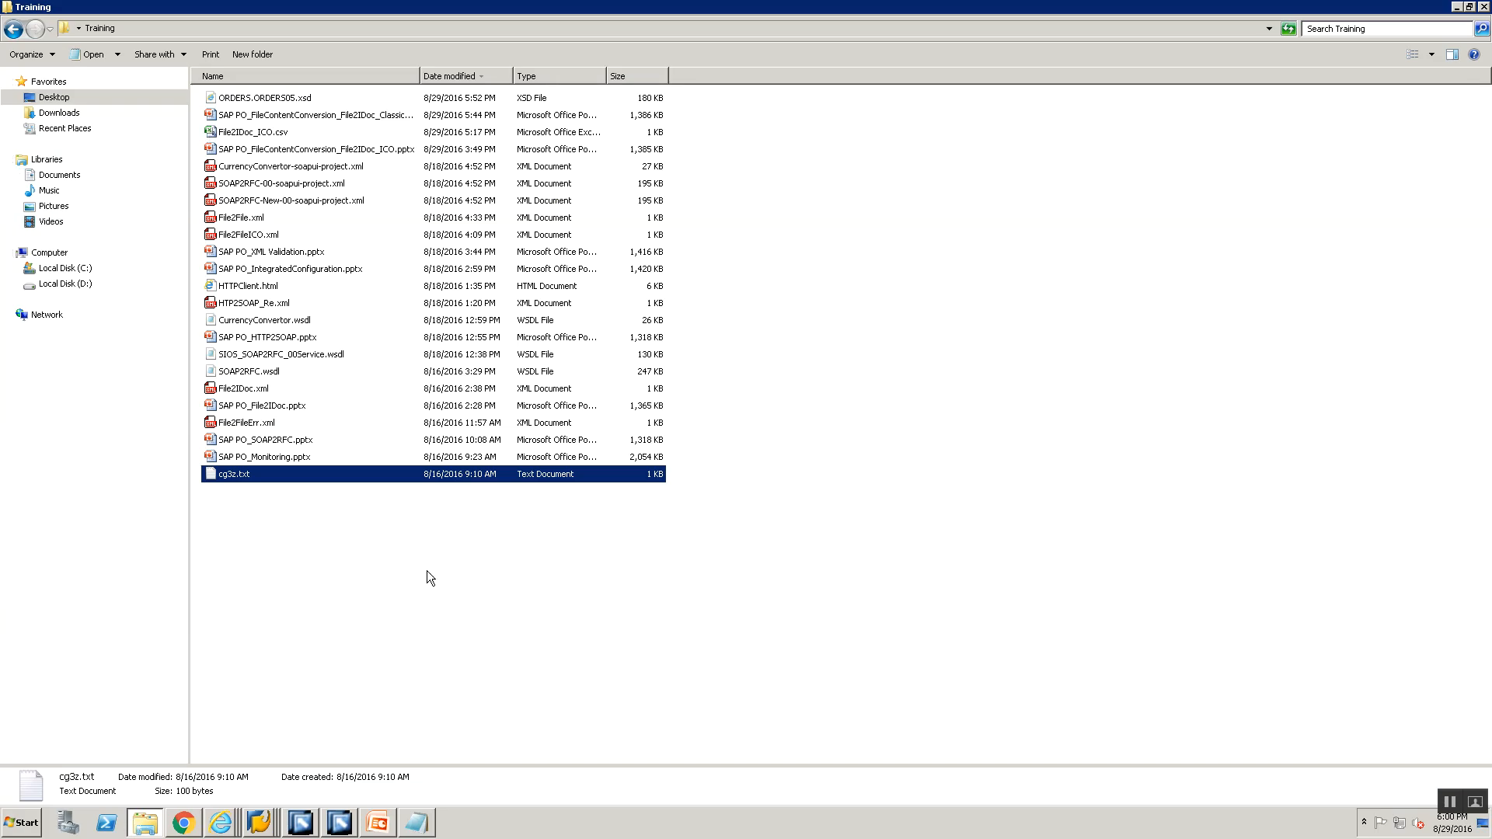
pyautogui.hotkey('alt', 'Tab')
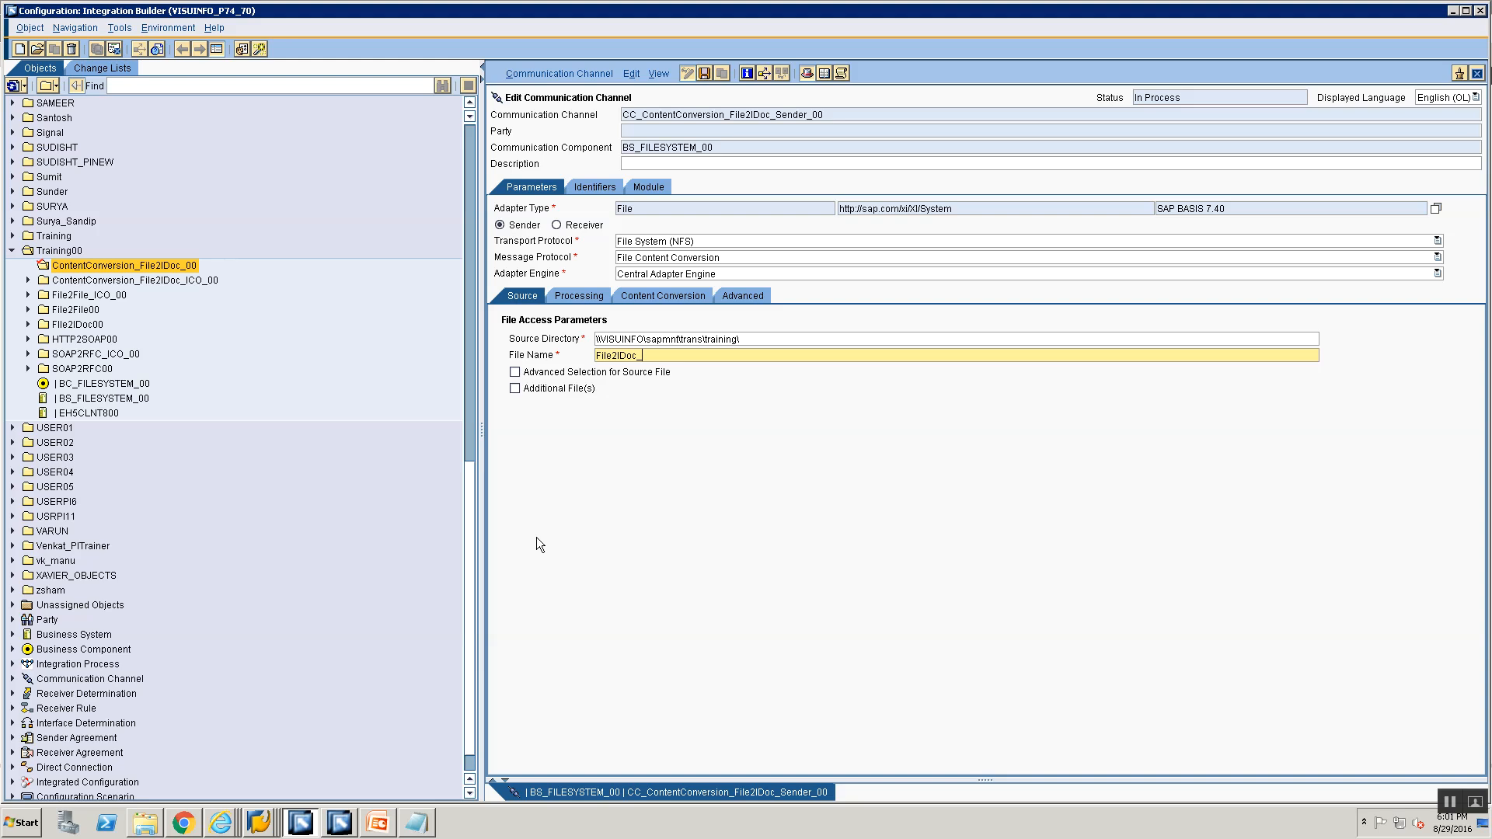
pyautogui.write('Fixed.txt')
pyautogui.press('BackSpace')
pyautogui.press('BackSpace')
pyautogui.press('BackSpace')
pyautogui.press('BackSpace')
pyautogui.press('BackSpace')
pyautogui.press('BackSpace')
pyautogui.press('BackSpace')
pyautogui.press('BackSpace')
pyautogui.write('Classical.txt')
# Save the sender communication channel and close its processing log.
pyautogui.hotkey('ctrl', 's')
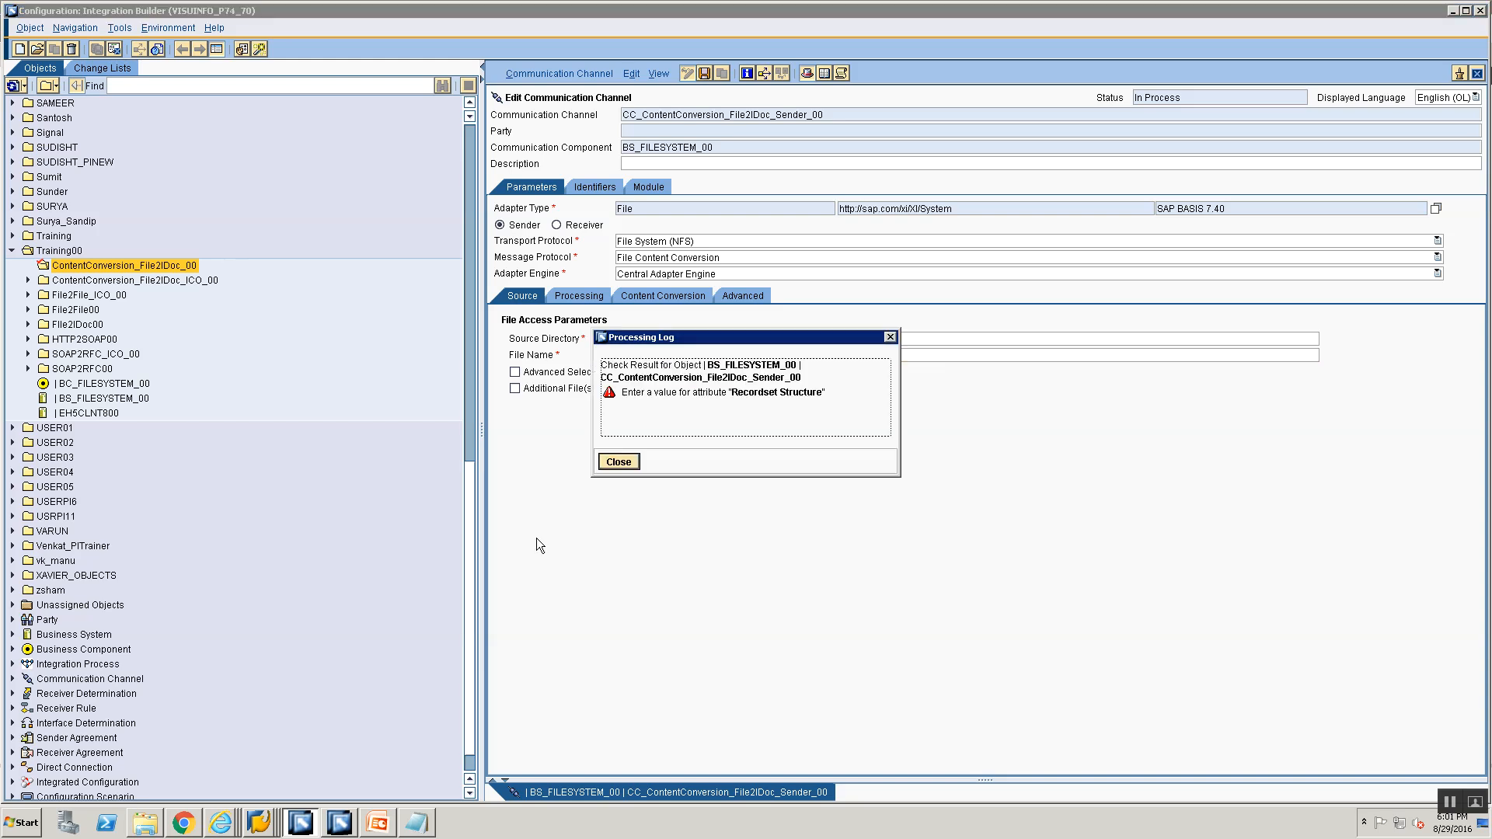
pyautogui.click(609, 464)
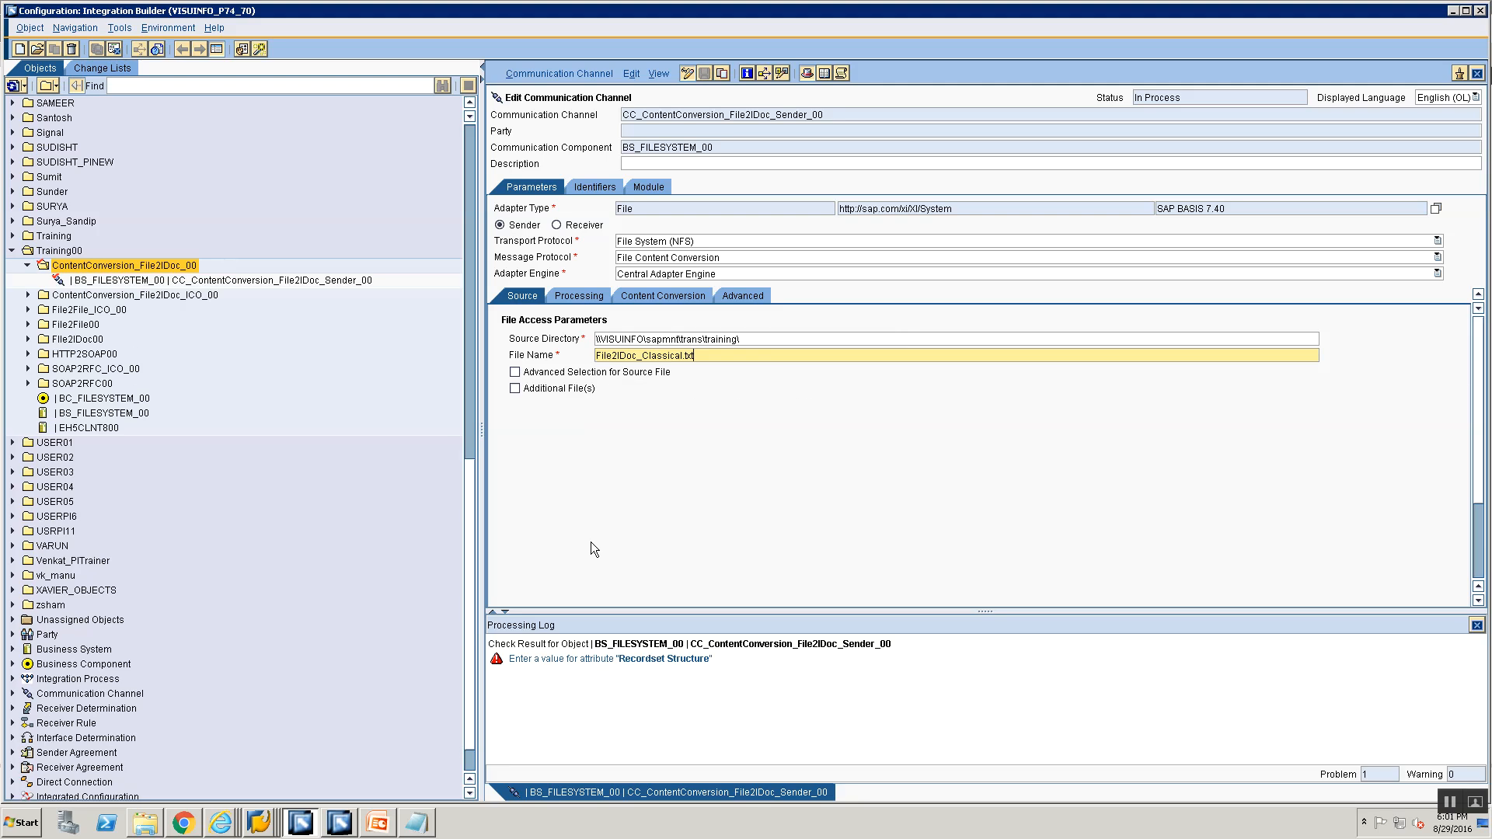
pyautogui.click(1476, 625)
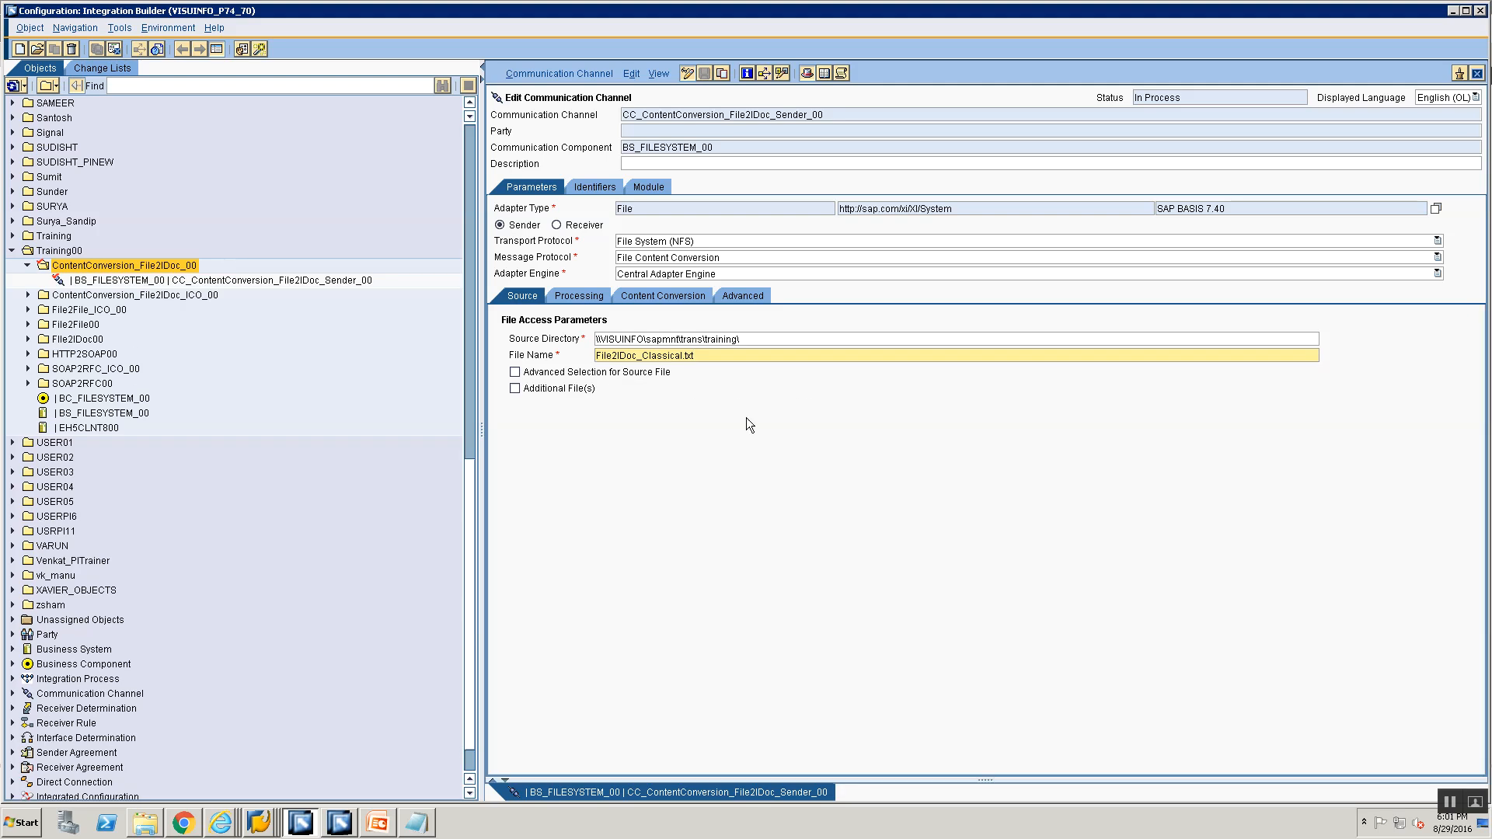
# Set the sender channel's processing mode to Delete.
pyautogui.click(571, 296)
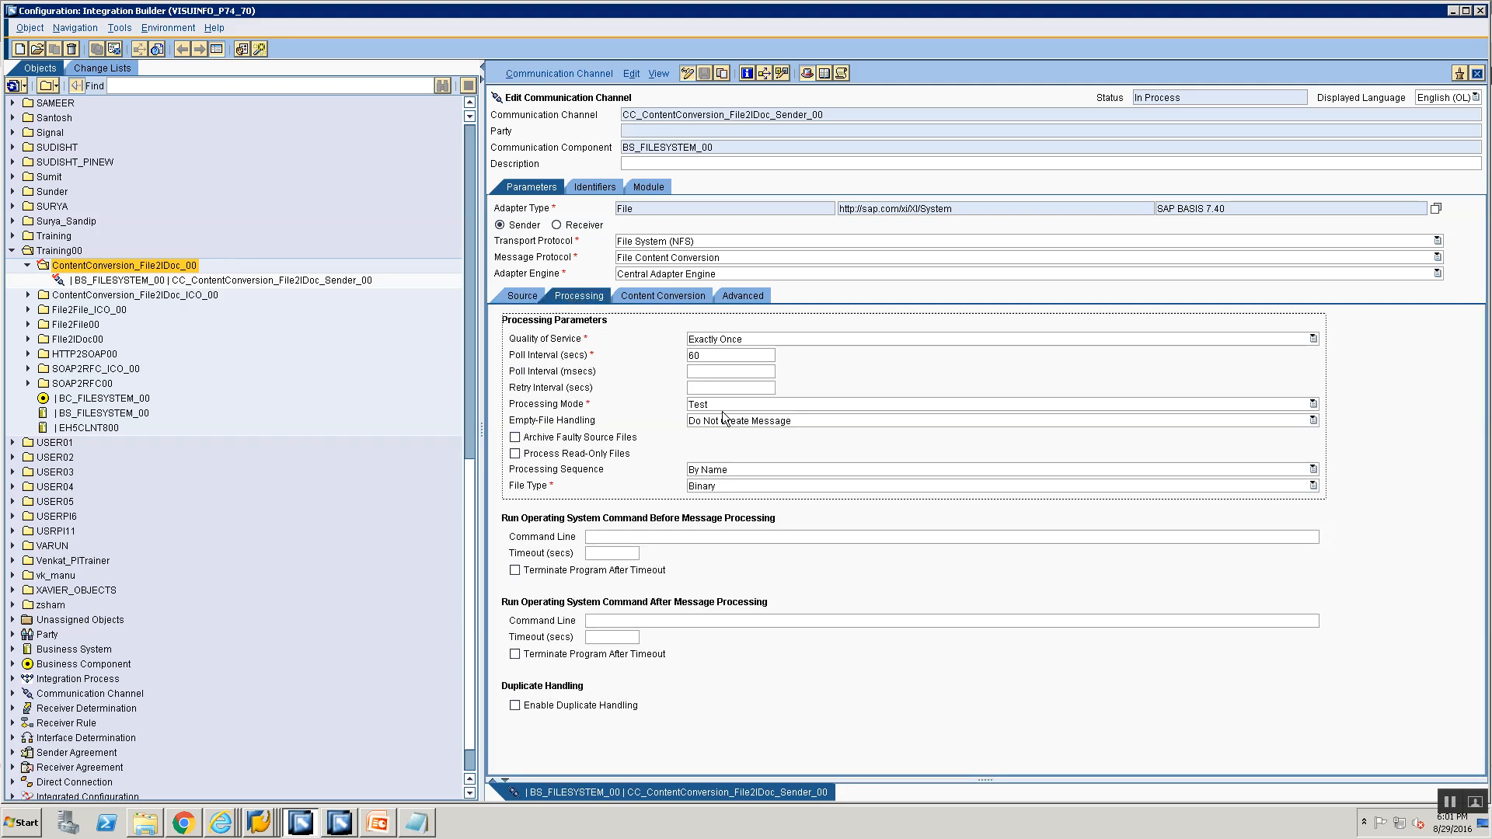
pyautogui.click(720, 406)
pyautogui.click(725, 443)
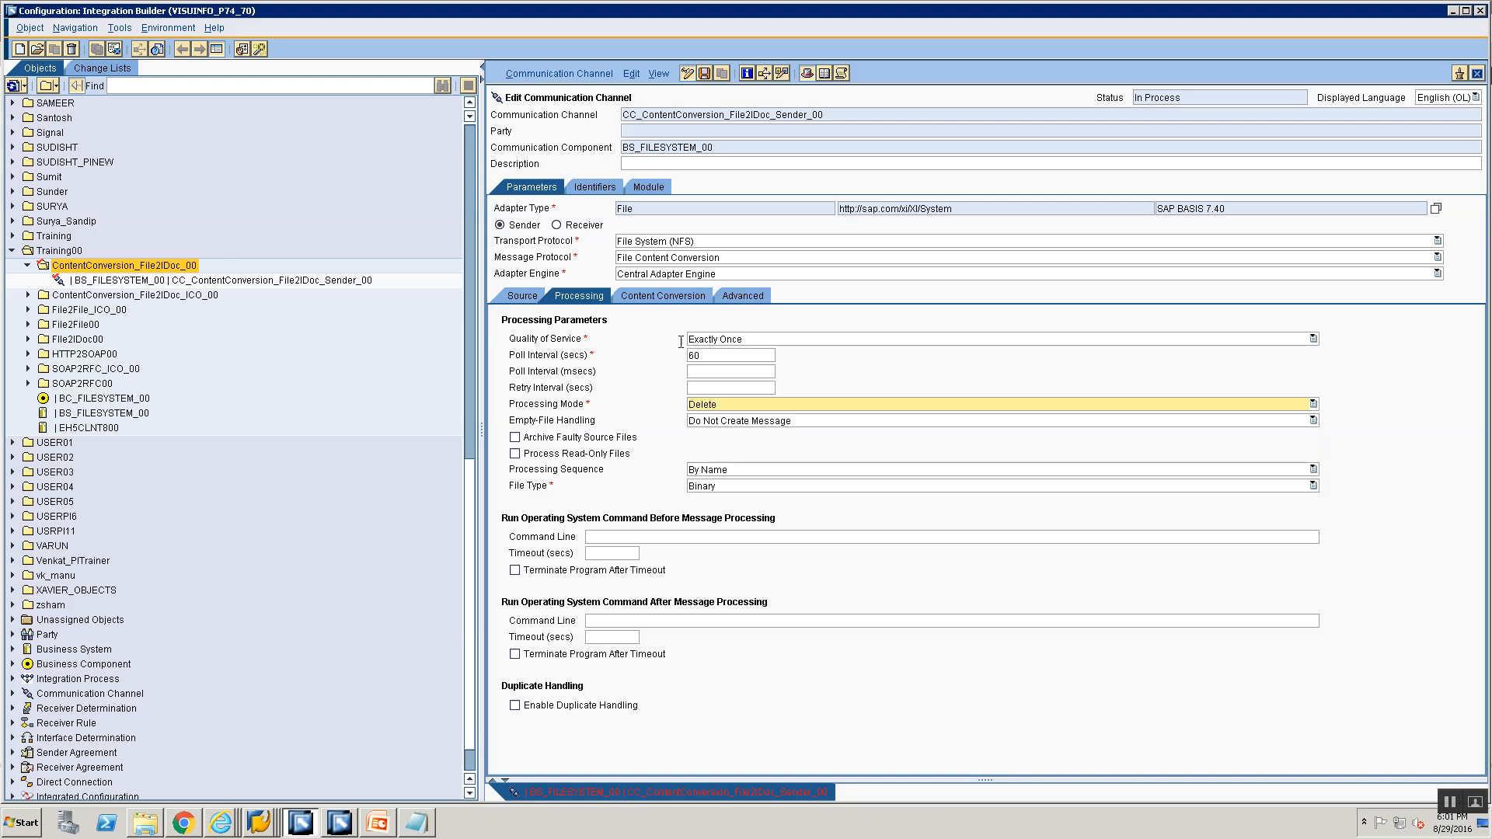
# Prepare the channel's Document Name for entry, then switch to Enterprise Services Builder and open message type MT_ContentConversion_File2IDoc_Src_00.
pyautogui.click(663, 296)
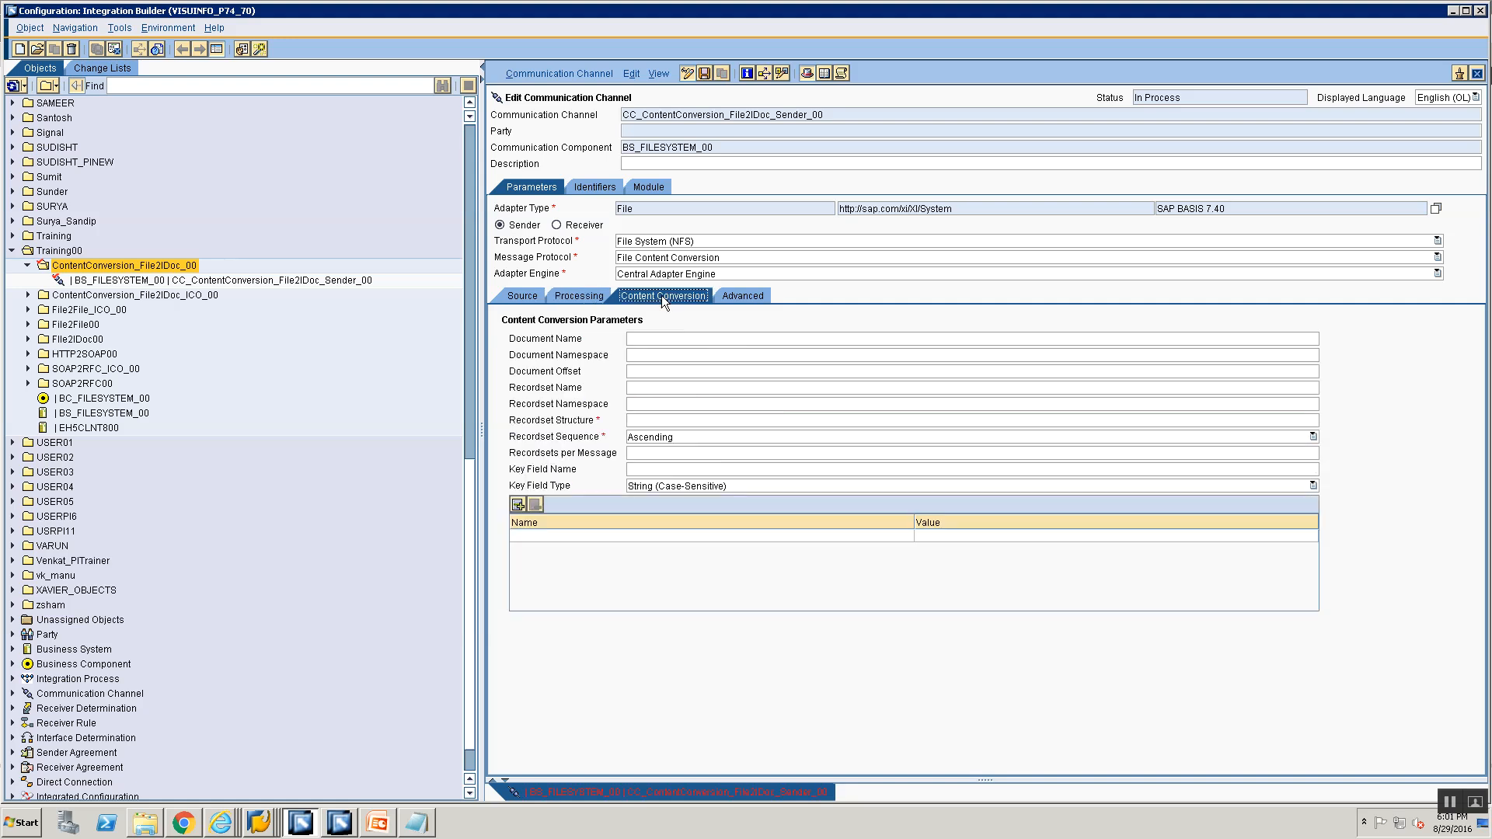
pyautogui.click(654, 343)
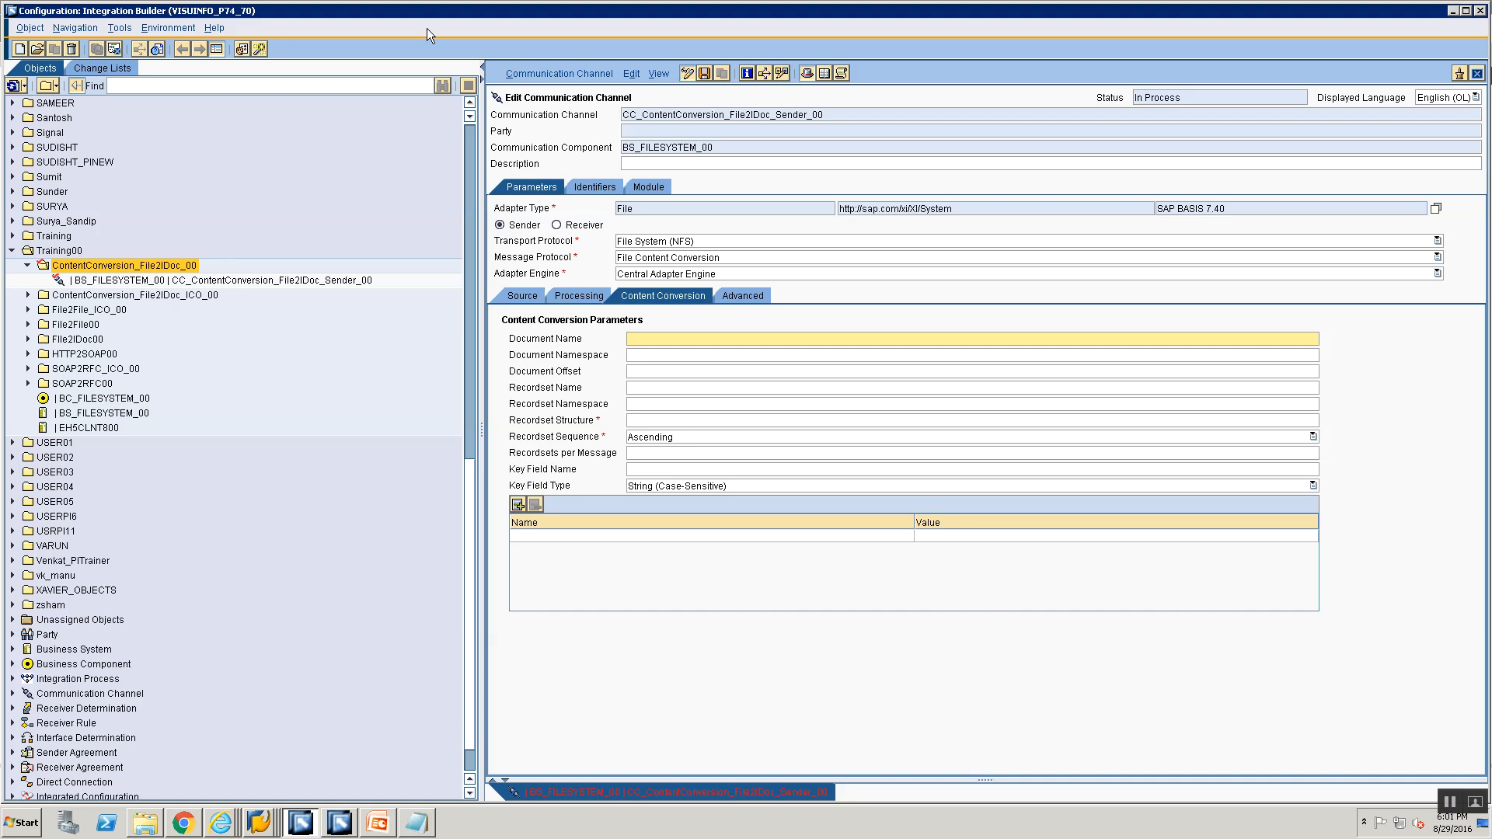
pyautogui.hotkey('alt', 'Tab')
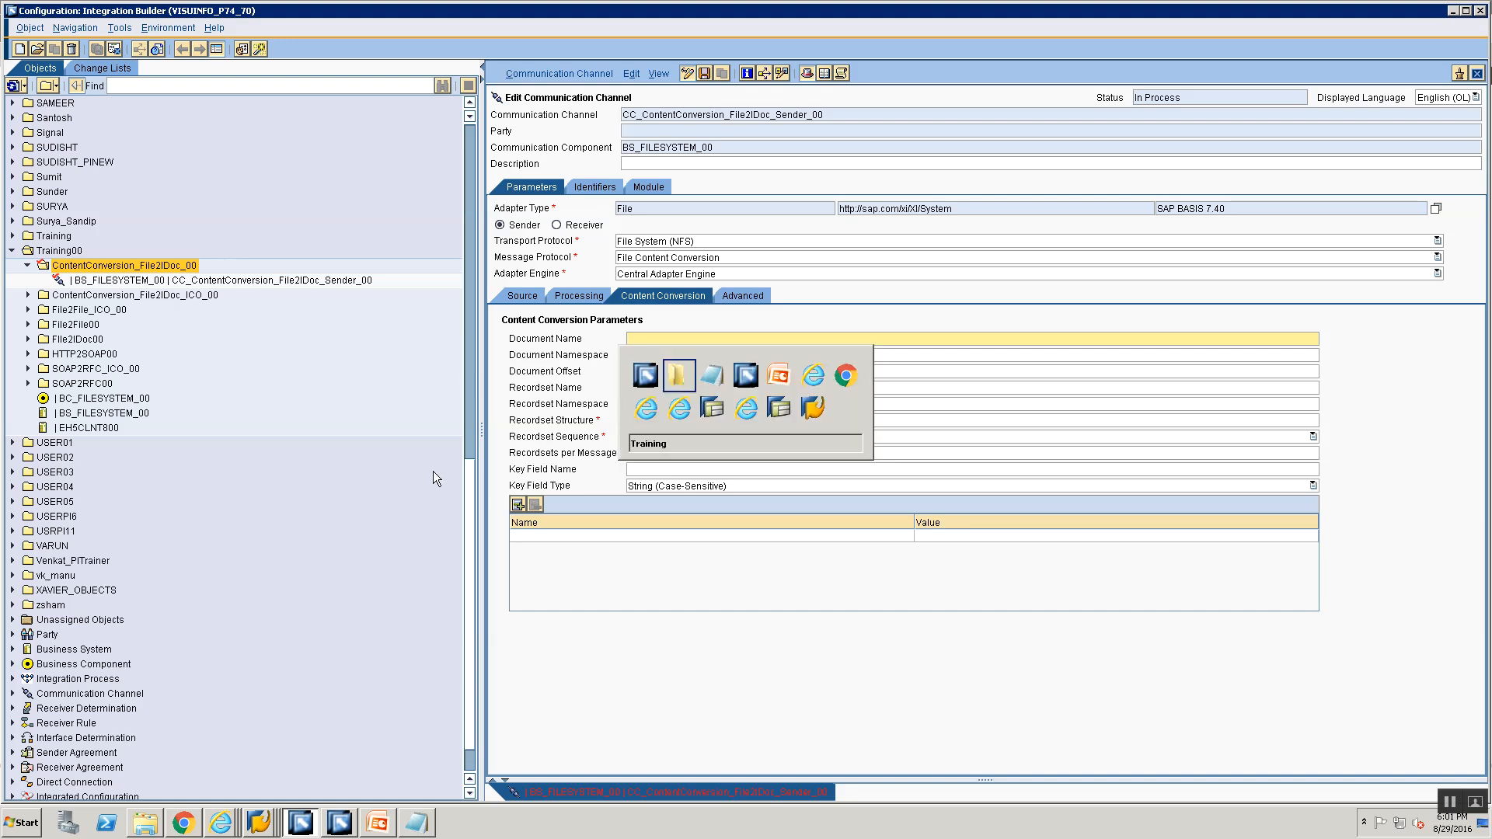
pyautogui.hotkey('alt', 'Tab')
pyautogui.hotkey('alt', 'Tab')
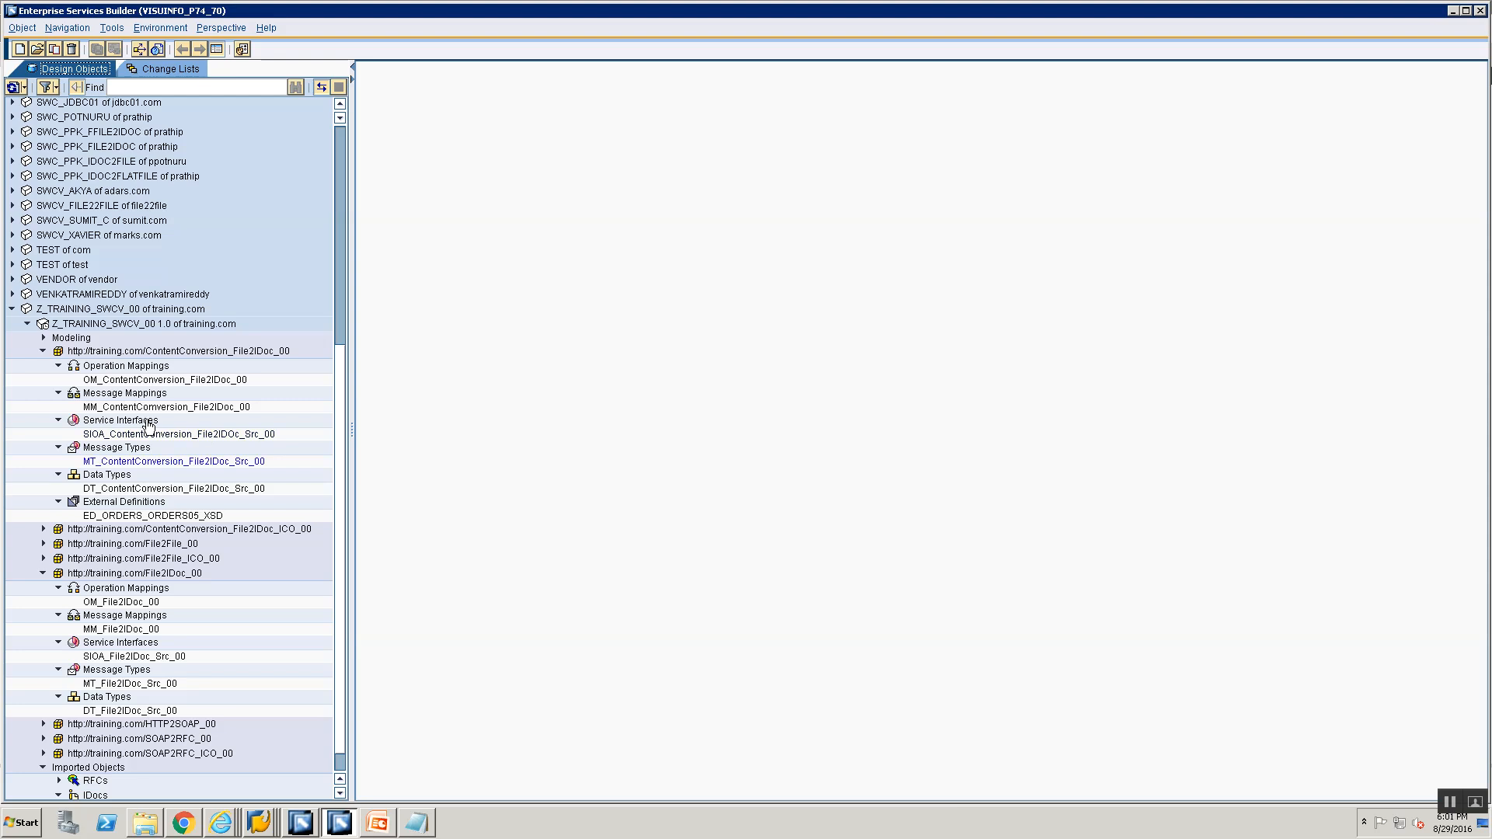
pyautogui.doubleClick(121, 461)
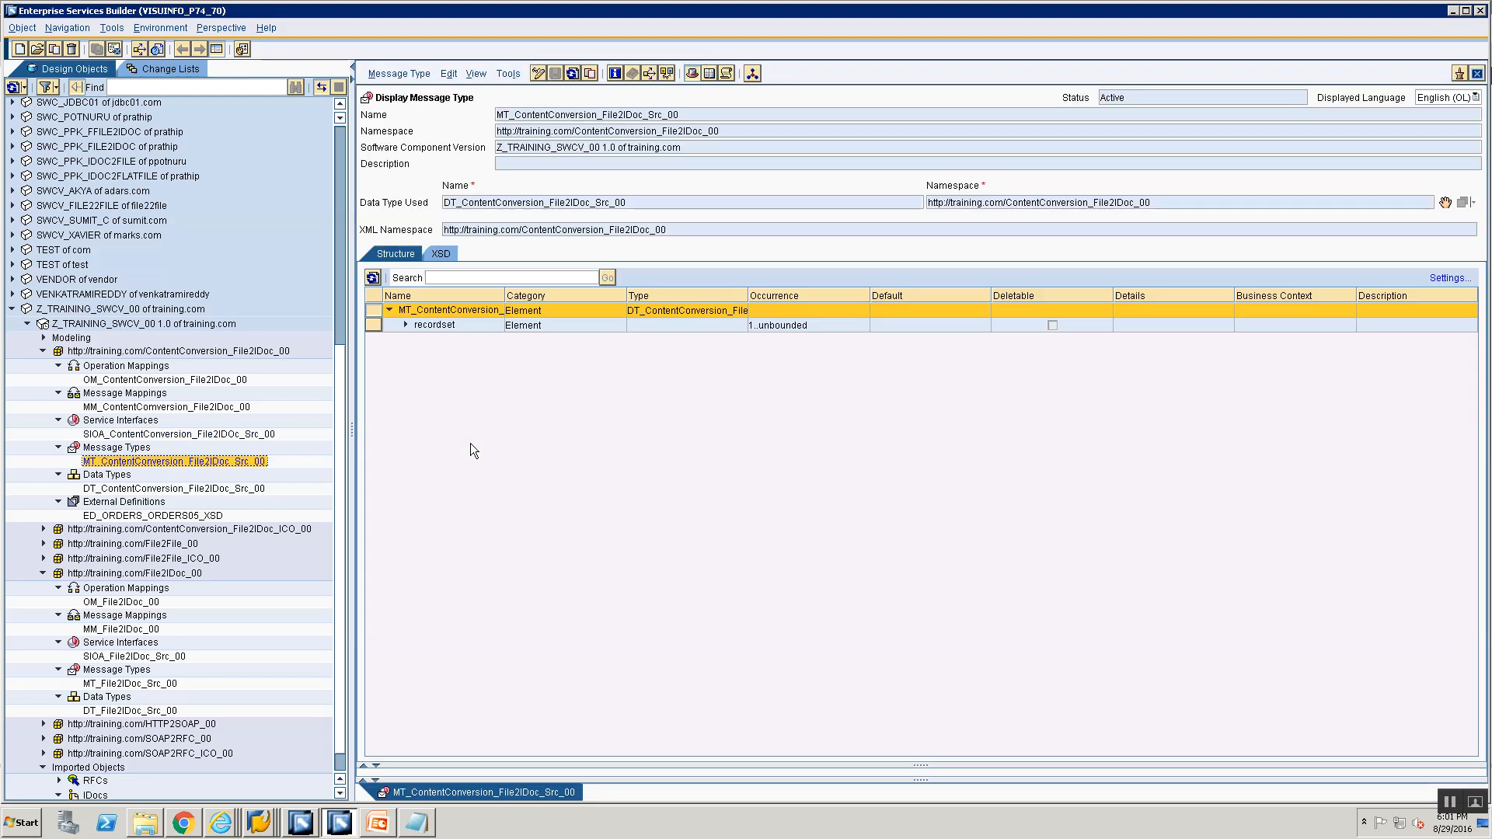
pyautogui.scroll(3, 42, 575)
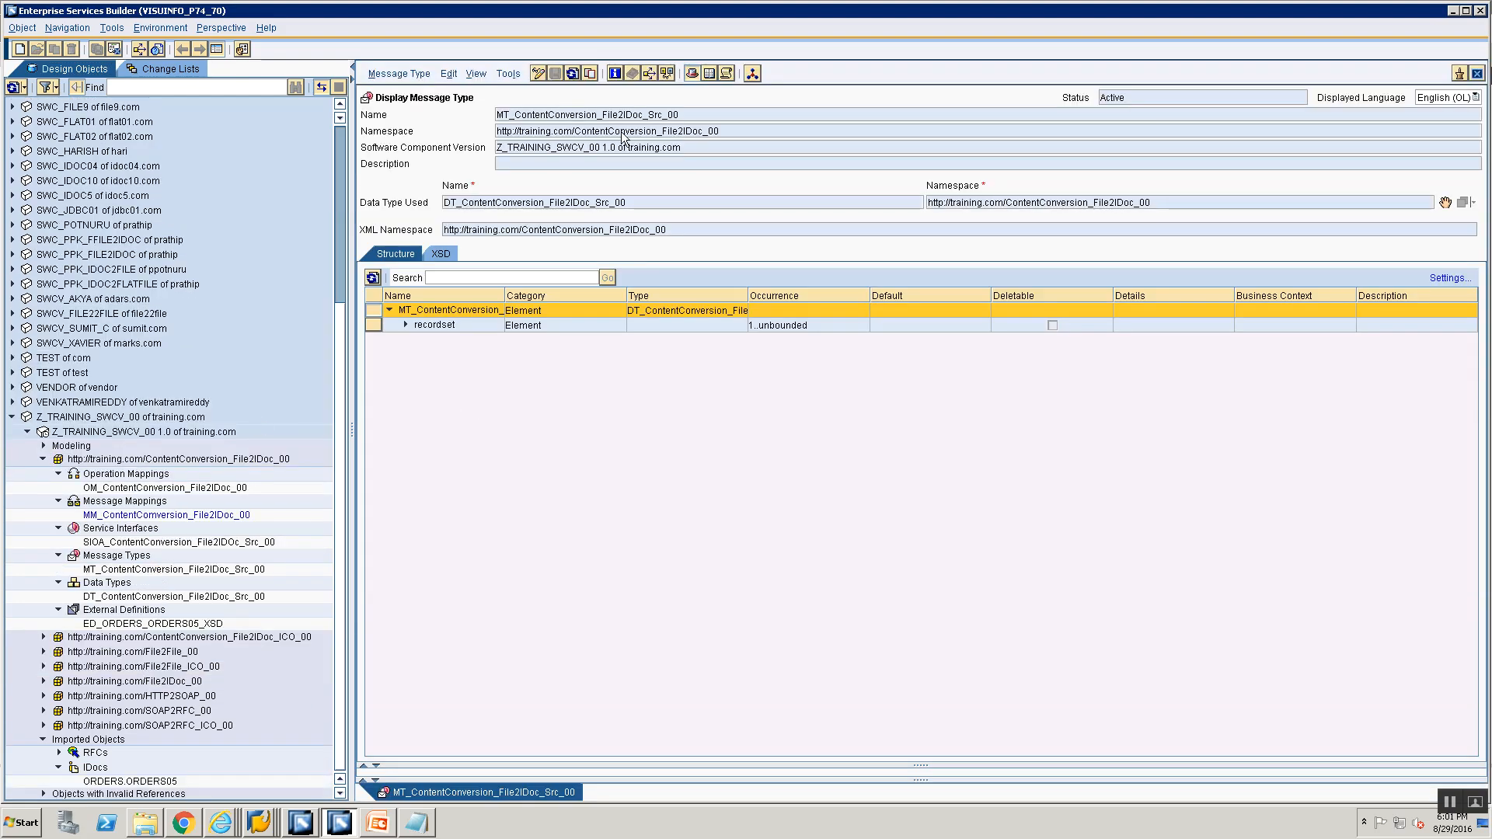
# Copy the message type name MT_ContentConversion_File2IDoc_Src_00 into the sender channel's Document Name in the Integration Builder.
pyautogui.doubleClick(692, 115)
pyautogui.hotkey('ctrl', 'c')
pyautogui.hotkey('alt', 'Tab')
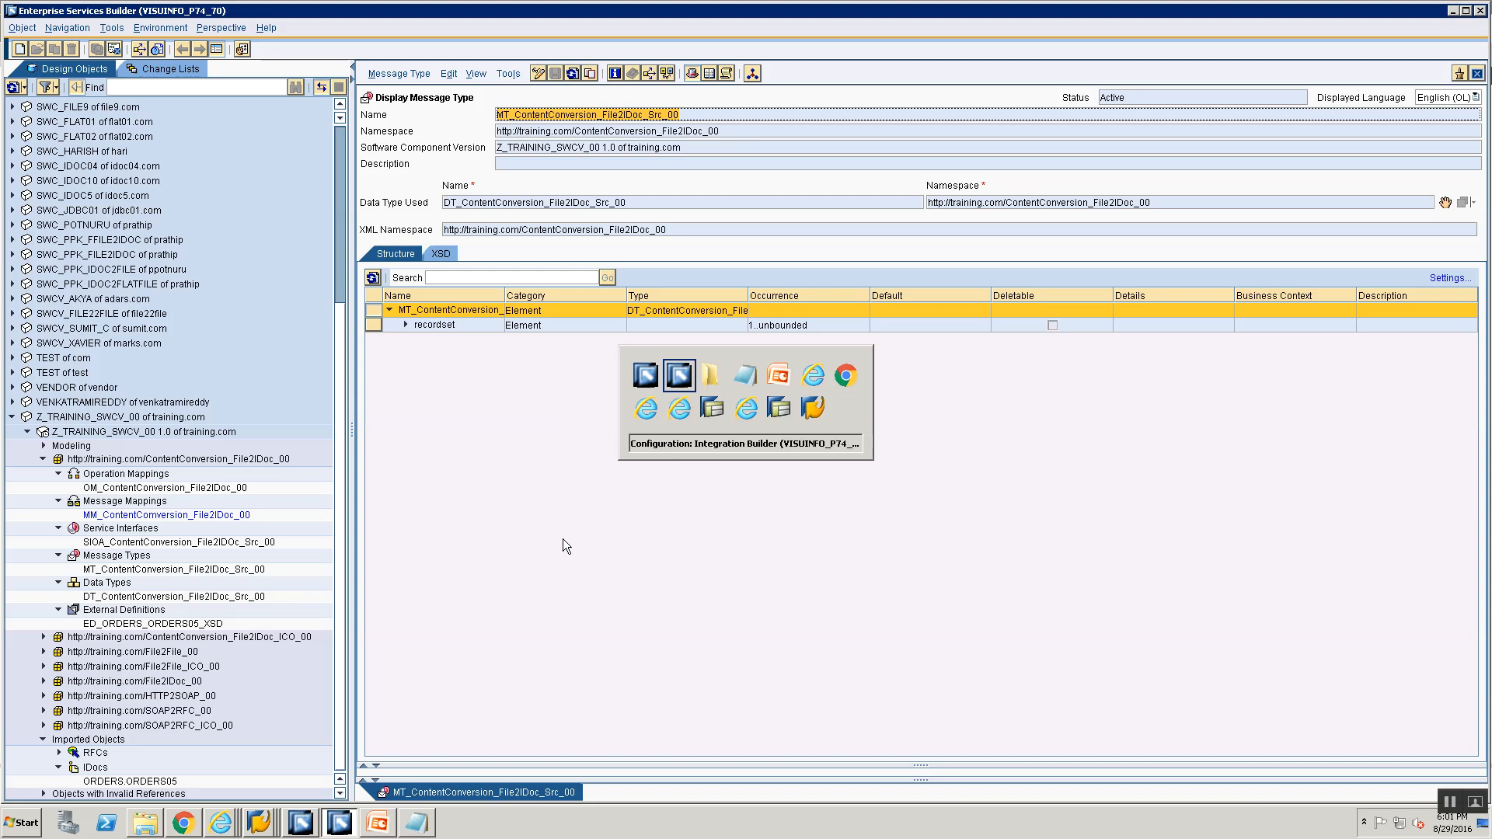
pyautogui.hotkey('ctrl', 'v')
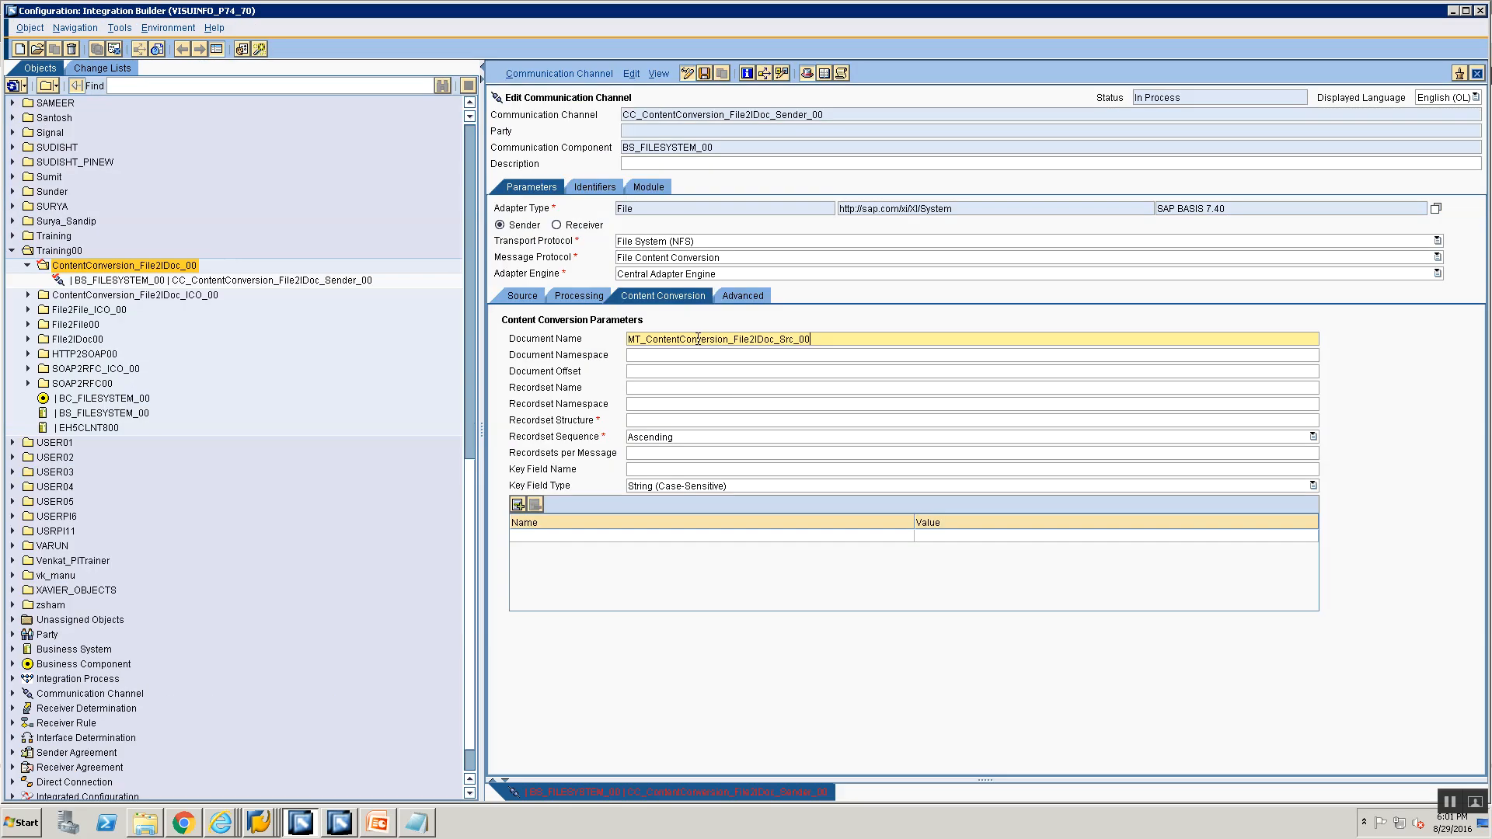
pyautogui.hotkey('alt', 'Tab')
pyautogui.doubleClick(722, 132)
pyautogui.hotkey('ctrl', 'c')
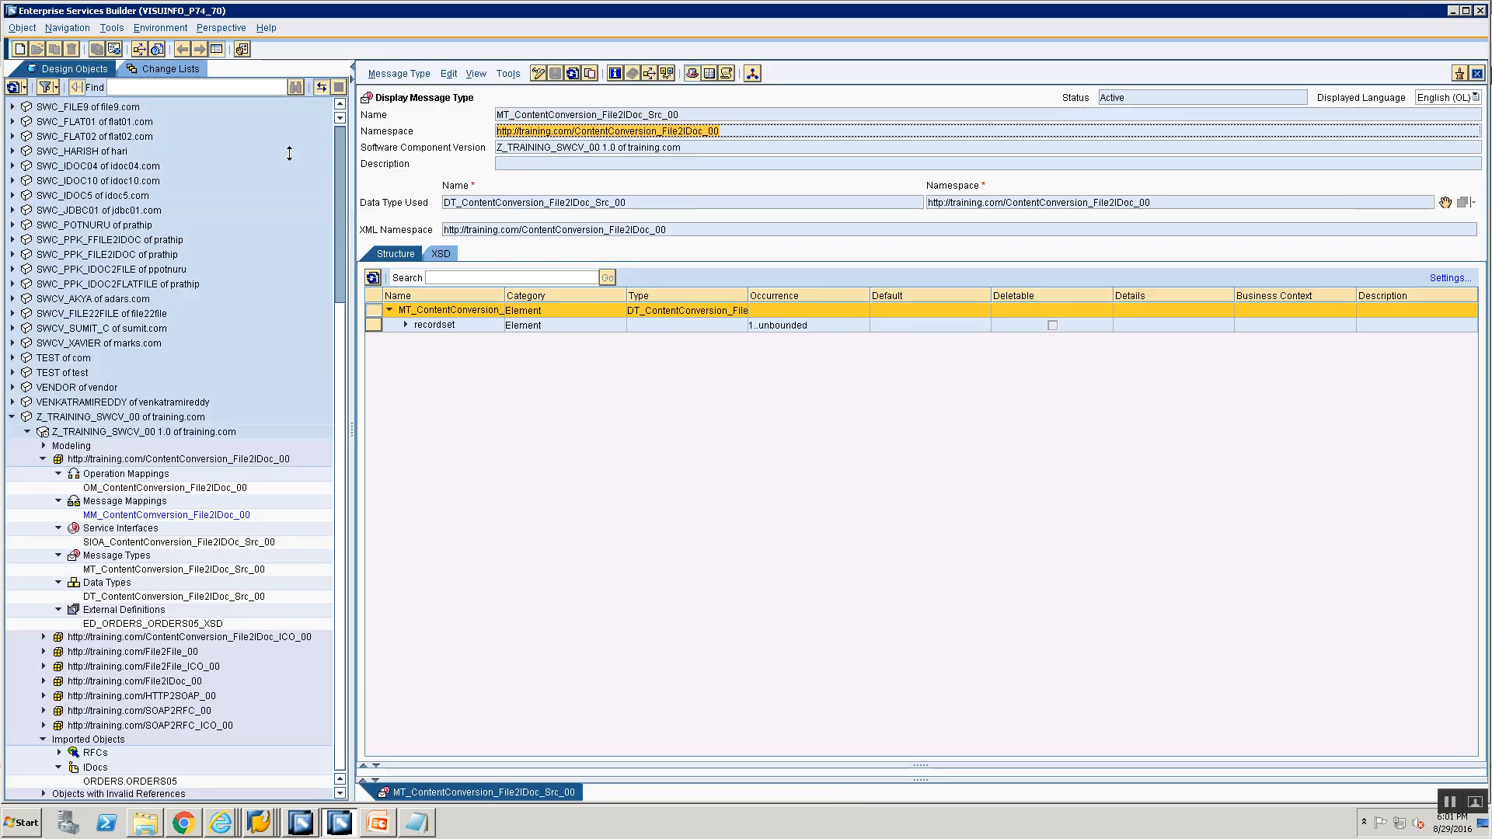
pyautogui.hotkey('alt', 'Tab')
pyautogui.click(631, 355)
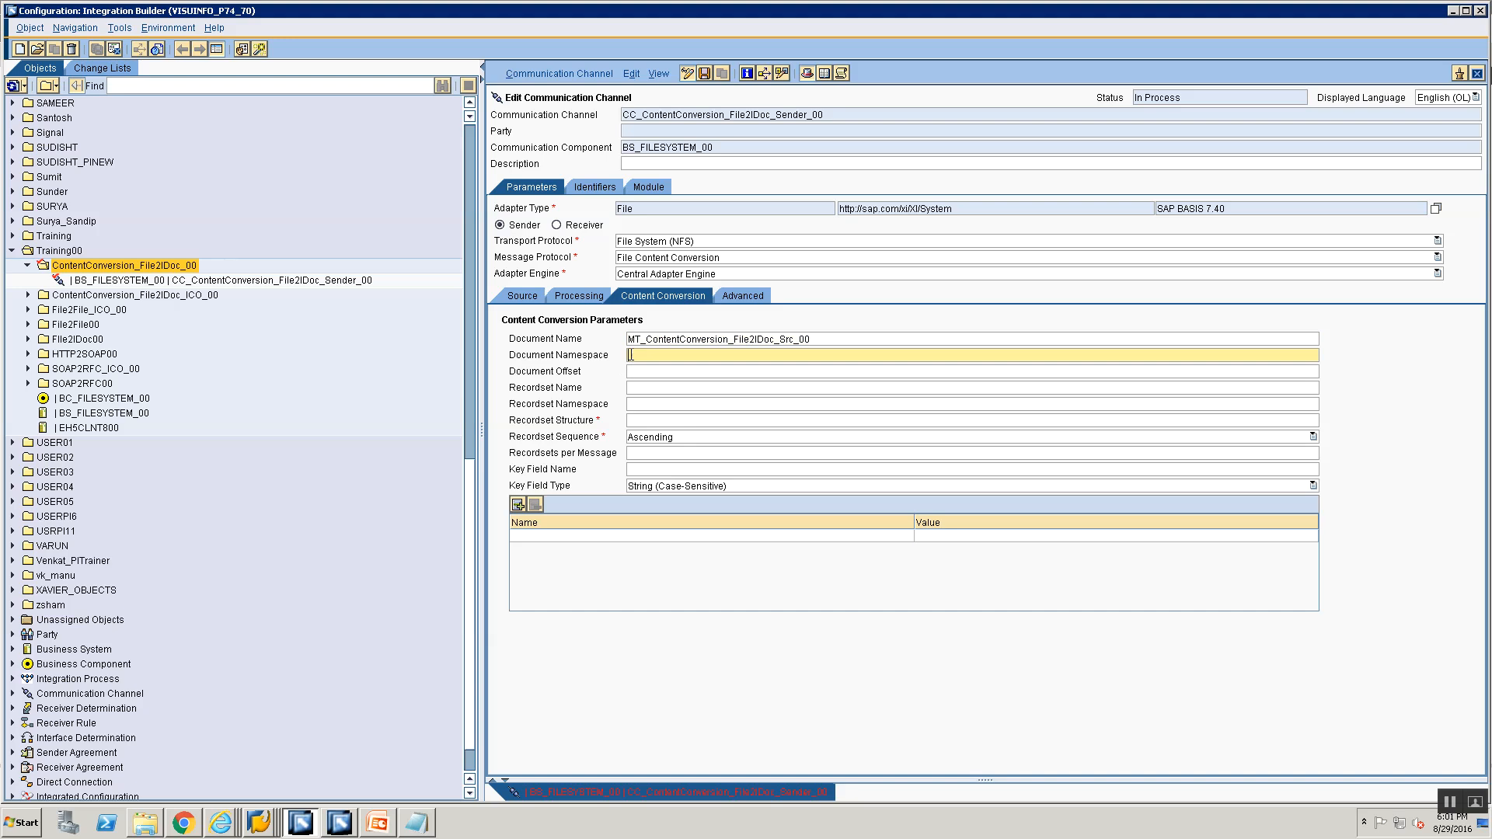
pyautogui.hotkey('ctrl', 'v')
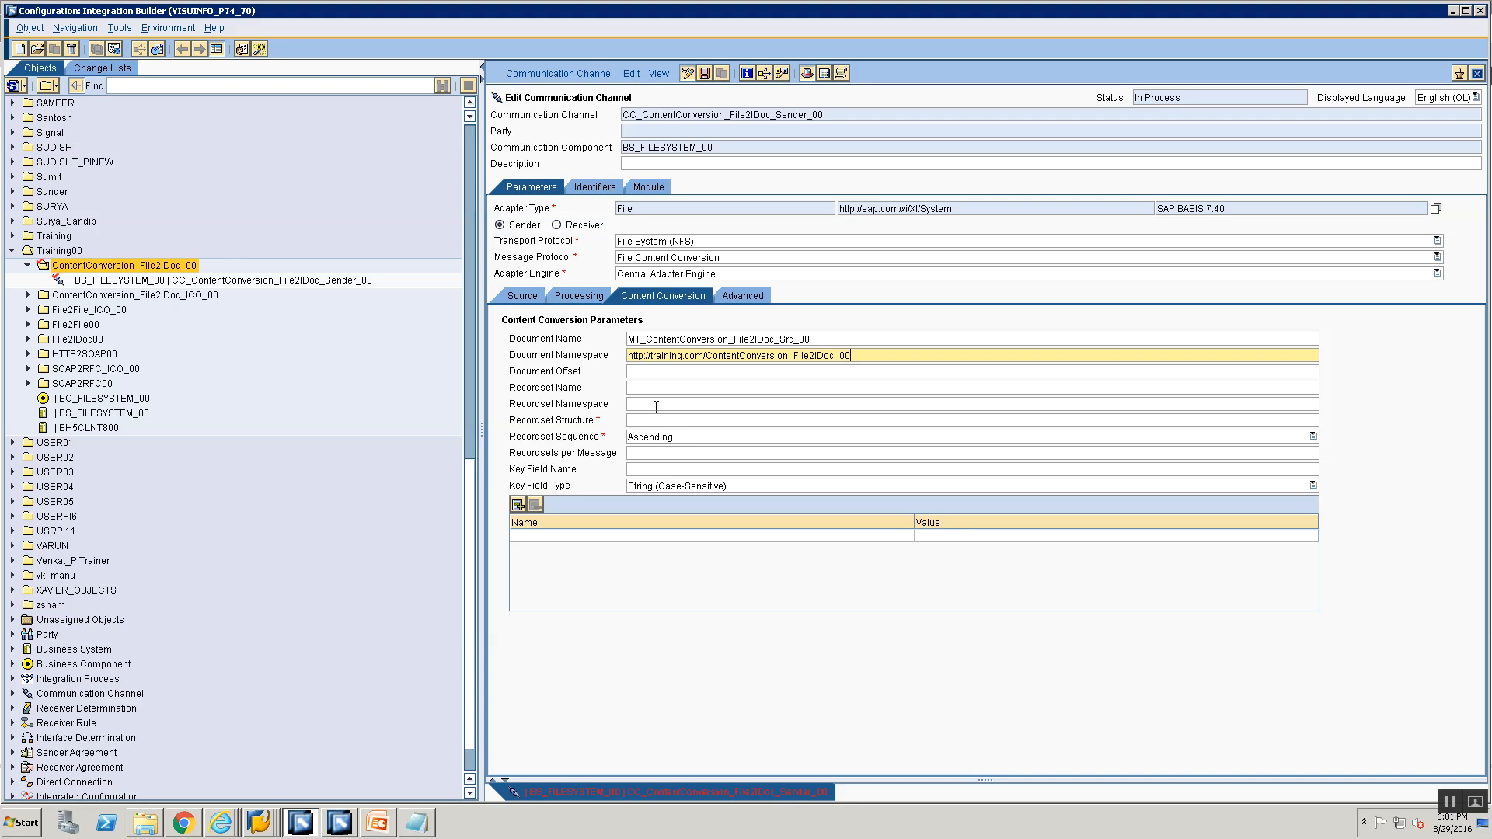
# Expand the message type's recordset node in Enterprise Services Builder and set the sender channel's Recordset Name to recordset.
pyautogui.hotkey('alt', 'Tab')
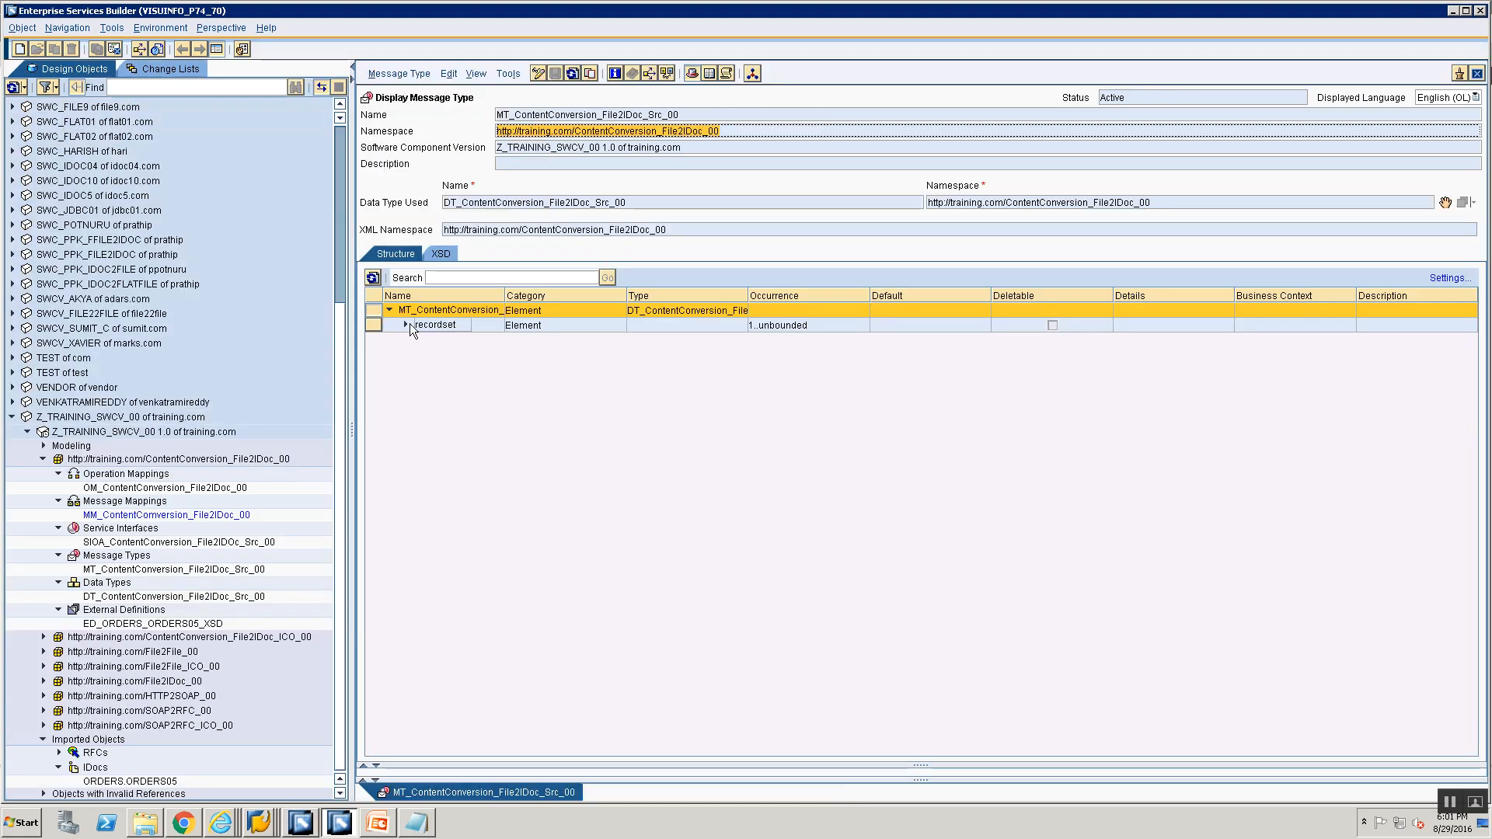
pyautogui.click(406, 324)
pyautogui.hotkey('alt', 'Tab')
pyautogui.click(662, 388)
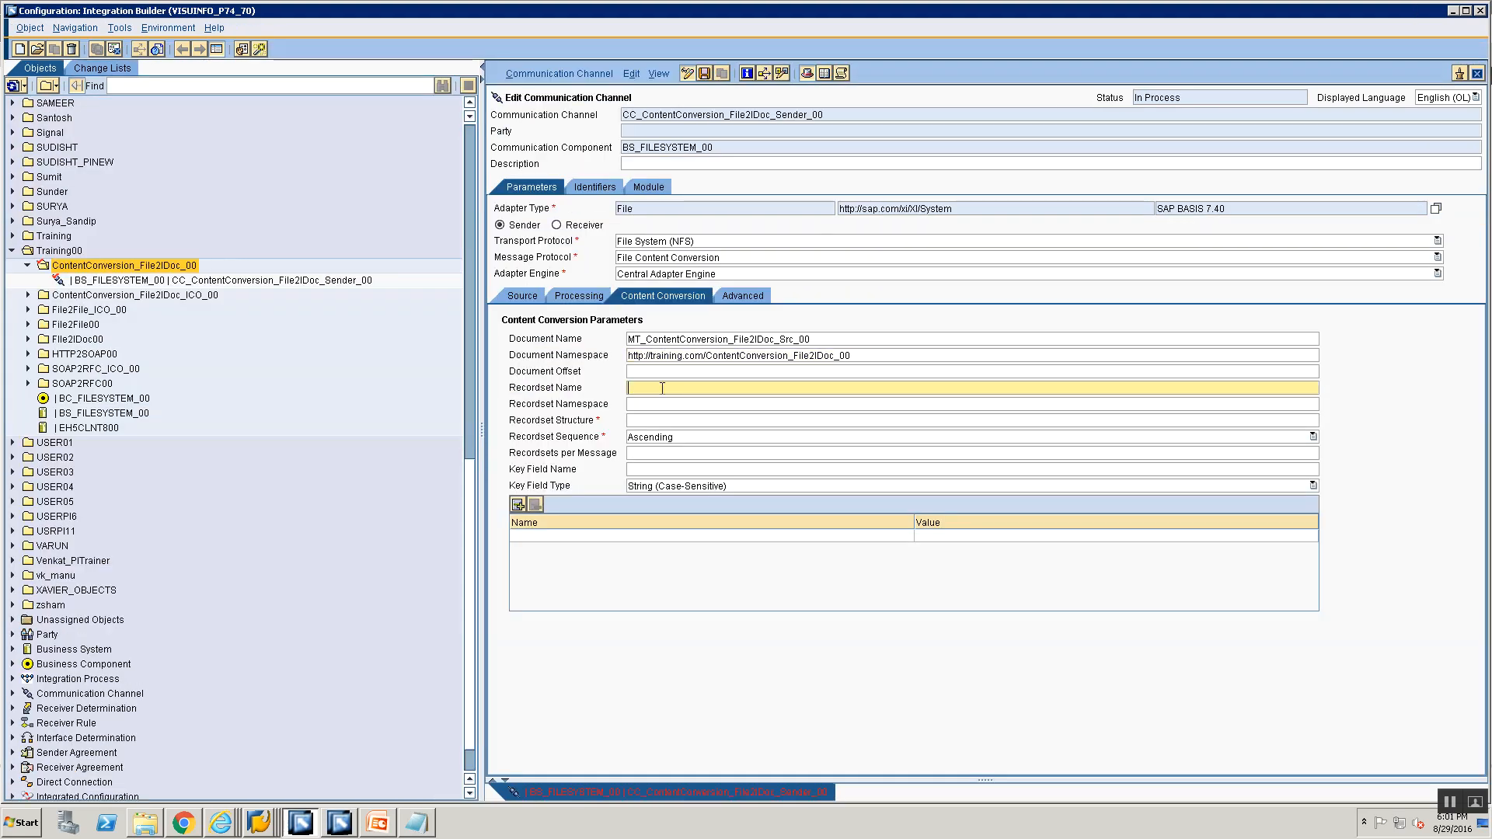
pyautogui.write('recordset')
pyautogui.press('Tab')
pyautogui.press('Tab')
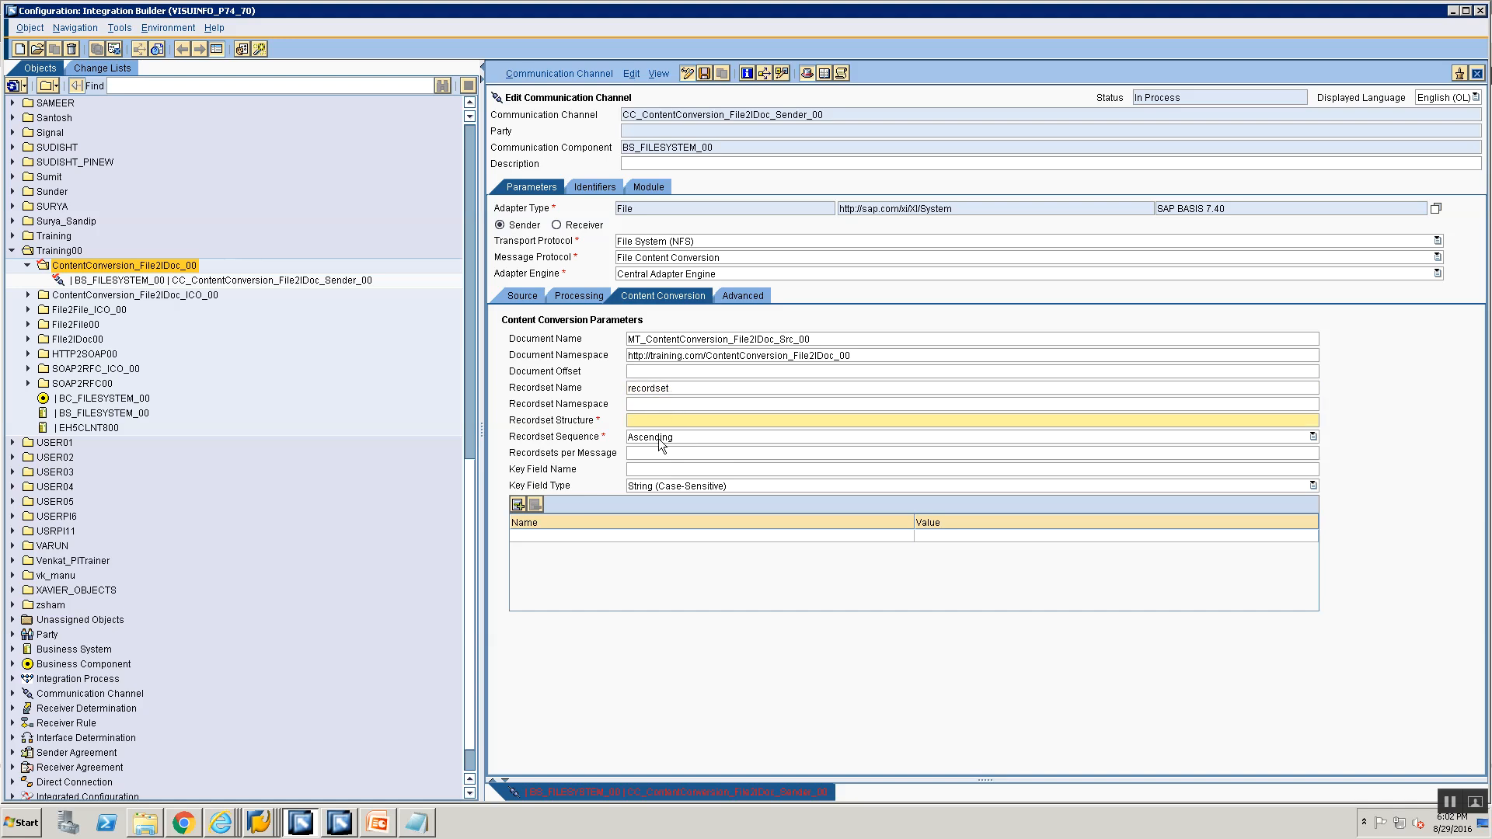
# Set the Recordset Structure to header,1,item,* according to the message type, and the Key Field Name to key.
pyautogui.hotkey('alt', 'Tab')
pyautogui.hotkey('alt', 'Tab')
pyautogui.write('header,1,')
pyautogui.hotkey('alt', 'Tab')
pyautogui.hotkey('alt', 'Tab')
pyautogui.write('item,*')
pyautogui.click(675, 470)
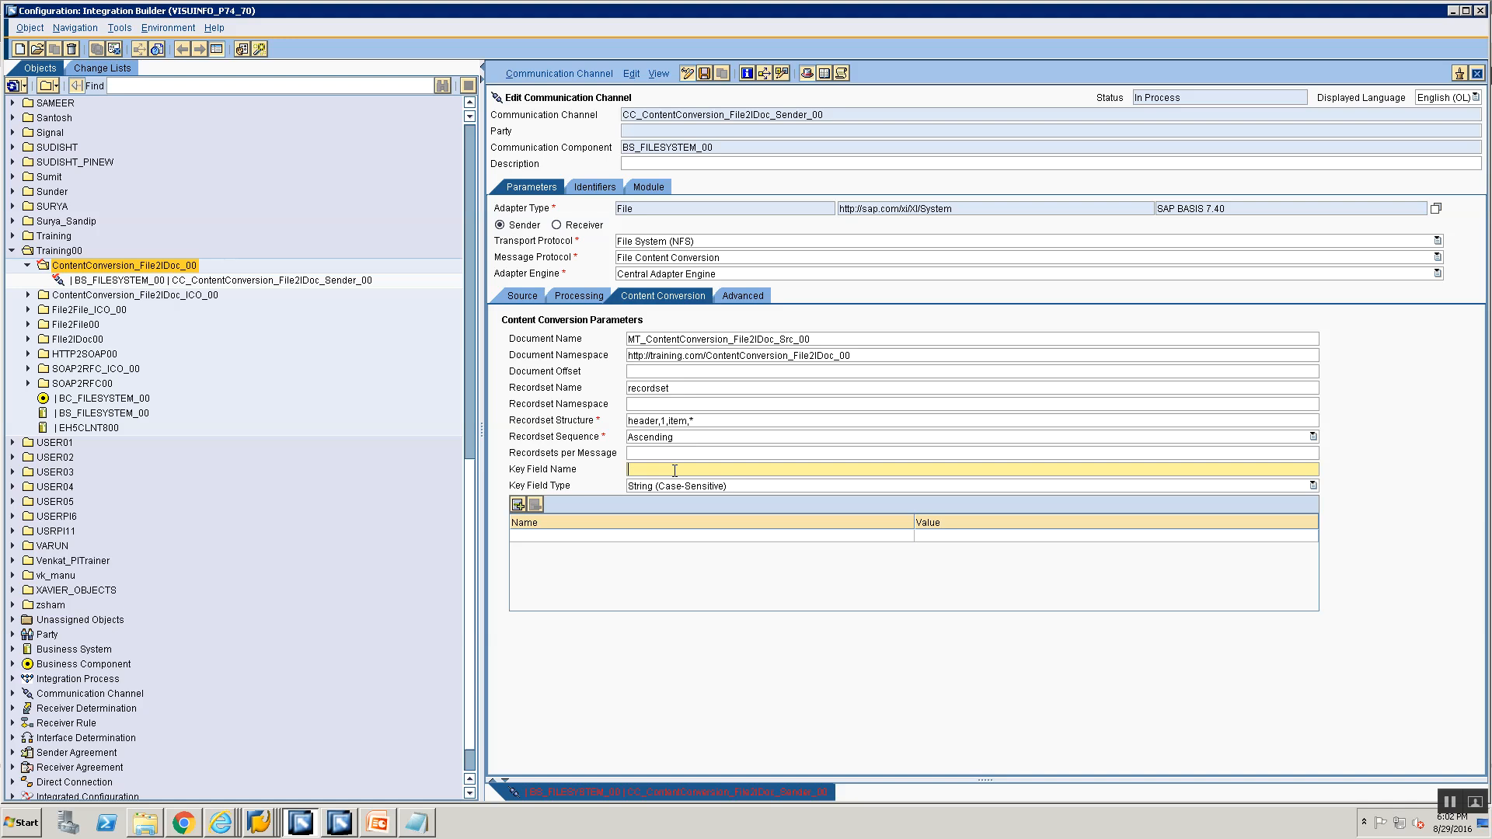
pyautogui.write('key')
# Add the conversion parameter header.fieldNames, expand the message type's header node for reference, and start the parameter's value with key.
pyautogui.click(616, 536)
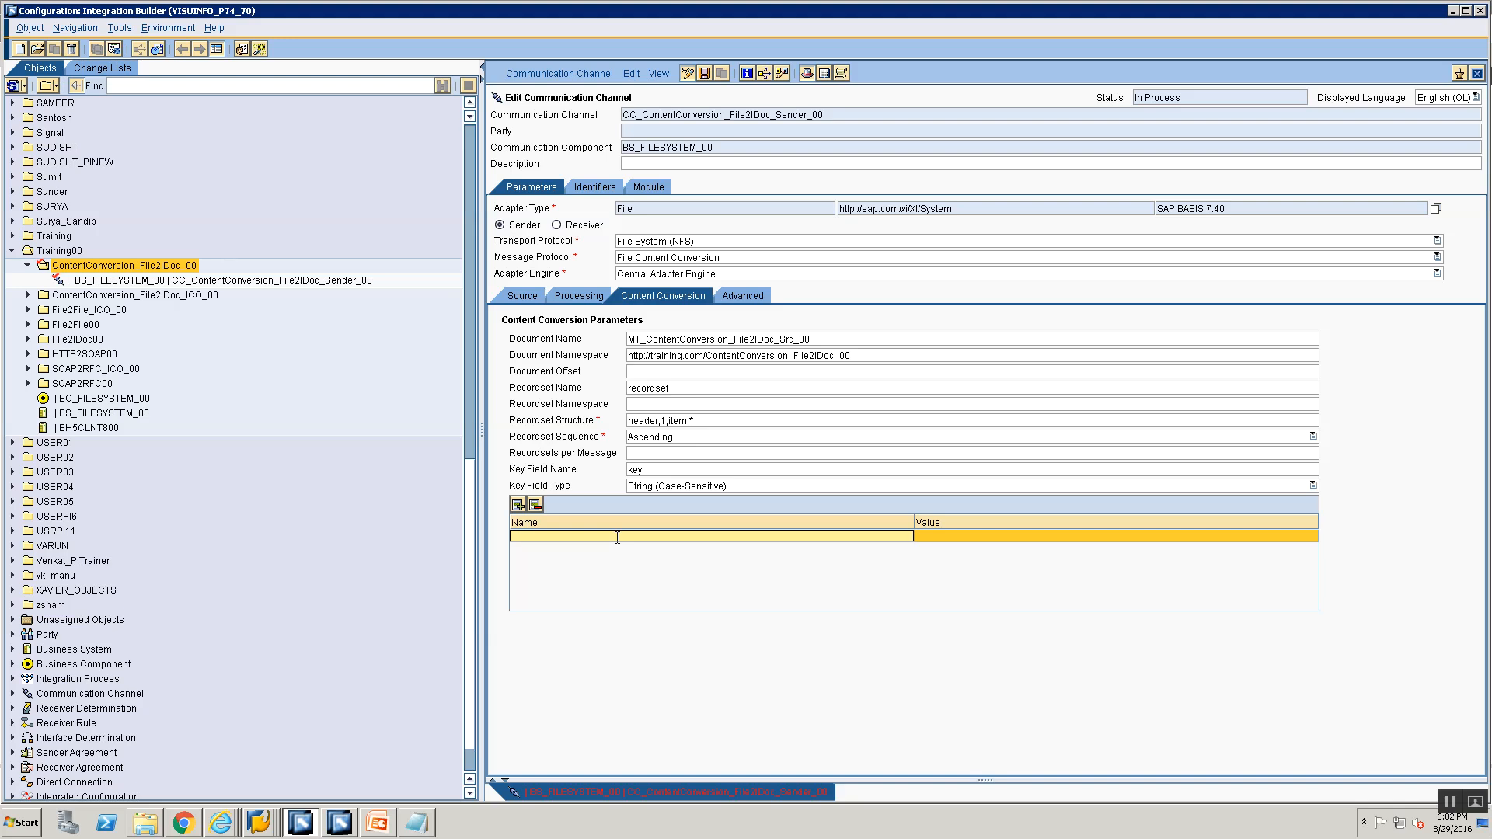
pyautogui.write('header.fieldNames')
pyautogui.click(945, 536)
pyautogui.hotkey('alt', 'Tab')
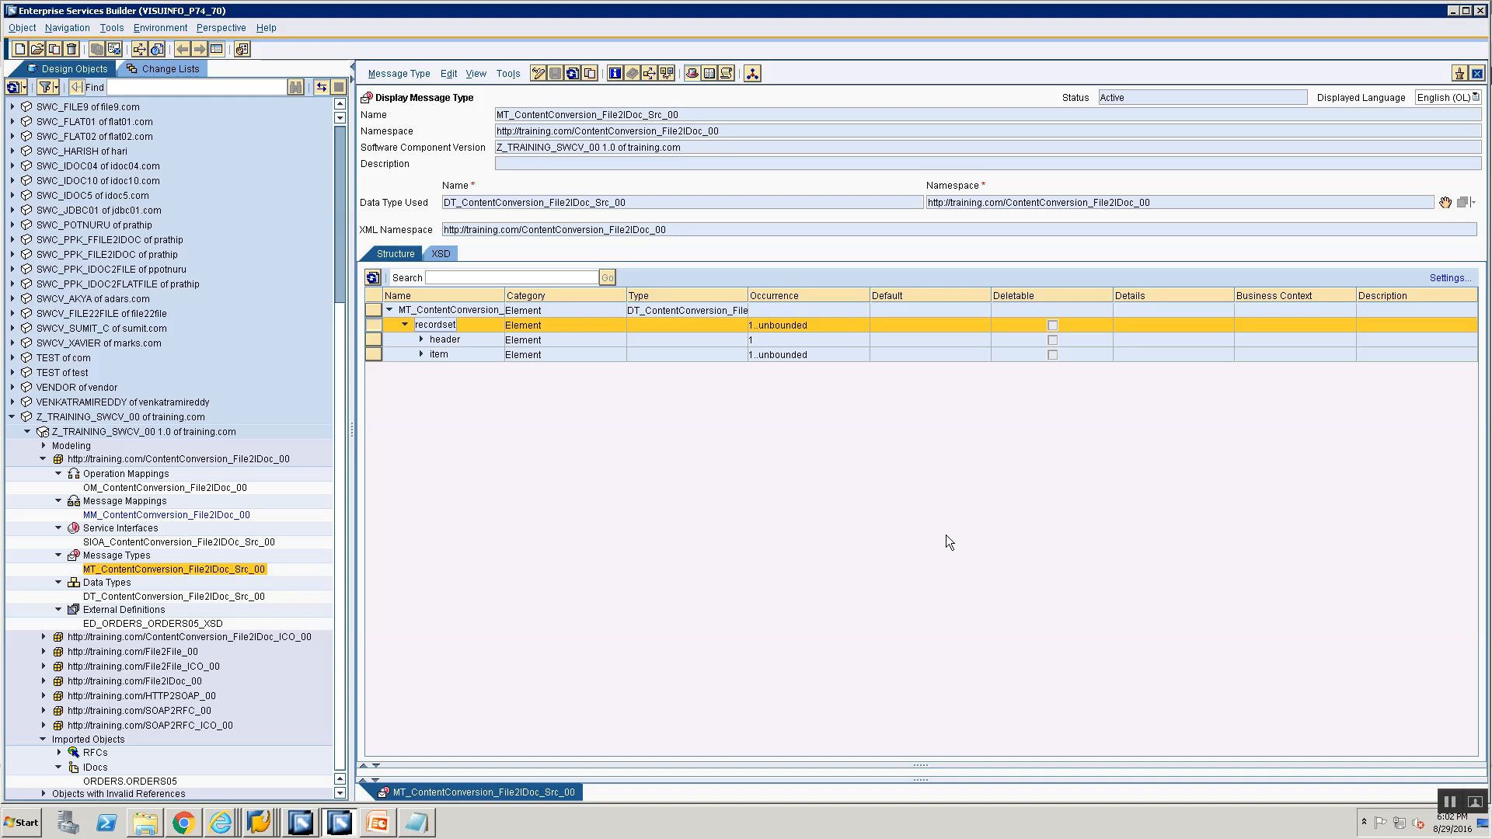
pyautogui.click(420, 339)
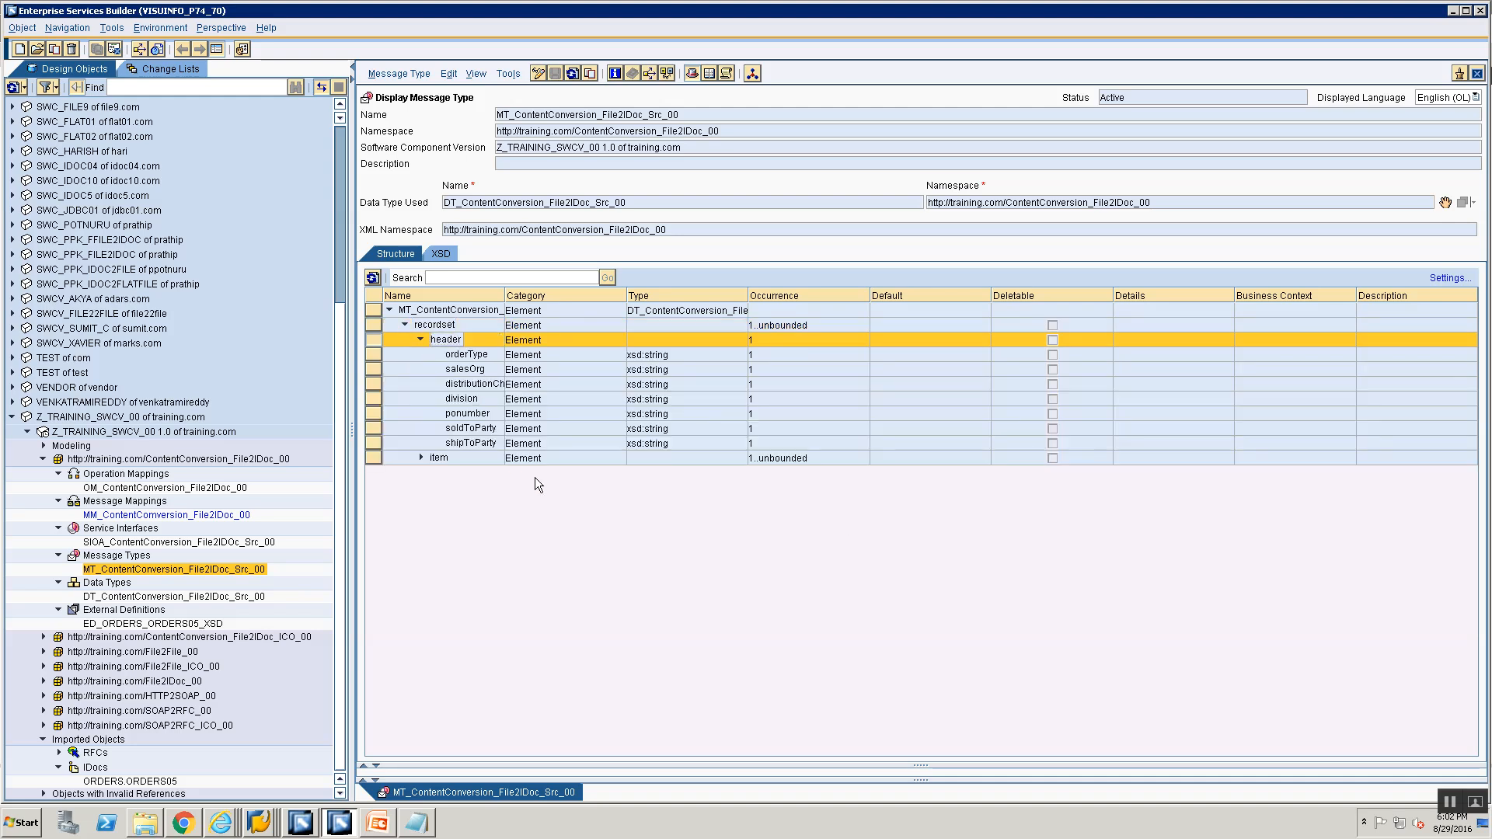
pyautogui.hotkey('alt', 'Tab')
pyautogui.write('key')
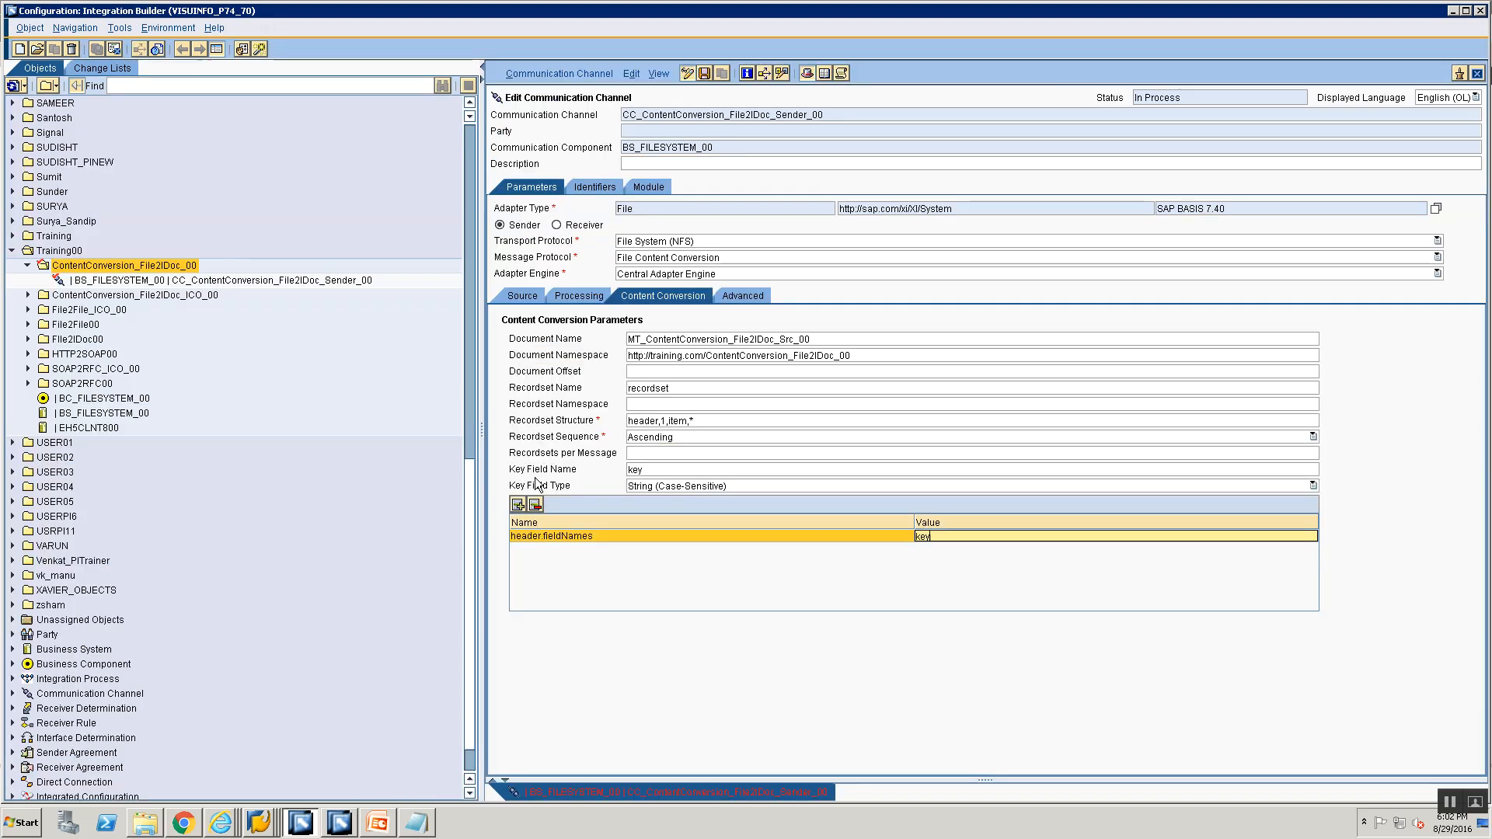
# Switch to the PowerPoint presentation, examine the fixed-length input file layout on slide 1, and return to the Integration Builder.
pyautogui.hotkey('alt', 'Tab')
pyautogui.hotkey('alt', 'Tab')
pyautogui.hotkey('alt', 'Tab')
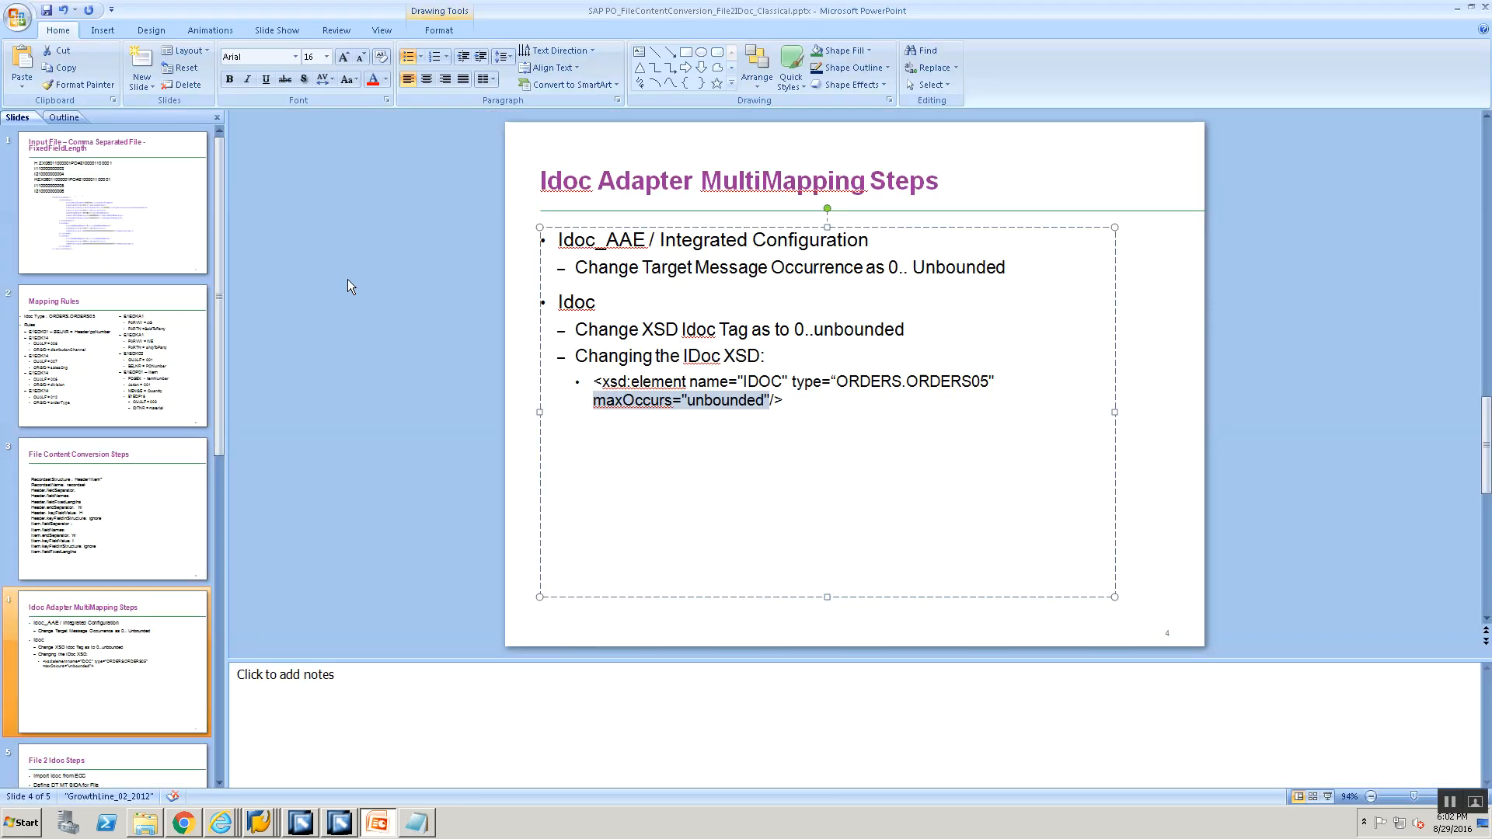
pyautogui.click(78, 219)
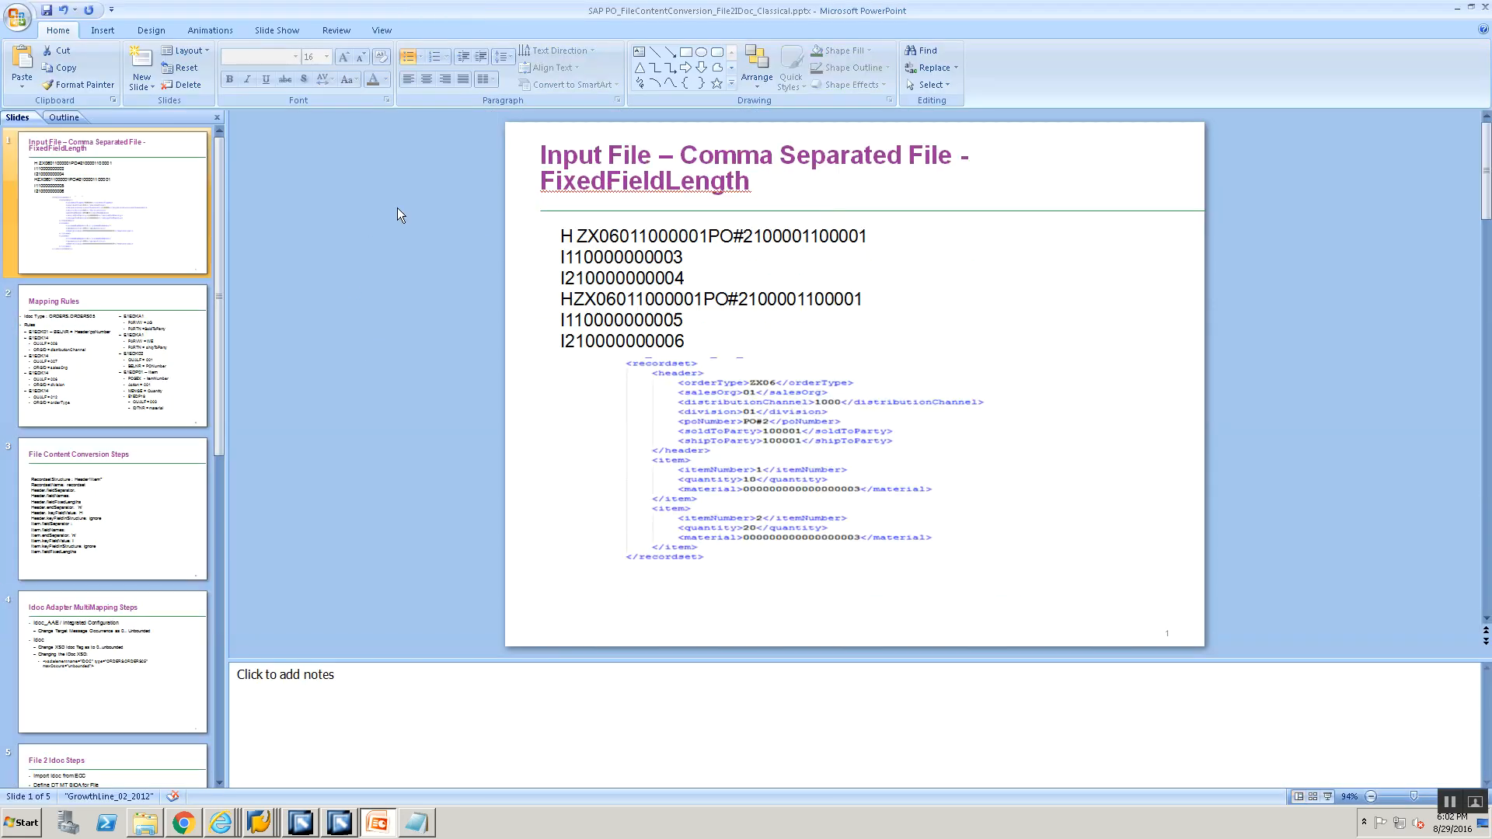
pyautogui.hotkey('alt', 'Tab')
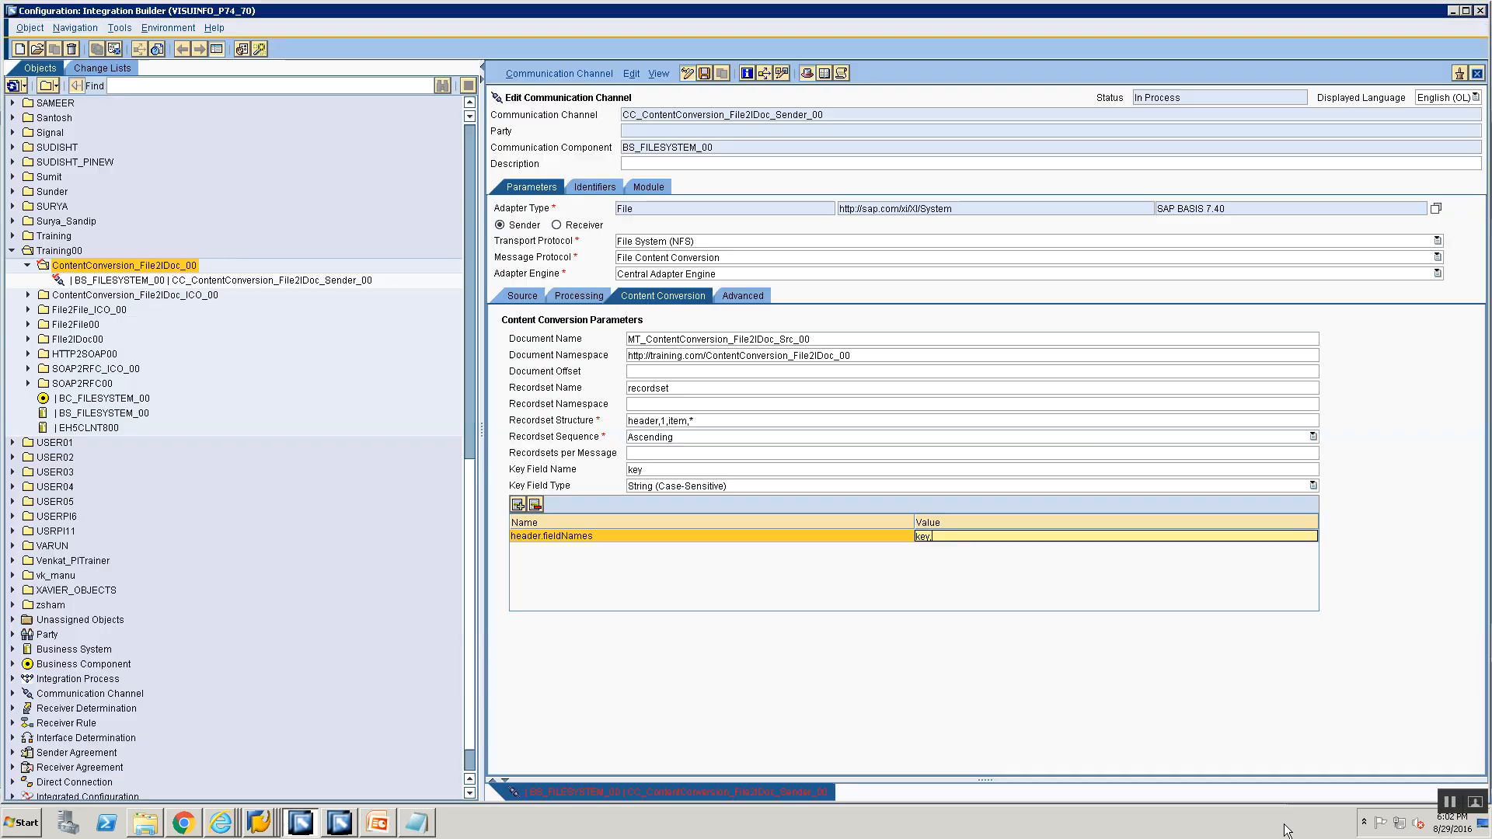
# Append orderType and salesOrg to the header.fieldNames value and begin the distribution channel field, following the header fields of the message type.
pyautogui.hotkey('alt', 'Tab')
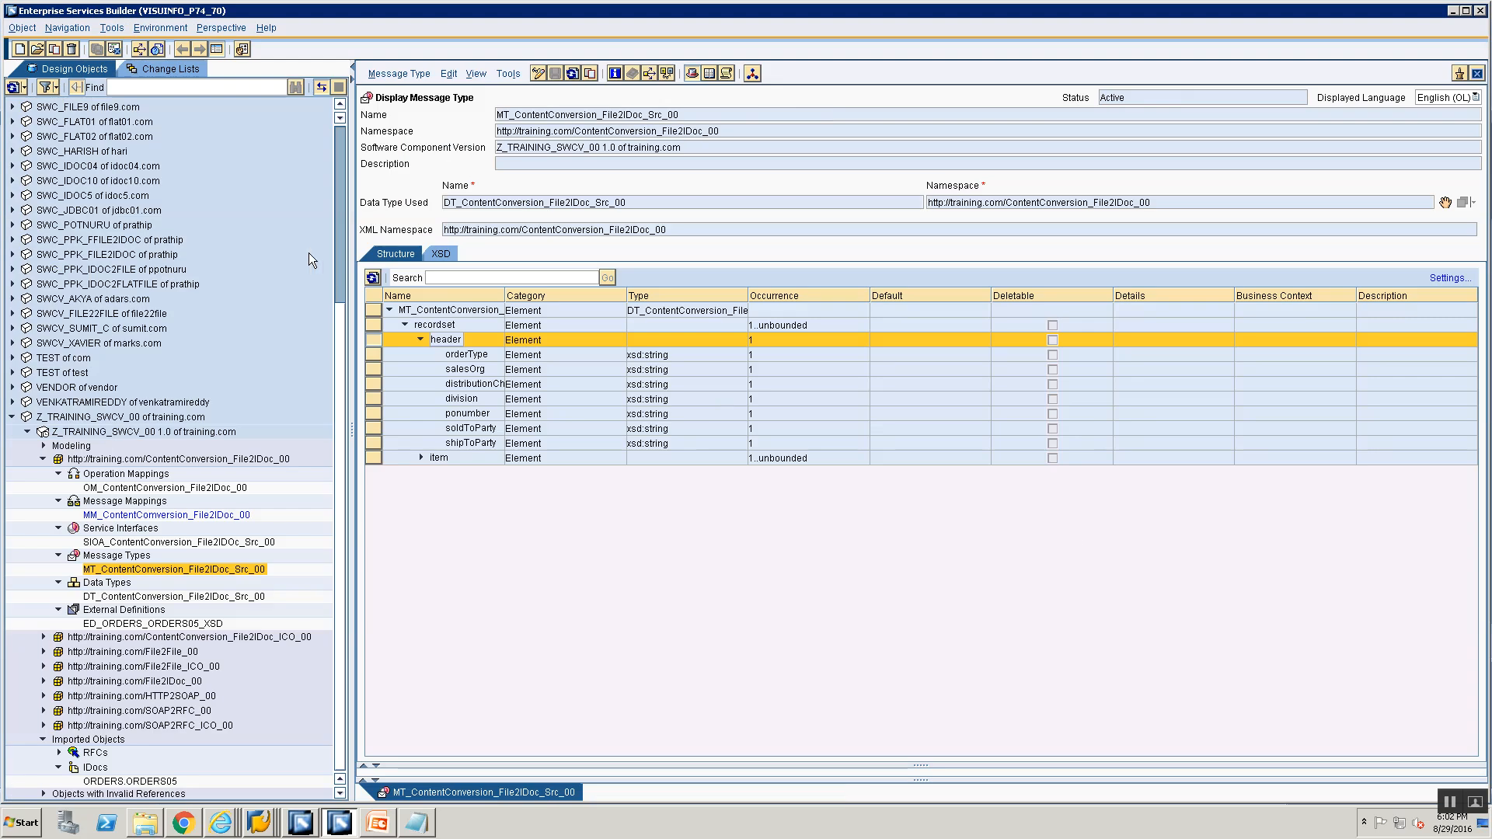
pyautogui.hotkey('alt', 'Tab')
pyautogui.write('orde')
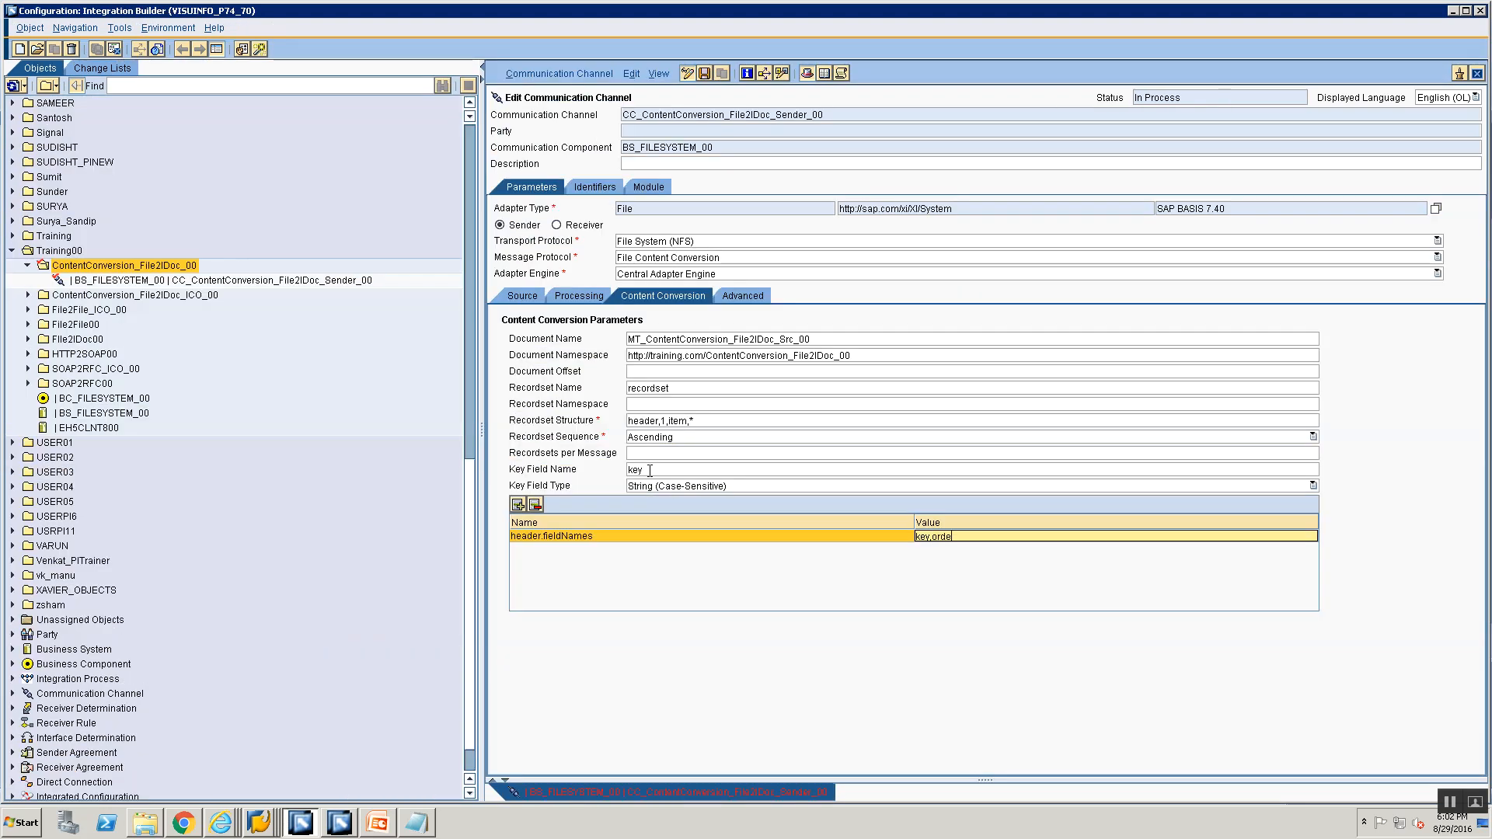
pyautogui.write('rType')
pyautogui.hotkey('alt', 'Tab')
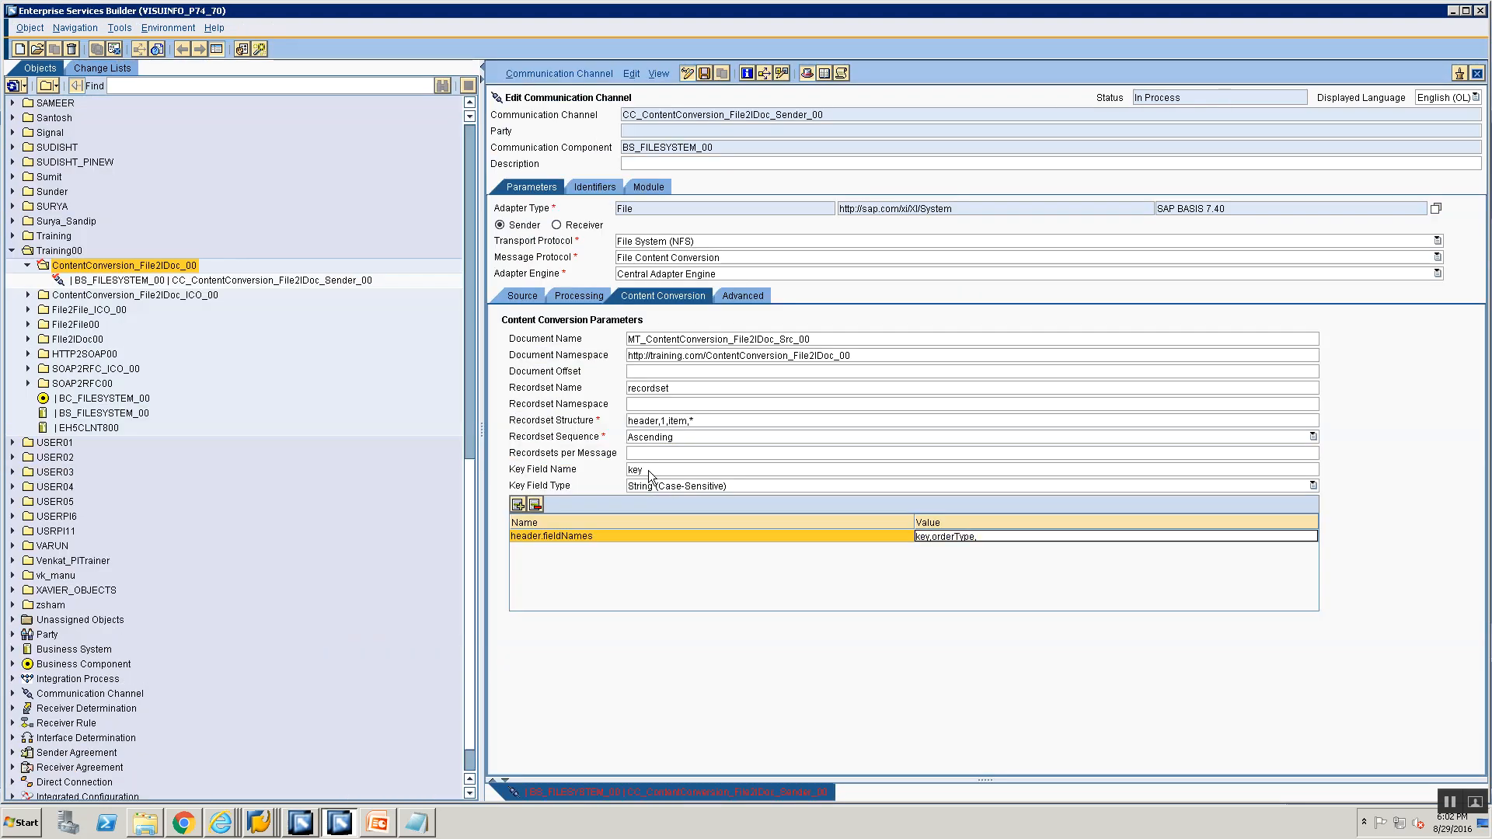
pyautogui.hotkey('alt', 'Tab')
pyautogui.write(',sales')
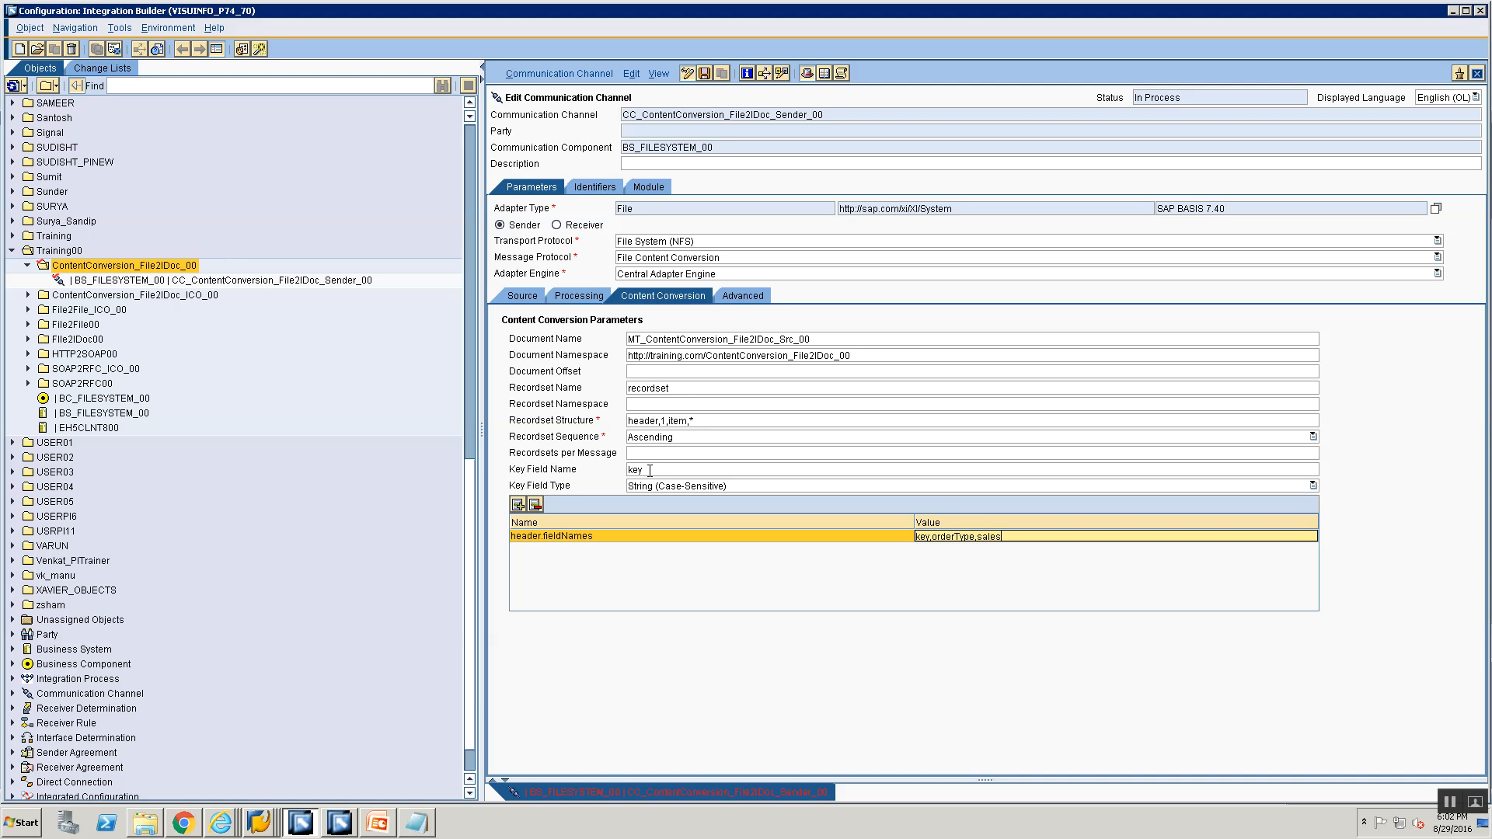
pyautogui.write('Org,')
pyautogui.hotkey('alt', 'Tab')
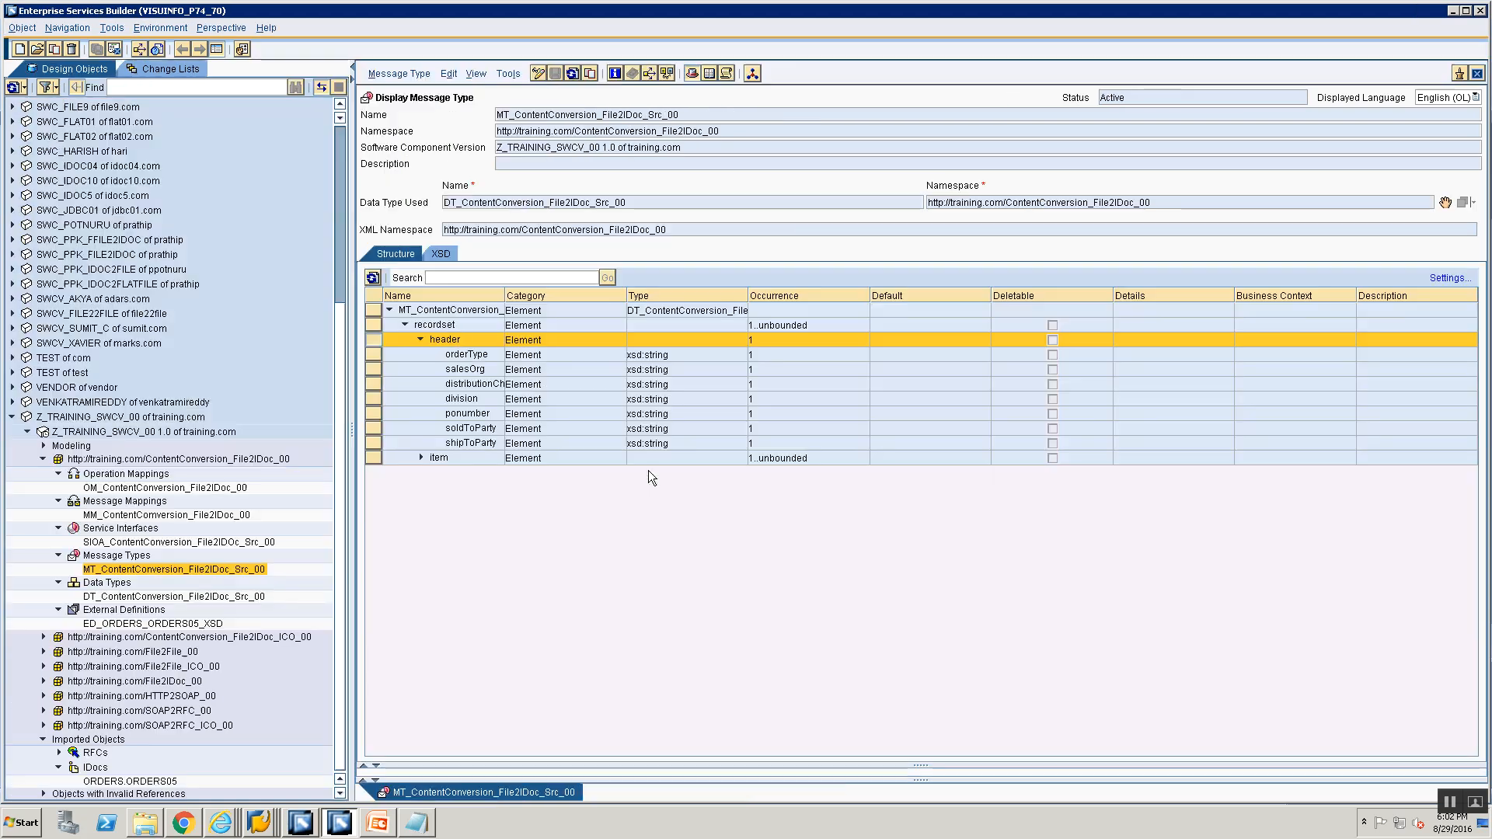
pyautogui.hotkey('alt', 'Tab')
pyautogui.write(',dis')
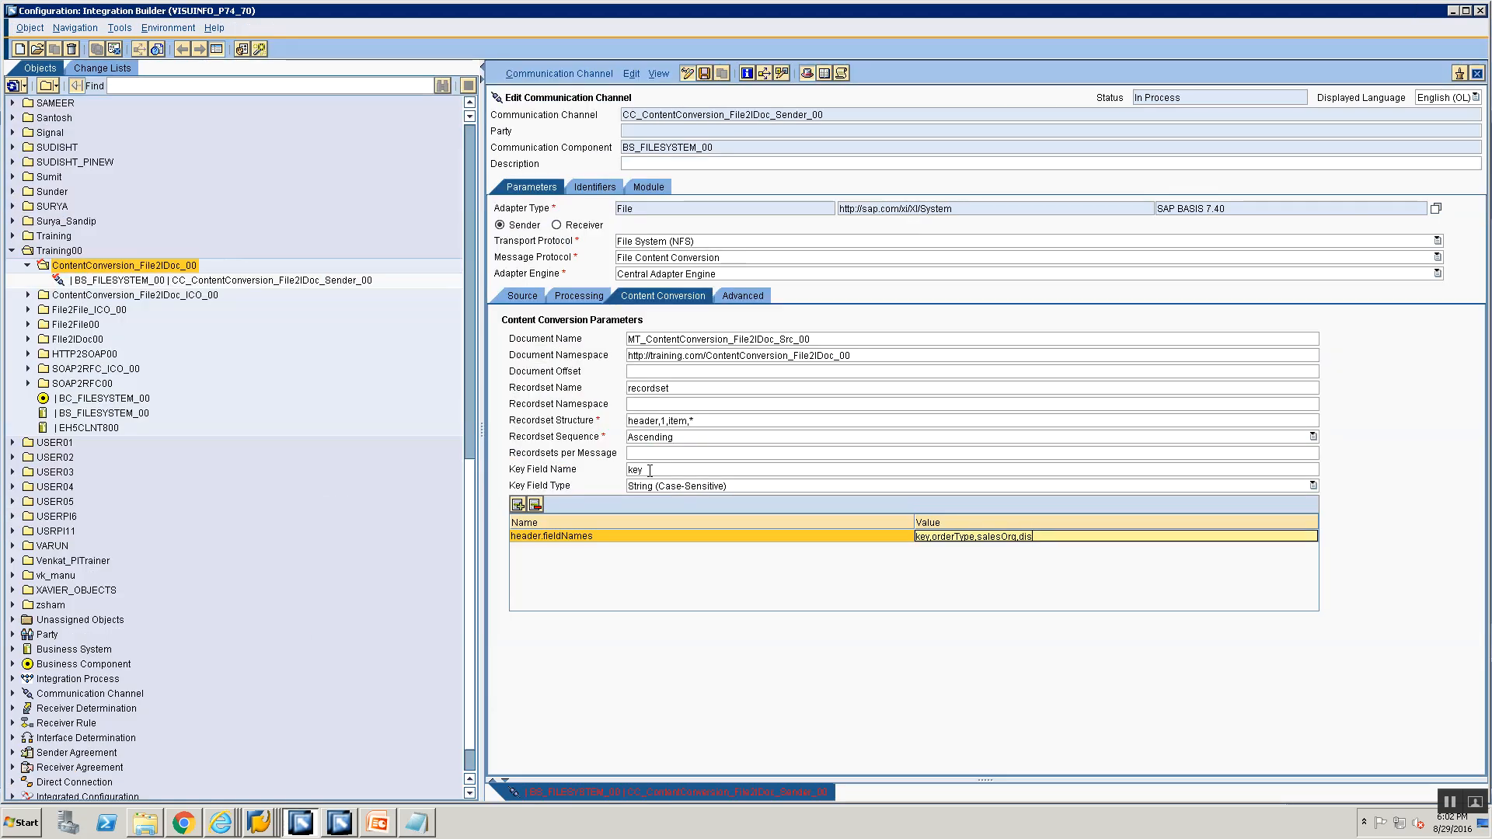
# Continue the header.fieldNames value with distributionChannel,divison,ponumber, checking the header elements of the source message type in Enterprise Services Builder.
pyautogui.write('tributionChannel,')
pyautogui.hotkey('alt', 'Tab')
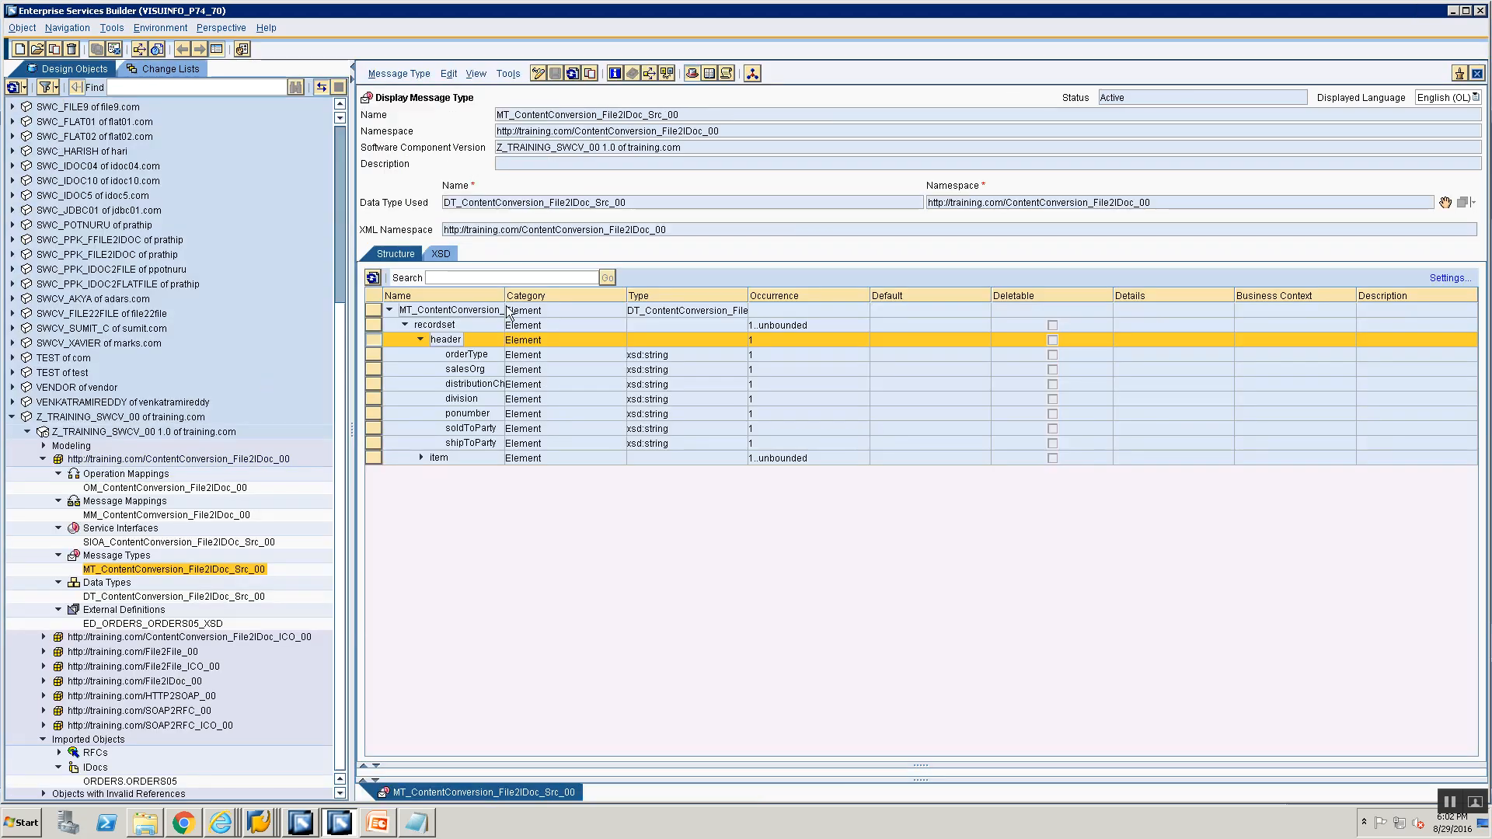
pyautogui.moveTo(505, 301); pyautogui.dragTo(564, 301)
pyautogui.hotkey('alt', 'Tab')
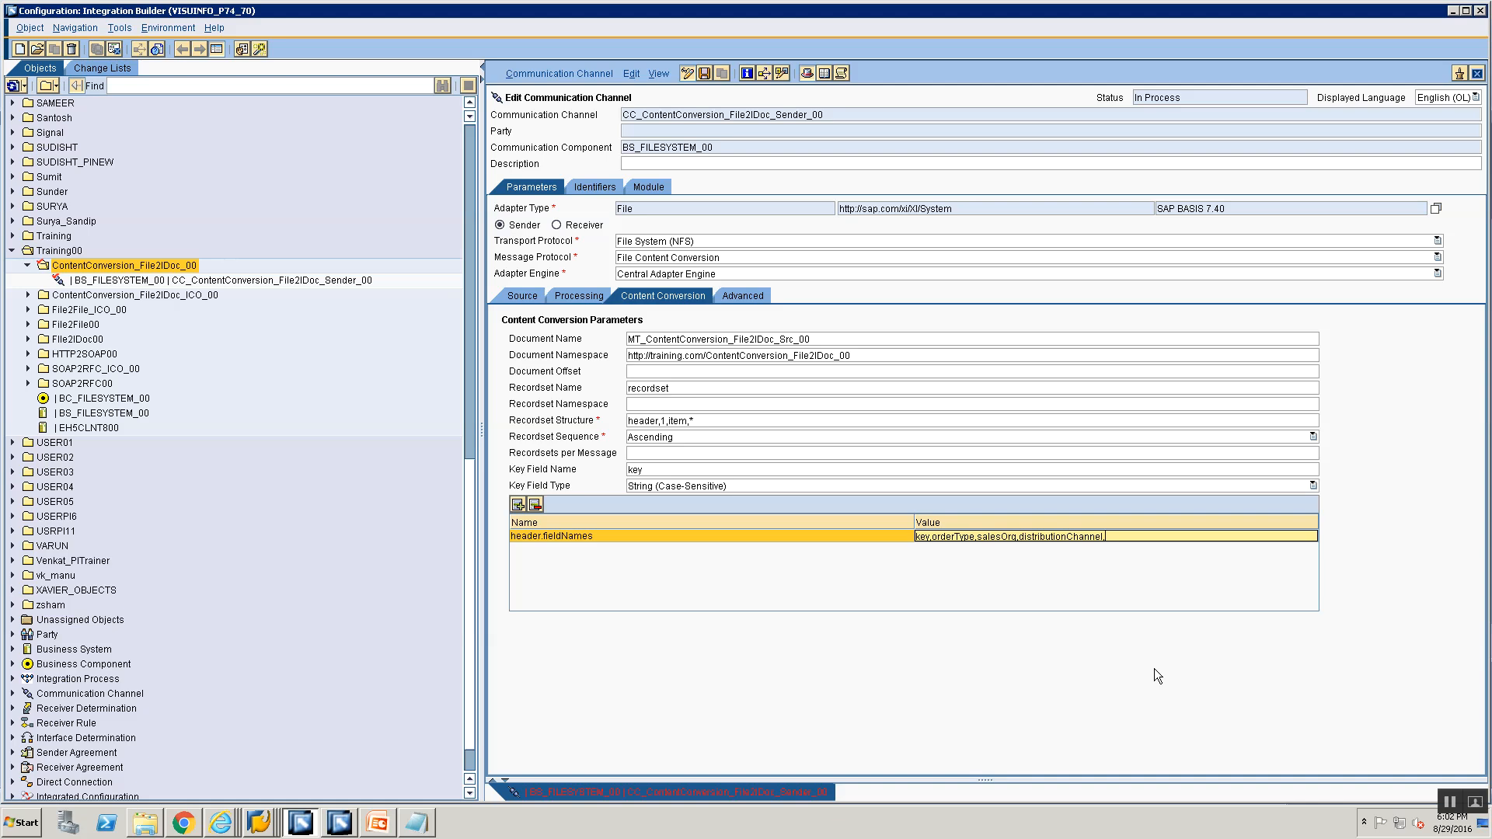
pyautogui.write(',divisom')
pyautogui.press('BackSpace')
pyautogui.hotkey('alt', 'Tab')
pyautogui.hotkey('alt', 'Tab')
pyautogui.write('n,')
pyautogui.write('ponumber')
# Finish the header.fieldNames value with soldToParty,shipToParty, following the element names in the source message type.
pyautogui.write(',s')
pyautogui.hotkey('alt', 'Tab')
pyautogui.hotkey('alt', 'Tab')
pyautogui.write('oldToParty,sh')
pyautogui.hotkey('alt', 'Tab')
pyautogui.hotkey('alt', 'Tab')
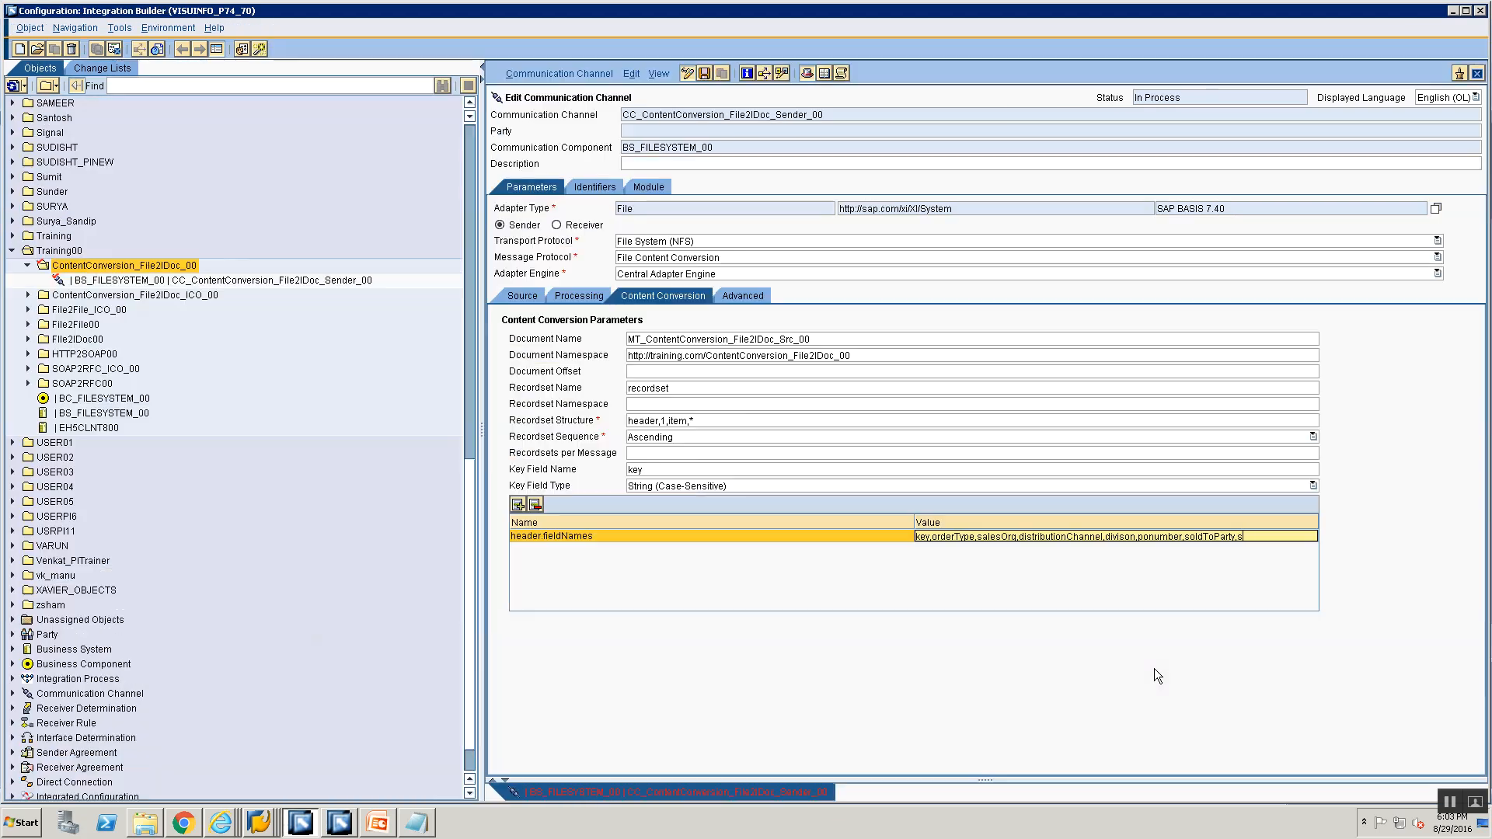
pyautogui.write('ip')
pyautogui.write('ToParty')
# Add a second content conversion parameter row and begin its name with "header.".
pyautogui.click(514, 505)
pyautogui.click(537, 537)
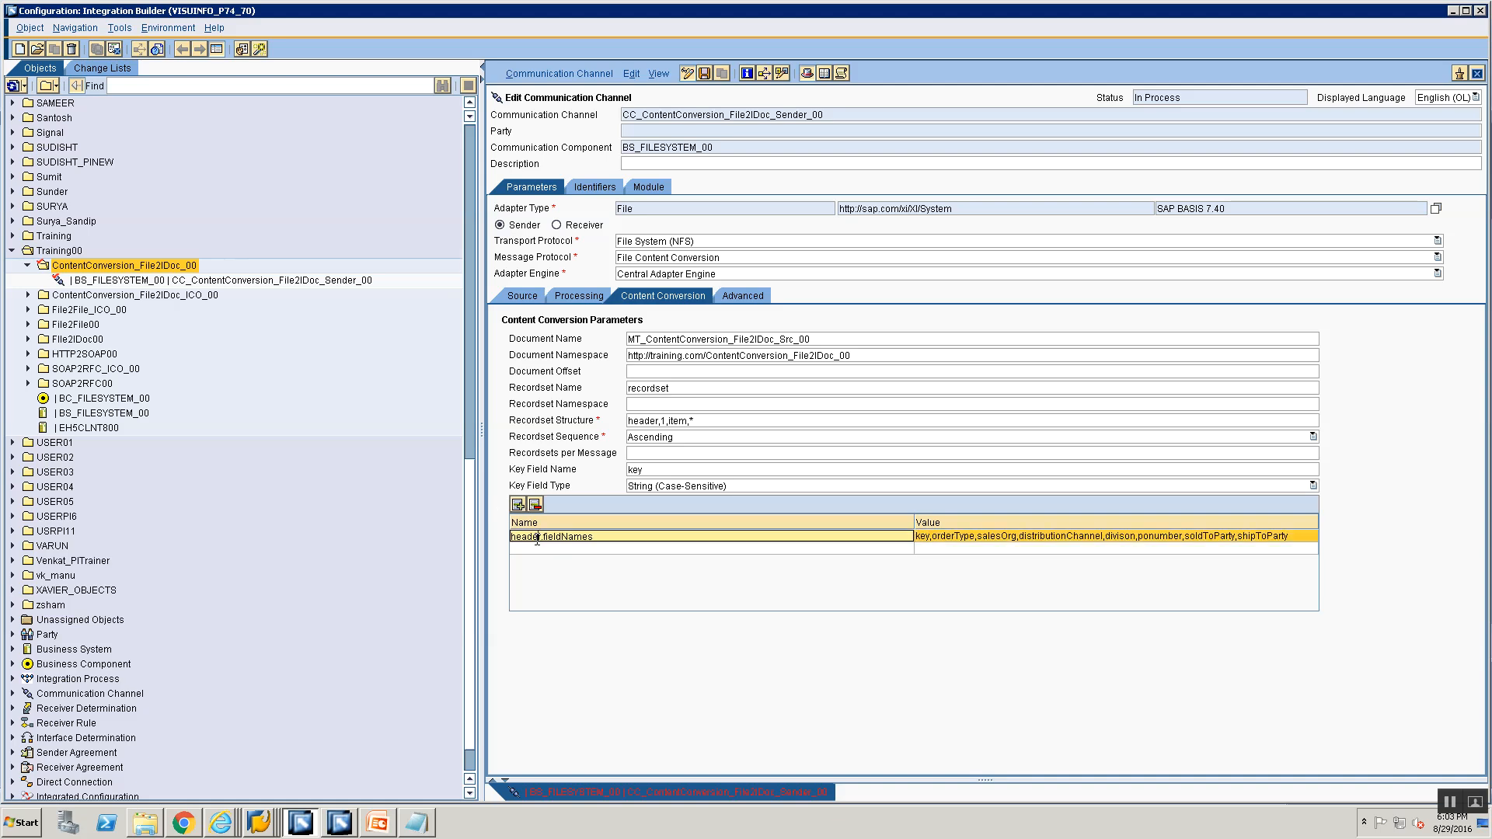
pyautogui.click(540, 548)
pyautogui.write('he')
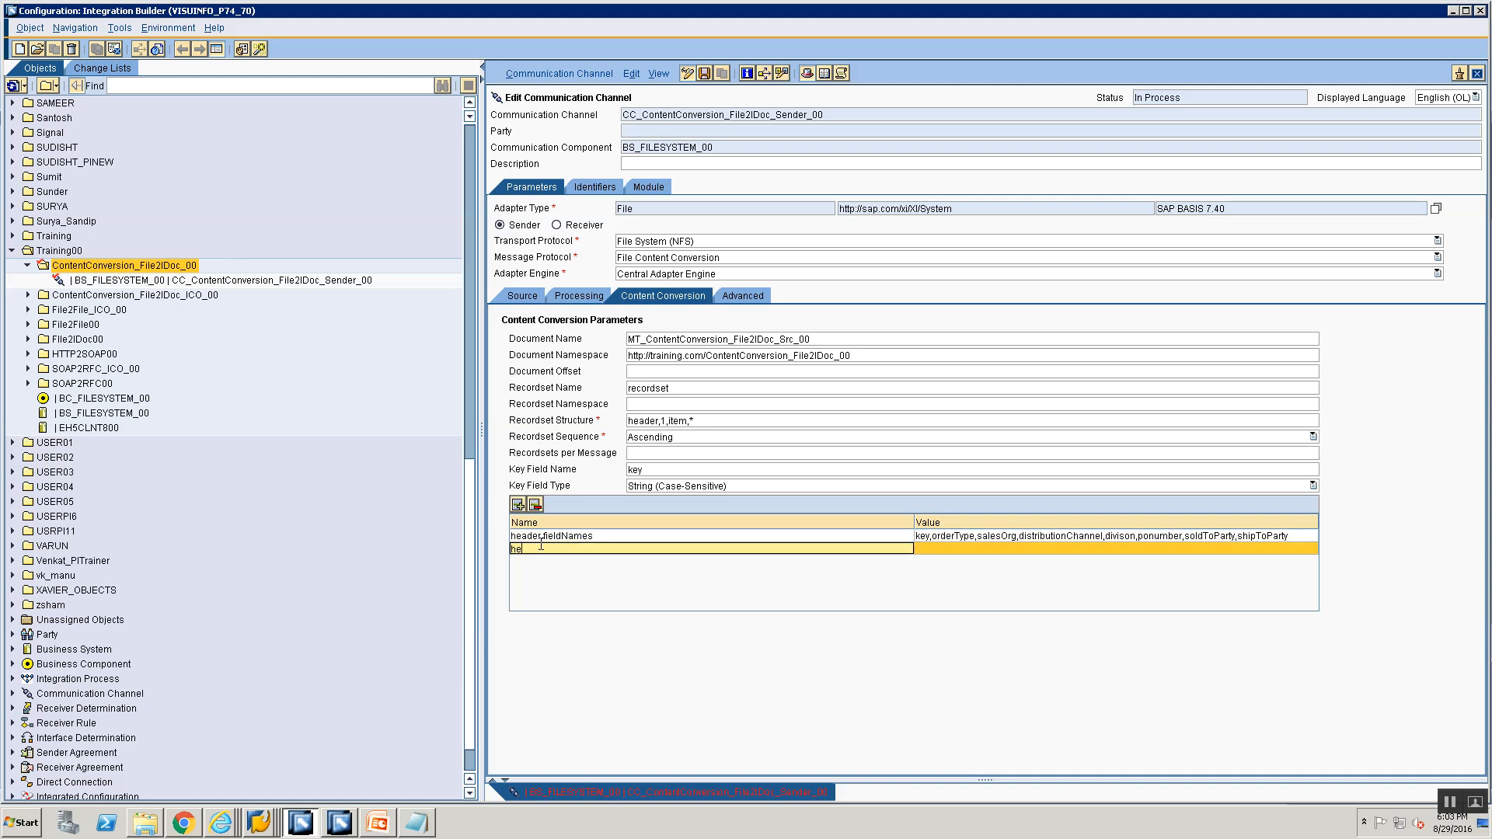
pyautogui.write('ader.')
# Copy the parameter name fieldFixedLengths from the SAP help page in Chrome and append it to the new row's name.
pyautogui.click(183, 822)
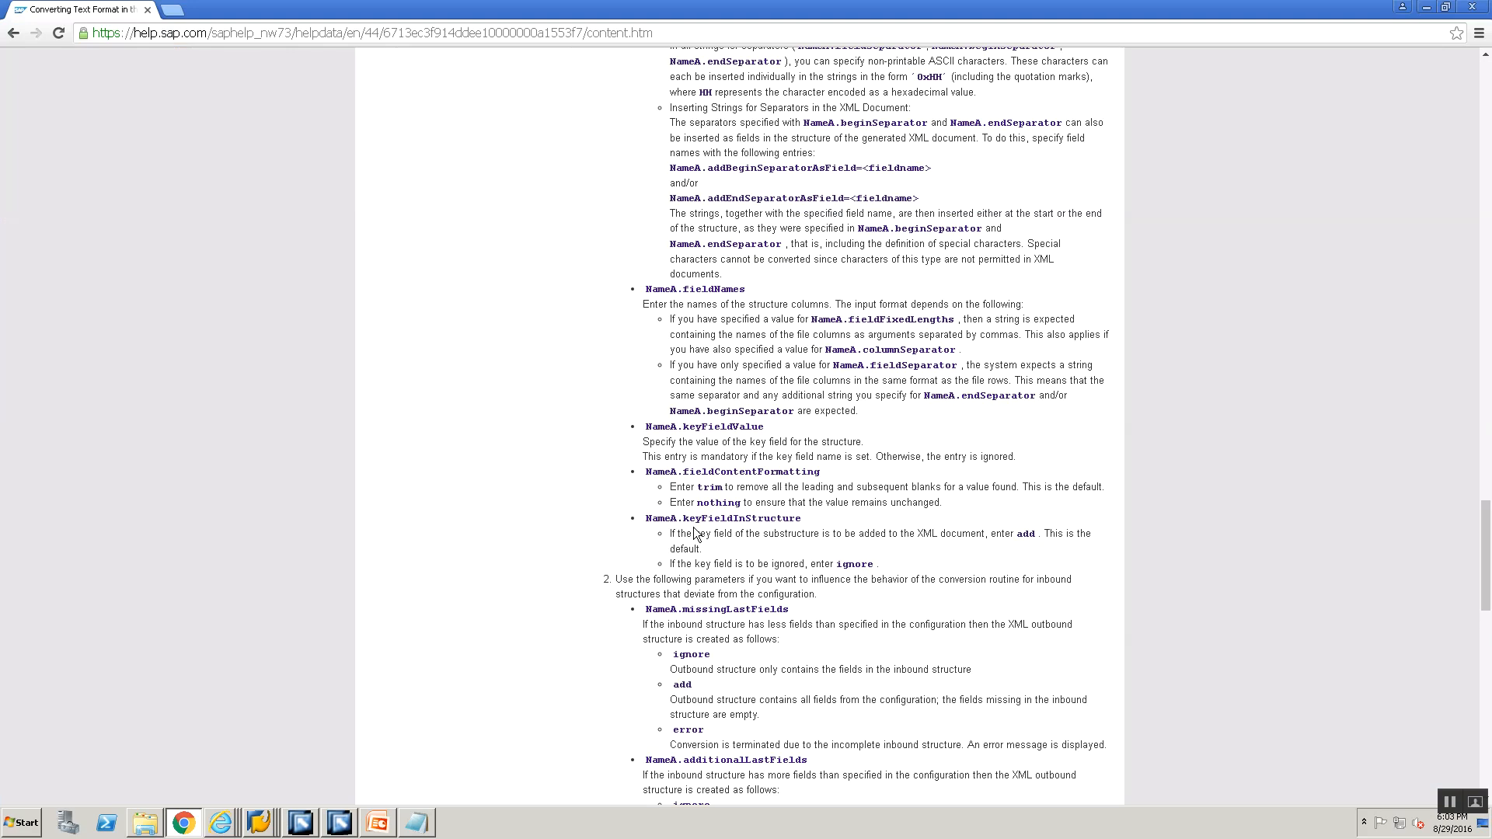
pyautogui.scroll(5, 694, 532)
pyautogui.scroll(10, 696, 536)
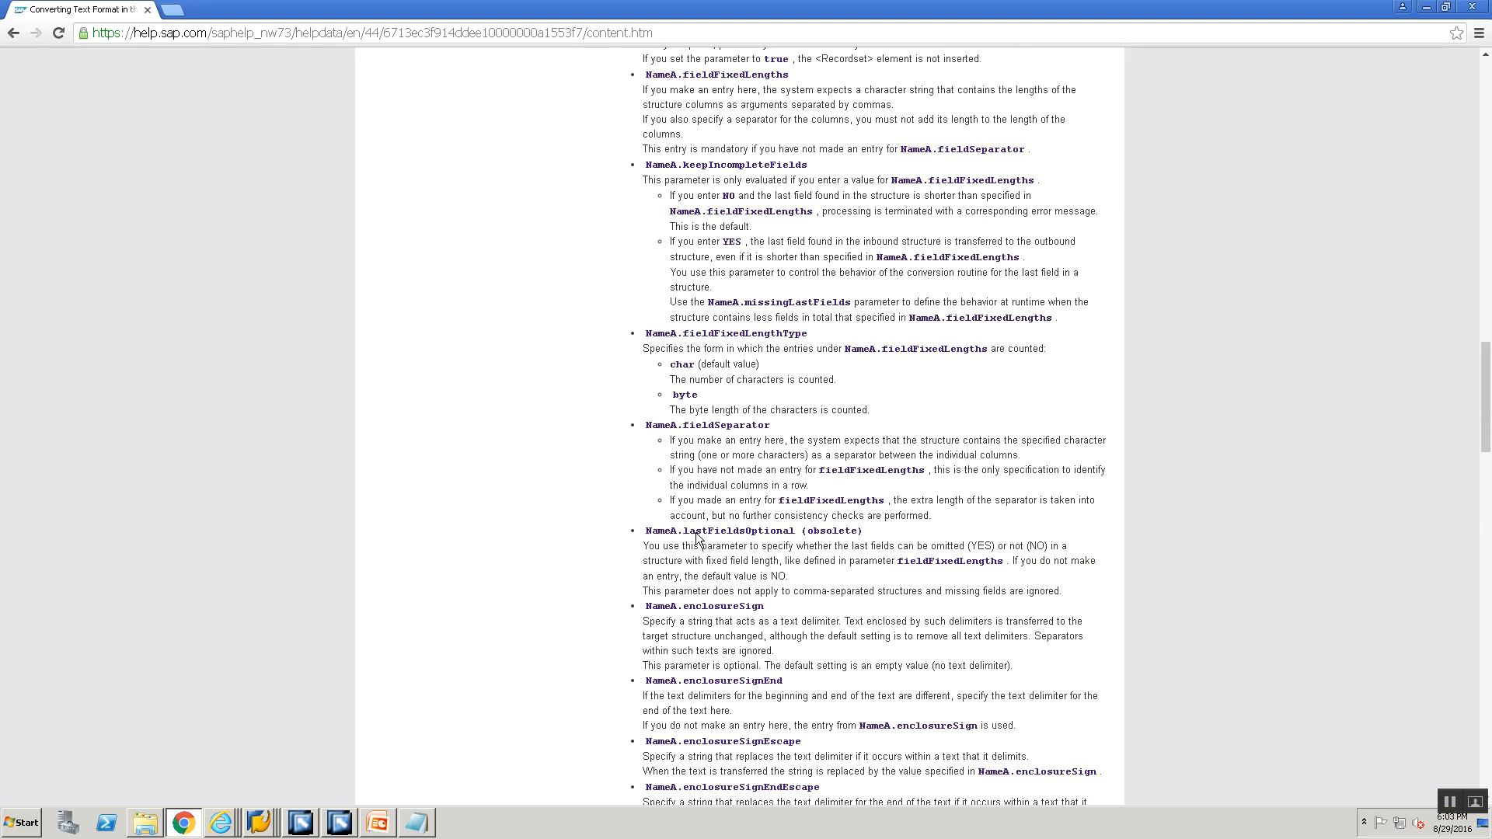
pyautogui.scroll(3, 696, 536)
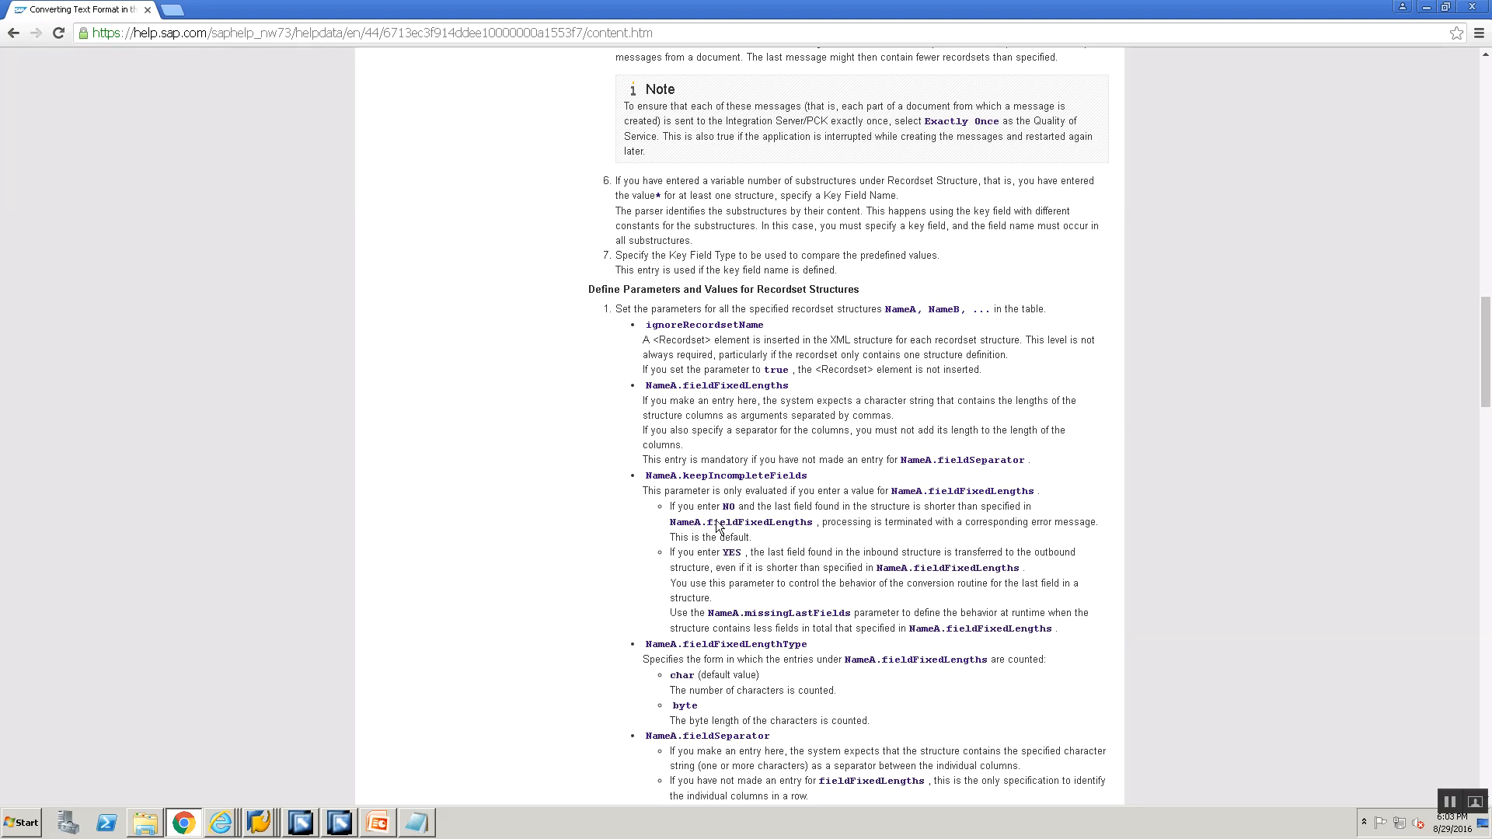
pyautogui.moveTo(683, 387); pyautogui.dragTo(790, 391)
pyautogui.hotkey('ctrl', 'c')
pyautogui.hotkey('alt', 'Tab')
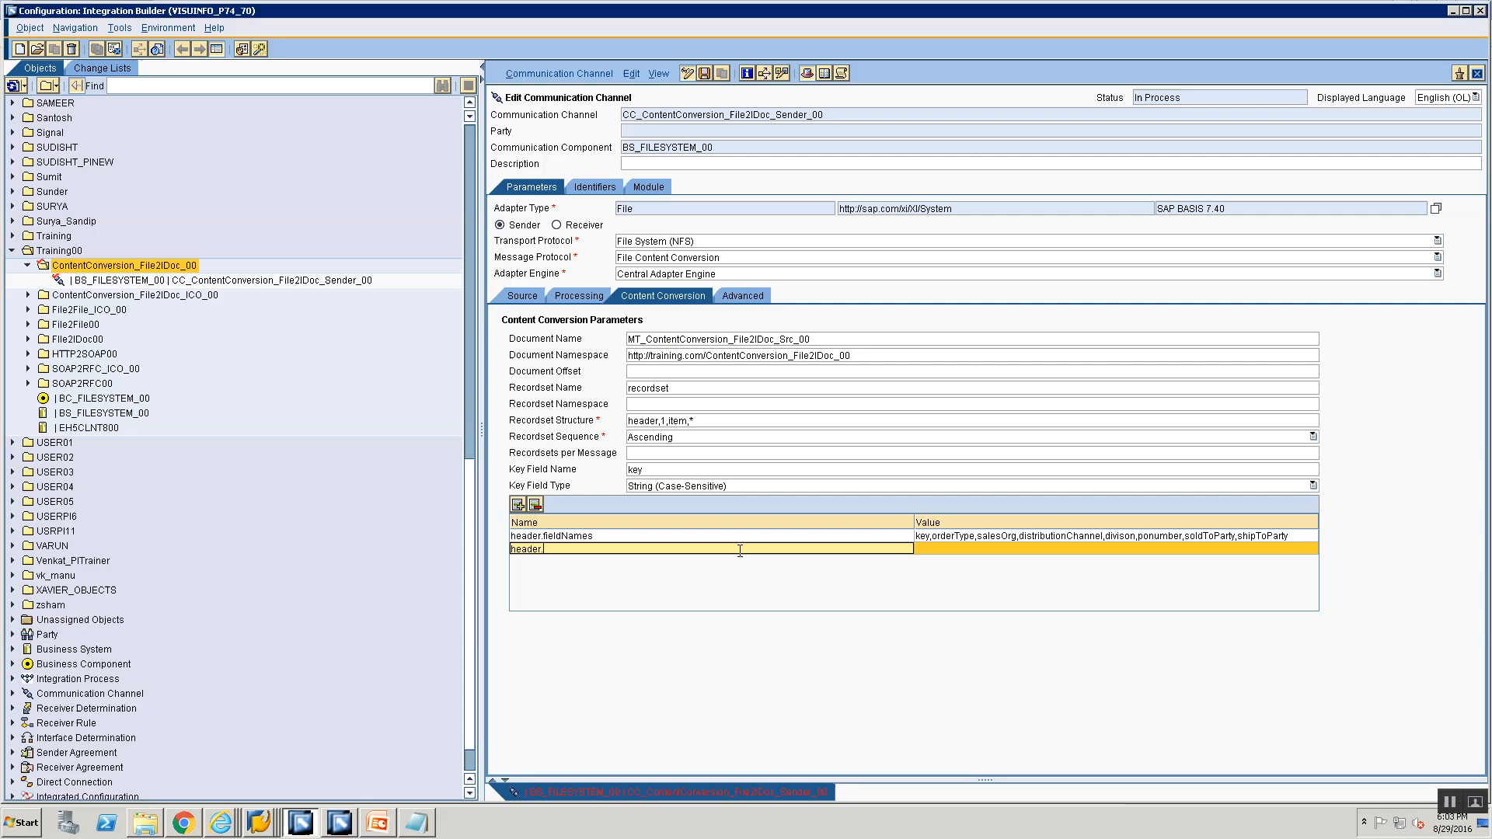
pyautogui.hotkey('ctrl', 'v')
# Begin the header.fieldFixedLengths value with 1,4,2,4, using the sample input file on the PowerPoint slide as reference.
pyautogui.click(930, 548)
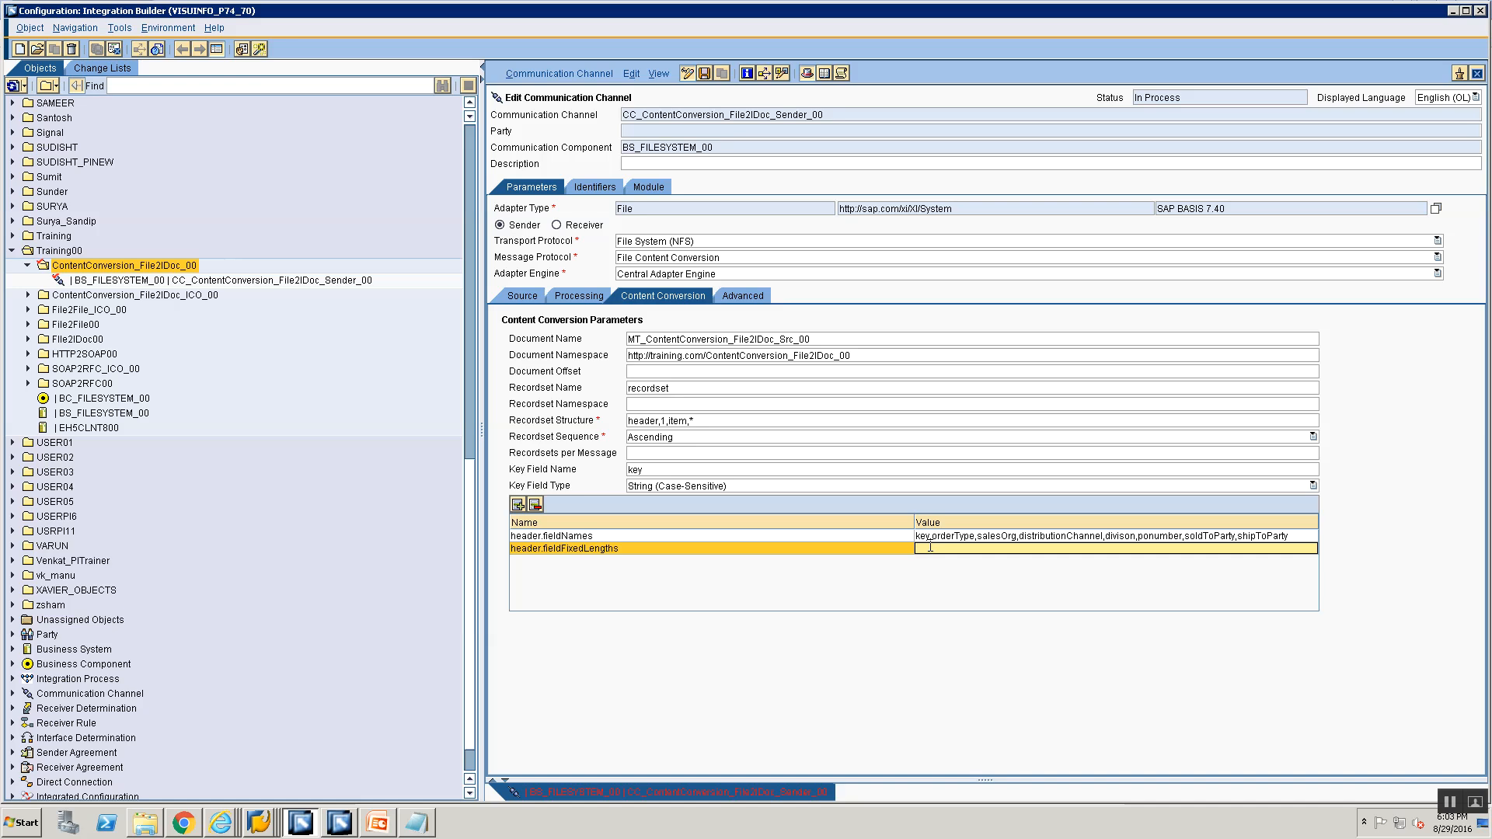
pyautogui.write('1,')
pyautogui.hotkey('alt', 'Tab')
pyautogui.hotkey('alt', 'Tab')
pyautogui.hotkey('alt', 'Tab')
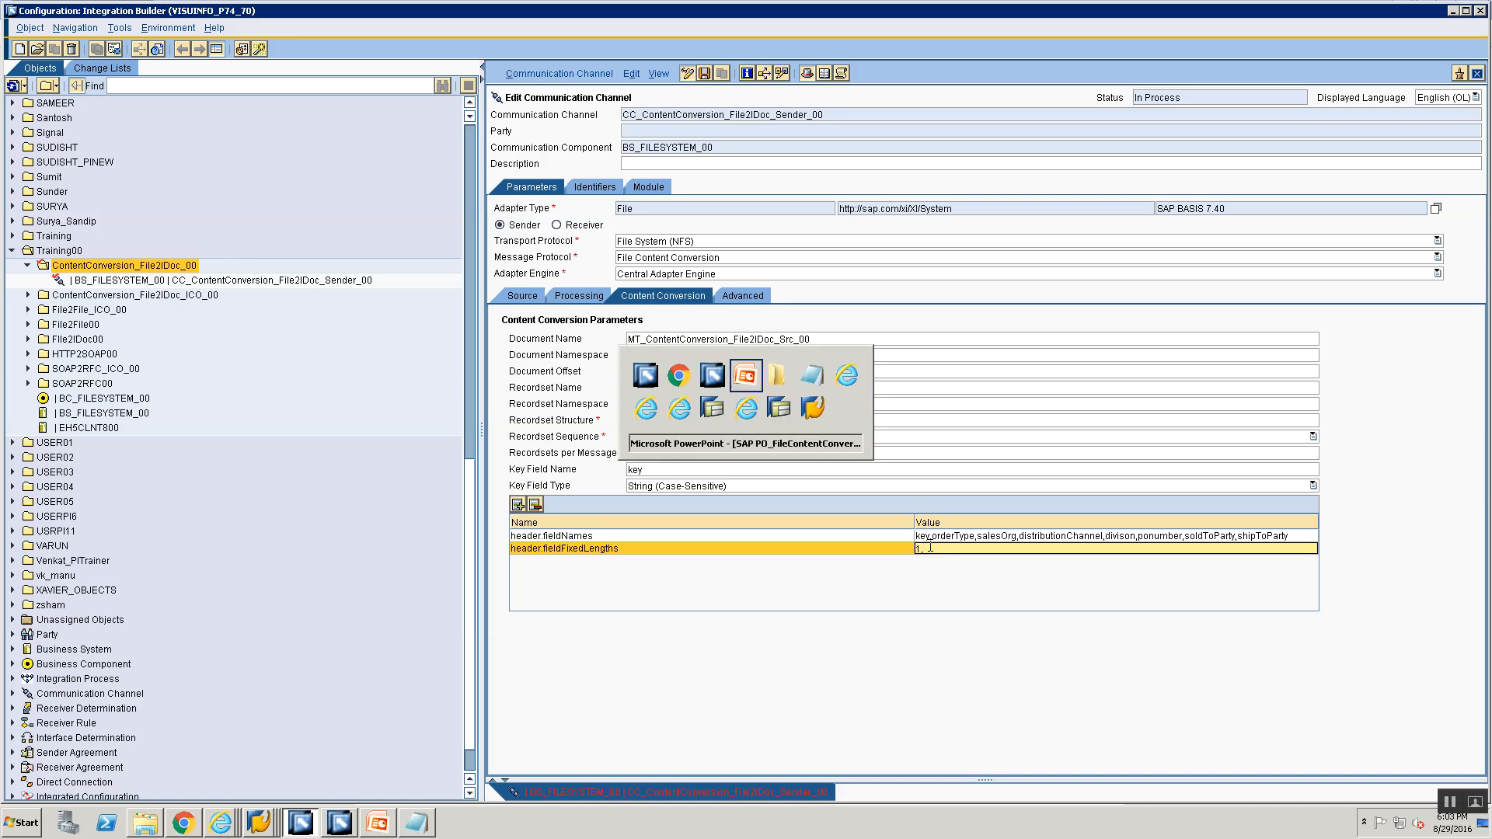
pyautogui.hotkey('alt', 'Tab')
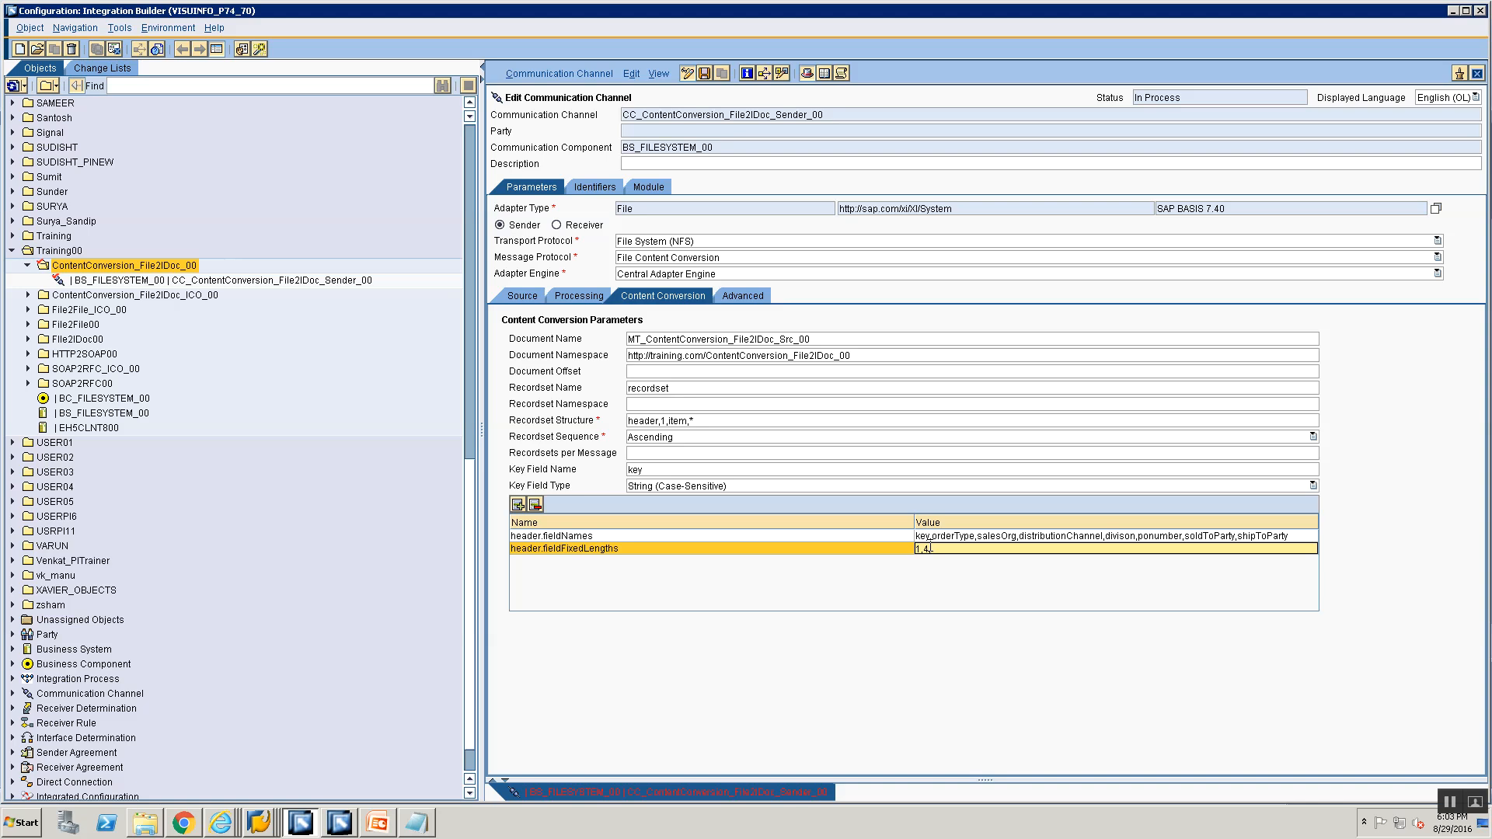
pyautogui.write('4,')
pyautogui.hotkey('alt', 'Tab')
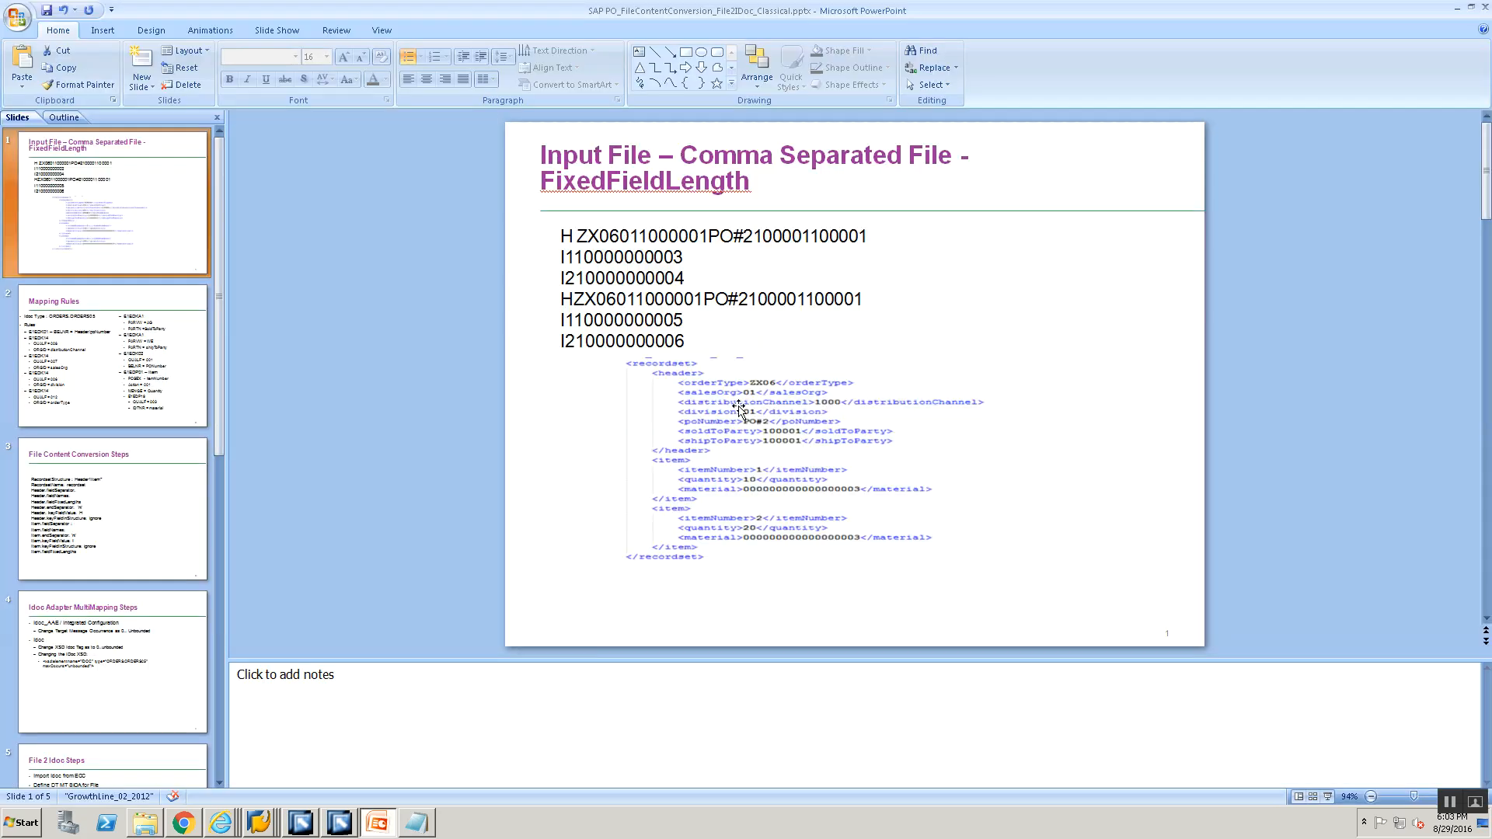
pyautogui.hotkey('alt', 'Tab')
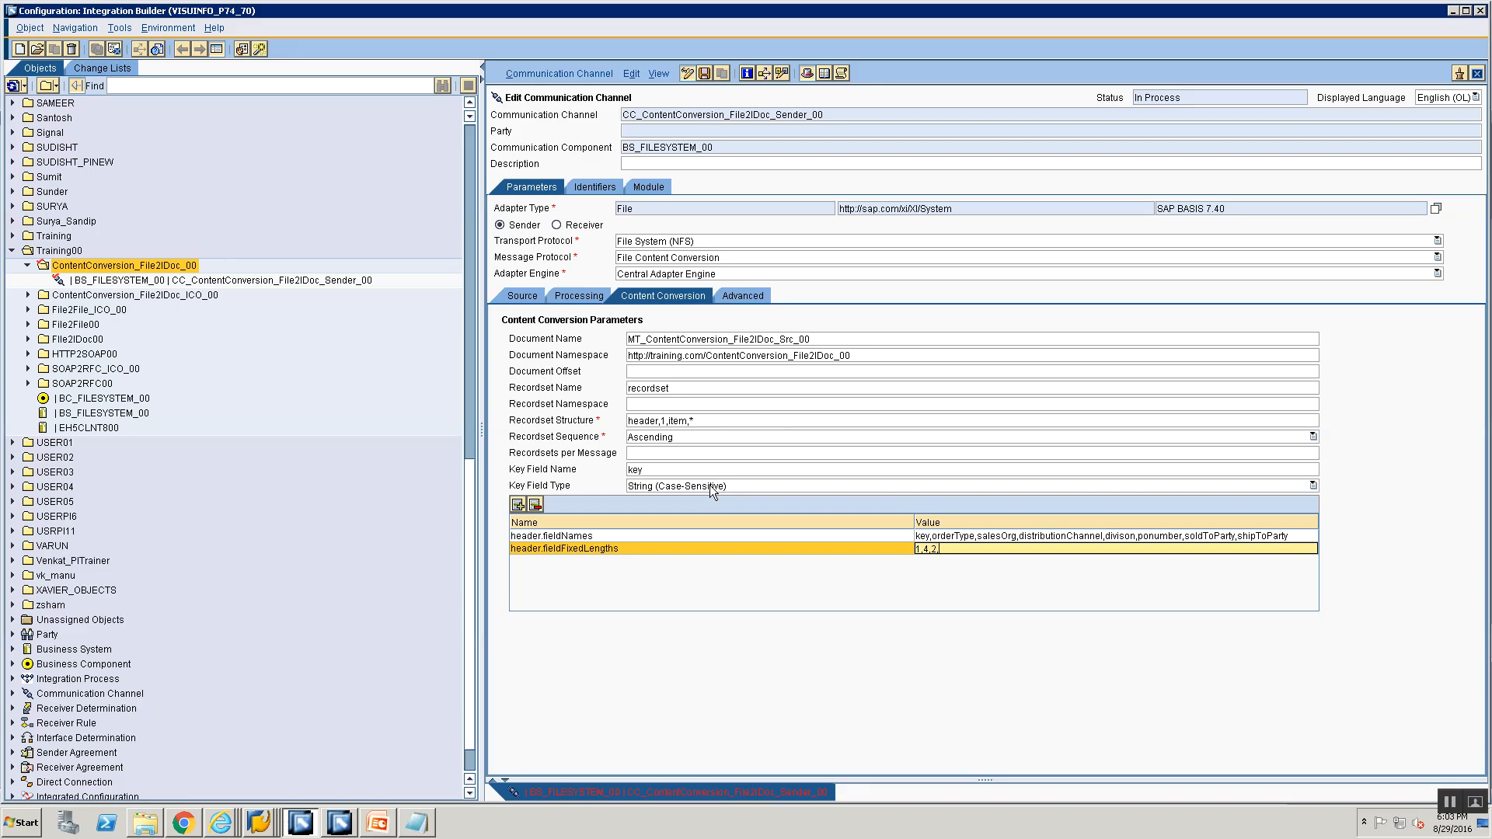
pyautogui.hotkey('alt', 'Tab')
pyautogui.hotkey('alt', 'Tab')
pyautogui.write('2,')
pyautogui.write('4,')
# Complete the header.fieldFixedLengths value with 2,4,6,6 for the remaining fields, based on the sample input file slide.
pyautogui.hotkey('alt', 'Tab')
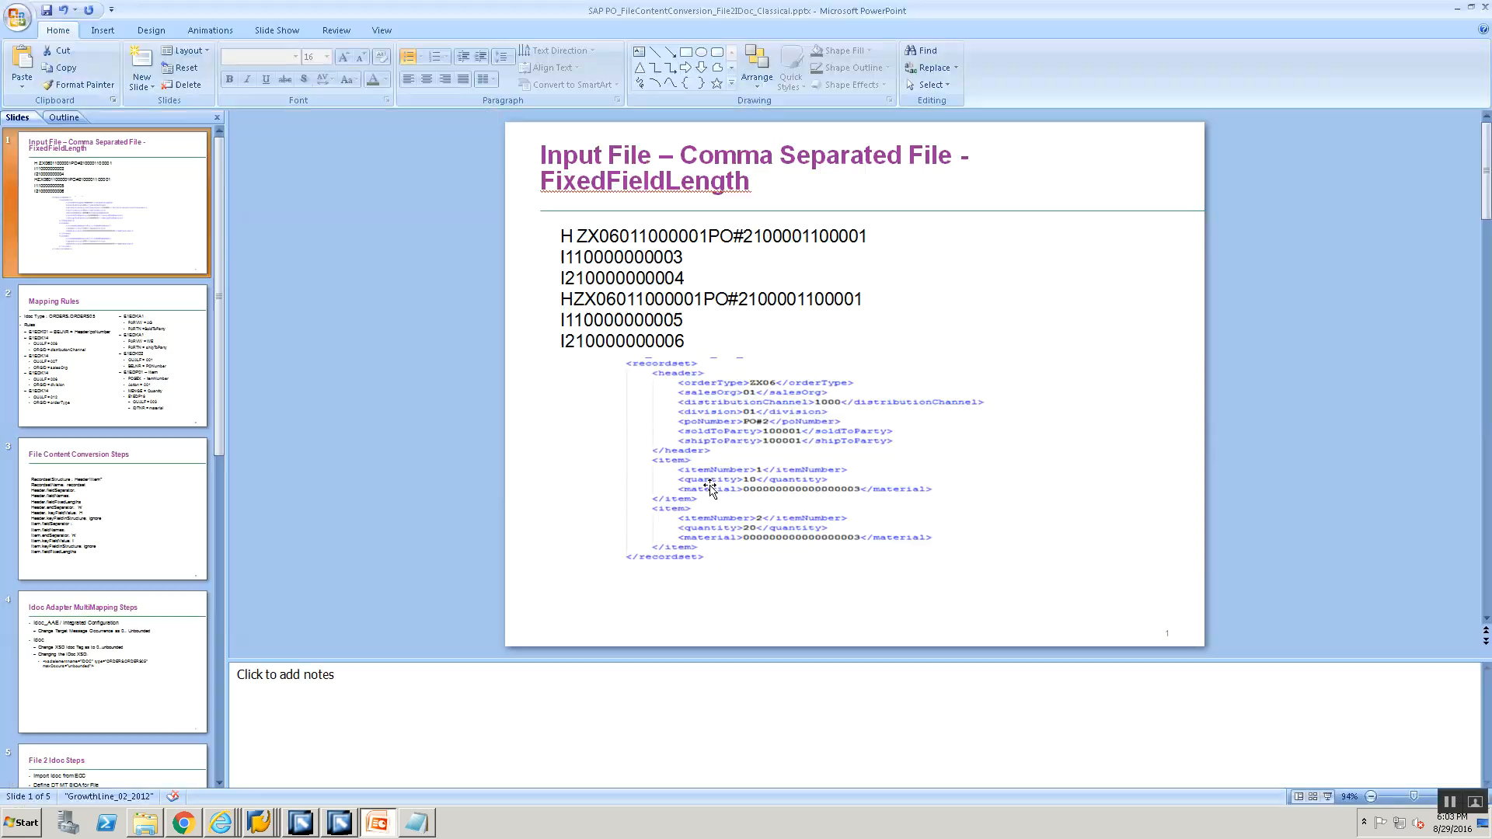
pyautogui.hotkey('alt', 'Tab')
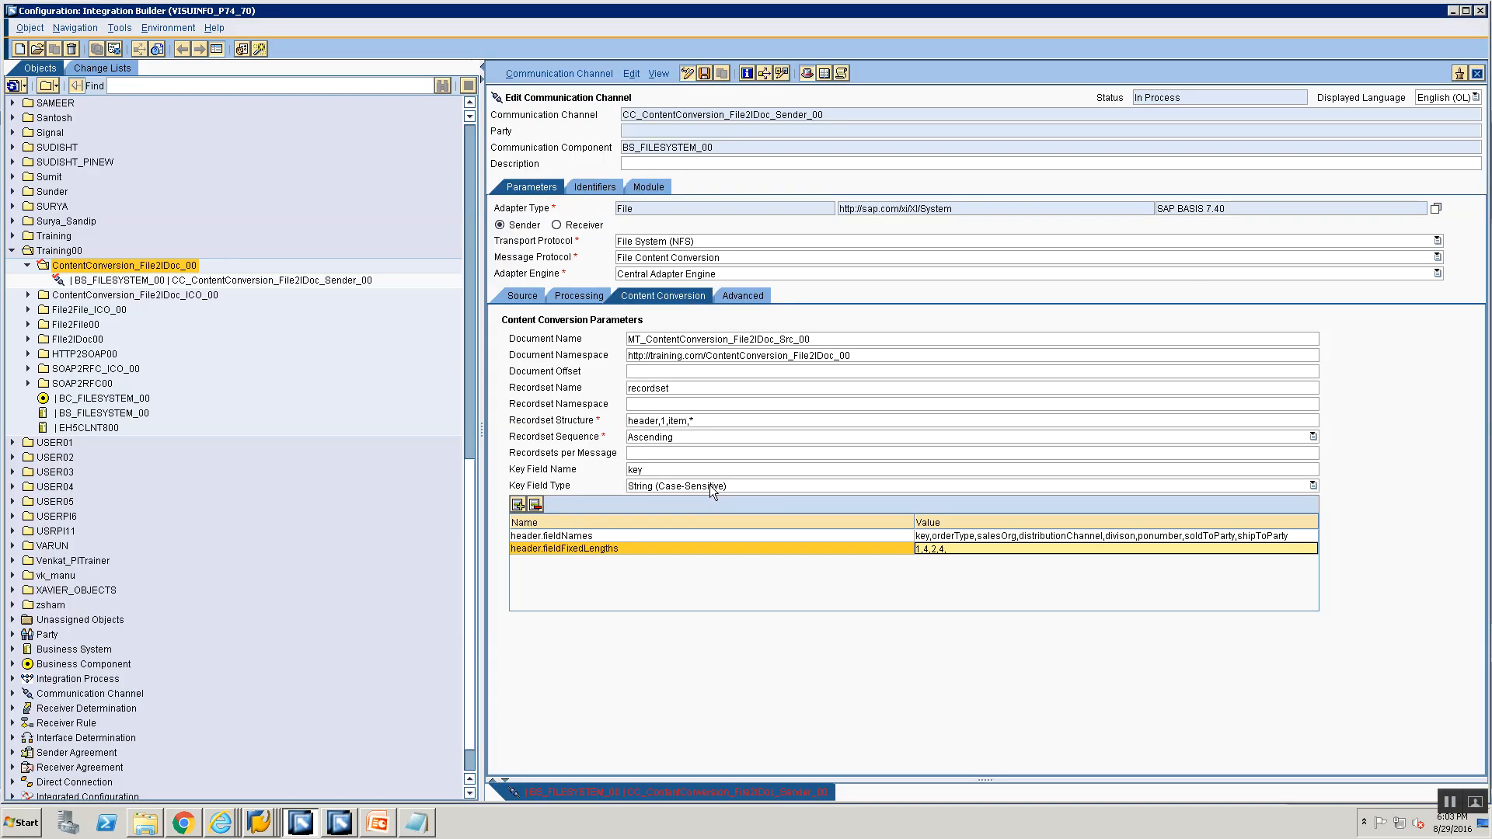
pyautogui.write('2')
pyautogui.hotkey('alt', 'Tab')
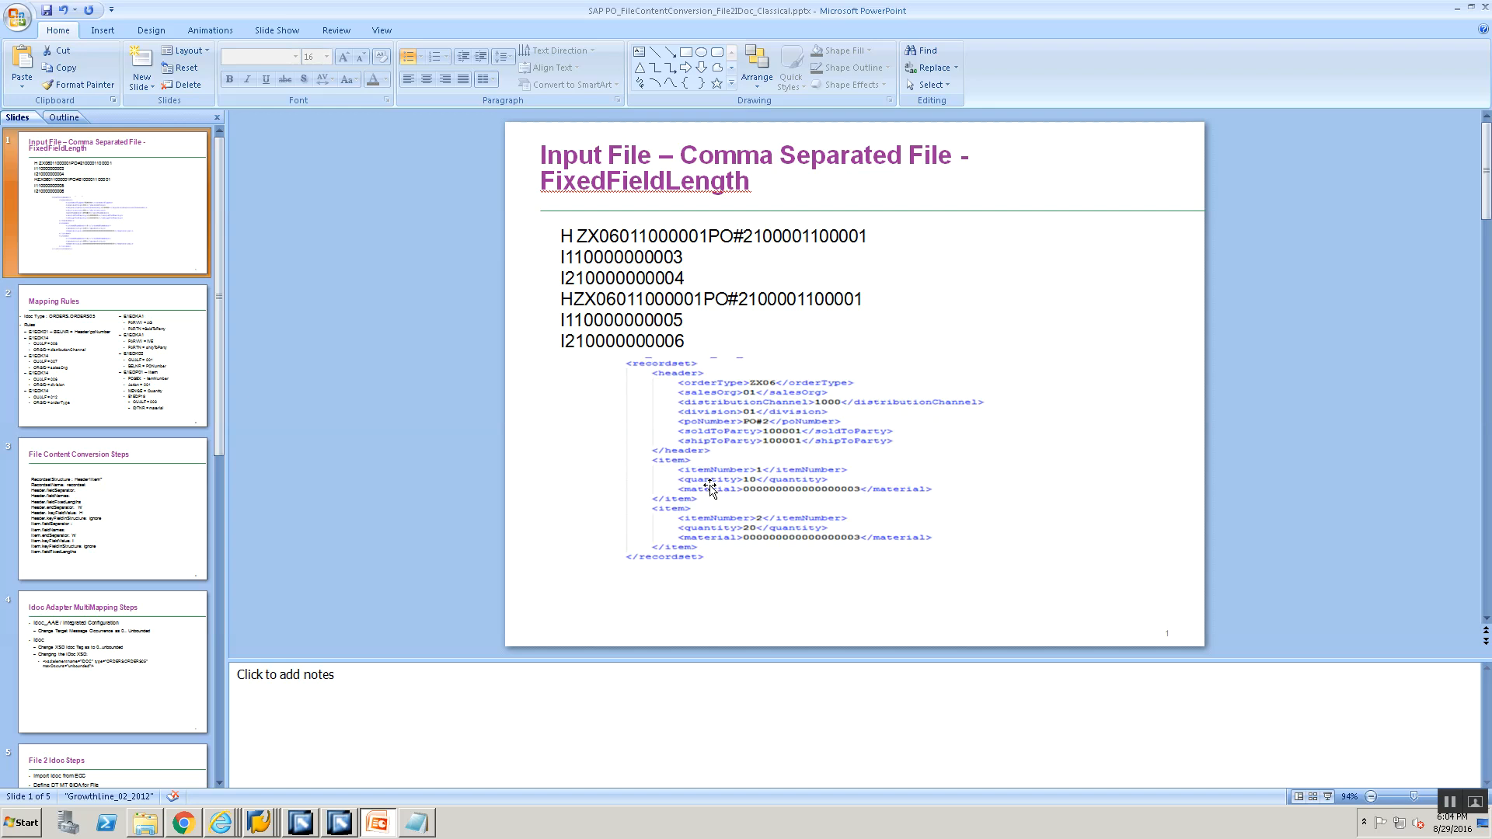
pyautogui.hotkey('alt', 'Tab')
pyautogui.write(',4')
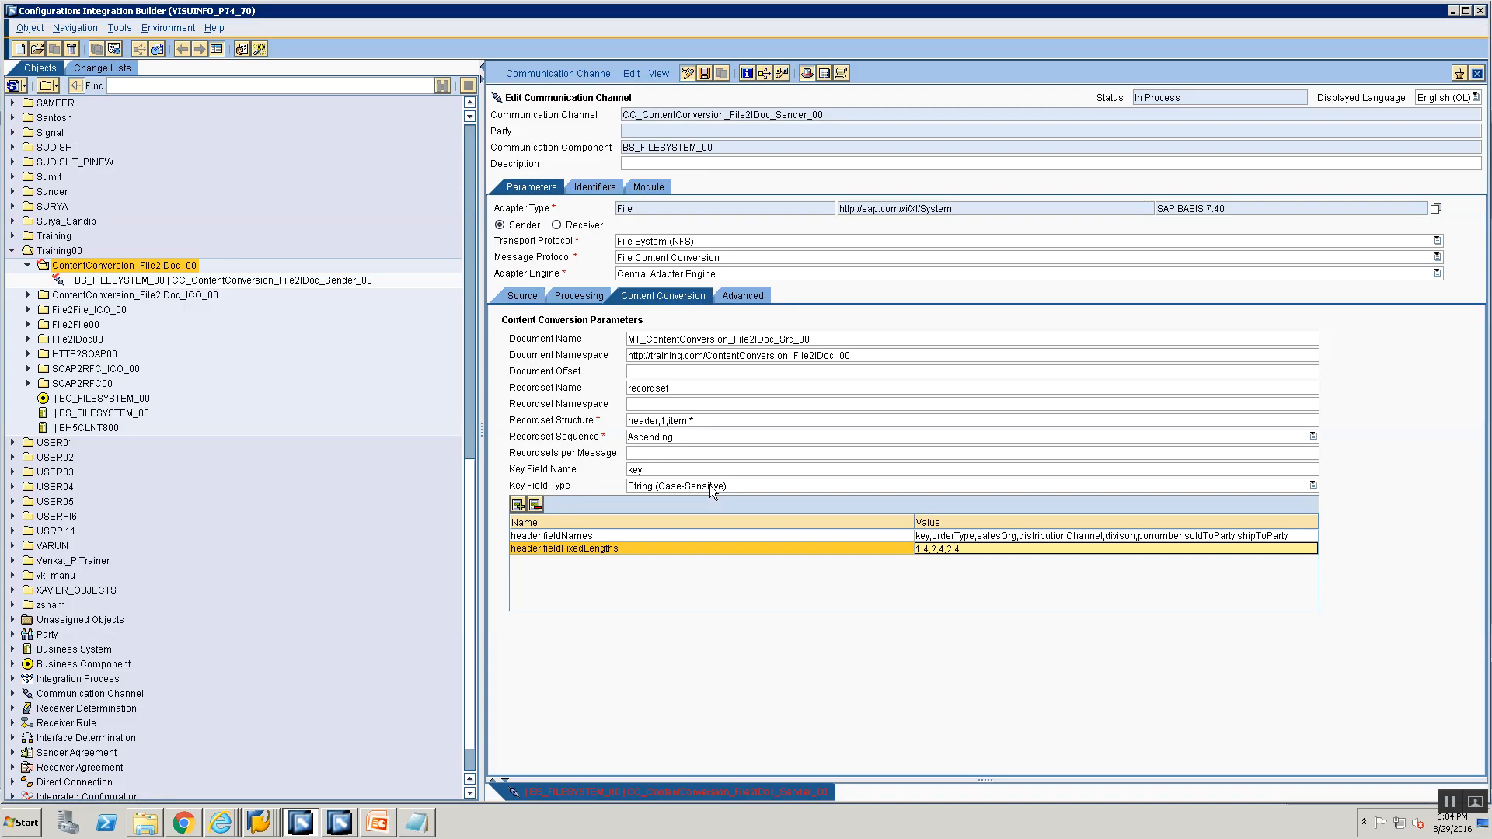
pyautogui.hotkey('alt', 'Tab')
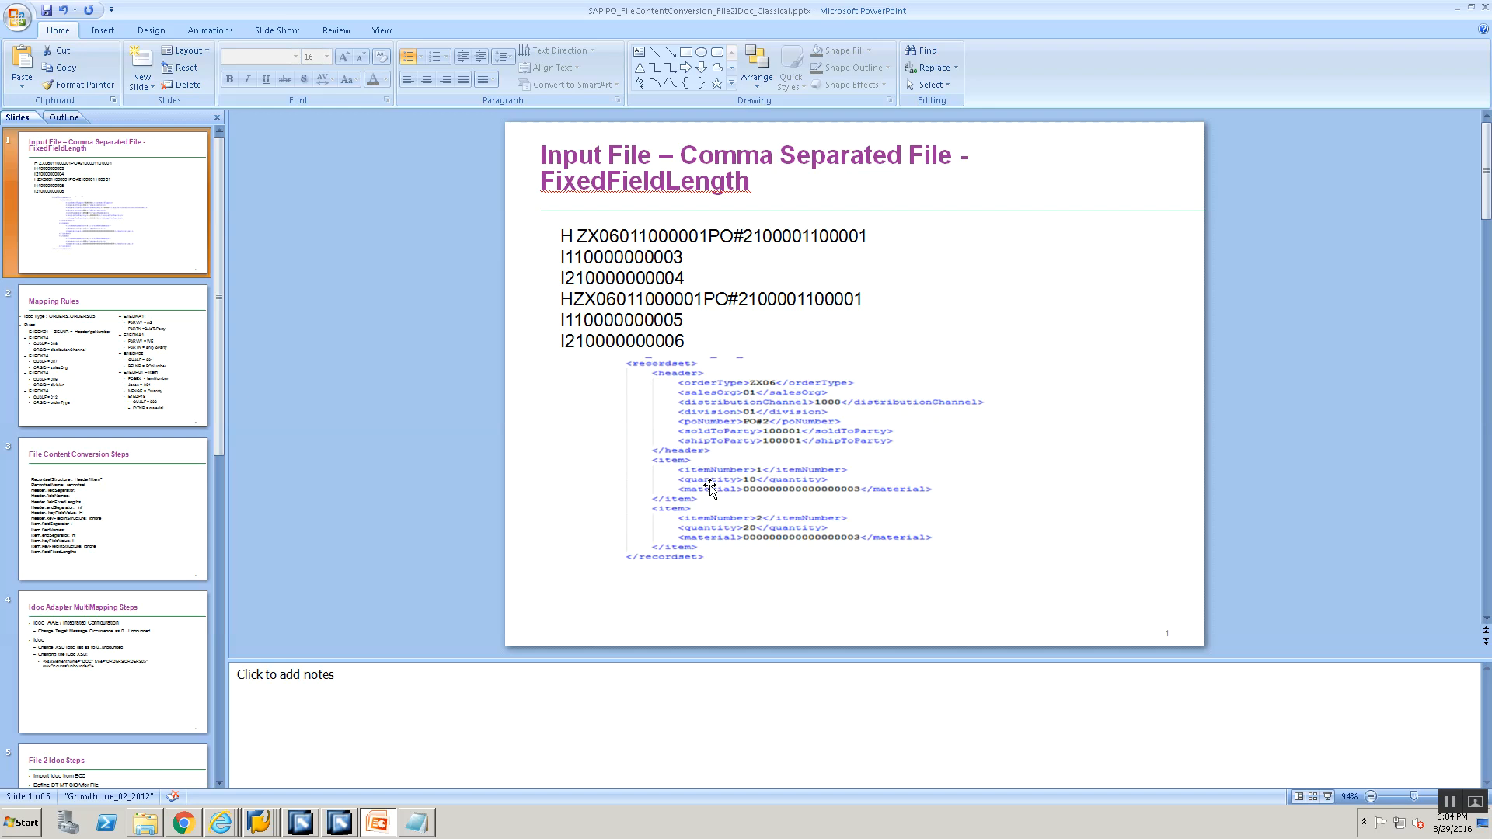
pyautogui.hotkey('alt', 'Tab')
pyautogui.write(',6')
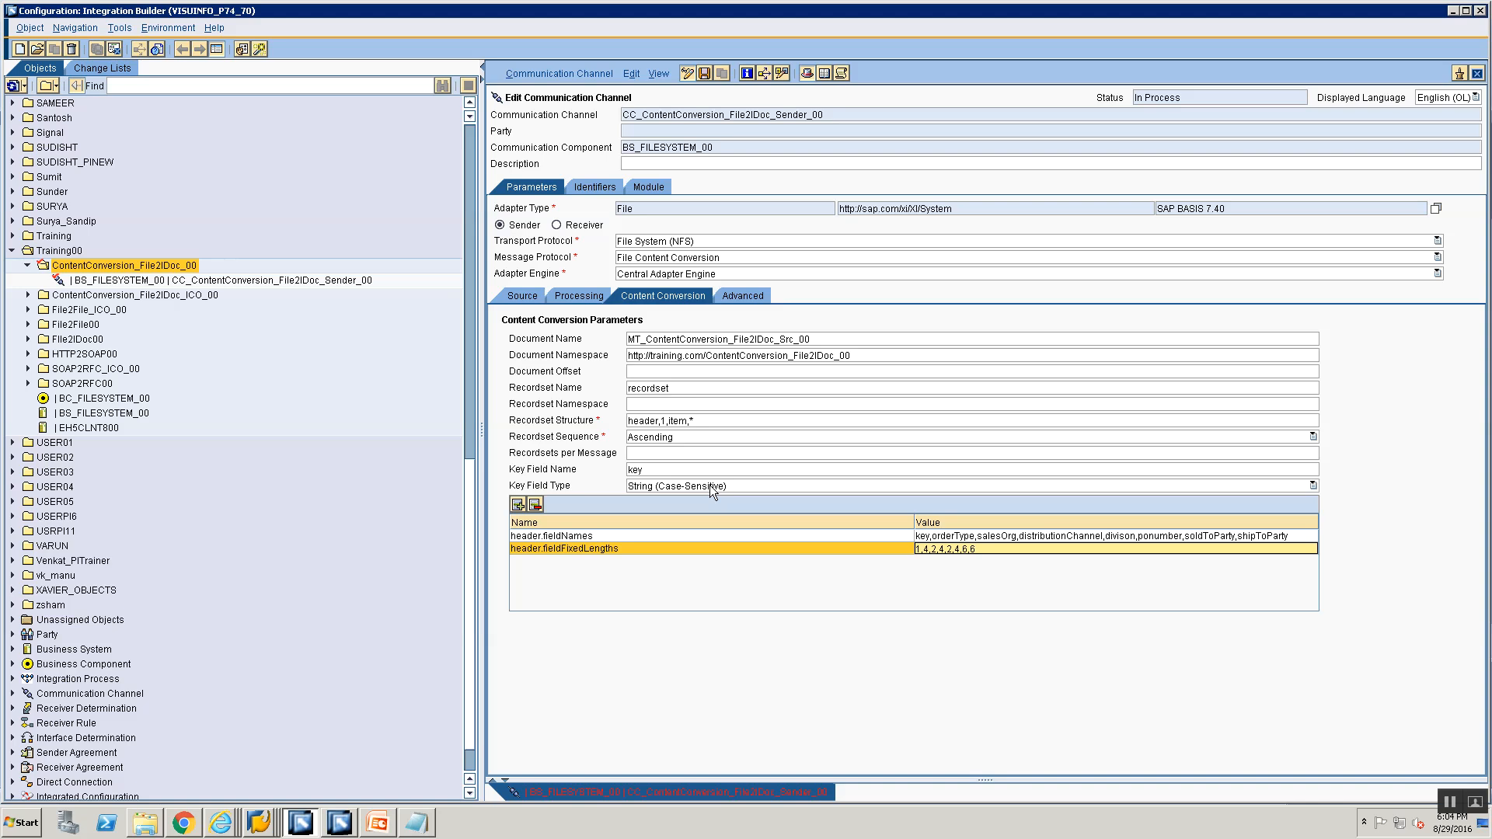
# Add a parameter row named header.endSeparator with the value 'nl'.
pyautogui.click(518, 504)
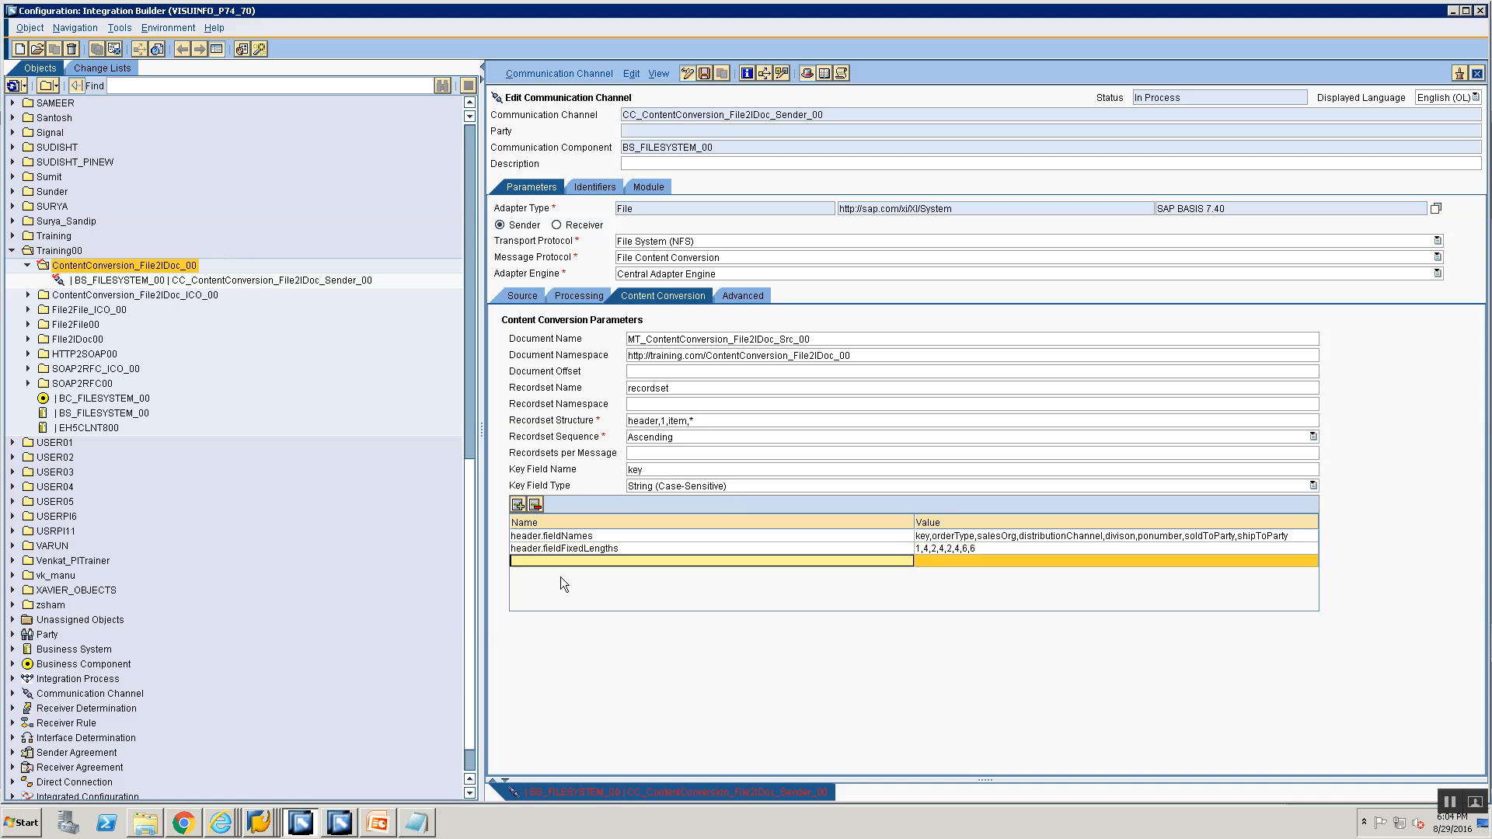
pyautogui.write('header.endSeparator')
pyautogui.press('Return')
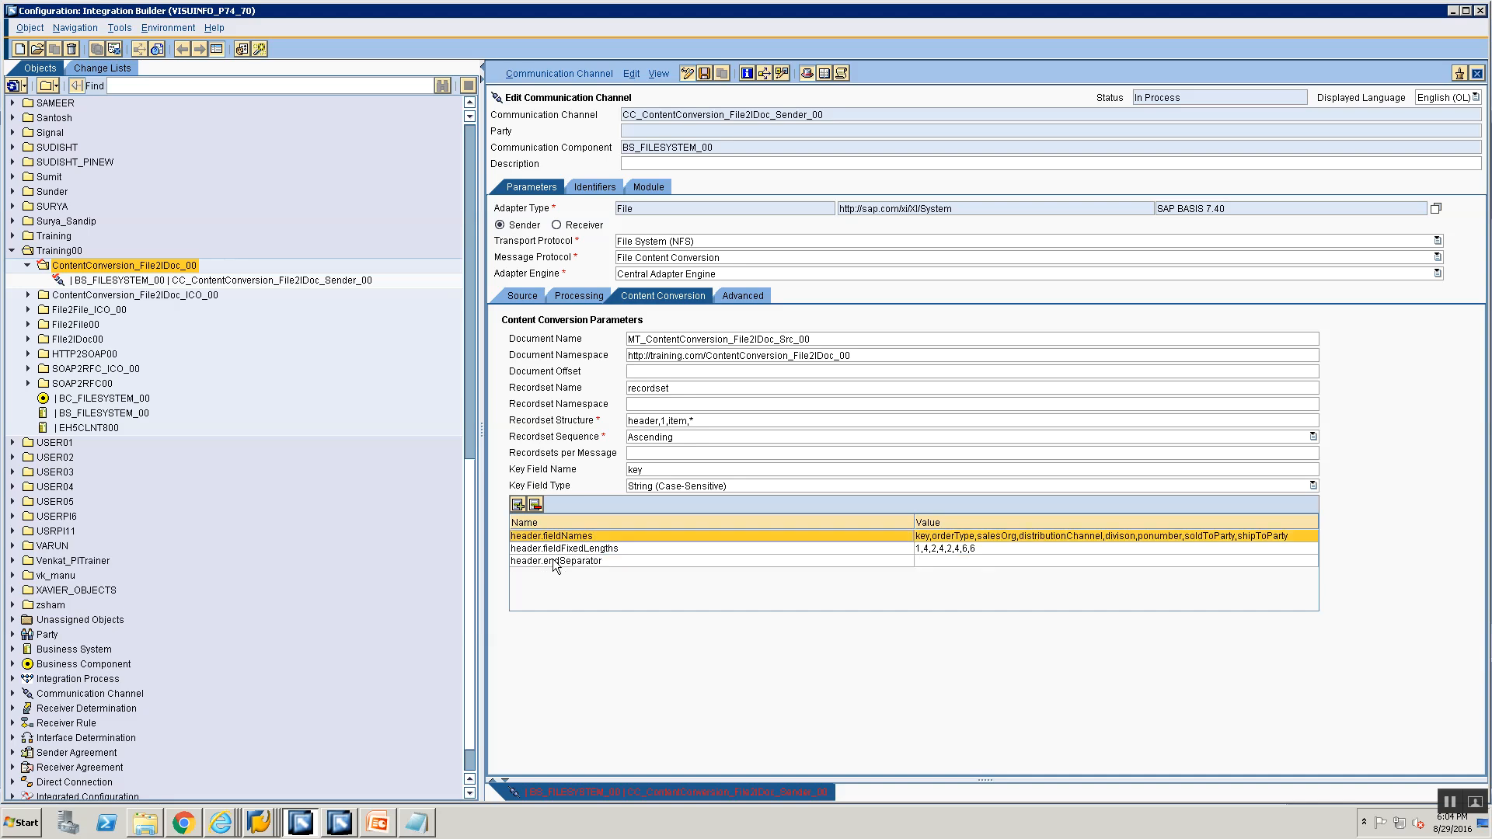
pyautogui.click(922, 561)
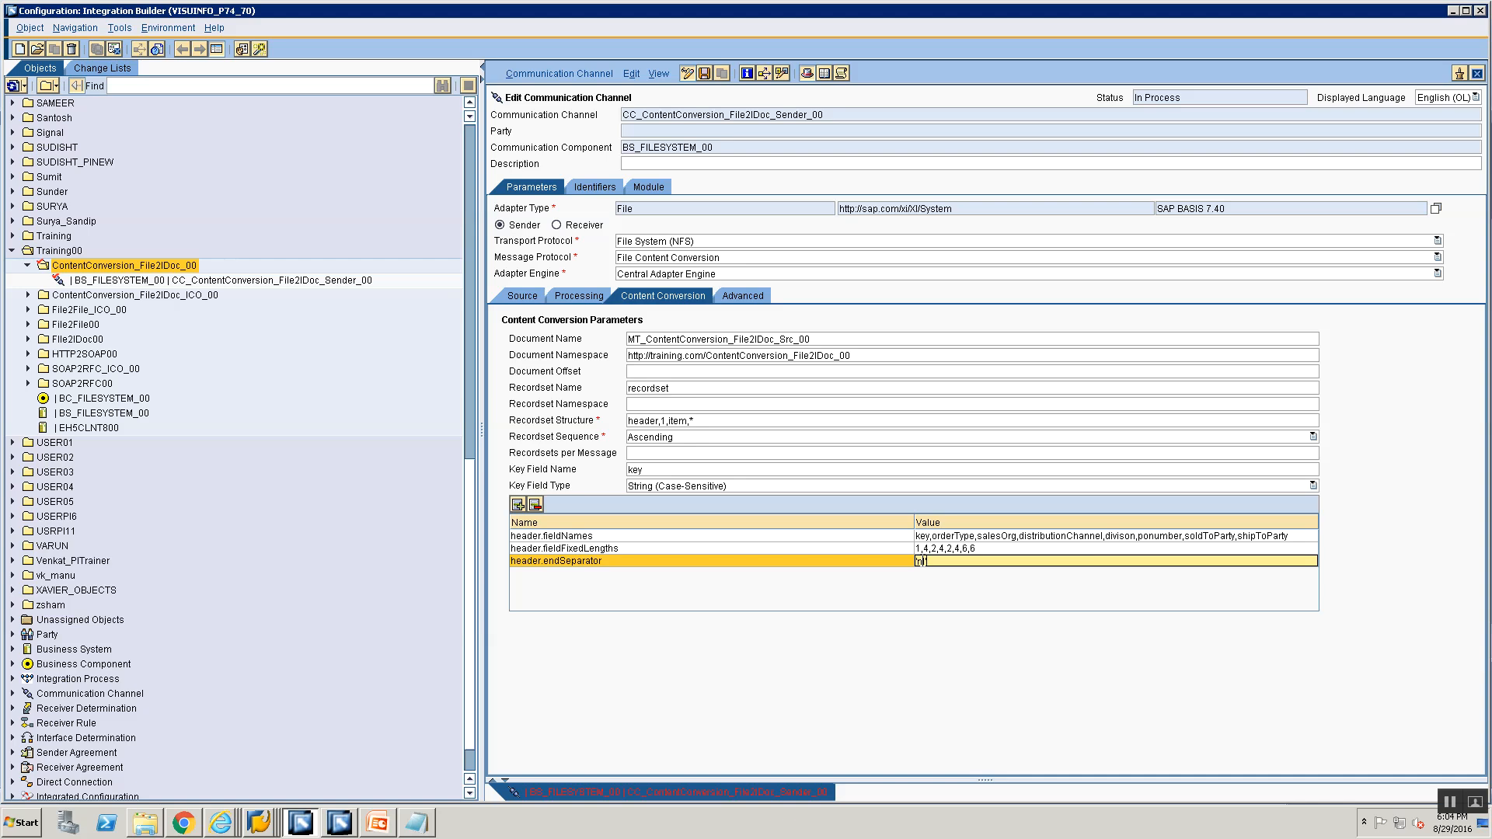
# Add a parameter row named header.keyFieldValue with the value H.
pyautogui.click(518, 505)
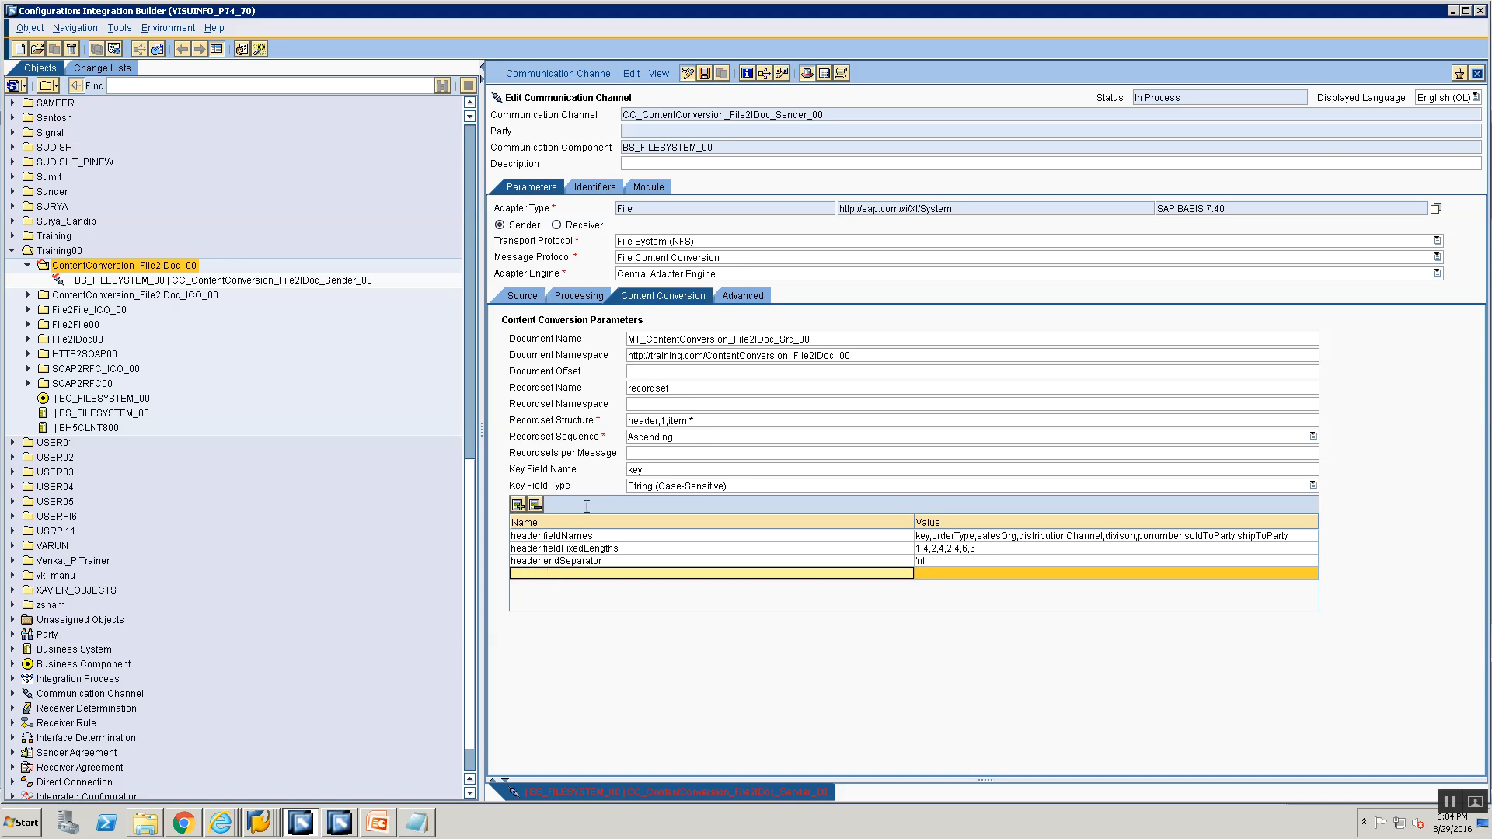
pyautogui.write('header.keyFieldValuye')
pyautogui.press('BackSpace')
pyautogui.press('BackSpace')
pyautogui.write('e')
pyautogui.click(929, 575)
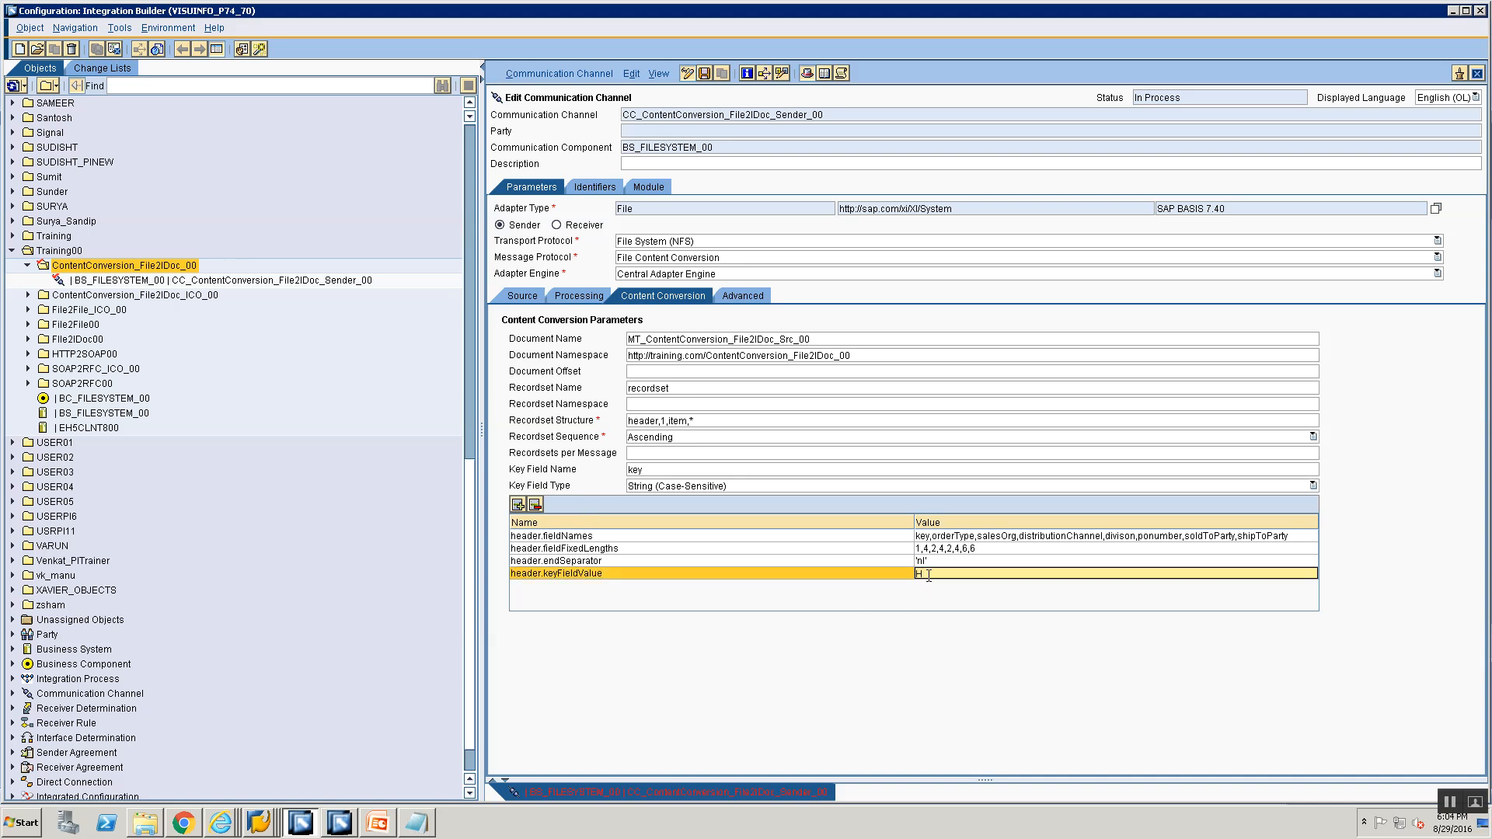
pyautogui.write('H')
# Add a fifth parameter row named header.keyFieldInStructure.
pyautogui.click(518, 505)
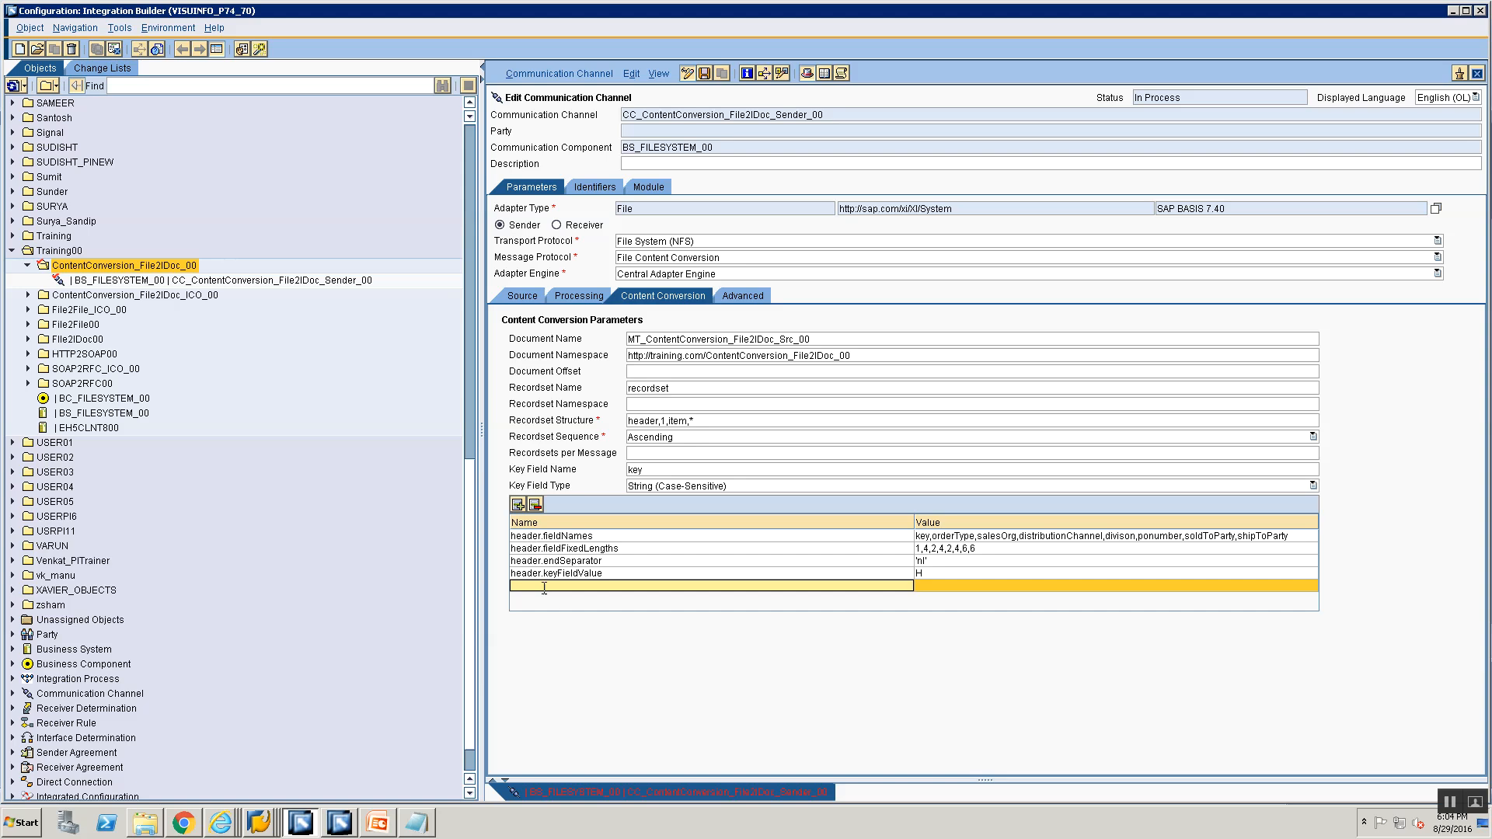
pyautogui.write('header.keyFioeld')
pyautogui.press('BackSpace')
pyautogui.press('BackSpace')
pyautogui.press('BackSpace')
pyautogui.write('eldInStructure')
# Find "keyFi" on the SAP help page in Chrome and copy the parameter name keyFieldInStructure.
pyautogui.hotkey('alt', 'Tab')
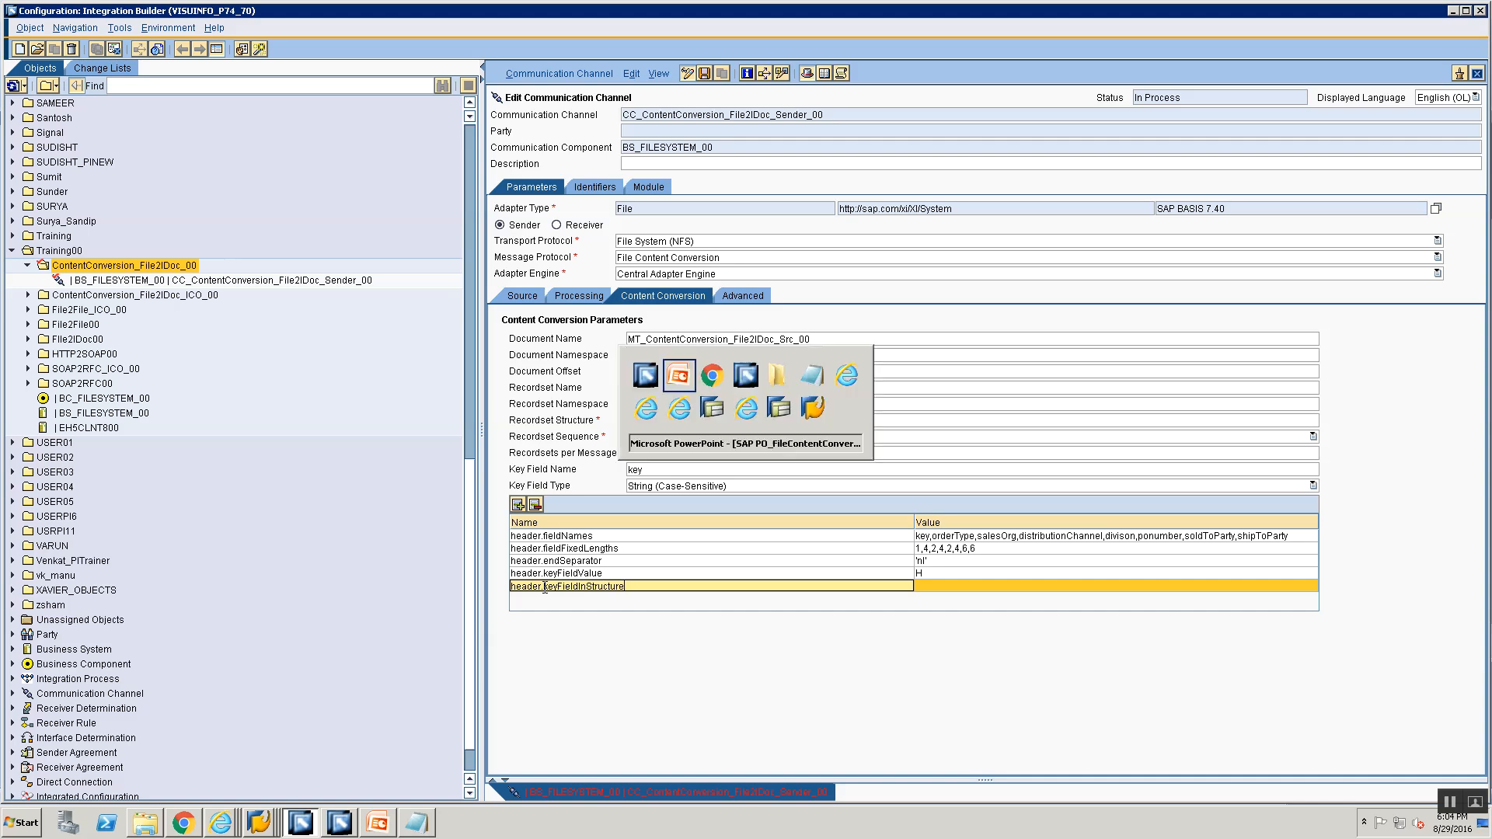
pyautogui.hotkey('alt', 'Tab')
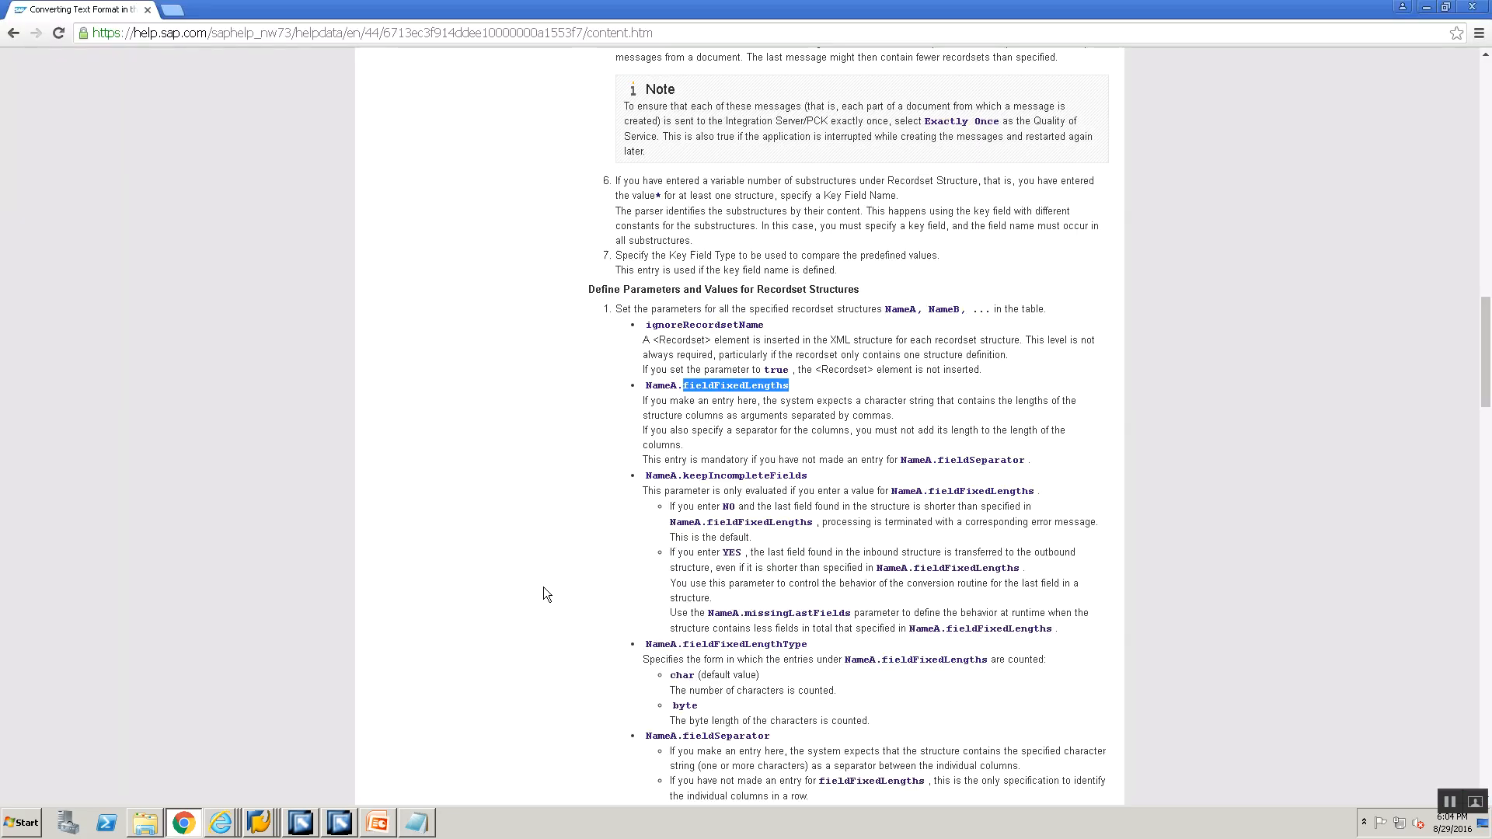
pyautogui.hotkey('ctrl', 'f')
pyautogui.write('keyFoie')
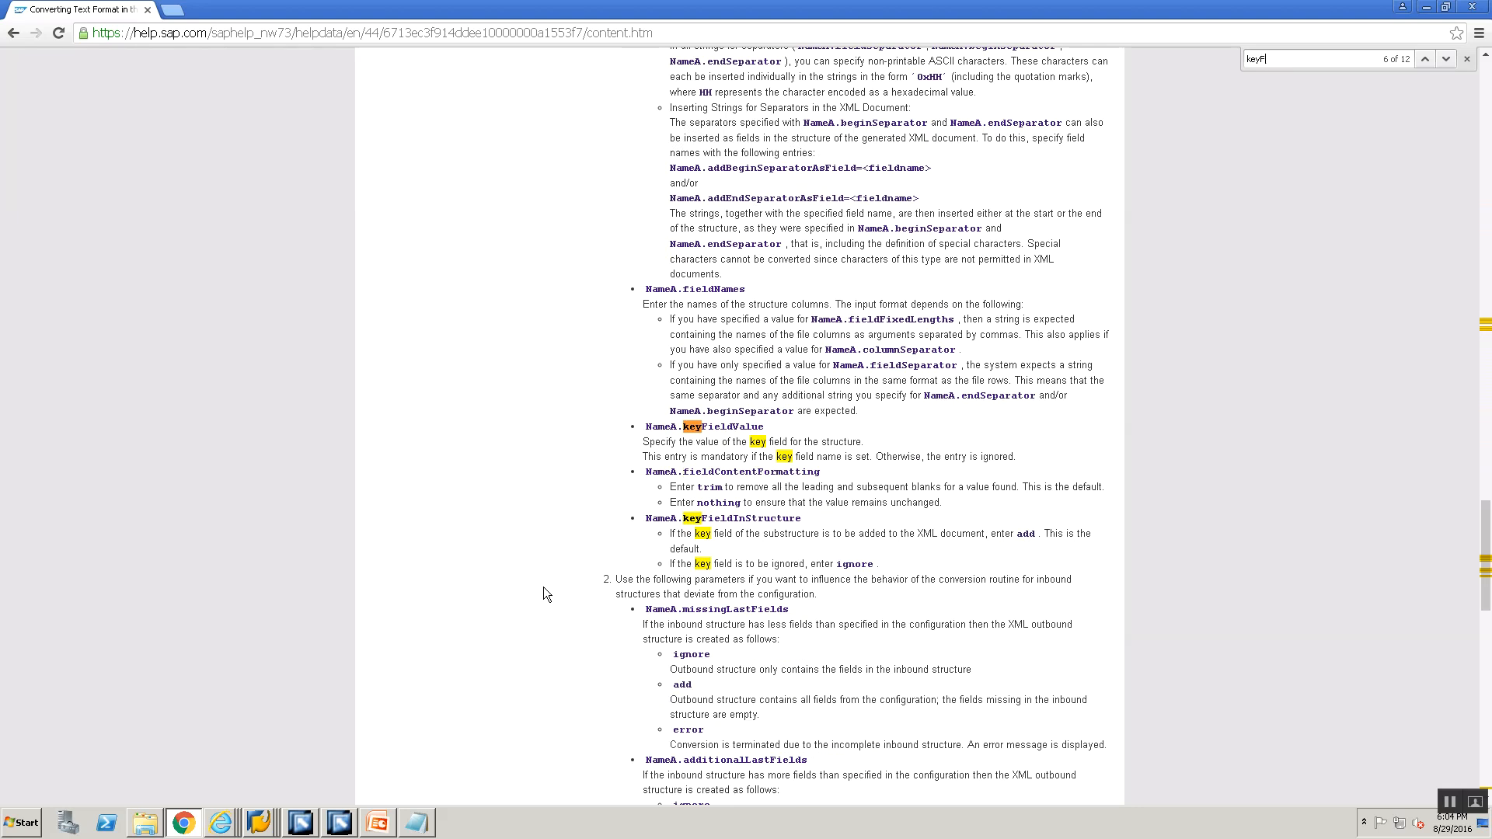
pyautogui.press('BackSpace')
pyautogui.press('BackSpace')
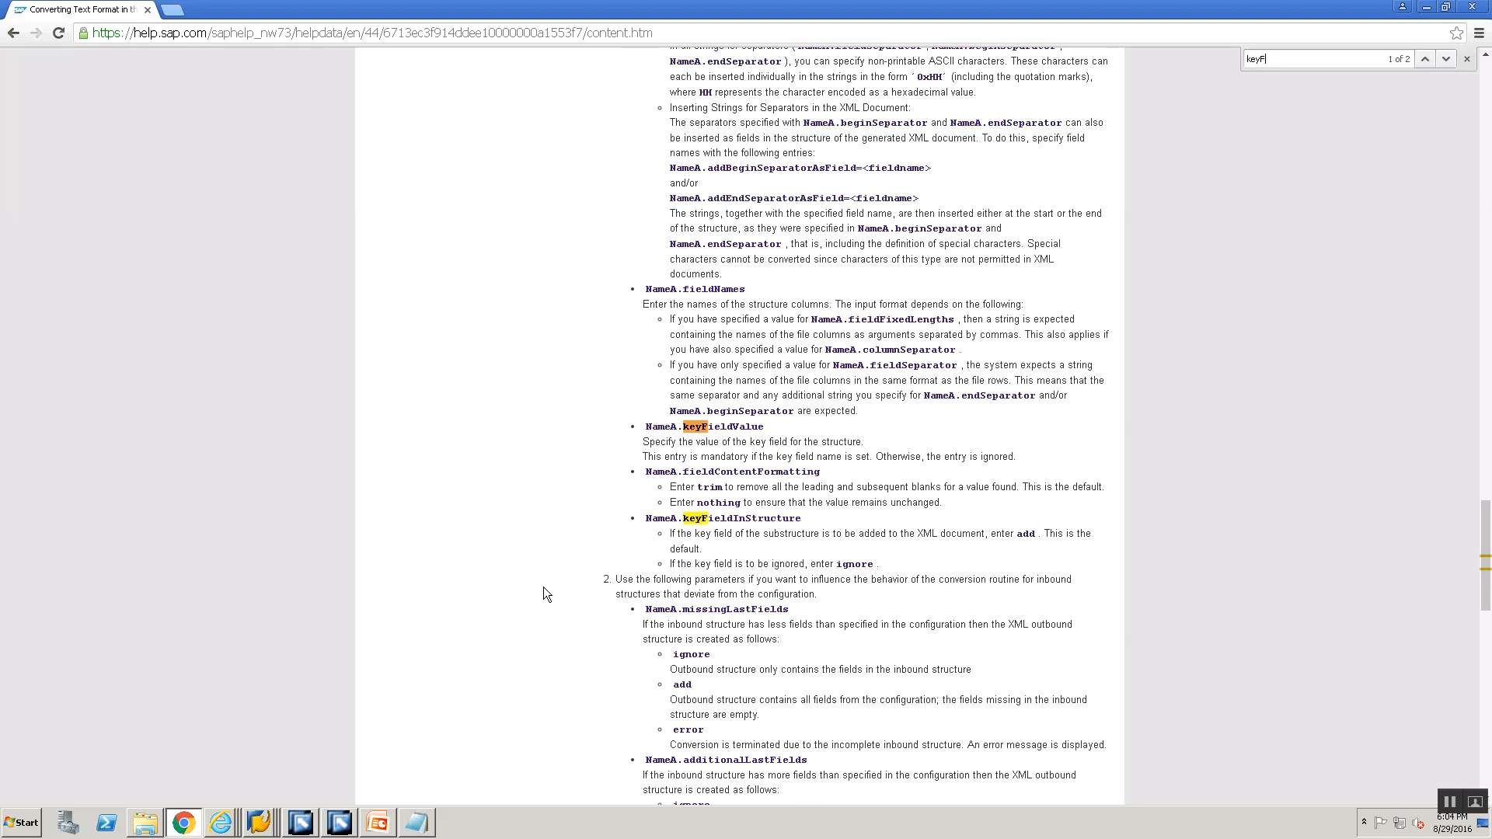
pyautogui.write('i')
pyautogui.doubleClick(718, 519)
pyautogui.hotkey('ctrl', 'c')
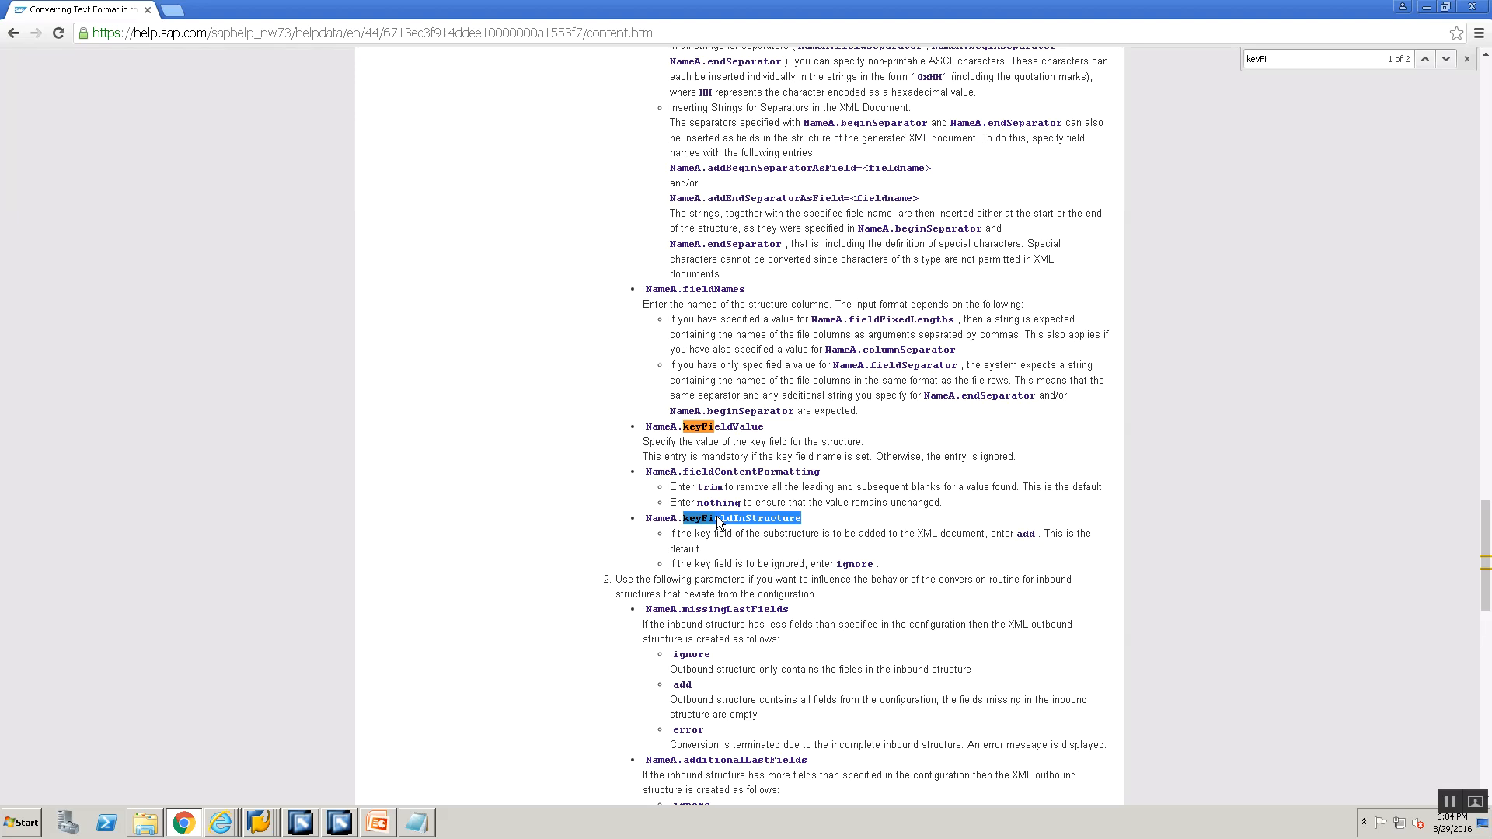
# Back in Integration Builder, replace the part after "header." in the last row's name with the copied keyFieldInStructure.
pyautogui.hotkey('alt', 'Tab')
pyautogui.hotkey('alt', 'Tab')
pyautogui.hotkey('alt', 'Tab')
pyautogui.hotkey('ctrl', 'v')
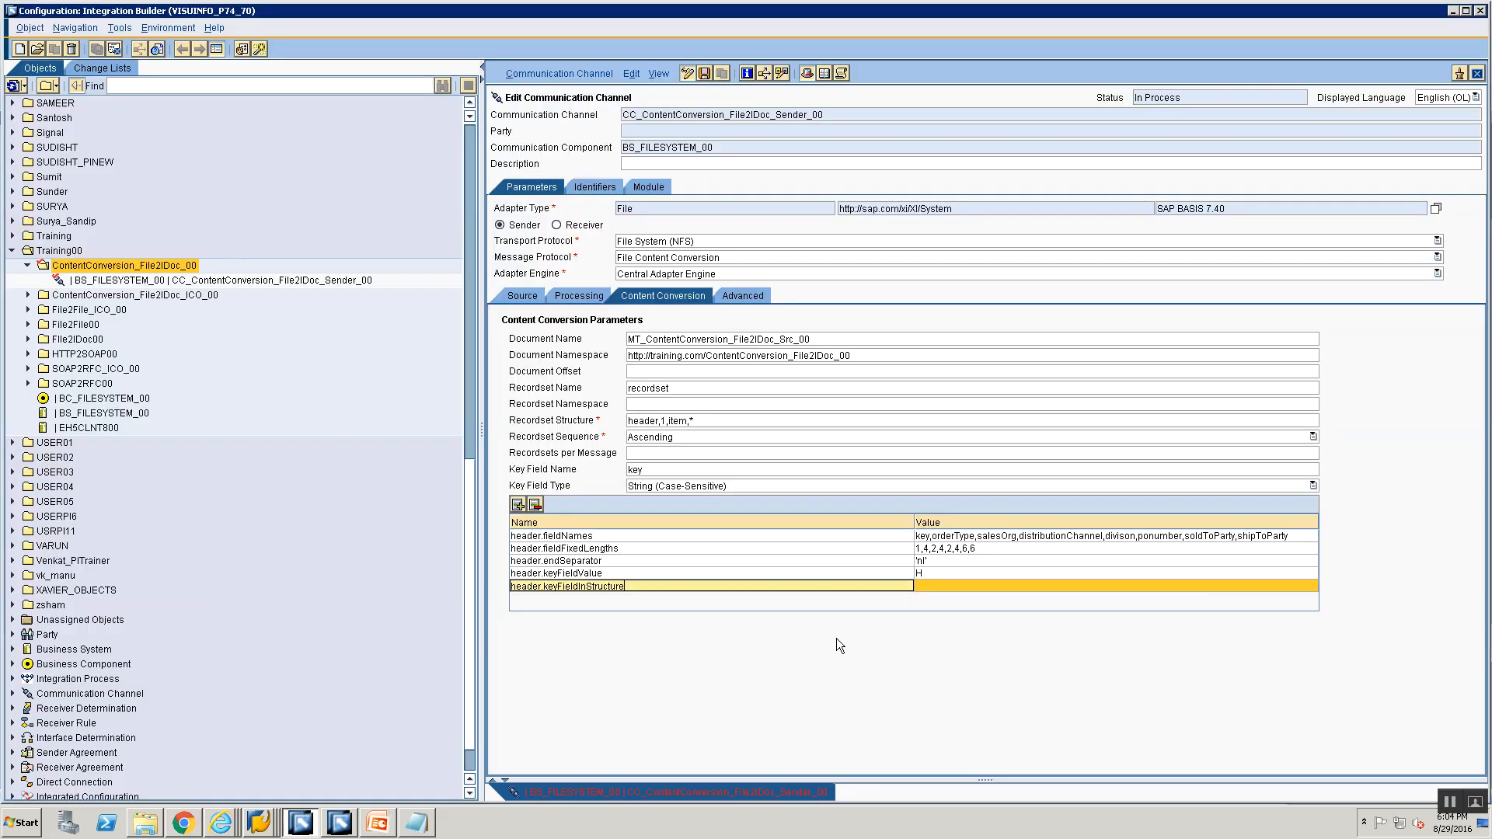
pyautogui.press('BackSpace')
pyautogui.press('BackSpace')
pyautogui.press('BackSpace')
pyautogui.press('BackSpace')
pyautogui.press('BackSpace')
pyautogui.press('BackSpace')
pyautogui.press('BackSpace')
pyautogui.press('BackSpace')
pyautogui.press('BackSpace')
pyautogui.press('BackSpace')
pyautogui.press('BackSpace')
pyautogui.press('BackSpace')
pyautogui.press('BackSpace')
pyautogui.press('BackSpace')
pyautogui.press('BackSpace')
pyautogui.press('BackSpace')
pyautogui.hotkey('ctrl', 'v')
# Go through the header parameter names and enter H as the value of header.keyFieldInStructure.
pyautogui.click(925, 584)
pyautogui.click(690, 585)
pyautogui.click(659, 537)
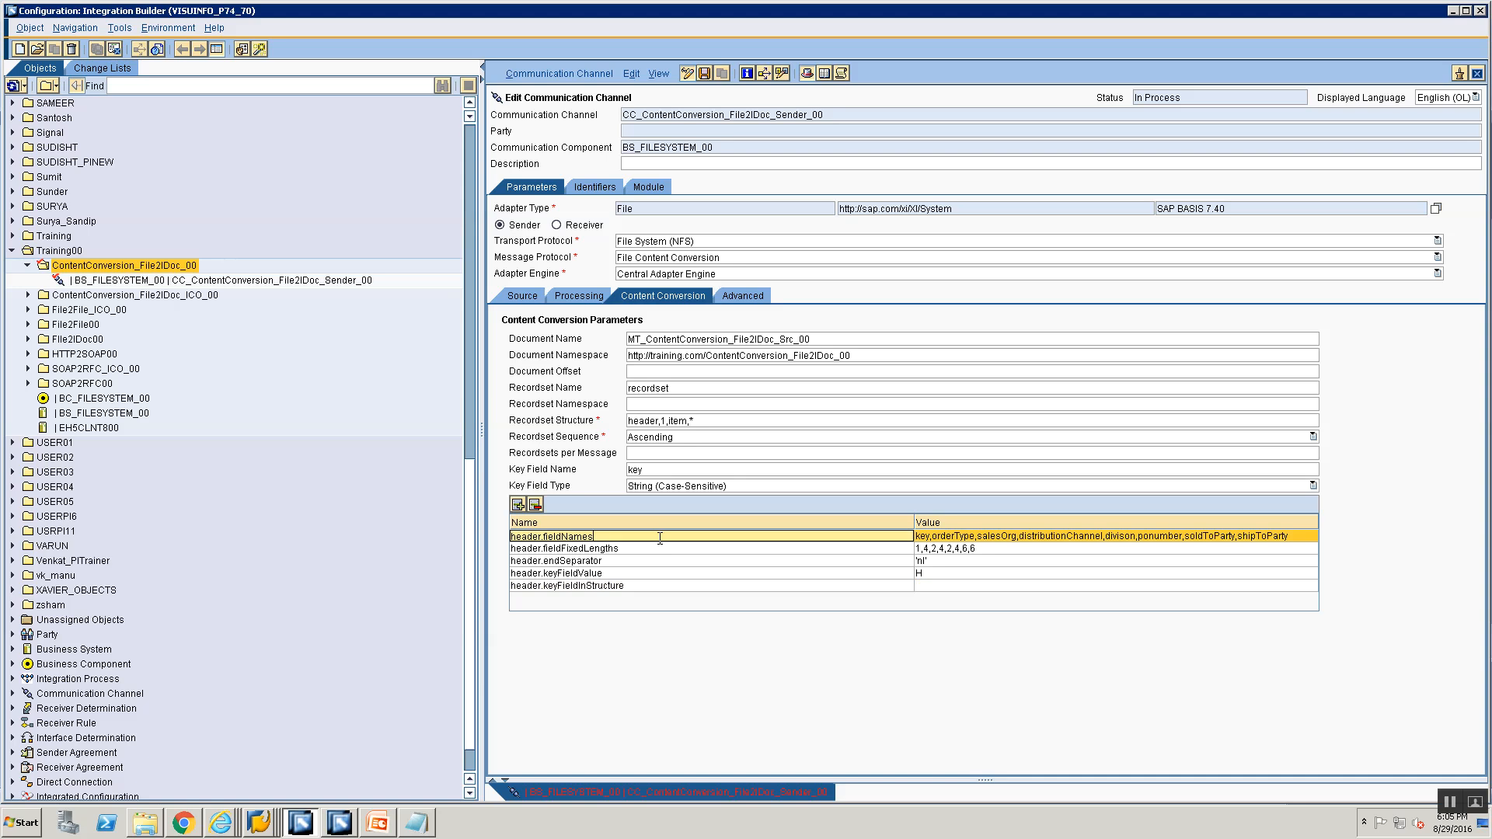
pyautogui.click(660, 548)
pyautogui.click(662, 561)
pyautogui.click(663, 574)
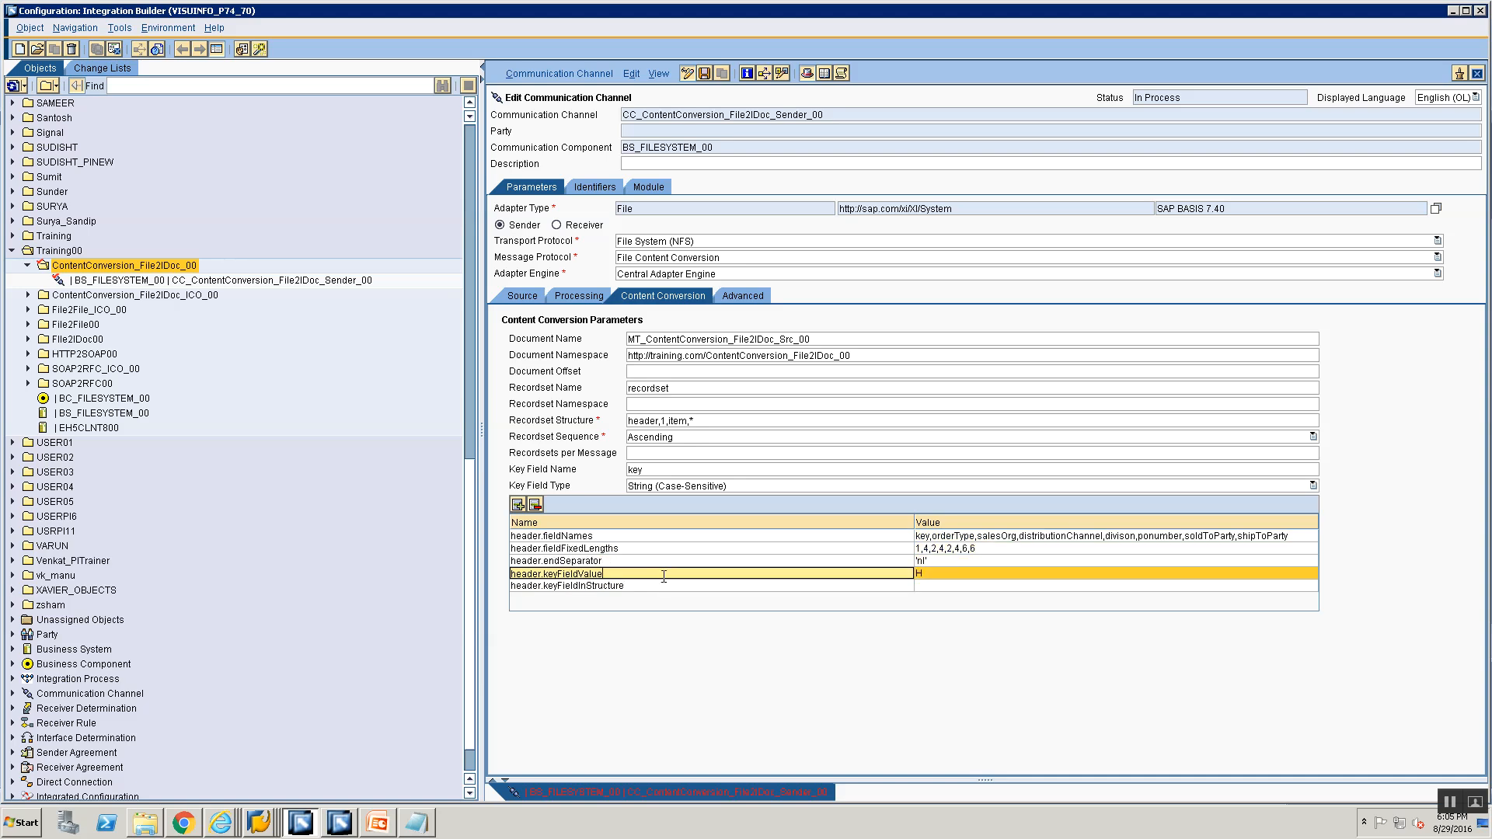
pyautogui.click(666, 586)
pyautogui.click(980, 587)
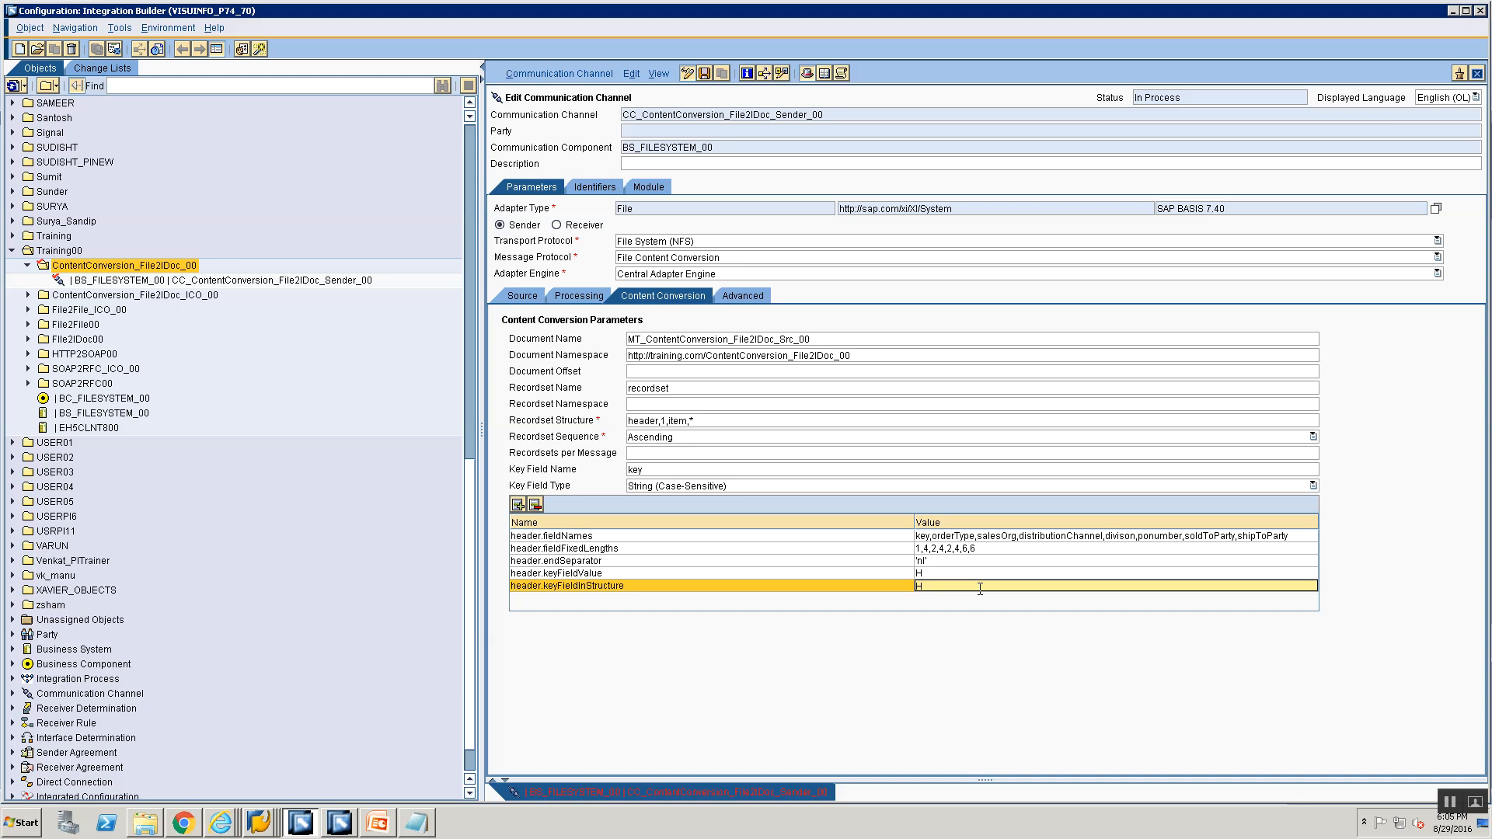
# Change the value of header.keyFieldInStructure to ignore.
pyautogui.click(719, 587)
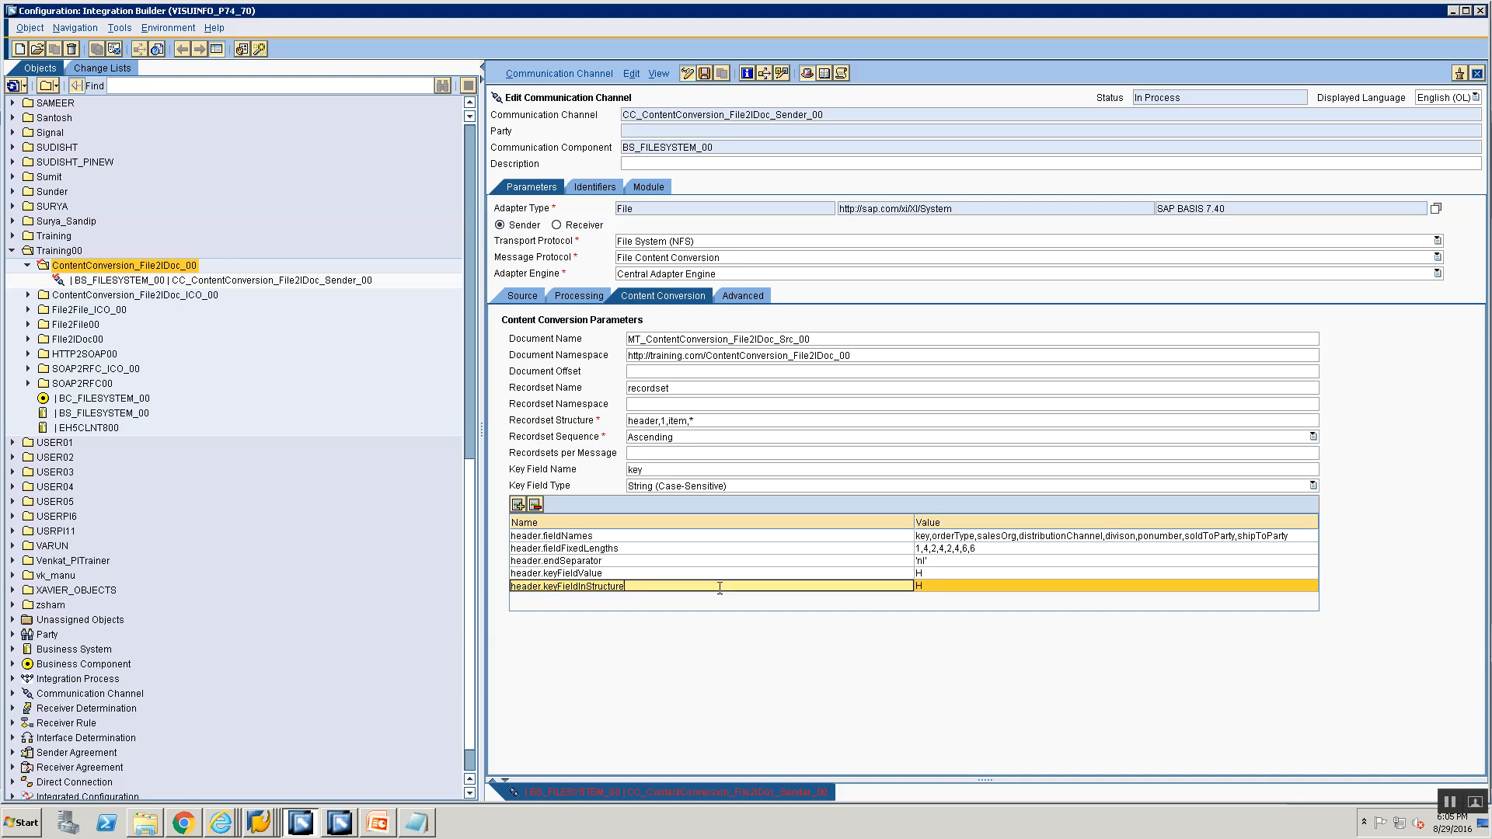
pyautogui.click(940, 587)
pyautogui.write('ignore')
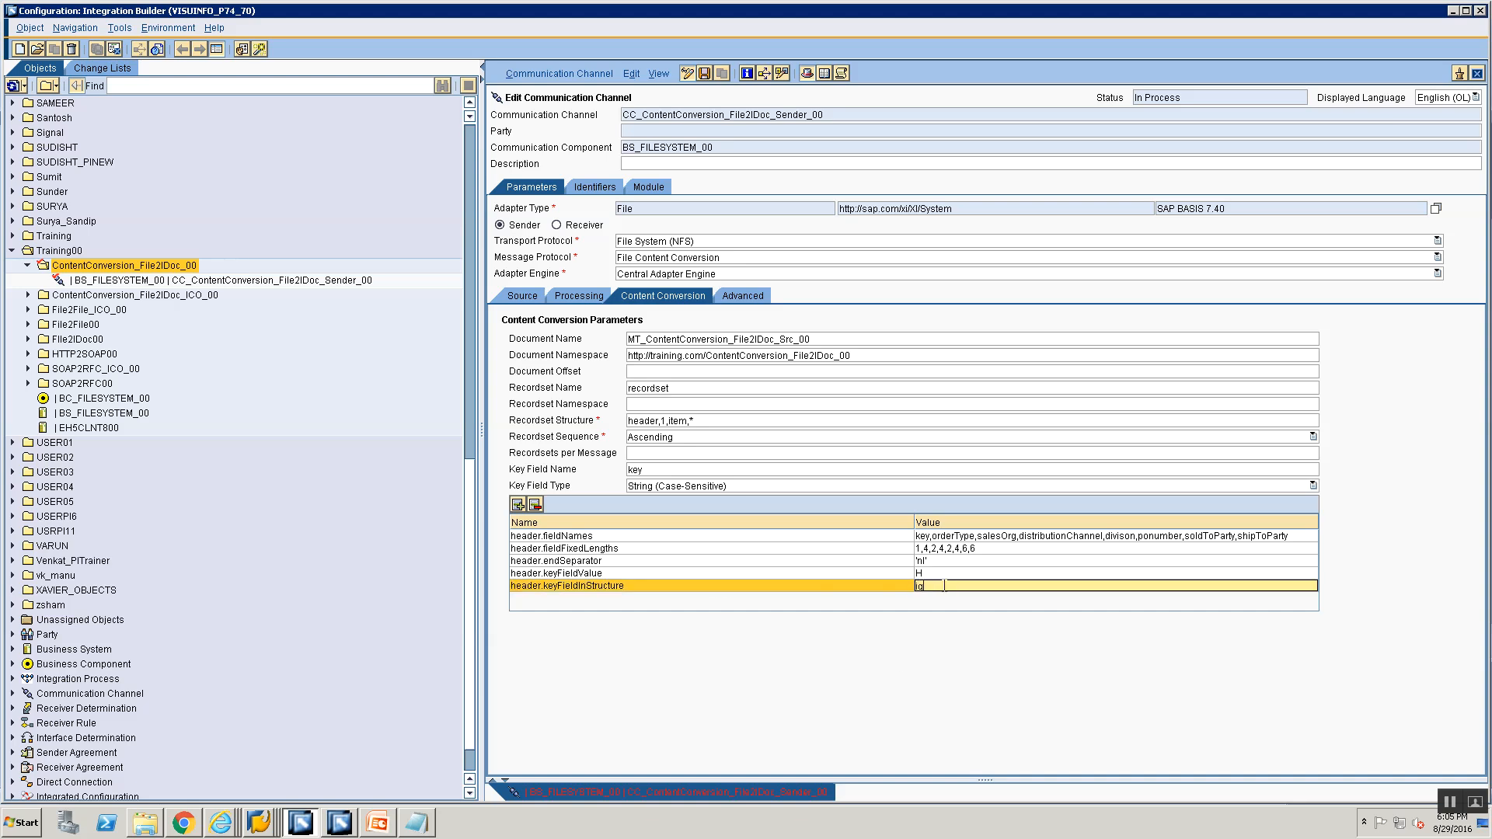
# Add a parameter row named item.fieldNames and begin its value with key,itemNumber, using the item fields on the PowerPoint slide as reference.
pyautogui.click(519, 503)
pyautogui.write('item.fieldNames')
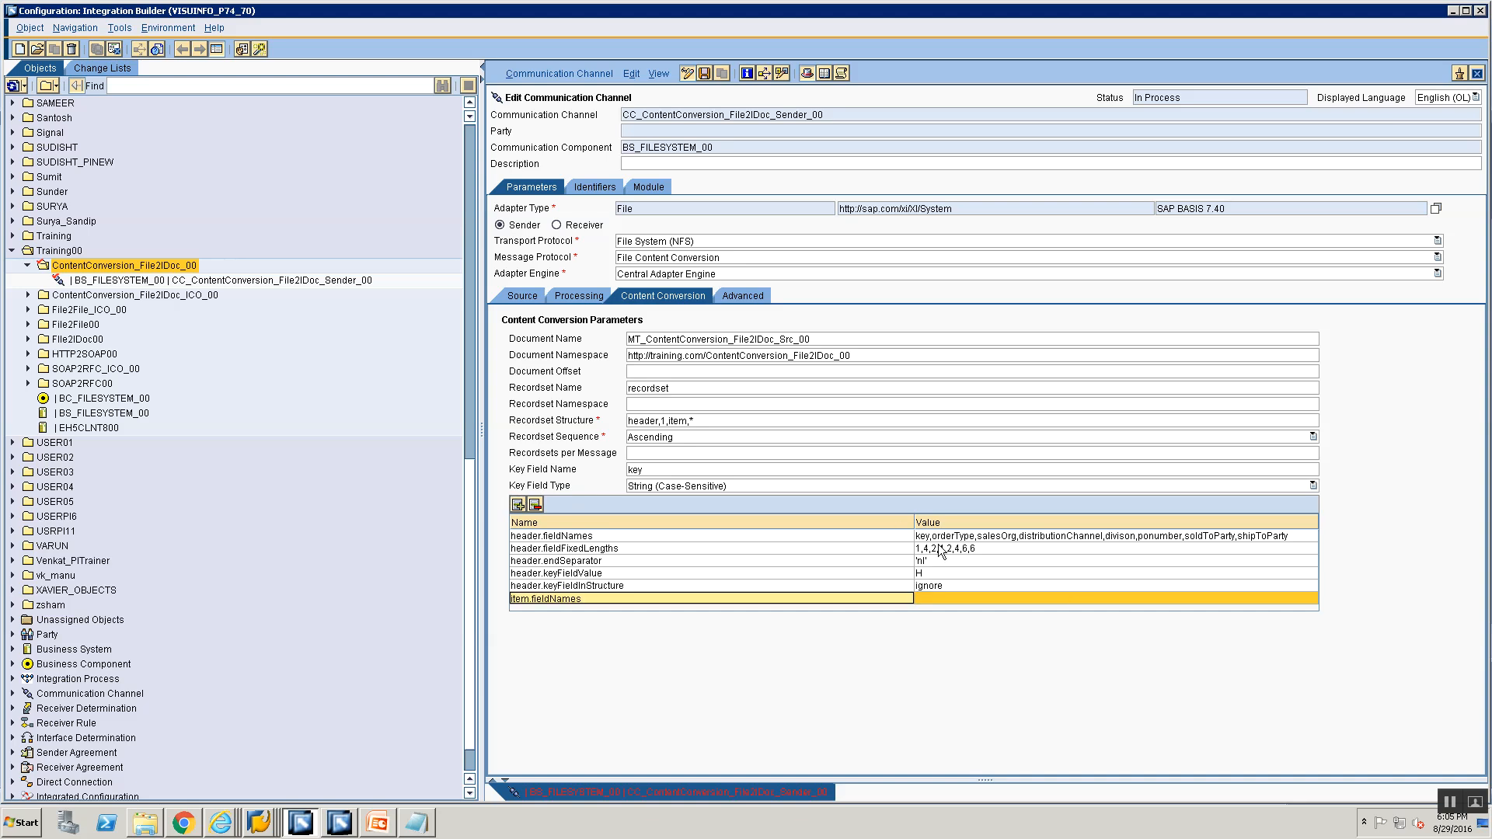
pyautogui.click(1018, 599)
pyautogui.write('key,')
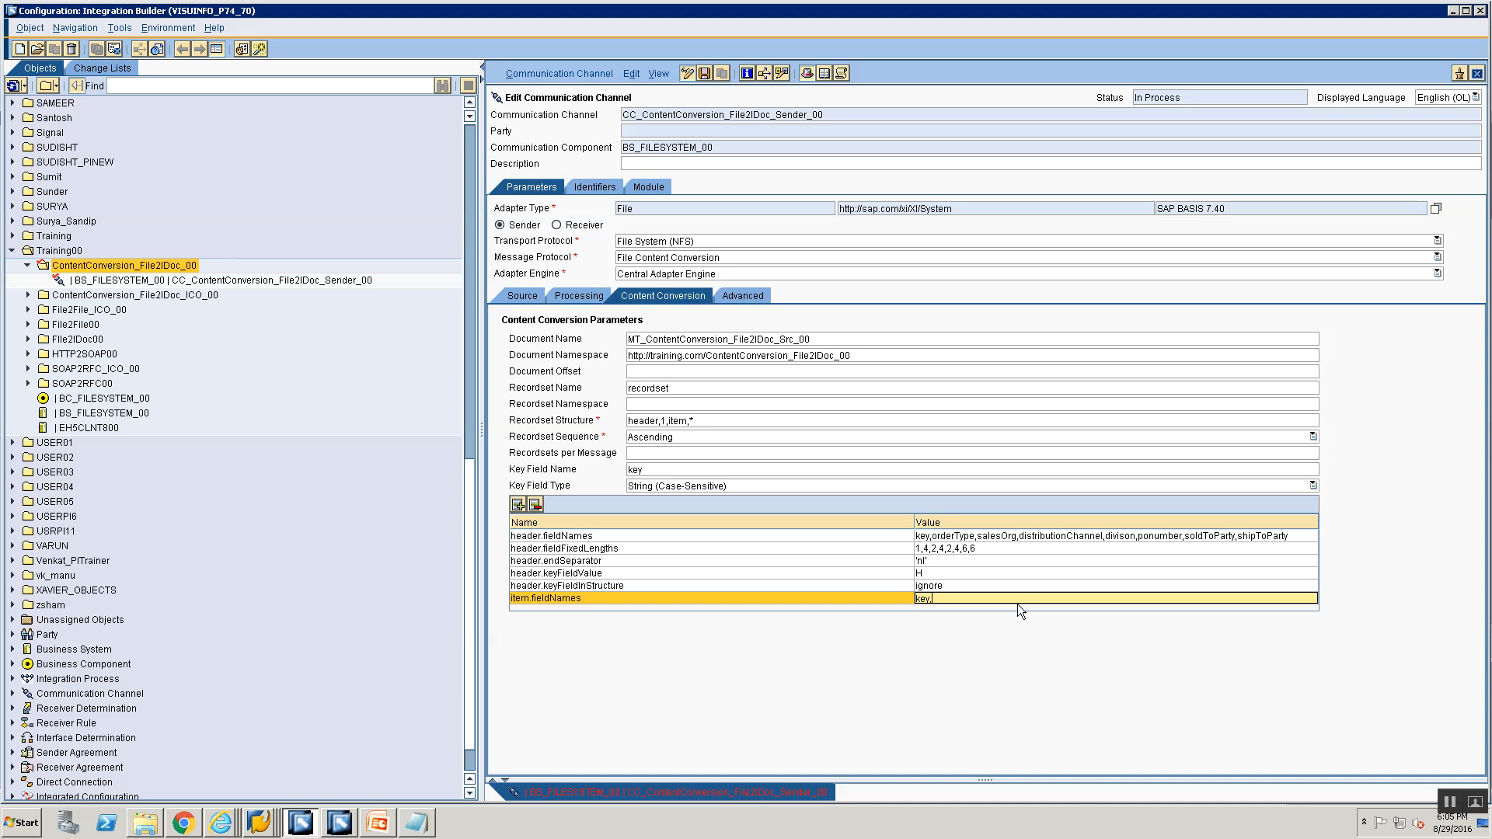
pyautogui.hotkey('alt', 'Tab')
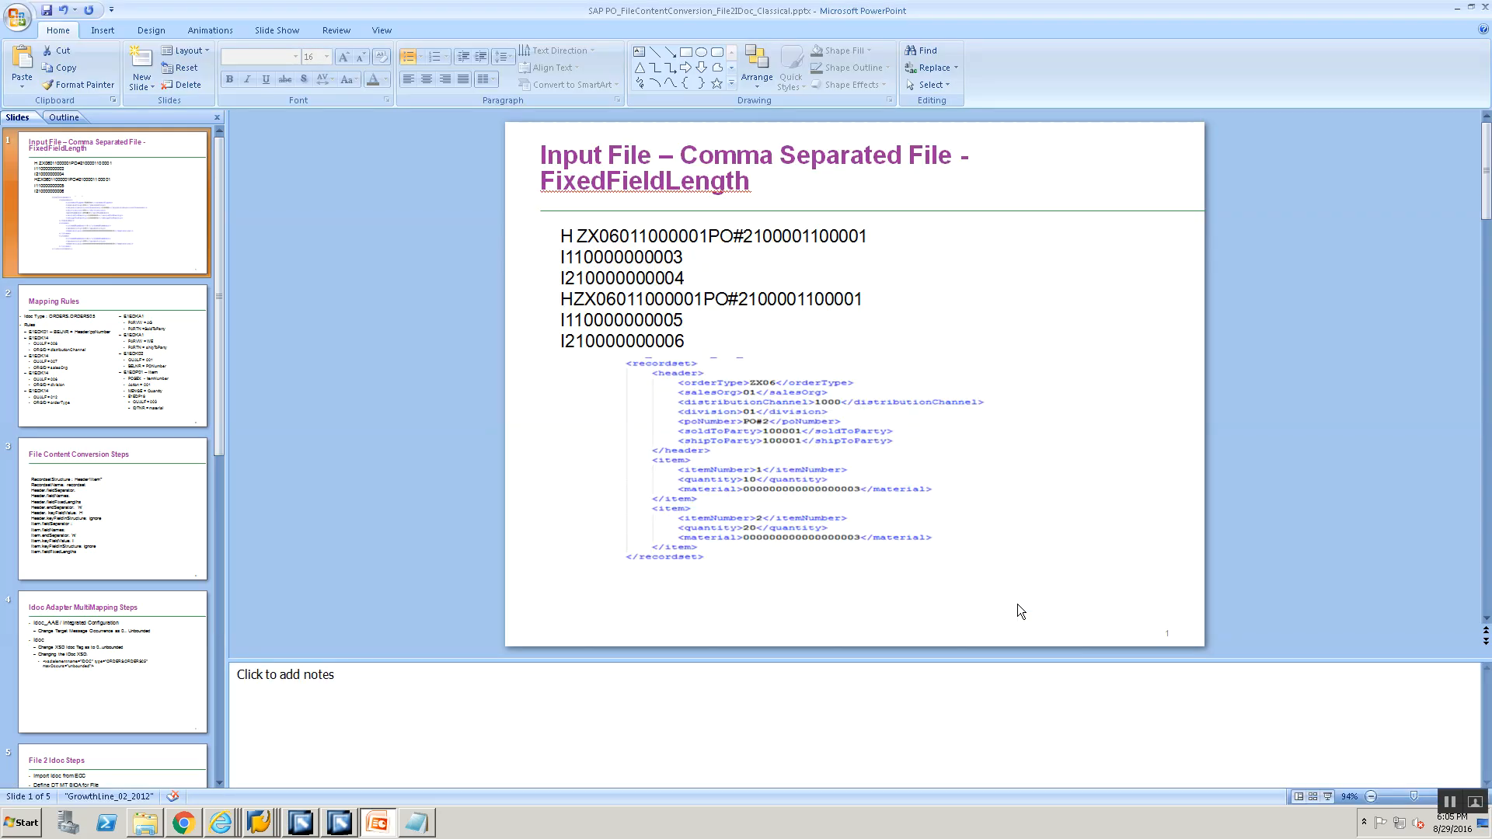
pyautogui.hotkey('alt', 'Tab')
pyautogui.write('y,o')
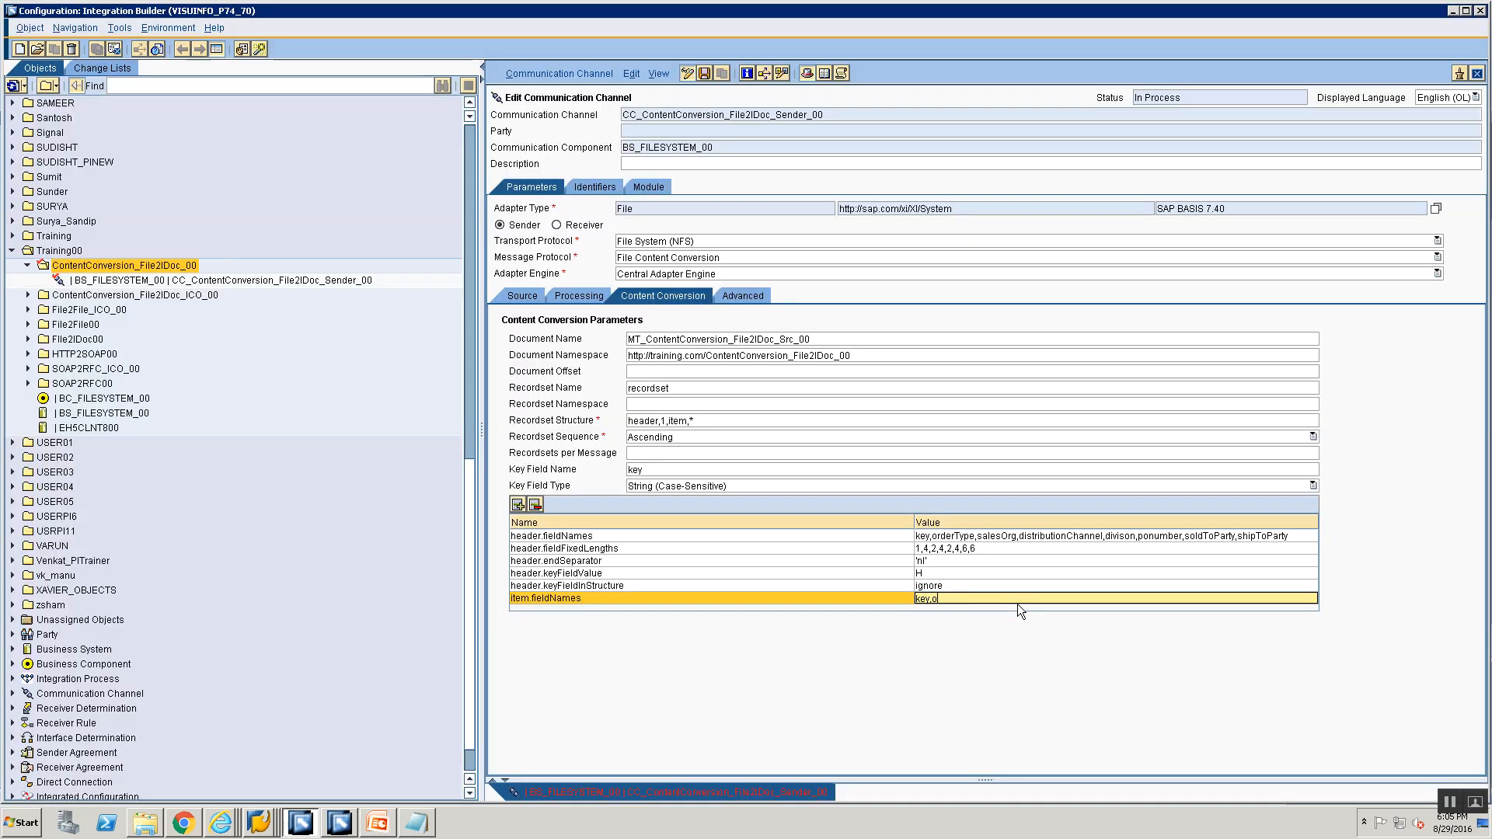
pyautogui.press('BackSpace')
pyautogui.write('itemNumber,')
# Check the remaining item fields on the PowerPoint slide and complete the item.fieldNames value as key,itemNumber,quantity,material.
pyautogui.hotkey('alt', 'Tab')
pyautogui.hotkey('alt', 'Tab')
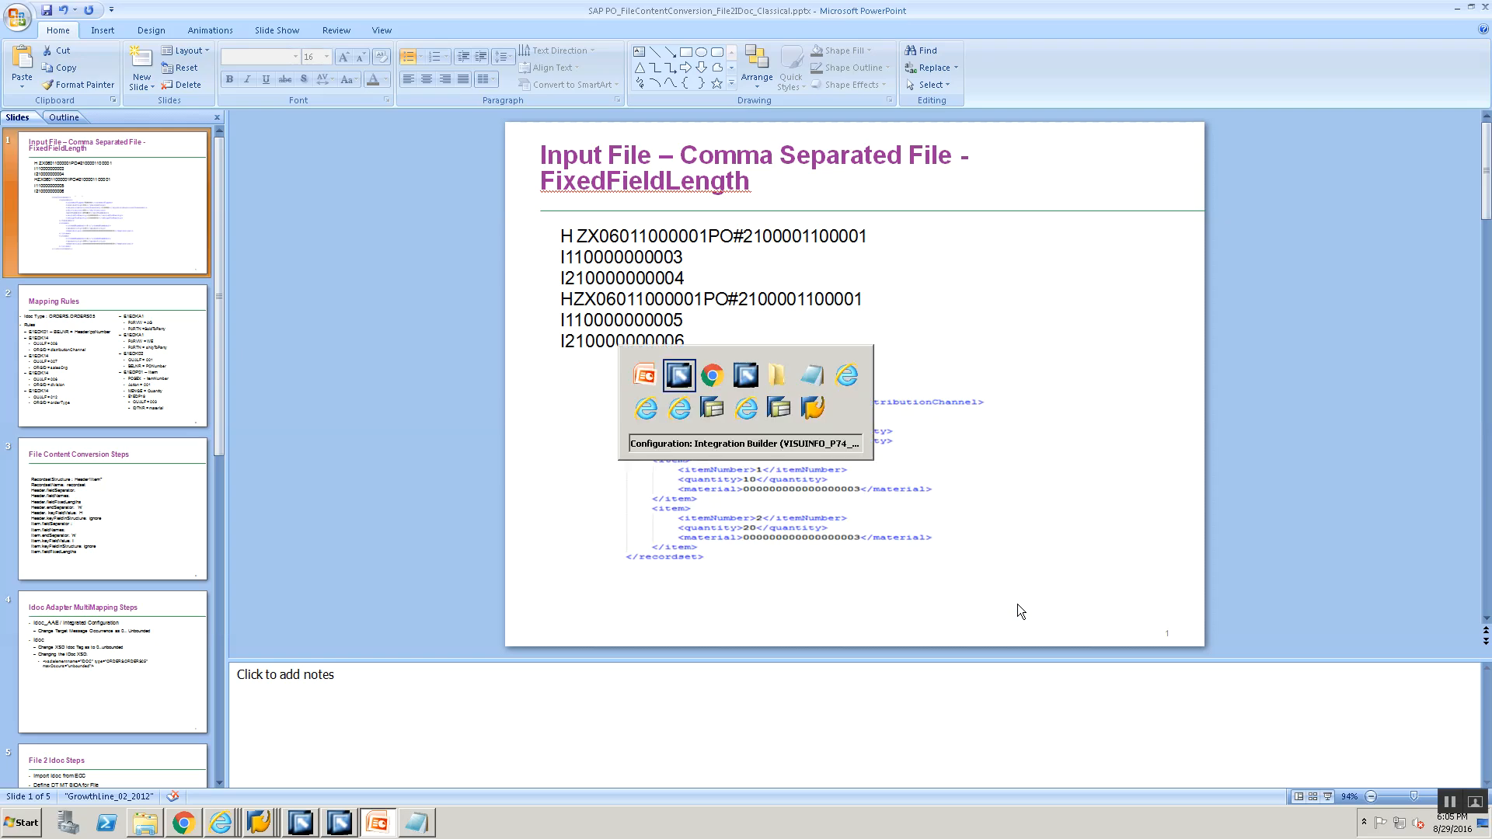
pyautogui.write('quantity,')
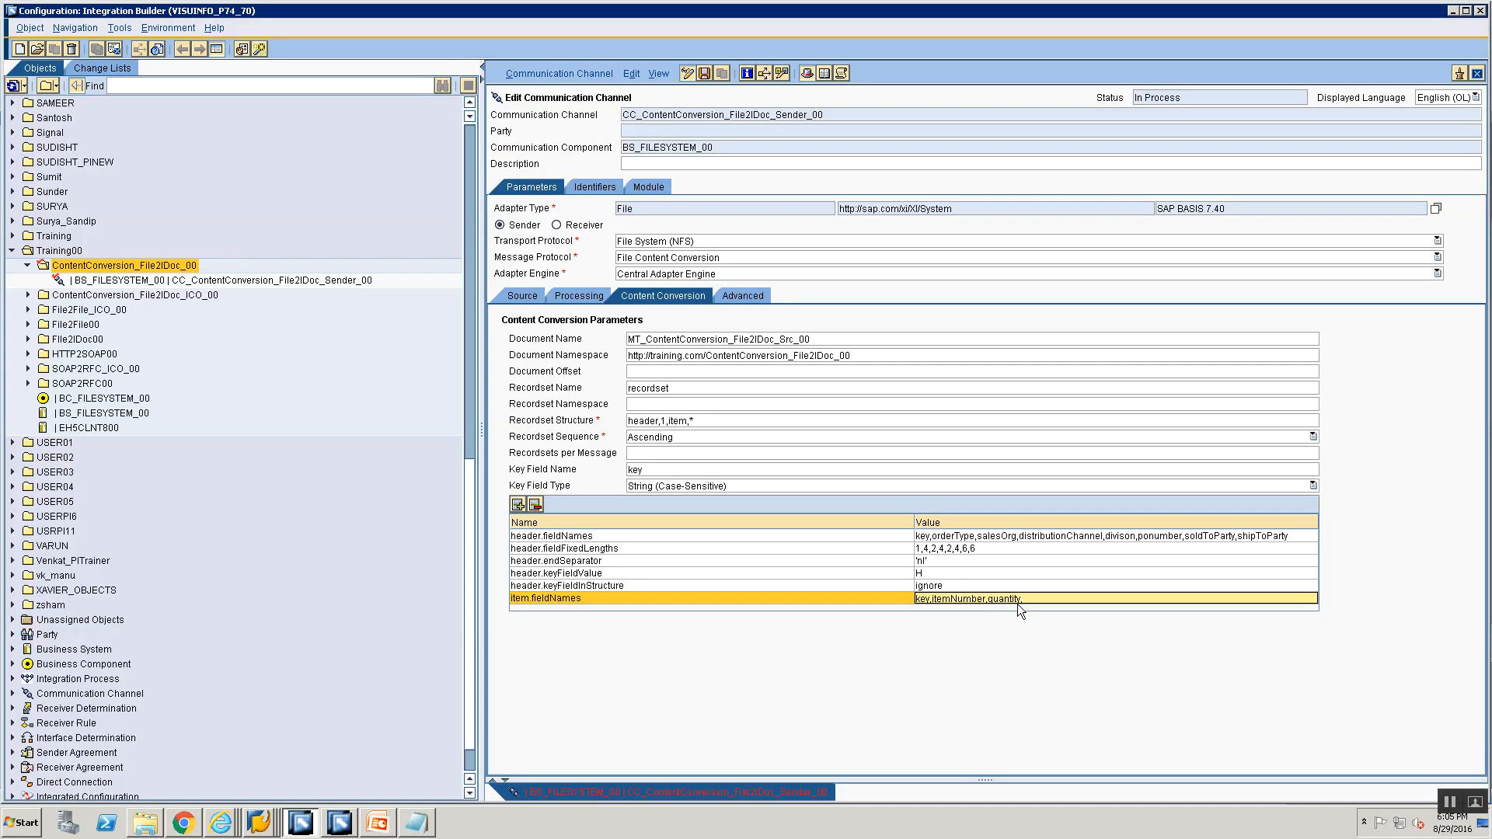
pyautogui.hotkey('alt', 'Tab')
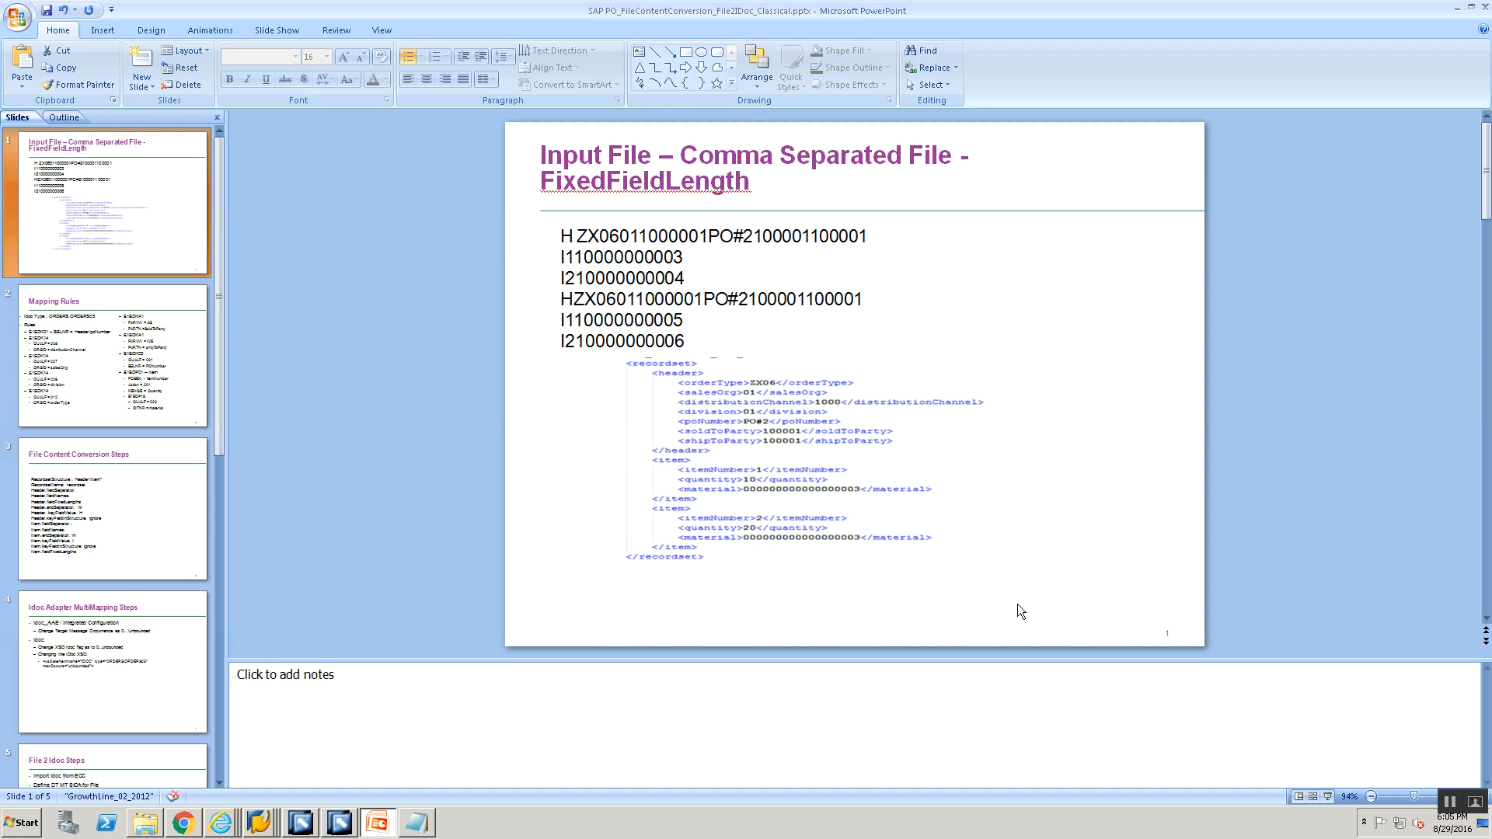
pyautogui.hotkey('alt', 'Tab')
pyautogui.write(',material')
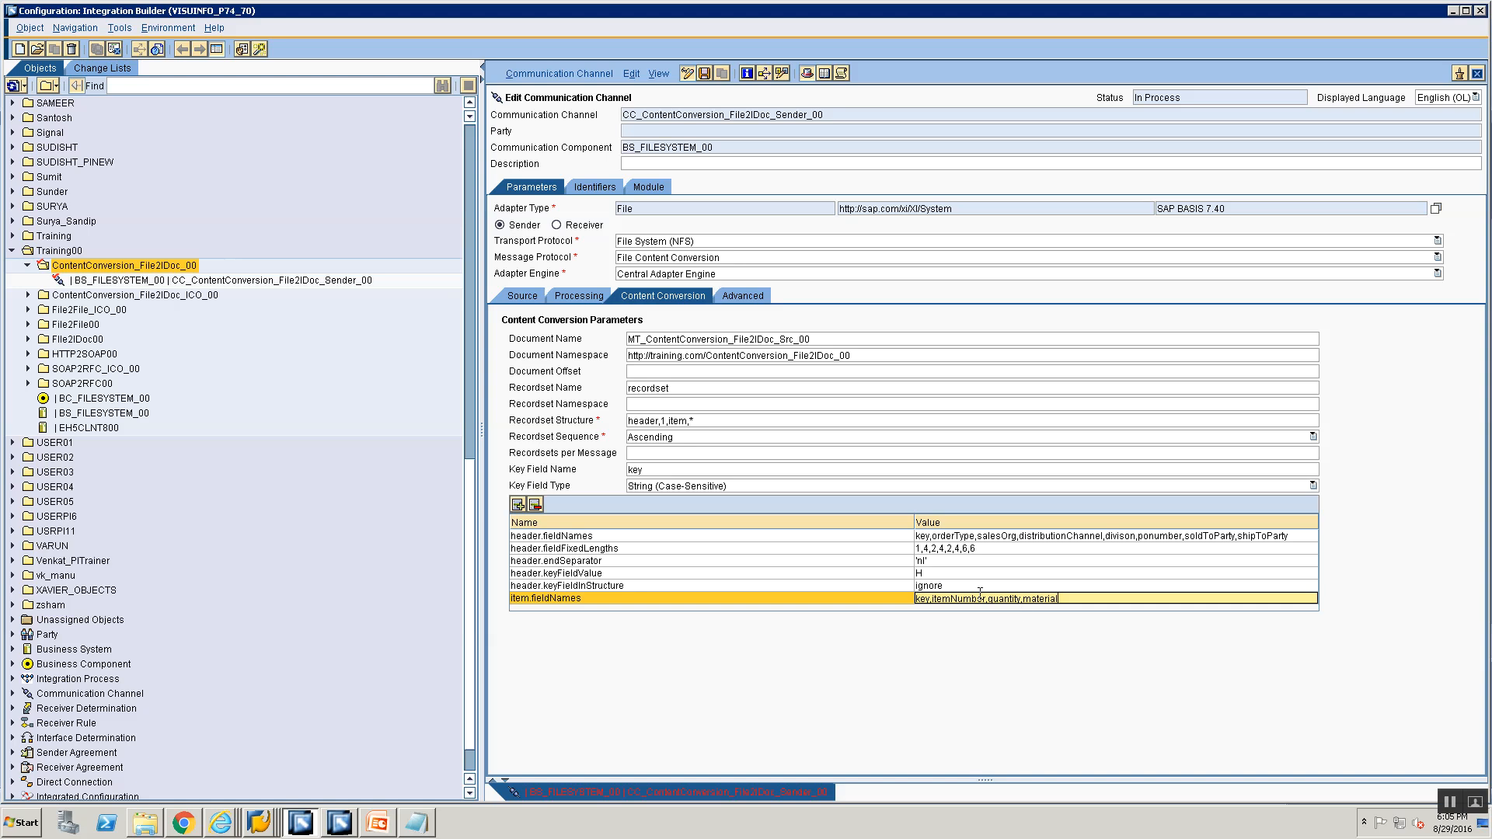
pyautogui.hotkey('alt', 'Tab')
pyautogui.hotkey('alt', 'Tab')
# Add a parameter row named item.fieldFixedLenghts and begin its value with 1,.
pyautogui.click(519, 504)
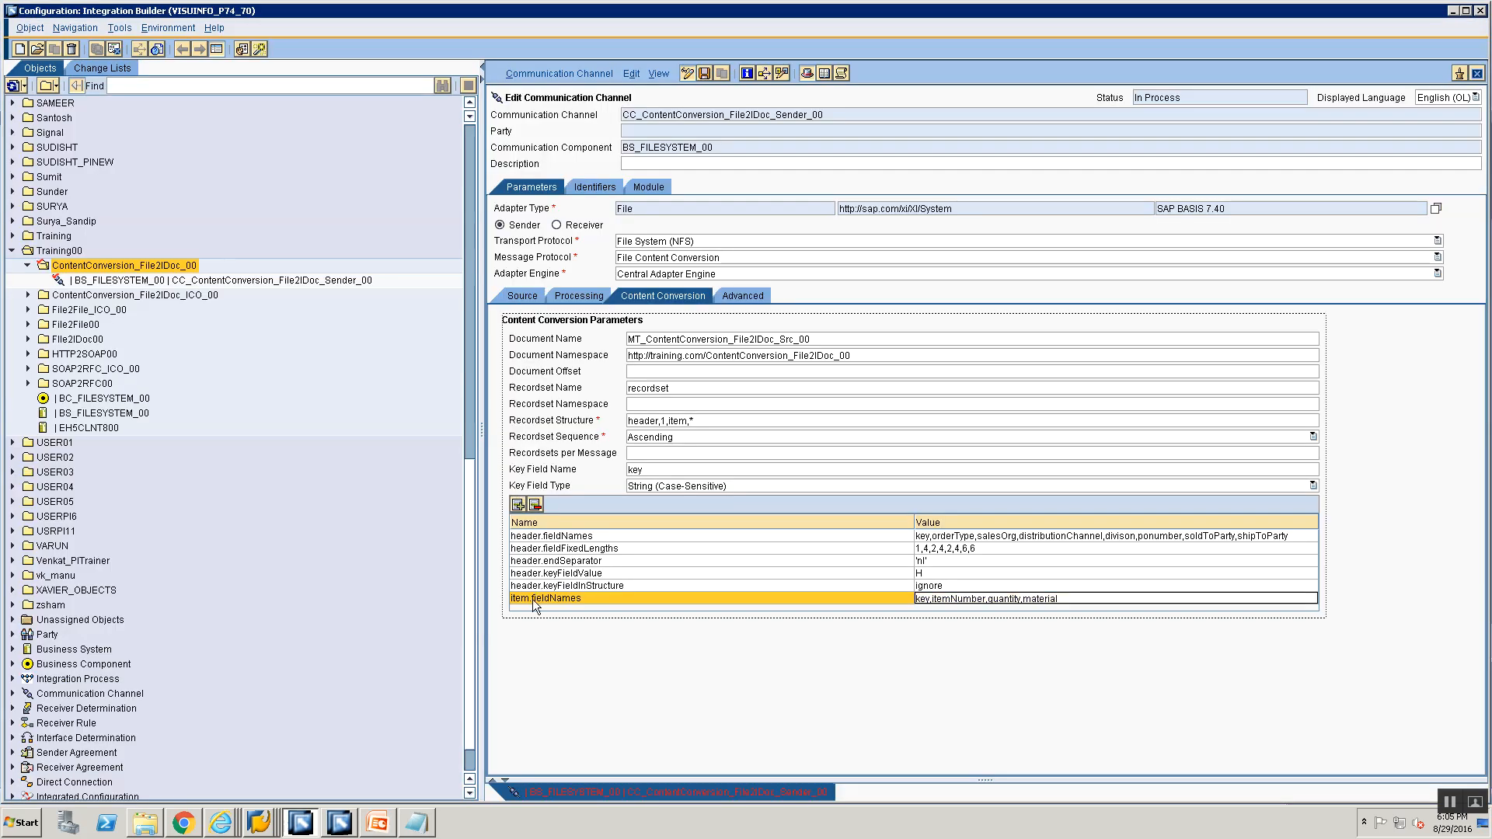
pyautogui.click(518, 505)
pyautogui.click(543, 605)
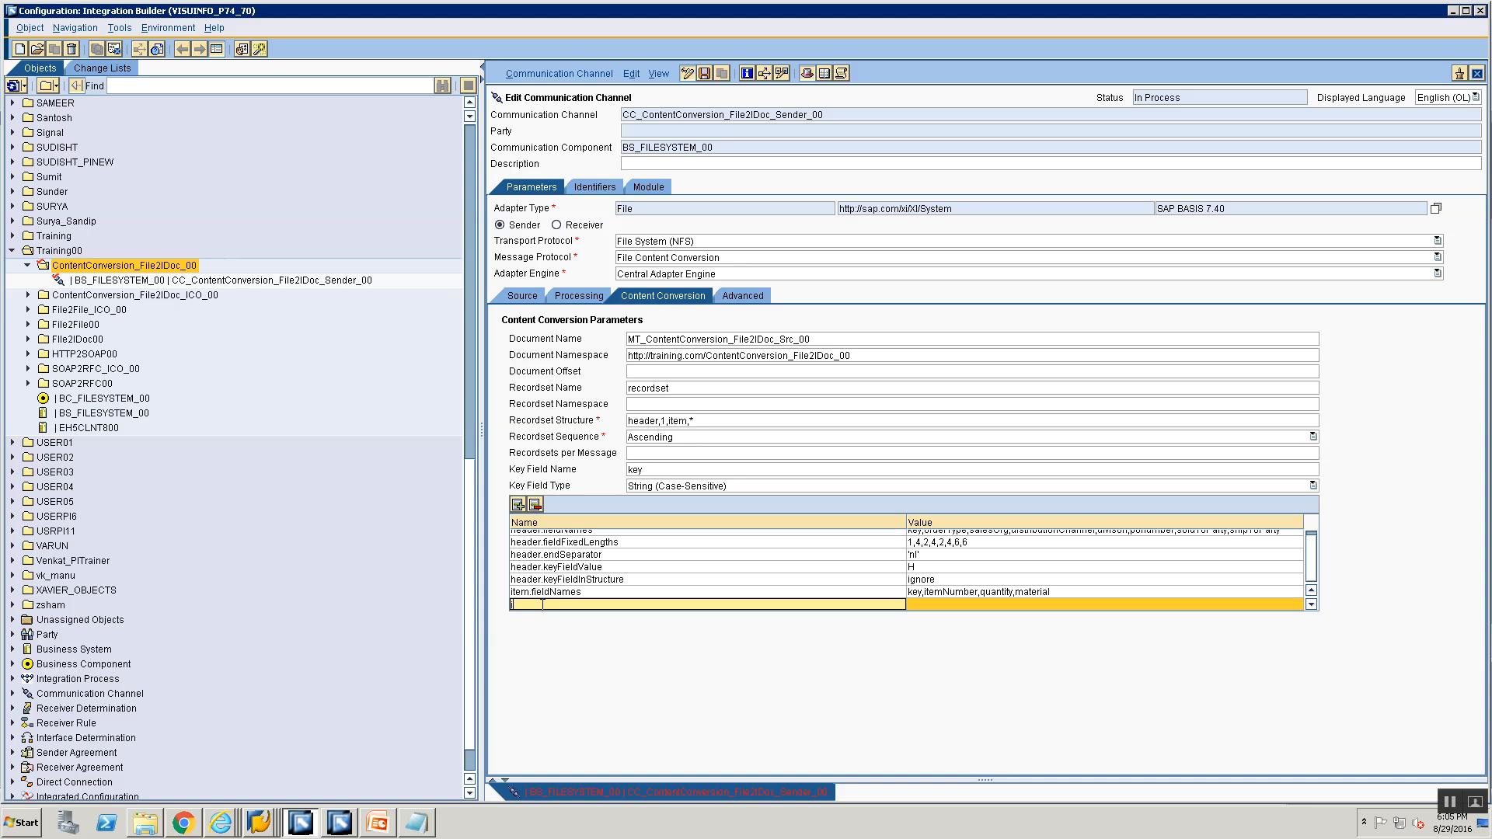
pyautogui.write('item.fieldFixedLenghts')
pyautogui.click(917, 608)
pyautogui.write('1,')
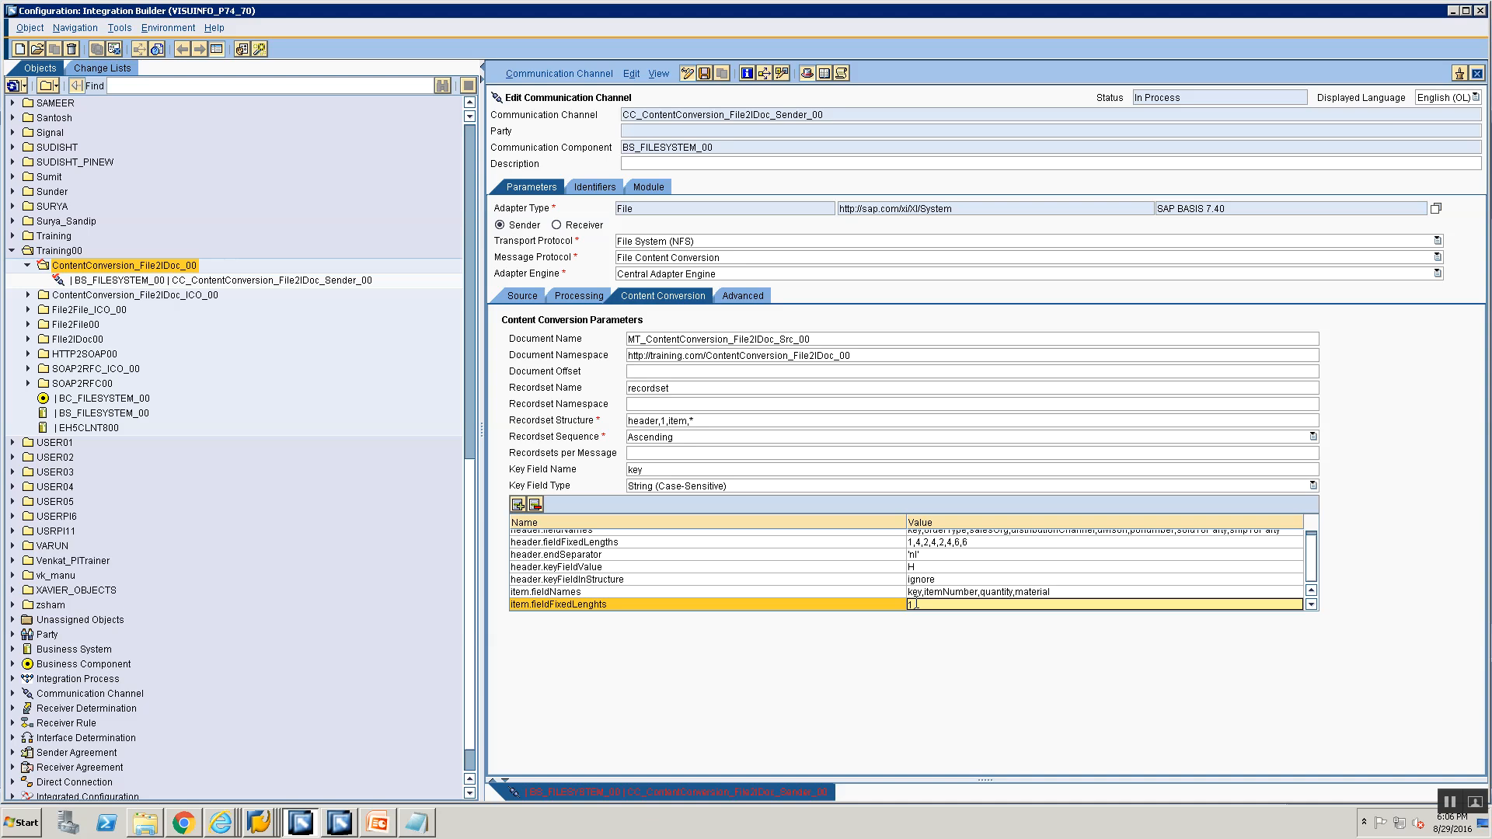
# Check the item lines on the PowerPoint slide, complete the fixed lengths as 1,1,3,4 and correct the row's name to item.fieldFixedLengths.
pyautogui.hotkey('alt', 'Tab')
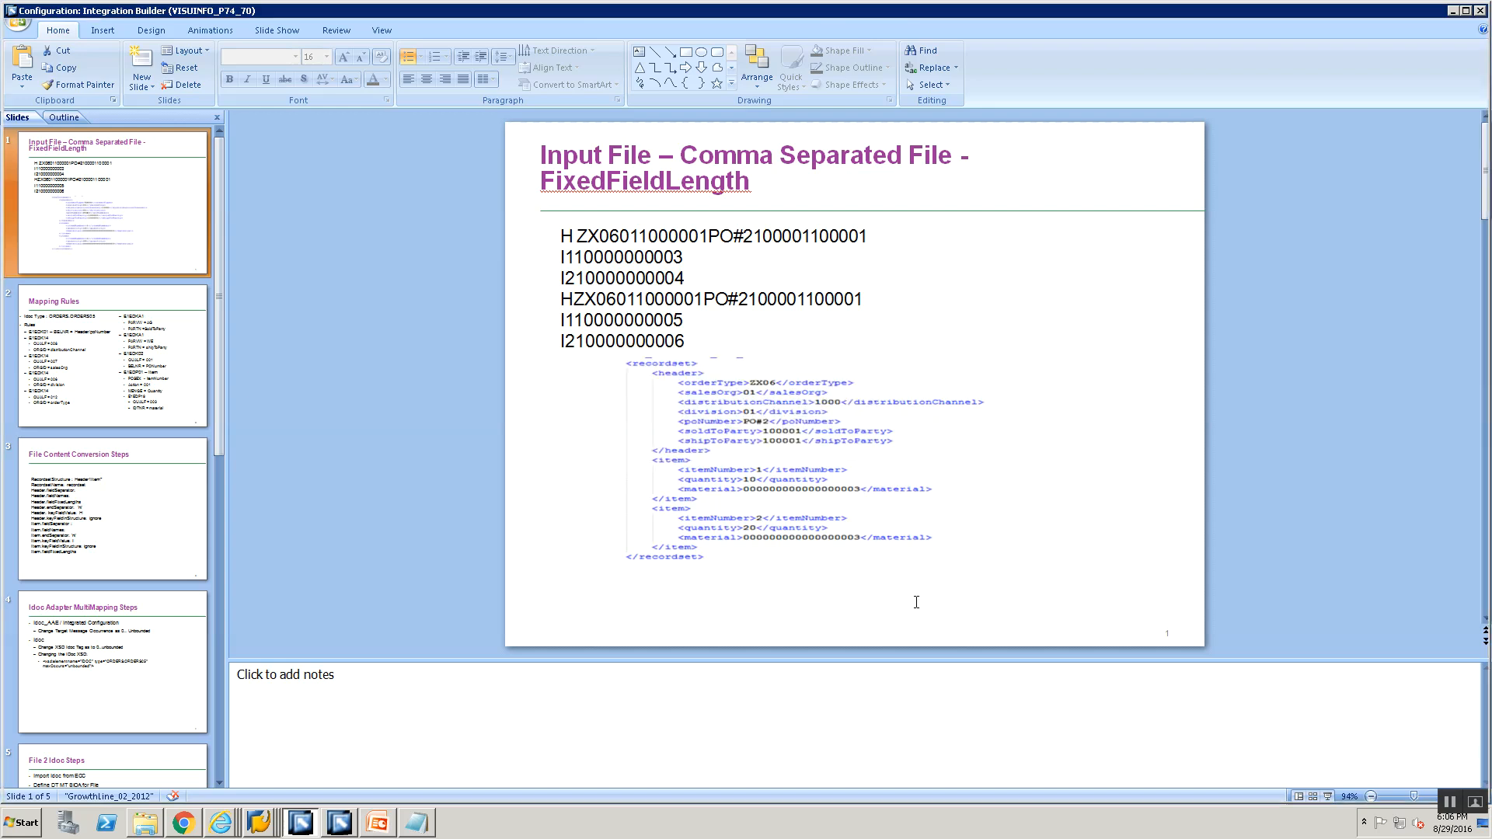
pyautogui.hotkey('alt', 'Tab')
pyautogui.hotkey('alt', 'Tab')
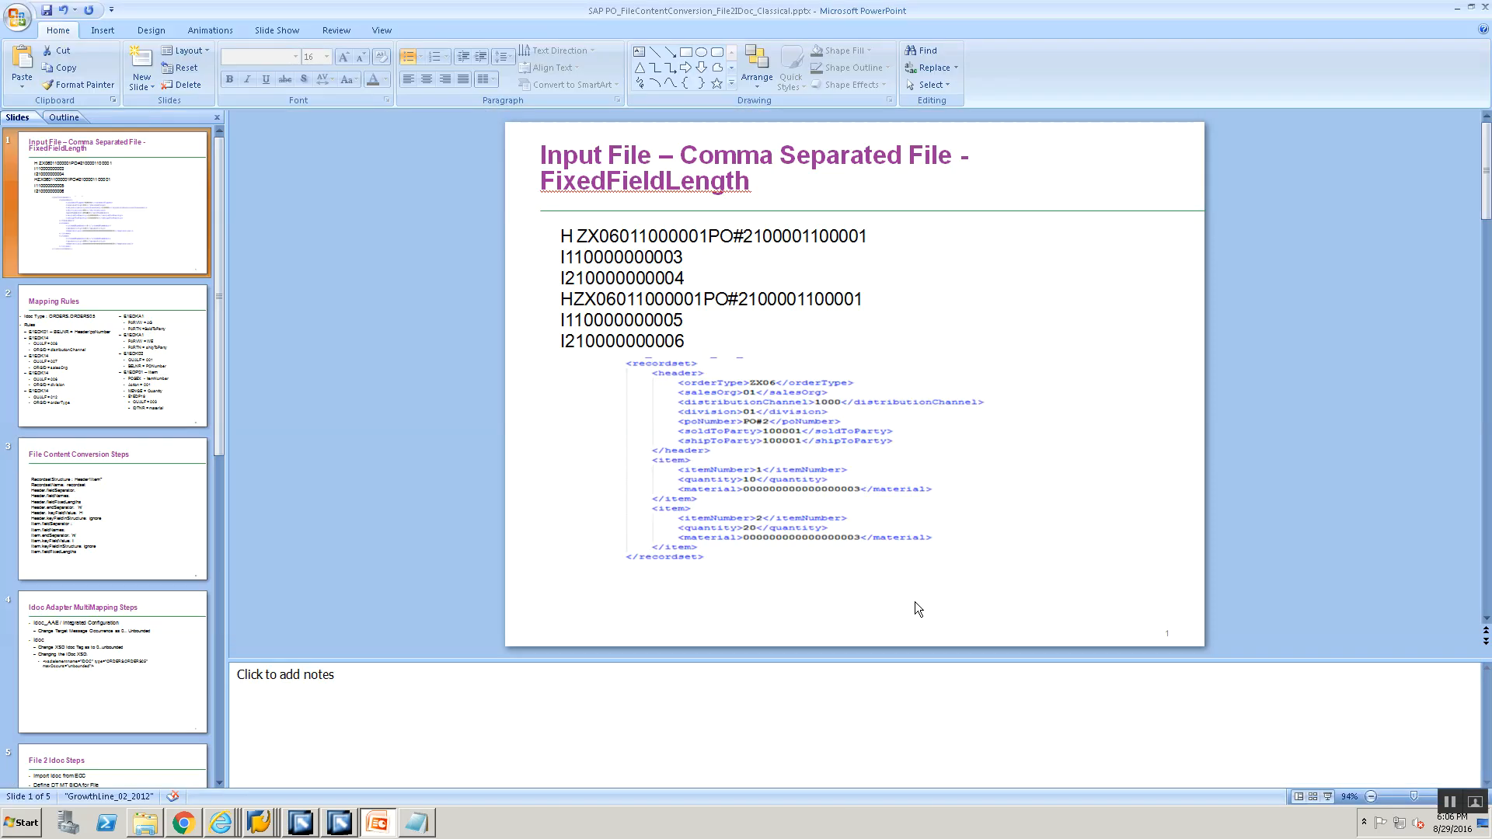
pyautogui.hotkey('alt', 'Tab')
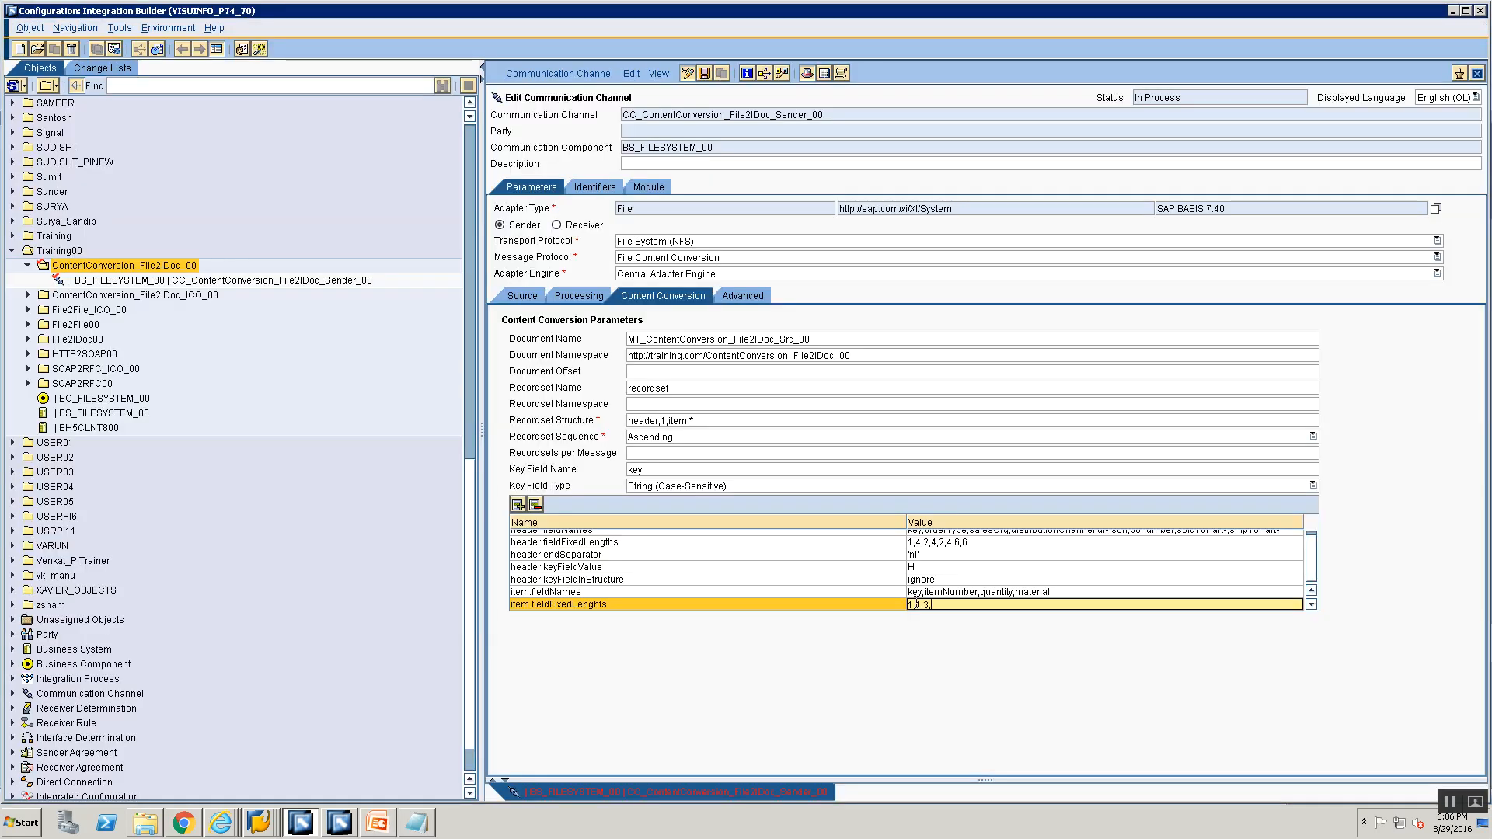
pyautogui.hotkey('alt', 'Tab')
pyautogui.hotkey('alt', 'Tab')
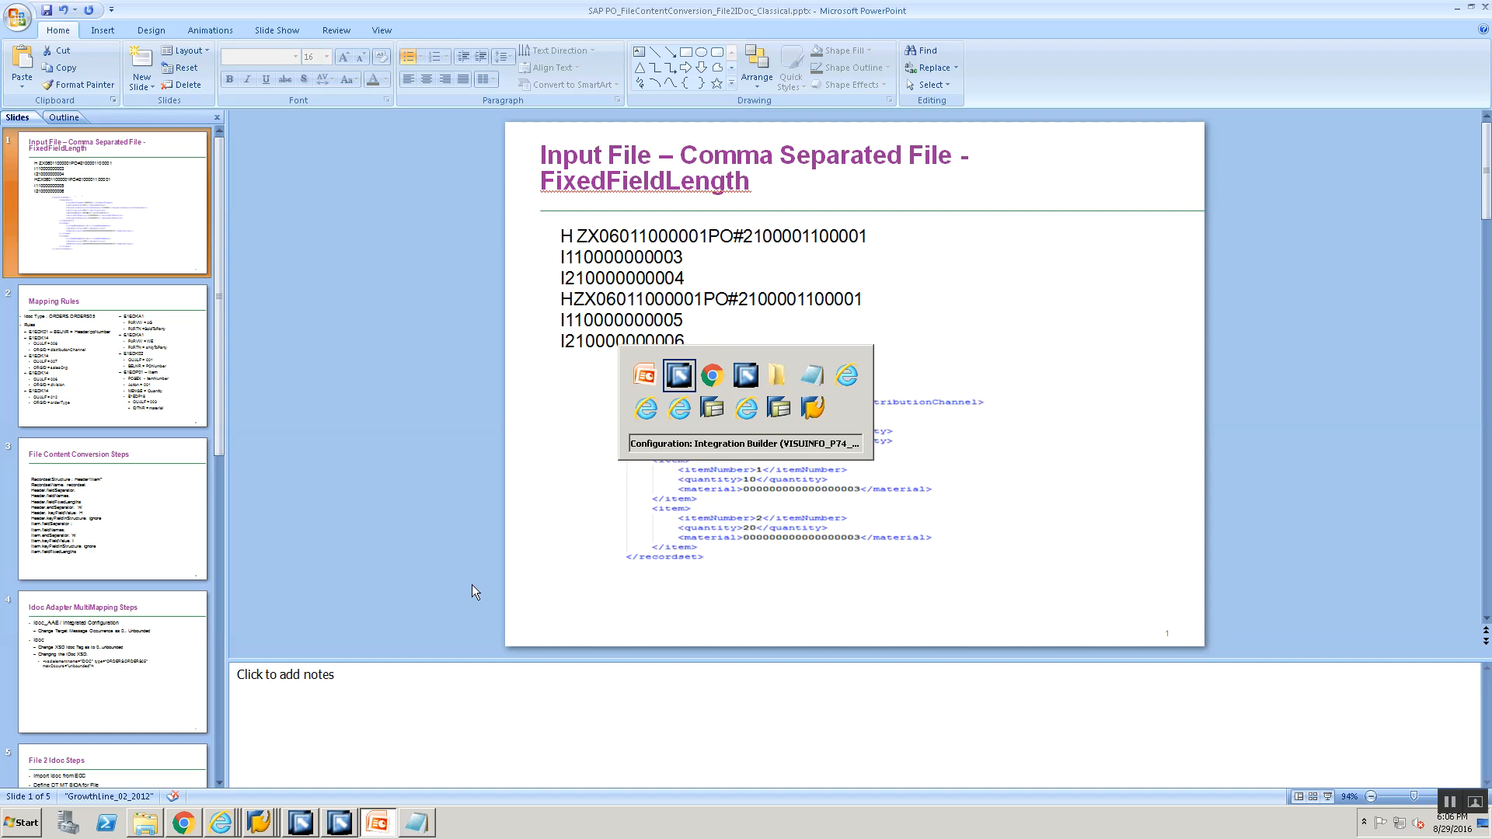
pyautogui.hotkey('alt', 'Tab')
pyautogui.hotkey('alt', 'Tab')
pyautogui.hotkey('alt', 'Tab')
pyautogui.hotkey('alt', 'Tab')
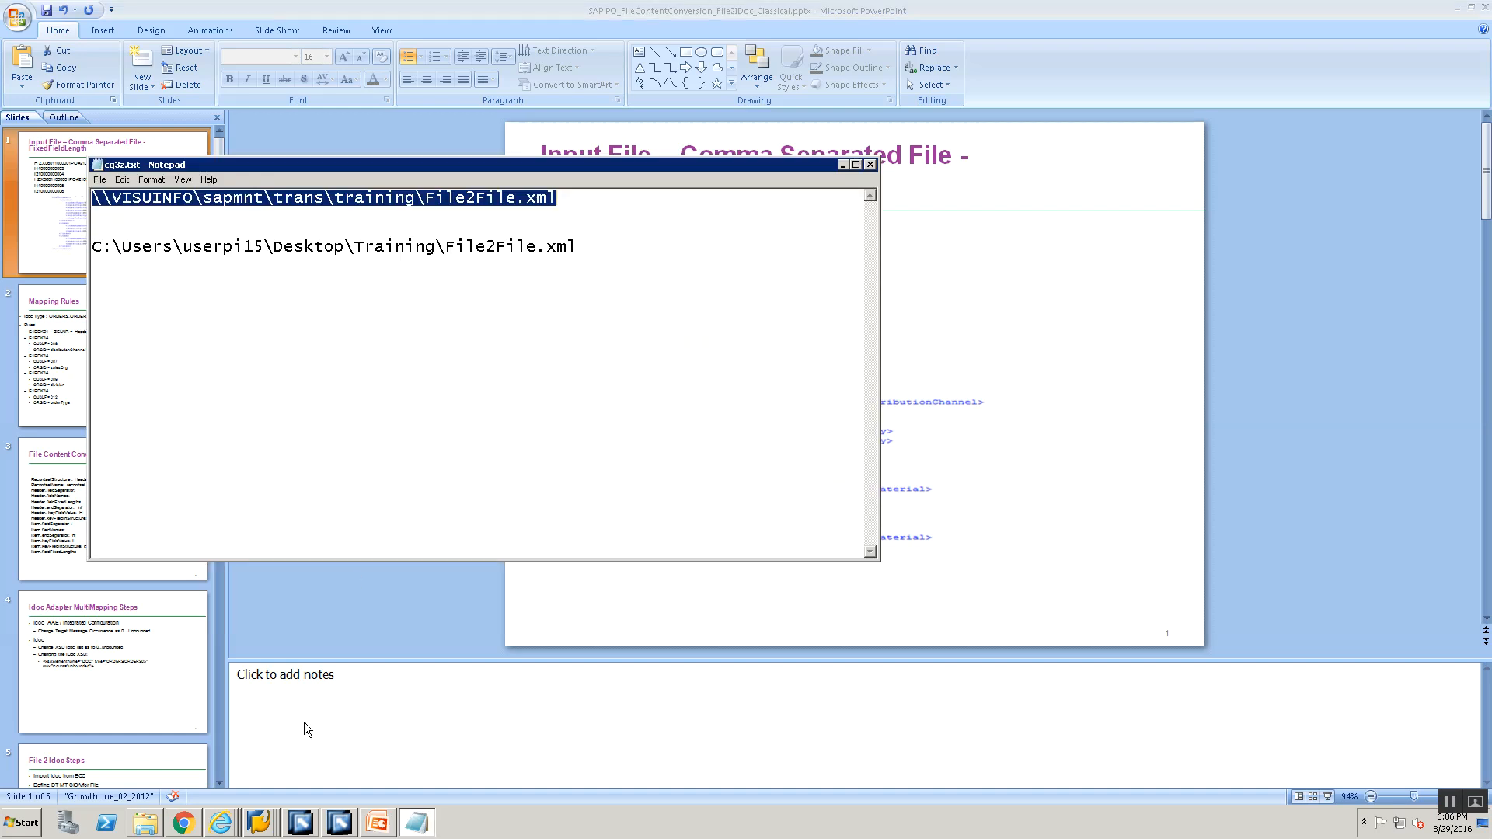
pyautogui.click(379, 822)
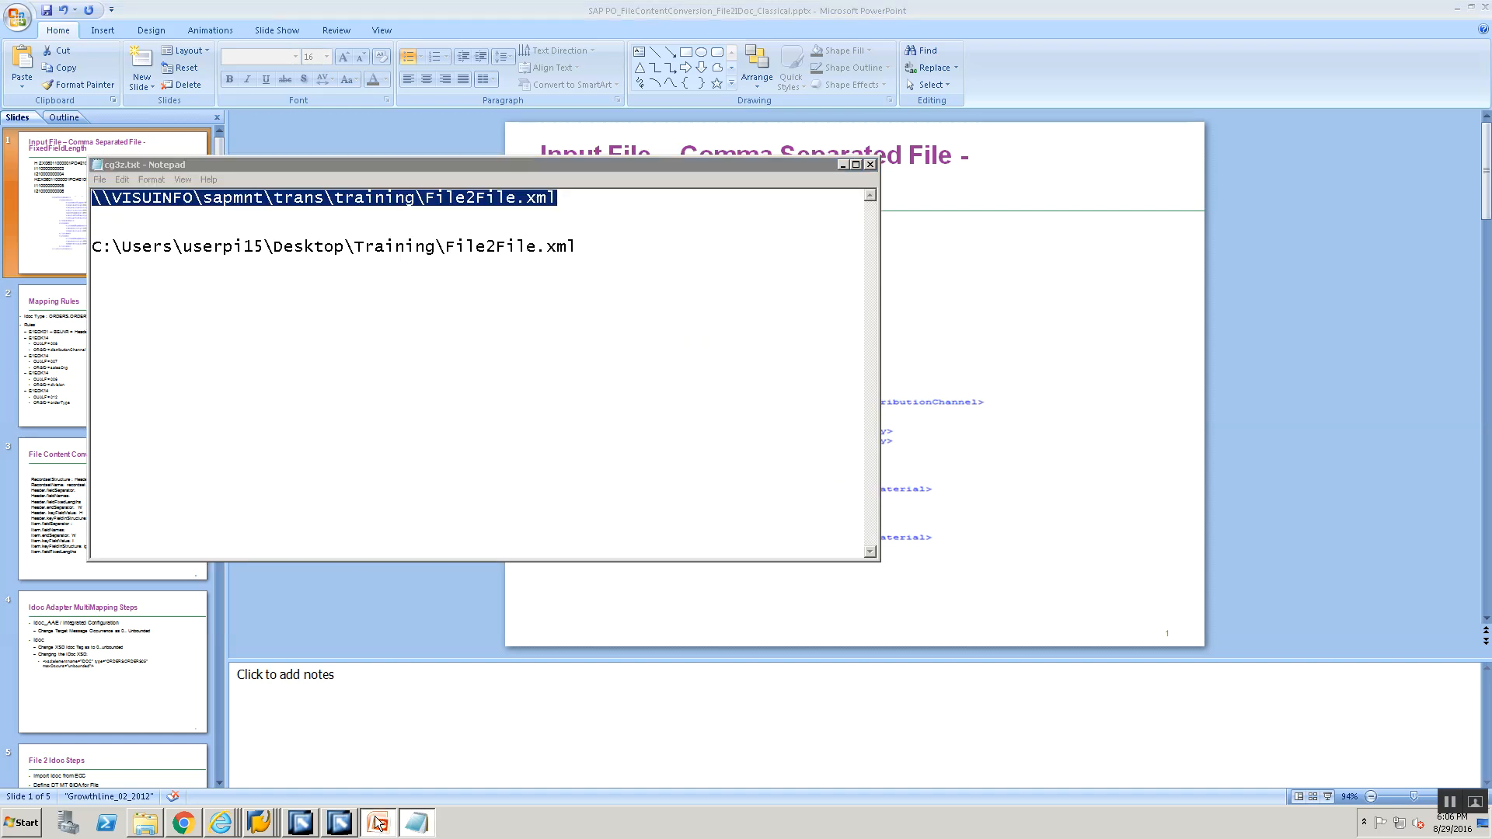
pyautogui.hotkey('alt', 'Tab')
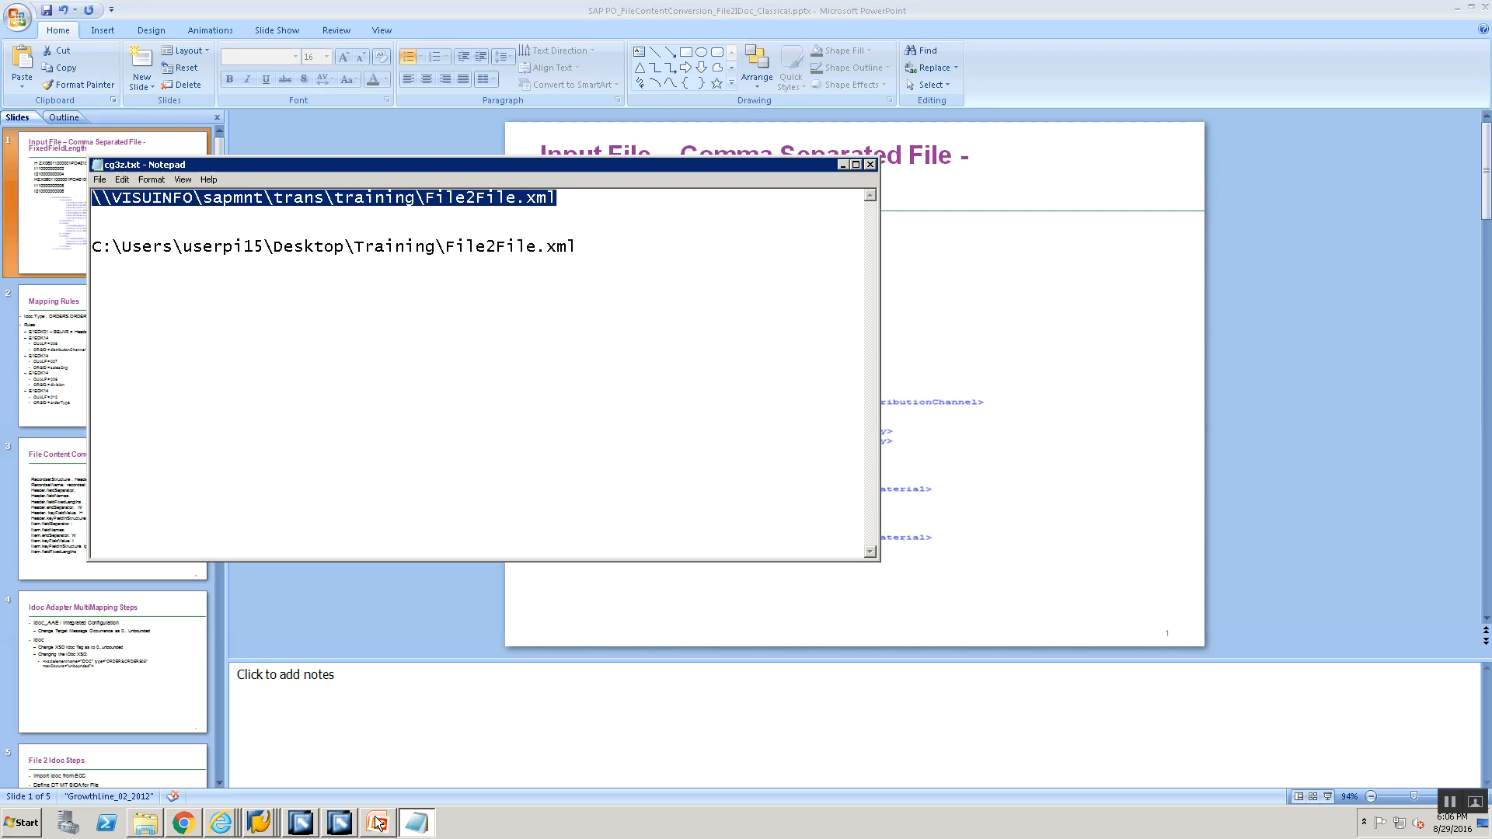
pyautogui.hotkey('alt', 'Tab')
pyautogui.hotkey('alt', 'Tab')
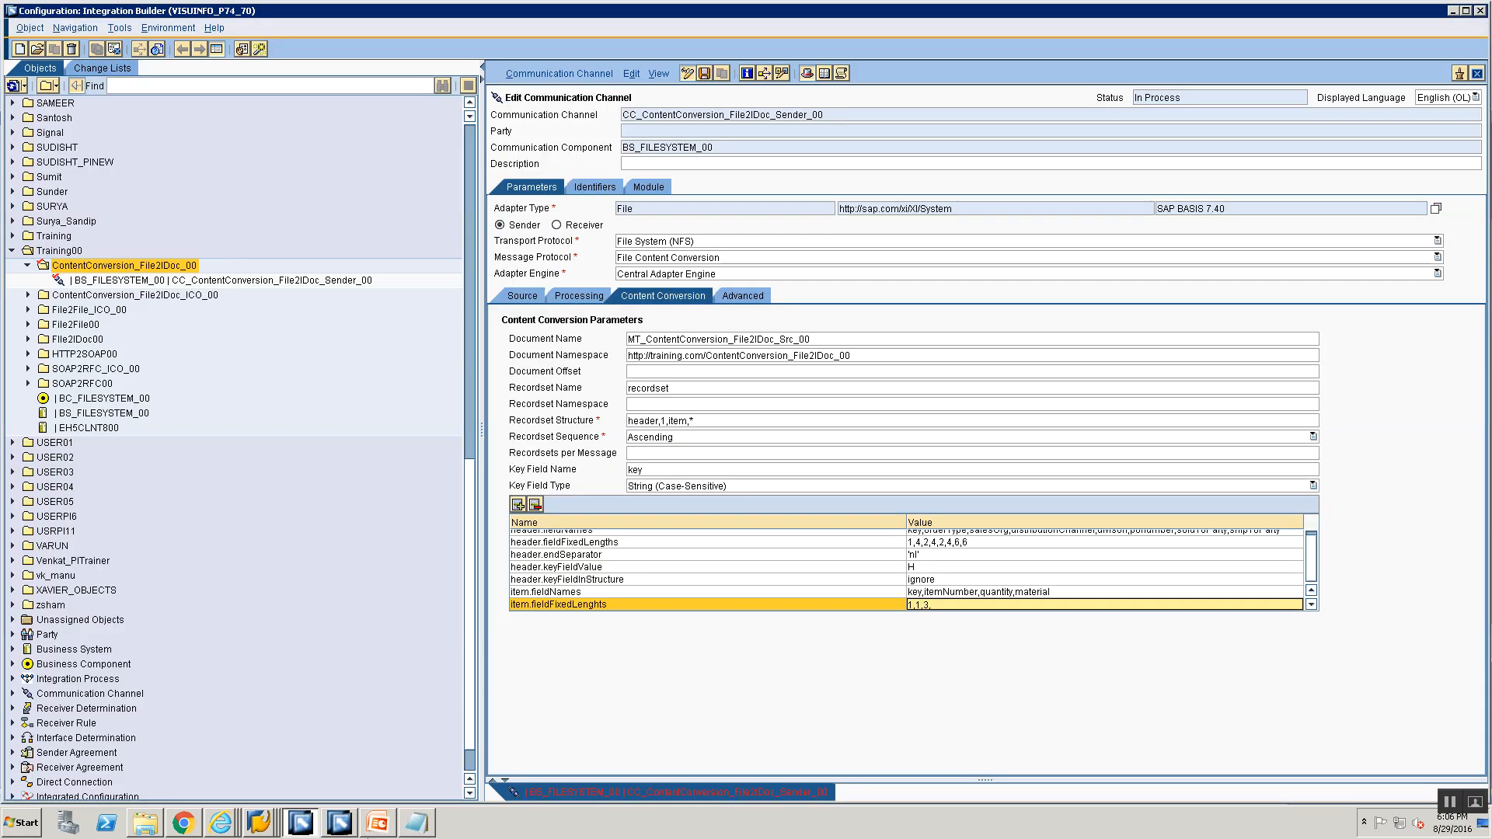
pyautogui.write('4')
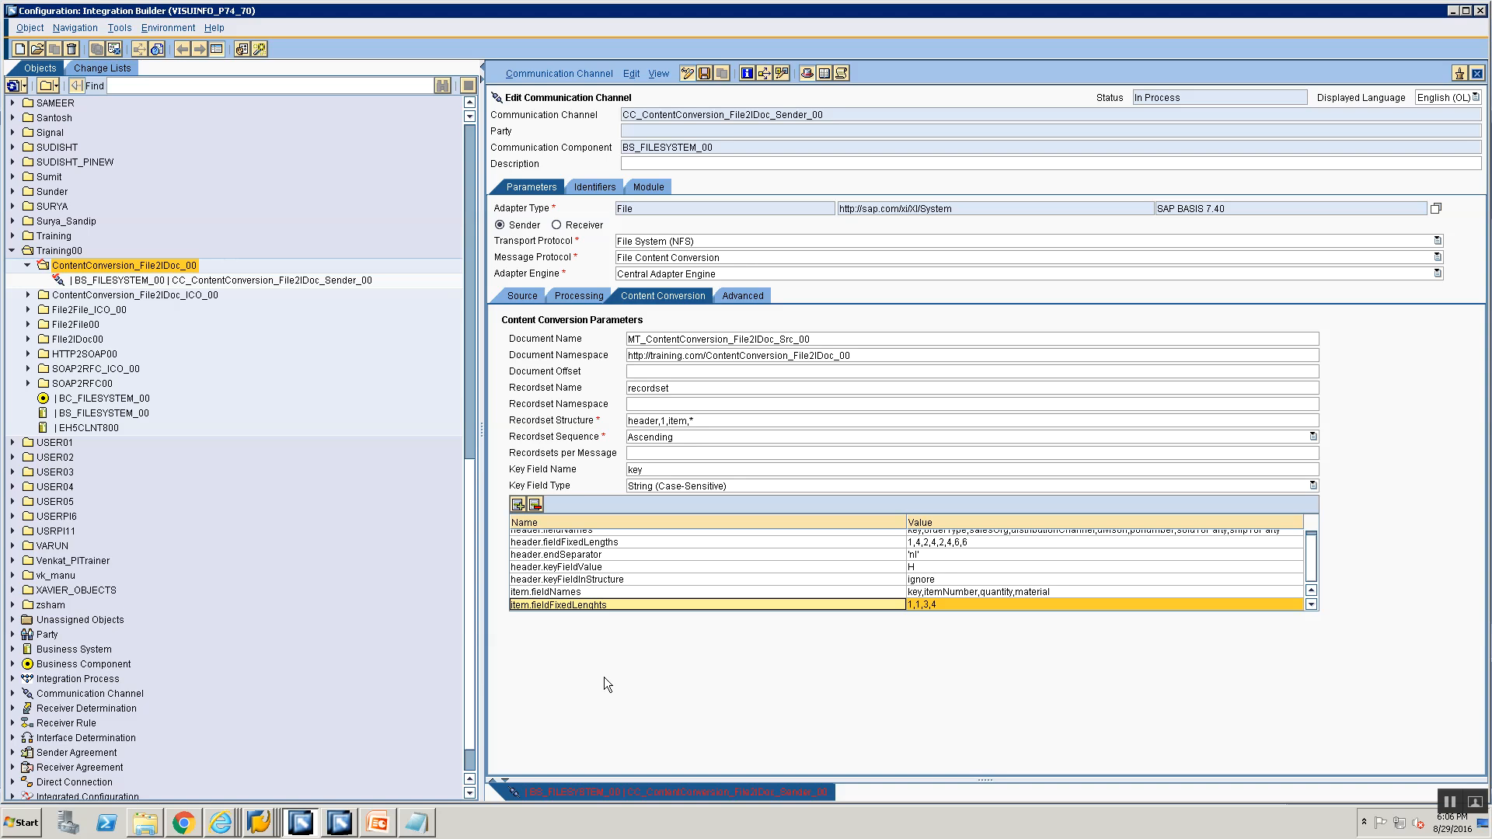
pyautogui.press('BackSpace')
pyautogui.write('th')
# Add a parameter row named item.keyFieldInStructure with the value ignore and save the channel.
pyautogui.click(518, 505)
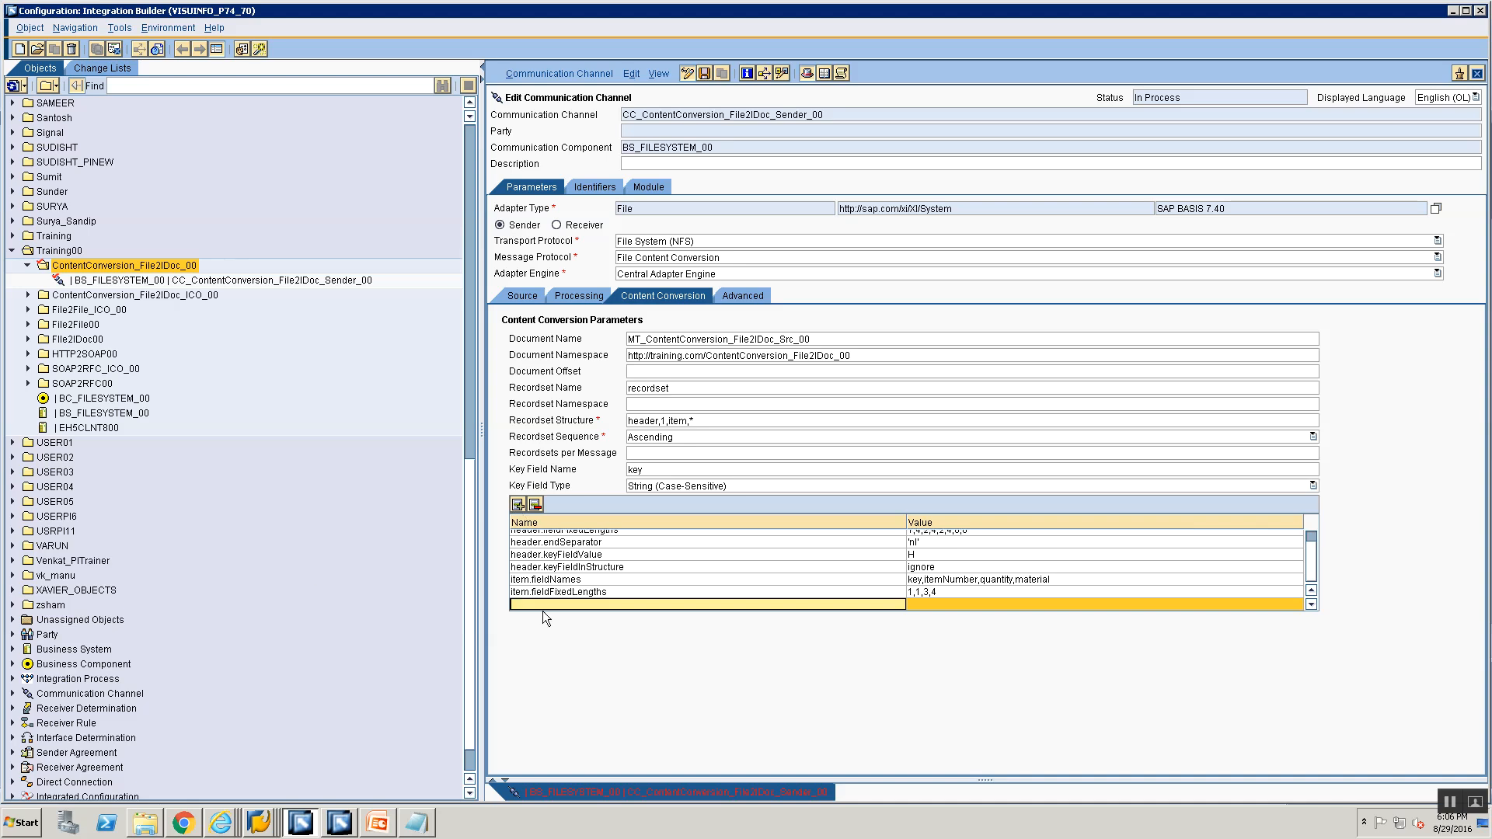
pyautogui.write('item.keyFieldInStructure')
pyautogui.click(985, 605)
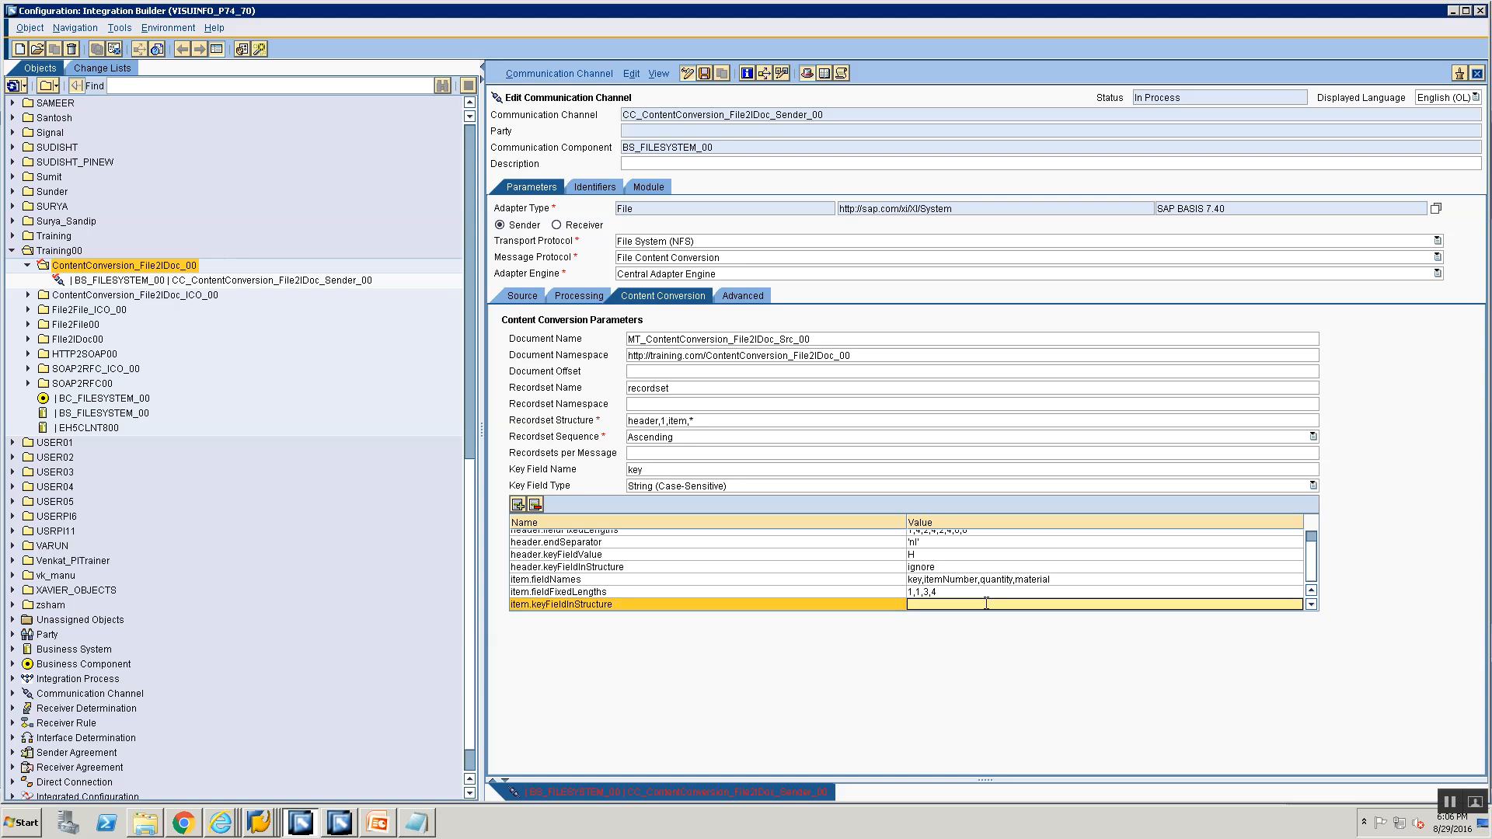
pyautogui.write('ignore')
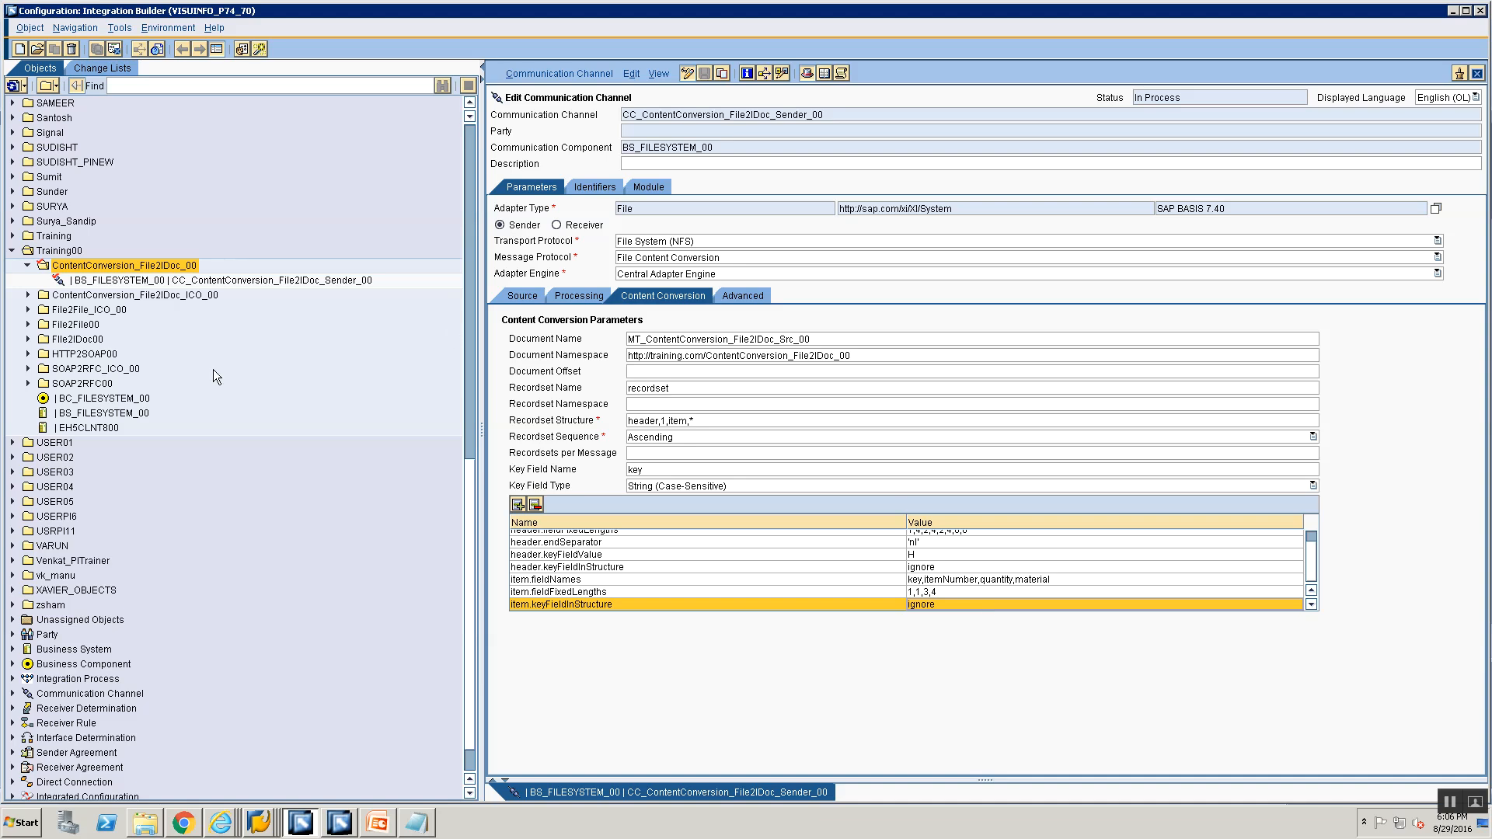
pyautogui.click(168, 280)
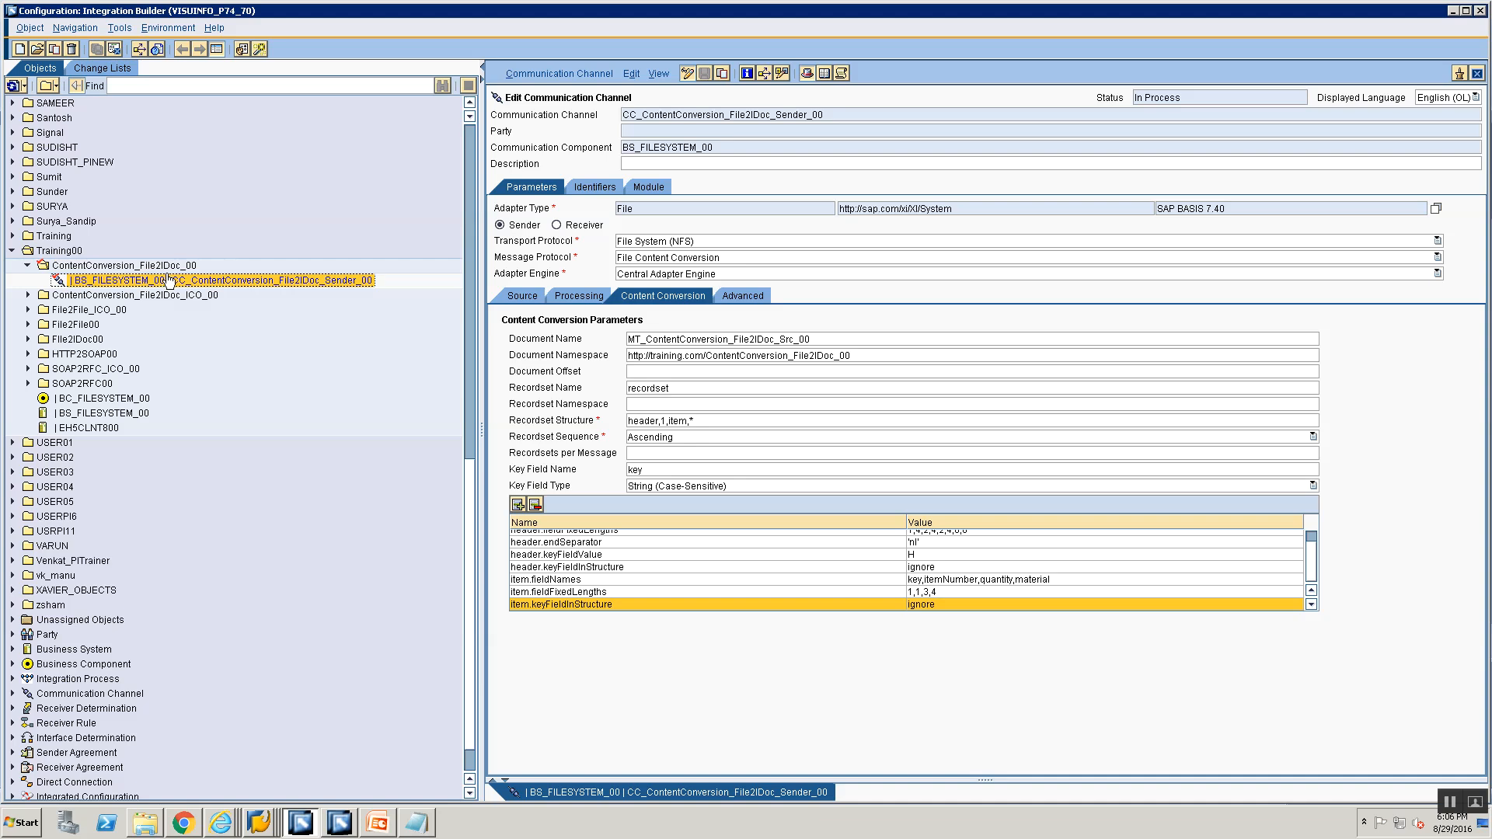
pyautogui.rightClick(168, 281)
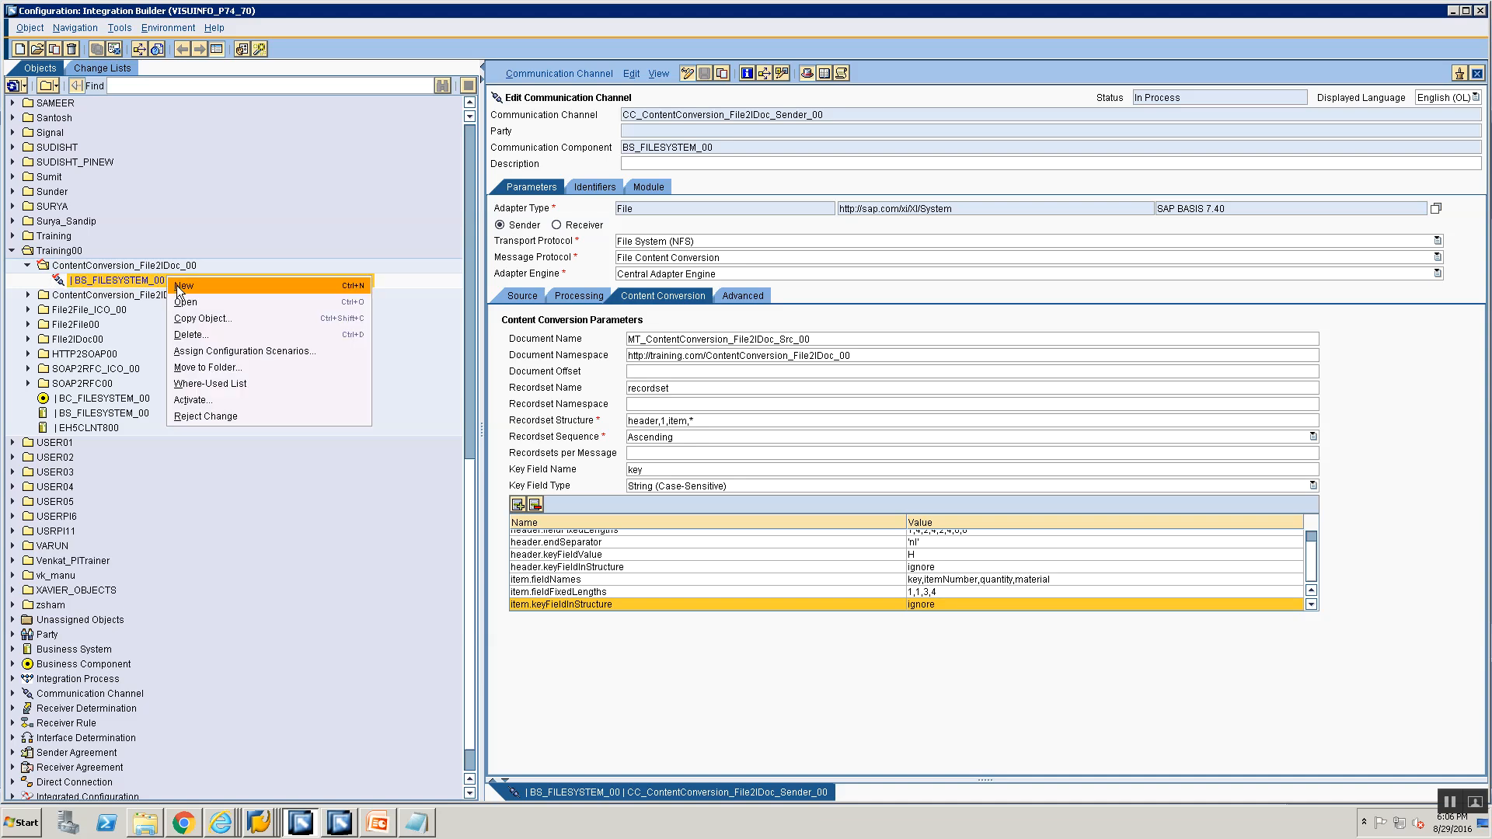
pyautogui.click(92, 280)
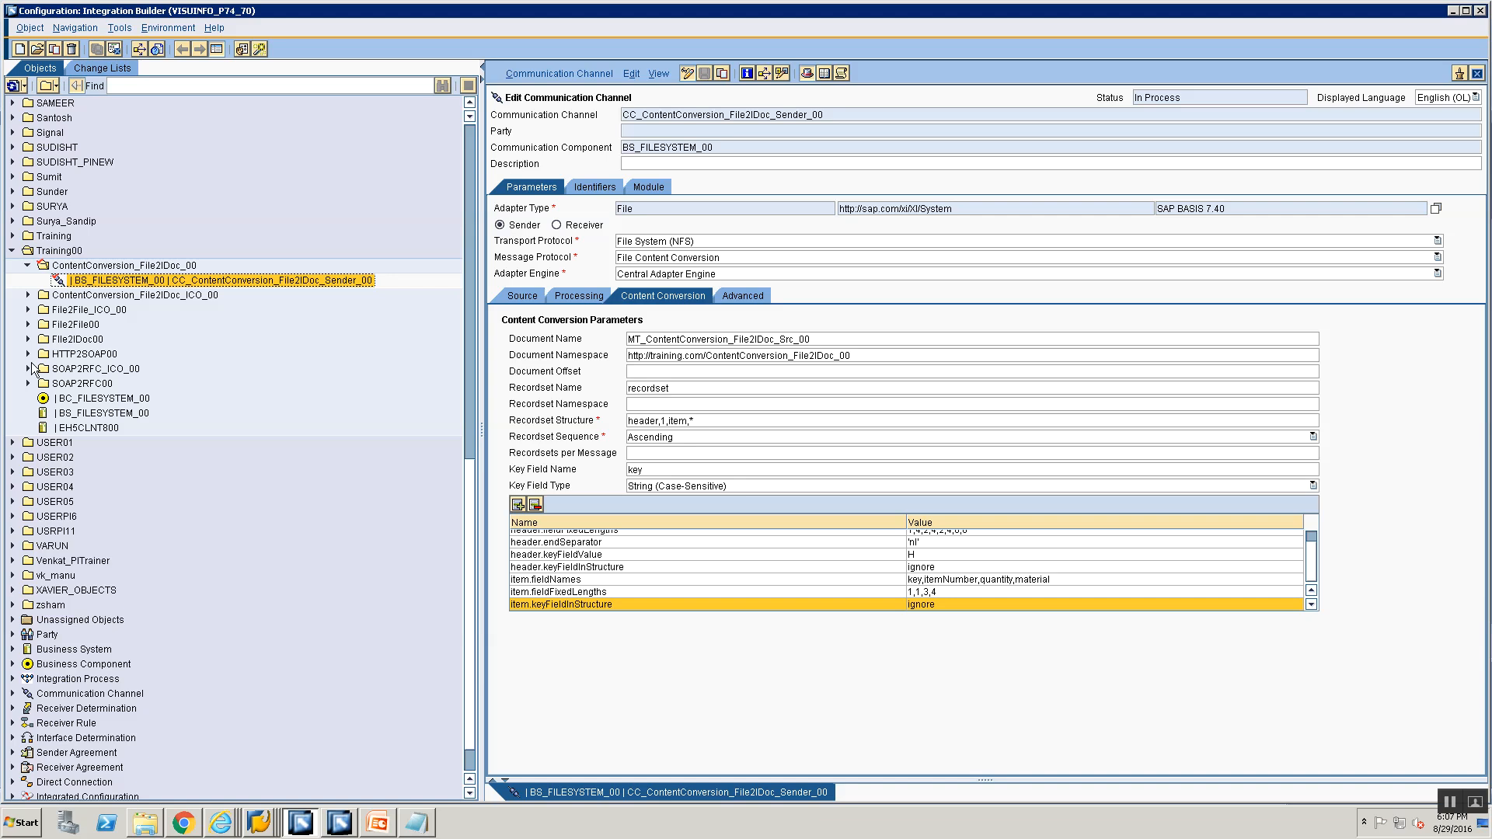
# Expand the File2IDoc00 folder and open CC_File2IDoc_IDoc_Receiver_00 to view its IDoc adapter settings.
pyautogui.click(28, 339)
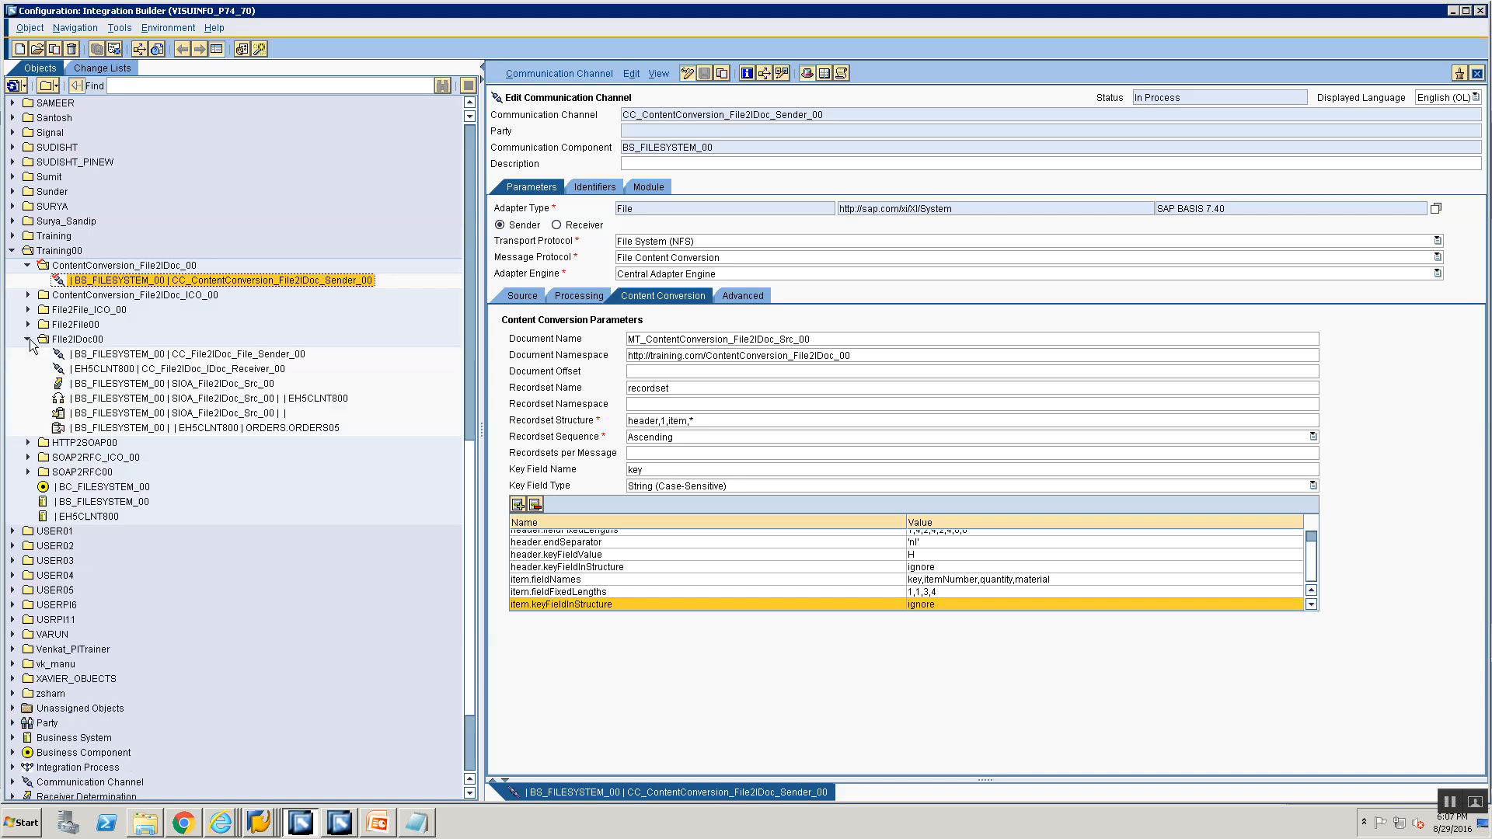
pyautogui.click(99, 369)
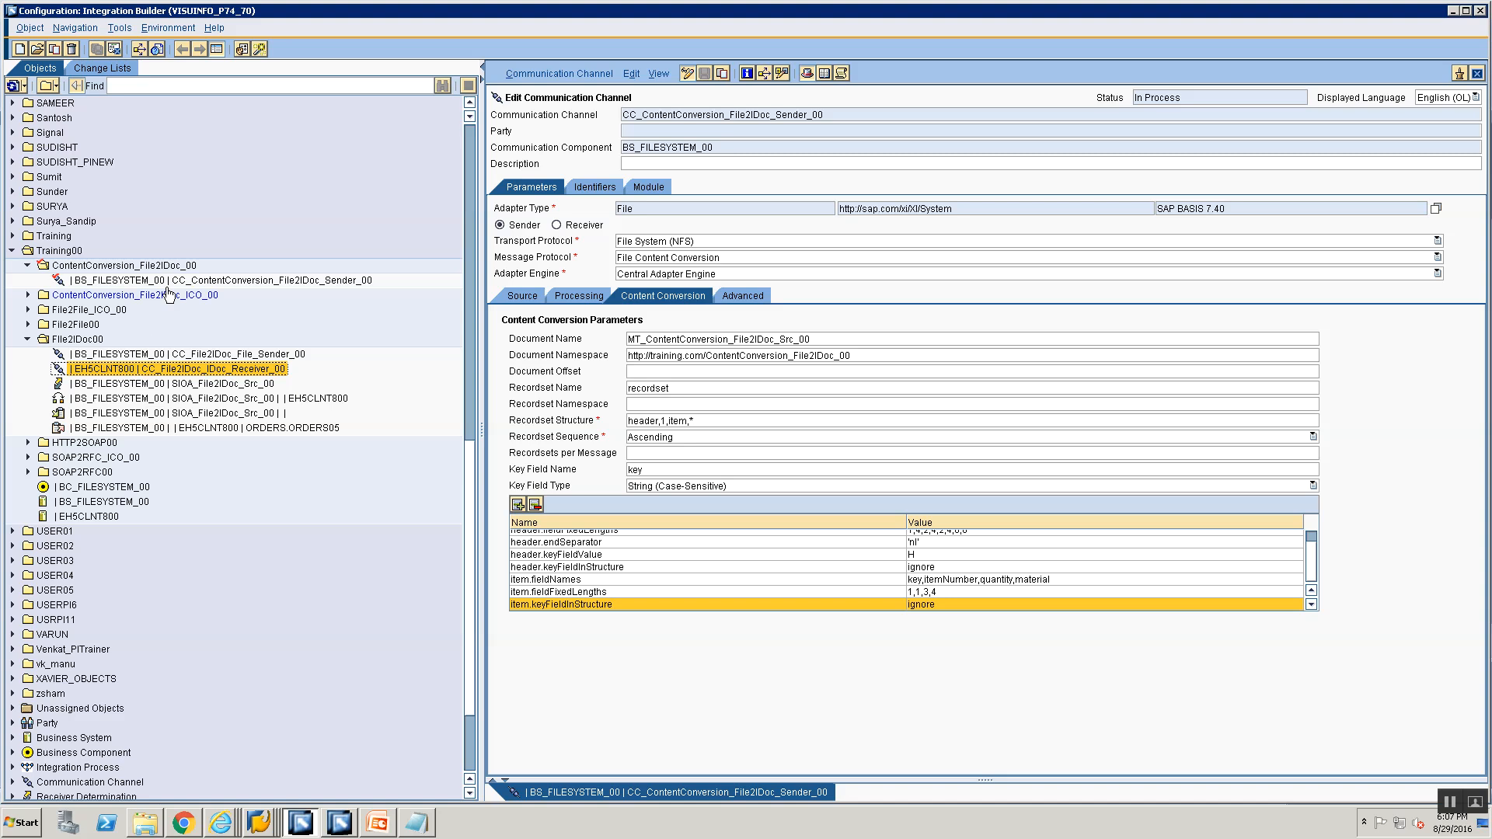
pyautogui.doubleClick(175, 370)
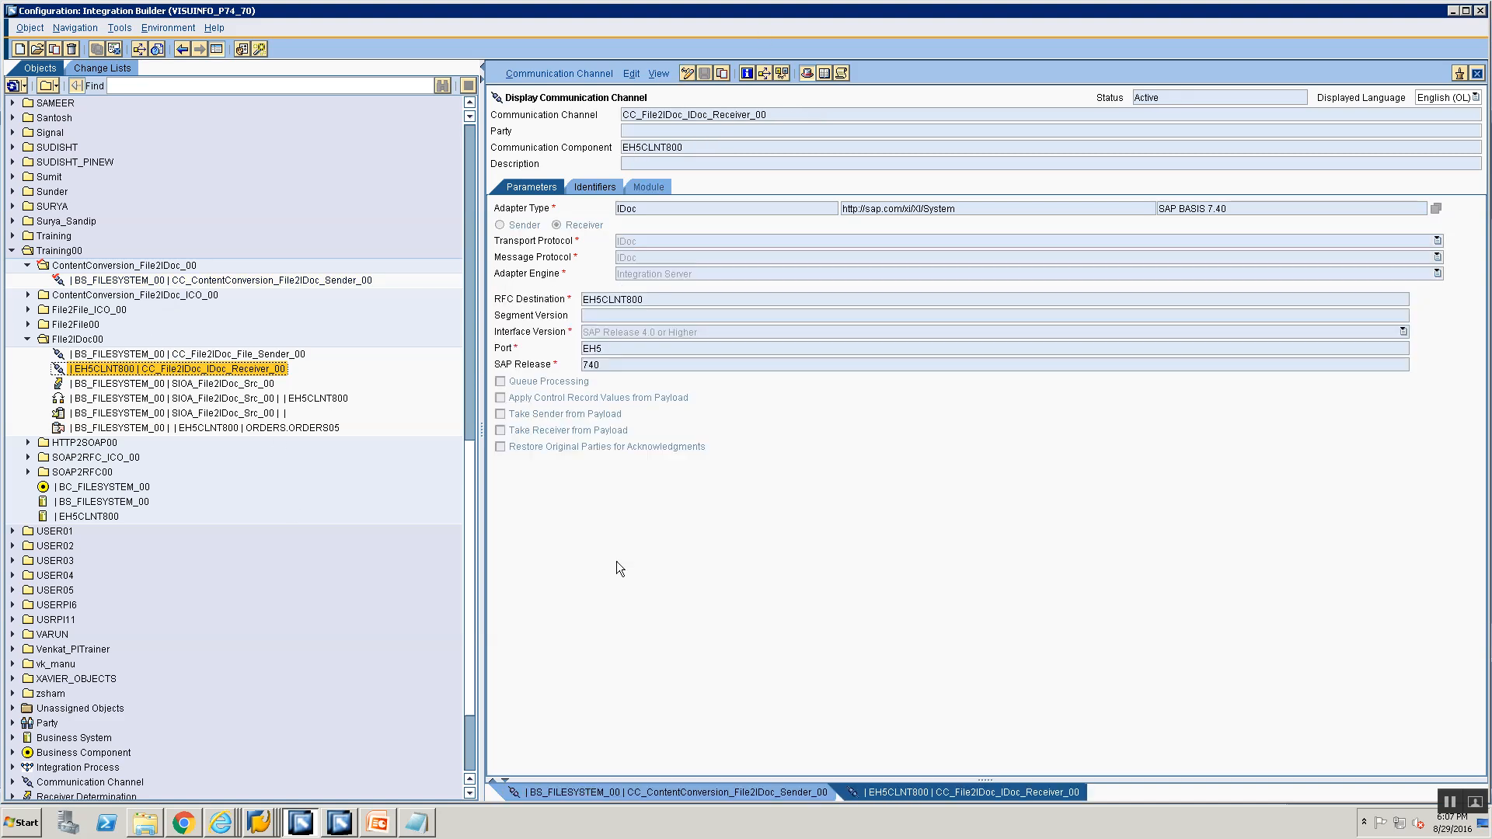
pyautogui.click(115, 281)
pyautogui.rightClick(115, 282)
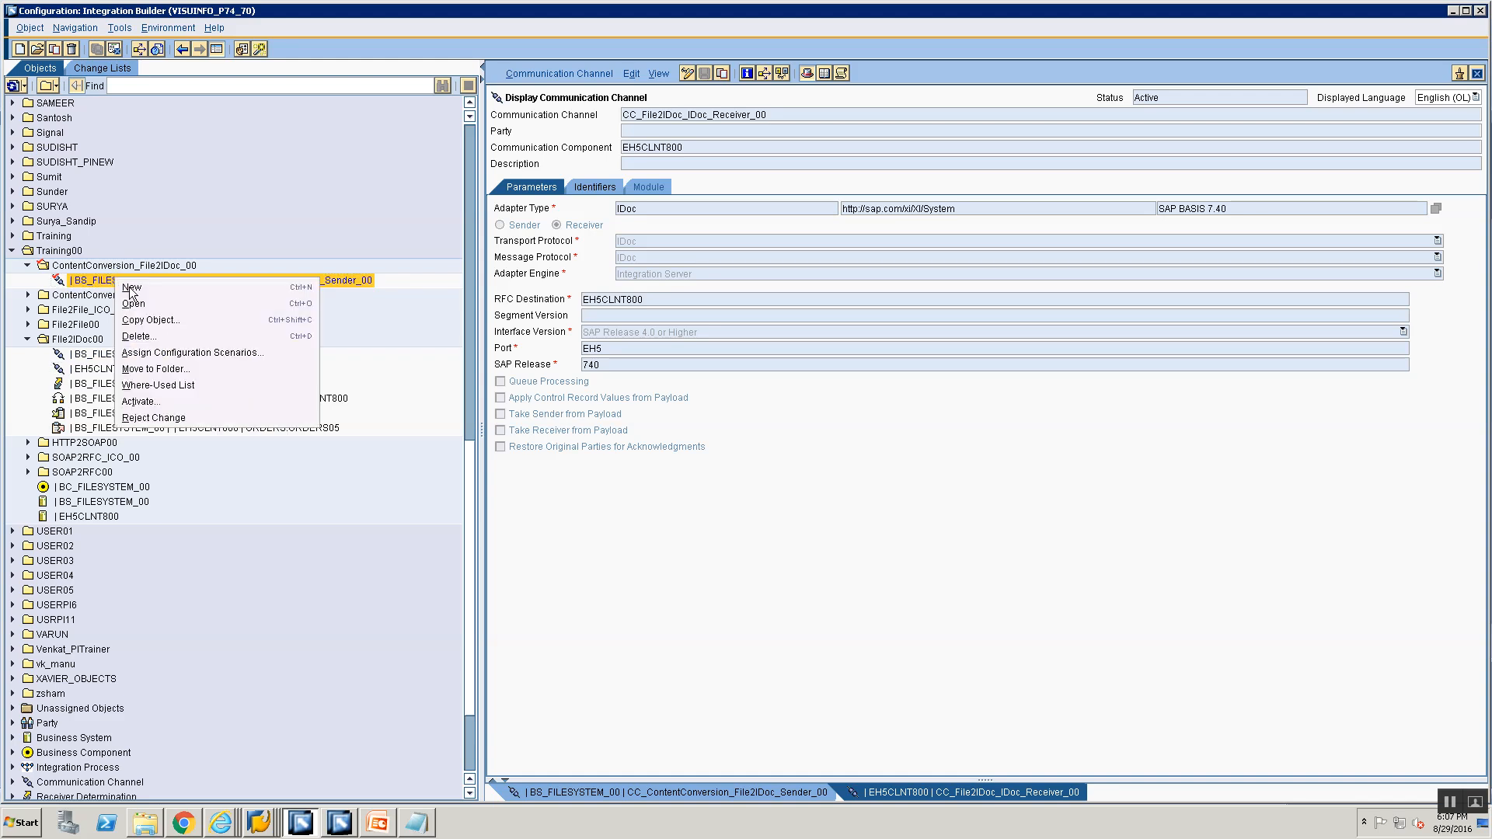
pyautogui.click(130, 287)
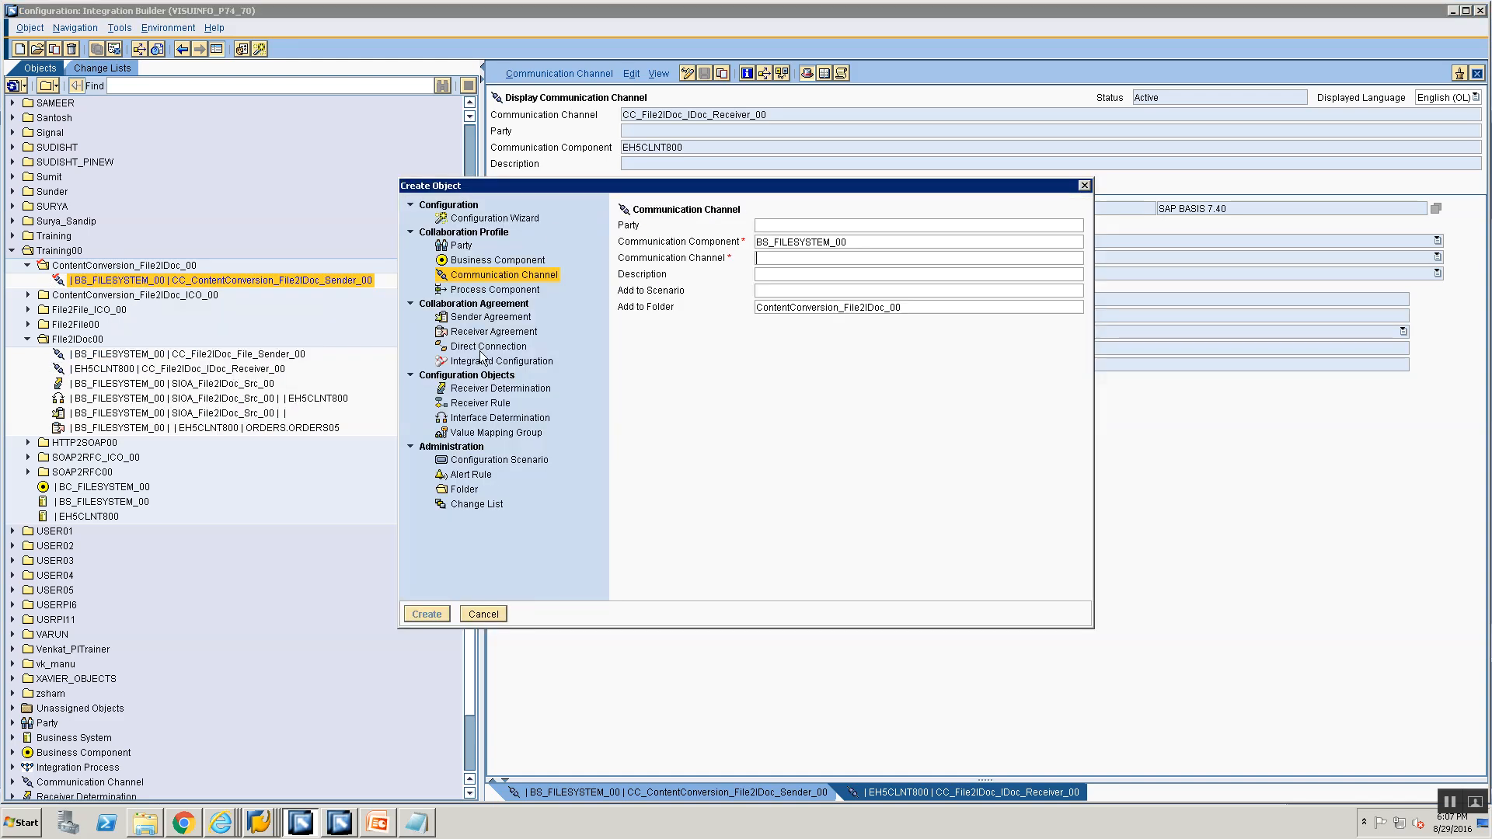
pyautogui.click(481, 361)
pyautogui.click(833, 283)
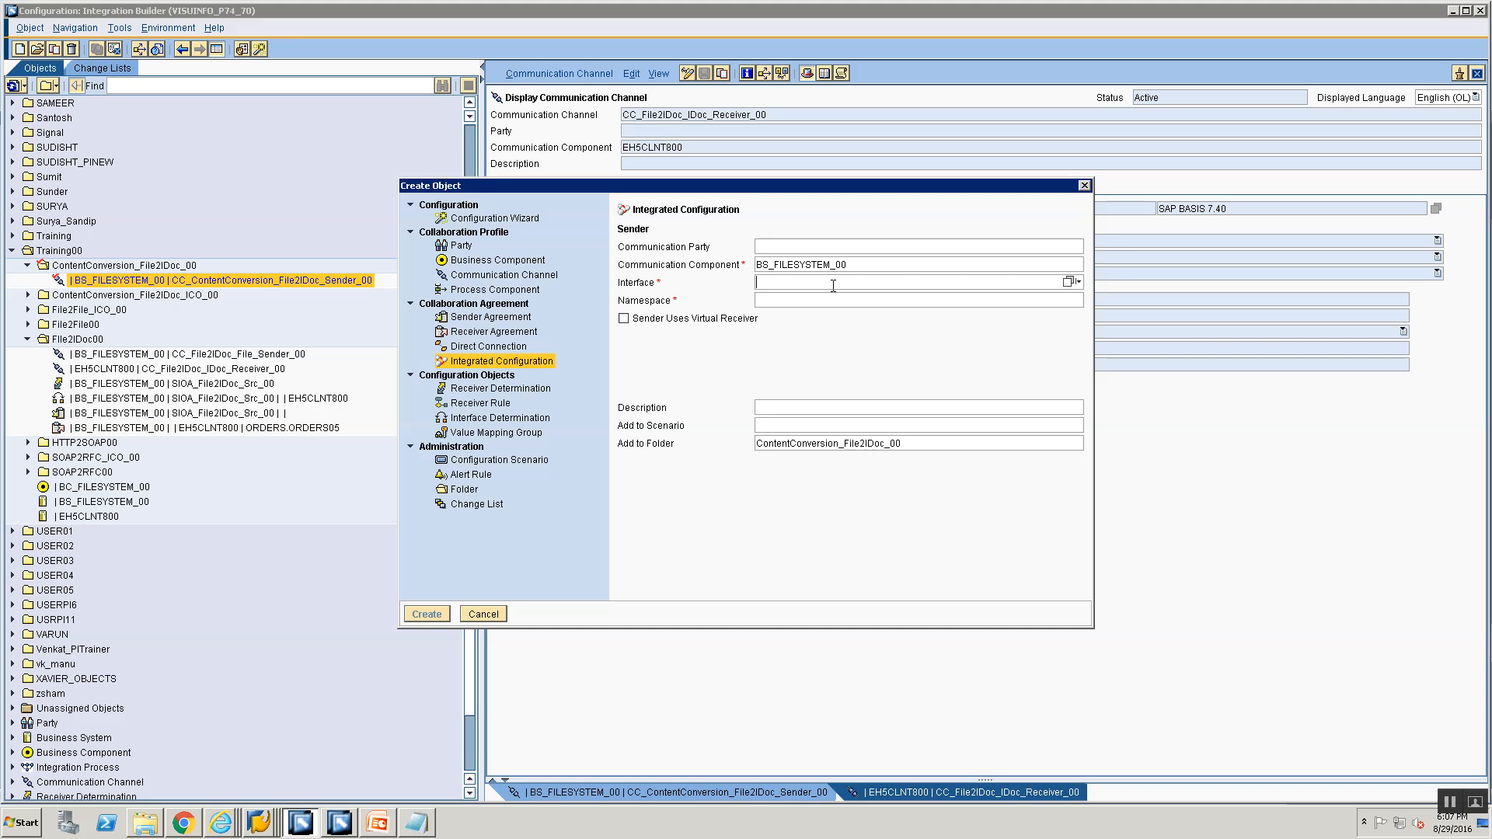
pyautogui.click(1069, 284)
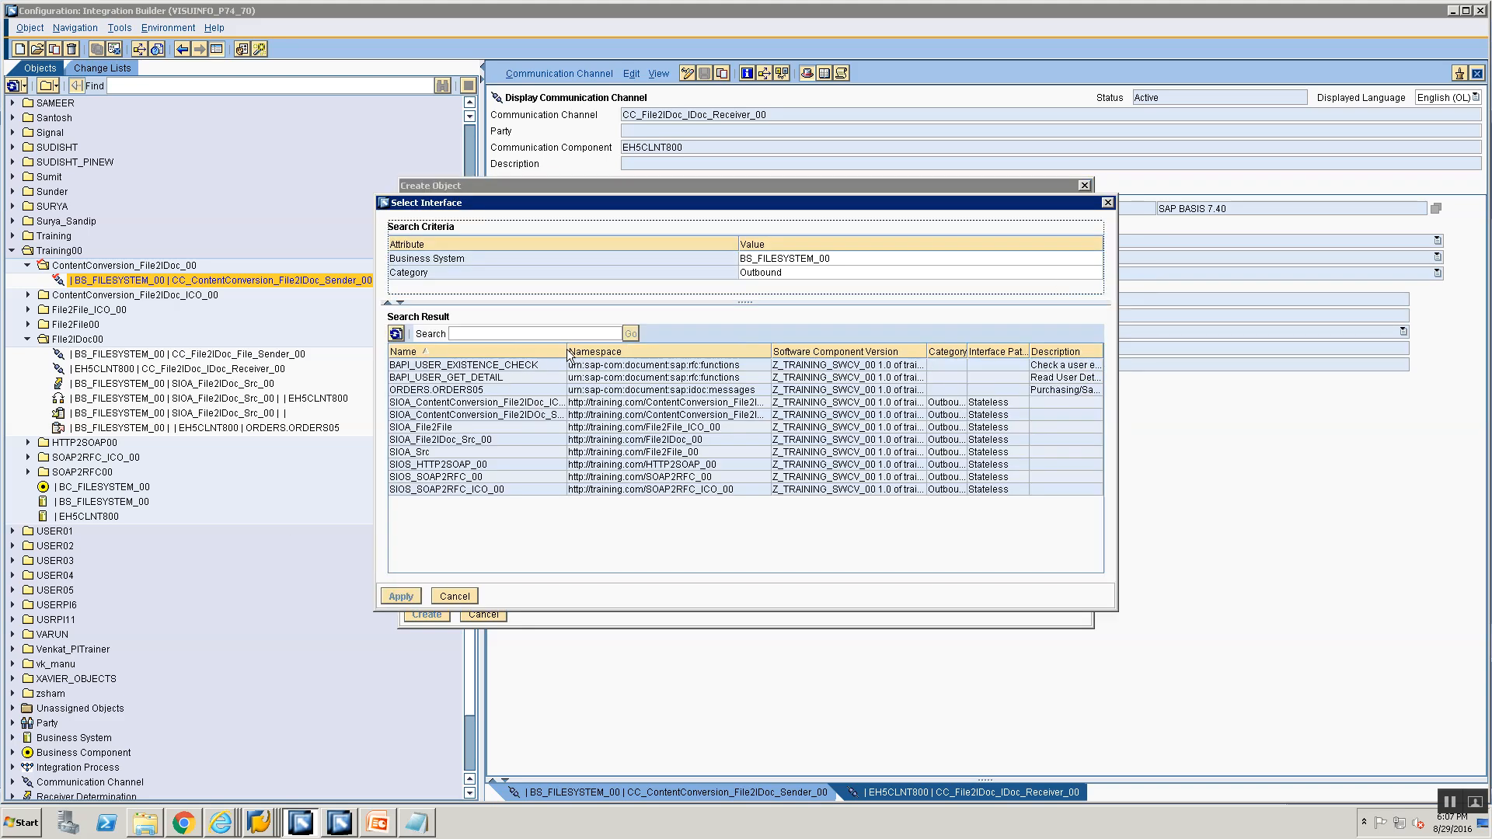
pyautogui.moveTo(566, 351); pyautogui.dragTo(636, 352)
pyautogui.click(426, 415)
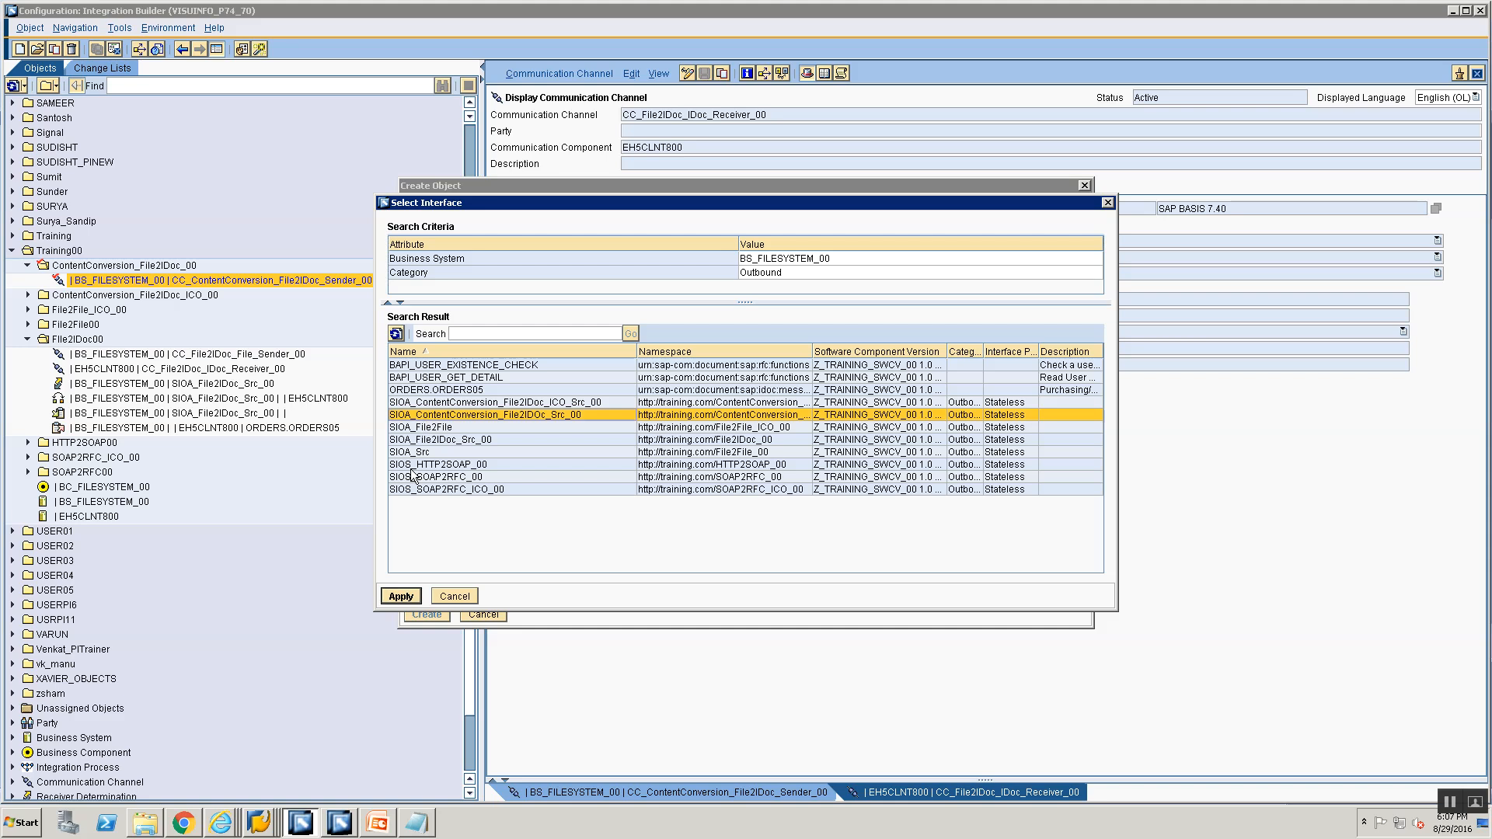
pyautogui.click(390, 597)
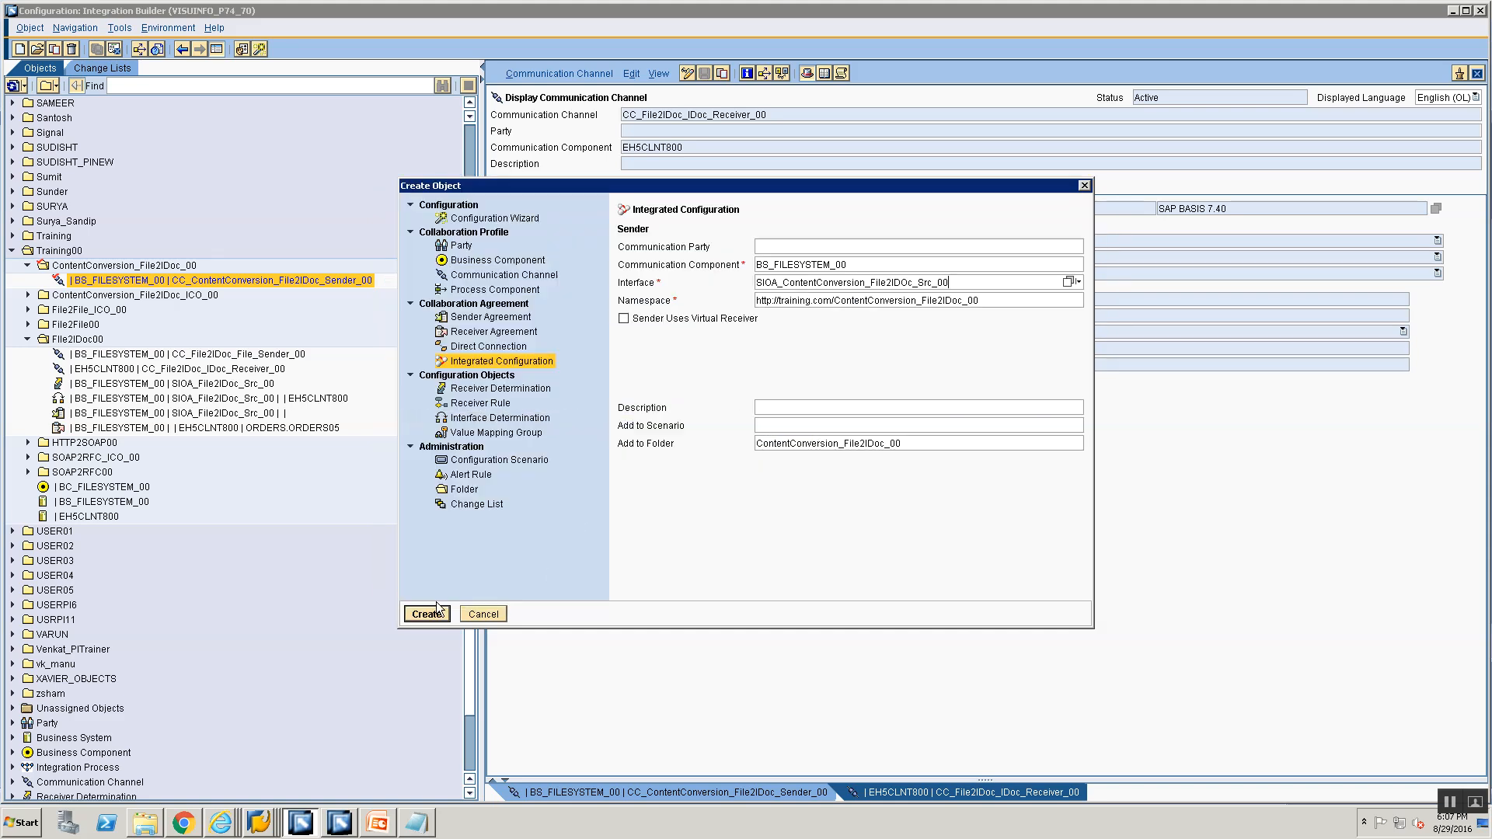
pyautogui.click(432, 613)
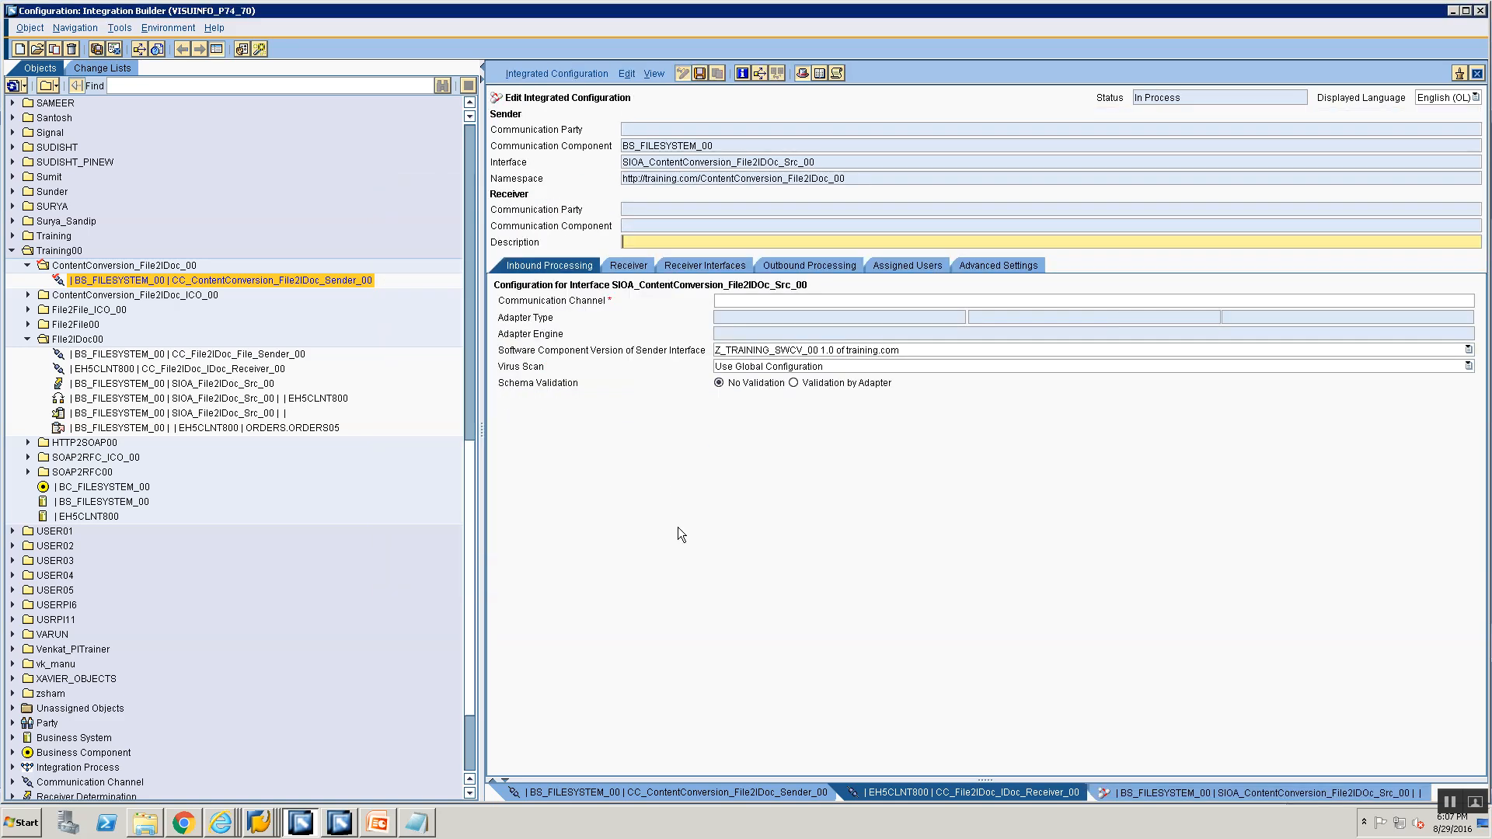
pyautogui.click(1477, 73)
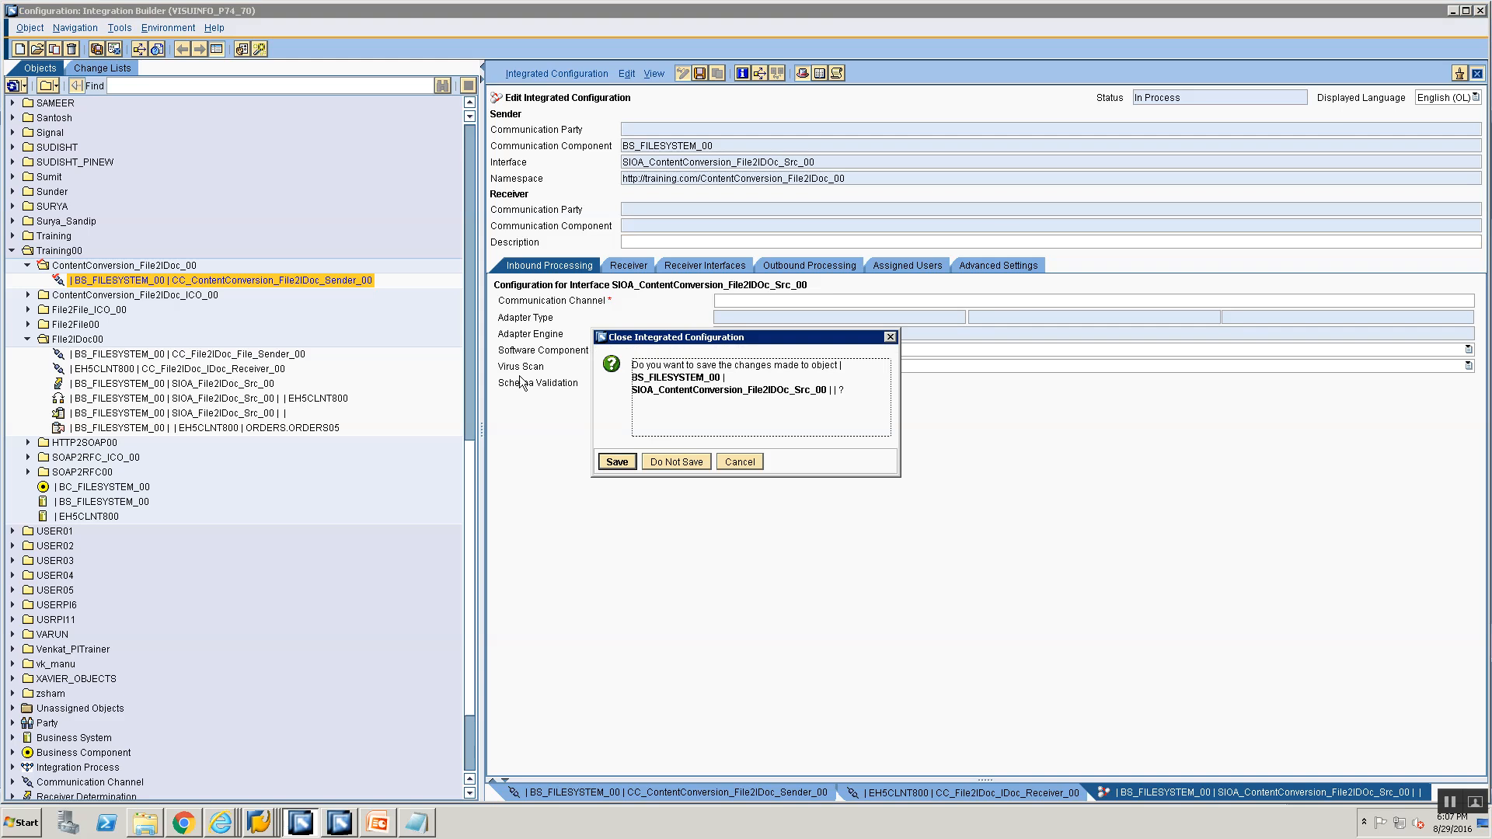
pyautogui.click(676, 461)
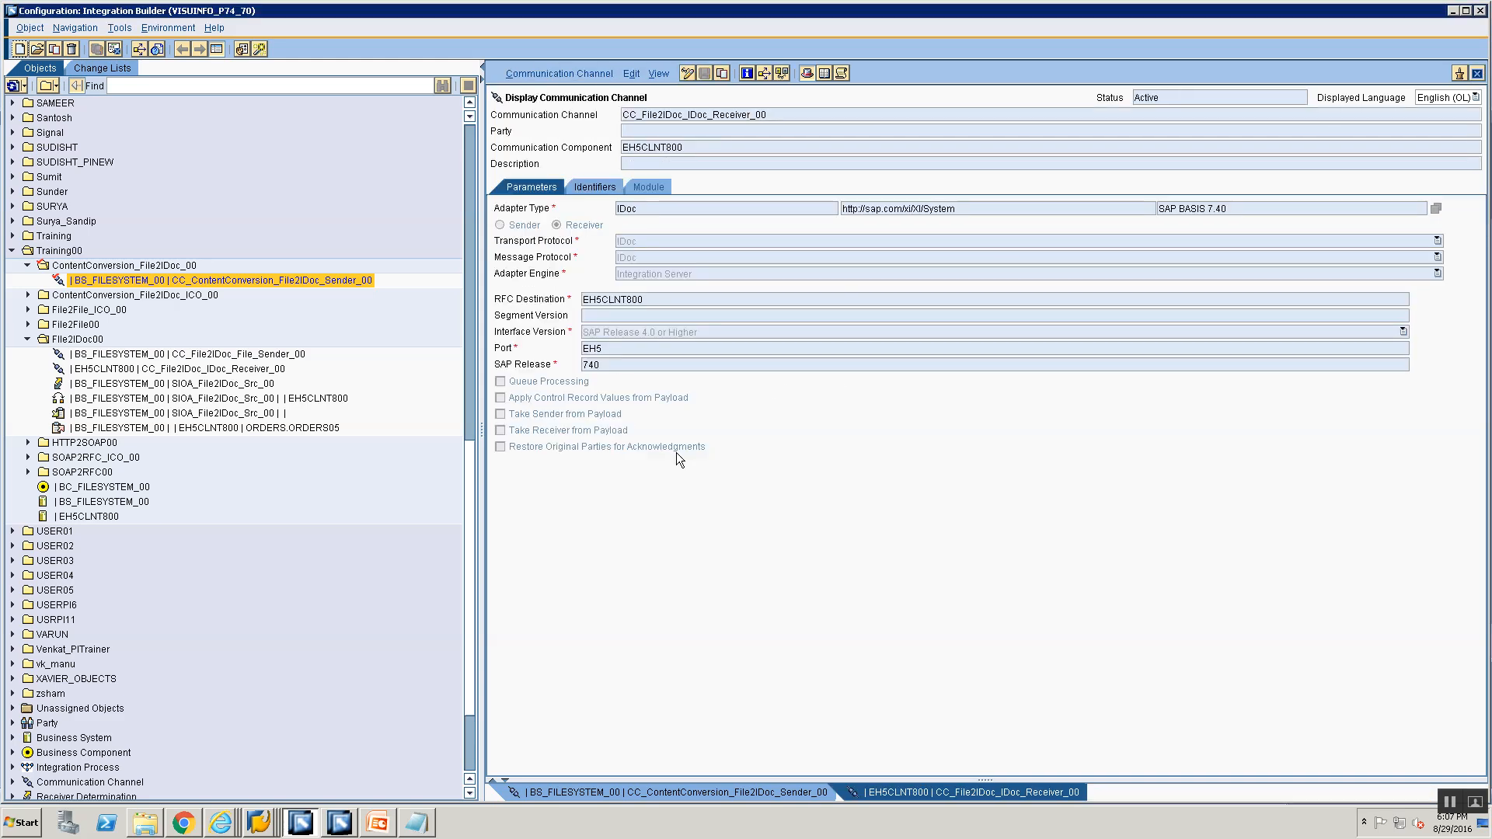
# Create a sender agreement for BS_FILESYSTEM_00 with interface SIOA_ContentConversion_File2IDOc_Src_00 in the ContentConversion_File2IDoc_00 folder.
pyautogui.click(247, 276)
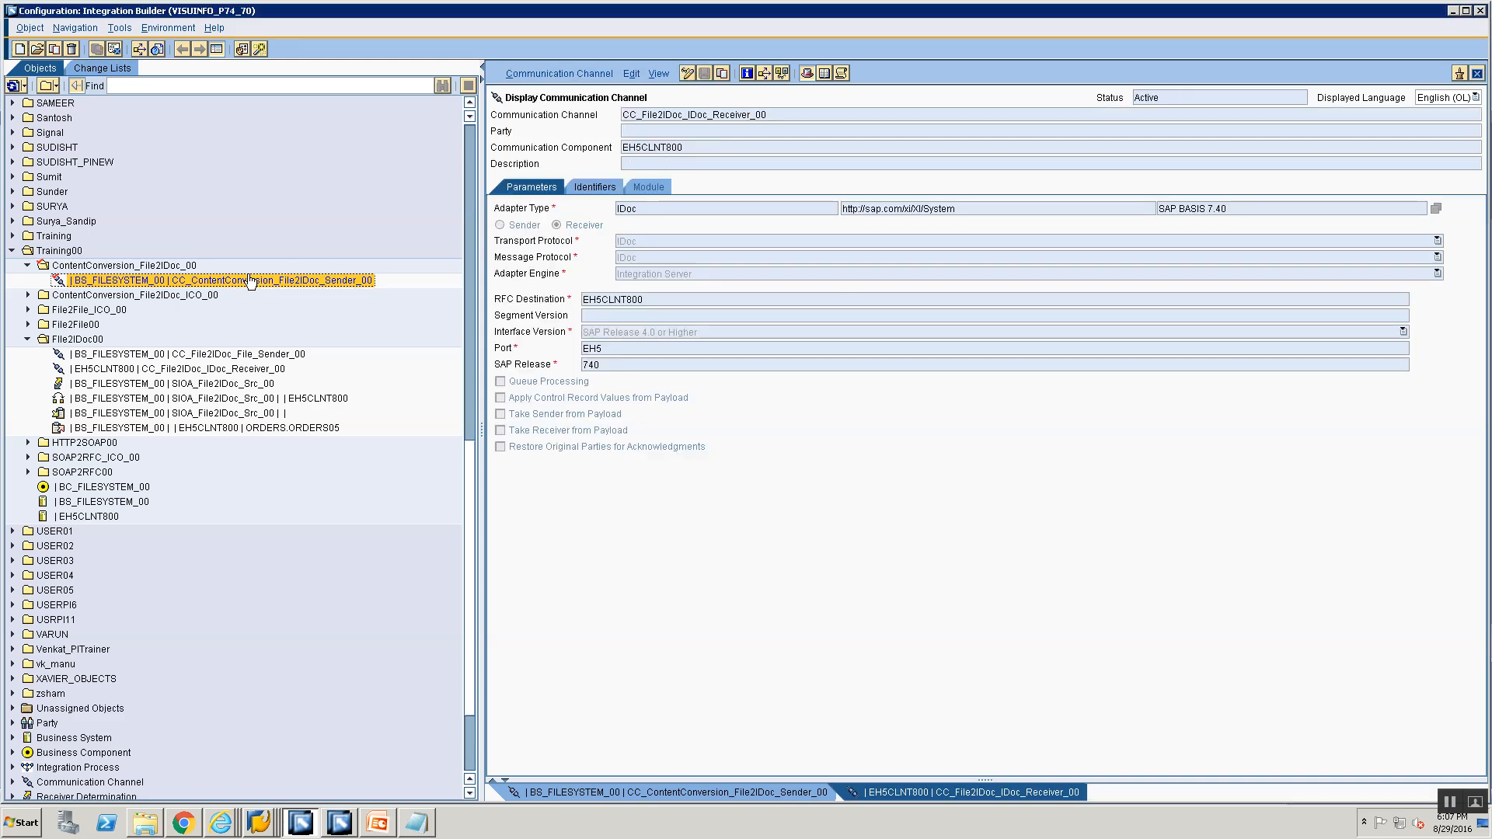
pyautogui.rightClick(250, 281)
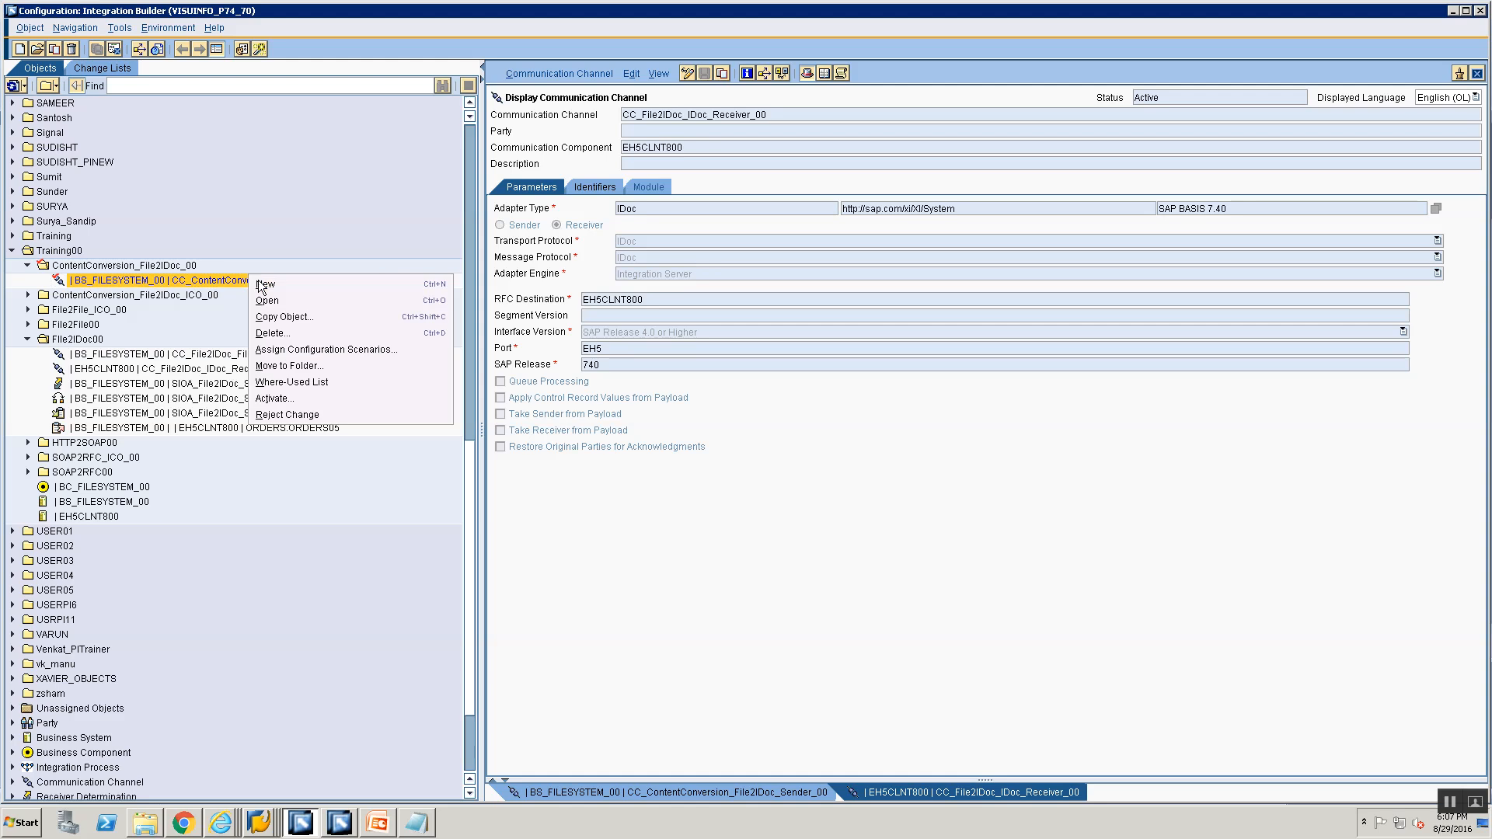
pyautogui.click(260, 285)
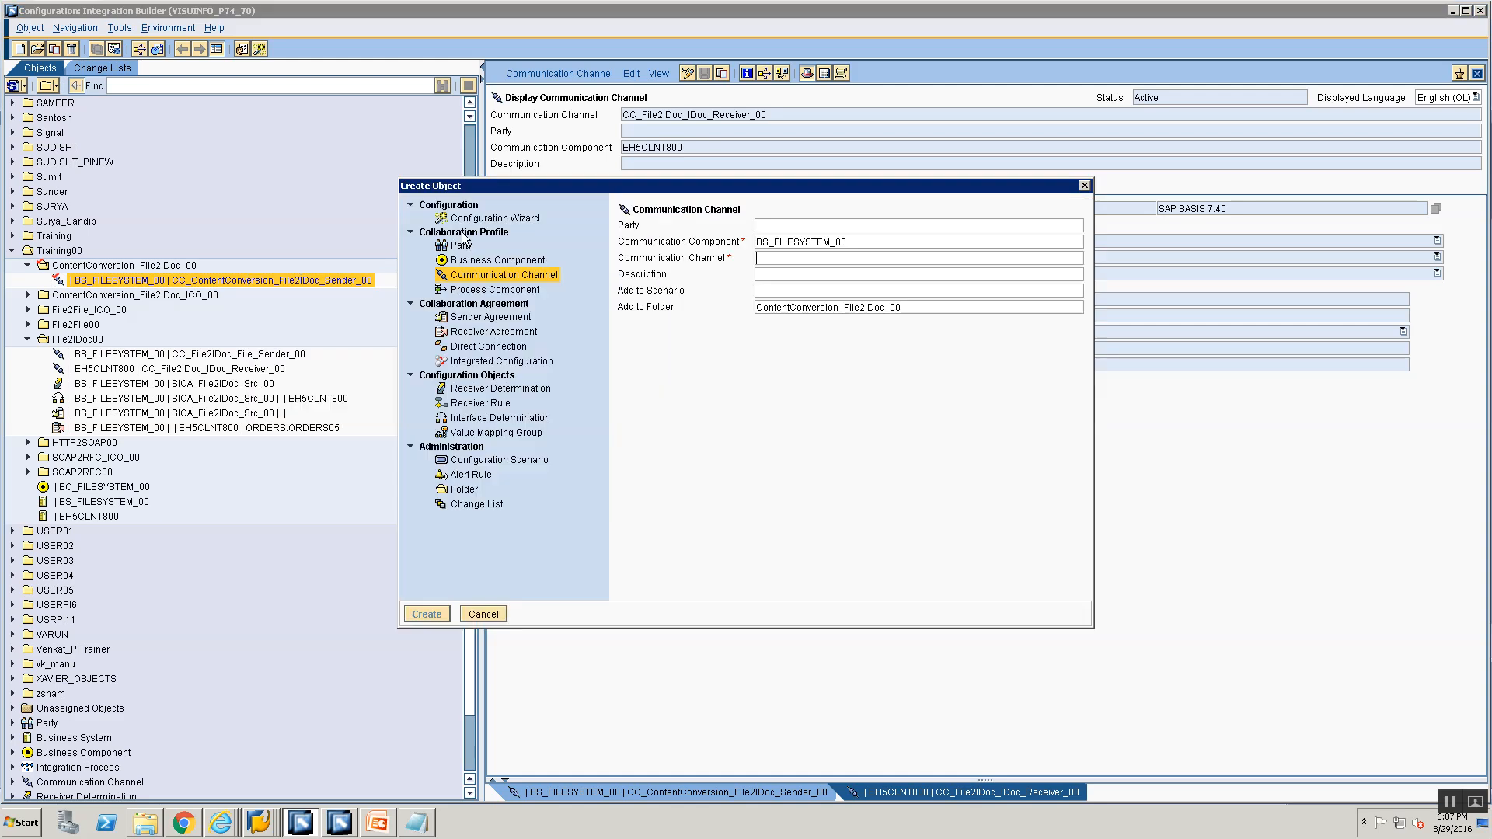
pyautogui.click(485, 317)
pyautogui.click(831, 280)
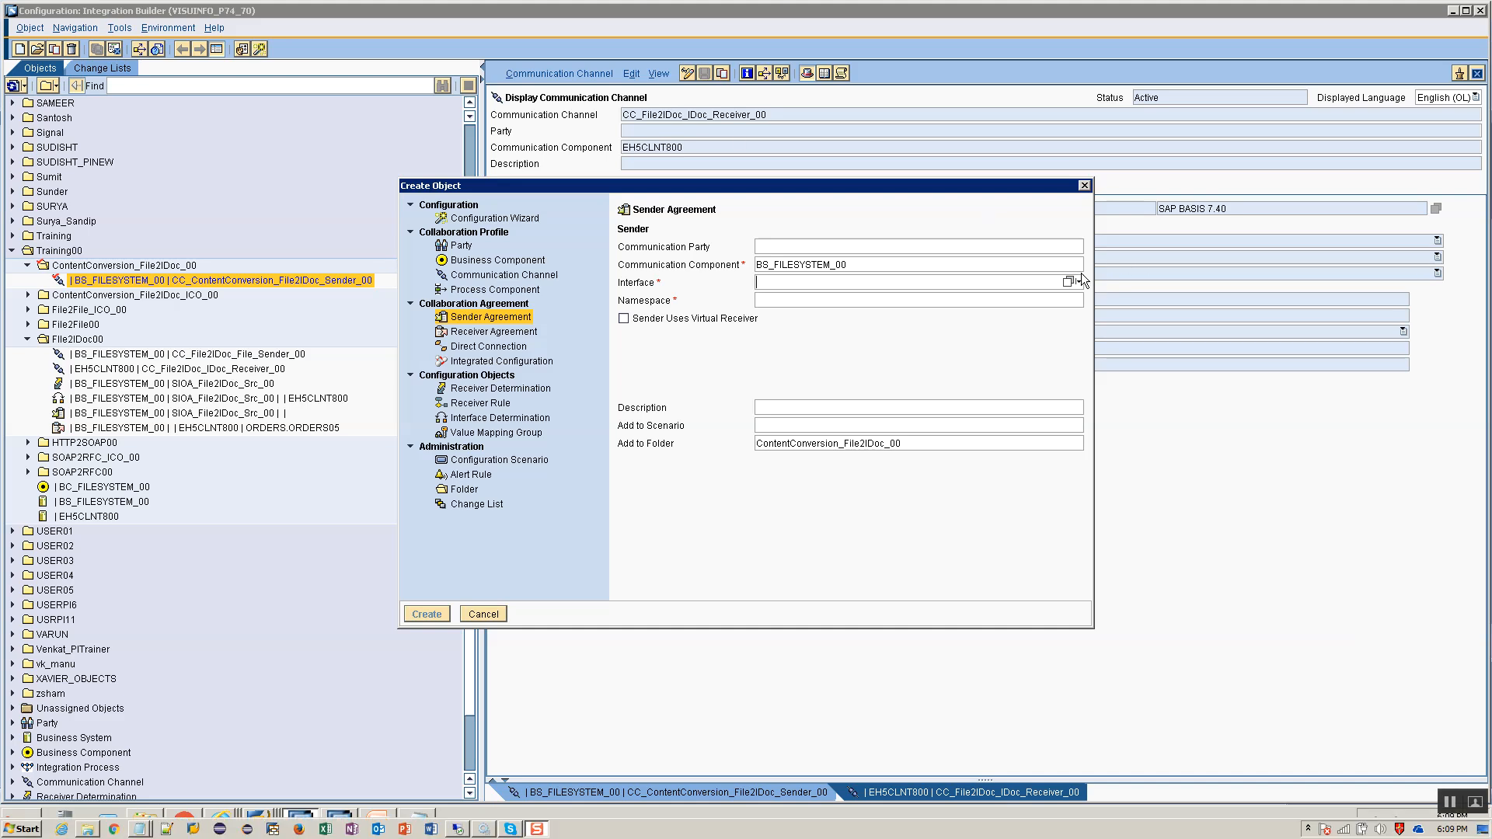
pyautogui.click(1067, 282)
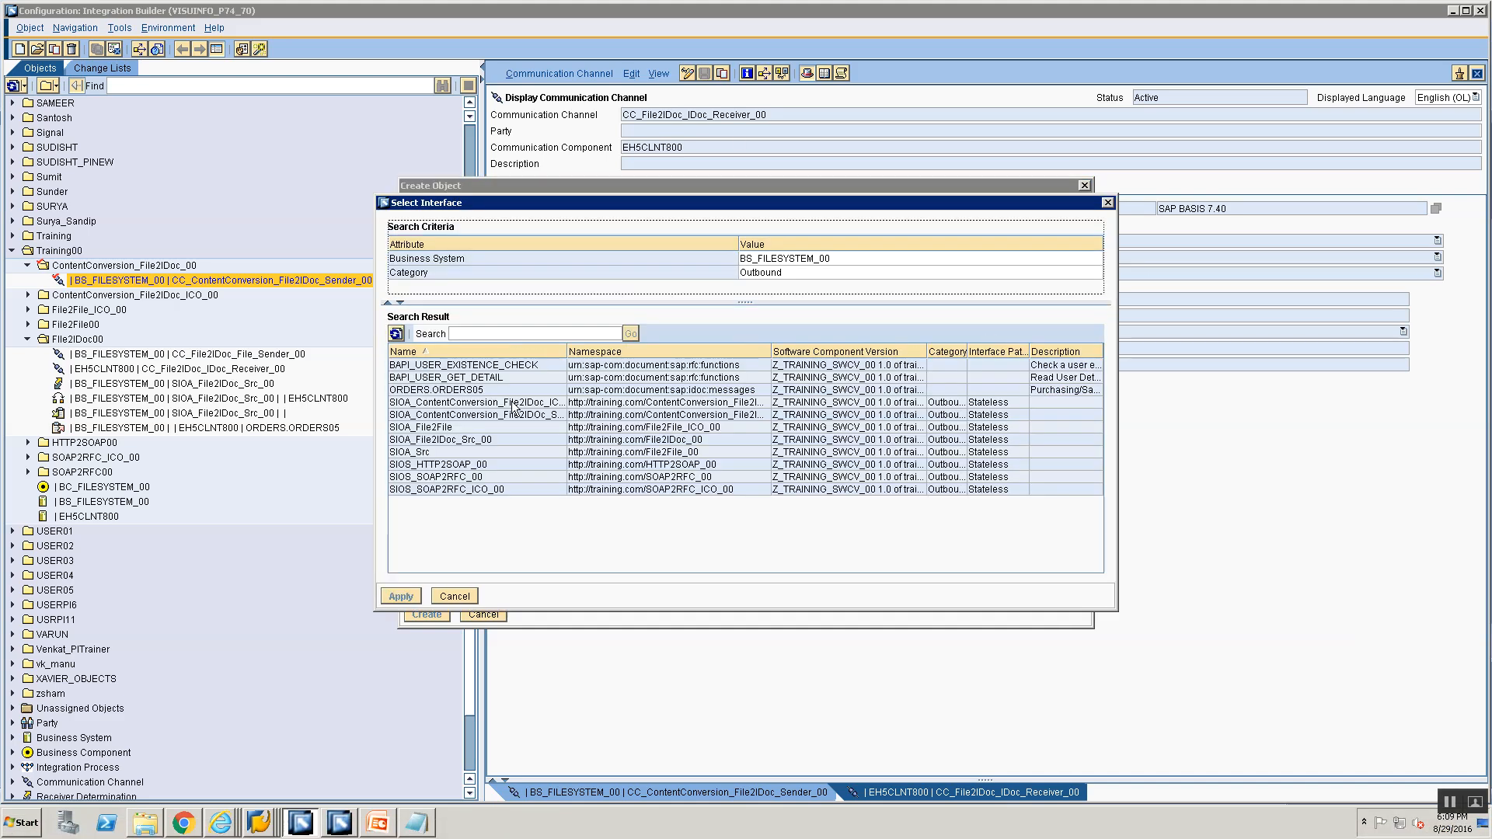
pyautogui.click(505, 414)
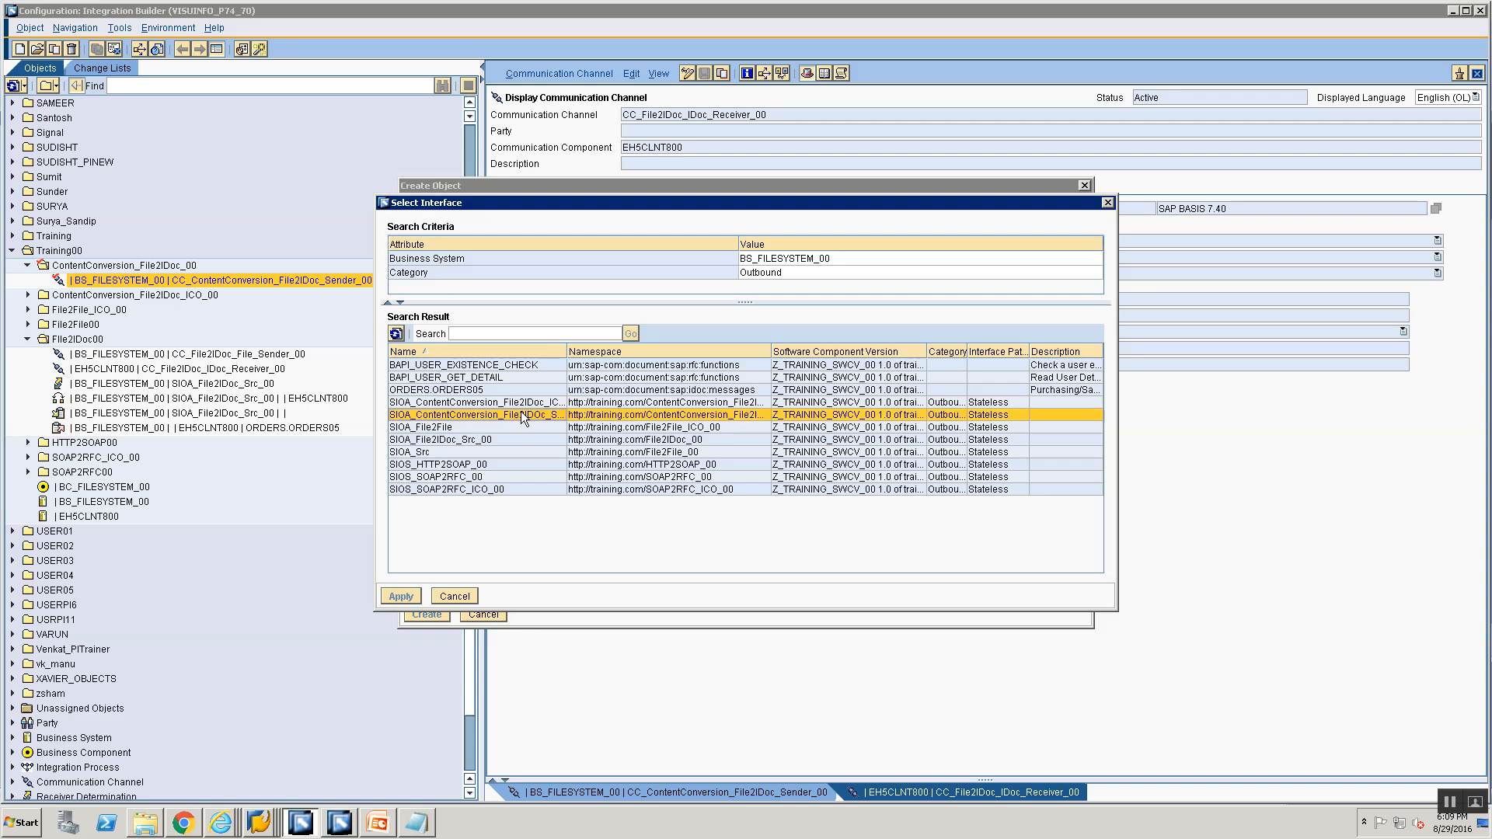
pyautogui.moveTo(566, 351); pyautogui.dragTo(607, 351)
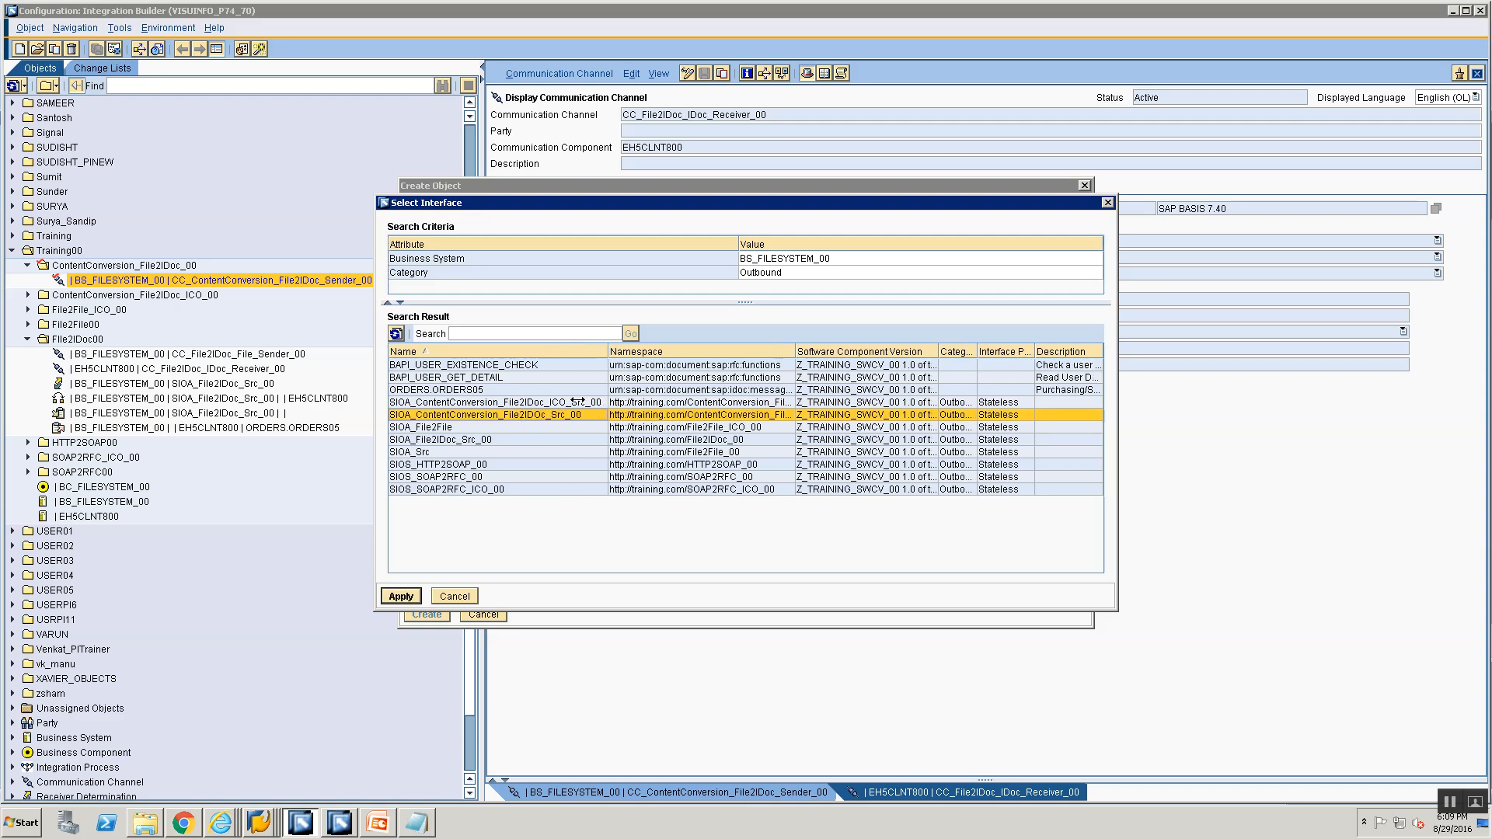
pyautogui.click(408, 594)
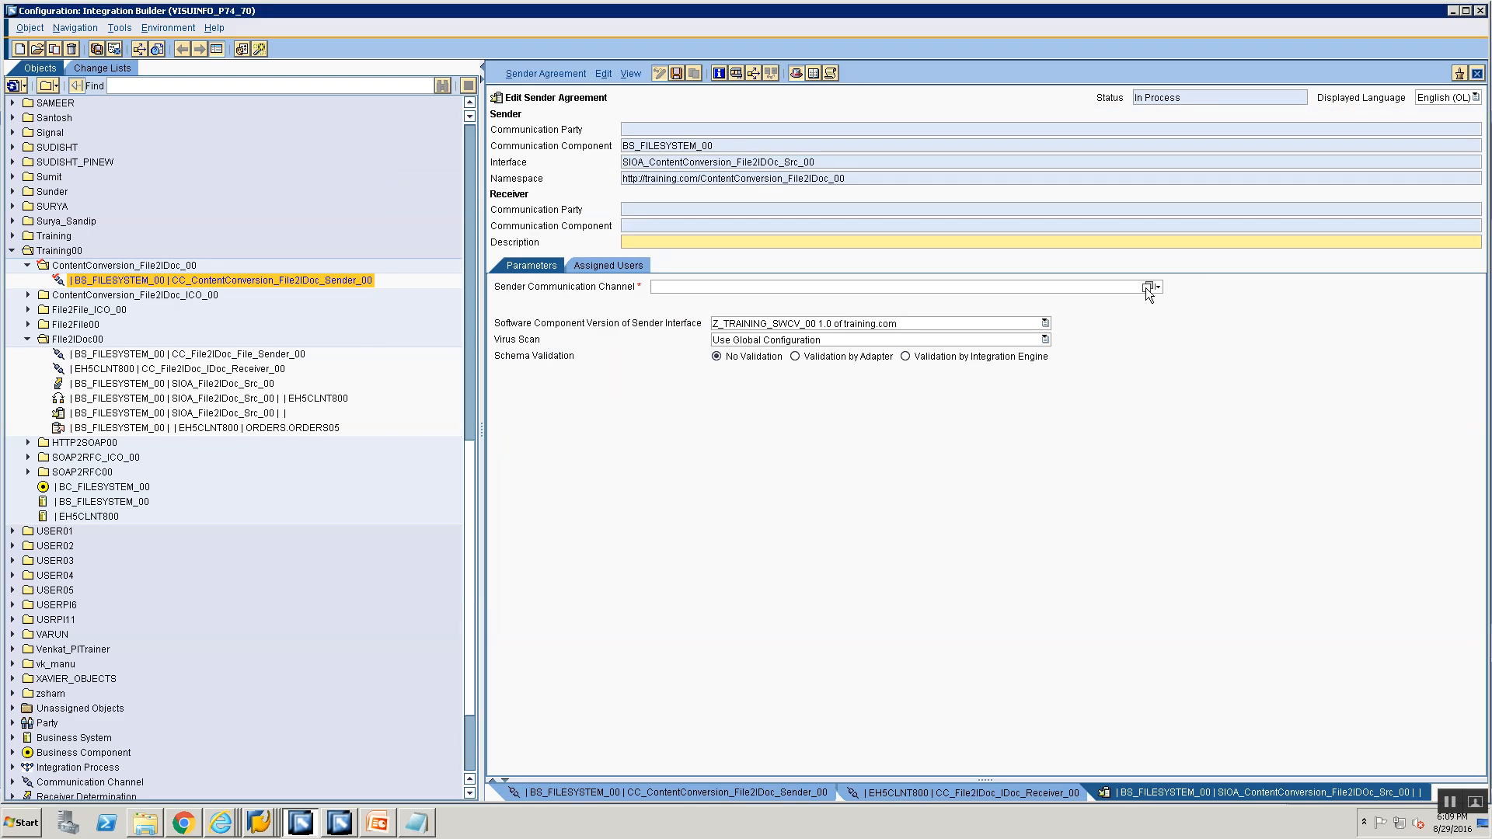
# Assign CC_ContentConversion_File2IDoc_Sender_00 as the sender agreement's communication channel and save the agreement.
pyautogui.click(1147, 287)
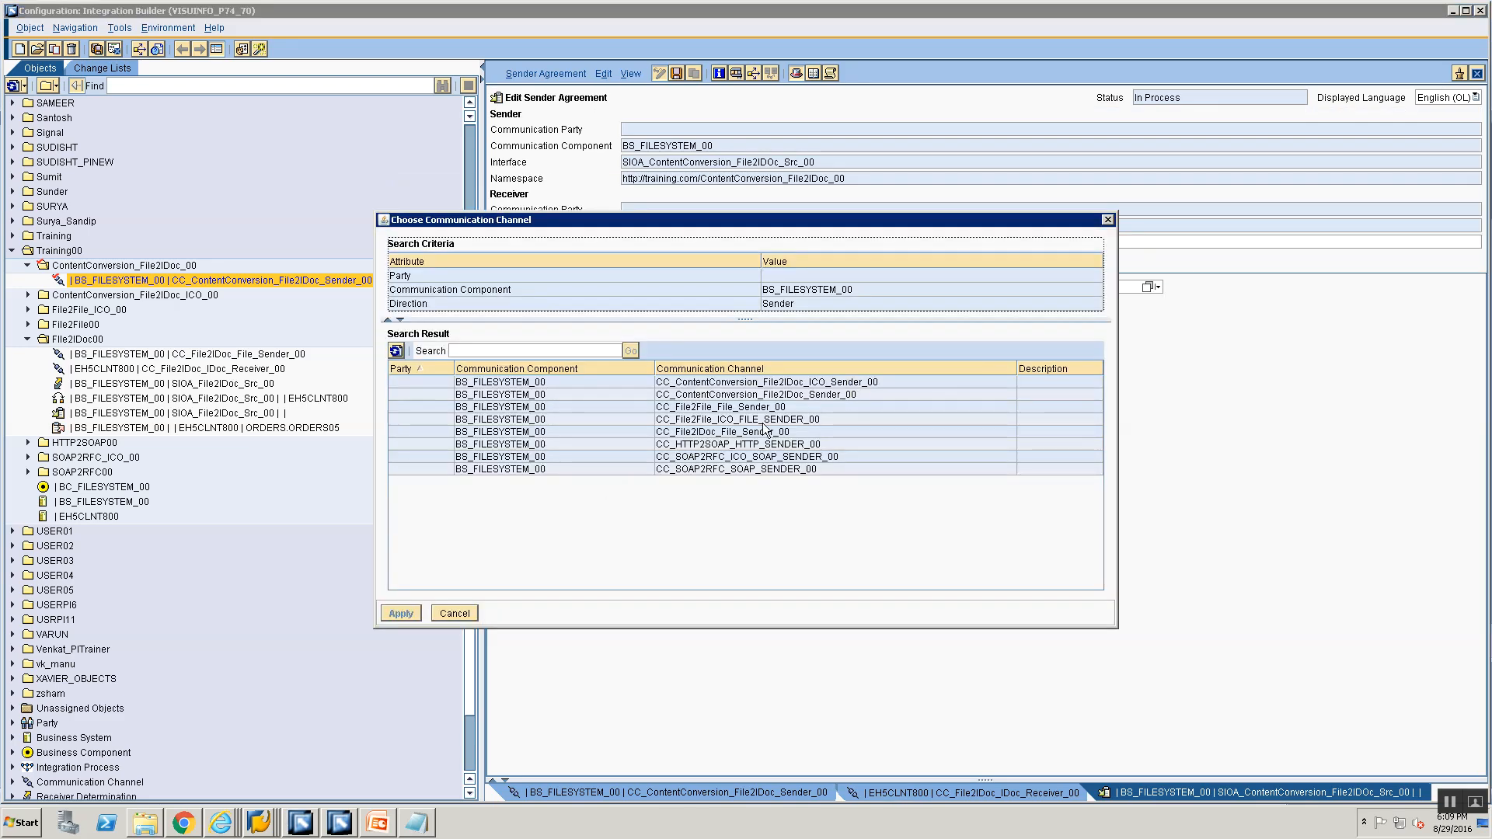
pyautogui.click(776, 395)
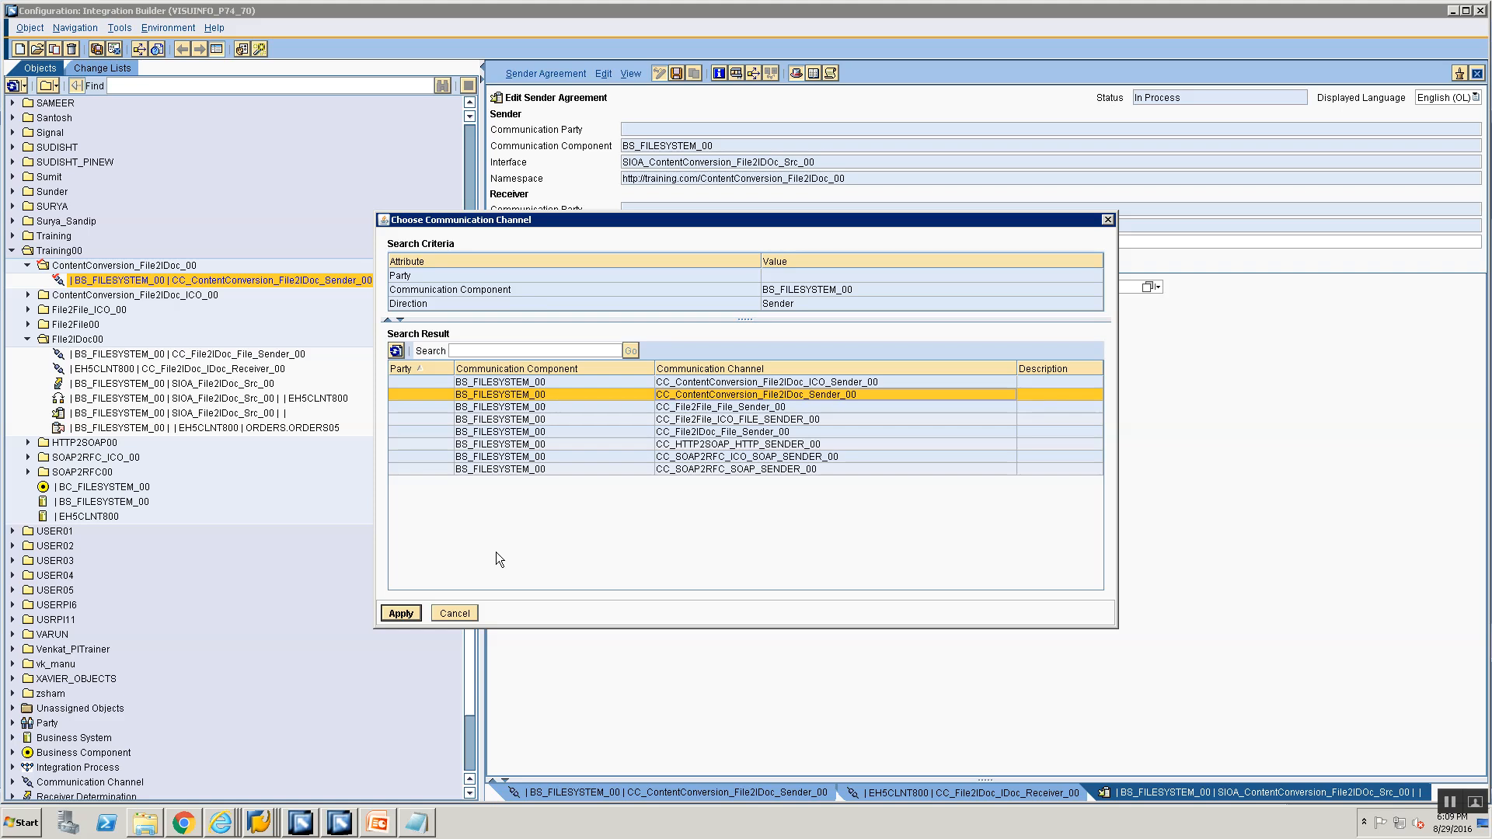
pyautogui.click(410, 615)
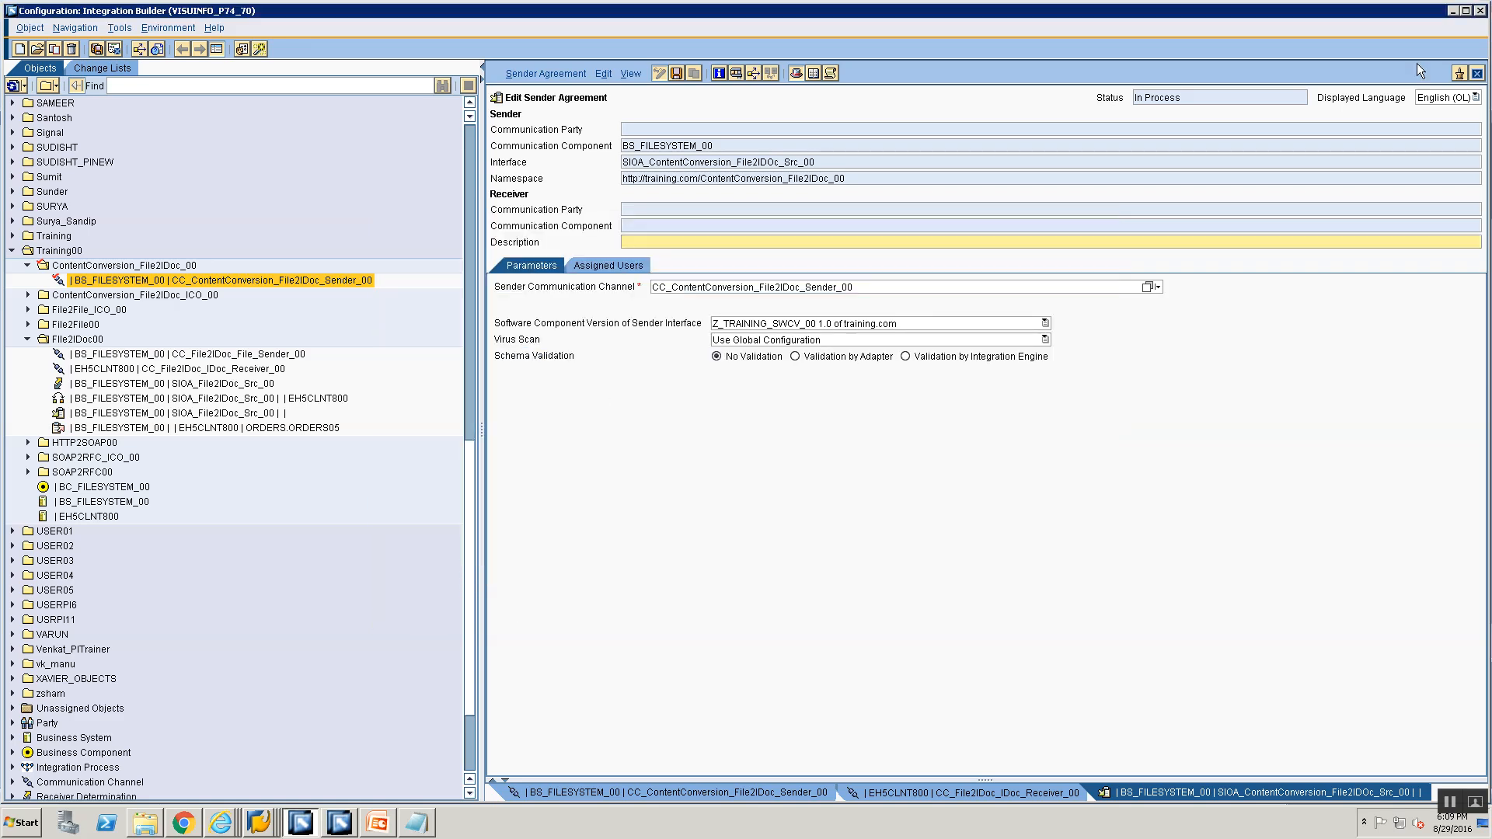
pyautogui.click(675, 73)
# Create a receiver determination for BS_FILESYSTEM_00 and SIOA_ContentConversion_File2IDOc_Src_00, based on the new sender agreement.
pyautogui.click(210, 295)
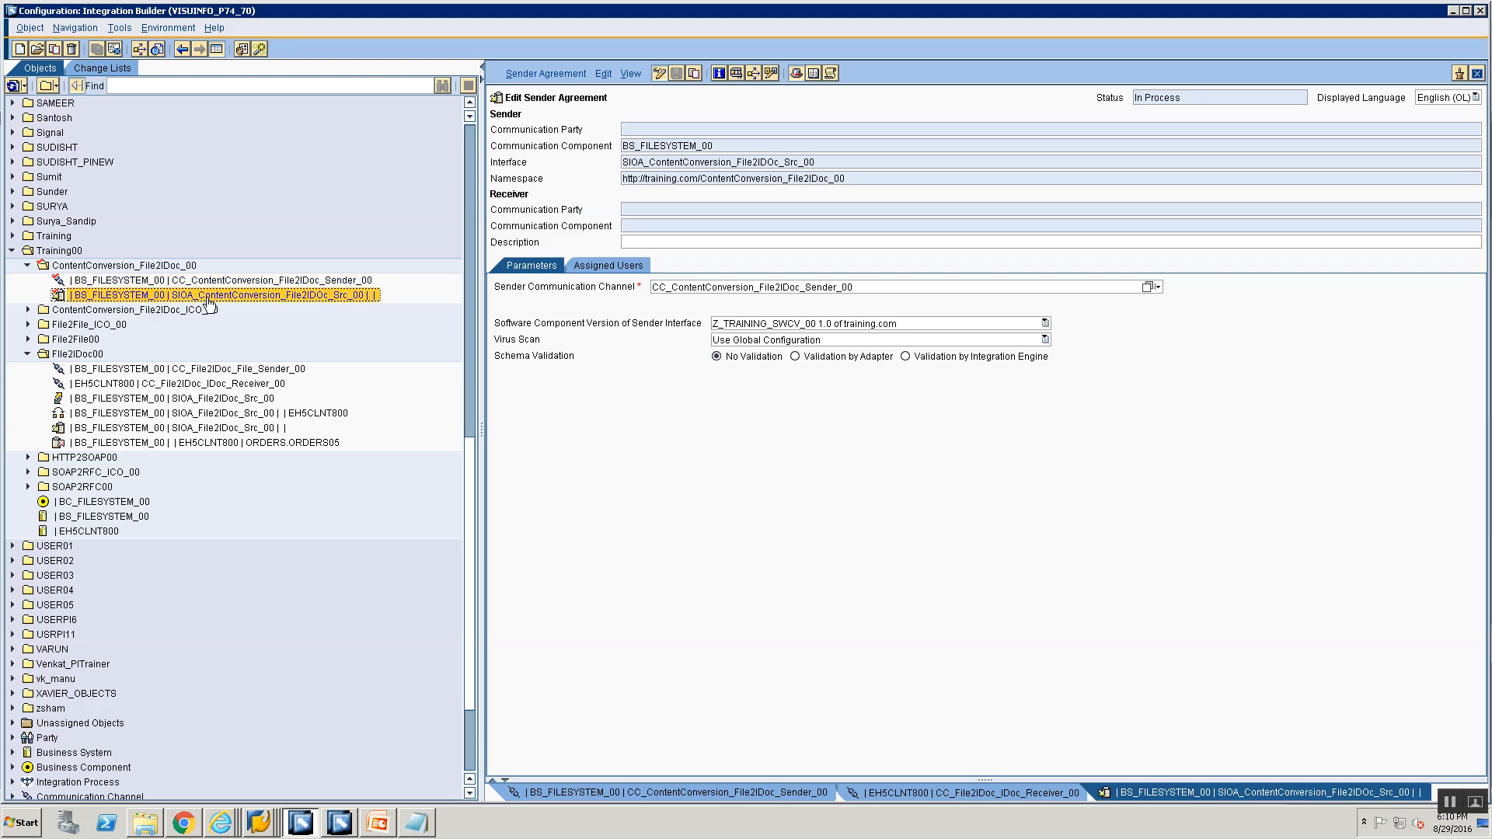
pyautogui.rightClick(208, 297)
pyautogui.click(220, 307)
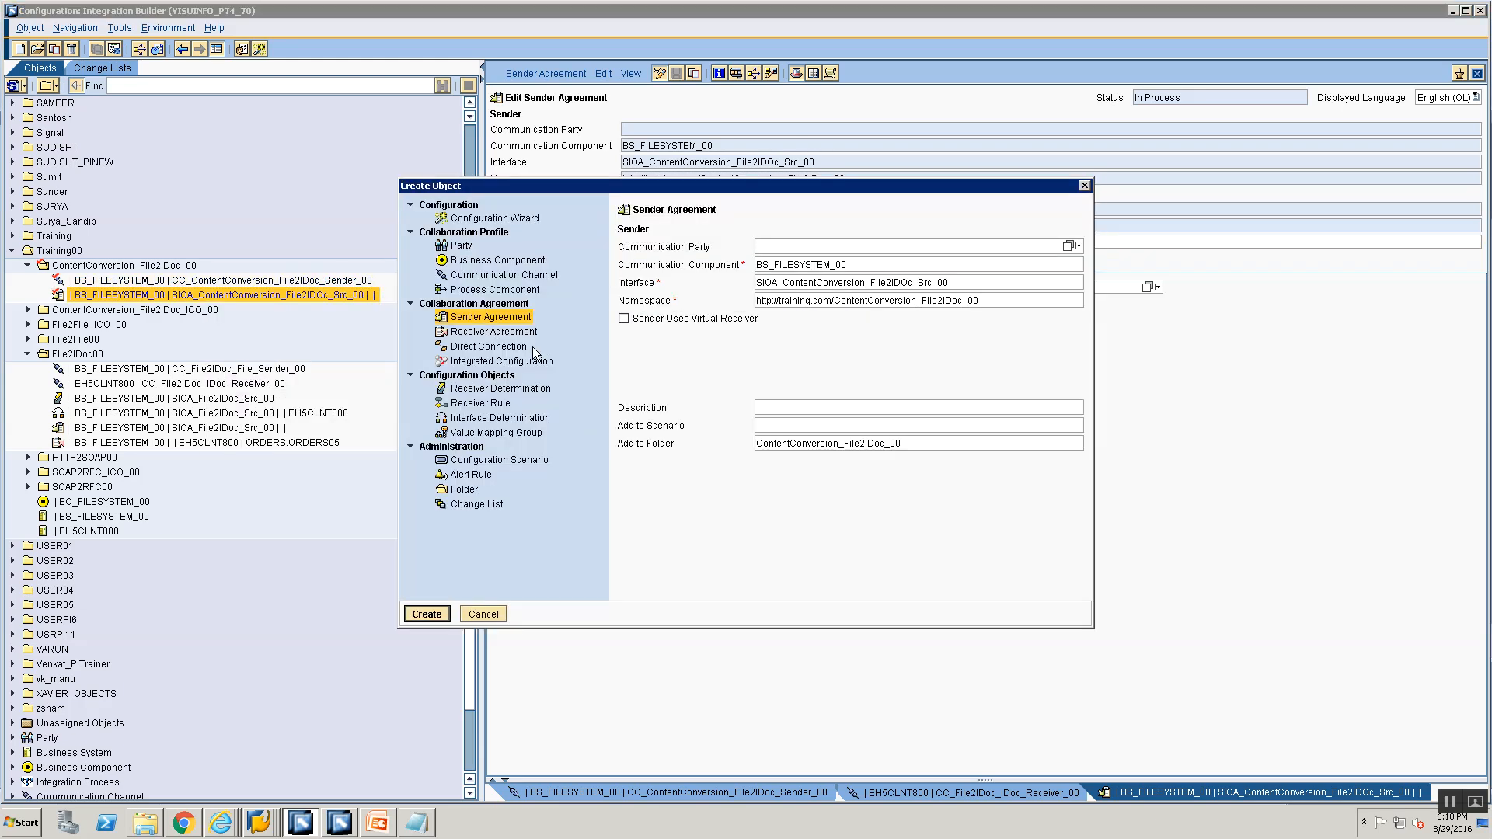
pyautogui.click(499, 388)
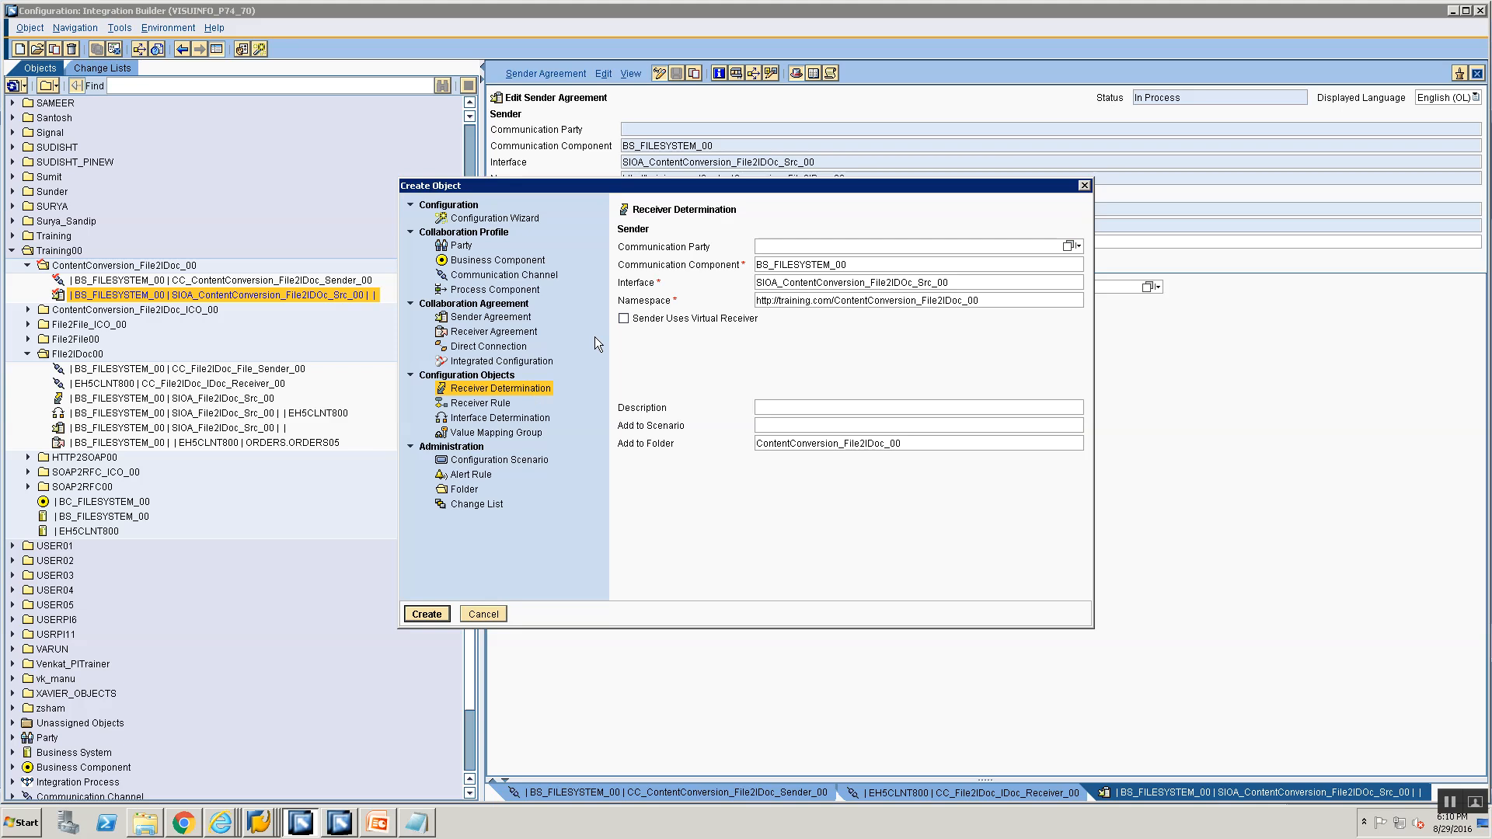
pyautogui.click(938, 283)
pyautogui.moveTo(939, 284); pyautogui.dragTo(755, 283)
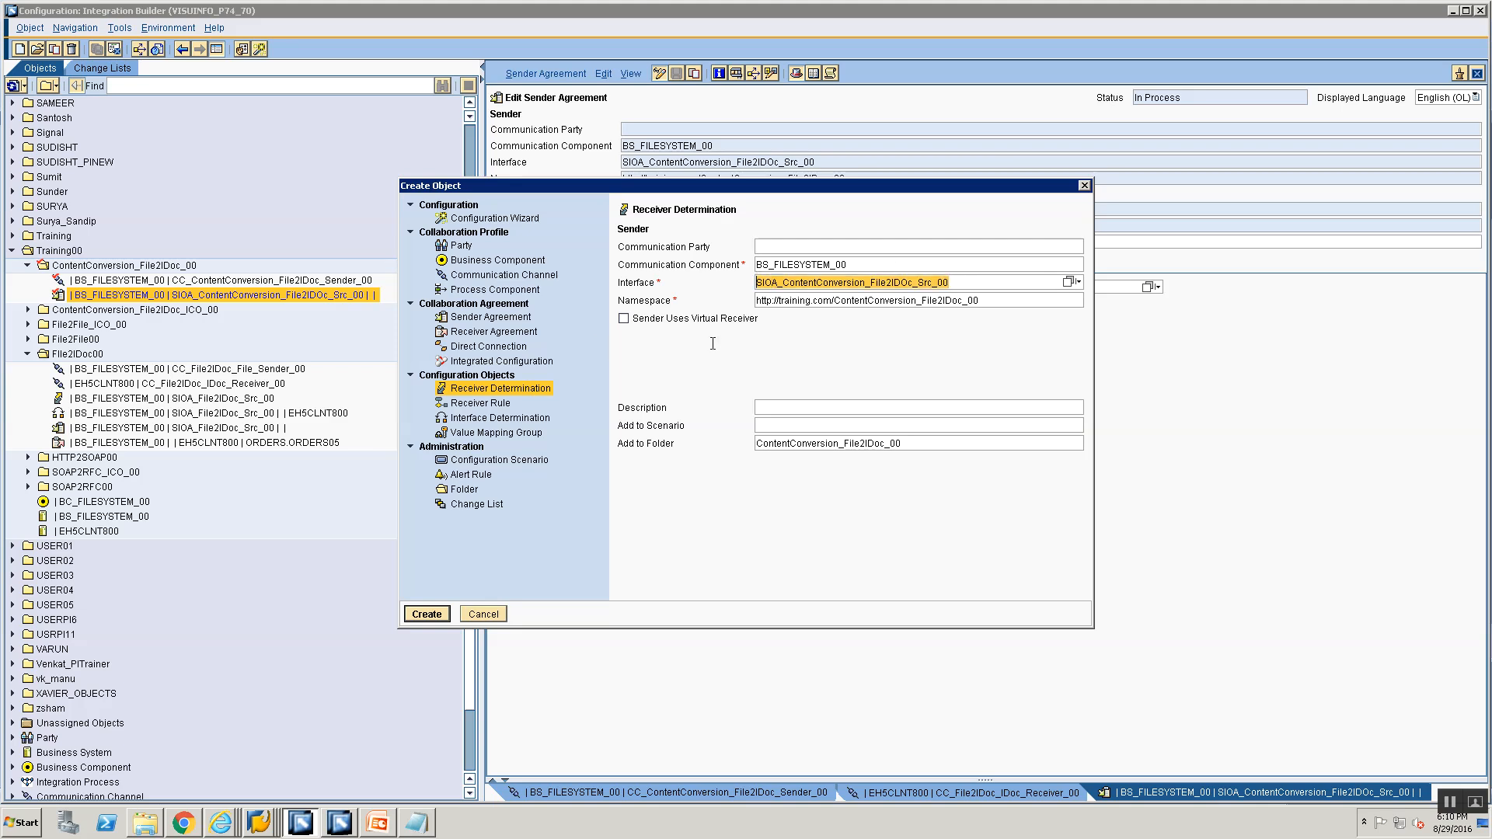
pyautogui.click(415, 617)
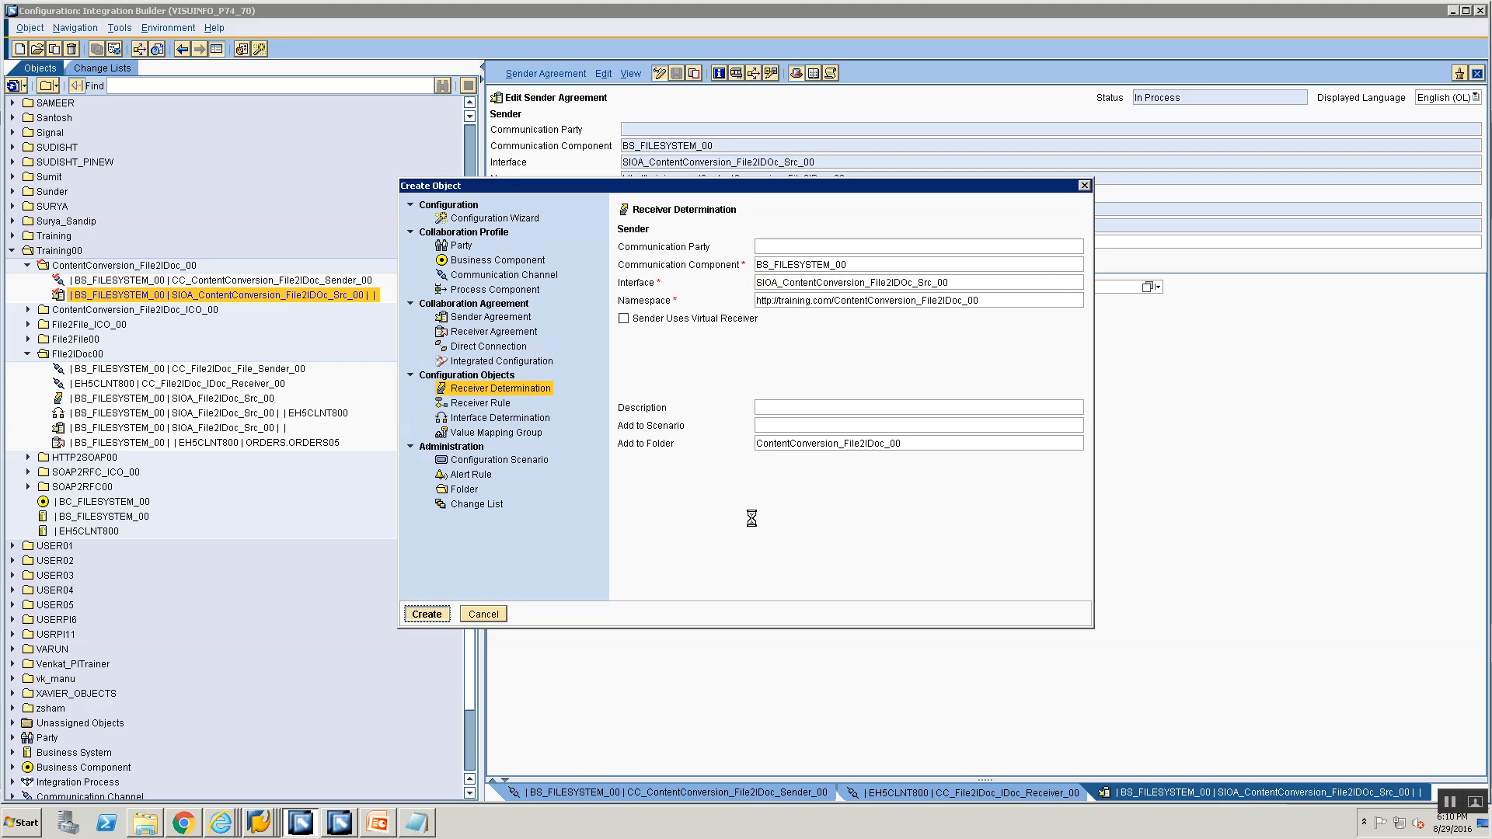
# Set EH5CLNT800 as the configured receiver's communication component and save the receiver determination.
pyautogui.click(1289, 375)
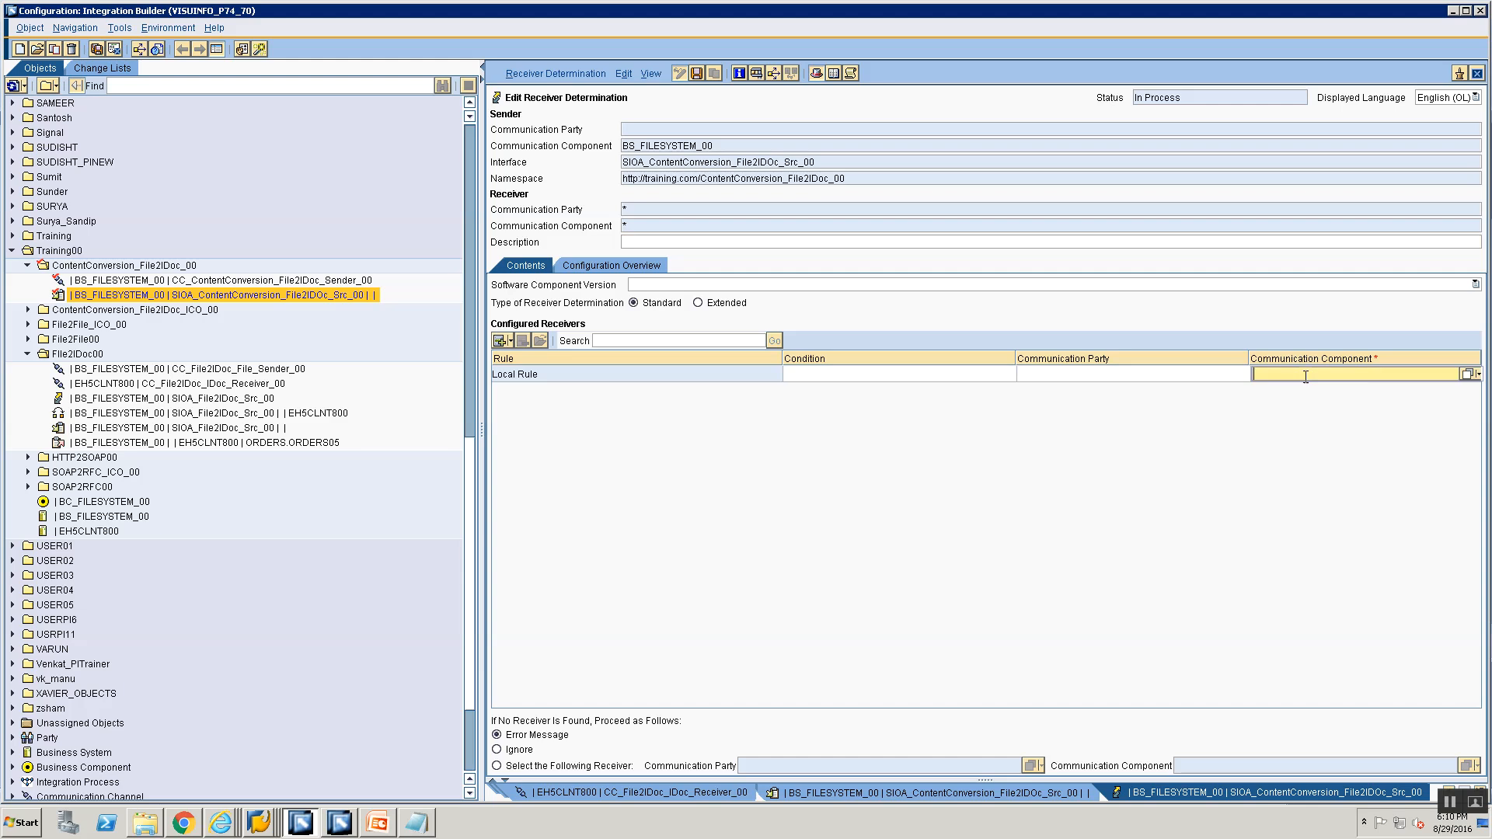
pyautogui.write('EH5CLNT800')
pyautogui.hotkey('ctrl', 's')
# Create a specific interface determination for the EH5CLNT800 connection from the receiver determination's configuration overview.
pyautogui.click(622, 272)
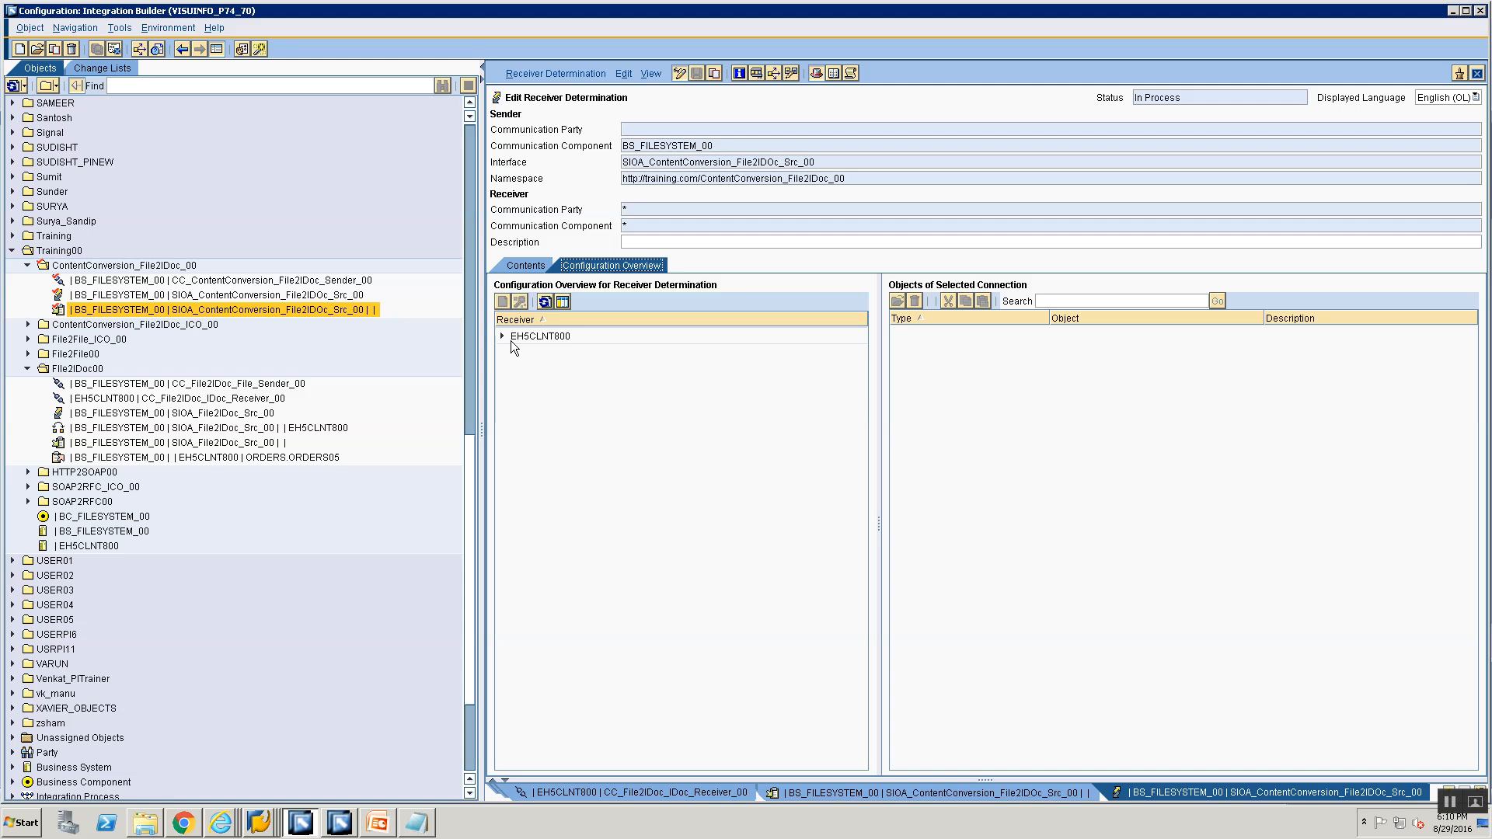
pyautogui.click(502, 337)
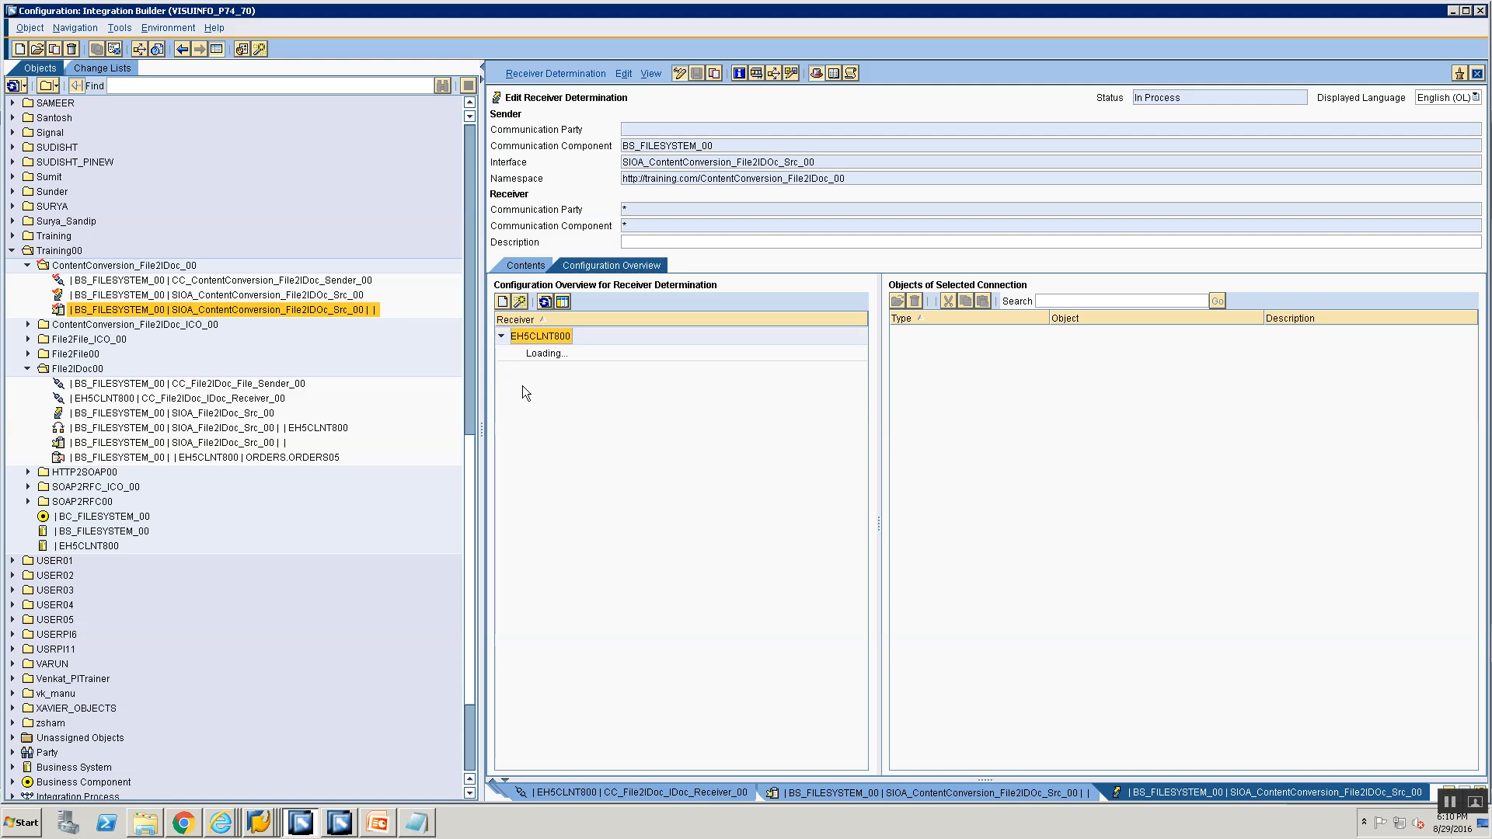
pyautogui.click(547, 351)
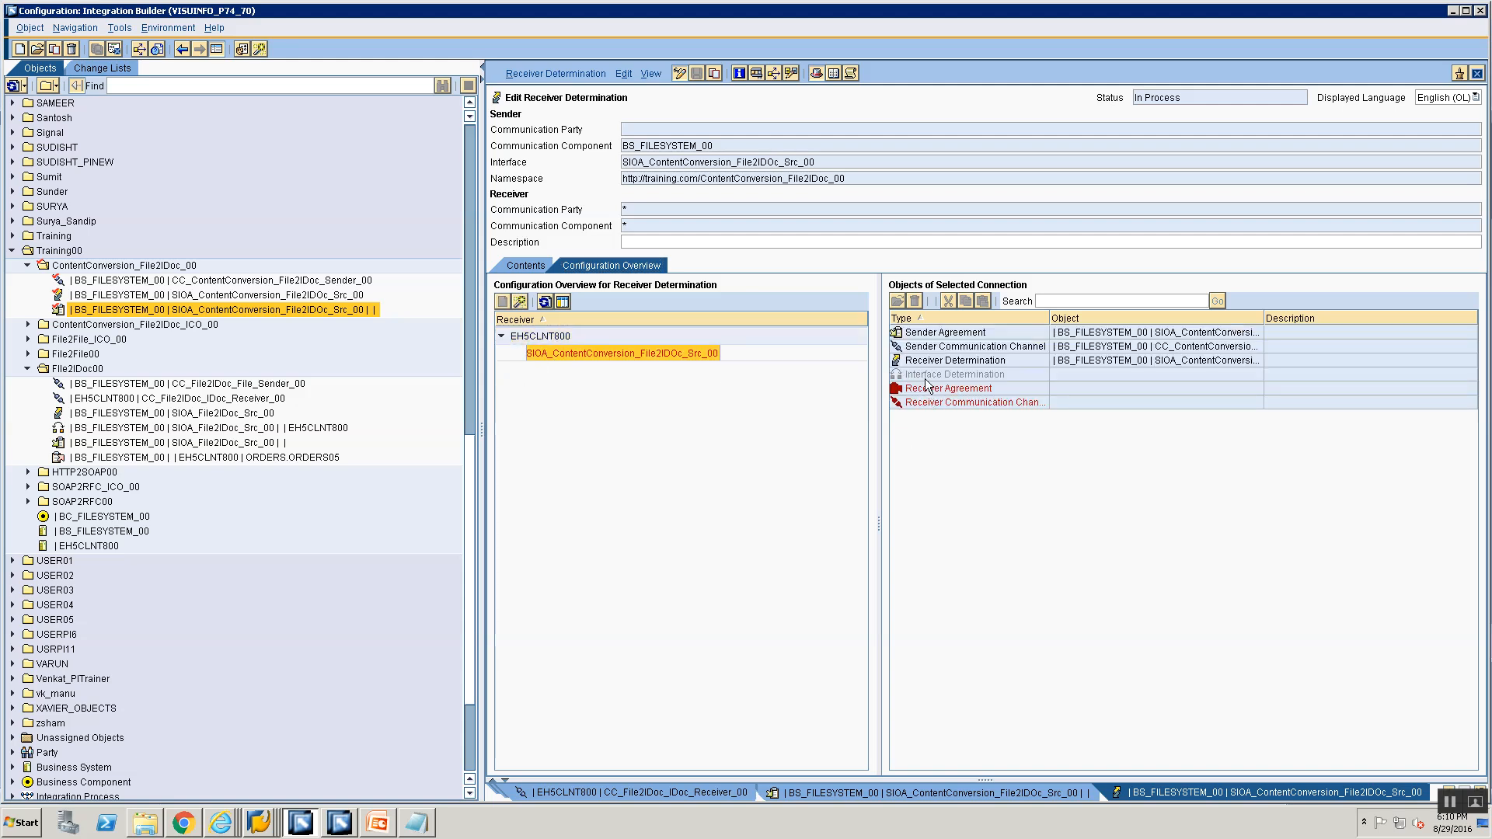
pyautogui.click(925, 376)
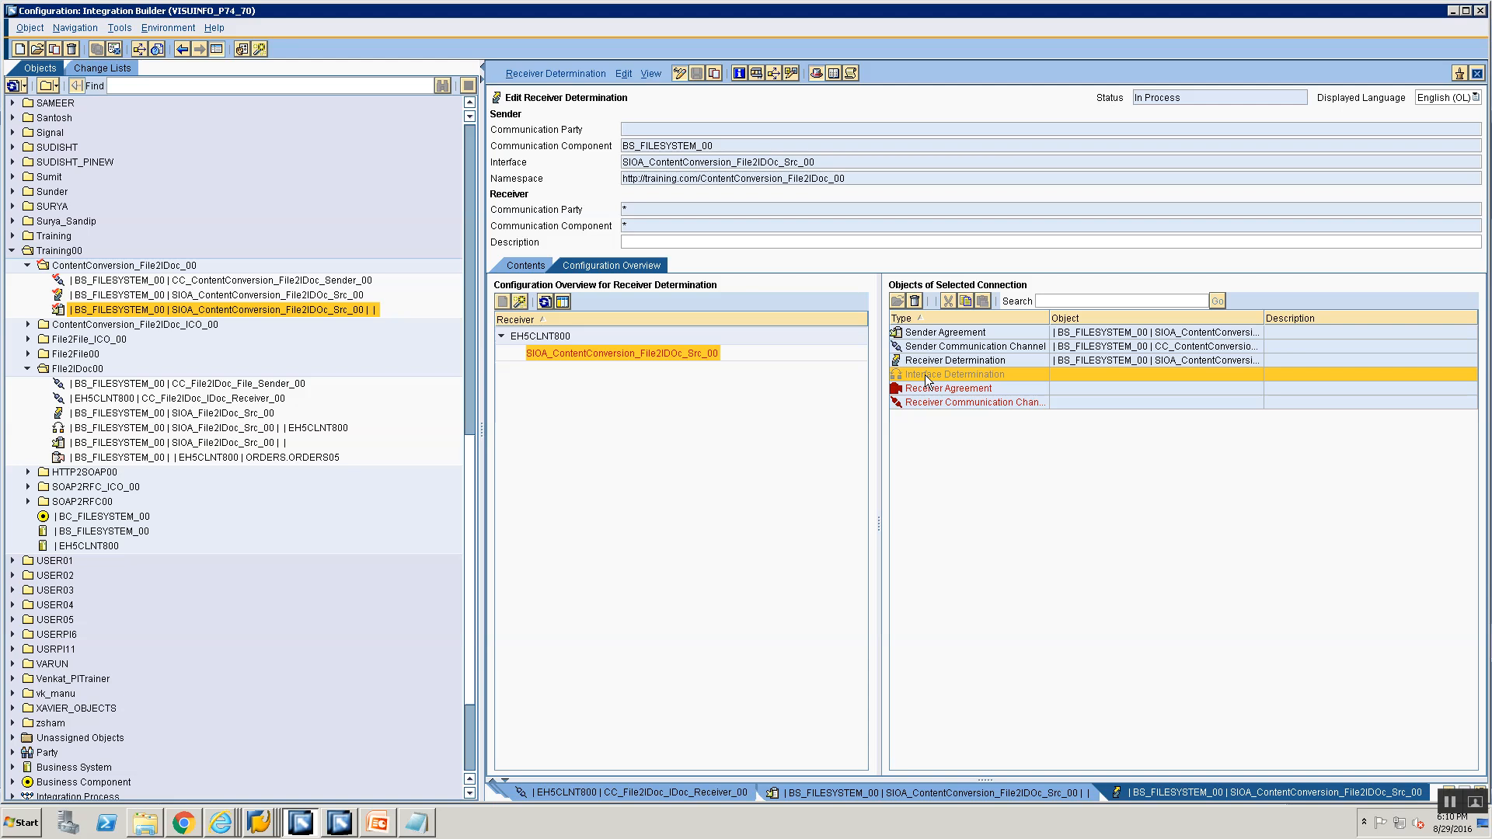
pyautogui.rightClick(925, 374)
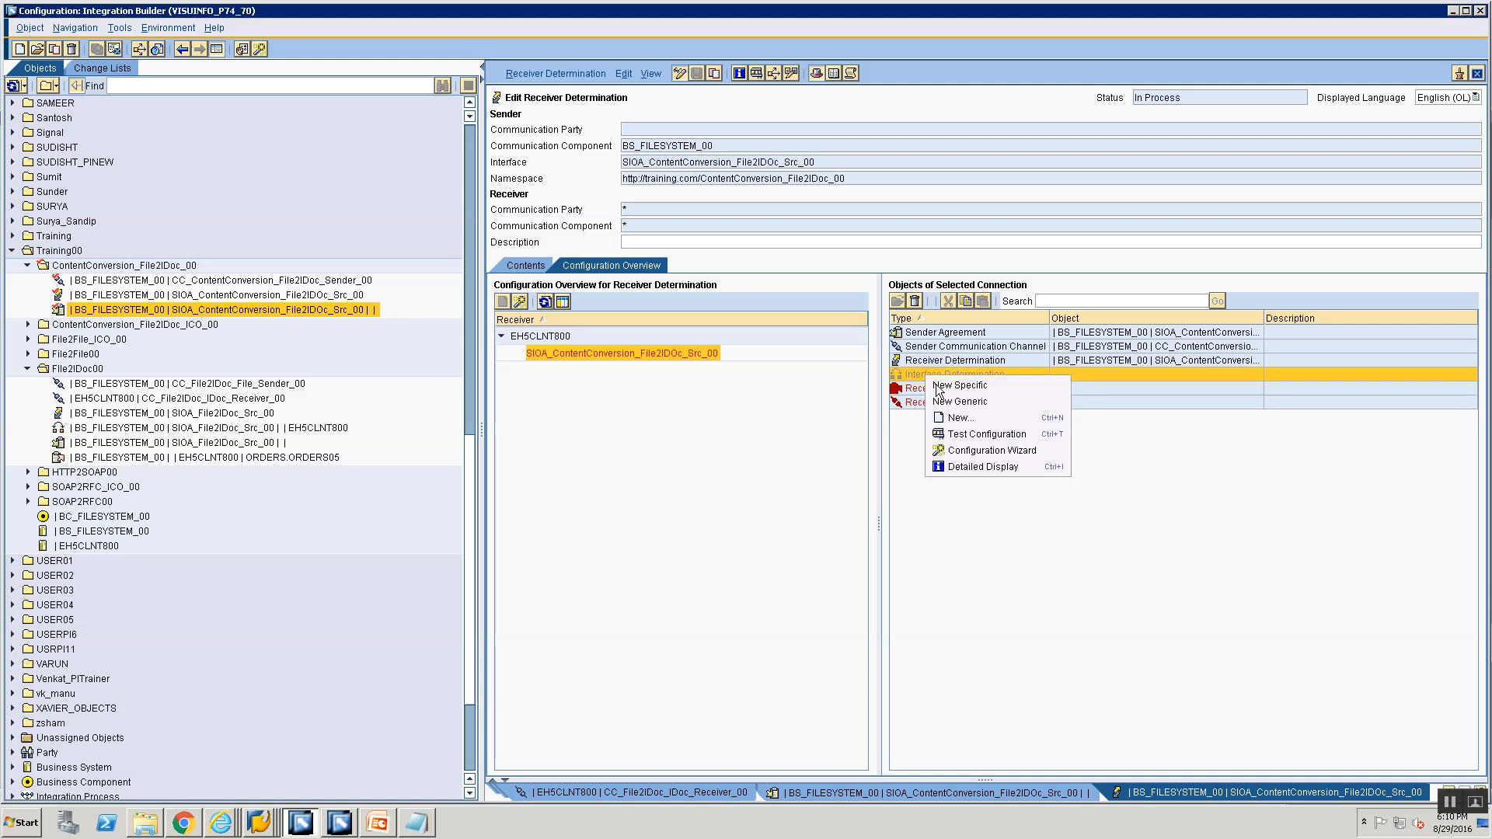
pyautogui.click(941, 385)
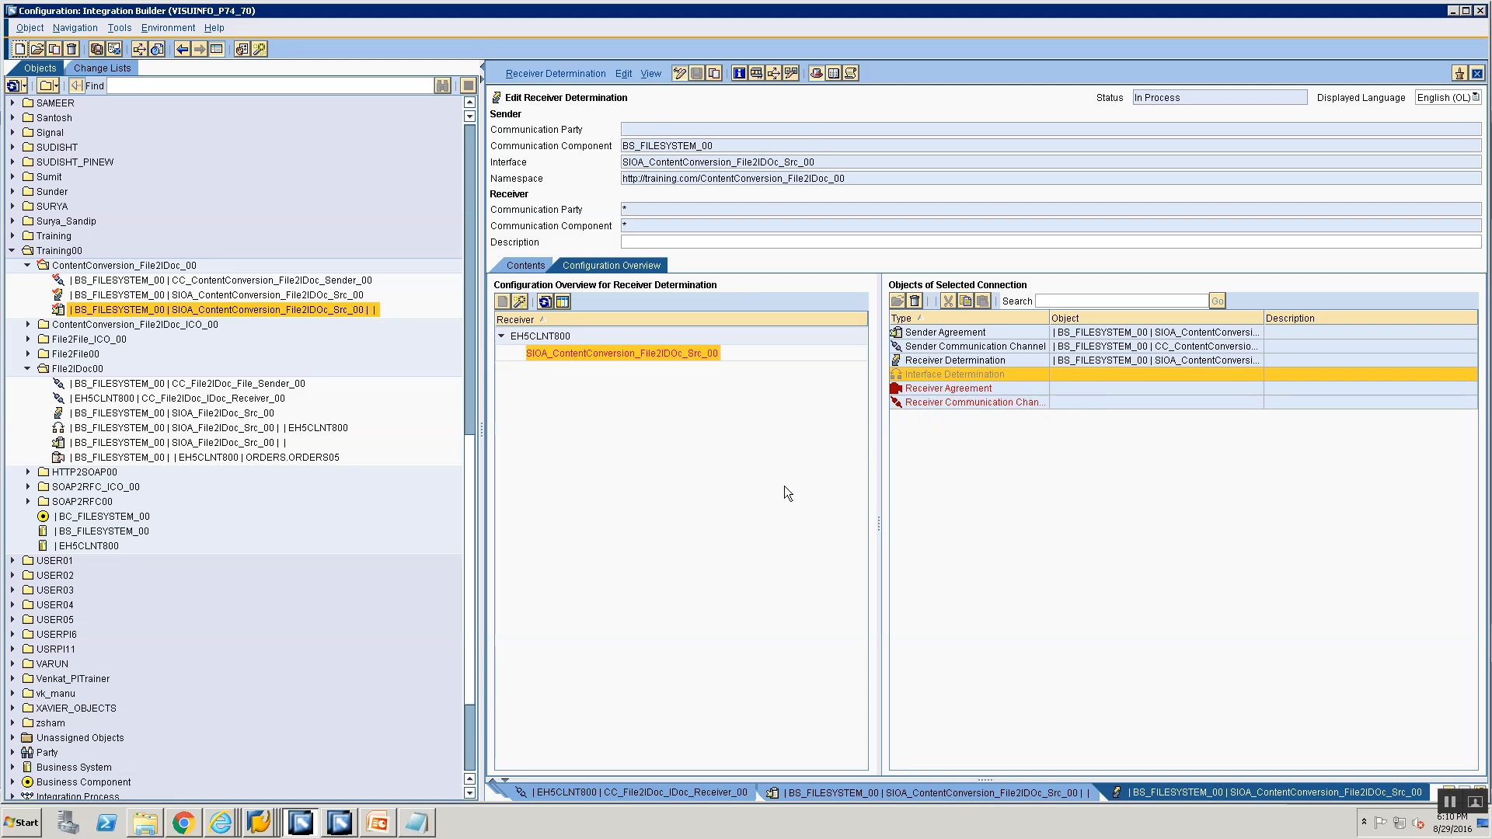
# Assign the operation mapping OM_ContentConversion_File2IDoc_00 to the receiver interface and save the interface determination.
pyautogui.click(808, 359)
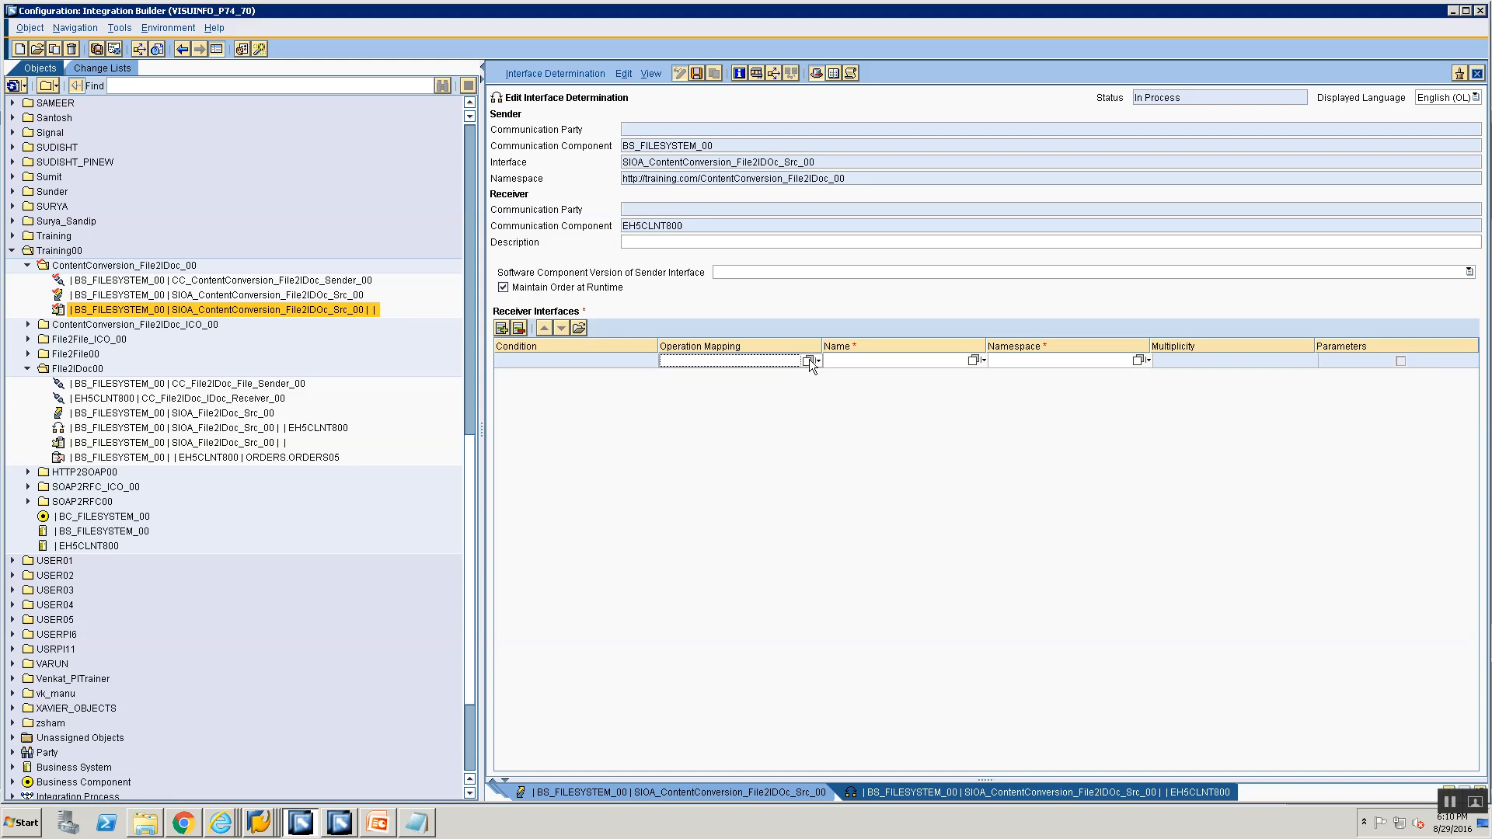
pyautogui.click(436, 365)
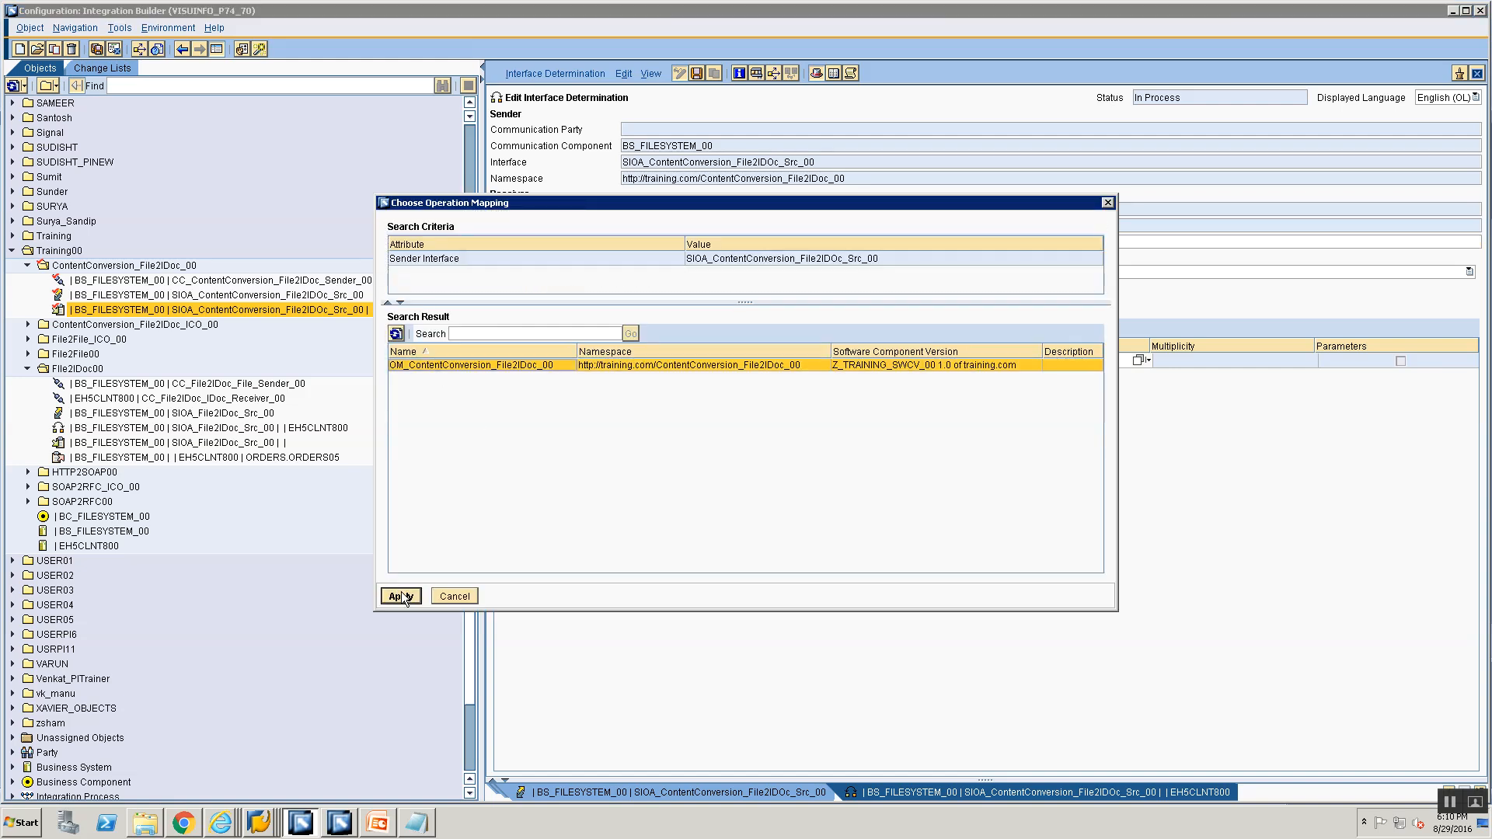
pyautogui.click(400, 596)
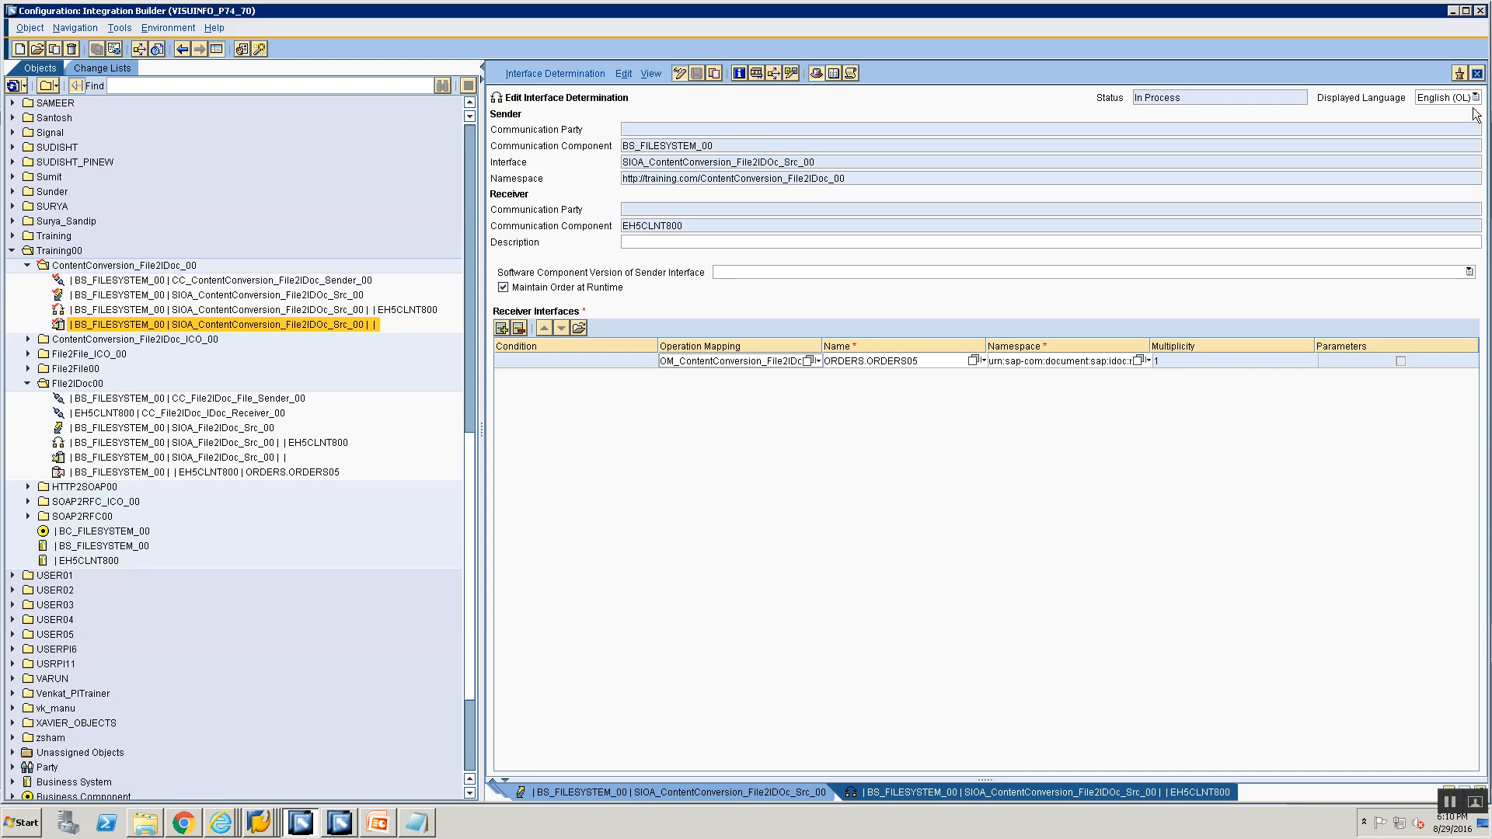
# Refresh the receiver determination's configuration overview, select ORDERS.ORDERS05 under EH5CLNT800 and open its existing receiver agreement for review.
pyautogui.click(1476, 73)
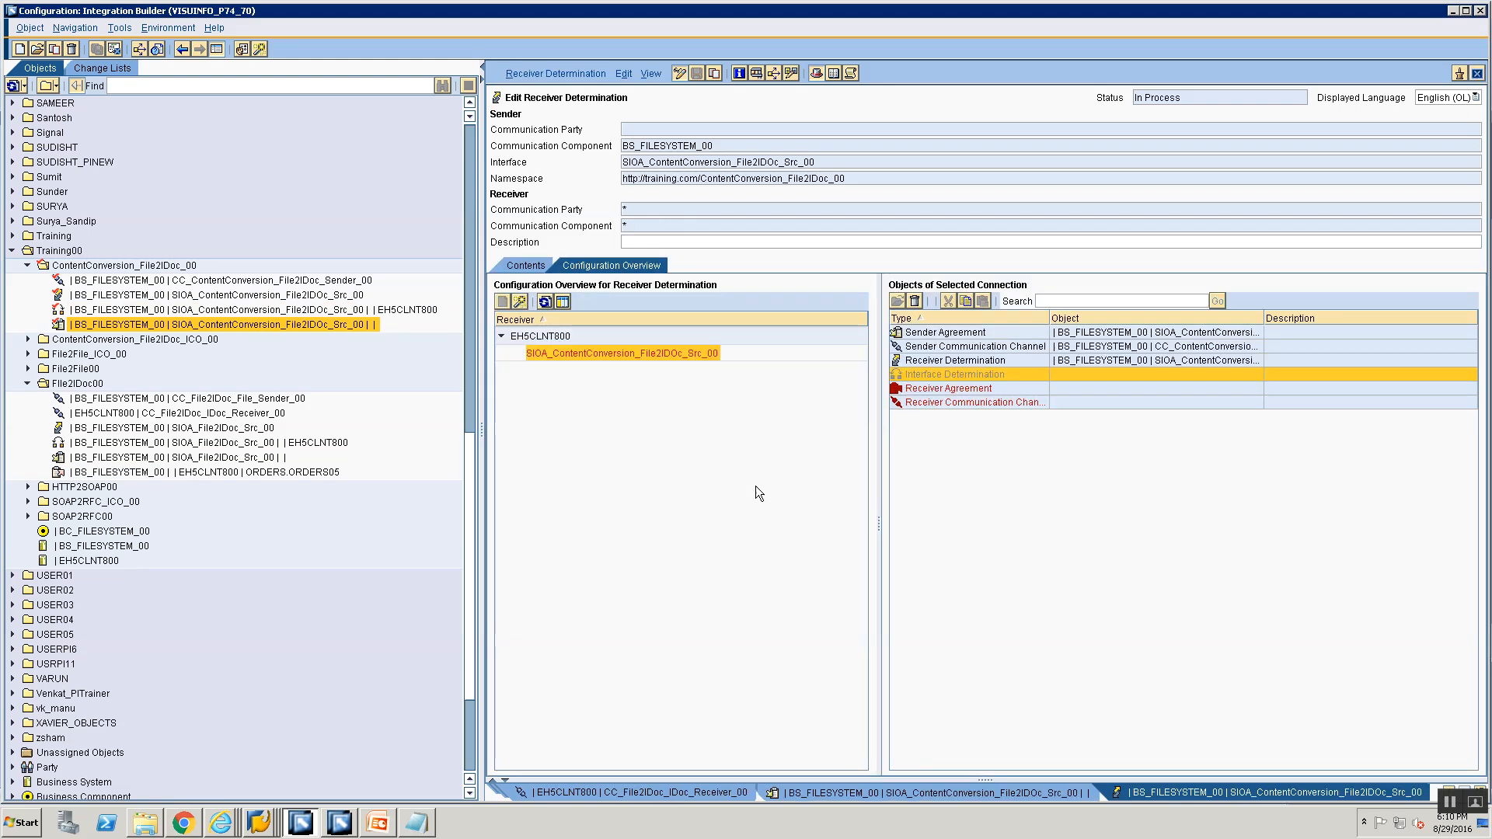
pyautogui.click(539, 337)
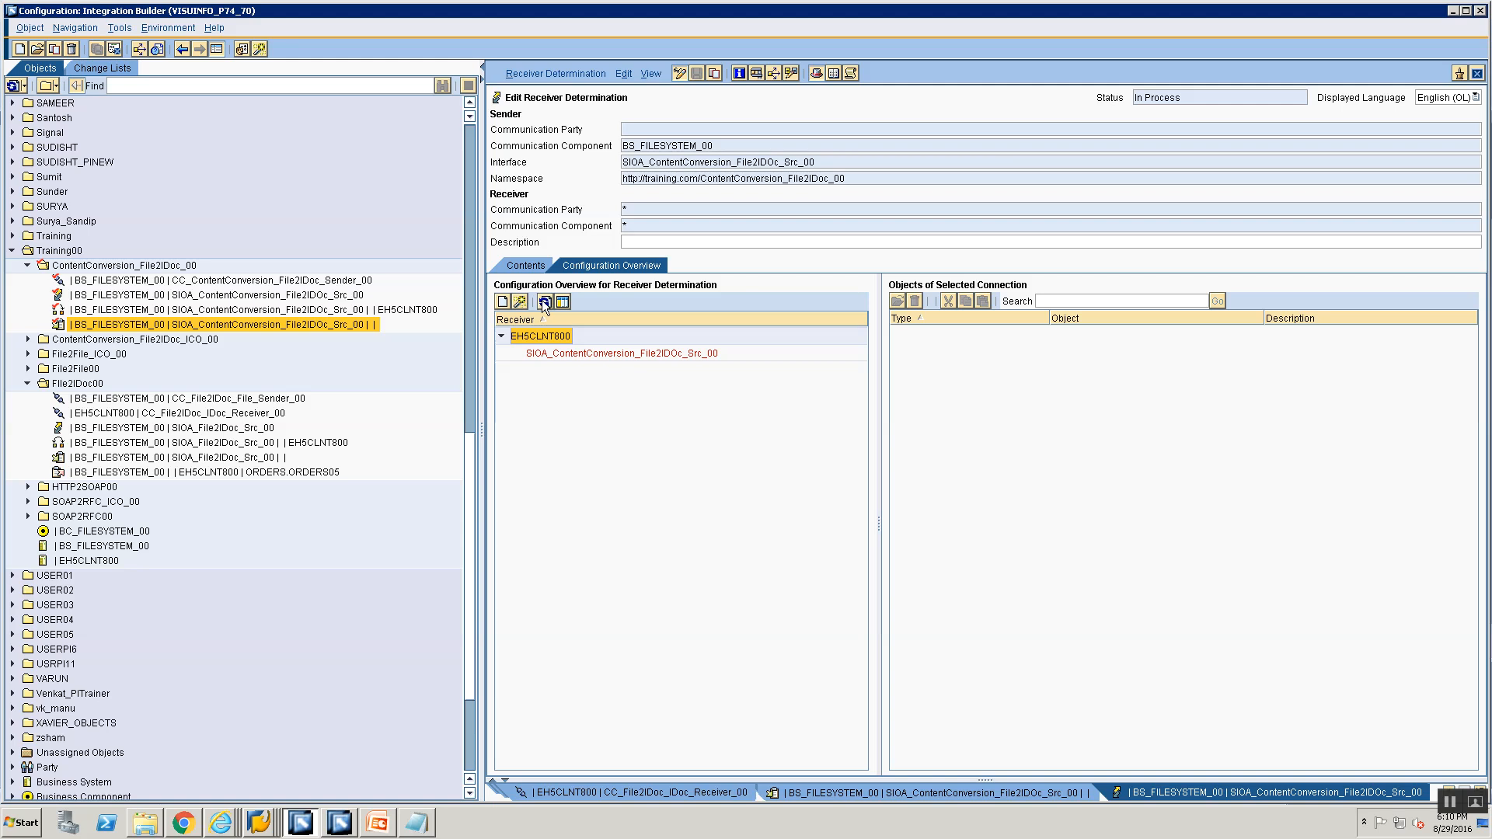
pyautogui.click(544, 303)
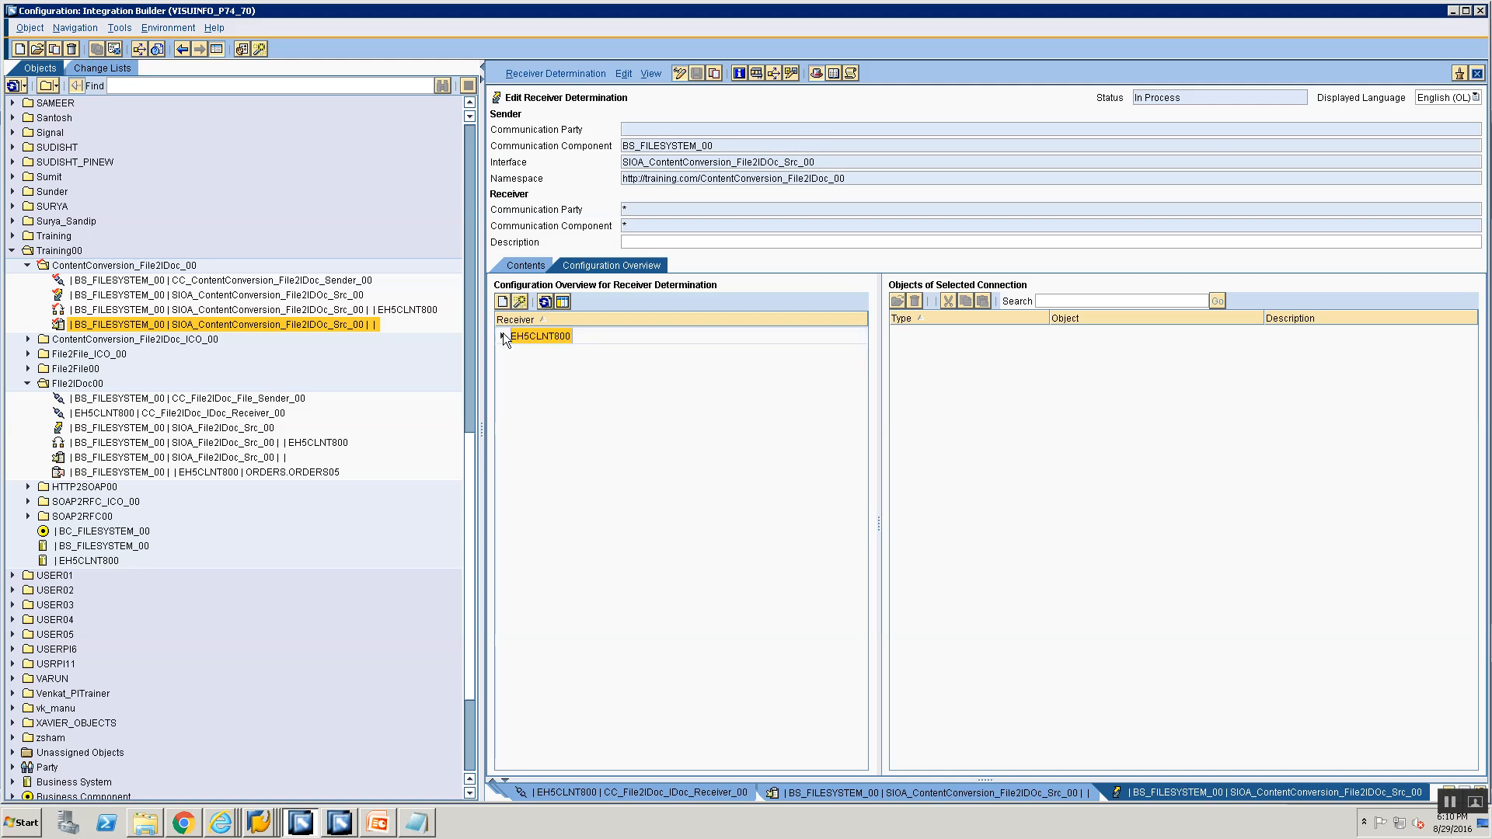
pyautogui.click(501, 336)
pyautogui.click(538, 354)
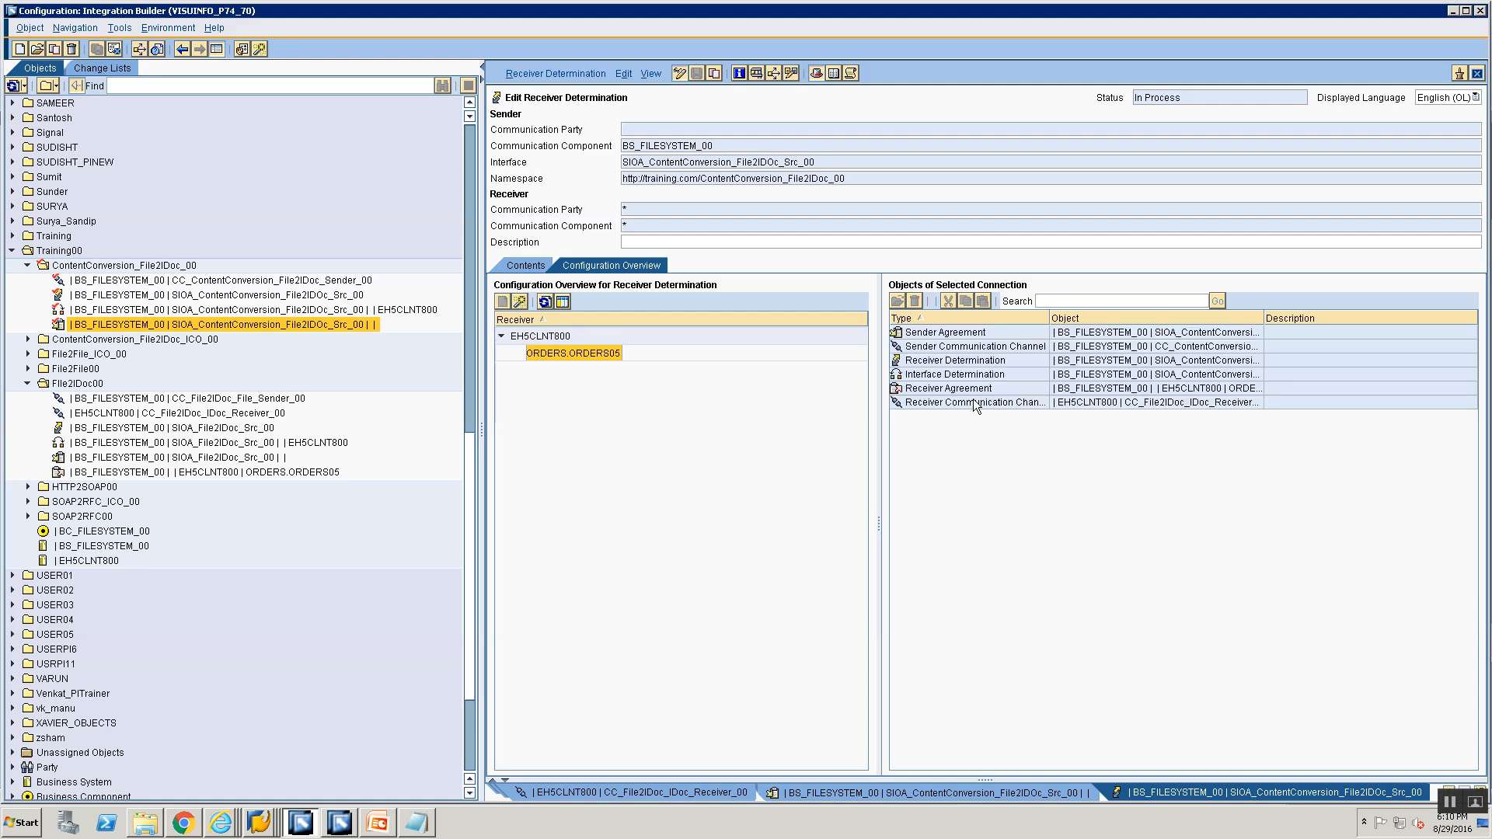
pyautogui.click(1108, 401)
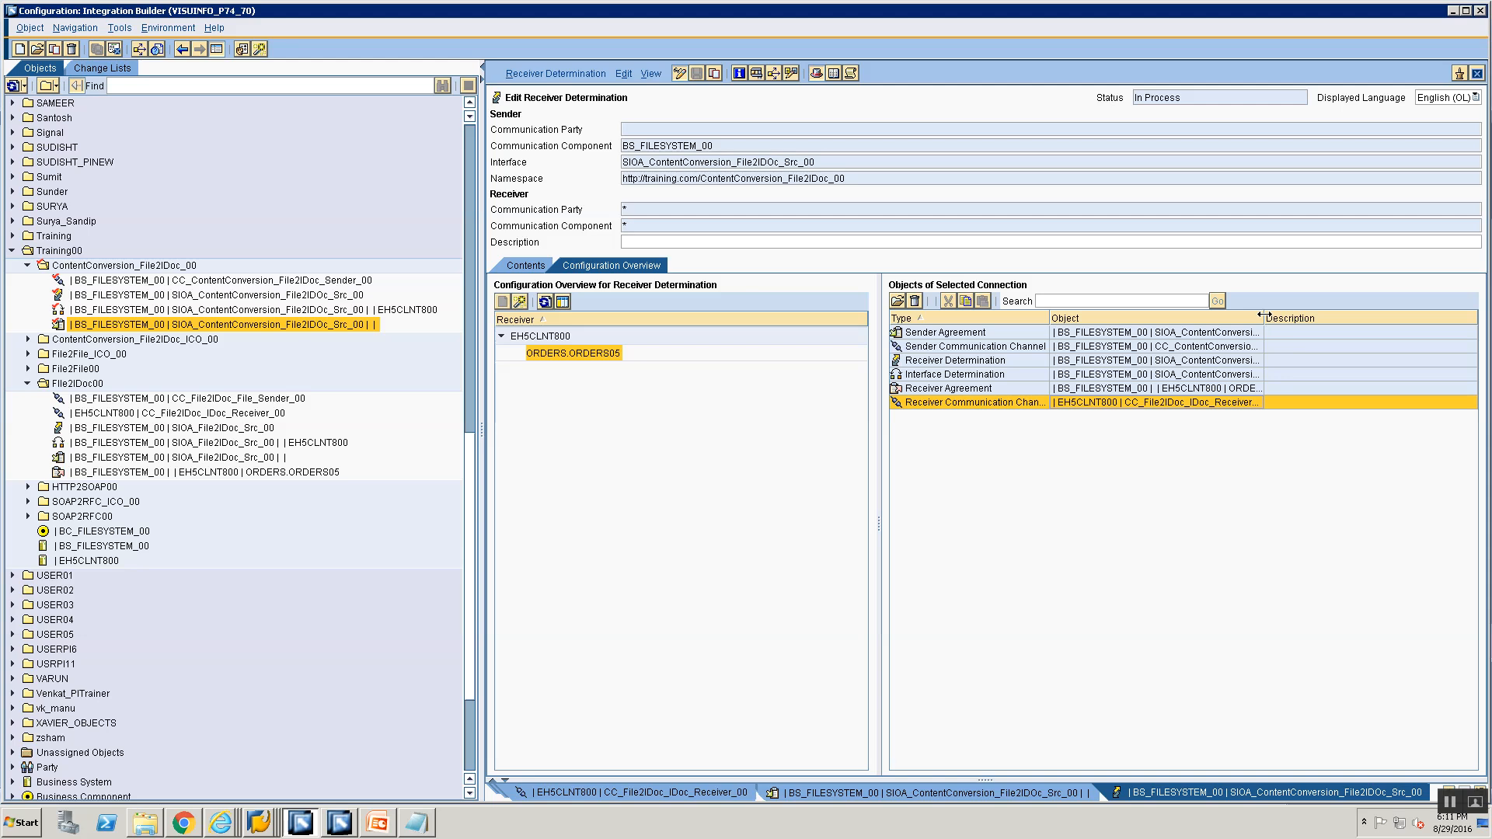
pyautogui.moveTo(1266, 314); pyautogui.dragTo(1386, 311)
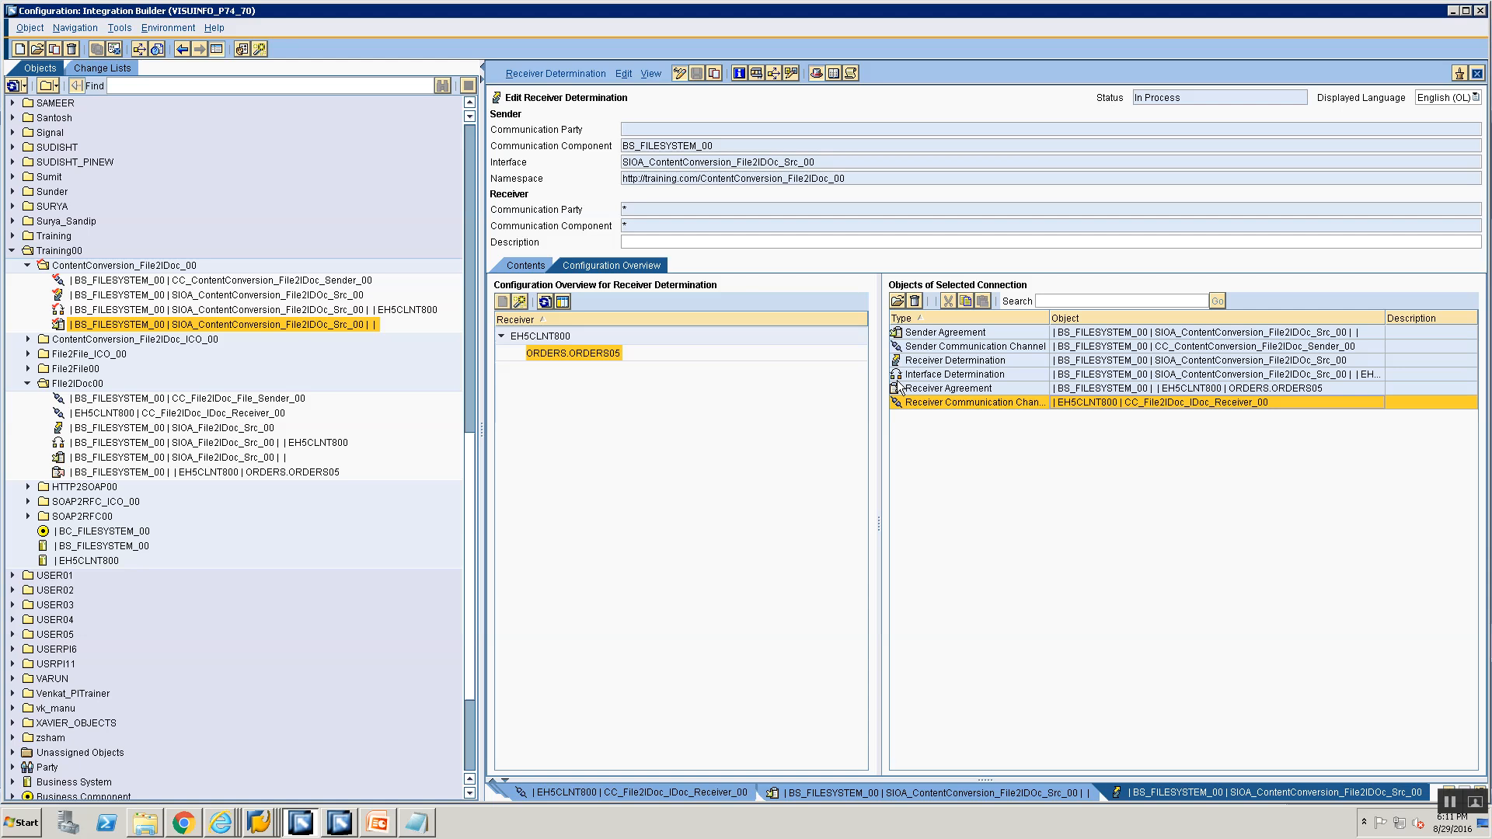
pyautogui.doubleClick(1066, 387)
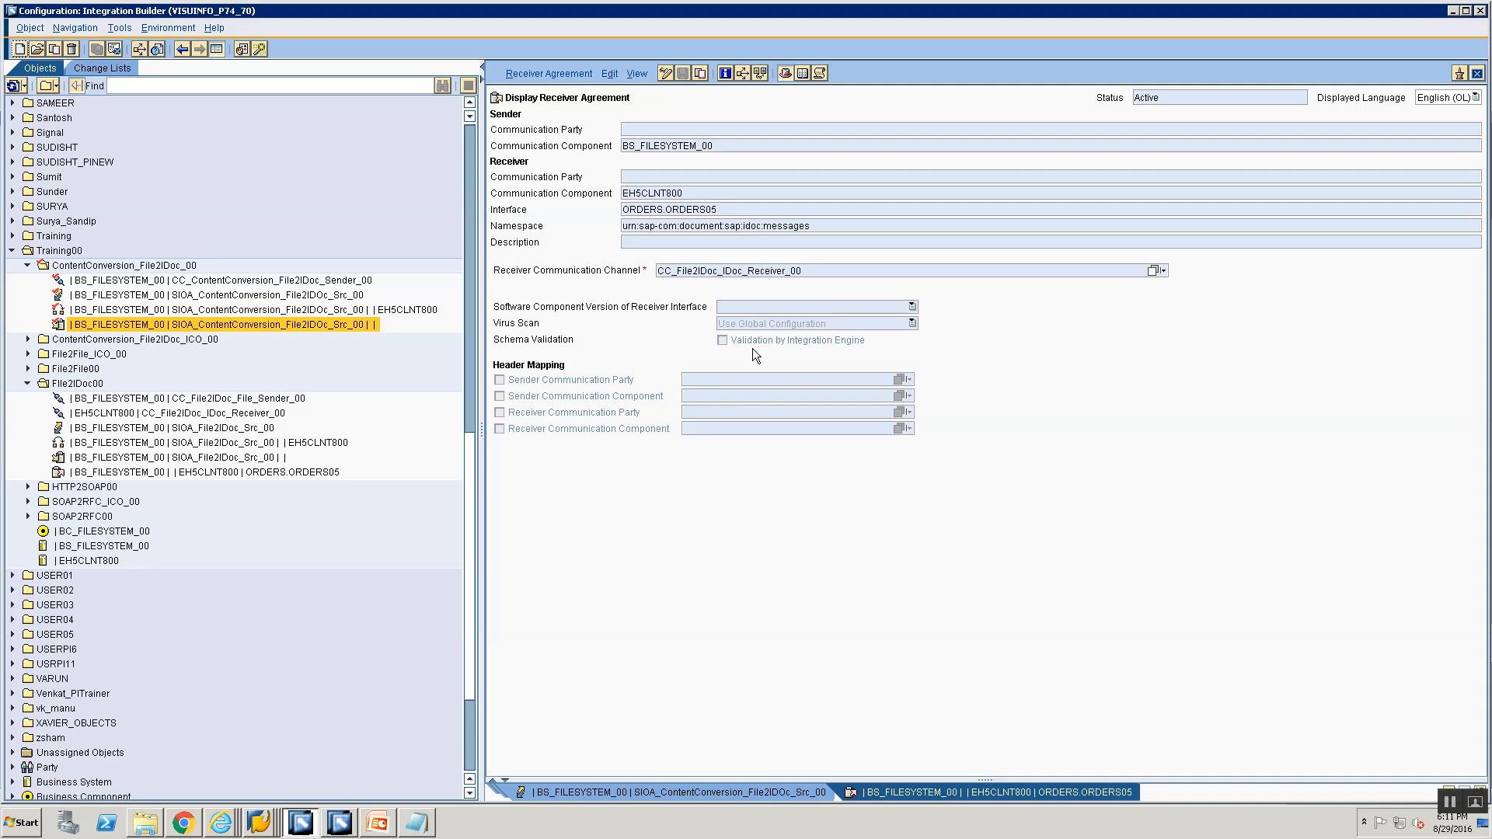
# Activate the standard change list containing the new configuration objects.
pyautogui.click(97, 68)
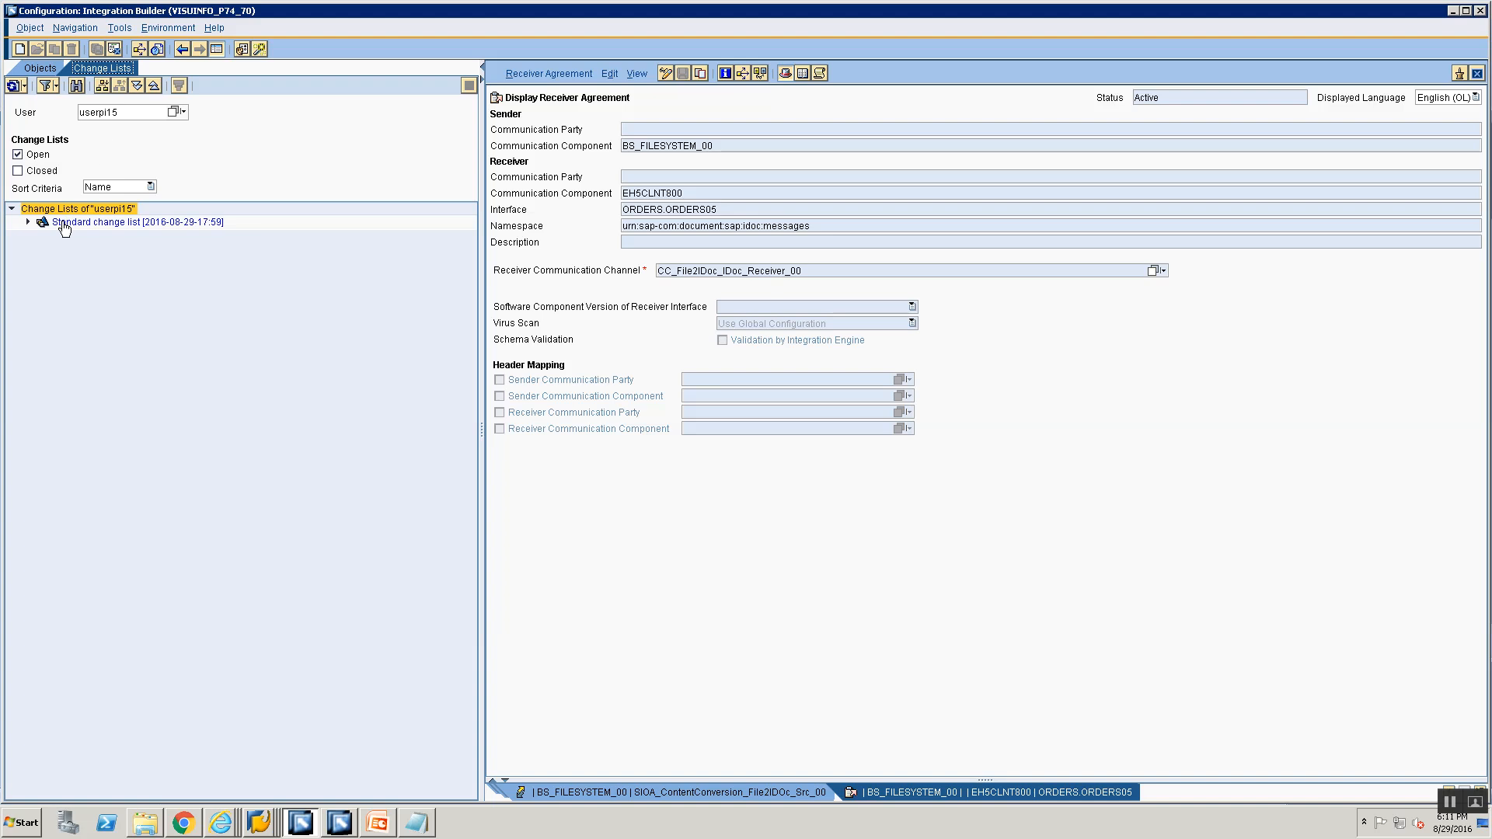
pyautogui.rightClick(63, 225)
pyautogui.click(77, 243)
pyautogui.click(581, 561)
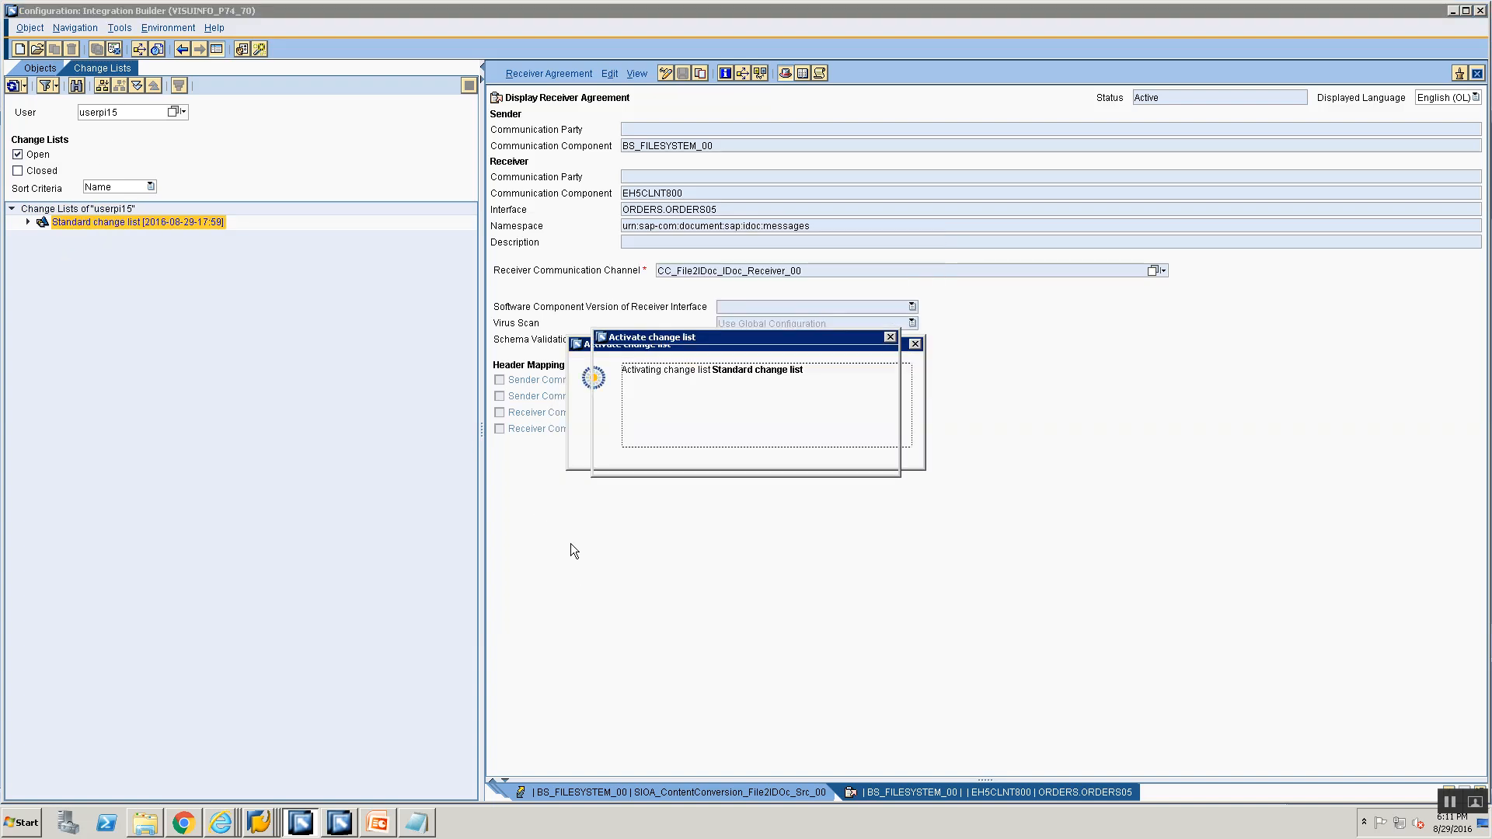
pyautogui.press('Return')
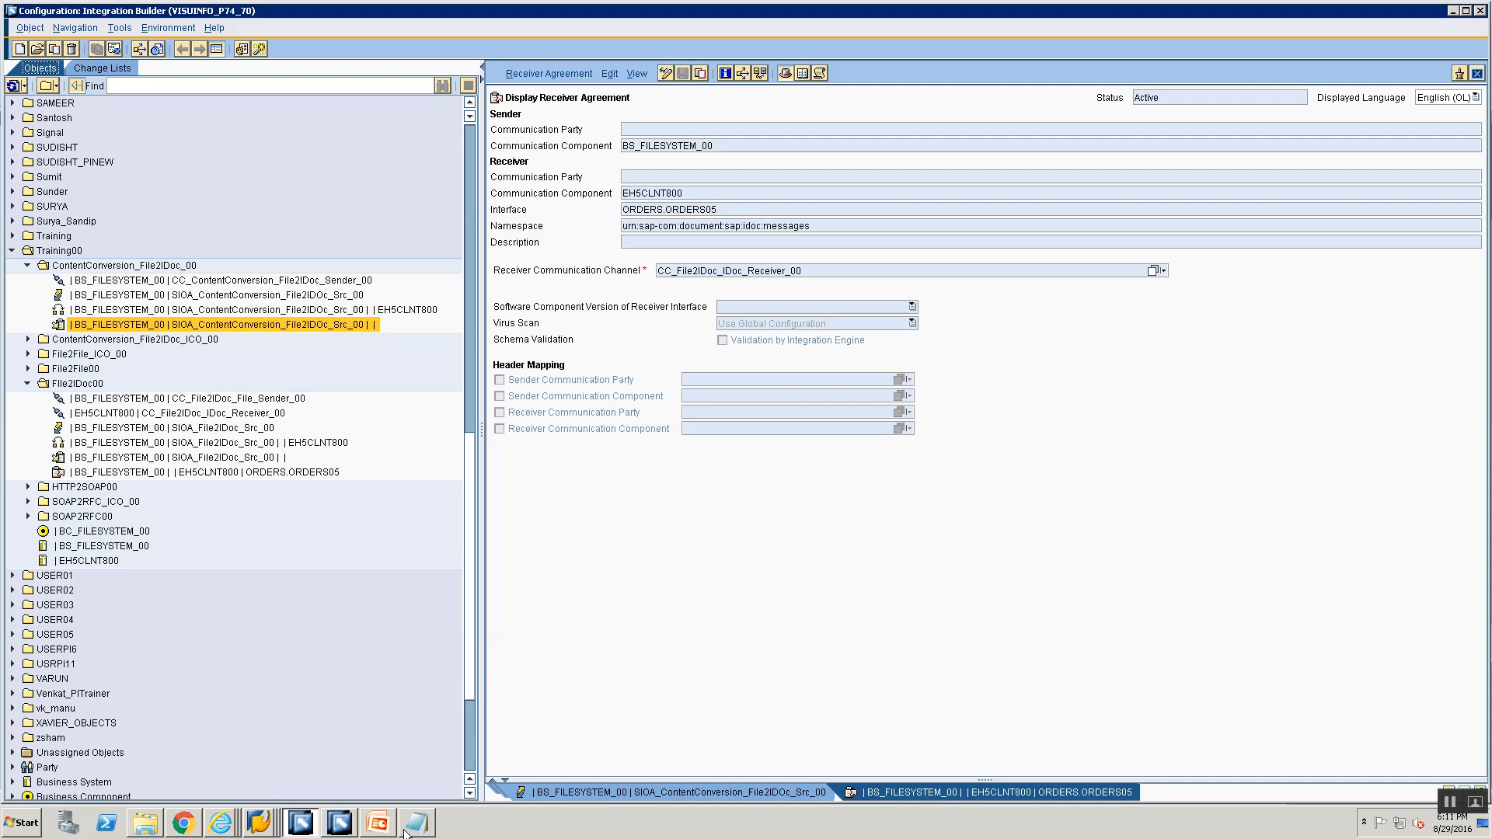
# Switch to the Training folder, open File2IDoc_ICO.csv in Notepad and start saving it as a new file.
pyautogui.click(380, 822)
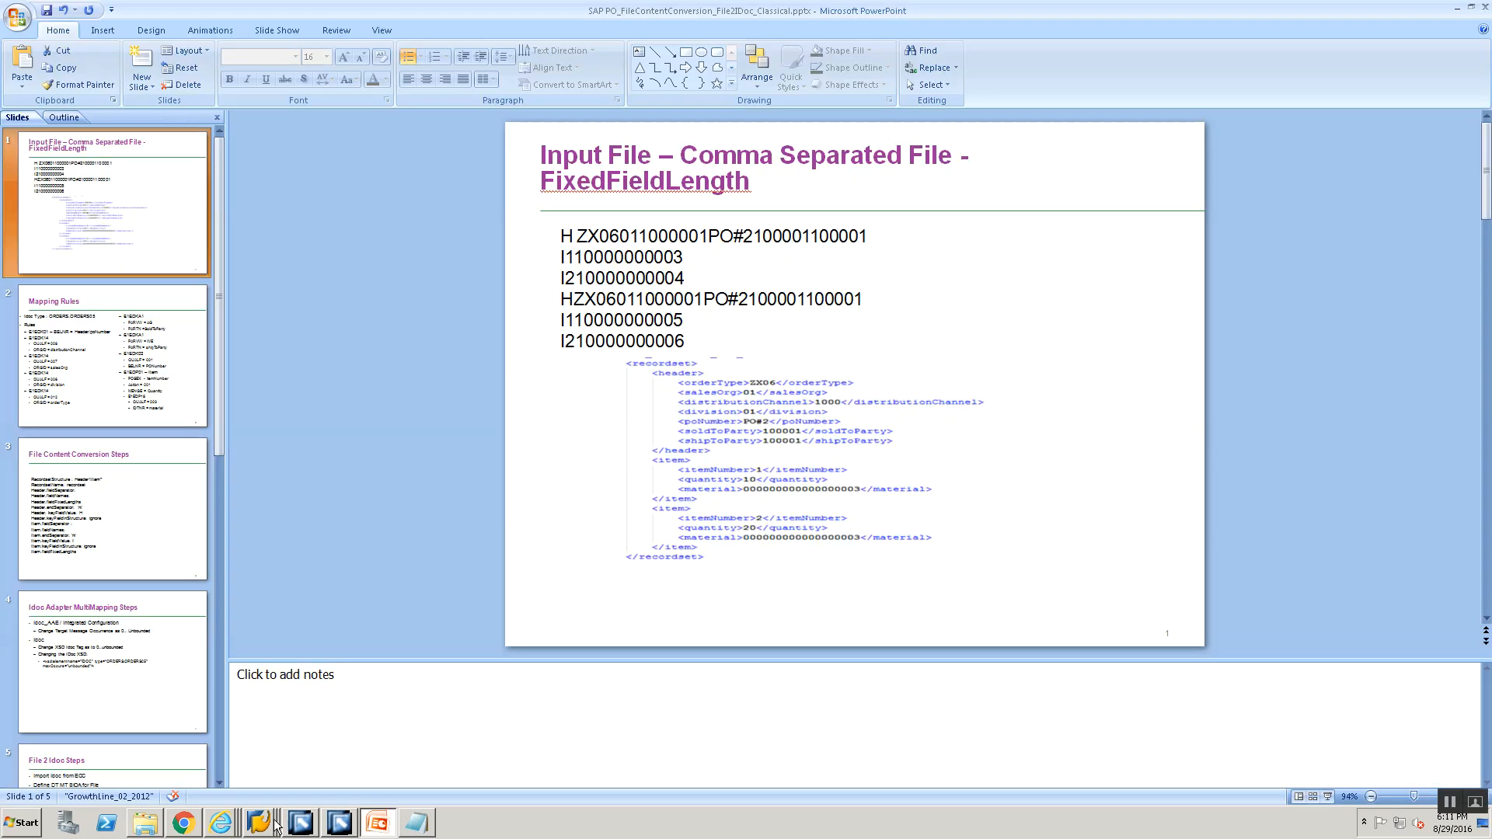
pyautogui.click(144, 822)
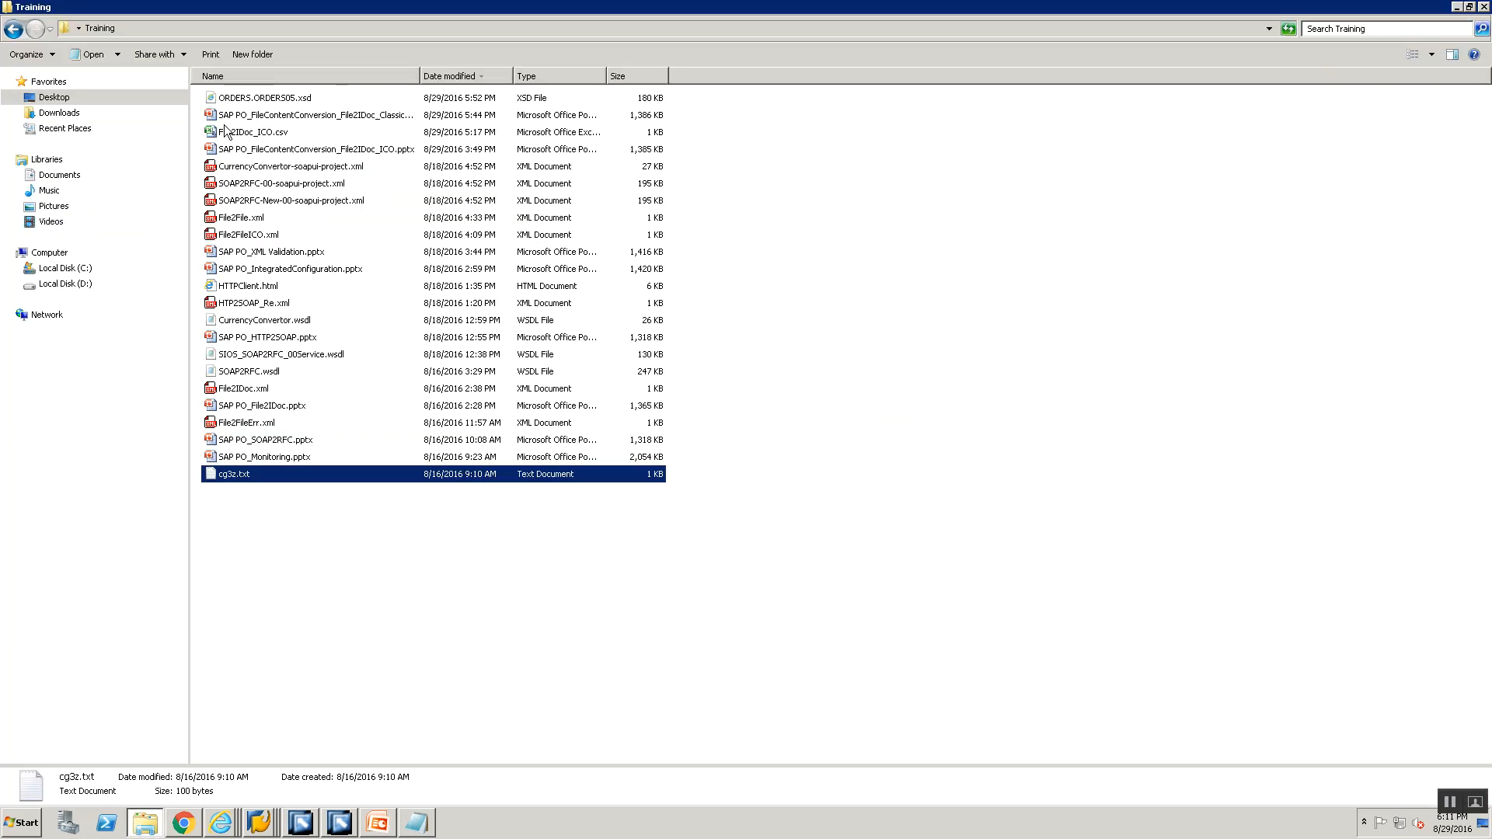
pyautogui.rightClick(249, 132)
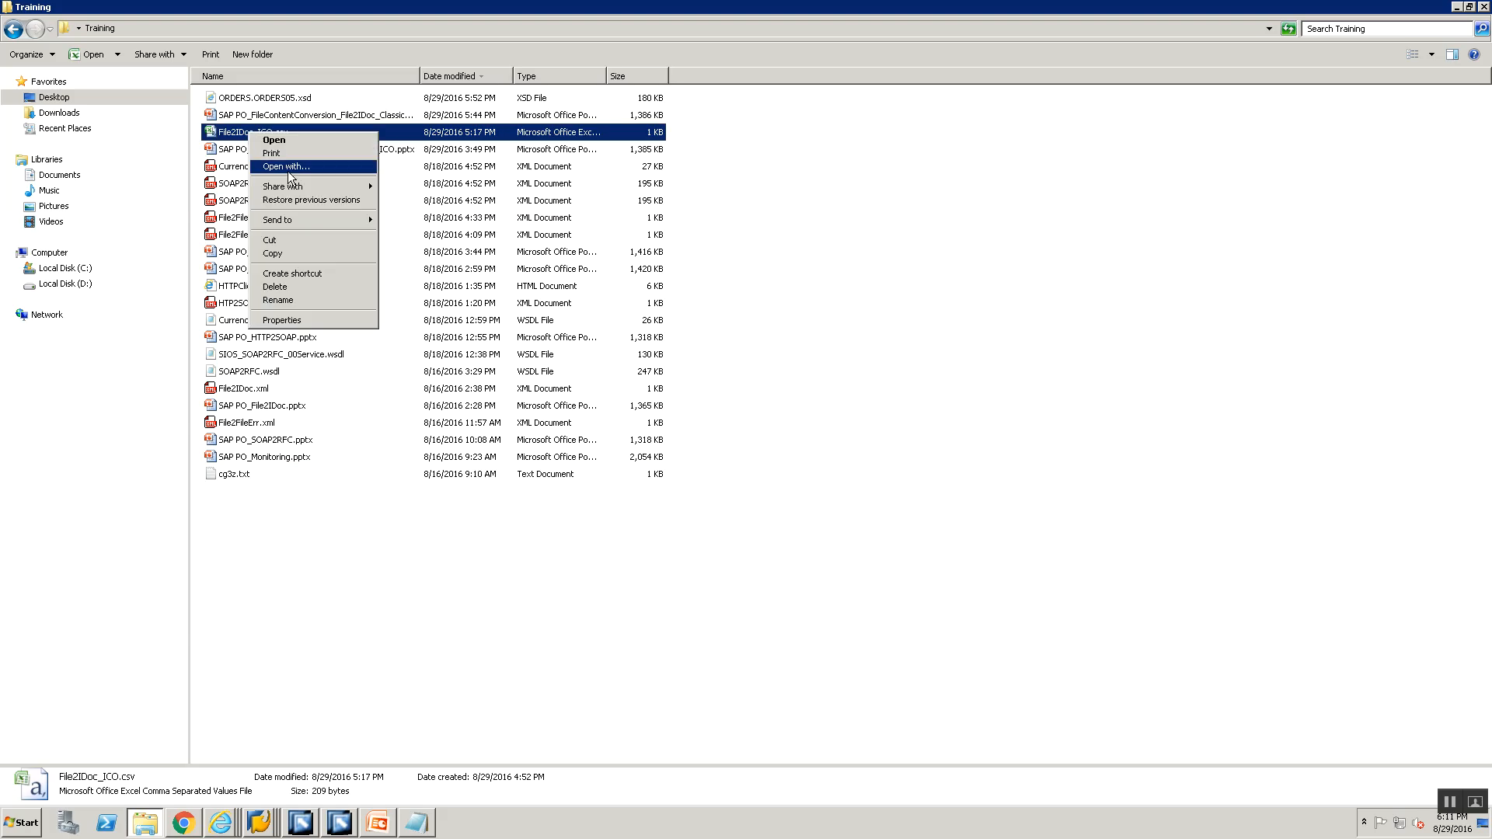
pyautogui.click(286, 166)
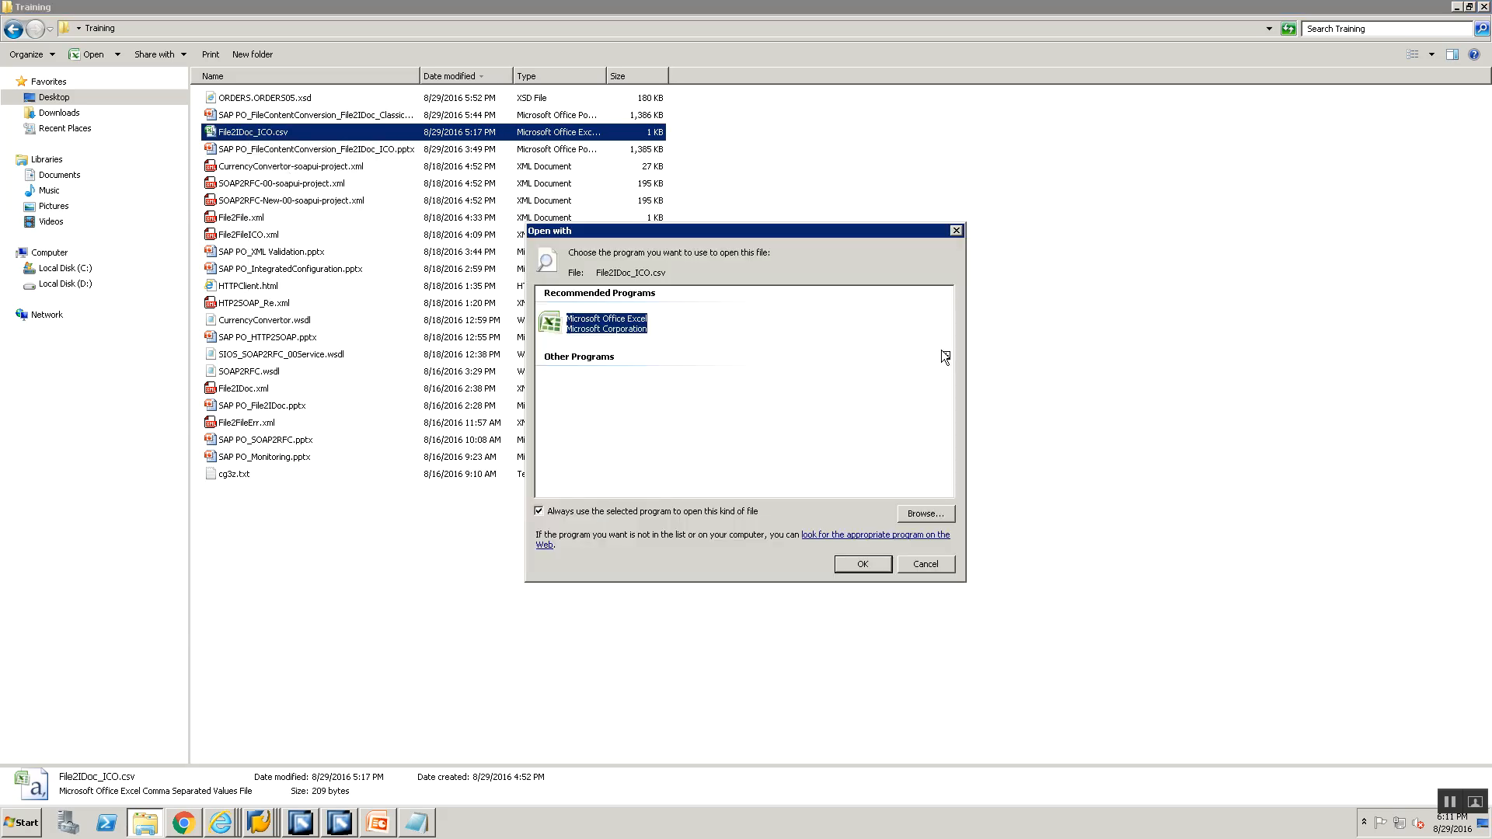
pyautogui.click(944, 355)
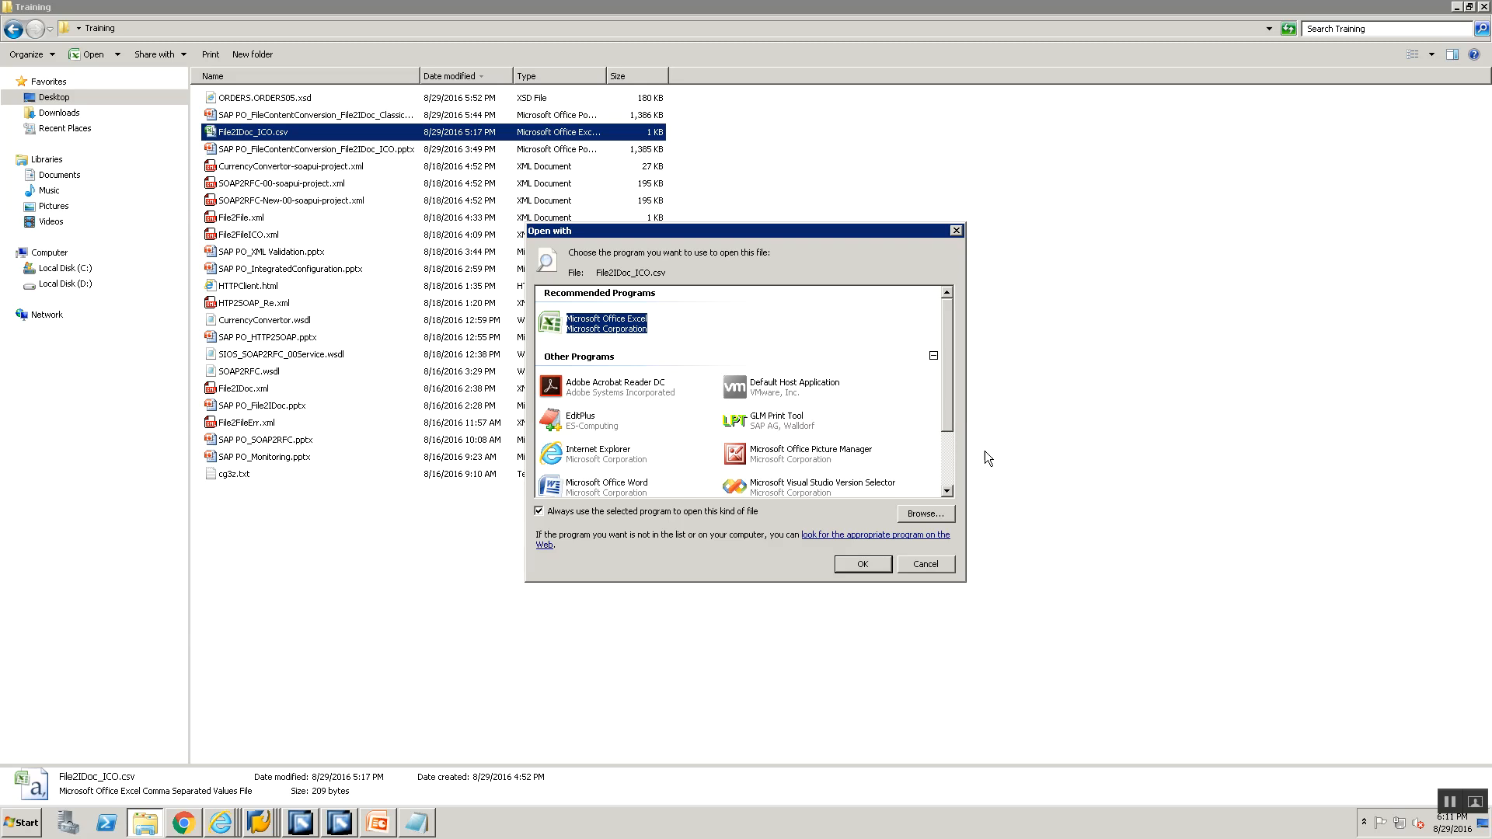
pyautogui.click(948, 450)
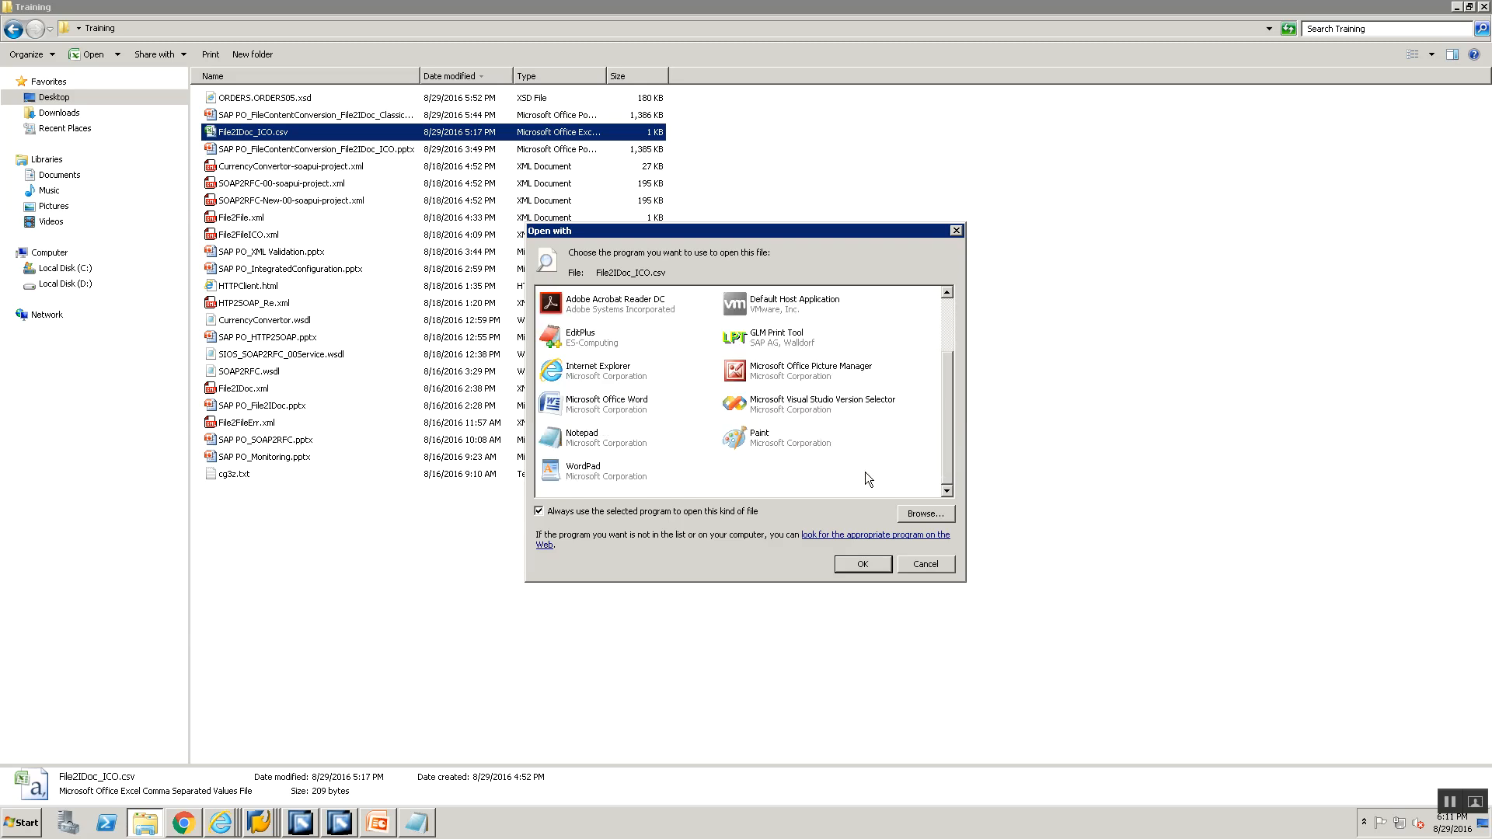
pyautogui.doubleClick(589, 429)
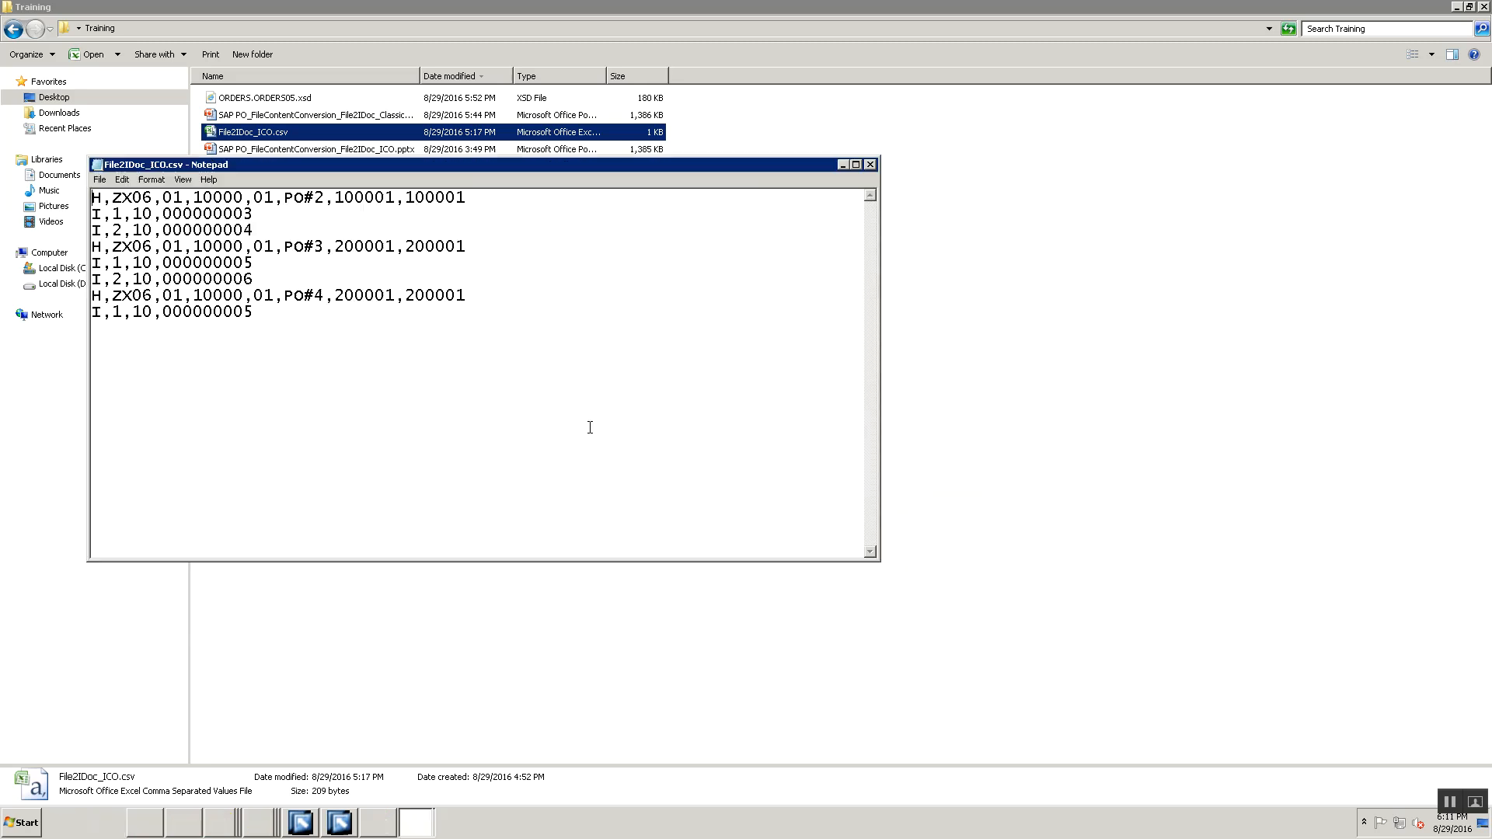
pyautogui.click(99, 179)
pyautogui.click(120, 234)
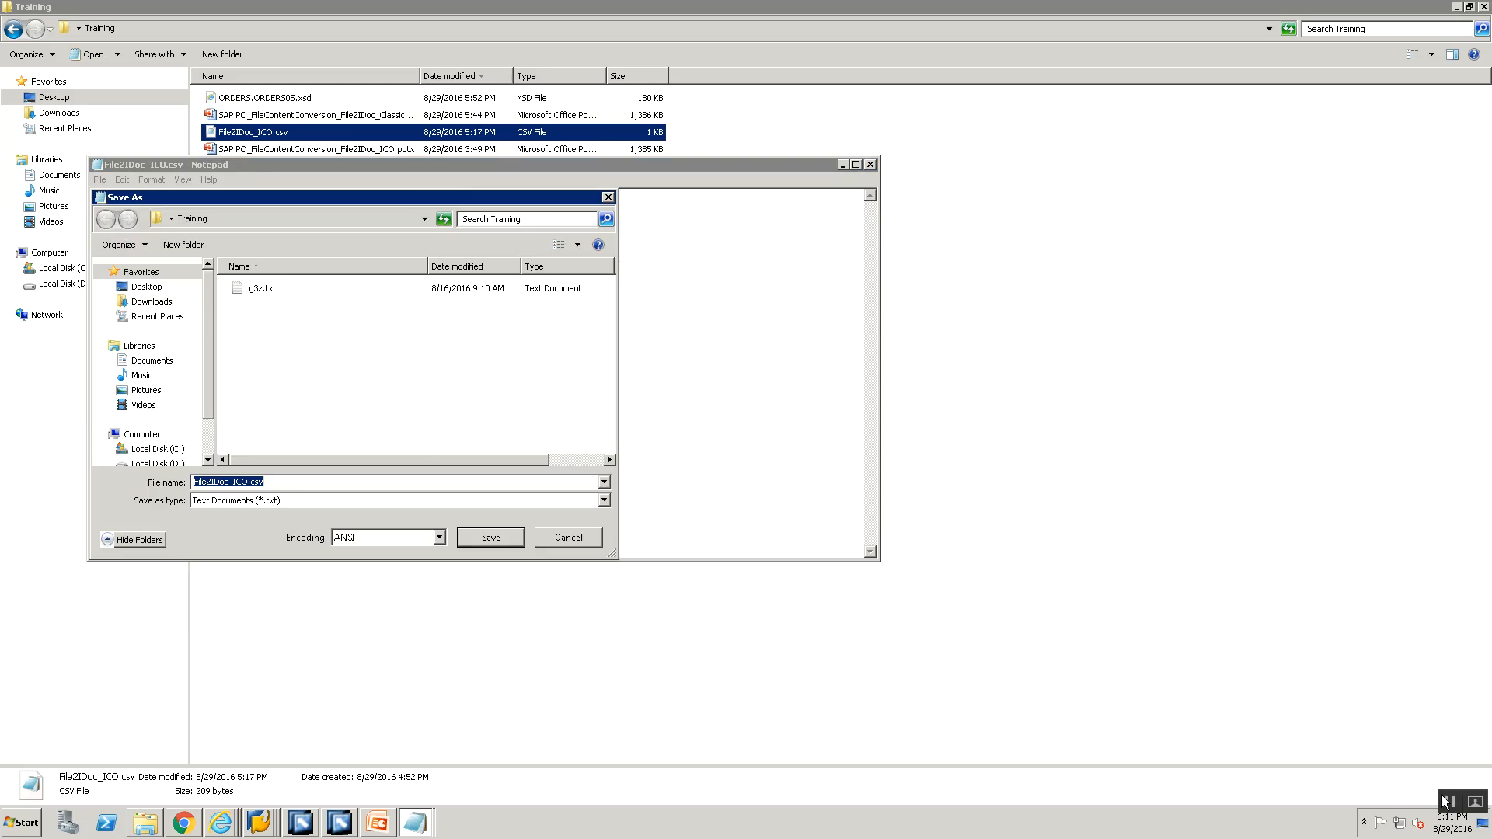
# Enter File2IDoc_Fixed.txt as the name for the new copy of the input file.
pyautogui.click(233, 482)
pyautogui.press('BackSpace')
pyautogui.press('BackSpace')
pyautogui.press('BackSpace')
pyautogui.press('BackSpace')
pyautogui.press('BackSpace')
pyautogui.press('BackSpace')
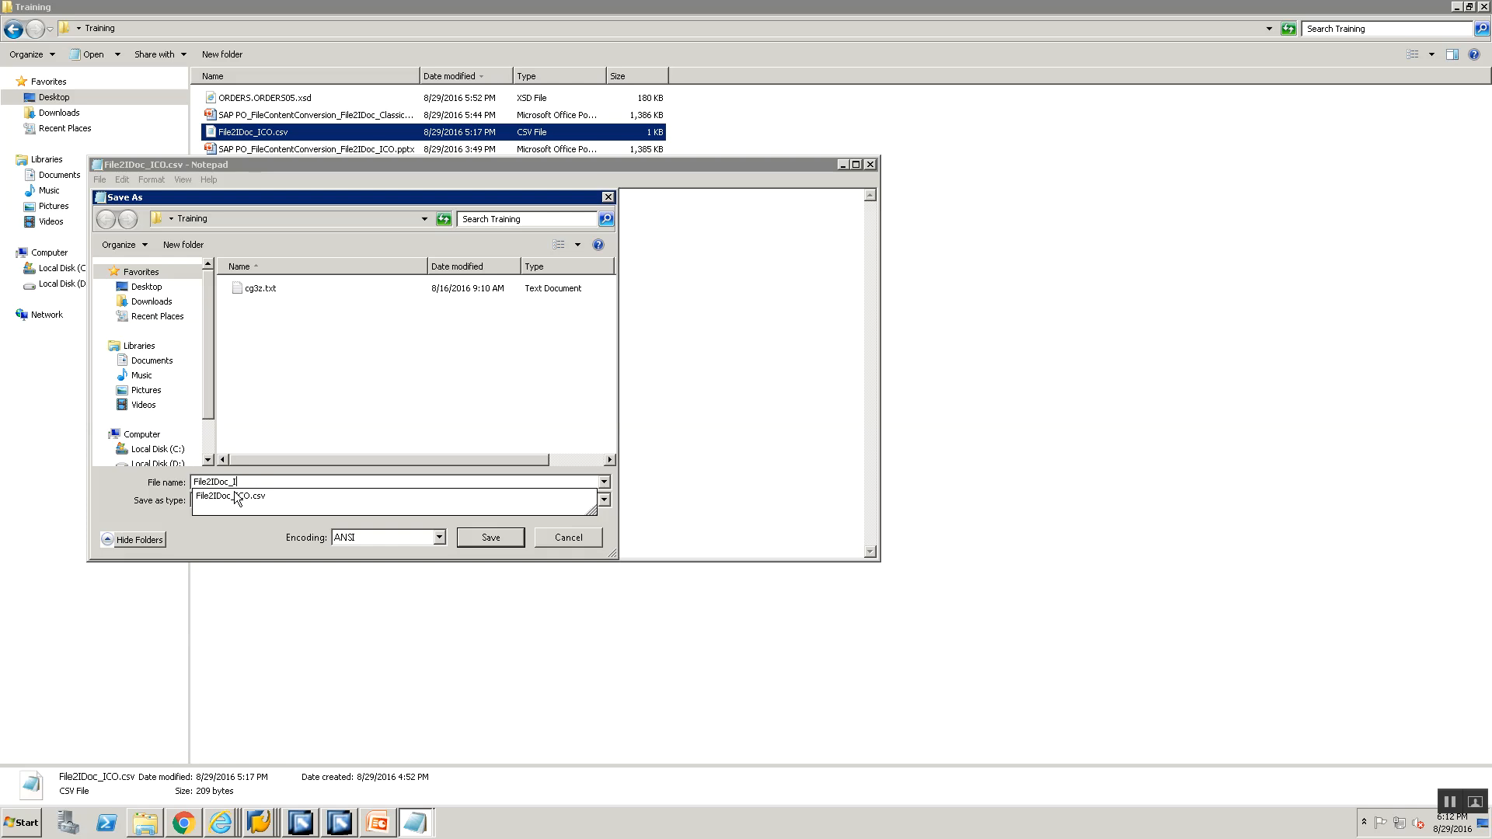
pyautogui.write('Fixed.txt')
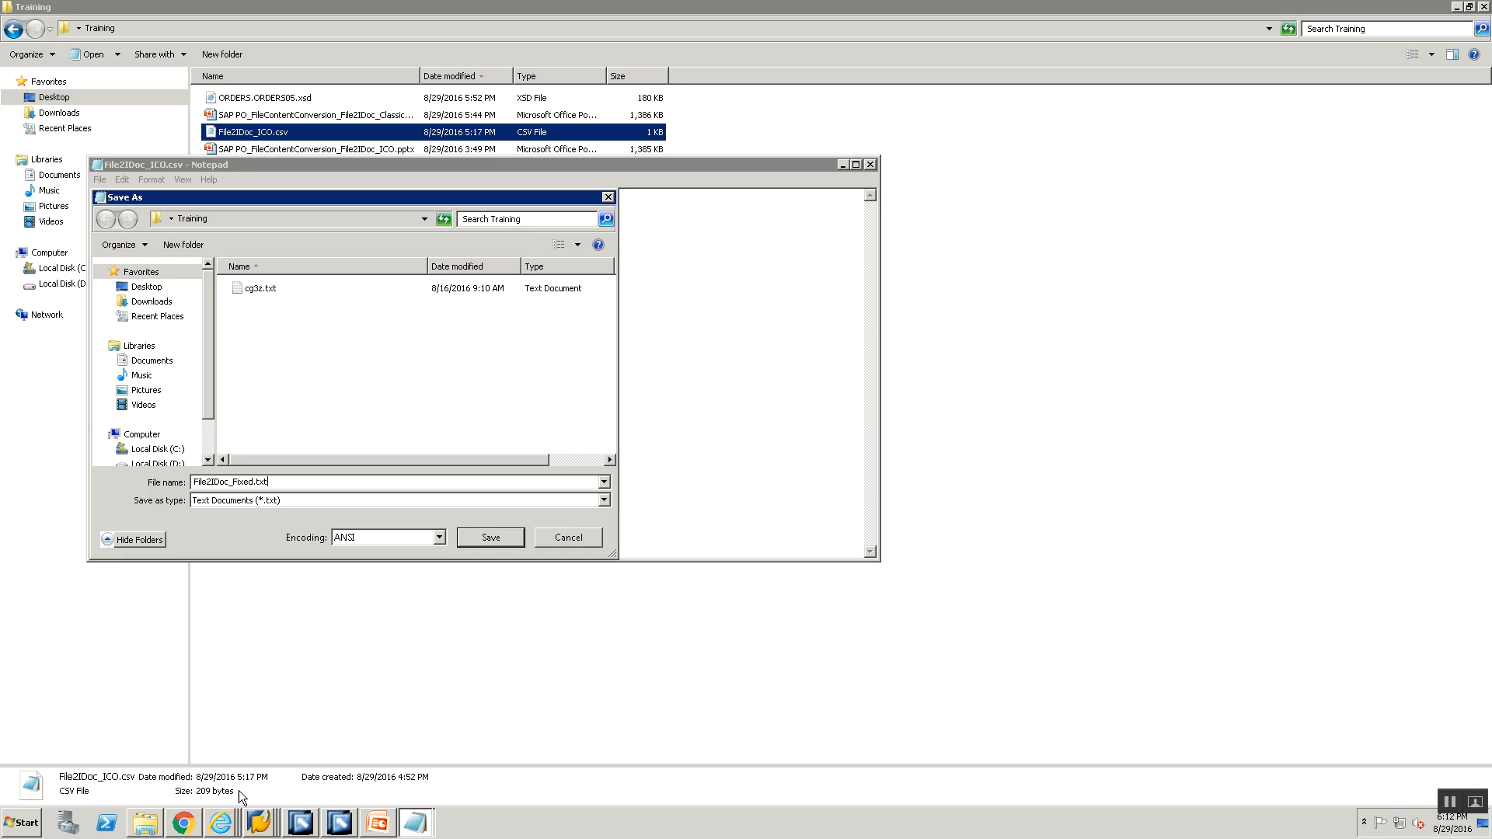
# Copy the source file name from channel CC_ContentConversion_File2IDoc_Sender_00 and save the Notepad copy as File2IDoc_Classical.txt.
pyautogui.click(300, 822)
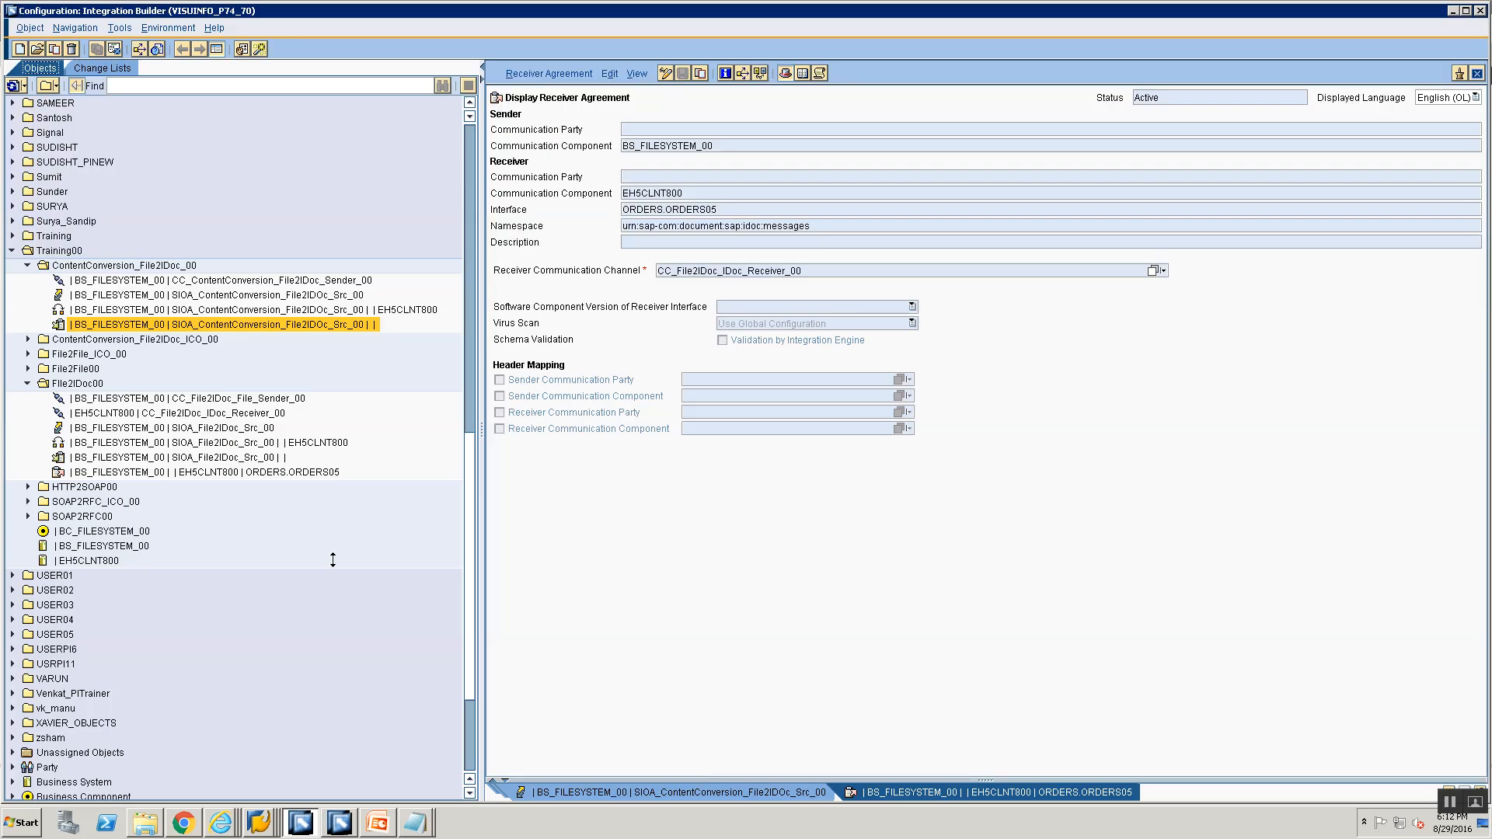
pyautogui.doubleClick(228, 281)
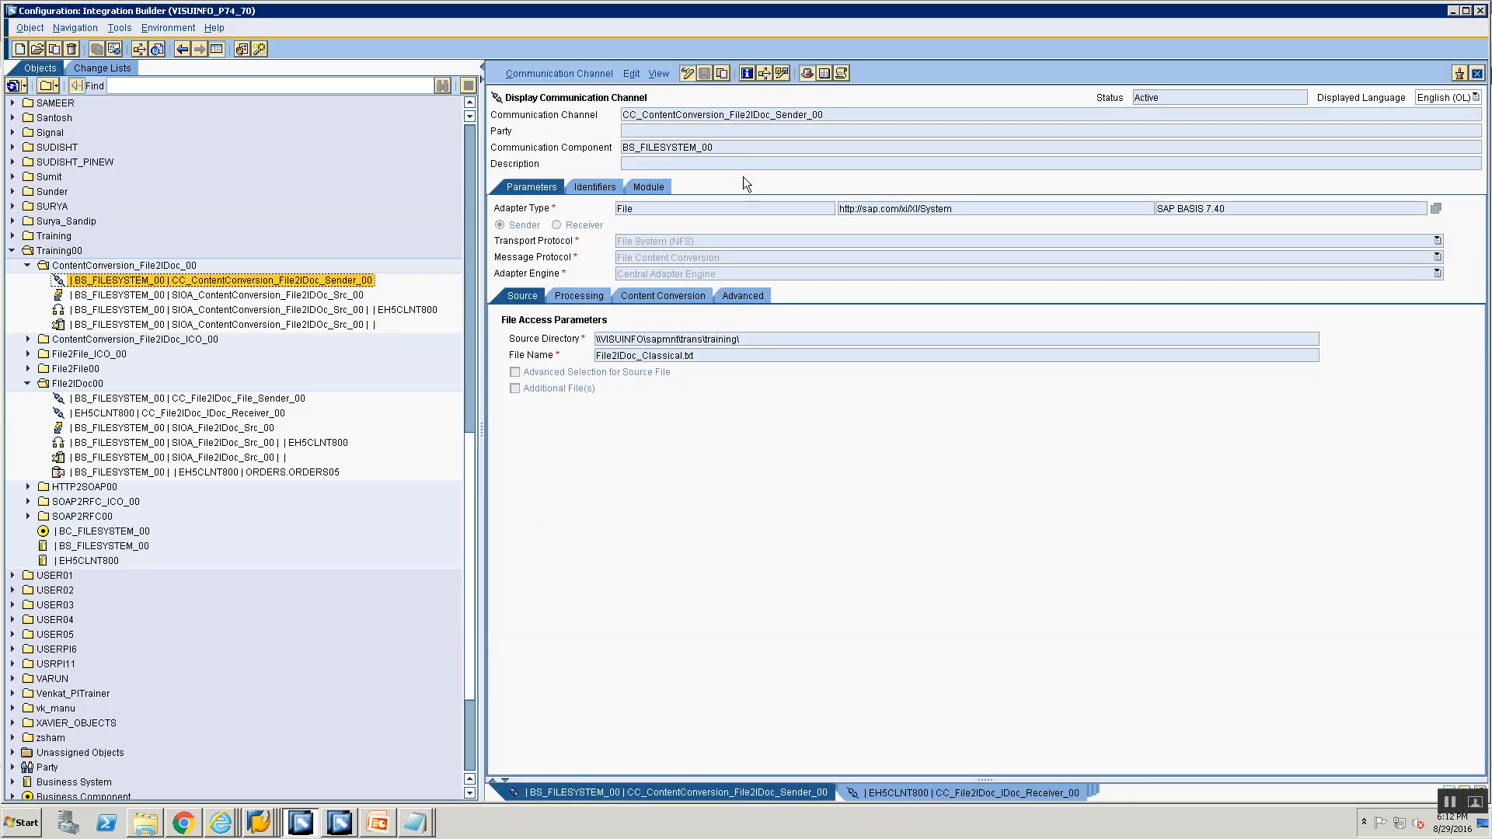
pyautogui.moveTo(726, 356); pyautogui.dragTo(362, 335)
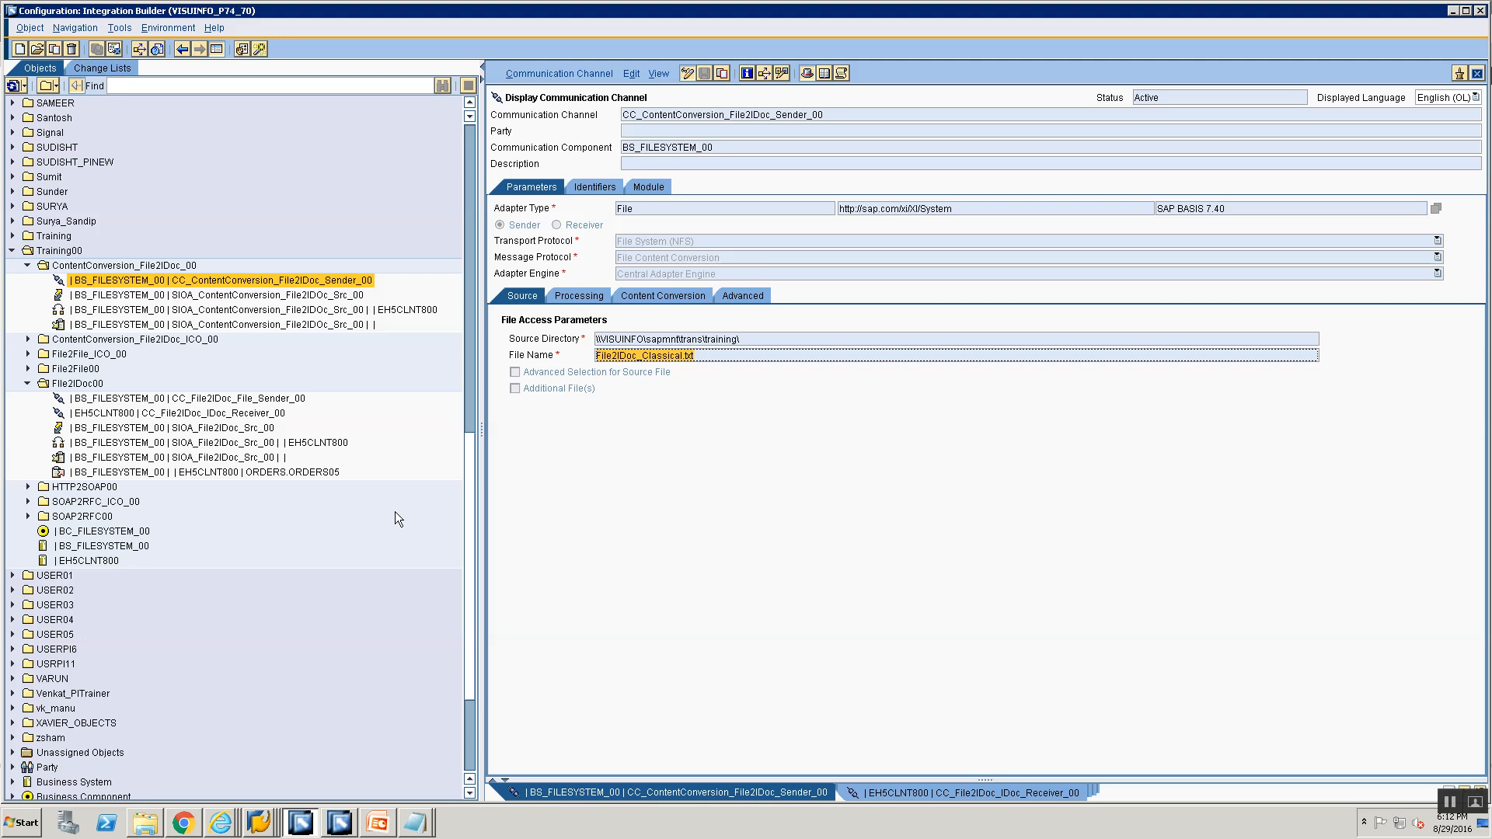
pyautogui.hotkey('ctrl', 'c')
pyautogui.hotkey('alt', 'Tab')
pyautogui.hotkey('ctrl', 'v')
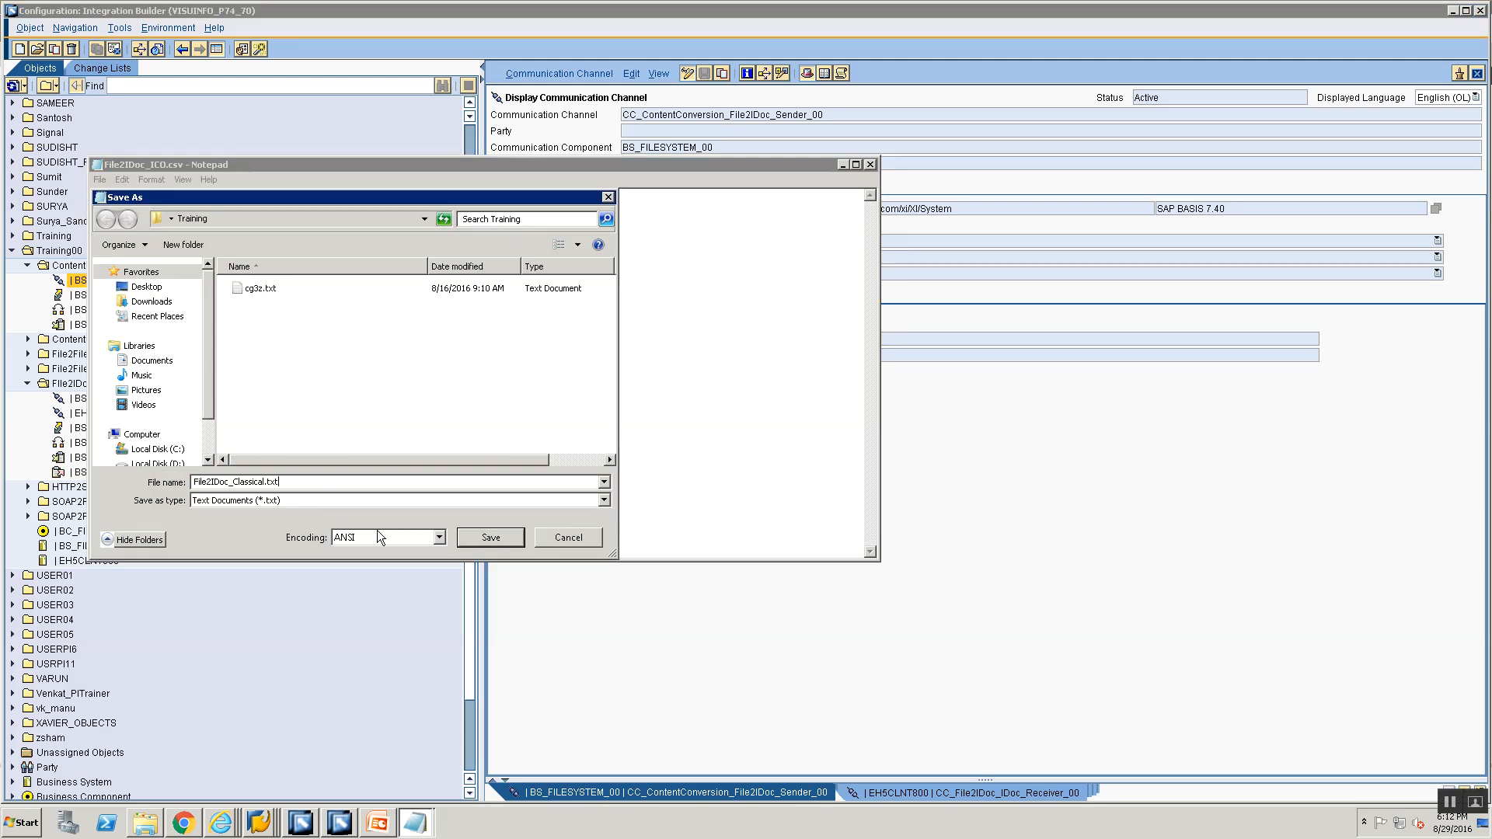
pyautogui.click(463, 531)
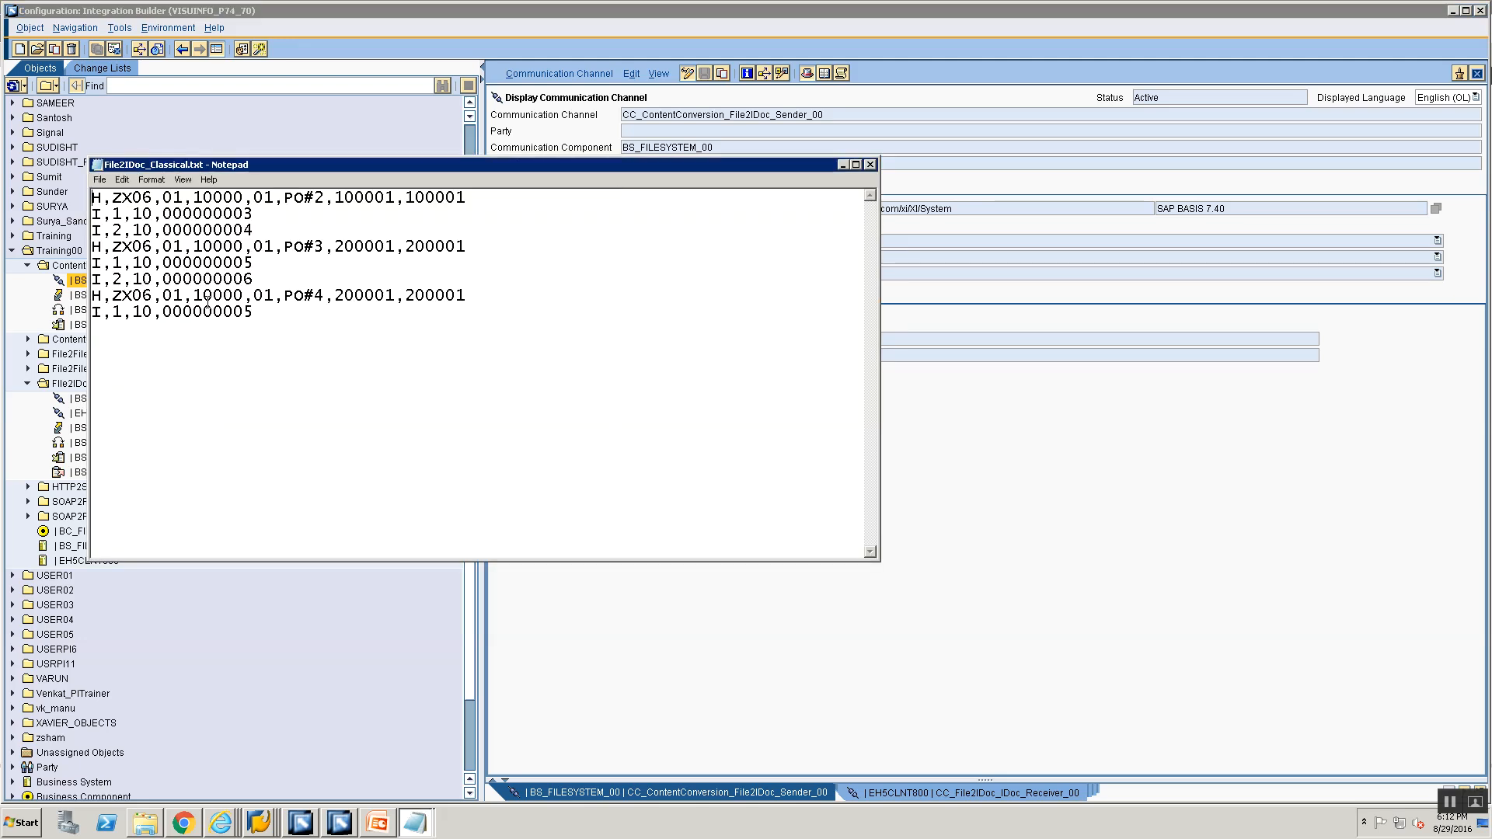
# Remove all commas from File2IDoc_Classical.txt by replacing them with nothing.
pyautogui.hotkey('ctrl', 'h')
pyautogui.write(',')
pyautogui.press('Tab')
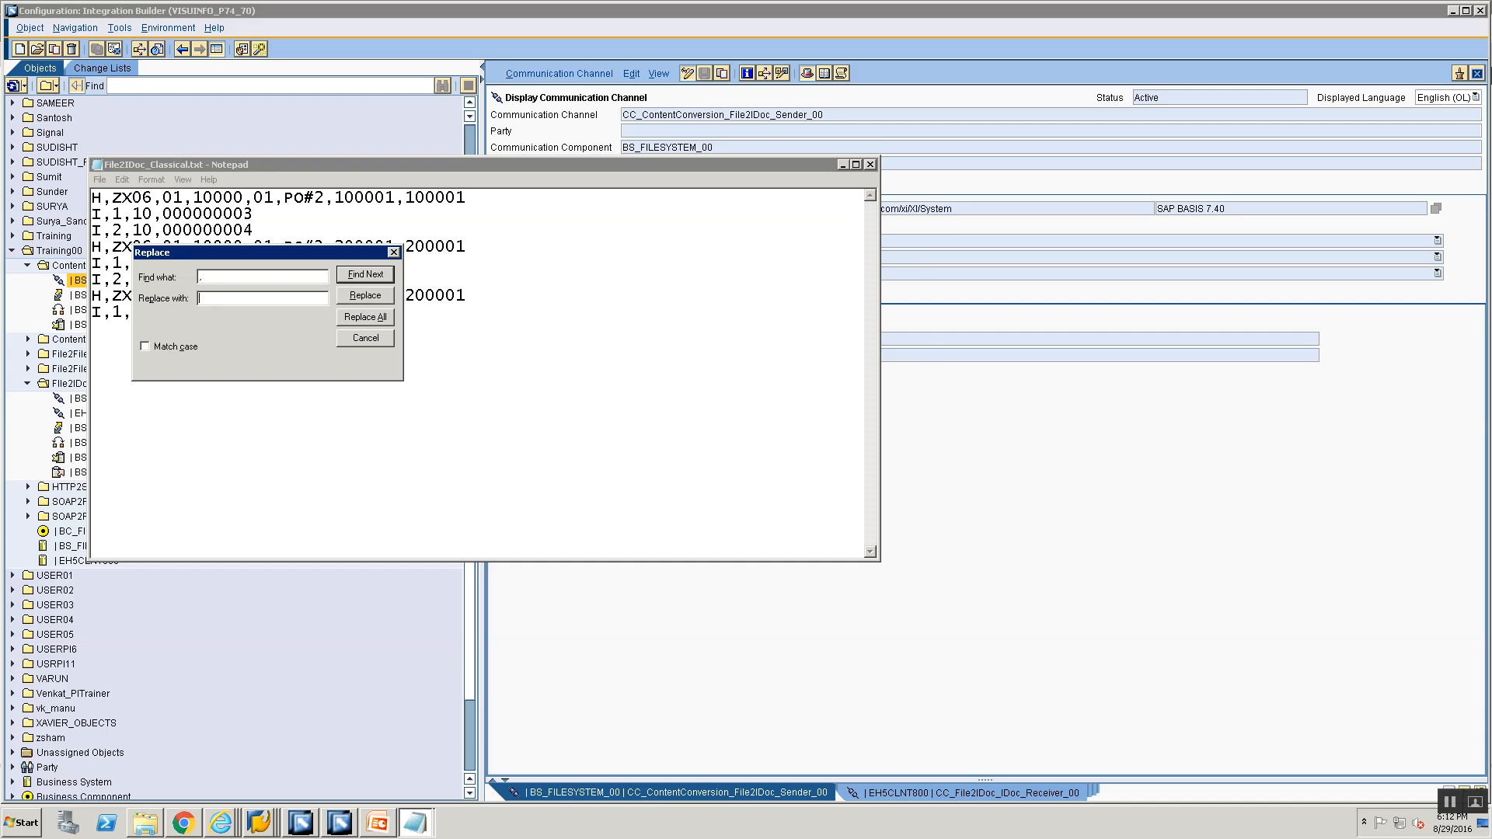
pyautogui.click(365, 318)
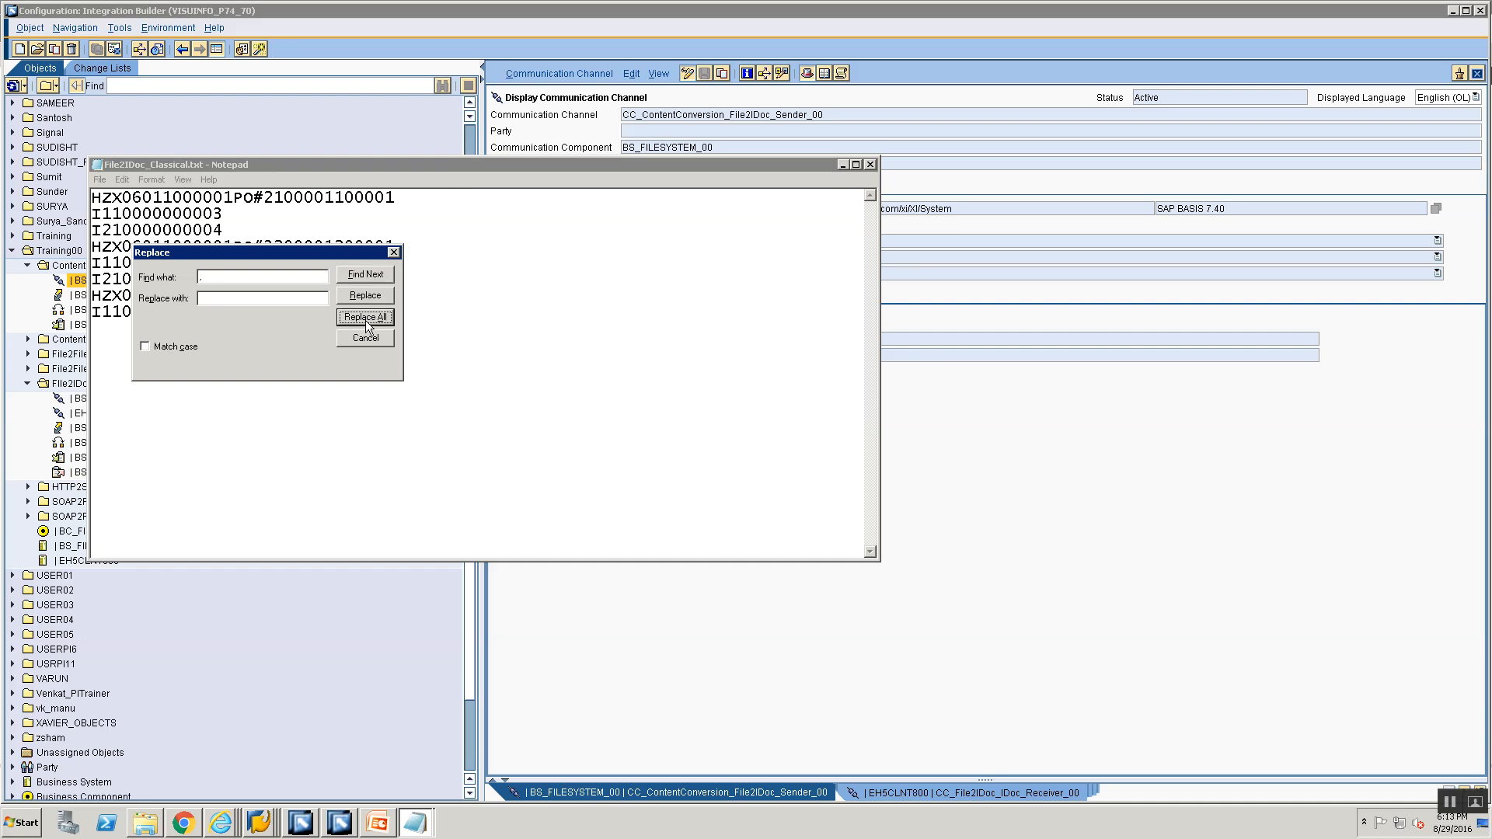
pyautogui.click(366, 337)
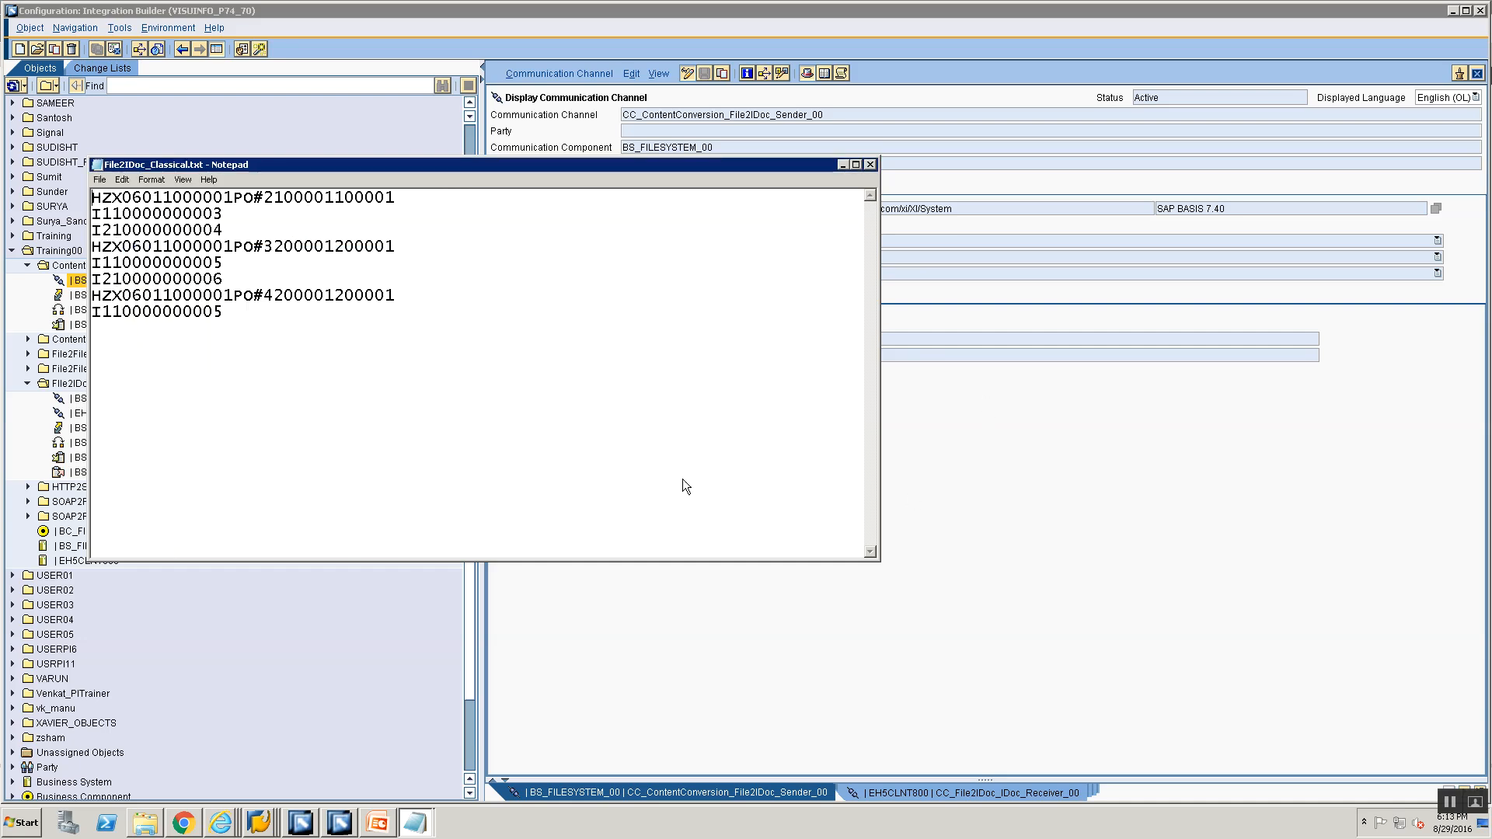
# Compare the sender channel's content conversion field lengths with the records in File2IDoc_Classical.txt, especially the item line's material number.
pyautogui.hotkey('alt', 'Tab')
pyautogui.click(623, 300)
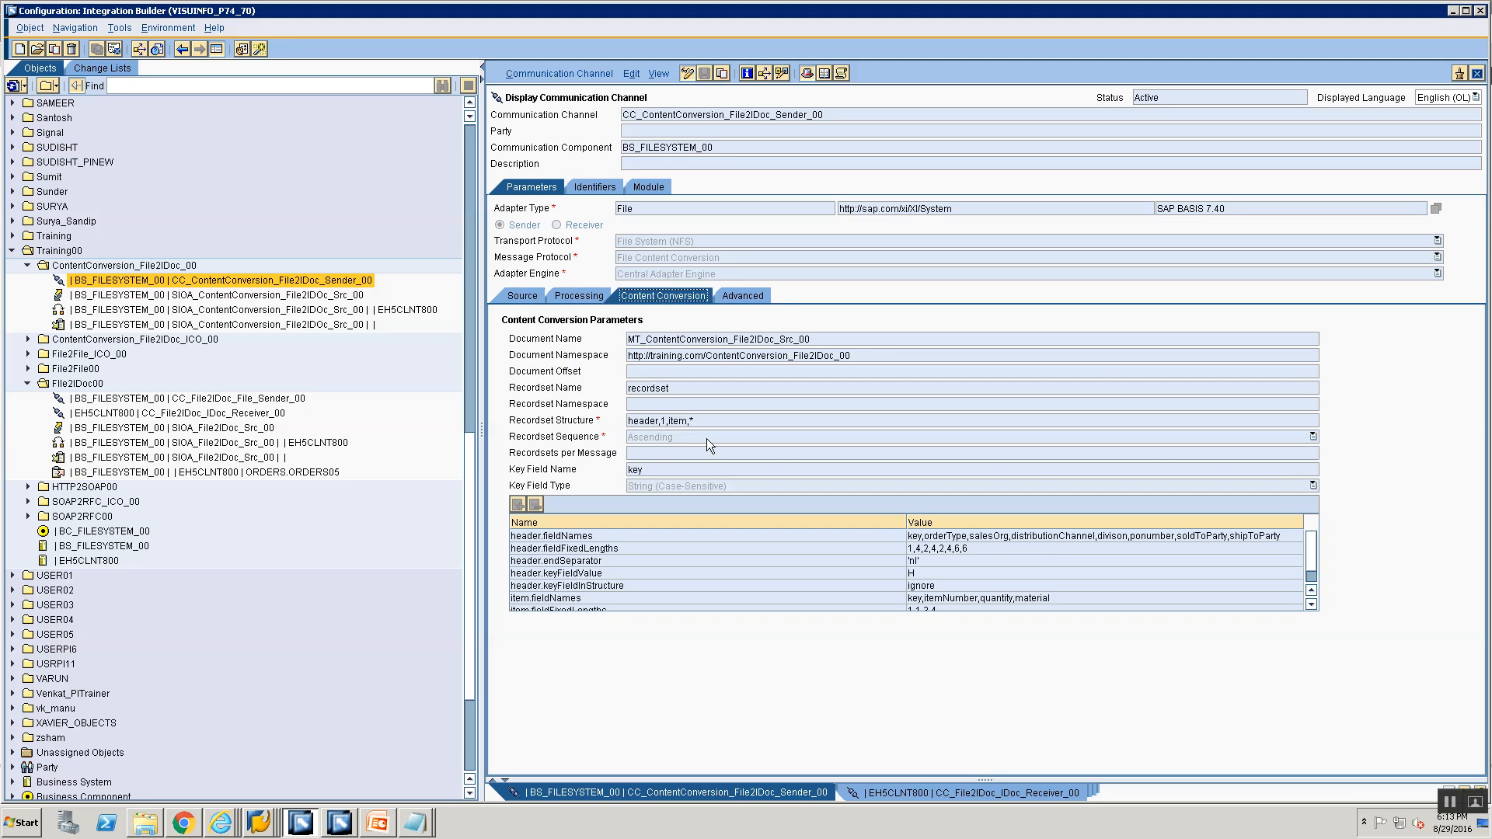
pyautogui.scroll(-1, 1320, 572)
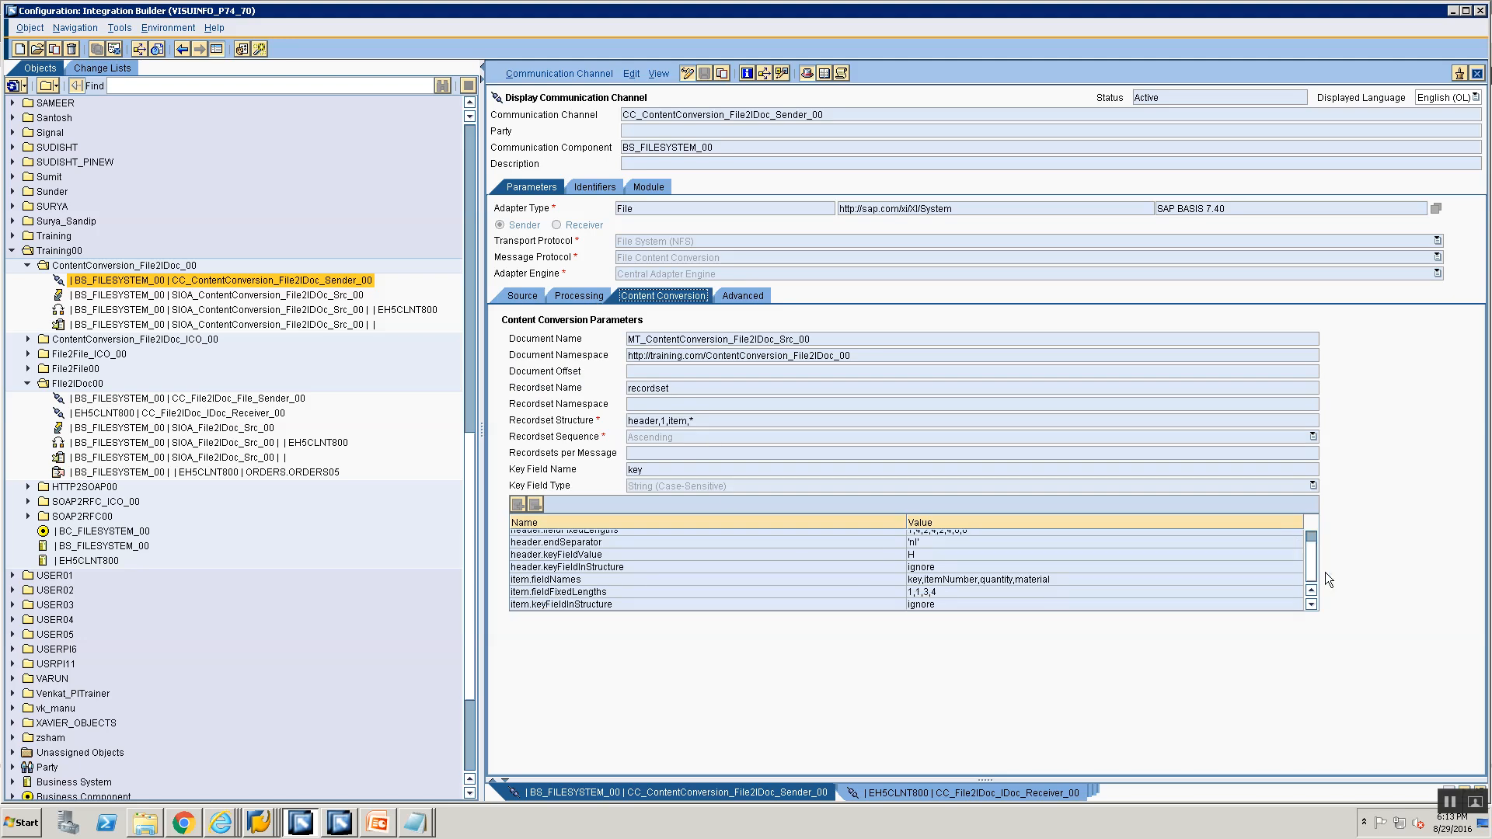
pyautogui.hotkey('alt', 'Tab')
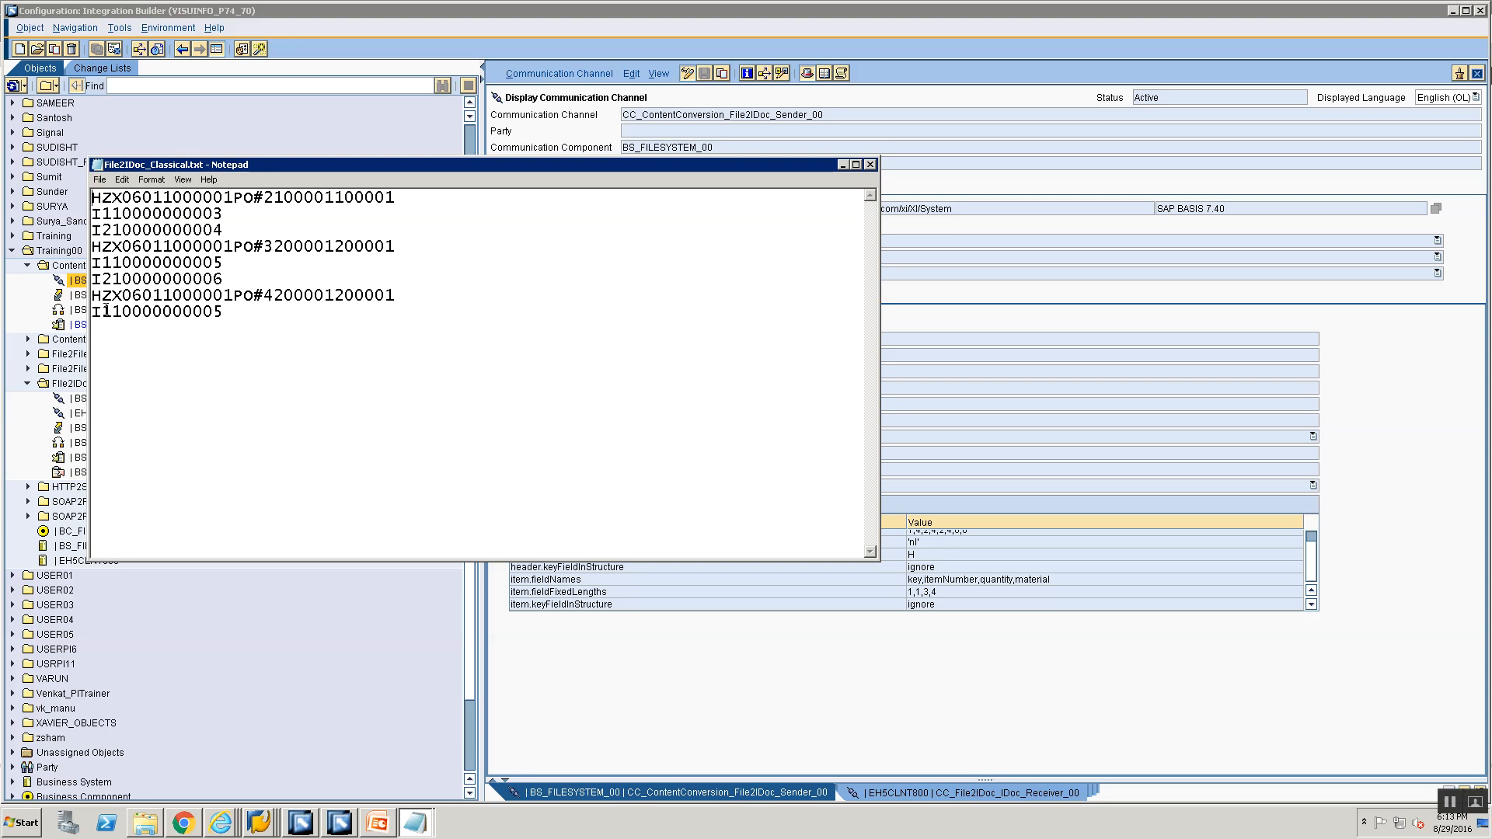
pyautogui.hotkey('alt', 'Tab')
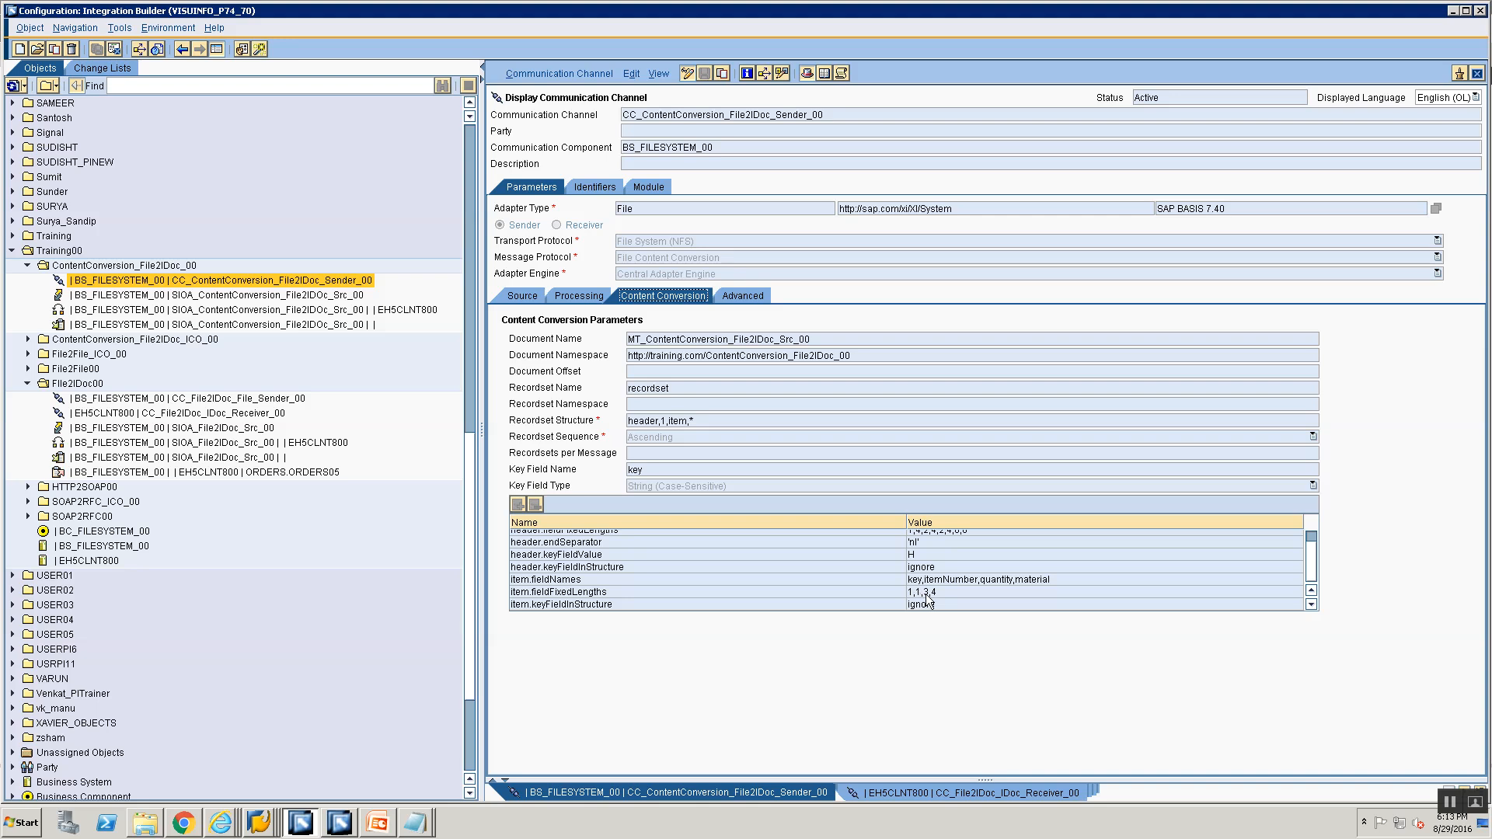
pyautogui.hotkey('alt', 'Tab')
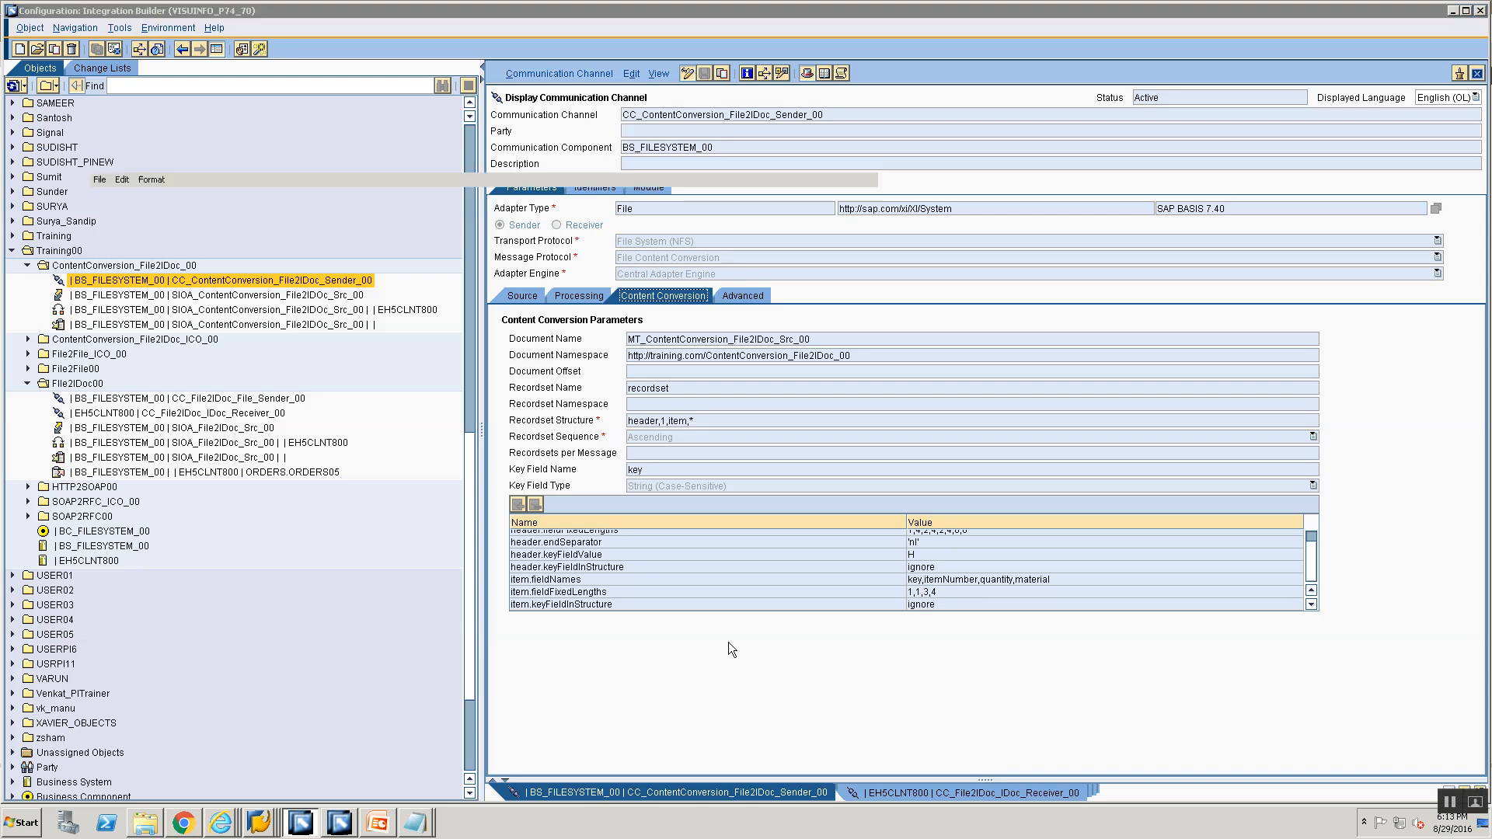
pyautogui.hotkey('alt', 'Tab')
pyautogui.hotkey('alt', 'Tab')
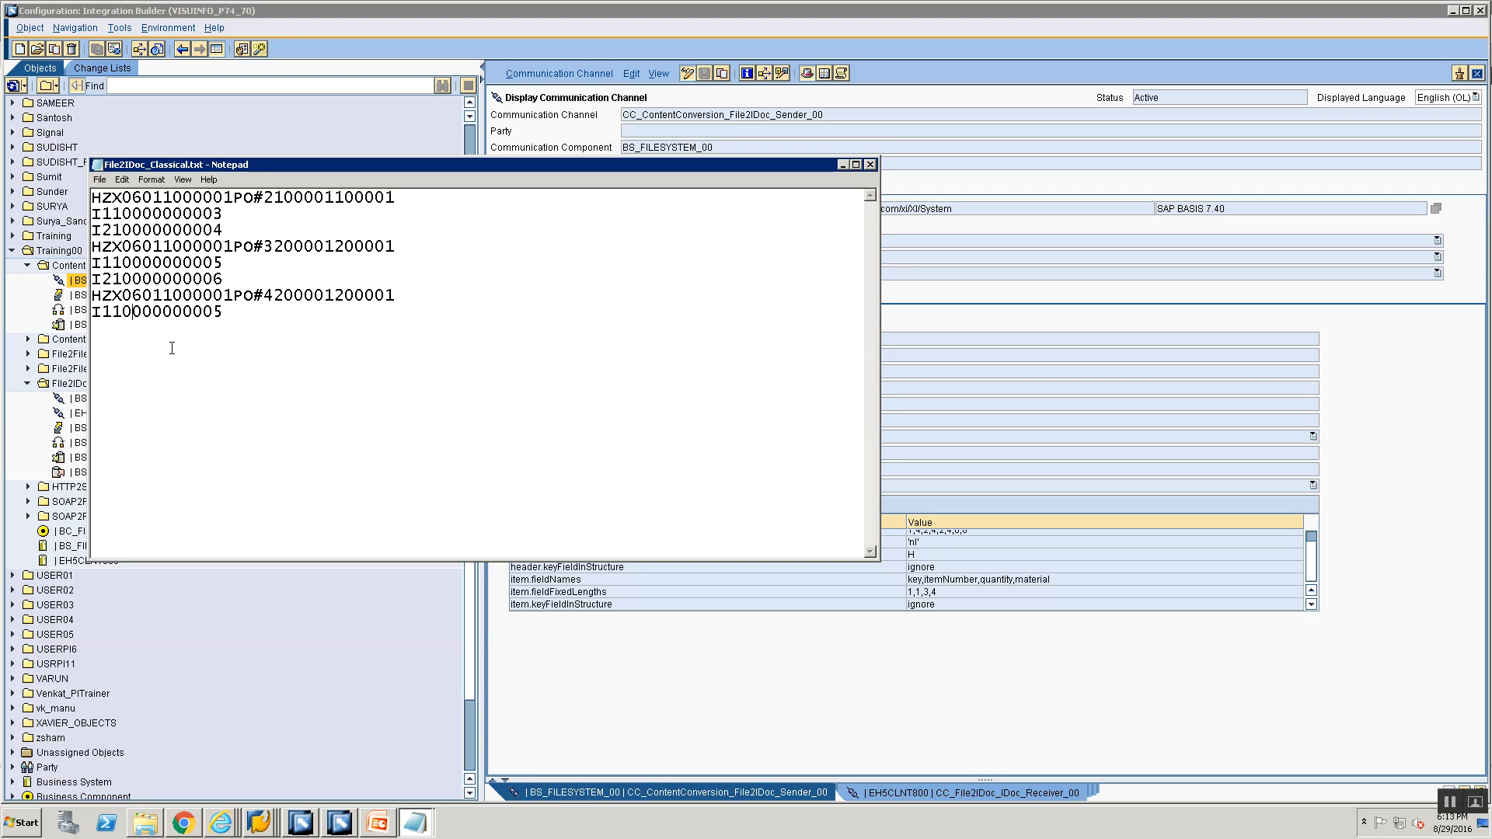
pyautogui.hotkey('shift', 'End')
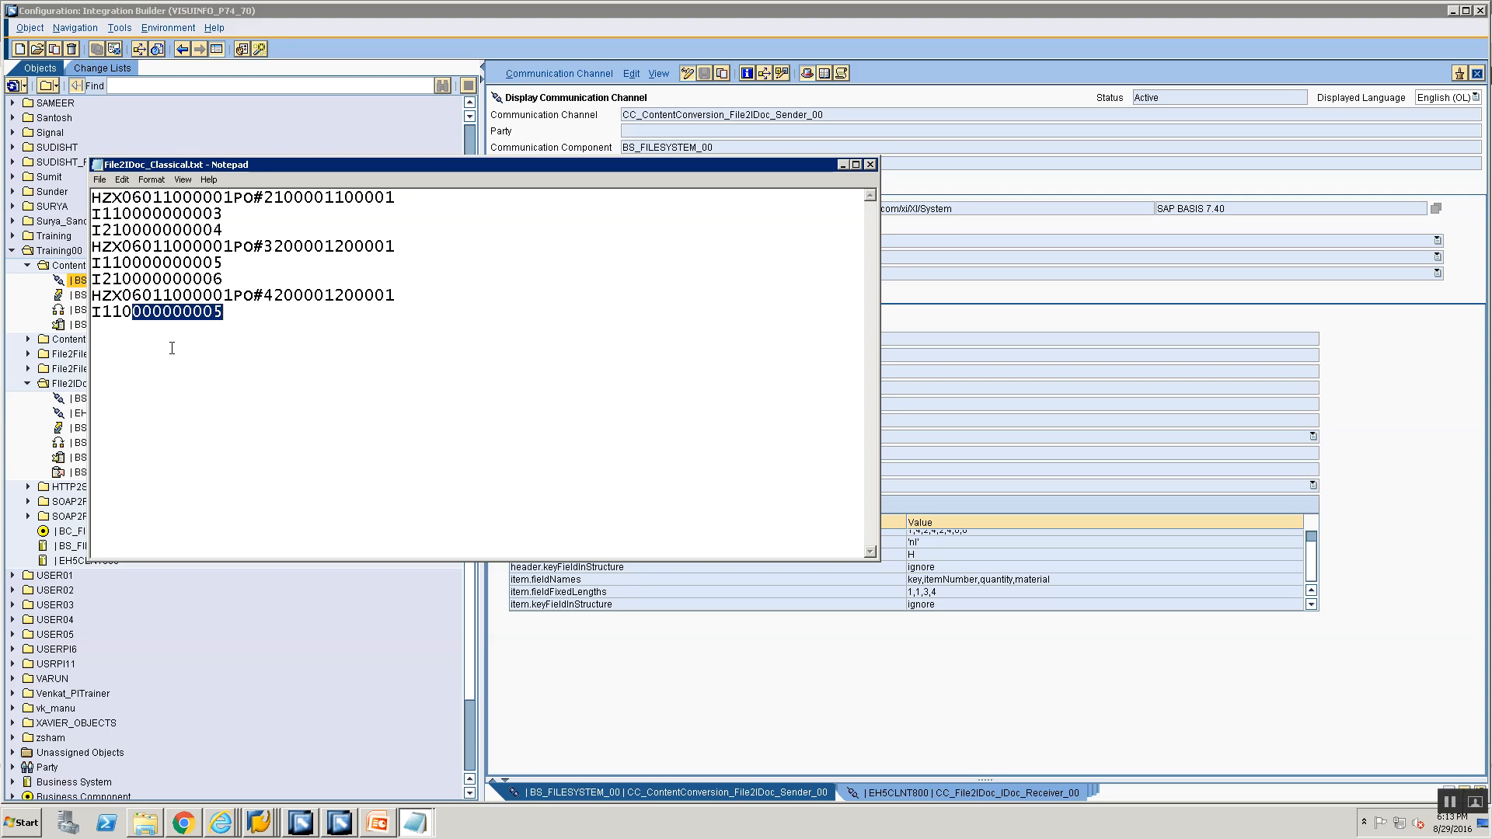
# Compare the quantity digits of the last item line in File2IDoc_Classical.txt with the sample input on the PowerPoint slide.
pyautogui.click(171, 348)
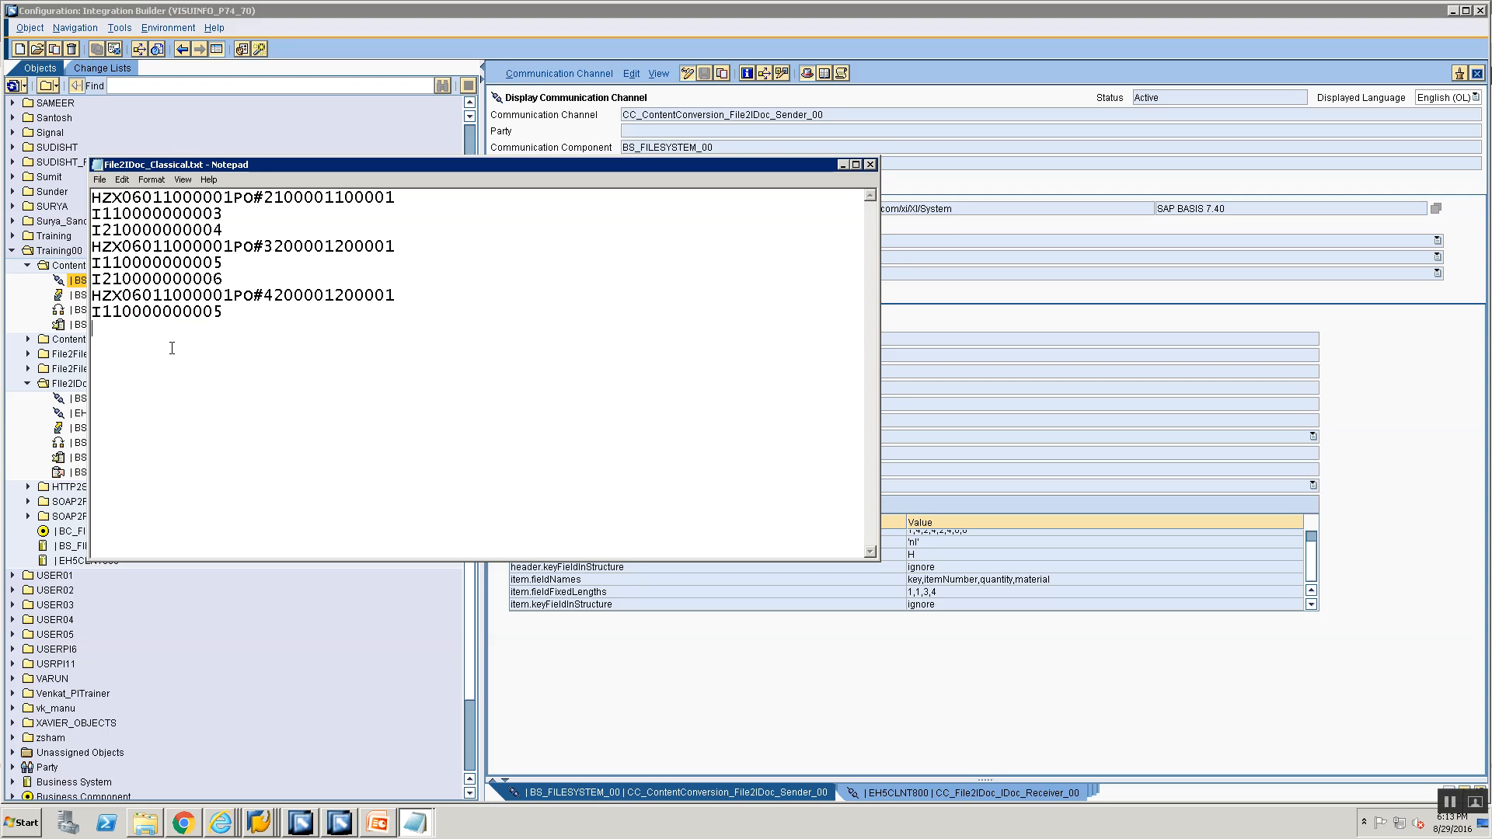
pyautogui.press('Up')
pyautogui.hotkey('shift', 'Right')
pyautogui.hotkey('shift', 'Right')
pyautogui.hotkey('shift', 'Right')
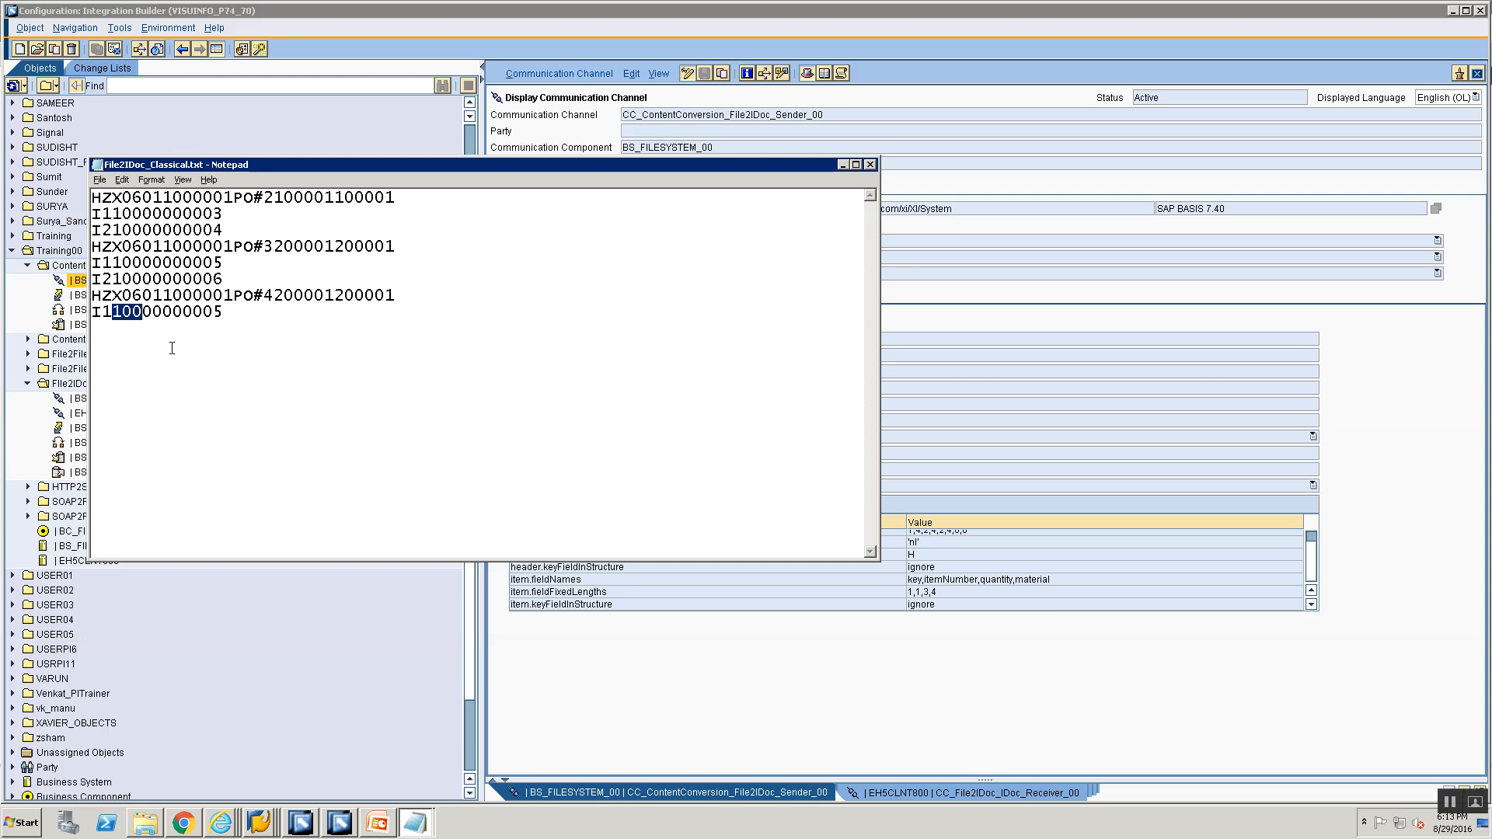
pyautogui.hotkey('alt', 'Tab')
pyautogui.hotkey('alt', 'Tab')
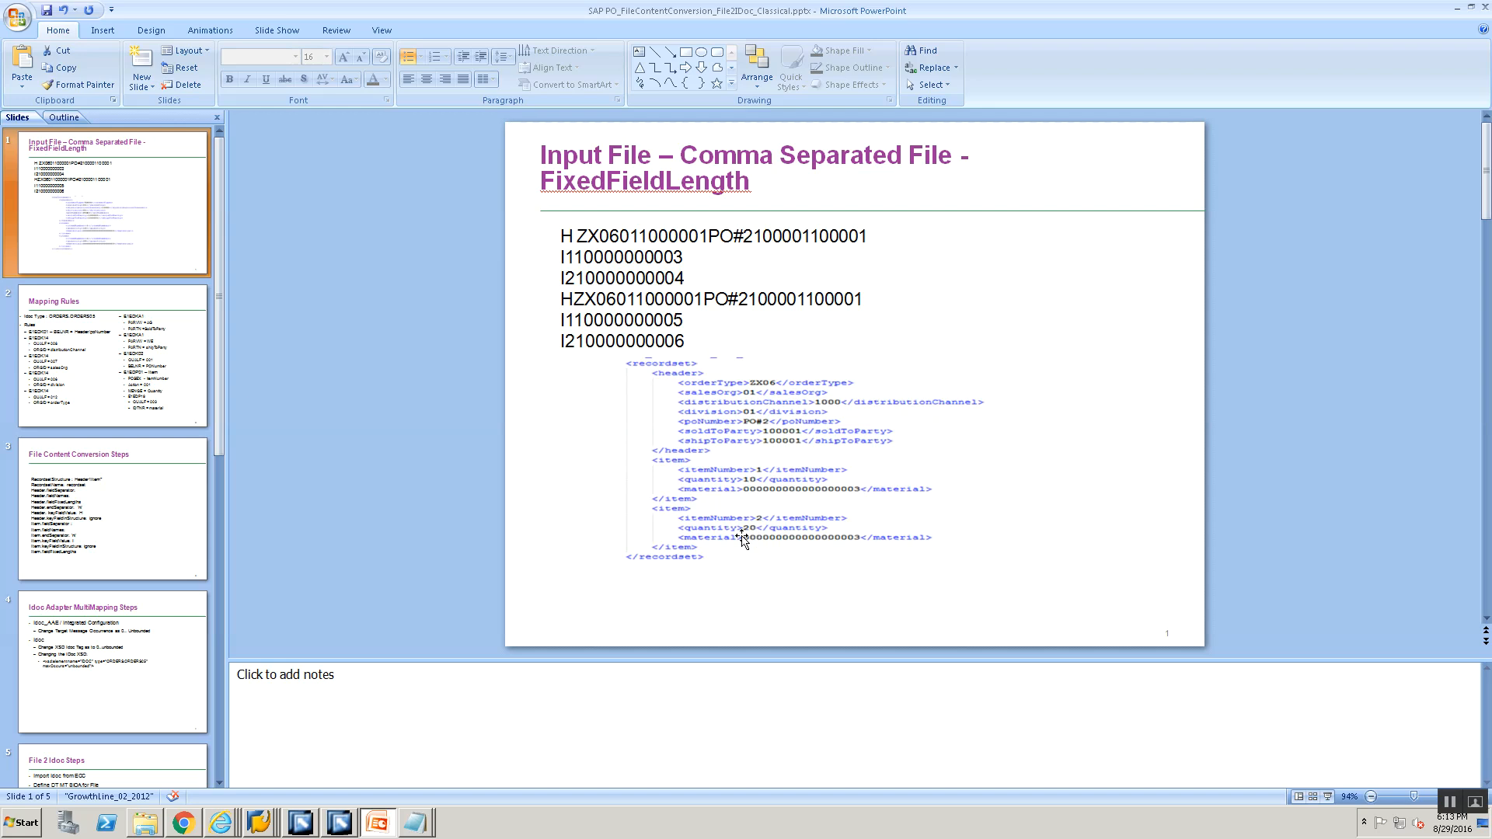
# In the Integration Builder, set item.fieldFixedLengths to 1,1,2,4 in sender channel CC_ContentConversion_File2IDoc_Sender_00.
pyautogui.hotkey('alt', 'Tab')
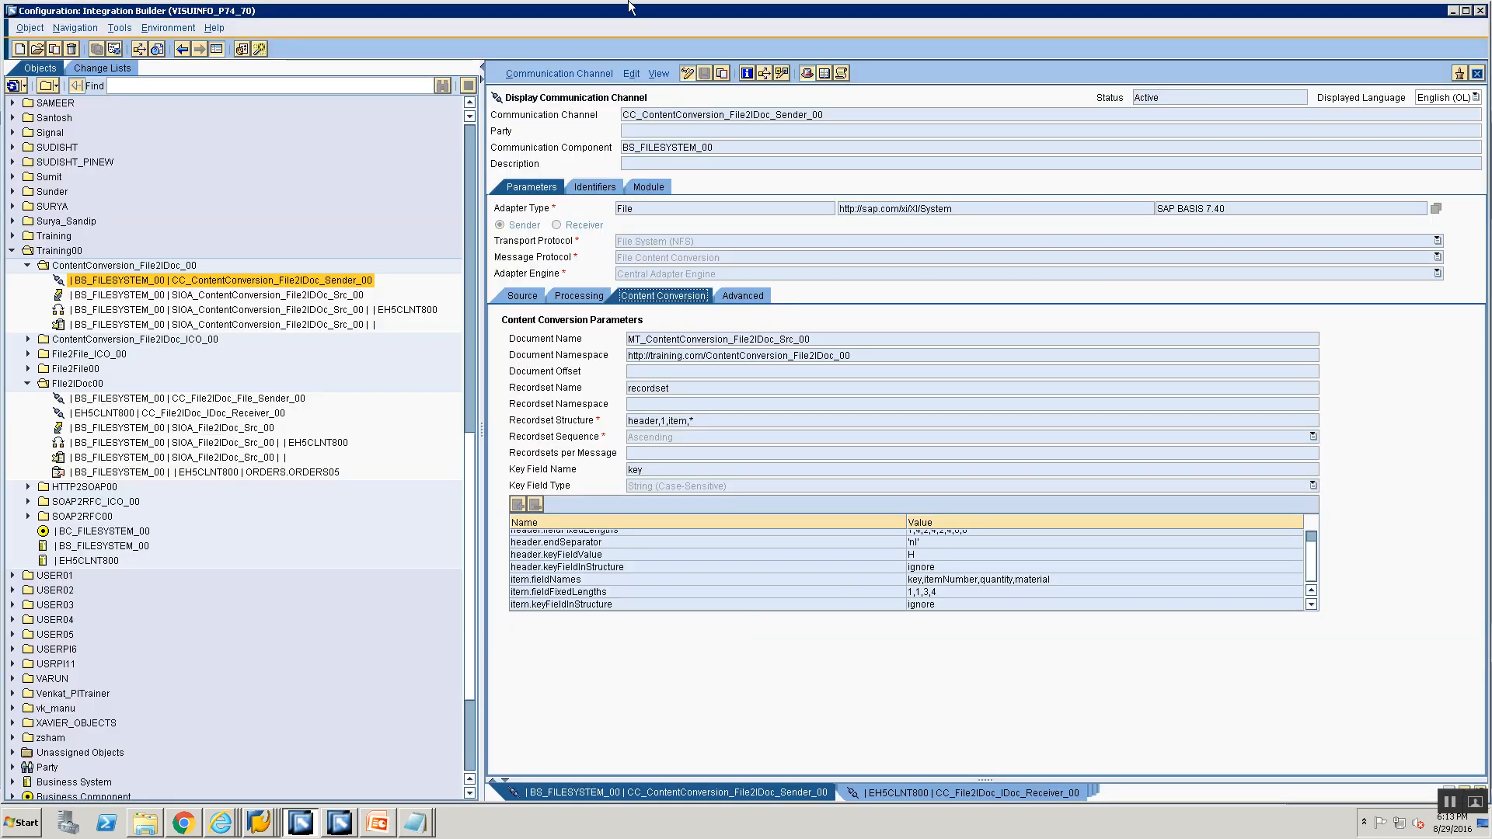
pyautogui.click(689, 73)
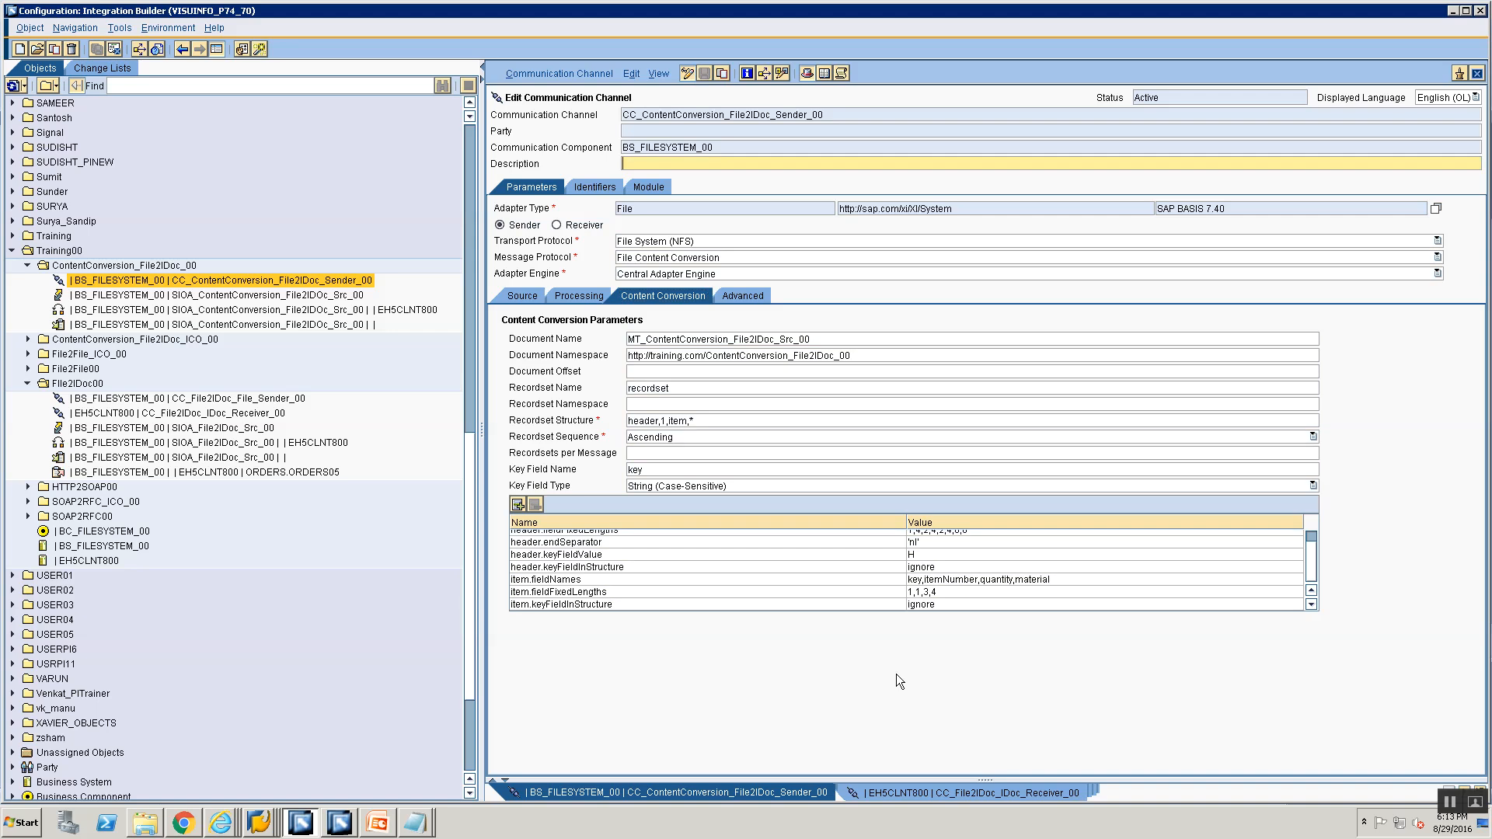
pyautogui.click(924, 592)
pyautogui.press('BackSpace')
pyautogui.write('2')
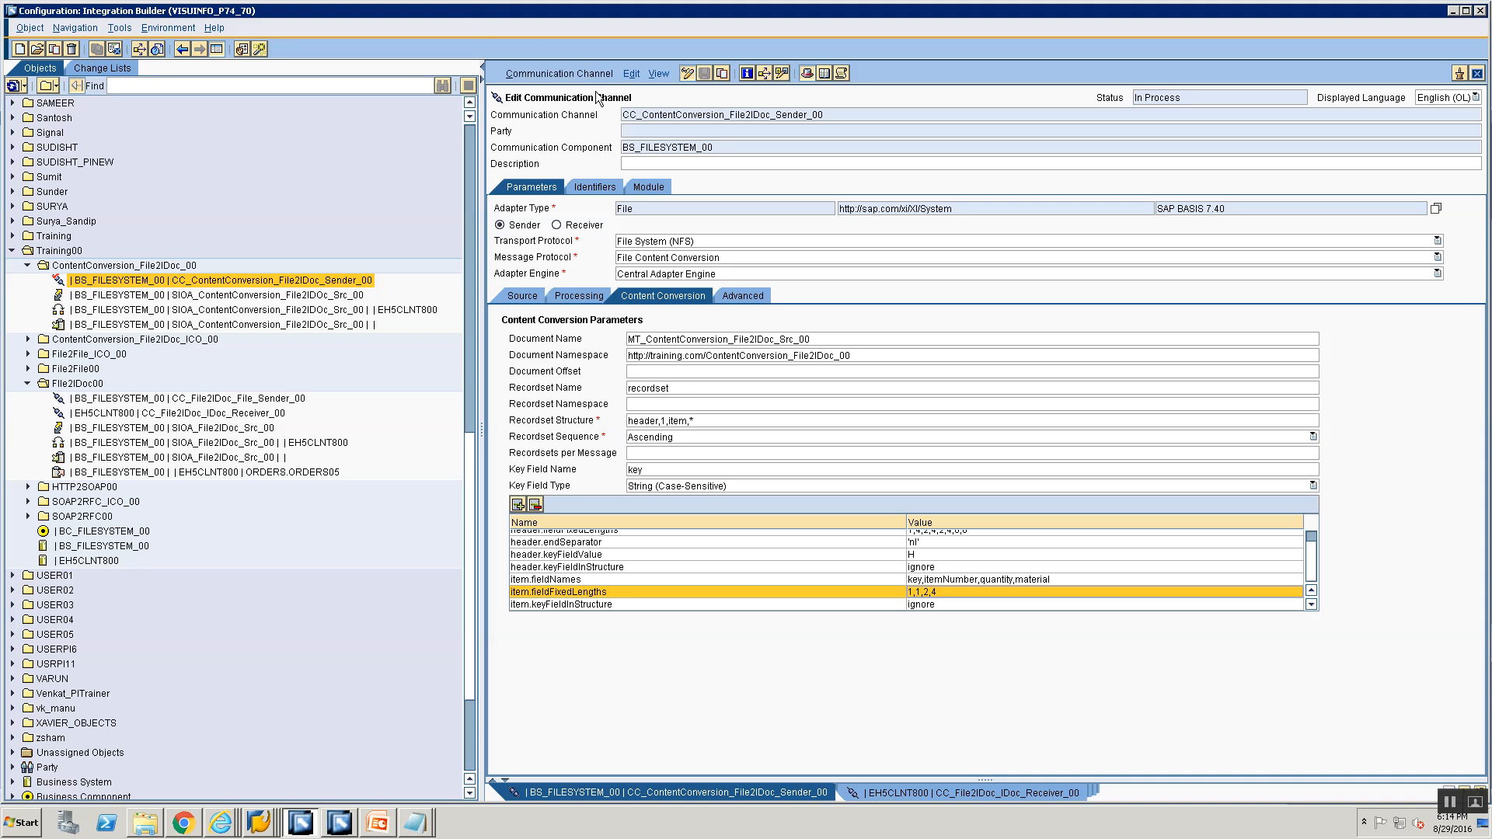
# Activate the change list containing the edited sender channel.
pyautogui.click(579, 72)
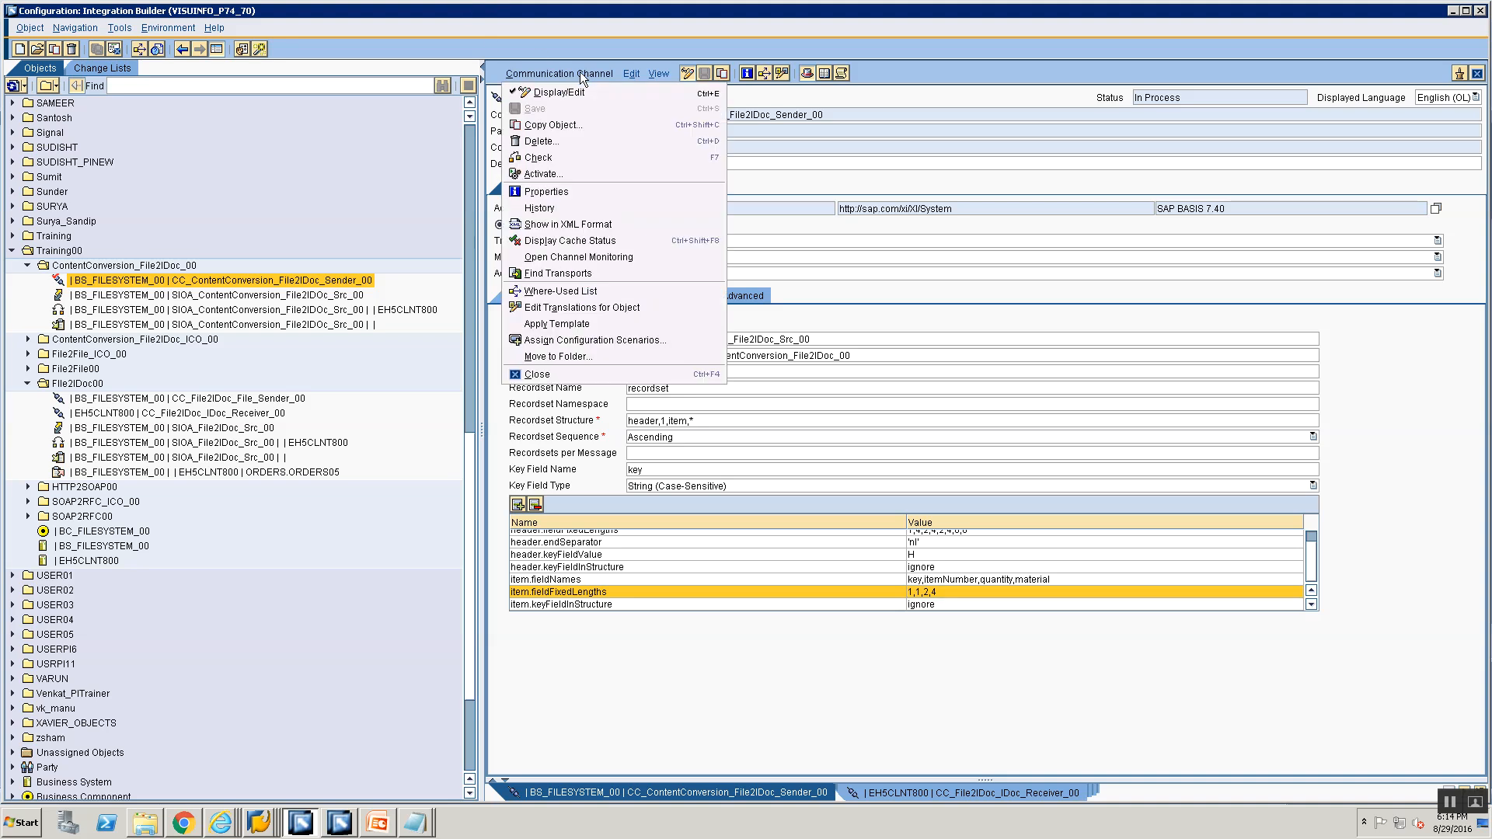
pyautogui.click(614, 172)
pyautogui.click(584, 561)
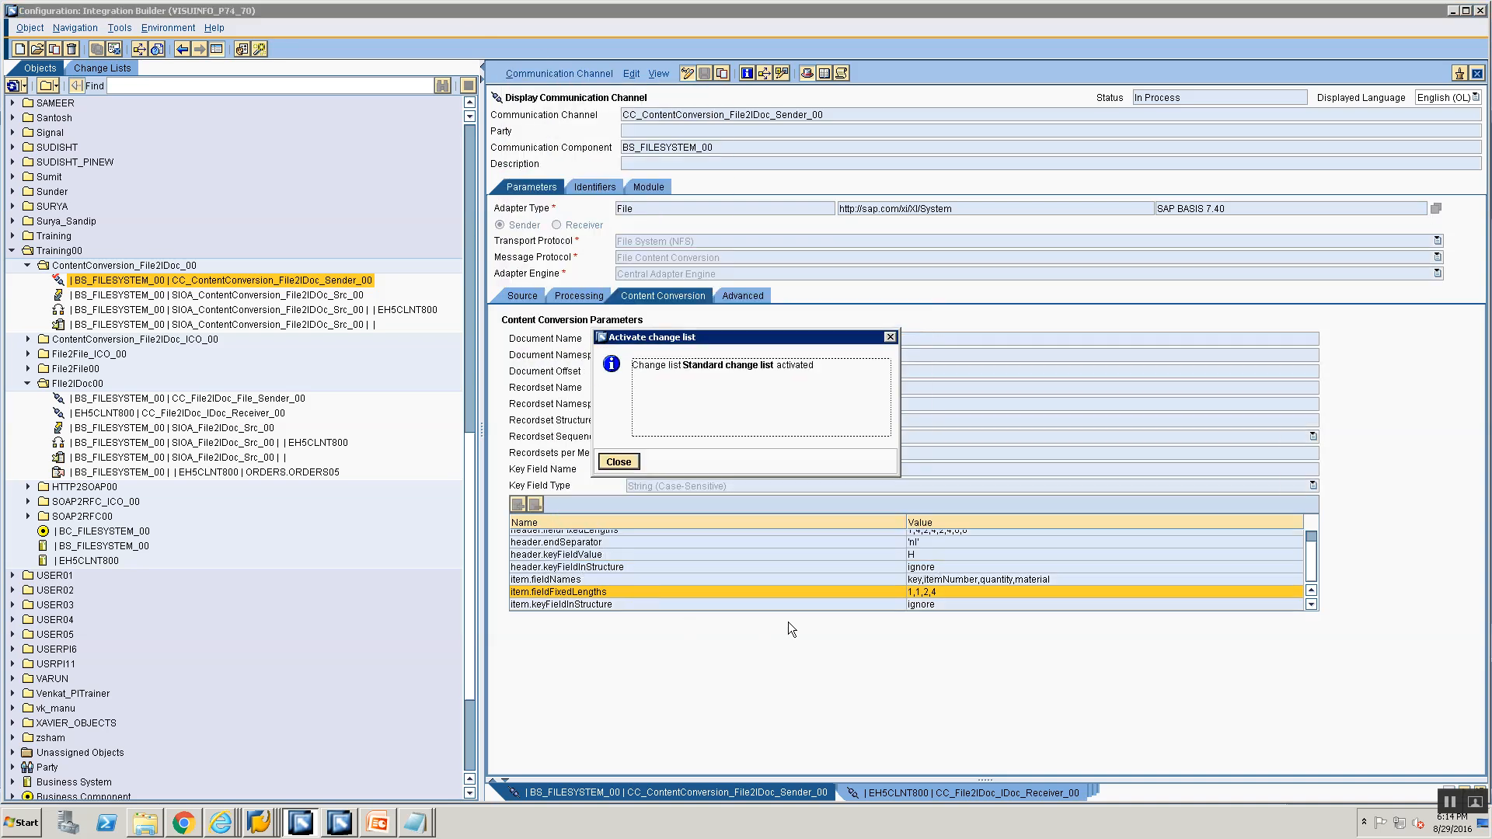
# In File2IDoc_Classical.txt, replace the material number in the last item line with 0005.
pyautogui.hotkey('alt', 'Tab')
pyautogui.hotkey('alt', 'Tab')
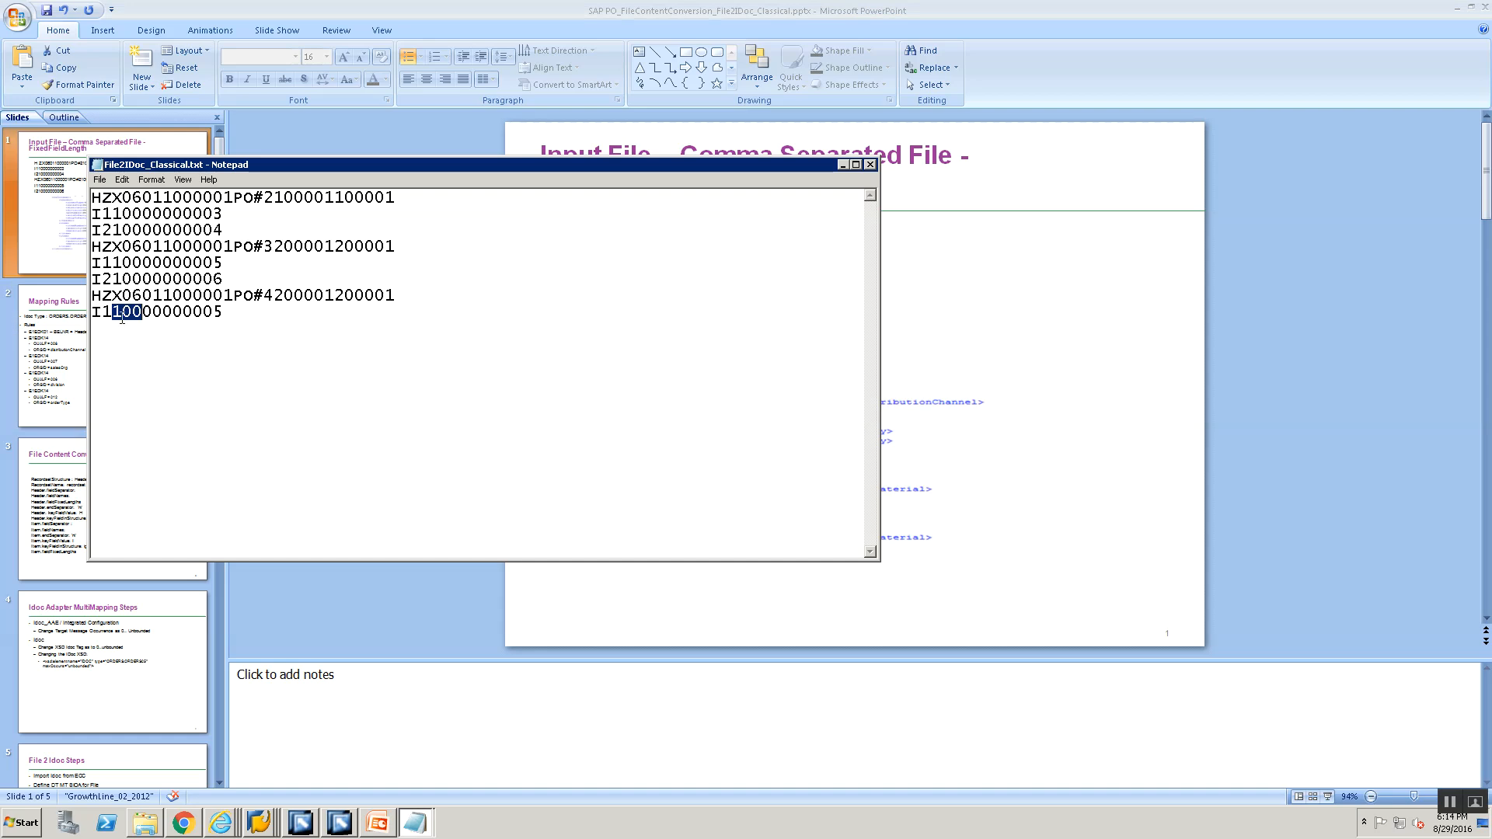
pyautogui.moveTo(102, 312); pyautogui.dragTo(112, 312)
pyautogui.click(133, 311)
pyautogui.hotkey('shift', 'Right')
pyautogui.hotkey('shift', 'Right')
pyautogui.hotkey('shift', 'Right')
pyautogui.hotkey('shift', 'Right')
pyautogui.hotkey('shift', 'Right')
pyautogui.hotkey('shift', 'Right')
pyautogui.hotkey('shift', 'Right')
pyautogui.hotkey('shift', 'Right')
pyautogui.hotkey('shift', 'Right')
pyautogui.hotkey('shift', 'Right')
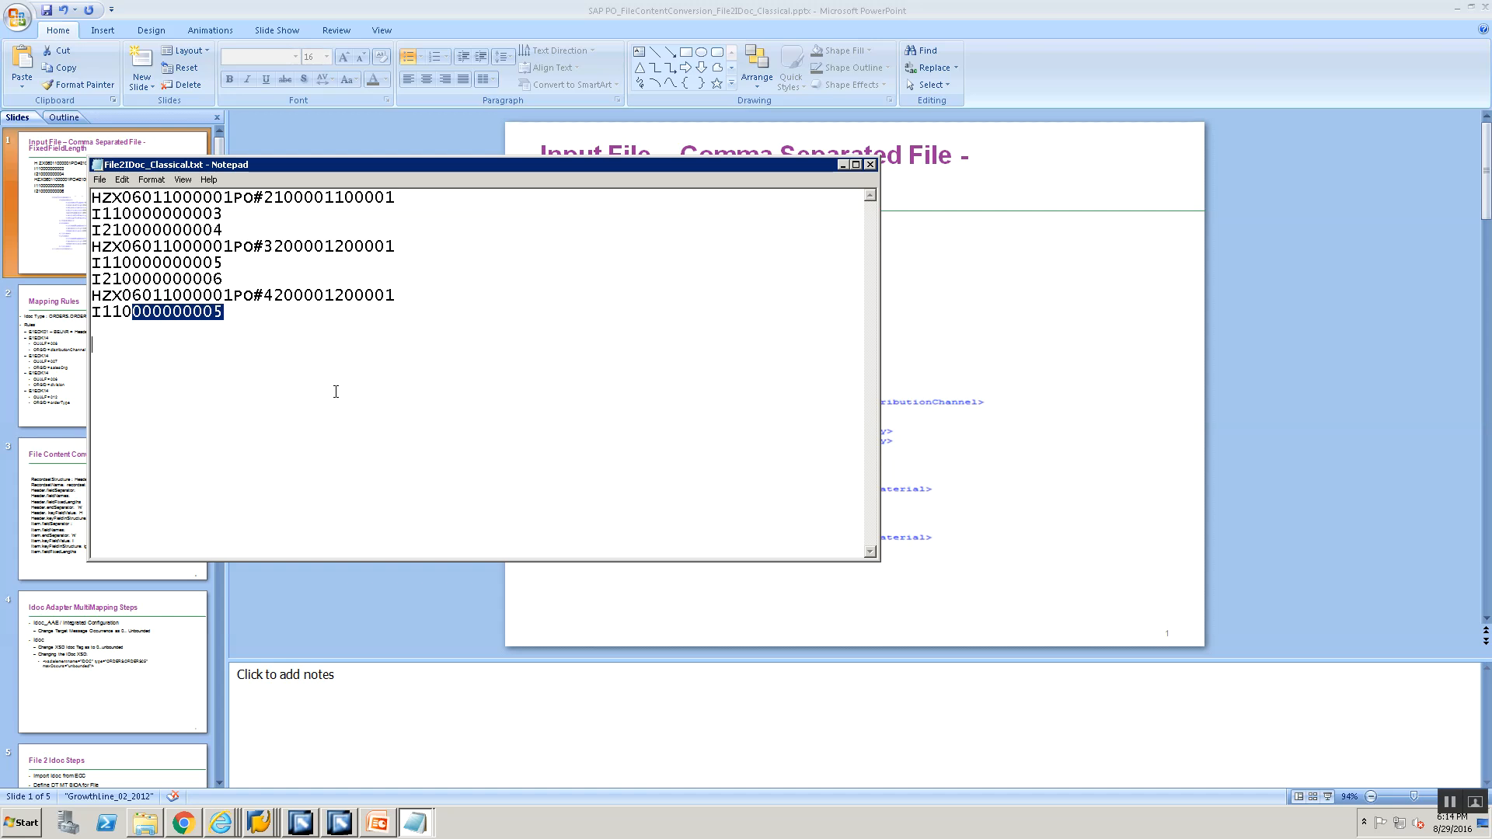
pyautogui.press('Delete')
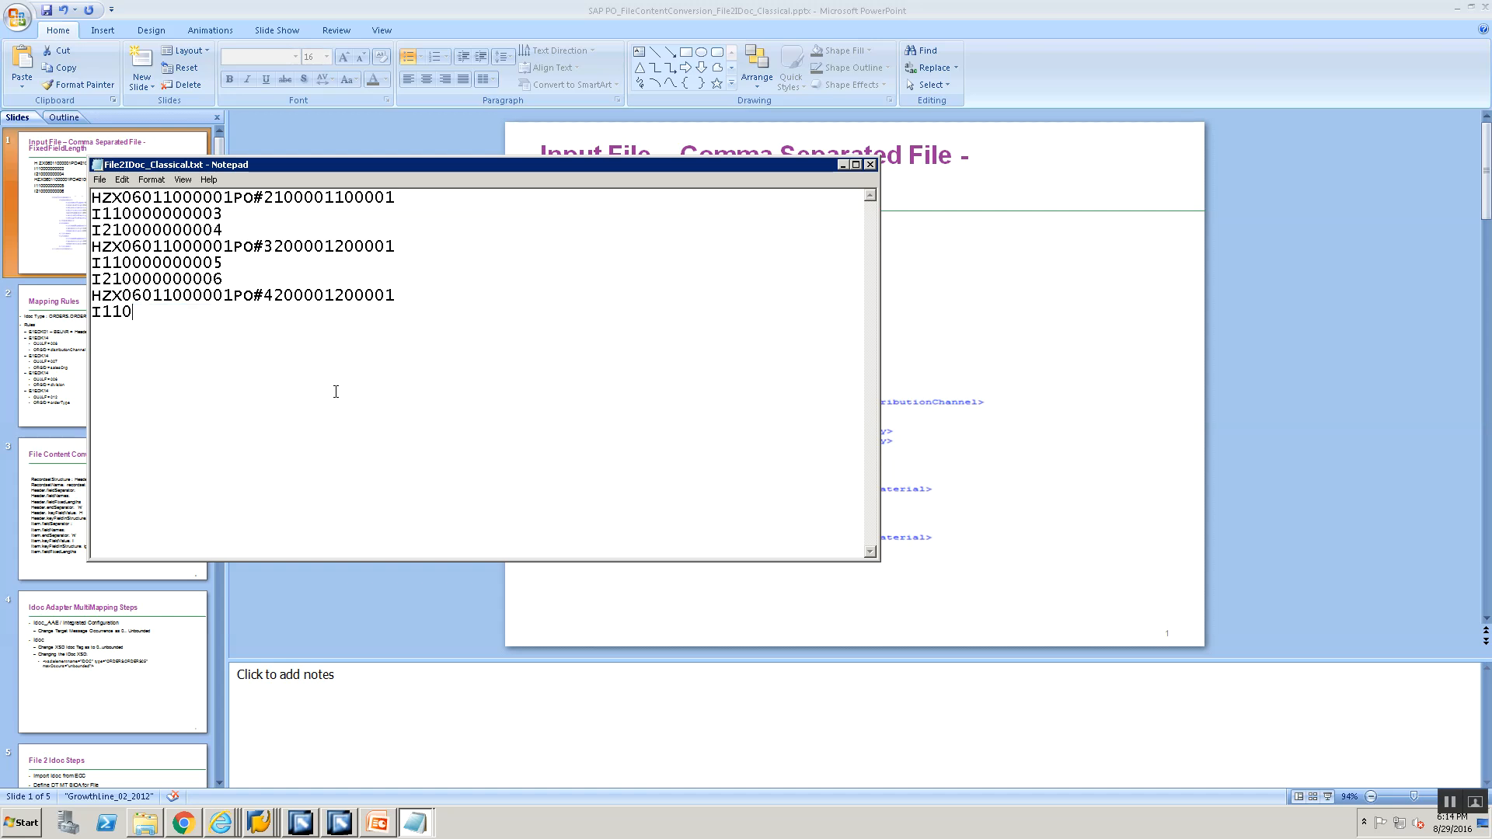
pyautogui.write('0005')
# Copy the item record I1100005 from the last line of the file.
pyautogui.doubleClick(94, 312)
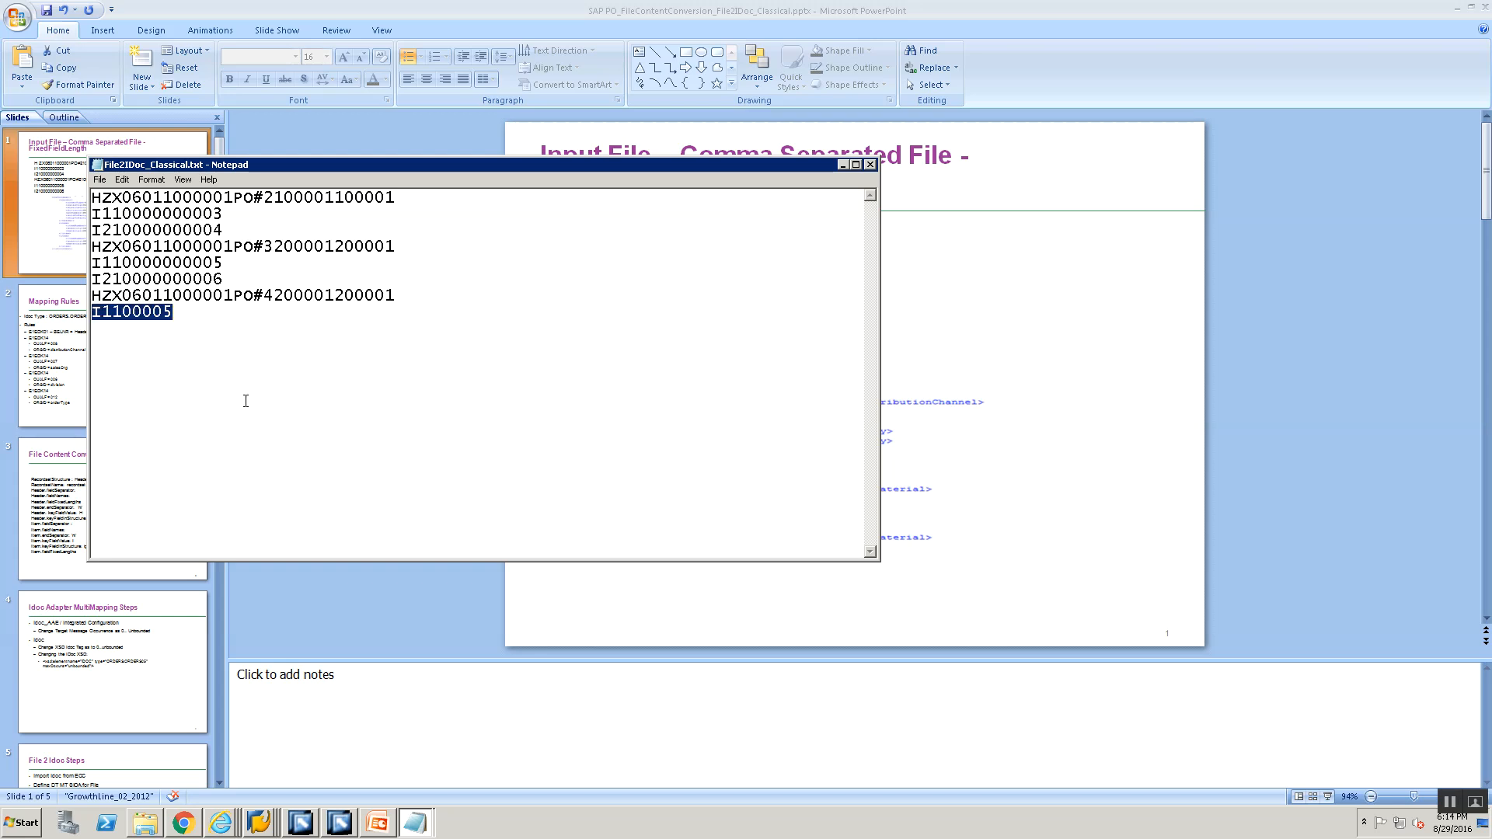
pyautogui.click(140, 282)
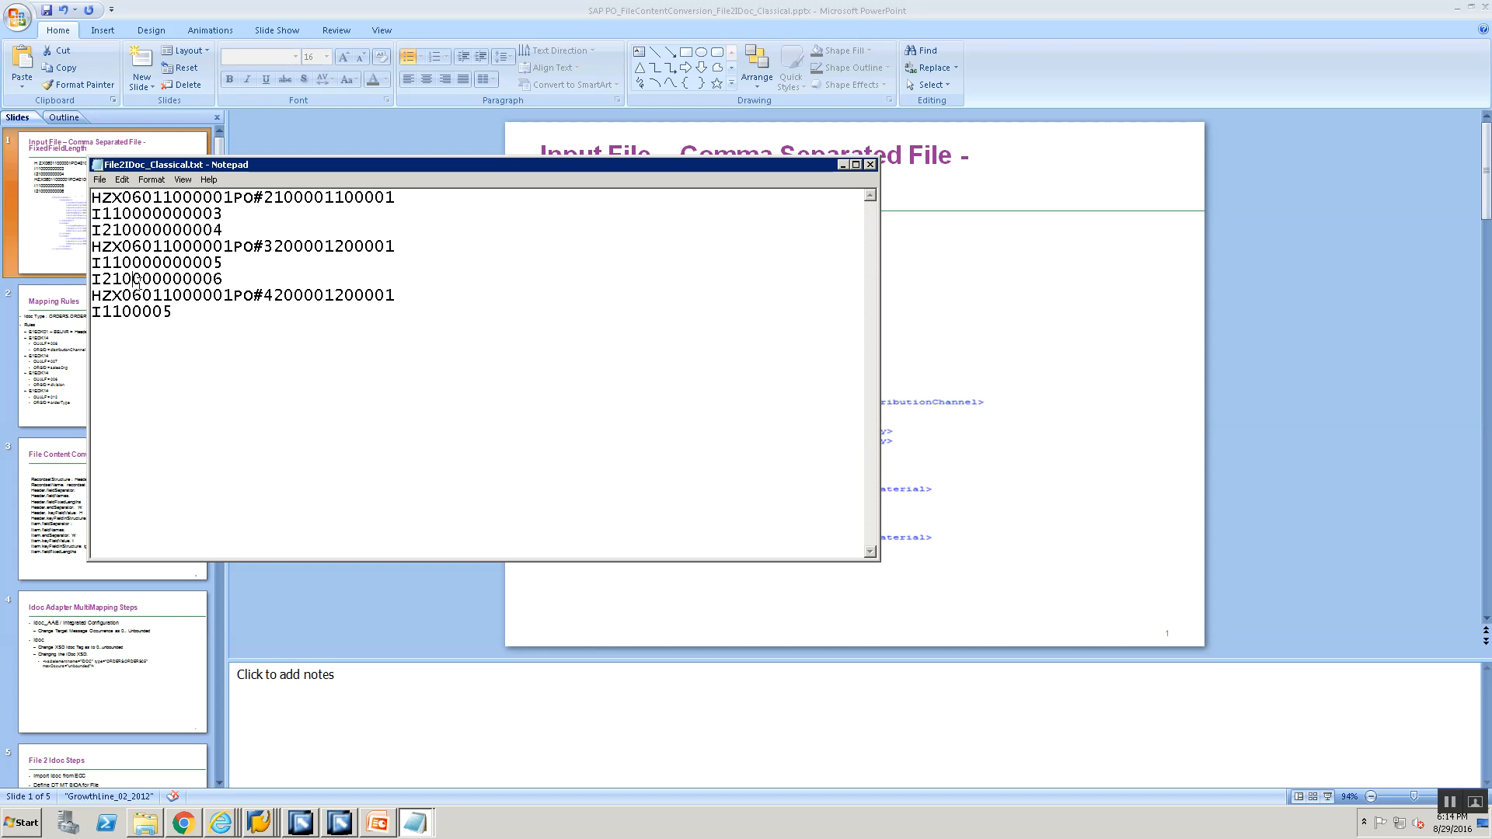
pyautogui.hotkey('shift', 'Home')
pyautogui.moveTo(173, 312); pyautogui.dragTo(83, 309)
pyautogui.hotkey('ctrl', 'c')
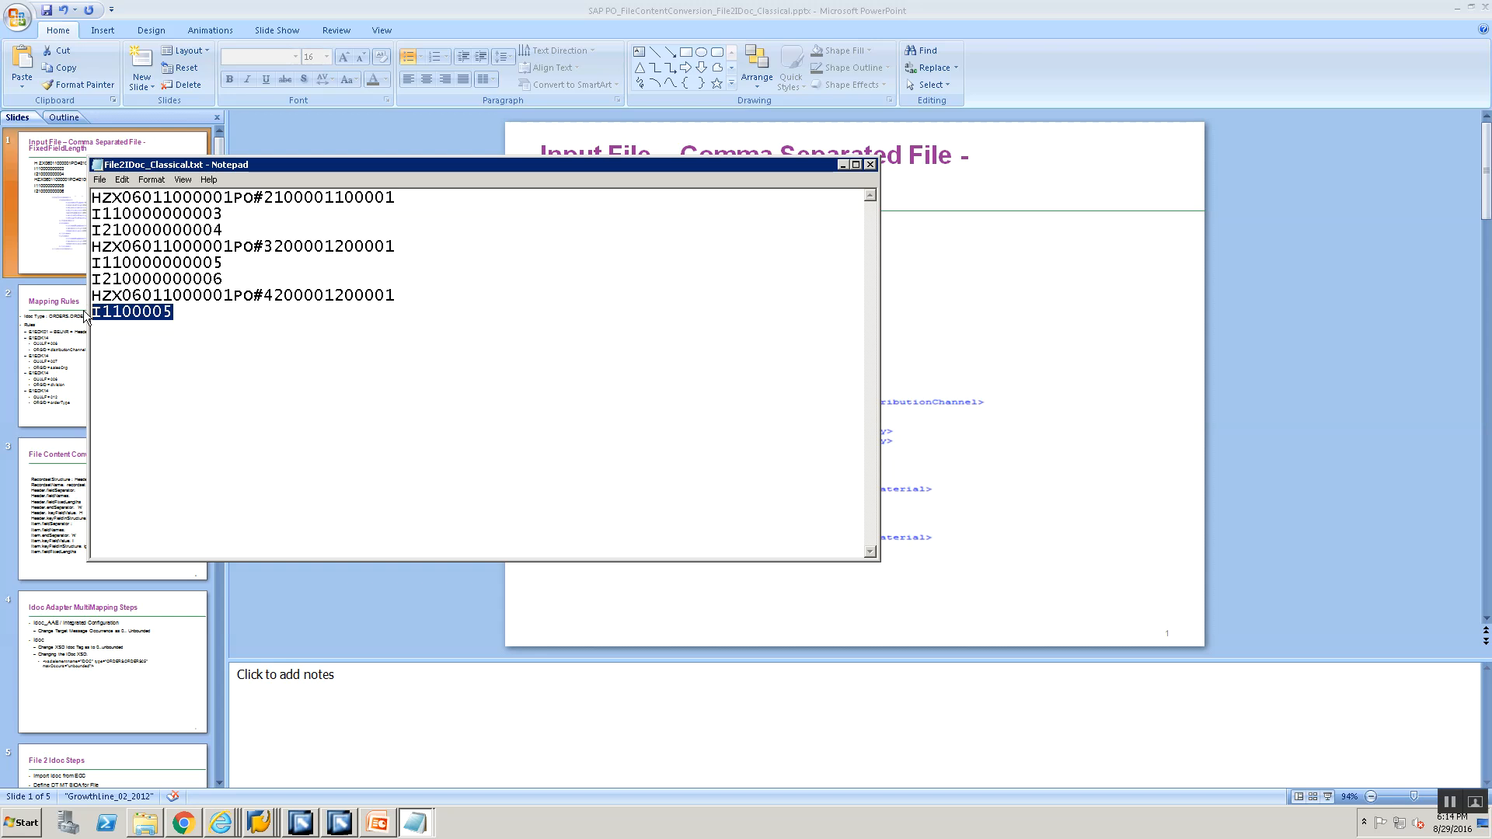
pyautogui.press('Up')
pyautogui.press('Up')
pyautogui.press('Up')
pyautogui.hotkey('shift', 'End')
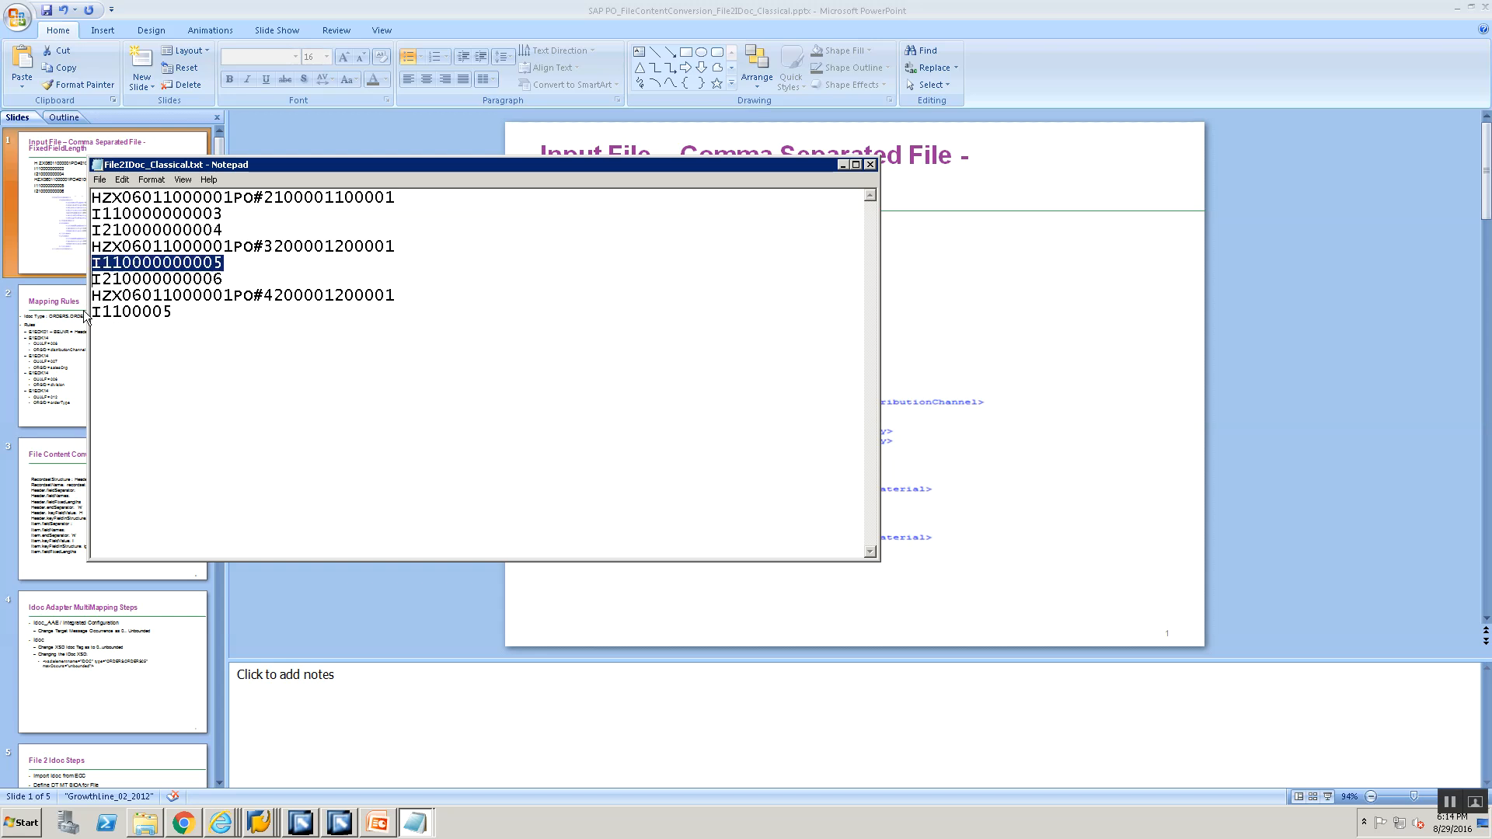
pyautogui.hotkey('shift', 'Down')
pyautogui.hotkey('ctrl', 'v')
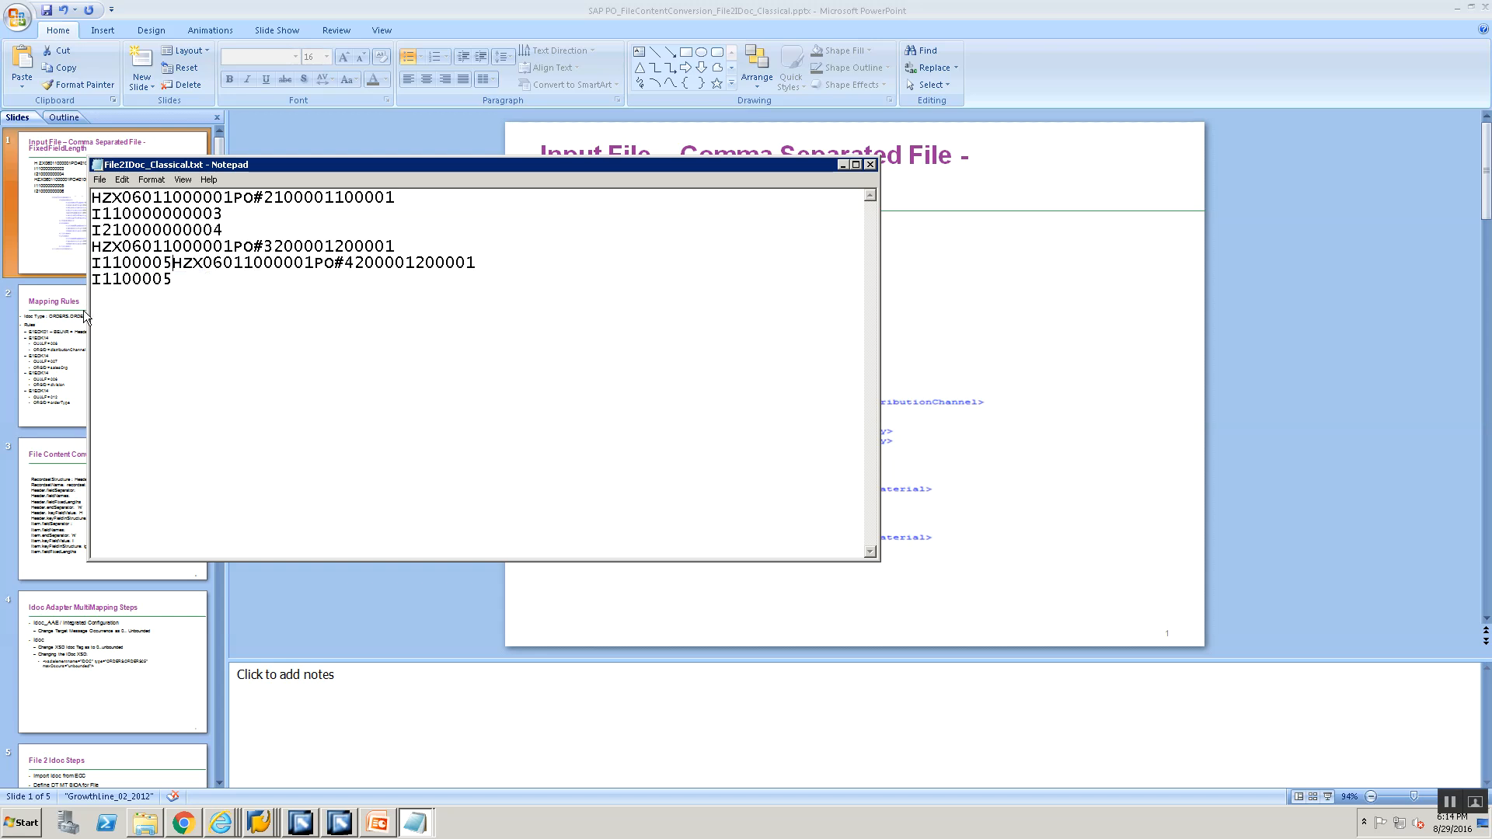
pyautogui.hotkey('ctrl', 'z')
pyautogui.press('Right')
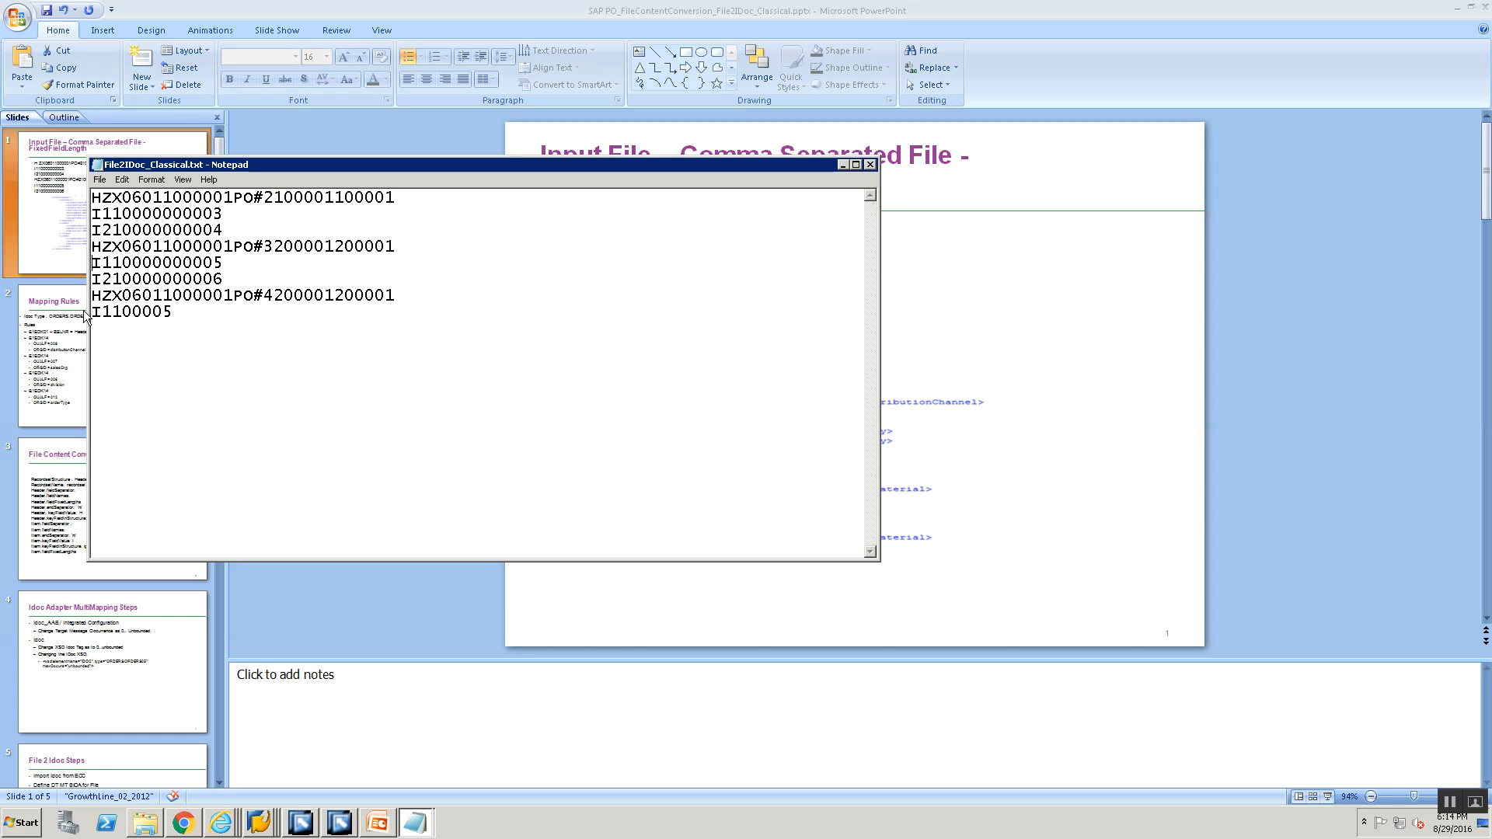
# Replace both item lines under the PO#3 header with the copied record I1100005.
pyautogui.hotkey('shift', 'End')
pyautogui.hotkey('ctrl', 'v')
pyautogui.press('Down')
pyautogui.hotkey('shift', 'End')
pyautogui.hotkey('ctrl', 'v')
# Replace both item lines under the PO#2 header with the copied record I1100005.
pyautogui.press('Up')
pyautogui.press('Up')
pyautogui.press('Up')
pyautogui.press('Up')
pyautogui.press('Home')
pyautogui.hotkey('shift', 'End')
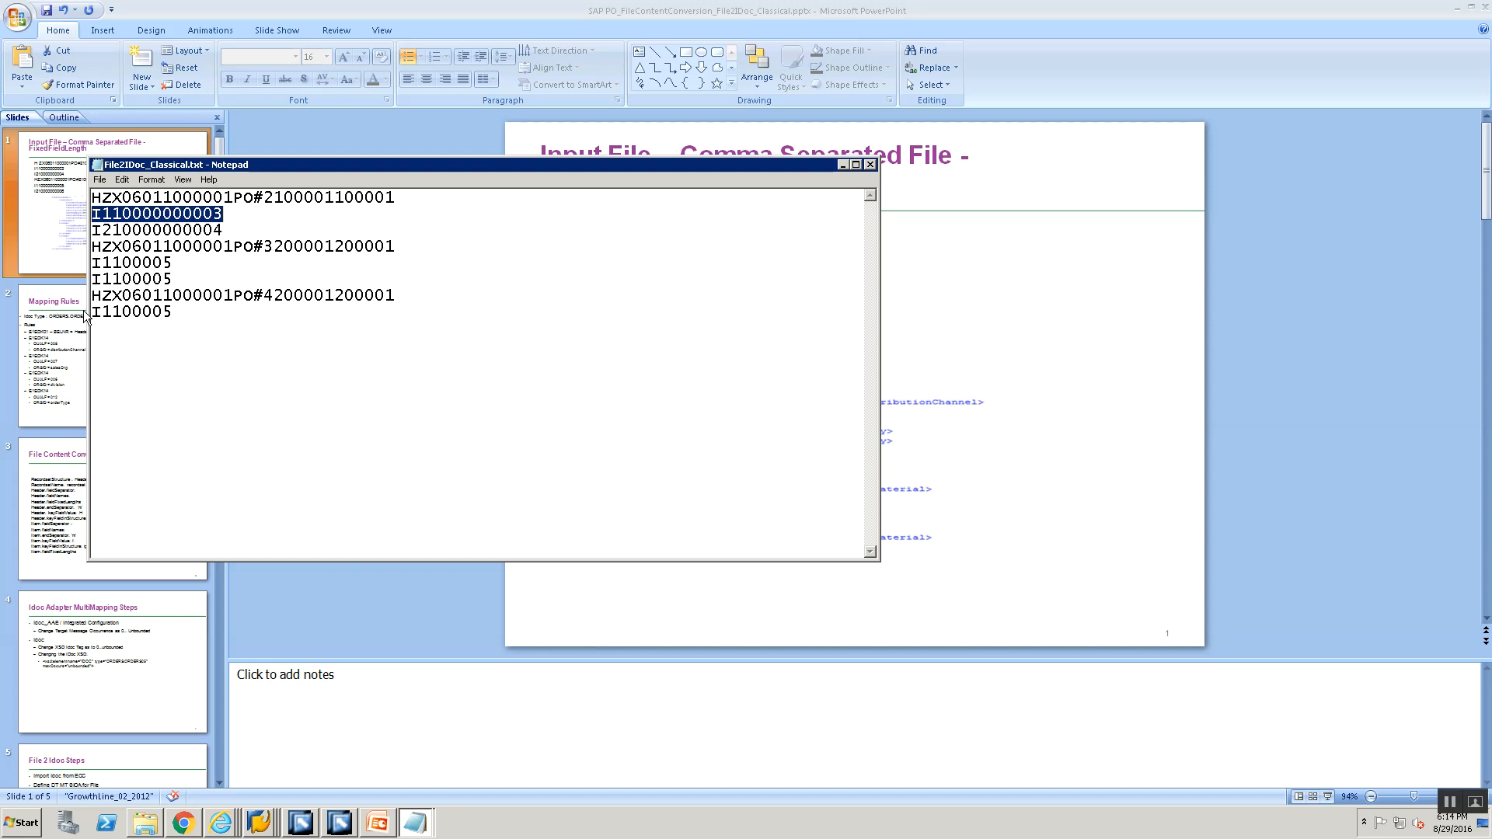
pyautogui.press('Delete')
pyautogui.hotkey('ctrl', 'v')
pyautogui.press('Down')
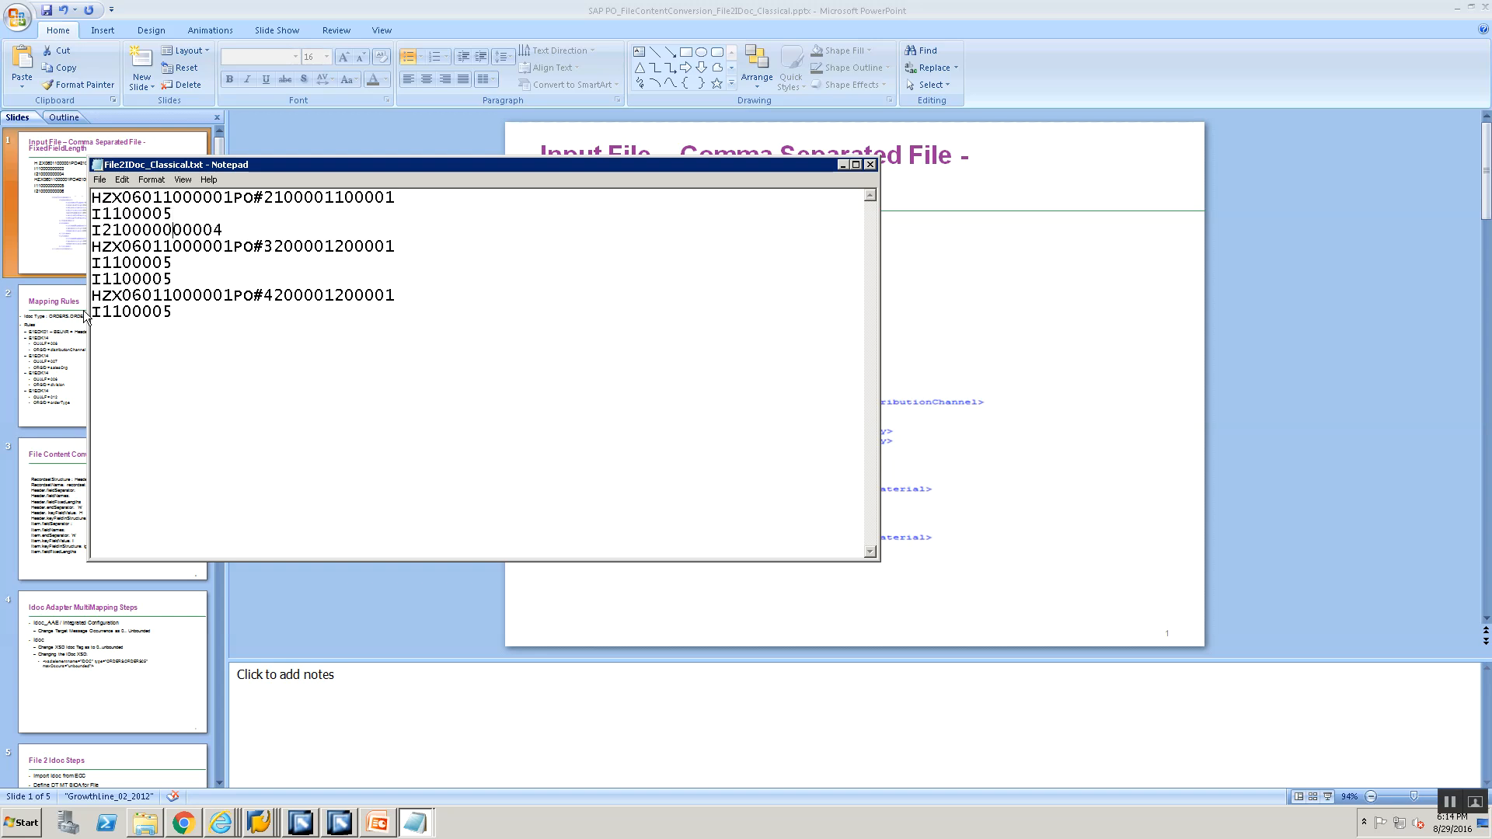
pyautogui.press('Home')
pyautogui.hotkey('shift', 'End')
pyautogui.press('Delete')
pyautogui.hotkey('ctrl', 'v')
# Change the item number in the second item line of order PO#2 to 2.
pyautogui.moveTo(113, 215); pyautogui.dragTo(102, 215)
pyautogui.click(108, 231)
pyautogui.press('Delete')
pyautogui.write('2')
# Number the two item lines of order PO#3 as 1 and 2, and close the input file.
pyautogui.click(113, 263)
pyautogui.press('BackSpace')
pyautogui.write('2')
pyautogui.press('Down')
pyautogui.press('BackSpace')
pyautogui.press('Up')
pyautogui.press('Delete')
pyautogui.write('1')
pyautogui.press('Down')
pyautogui.write('2')
pyautogui.press('Down')
pyautogui.press('Up')
pyautogui.press('BackSpace')
pyautogui.press('BackSpace')
pyautogui.write('1')
pyautogui.press('Down')
pyautogui.press('Up')
pyautogui.press('Down')
pyautogui.press('Down')
pyautogui.press('BackSpace')
pyautogui.press('BackSpace')
pyautogui.write('9')
pyautogui.press('Down')
pyautogui.press('Down')
pyautogui.click(869, 165)
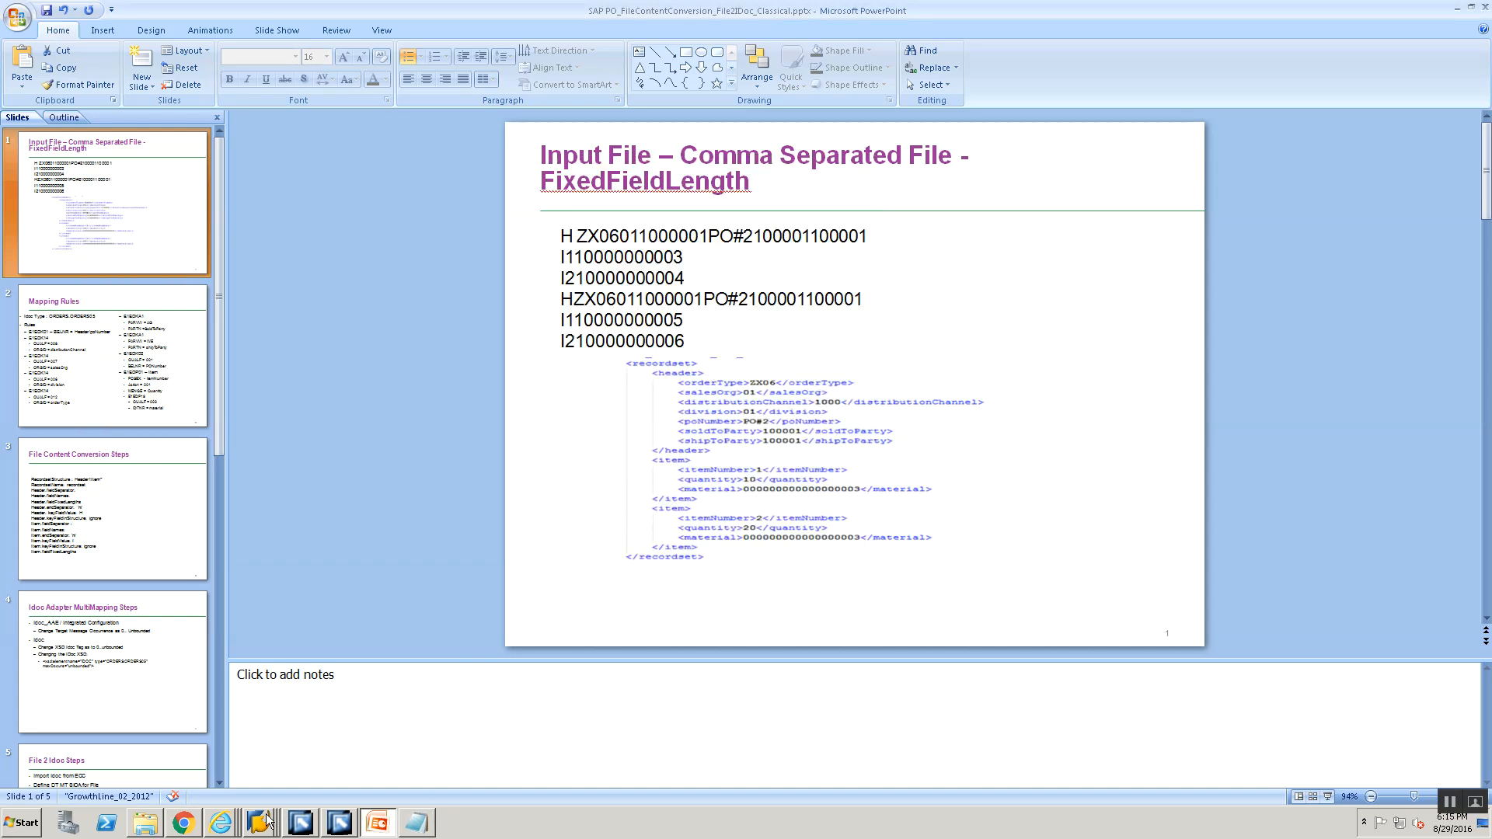
# Bring up SAP's file upload parameters and copy the name File2IDoc_Classical from the Training folder.
pyautogui.click(290, 825)
pyautogui.click(256, 770)
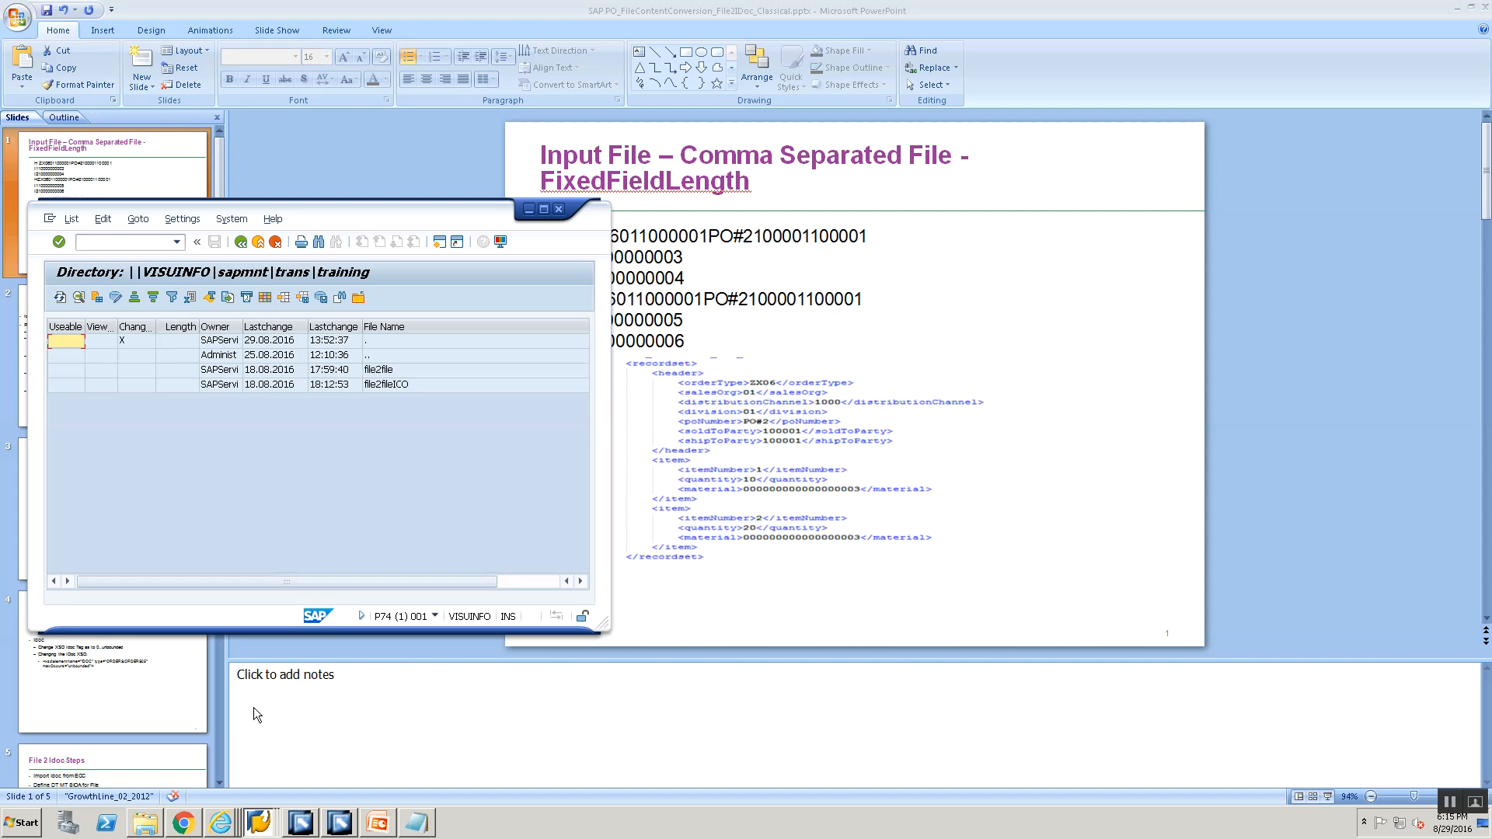
pyautogui.click(259, 822)
pyautogui.click(258, 791)
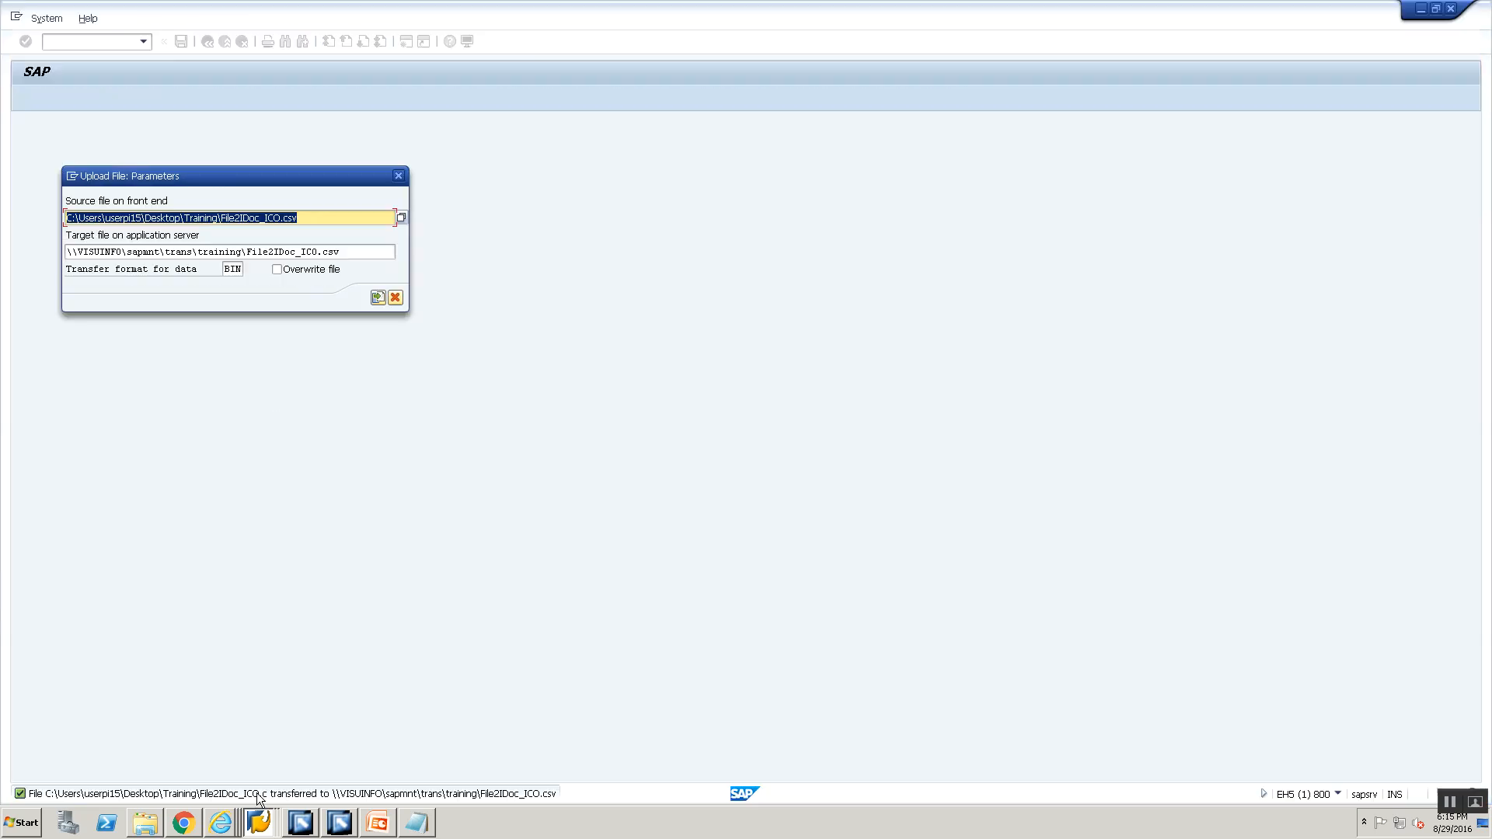
pyautogui.click(146, 822)
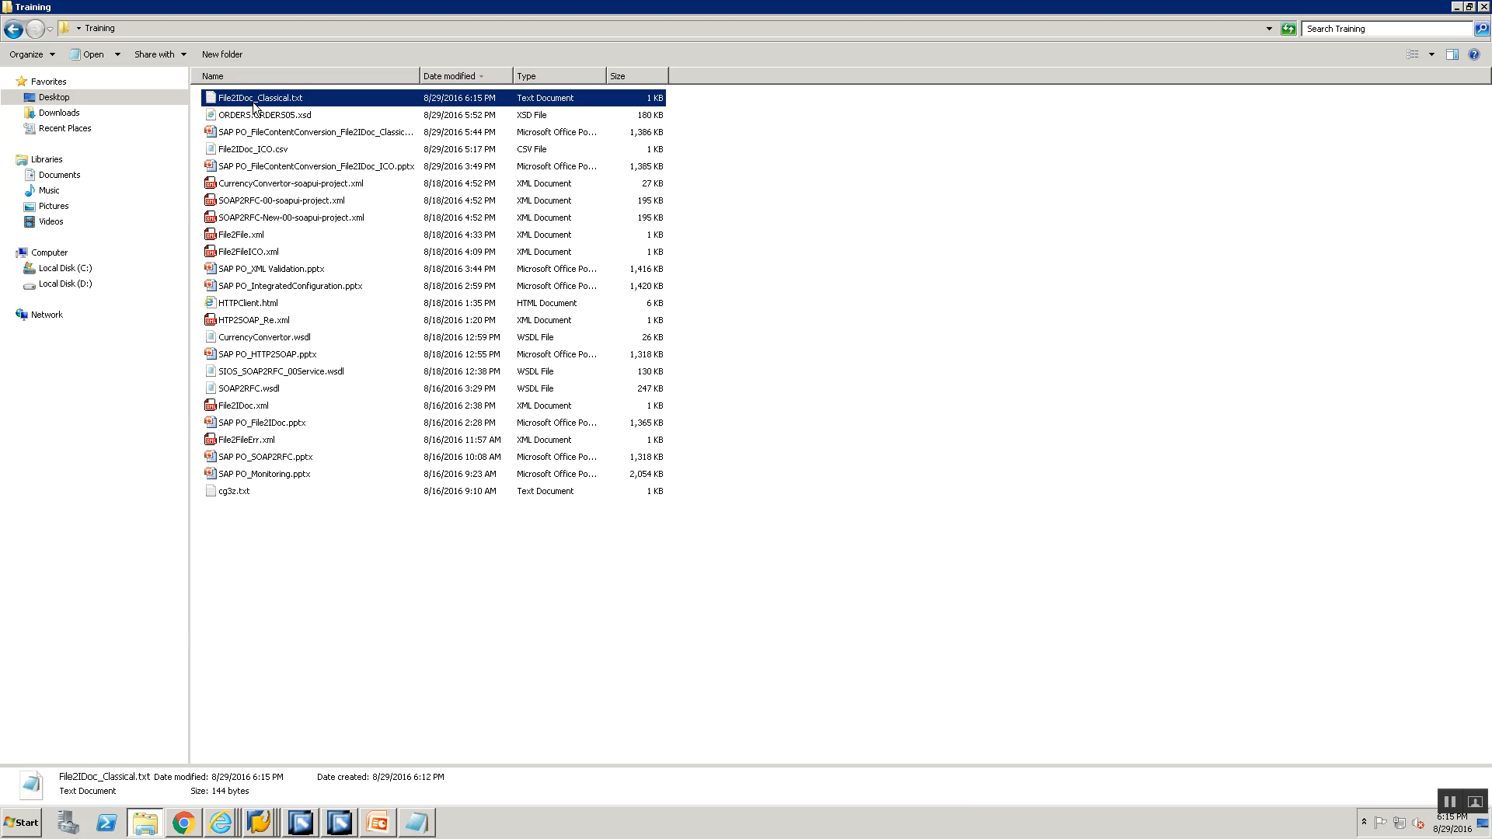
pyautogui.click(250, 100)
pyautogui.press('F2')
pyautogui.hotkey('ctrl', 'c')
pyautogui.hotkey('alt', 'Tab')
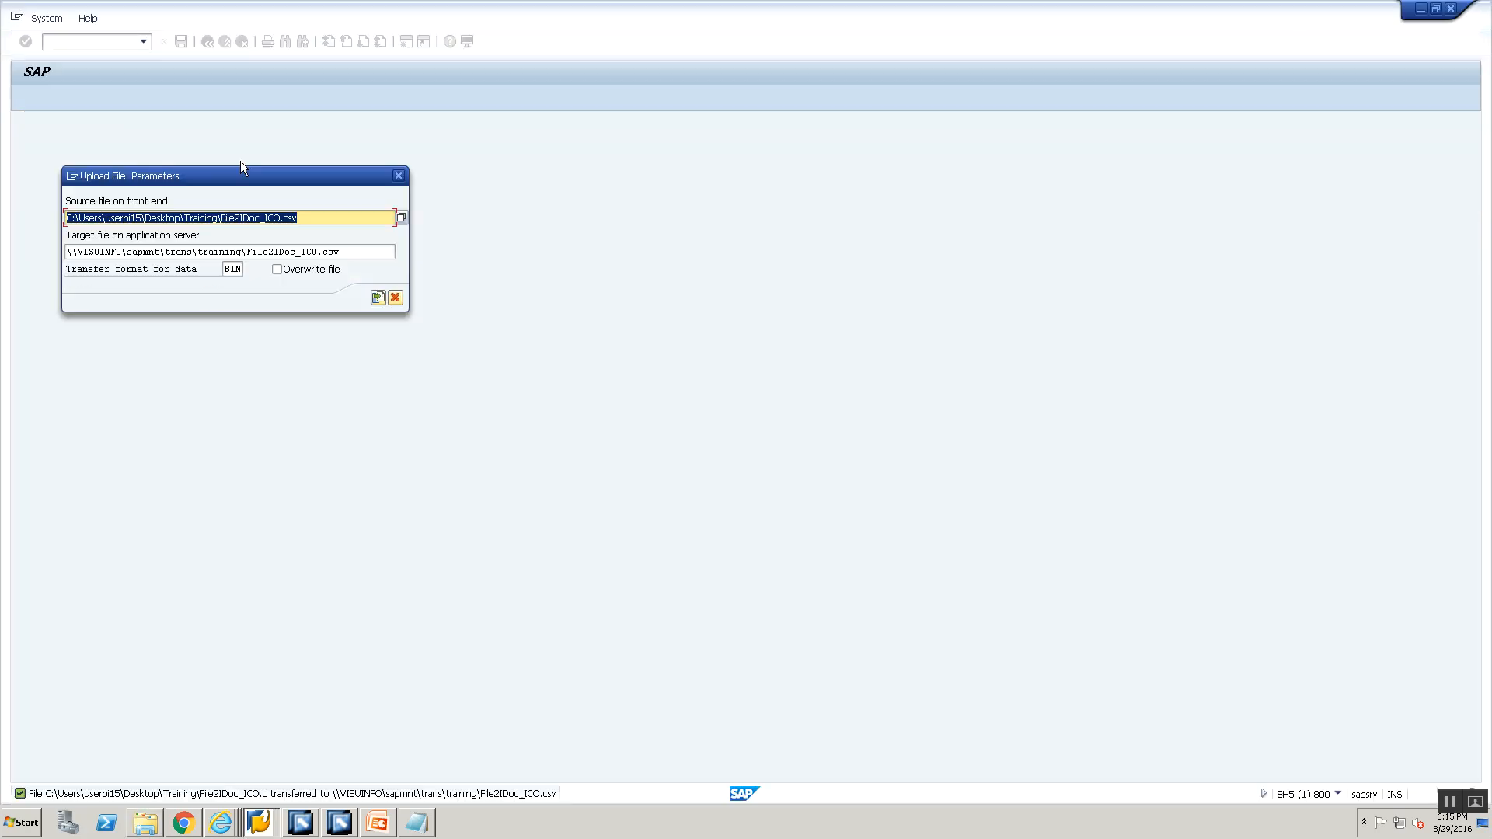
# Change the upload's front-end source file to File2IDoc_Classical.txt in the Training folder.
pyautogui.click(230, 216)
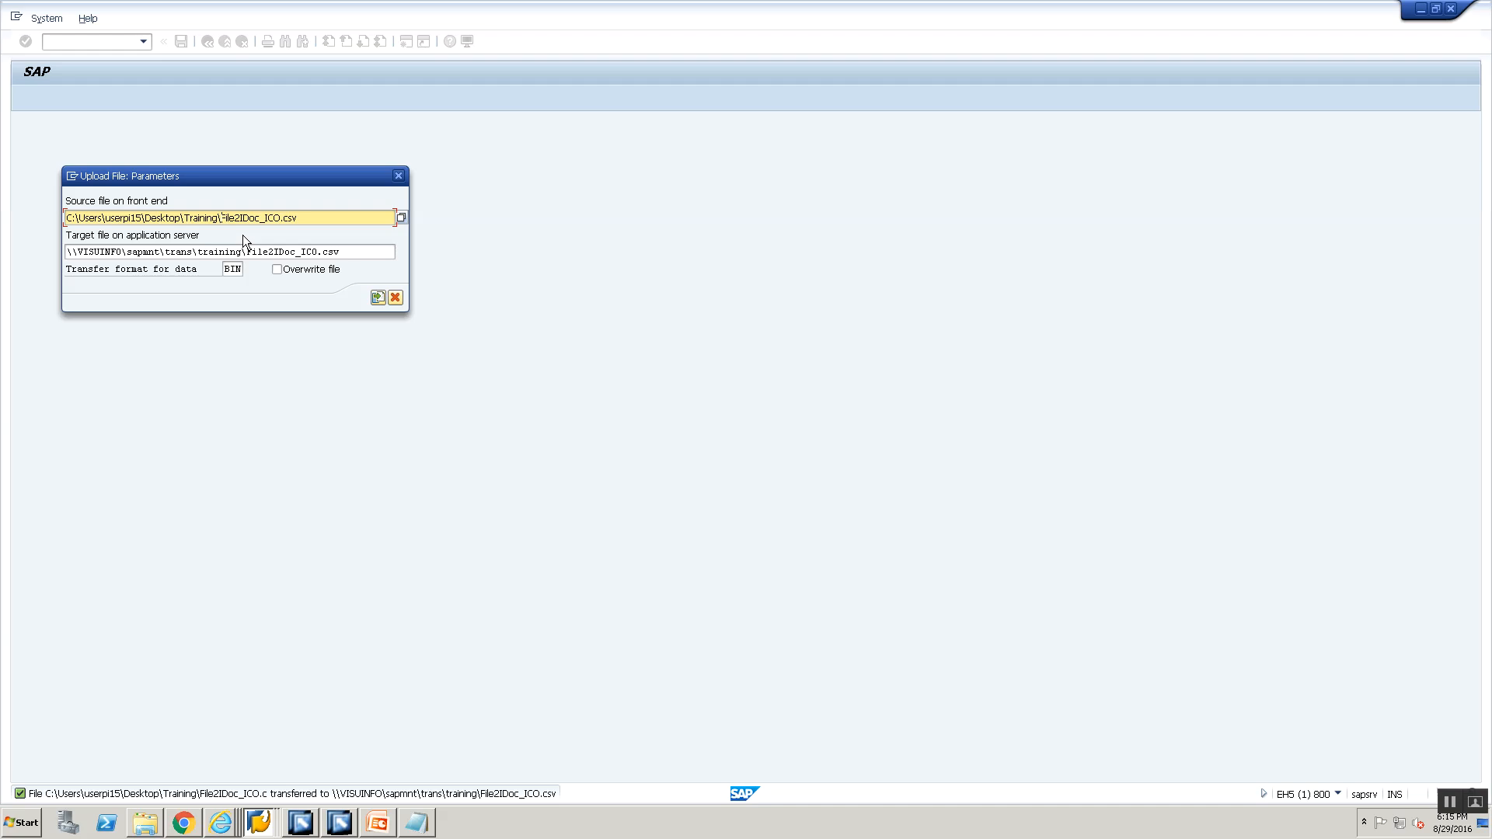
pyautogui.hotkey('shift', 'End')
pyautogui.press('Delete')
pyautogui.hotkey('ctrl', 'v')
pyautogui.write('.txt')
# Set the target file to \\VISUINFO\sapmnt\trans\training\File2IDoc_Classical.txt and upload it, allowing SAP GUI access to the source file.
pyautogui.click(251, 253)
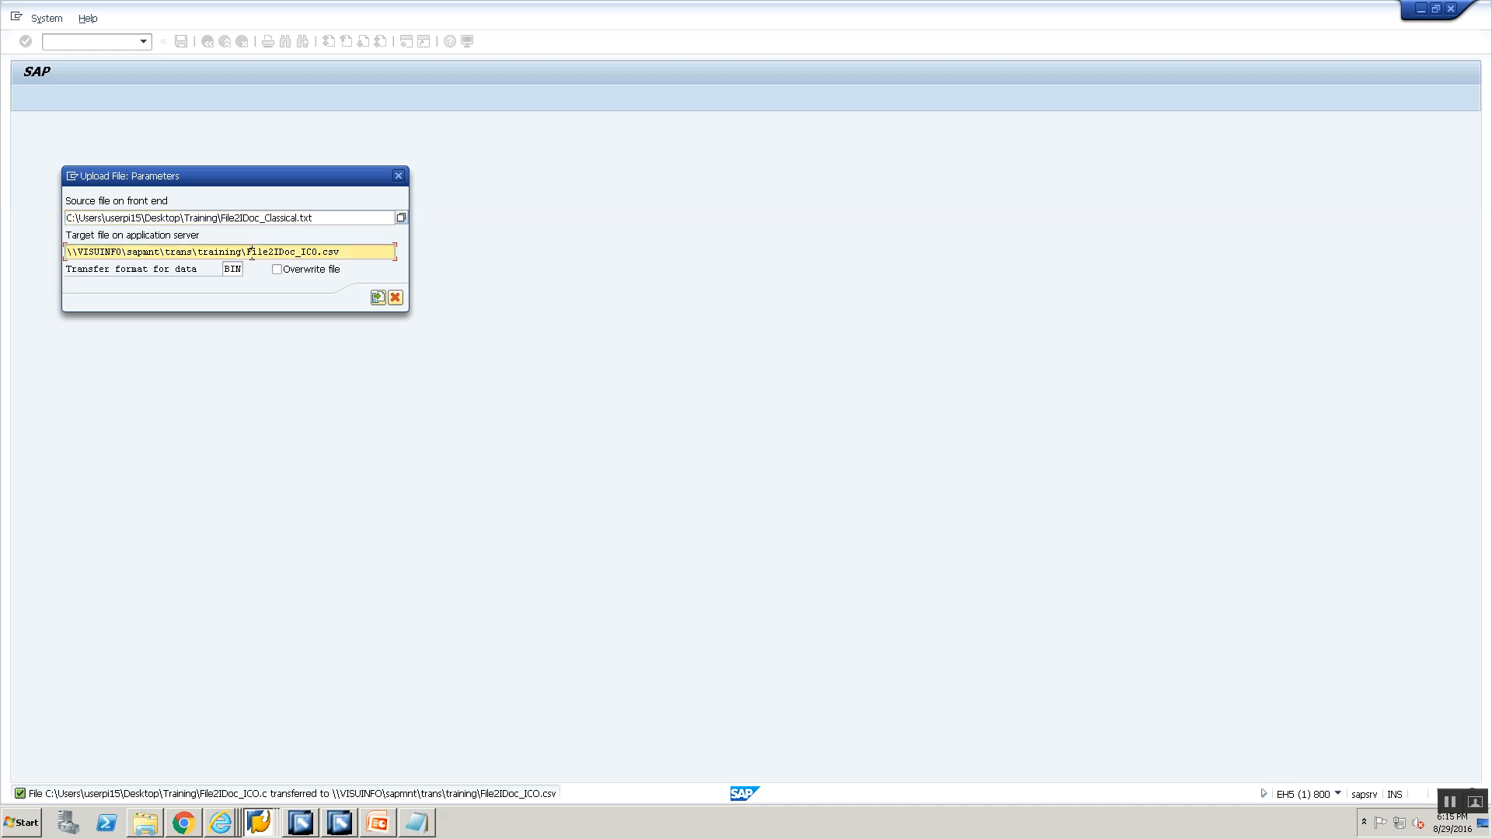
pyautogui.hotkey('shift', 'End')
pyautogui.press('Delete')
pyautogui.hotkey('ctrl', 'v')
pyautogui.write('.txt')
pyautogui.click(378, 299)
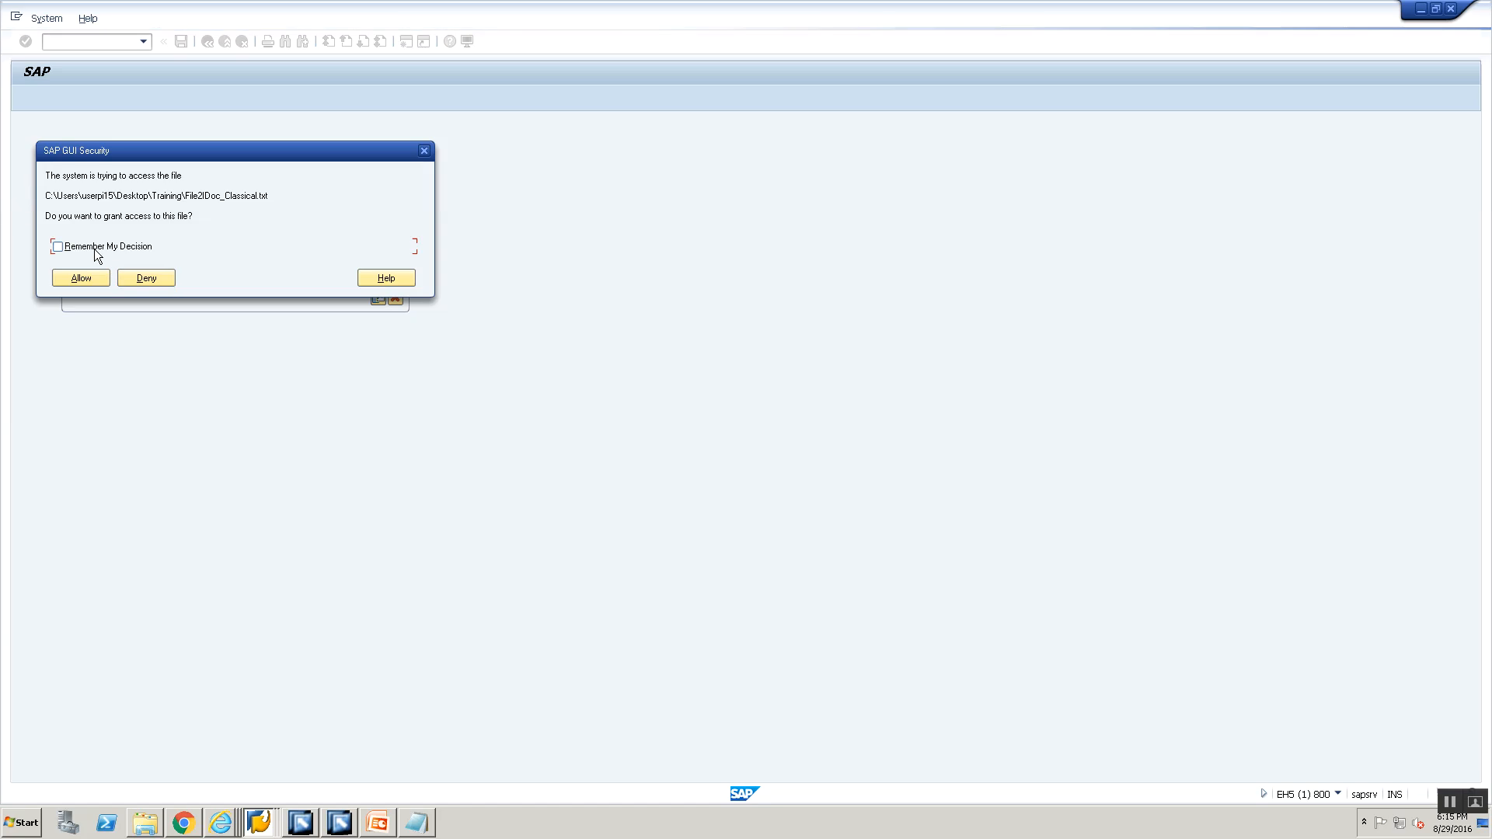
pyautogui.click(95, 275)
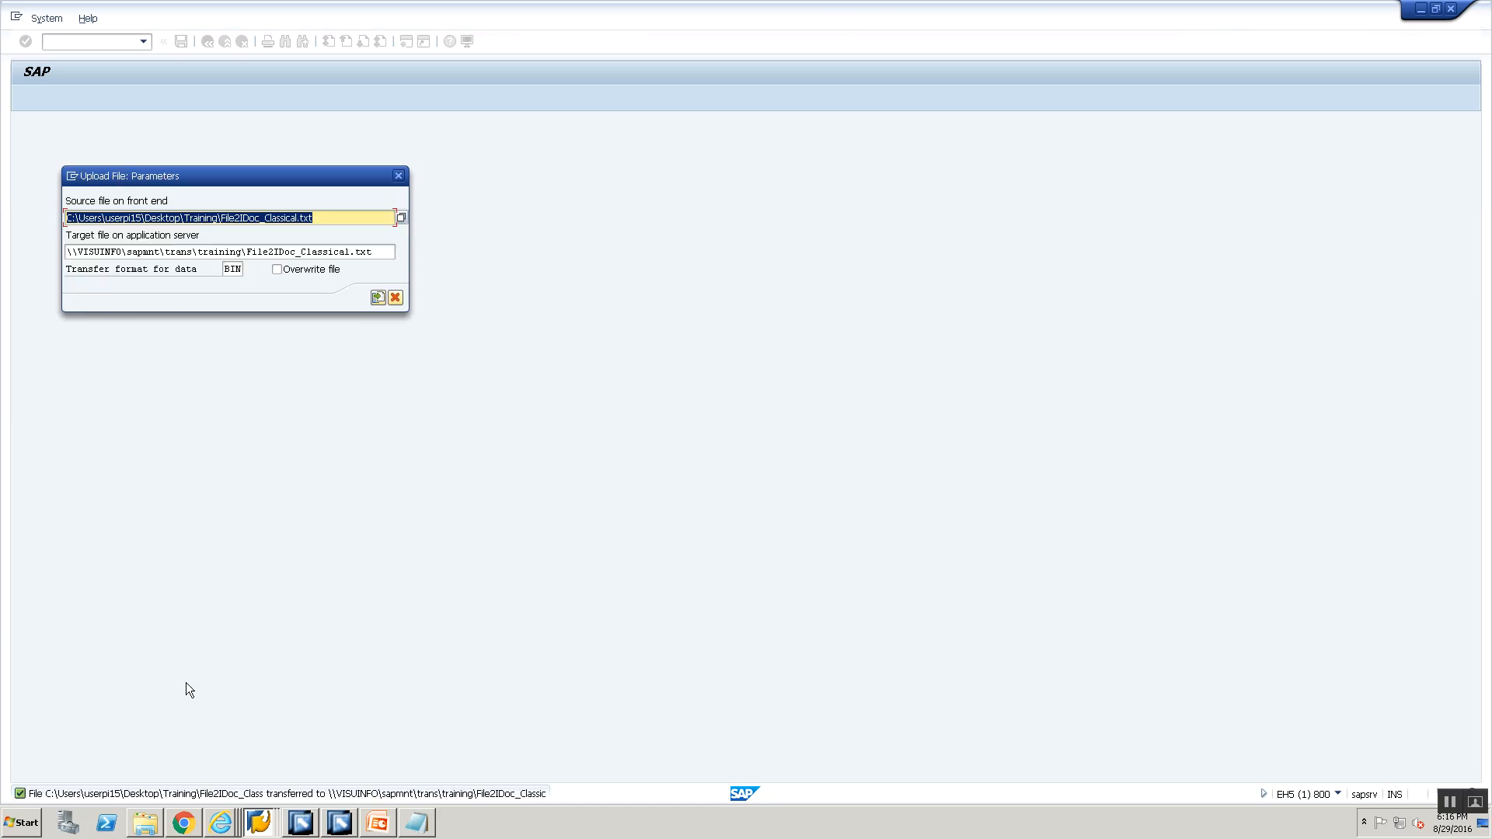
# Refresh the server directory listing of \\VISUINFO\sapmnt\trans\training to check for the uploaded file.
pyautogui.click(261, 822)
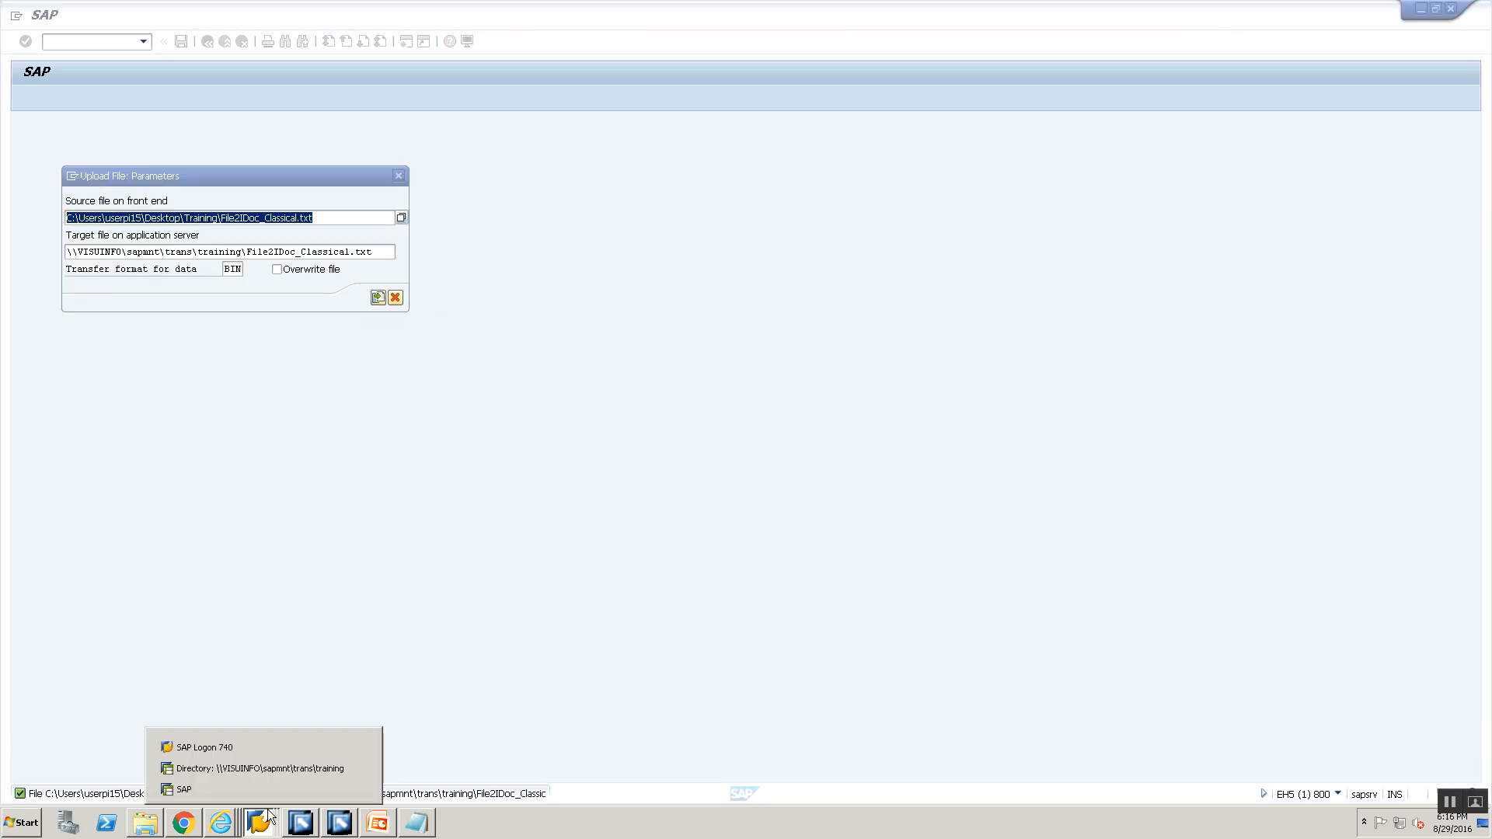
pyautogui.click(260, 768)
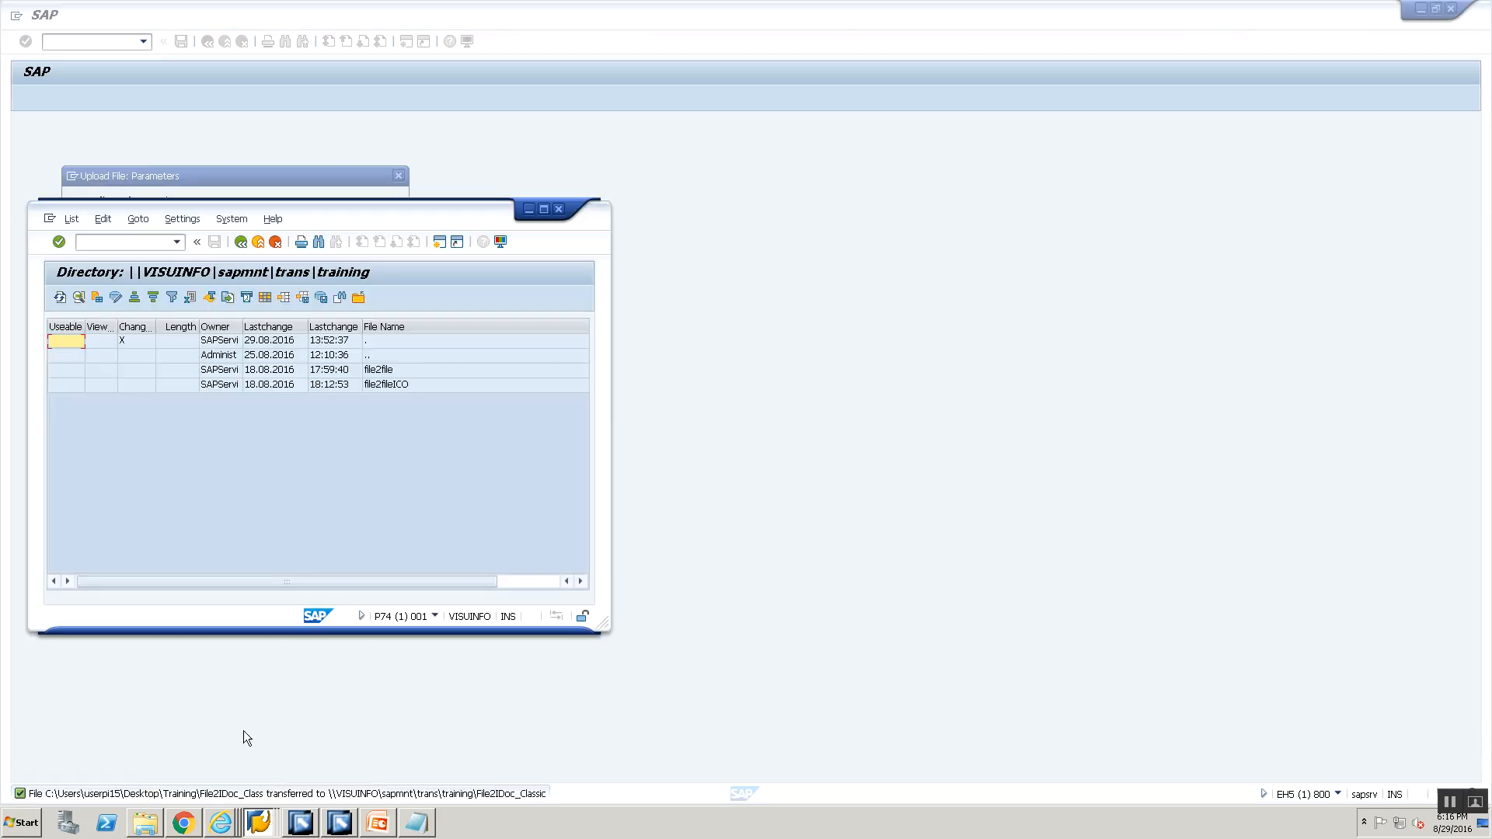
pyautogui.click(59, 298)
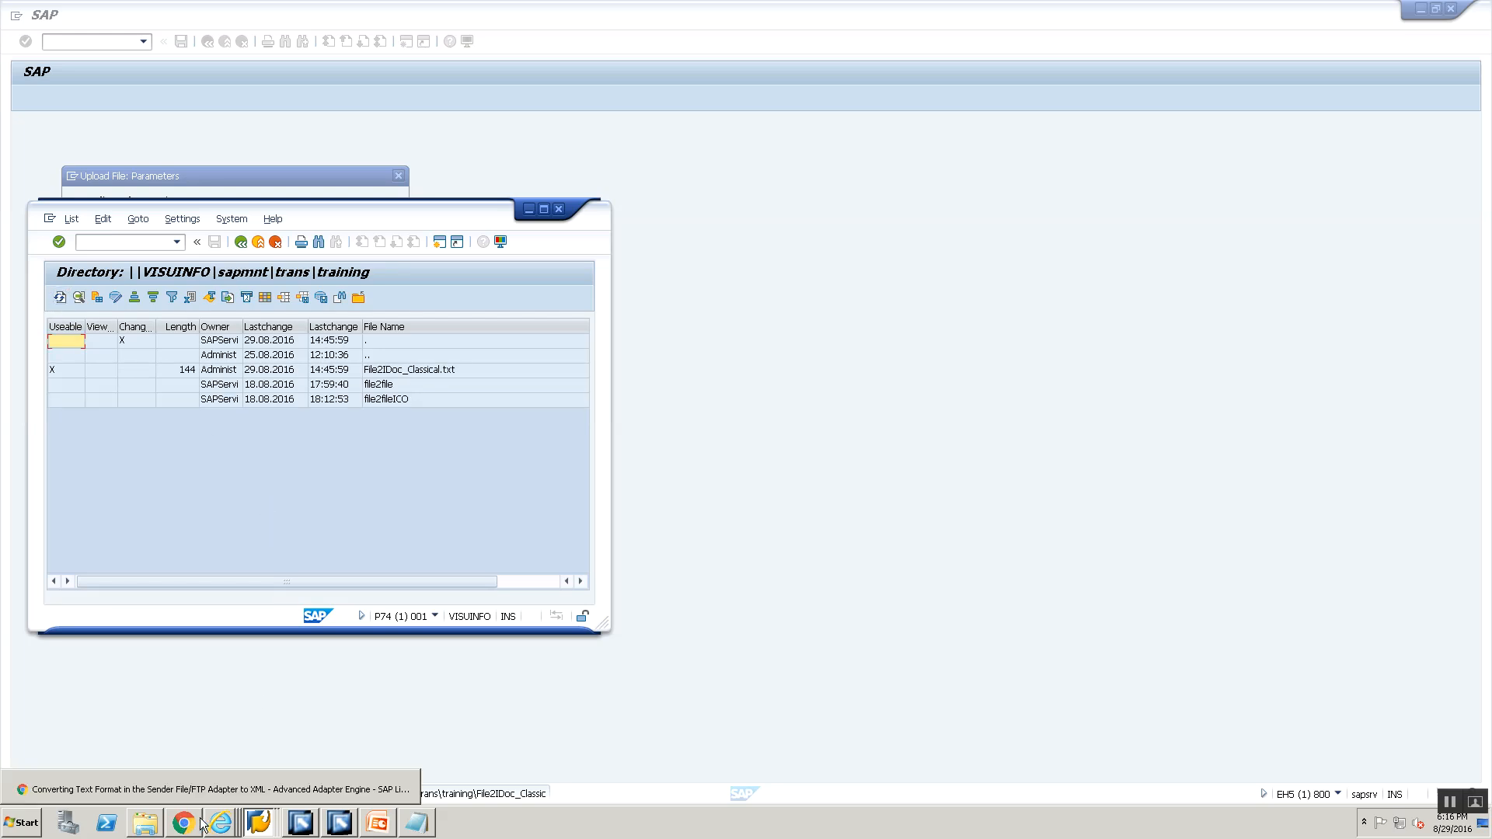
# Bring up the Communication Channel Monitor, then copy the channel name CC_ContentConversion_File2IDoc_Sender_00 from the Integration Builder.
pyautogui.moveTo(218, 822)
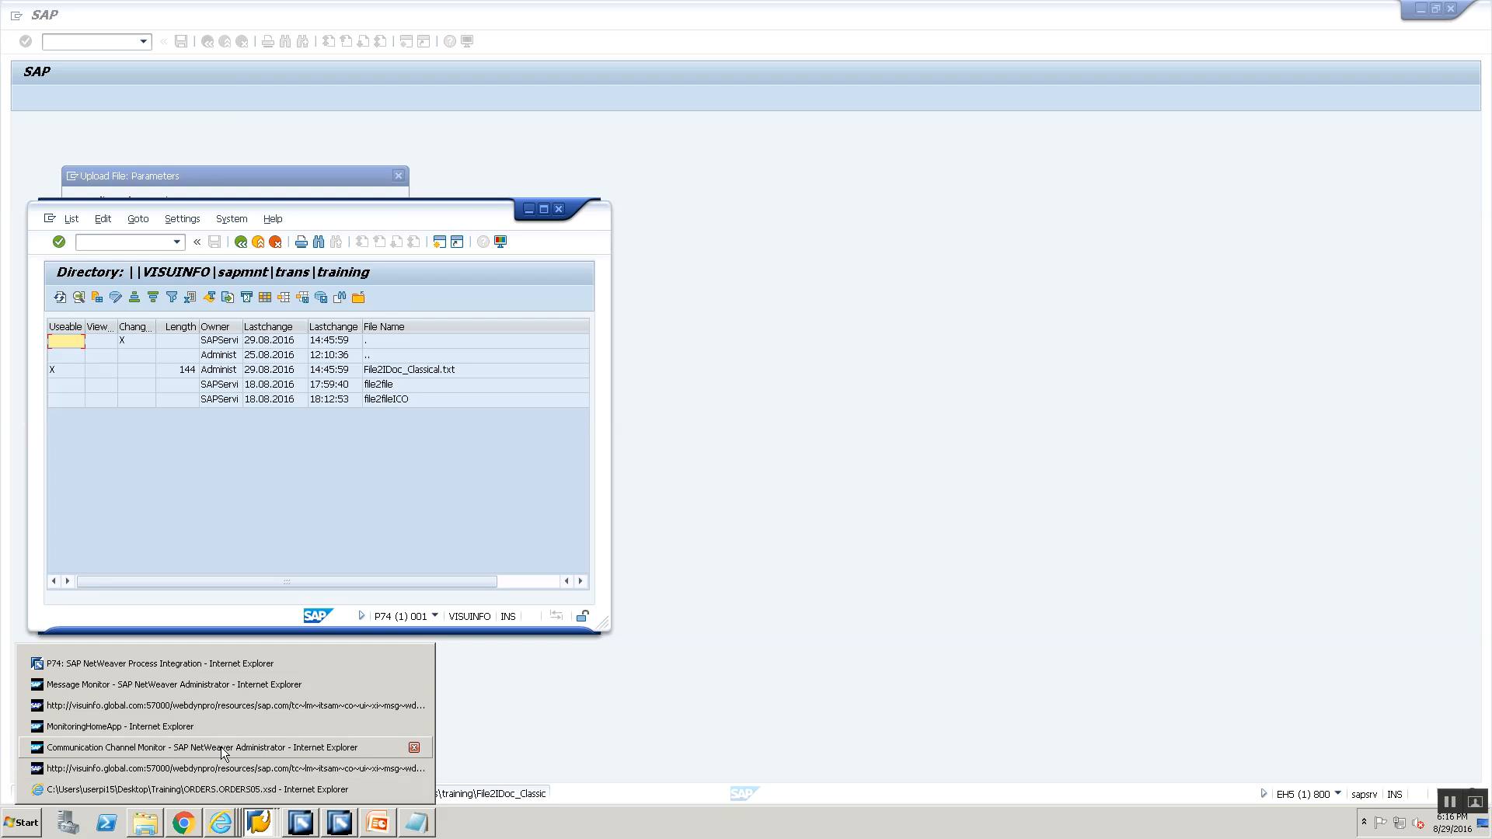
pyautogui.click(155, 763)
pyautogui.hotkey('alt', 'Tab')
pyautogui.hotkey('alt', 'Tab')
pyautogui.hotkey('alt', 'Tab')
pyautogui.hotkey('alt', 'Tab')
pyautogui.hotkey('alt', 'Tab')
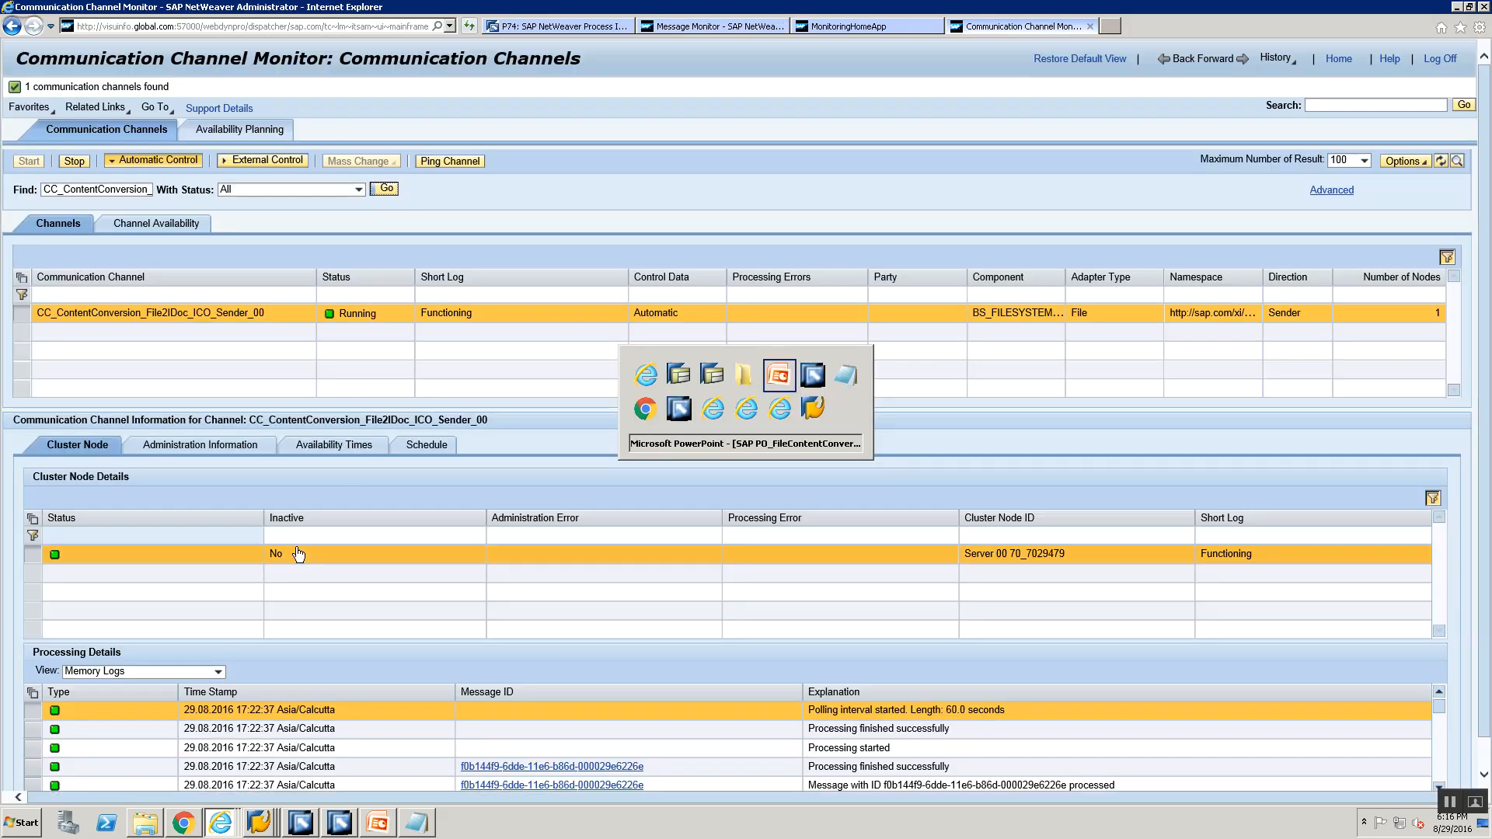
pyautogui.click(618, 463)
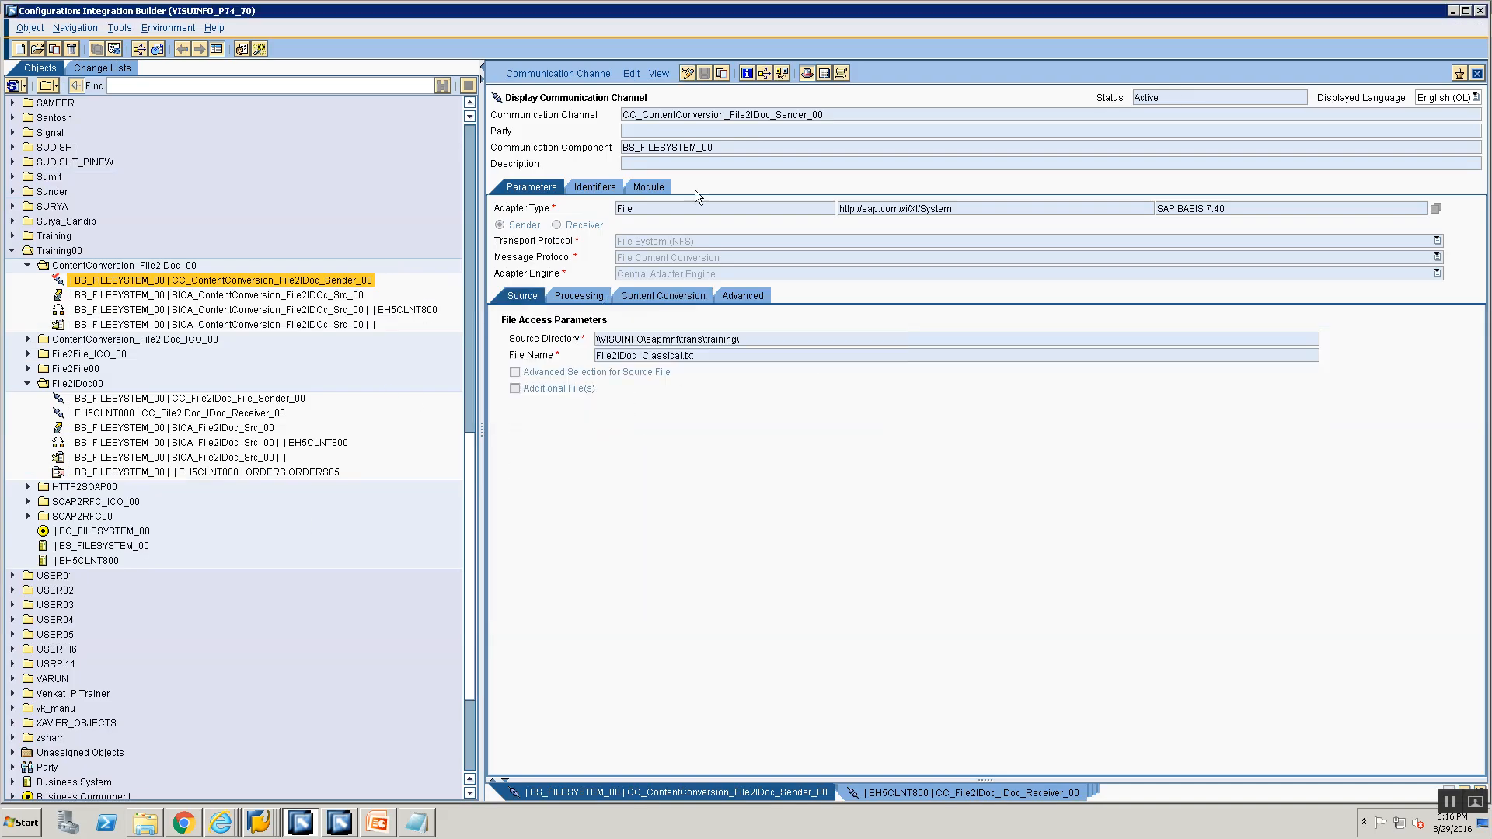
pyautogui.moveTo(838, 119); pyautogui.dragTo(571, 76)
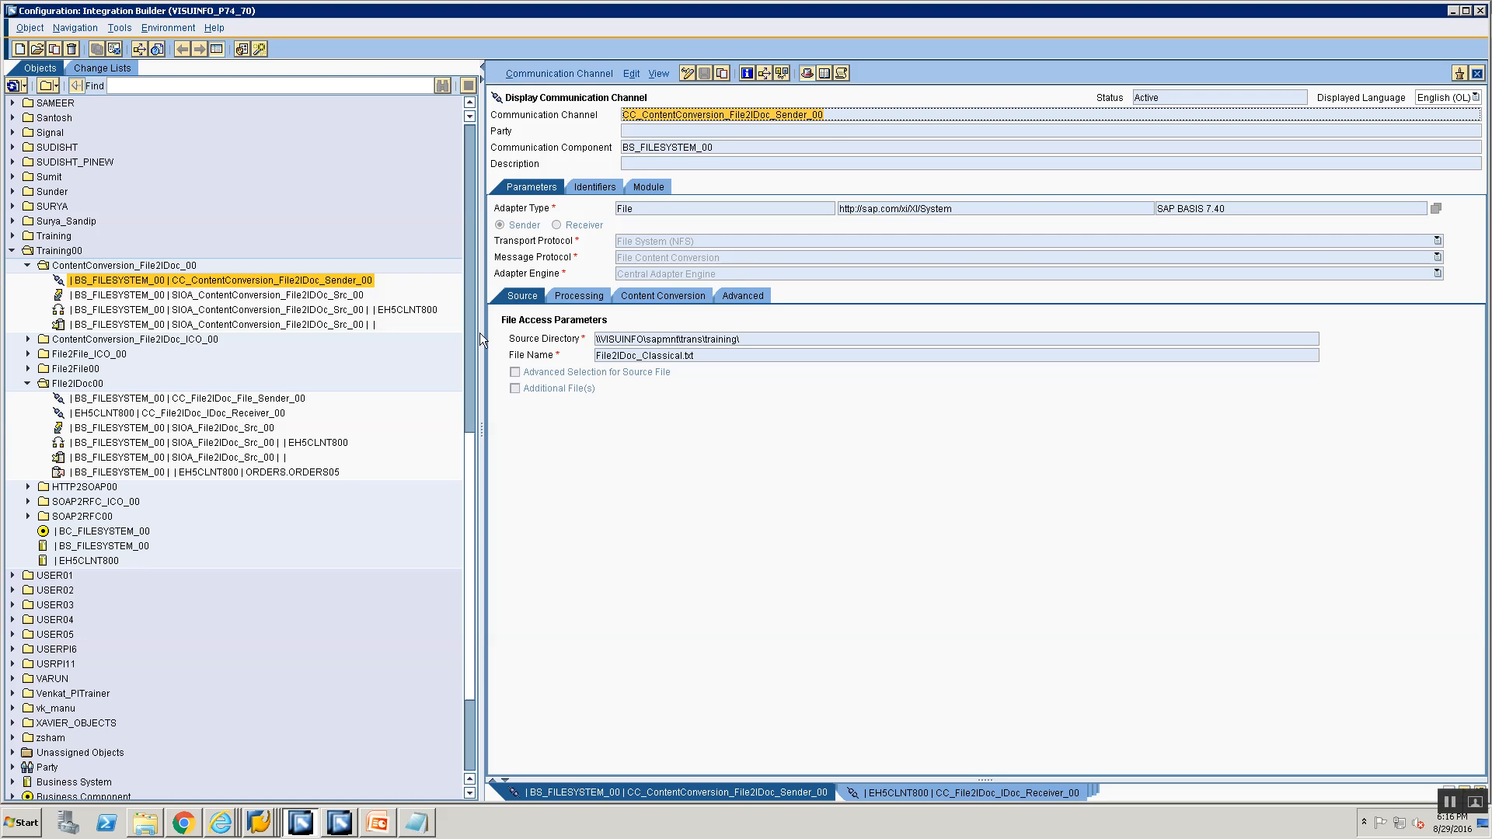
# Look up CC_ContentConversion_File2IDoc_Sender_00 in the Communication Channel Monitor to check its status and processing logs.
pyautogui.hotkey('alt', 'Tab')
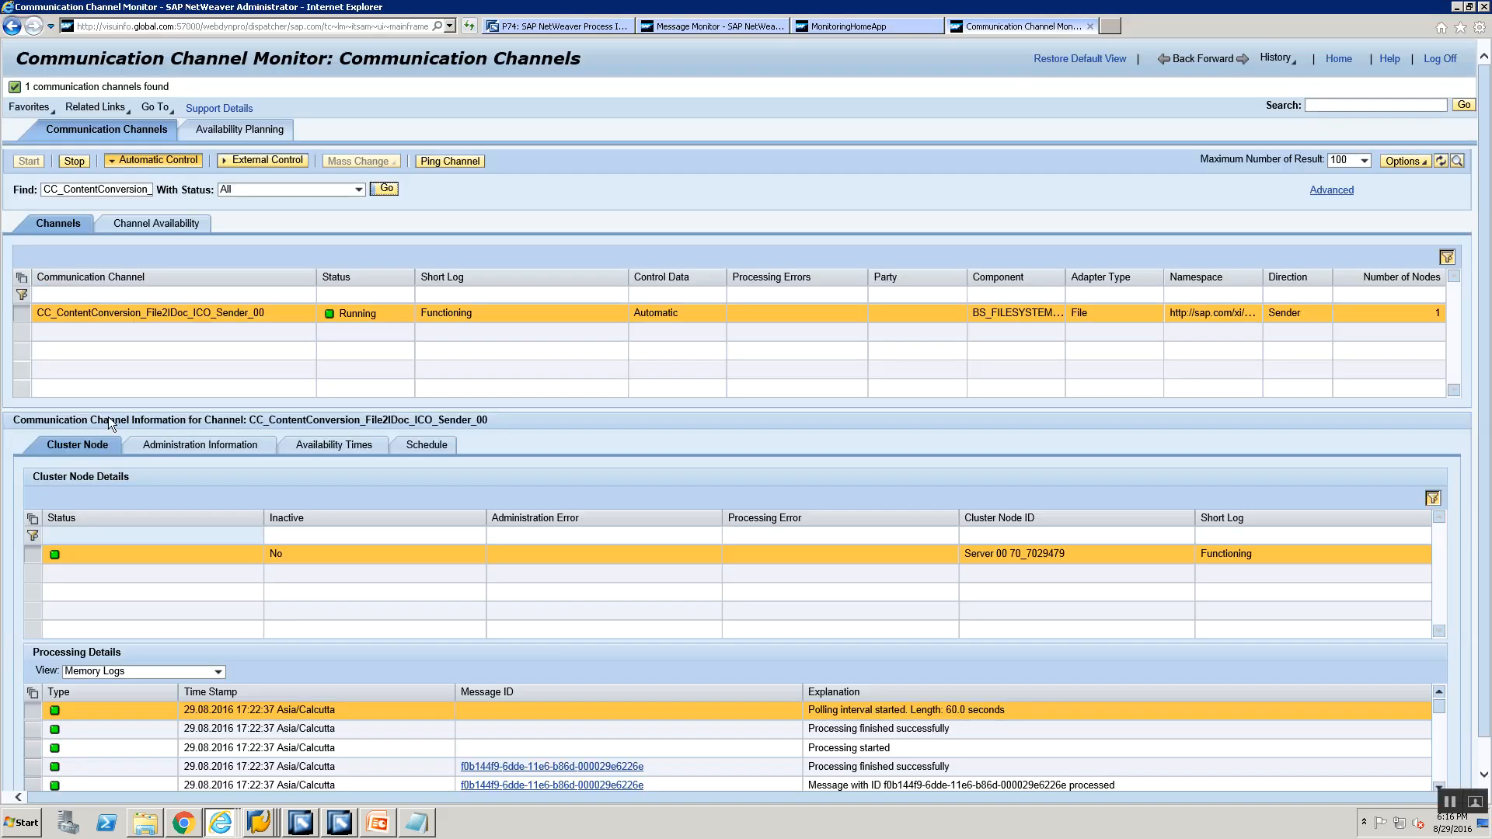
pyautogui.doubleClick(100, 188)
pyautogui.hotkey('ctrl', 'v')
pyautogui.click(378, 190)
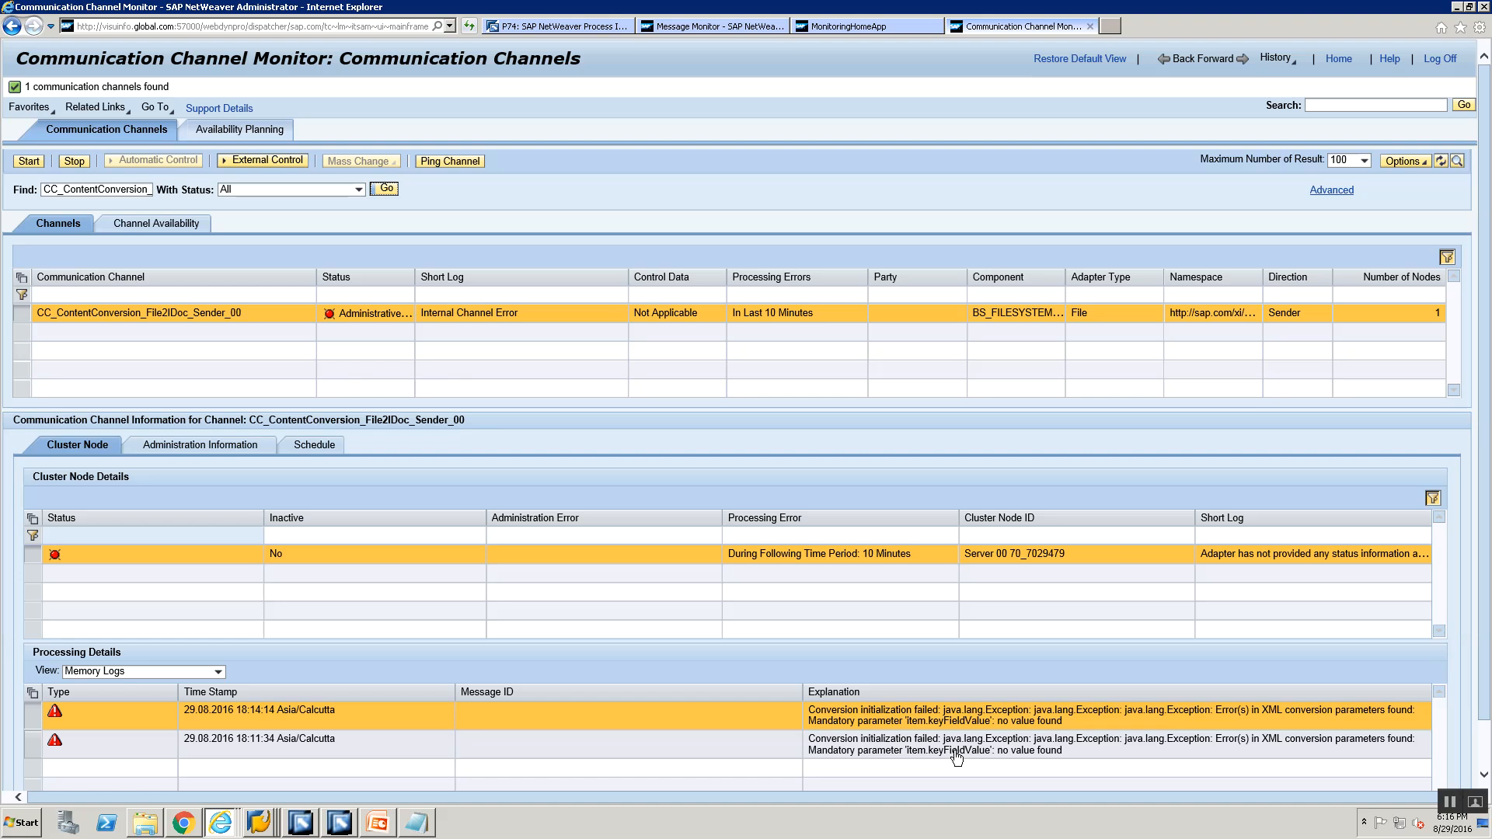
# In the Integration Builder, add the content conversion parameter item.keyFieldValue with value I to the sender channel and save it.
pyautogui.hotkey('alt', 'Tab')
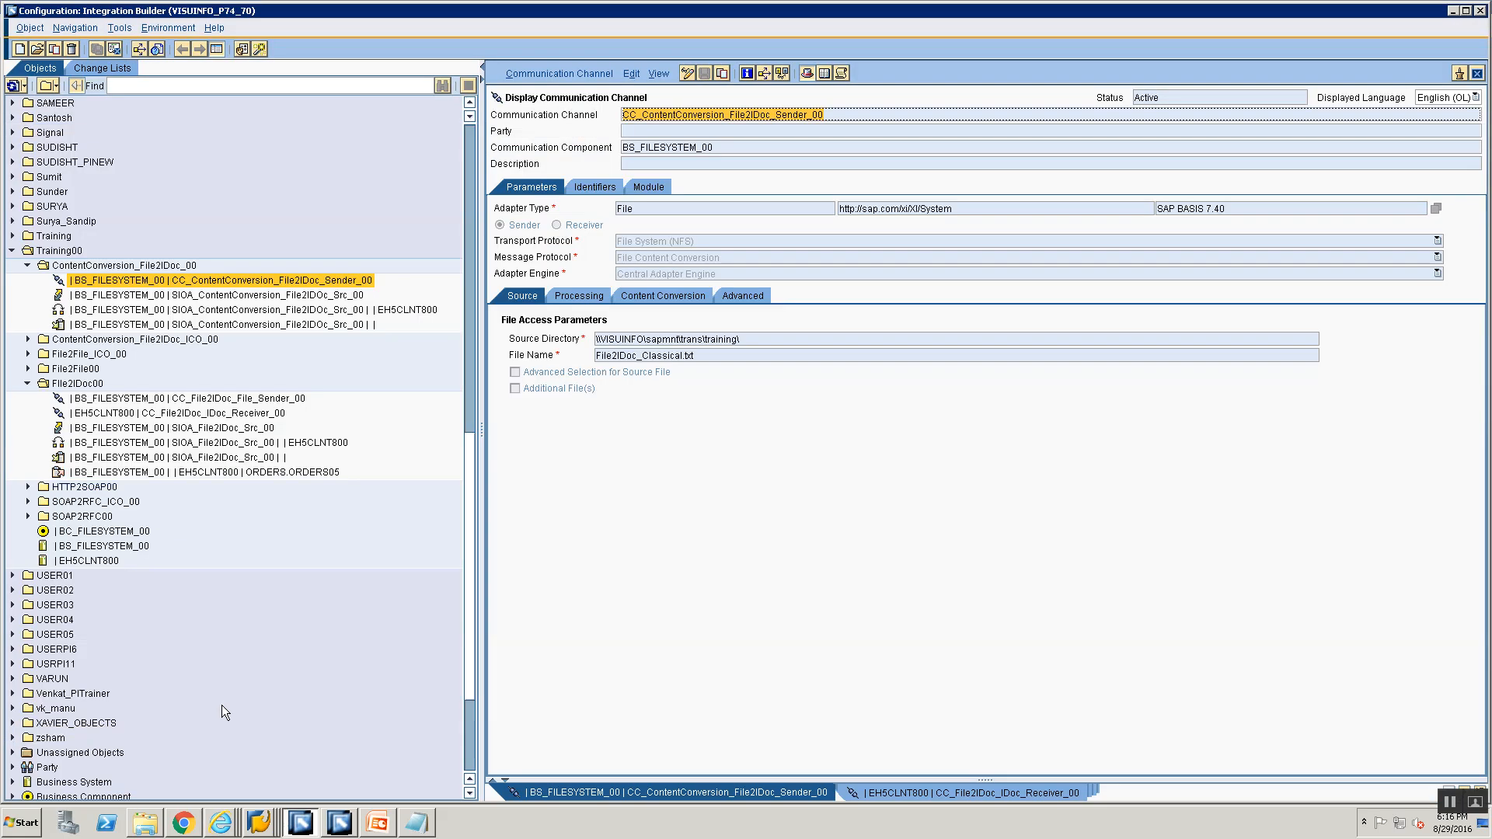
pyautogui.click(637, 298)
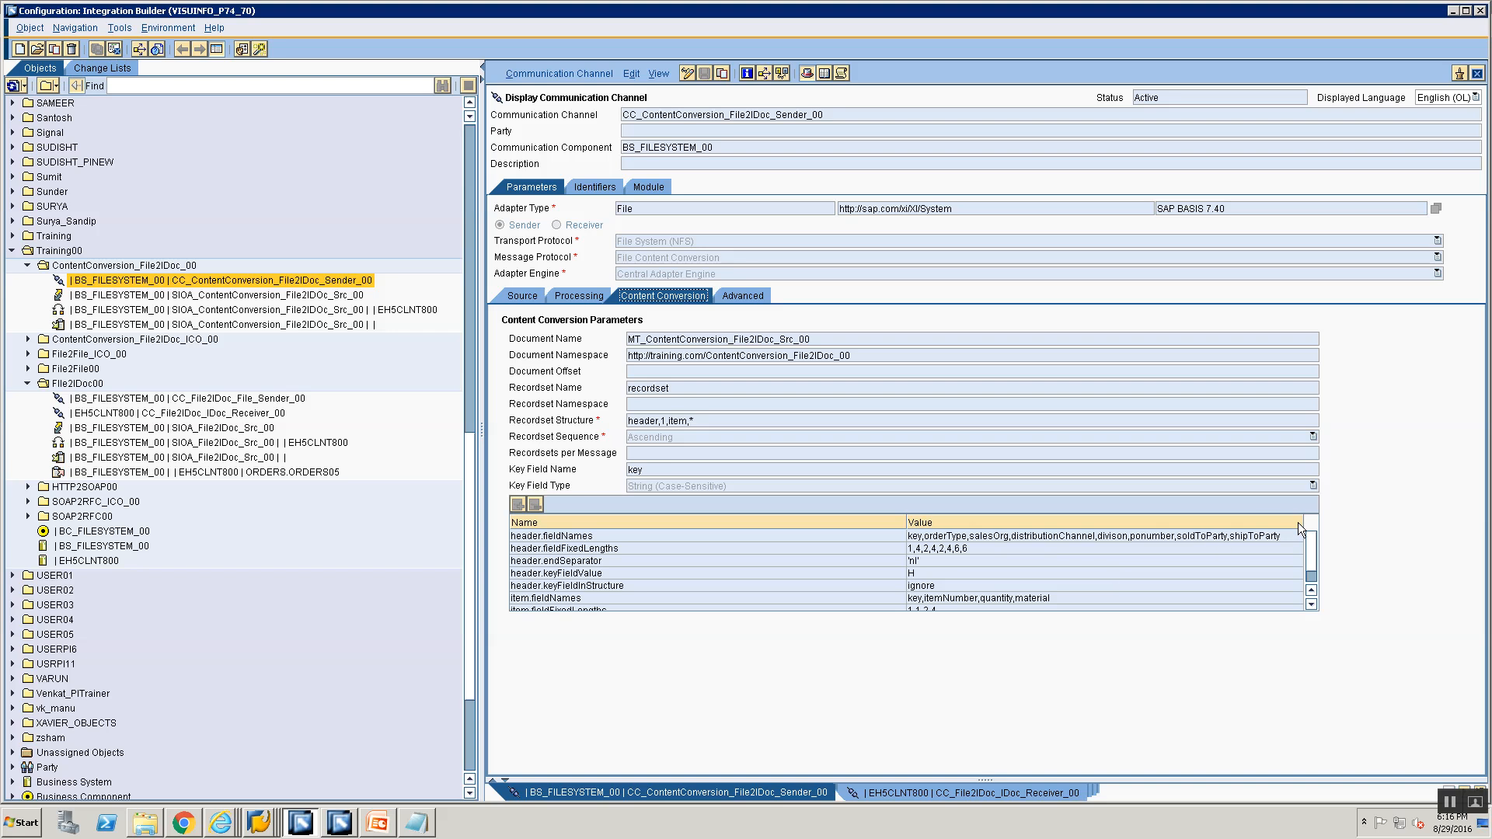
pyautogui.scroll(-1, 1316, 559)
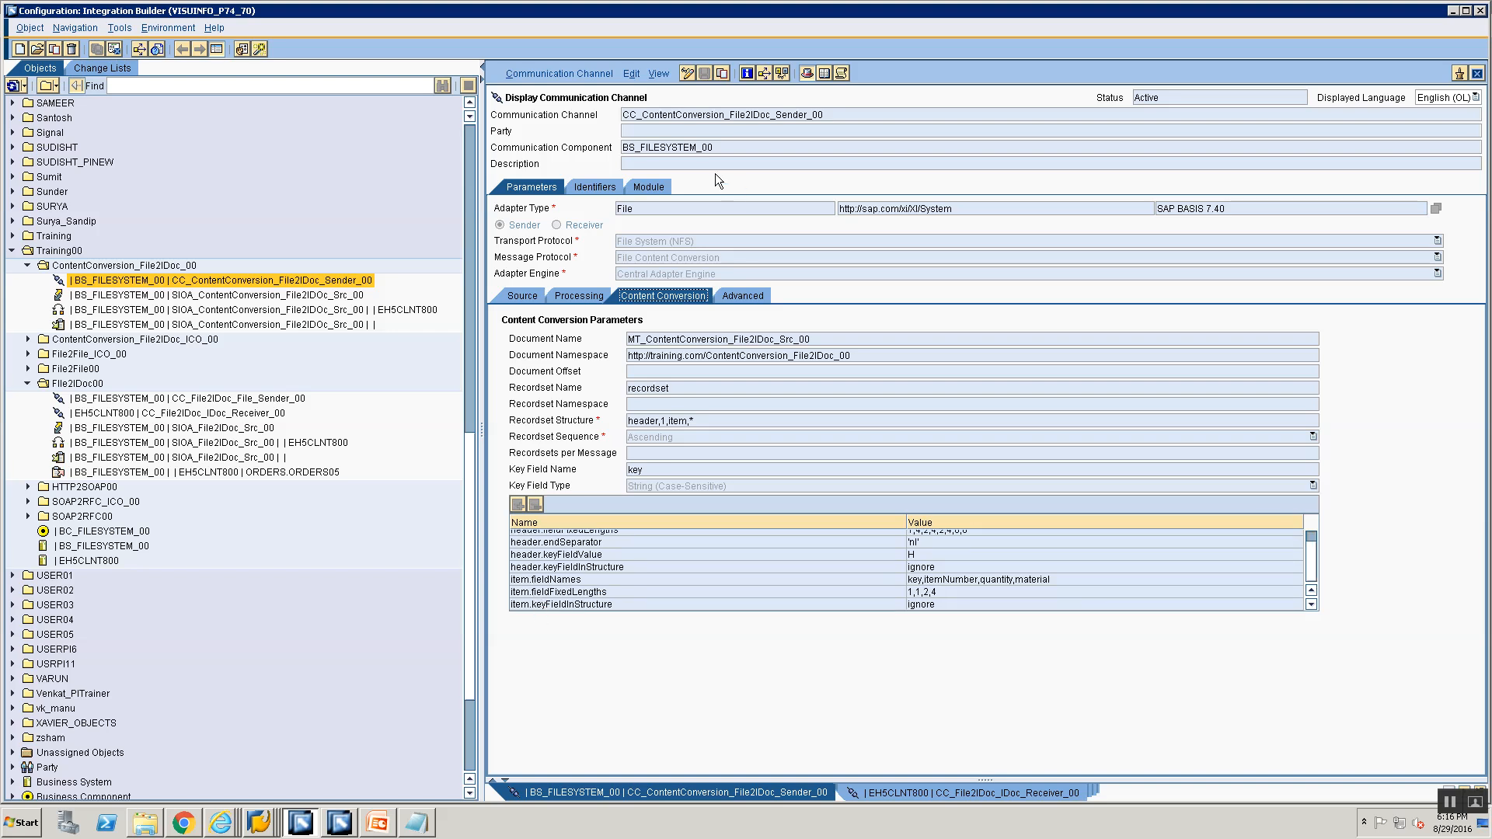
pyautogui.click(688, 75)
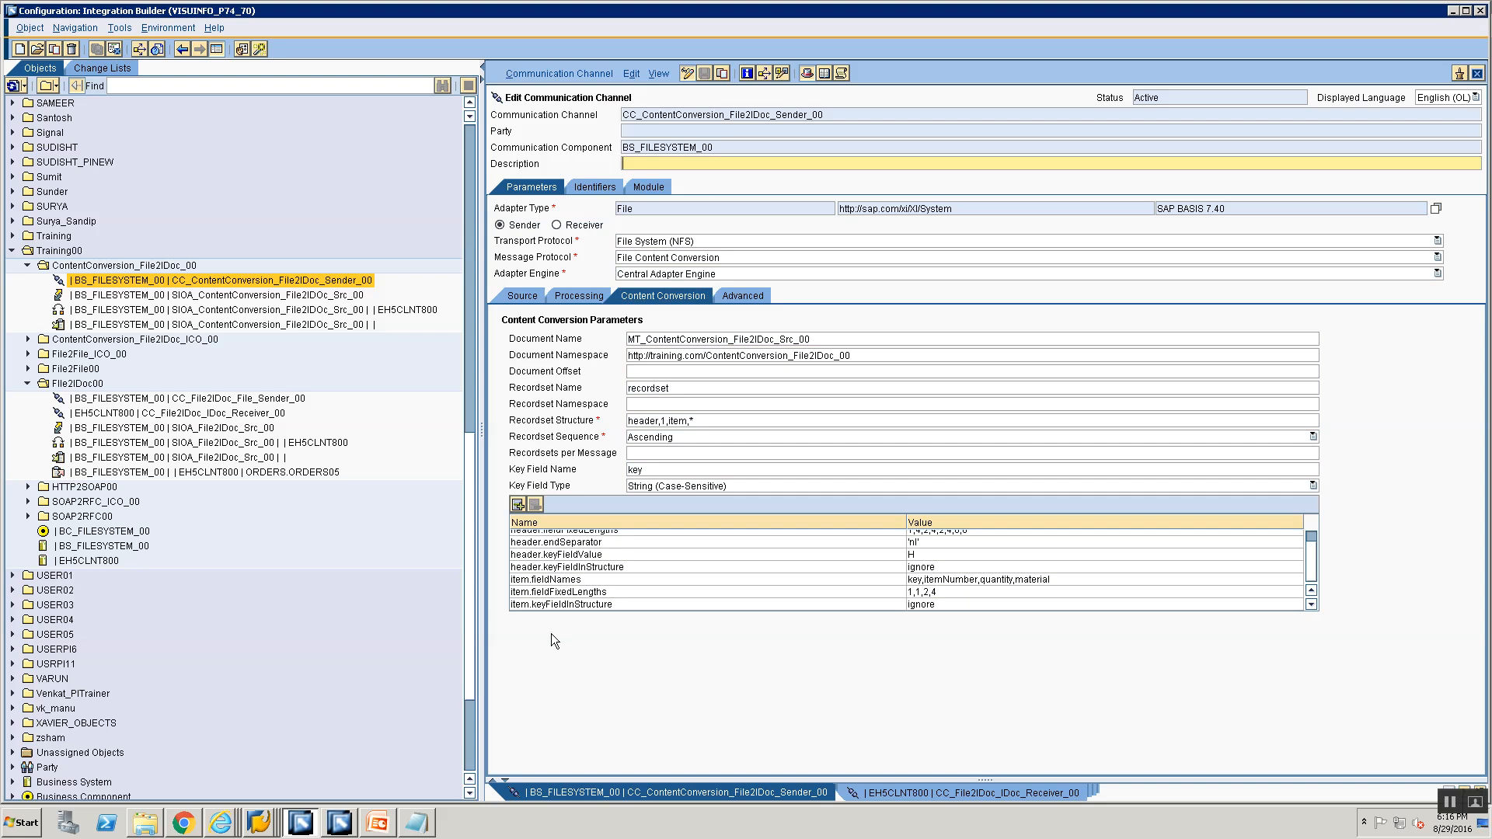
pyautogui.click(519, 506)
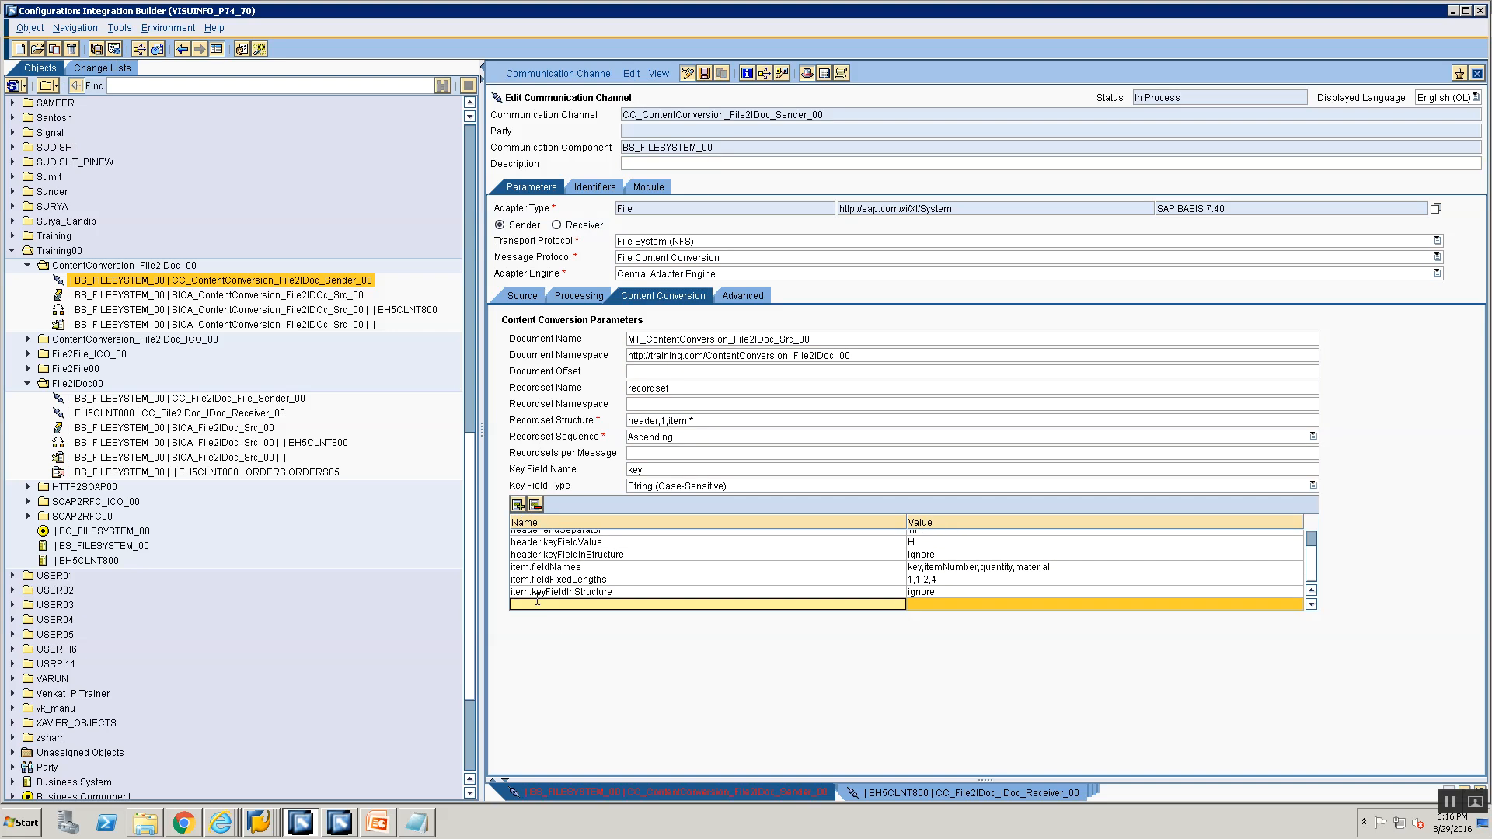
pyautogui.write('item.keyFieldValue')
pyautogui.click(998, 605)
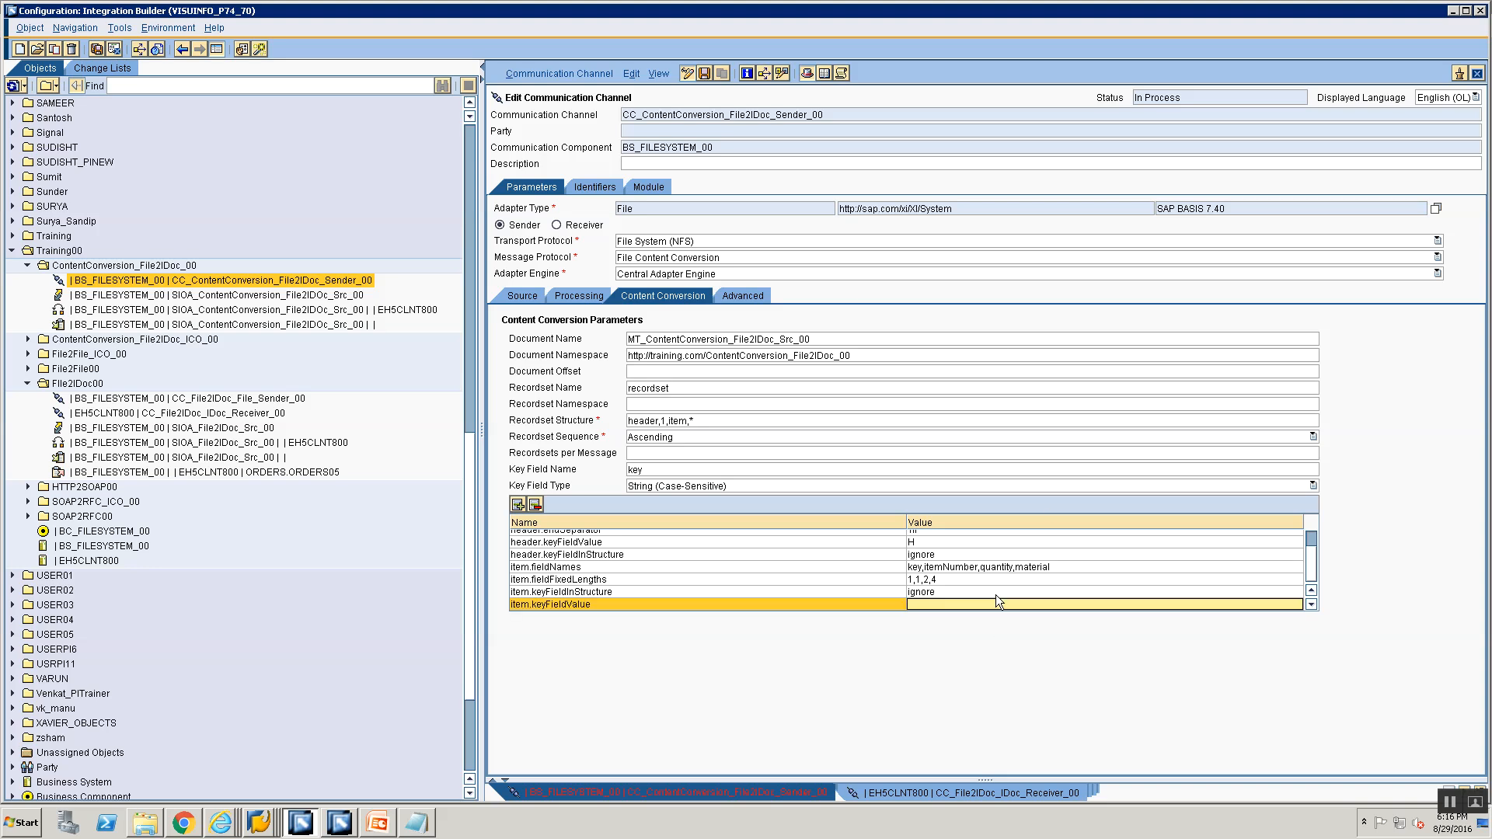
pyautogui.hotkey('ctrl', 's')
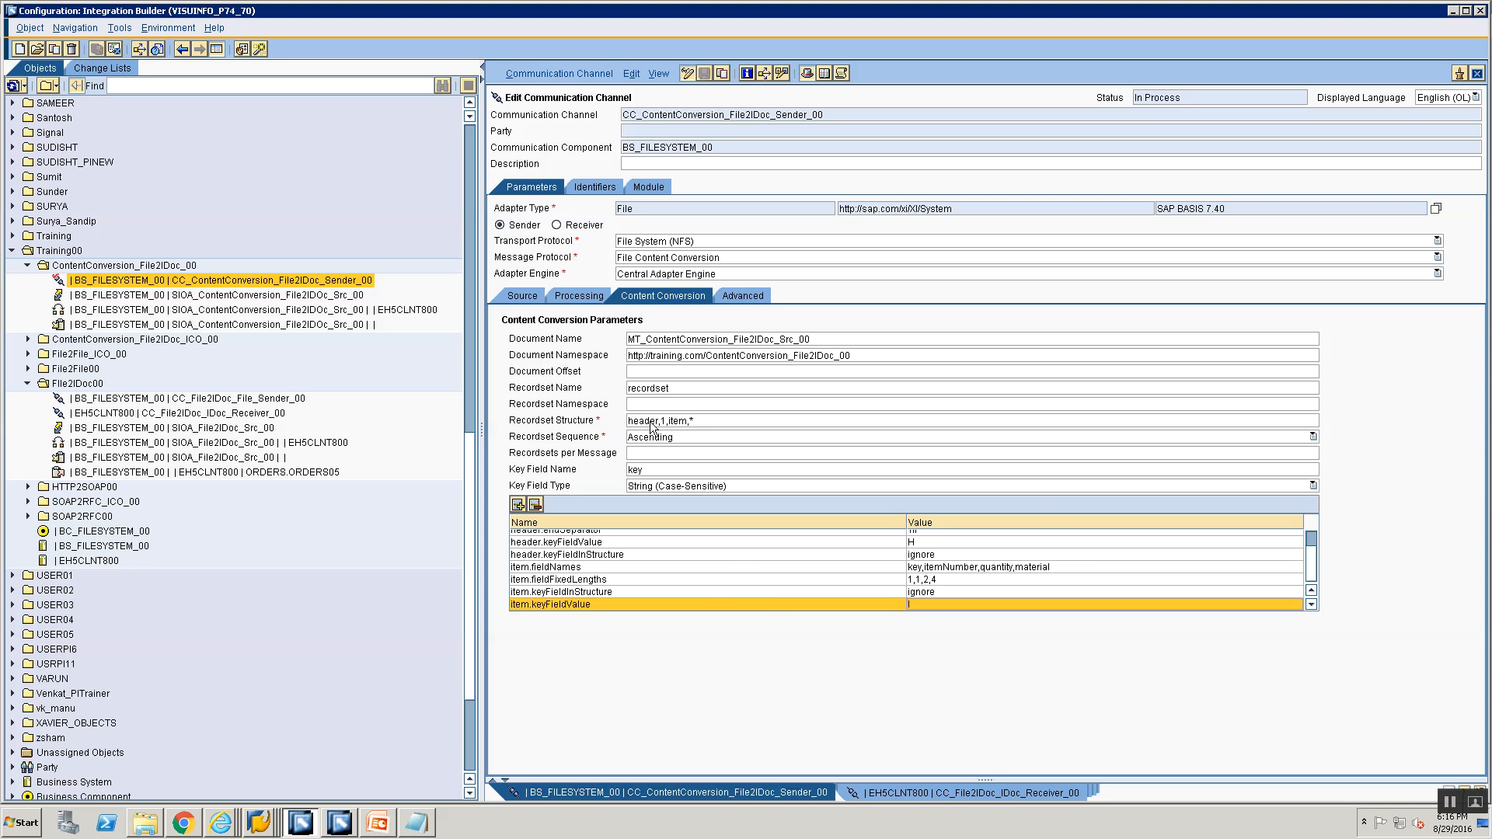
# Activate the edited sender channel and refresh its status in the Communication Channel Monitor.
pyautogui.click(553, 75)
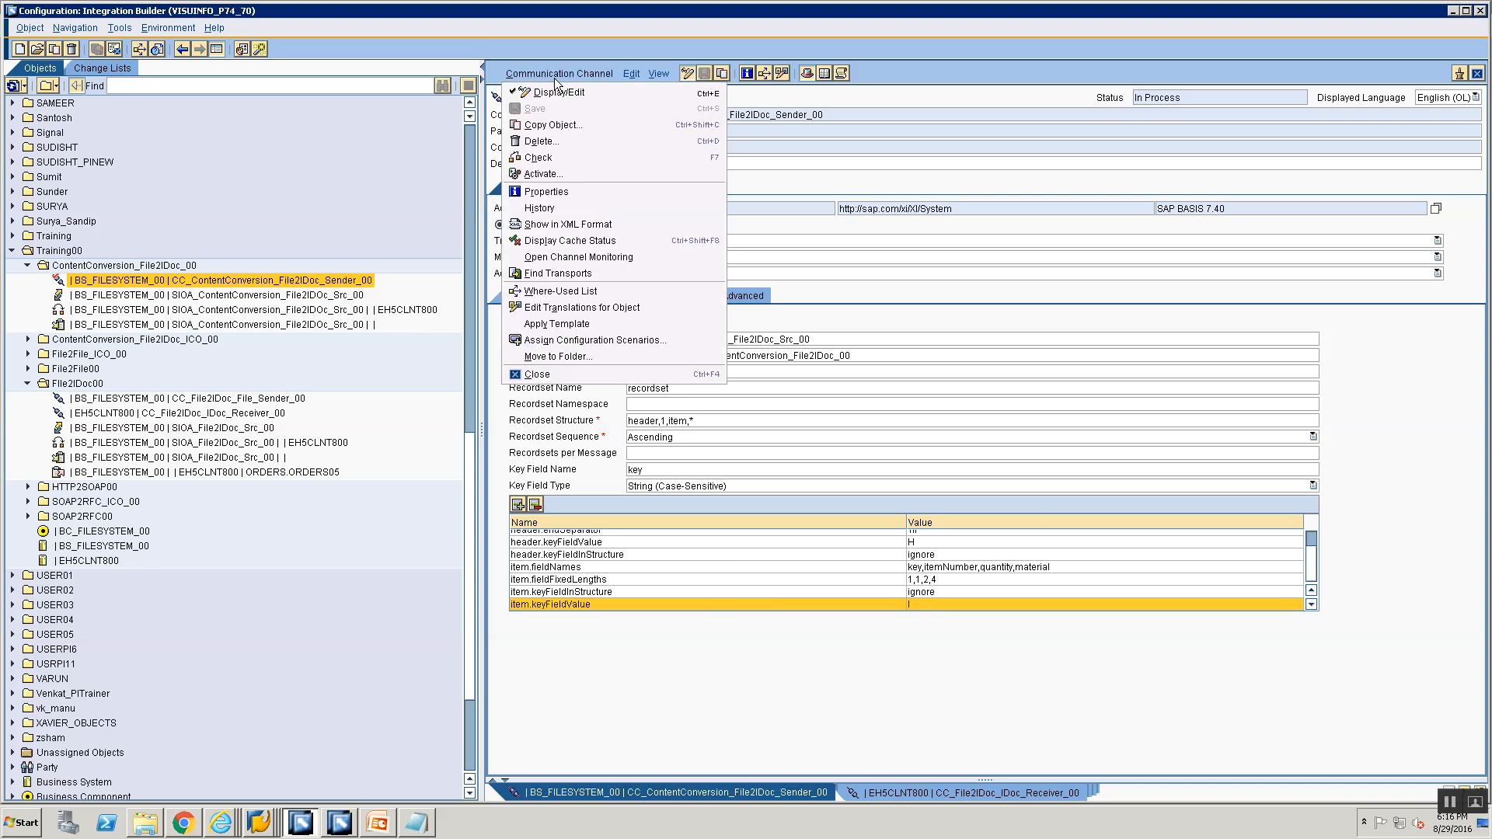
pyautogui.click(560, 173)
pyautogui.hotkey('alt', 'Tab')
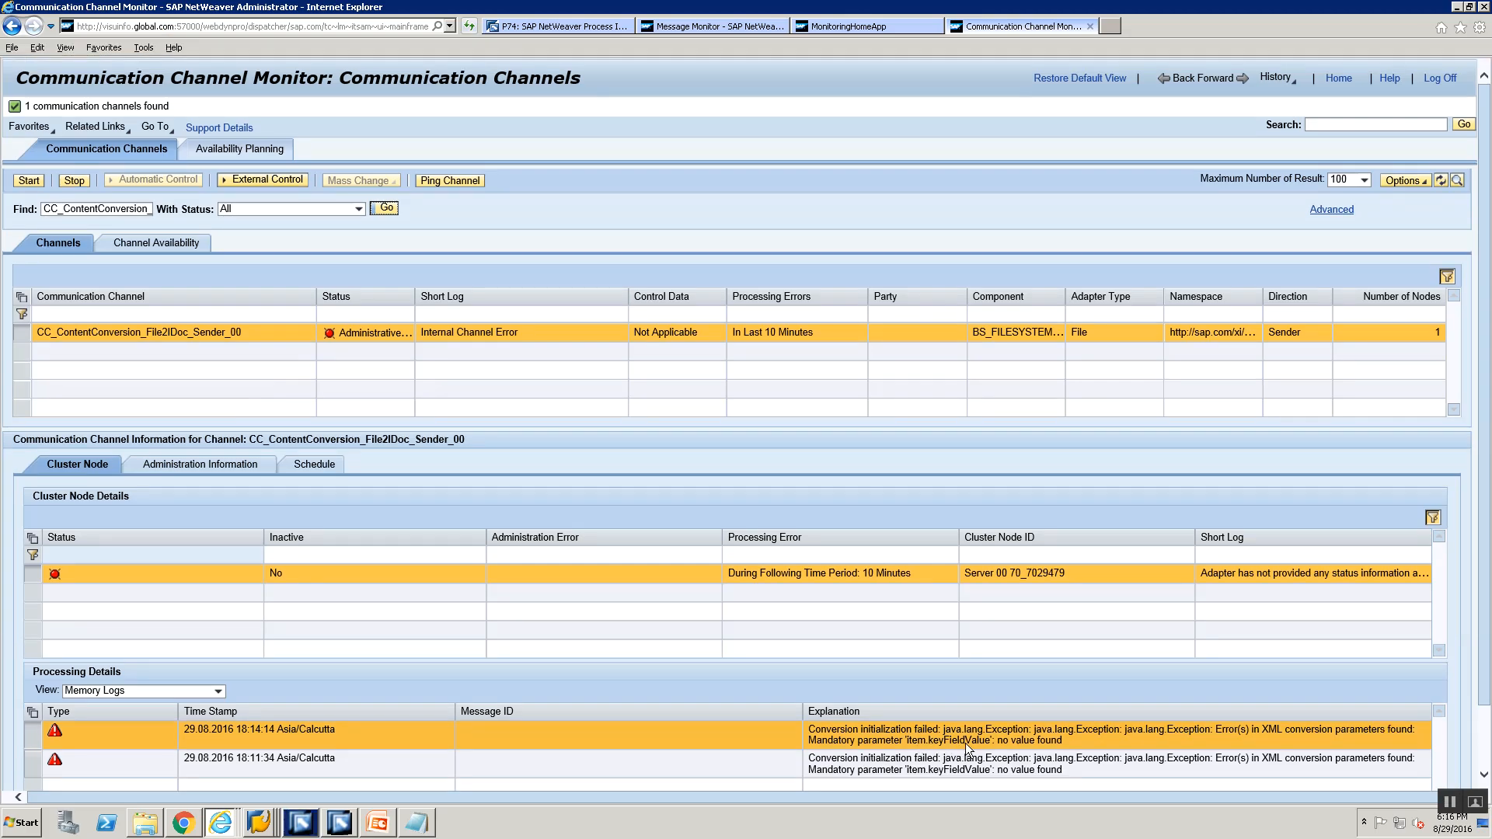
pyautogui.hotkey('alt', 'Tab')
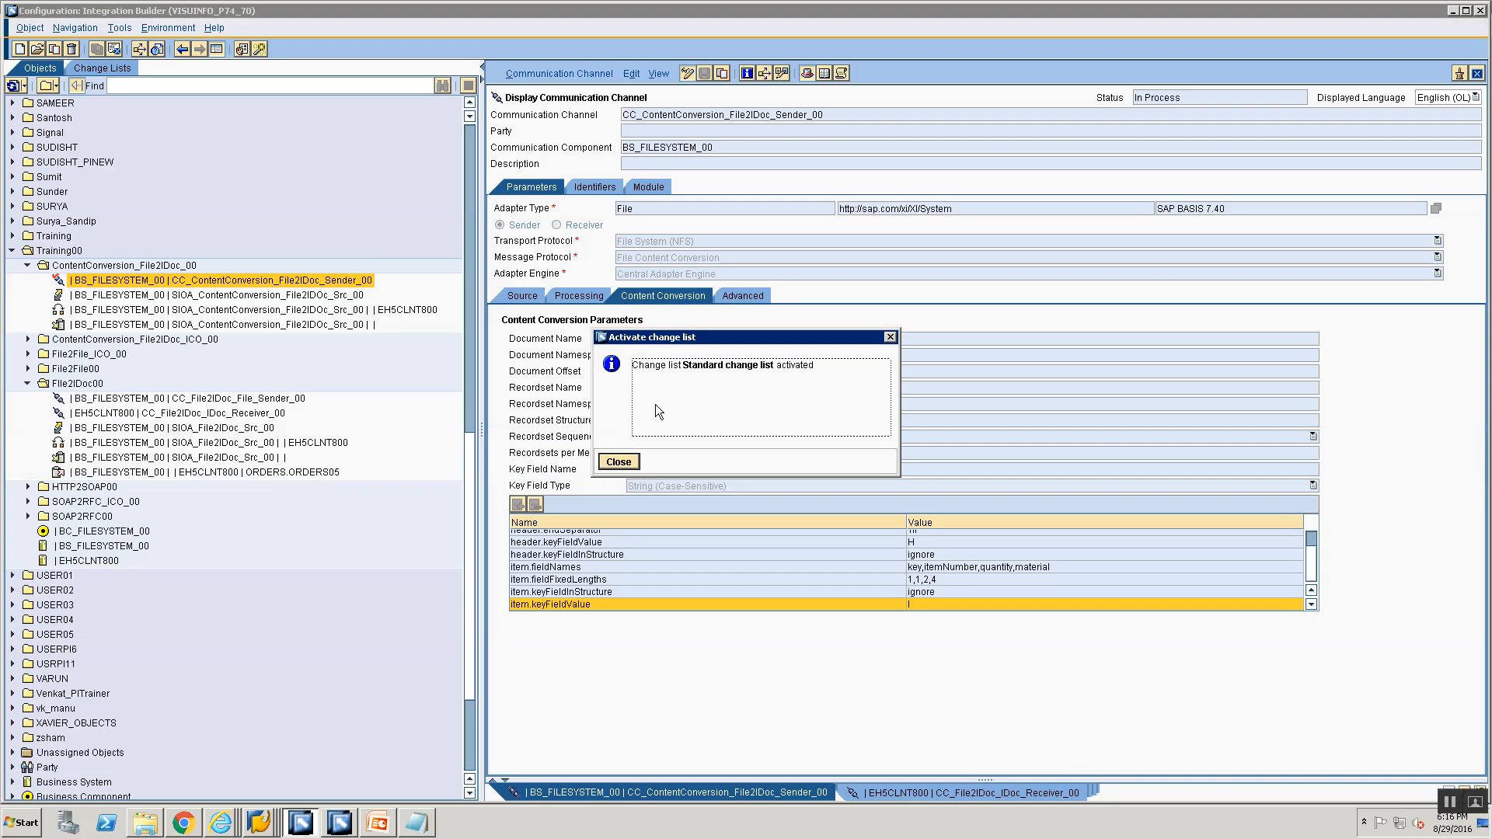
pyautogui.click(618, 462)
pyautogui.hotkey('alt', 'Tab')
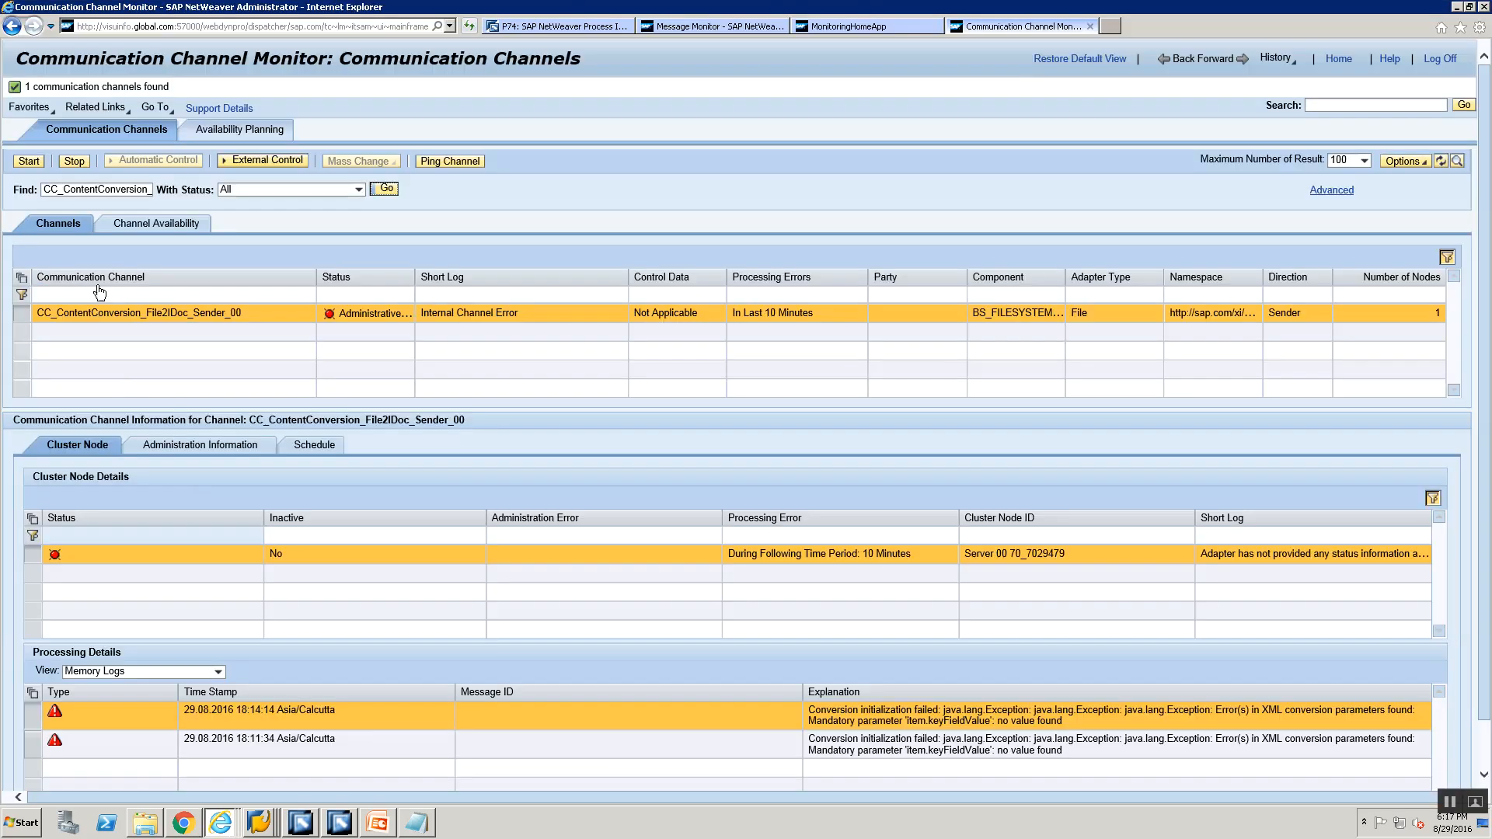
pyautogui.click(387, 191)
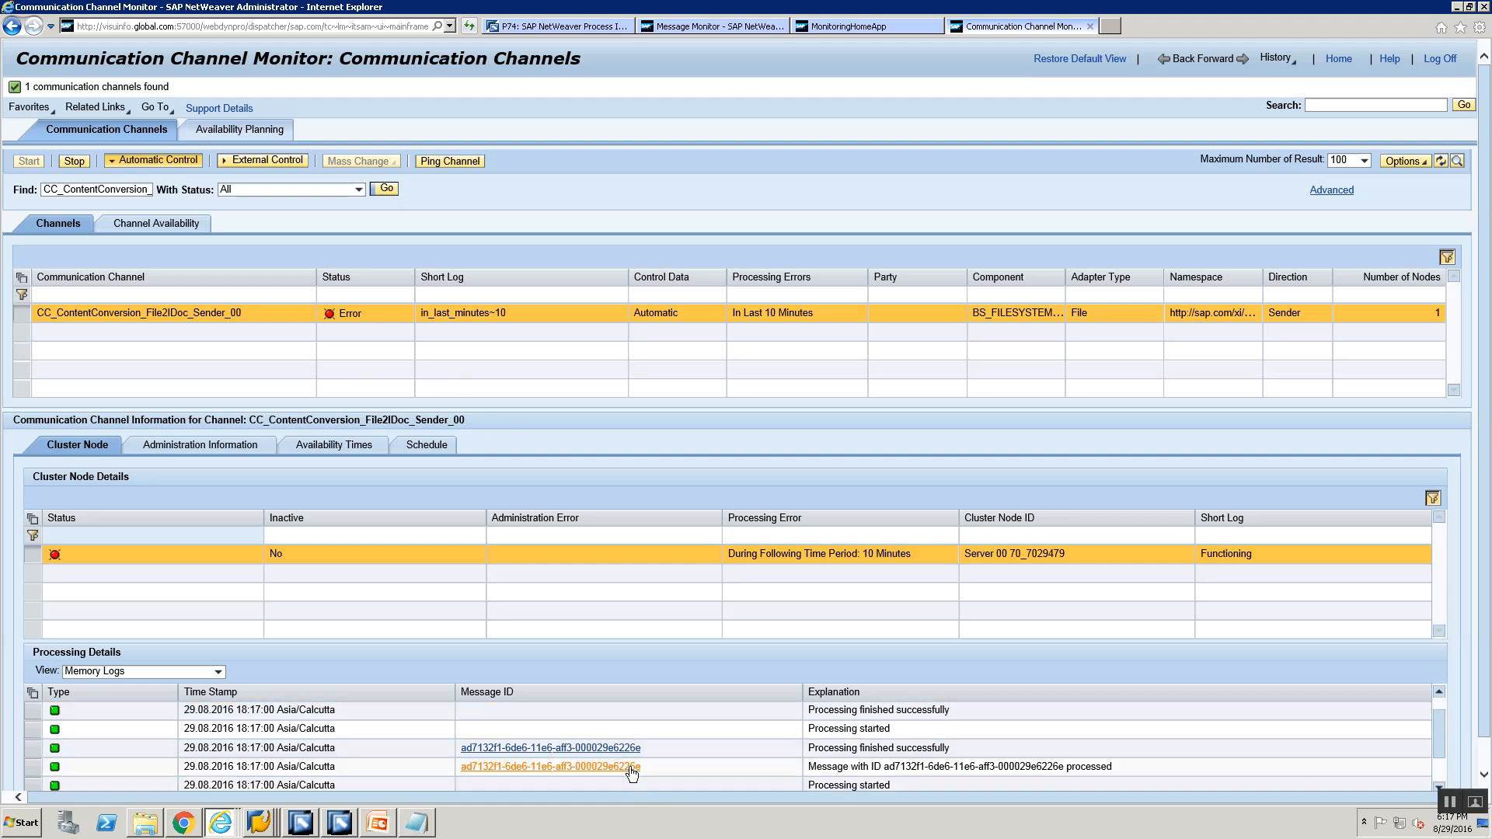
# Close the old Monitoring Home and Message Monitor browser tabs, keeping the Communication Channel Monitor open.
pyautogui.click(823, 26)
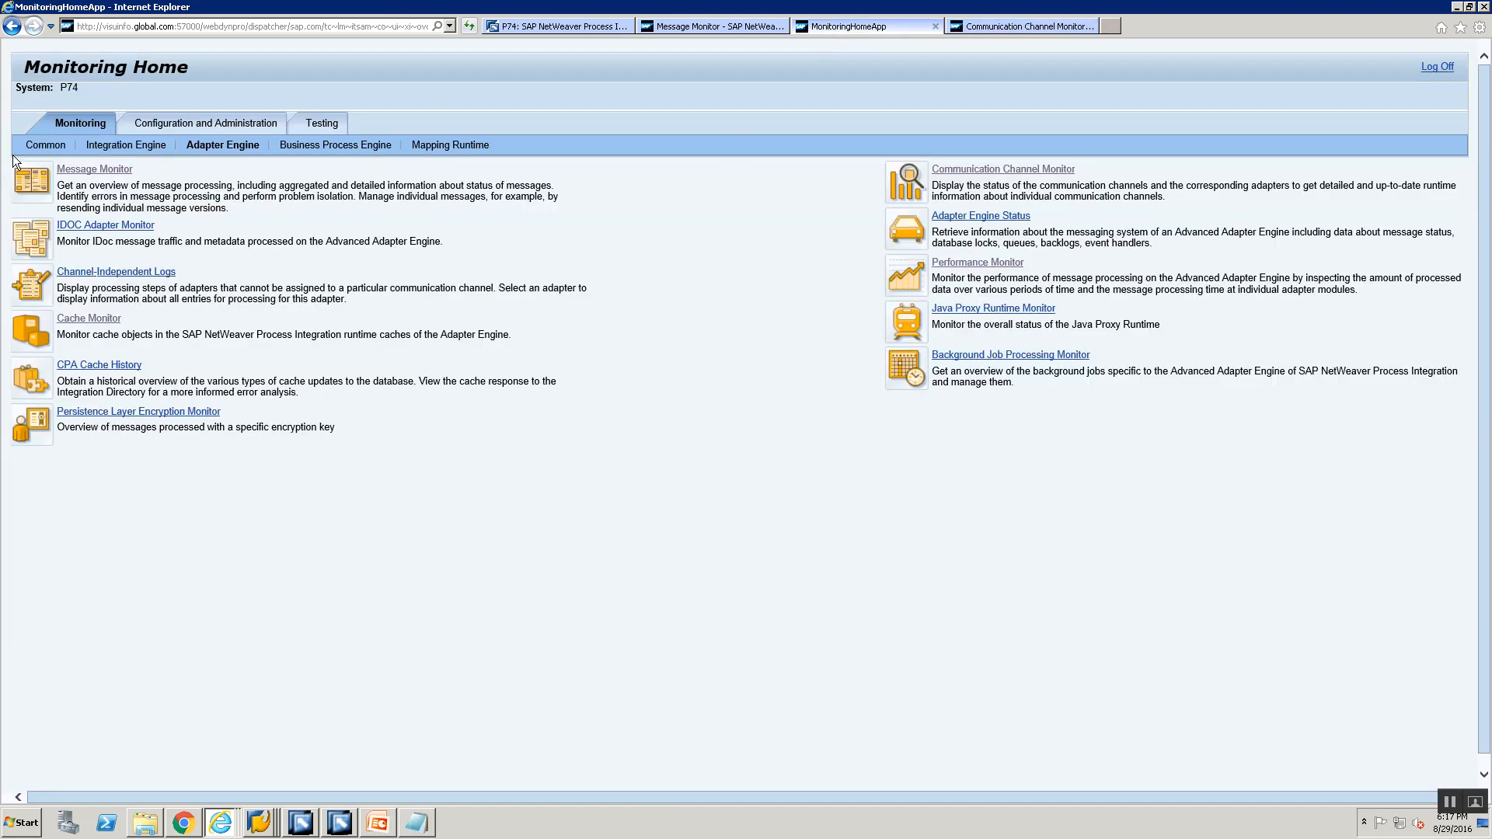
pyautogui.click(934, 27)
pyautogui.click(693, 26)
pyautogui.click(780, 26)
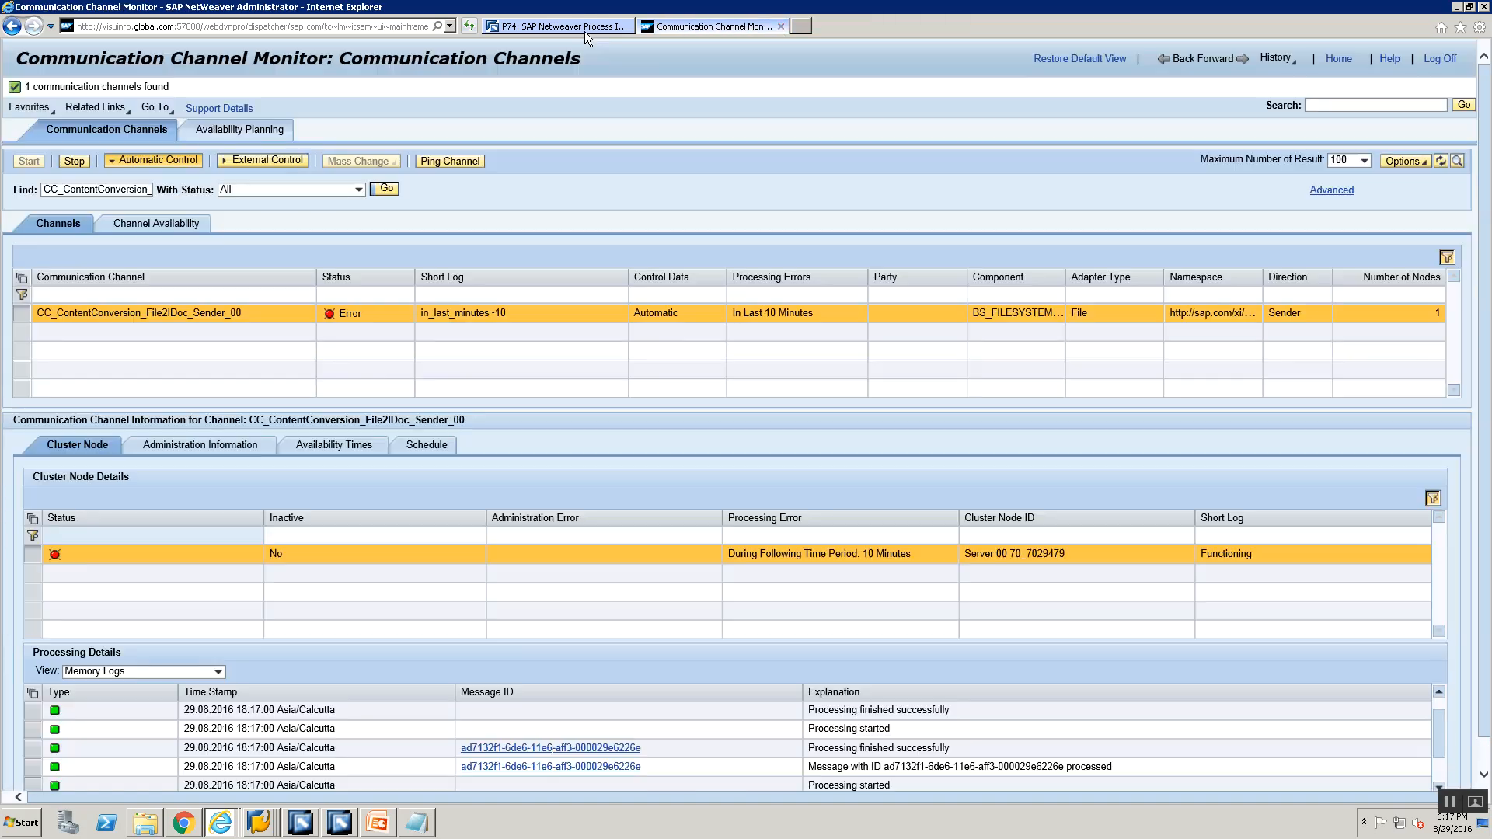
# Reopen Monitoring Home from the Process Integration page and load the message status overview in the Adapter Engine's Message Monitor.
pyautogui.click(584, 28)
pyautogui.click(490, 244)
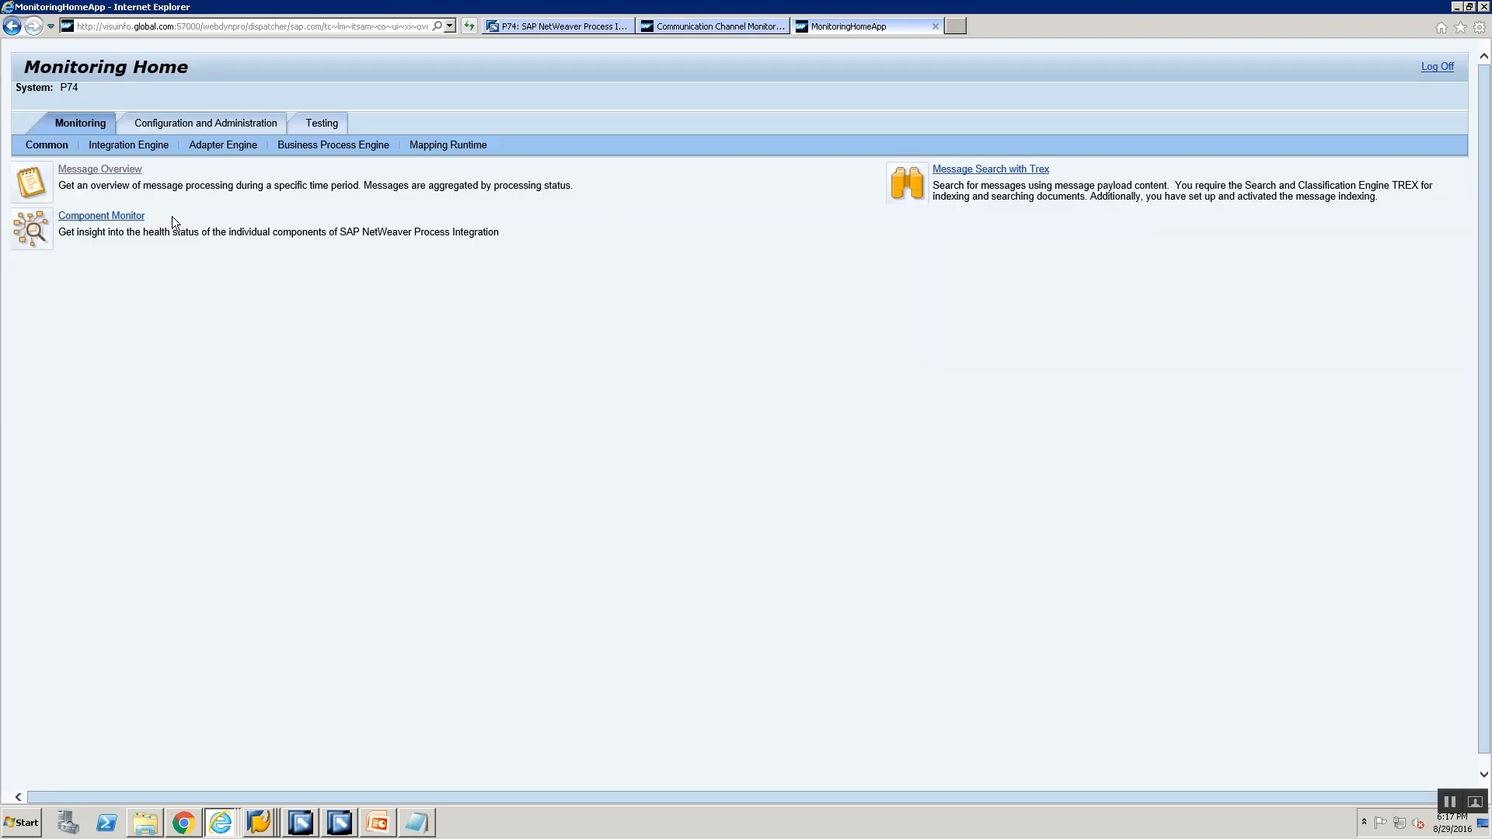
pyautogui.click(83, 169)
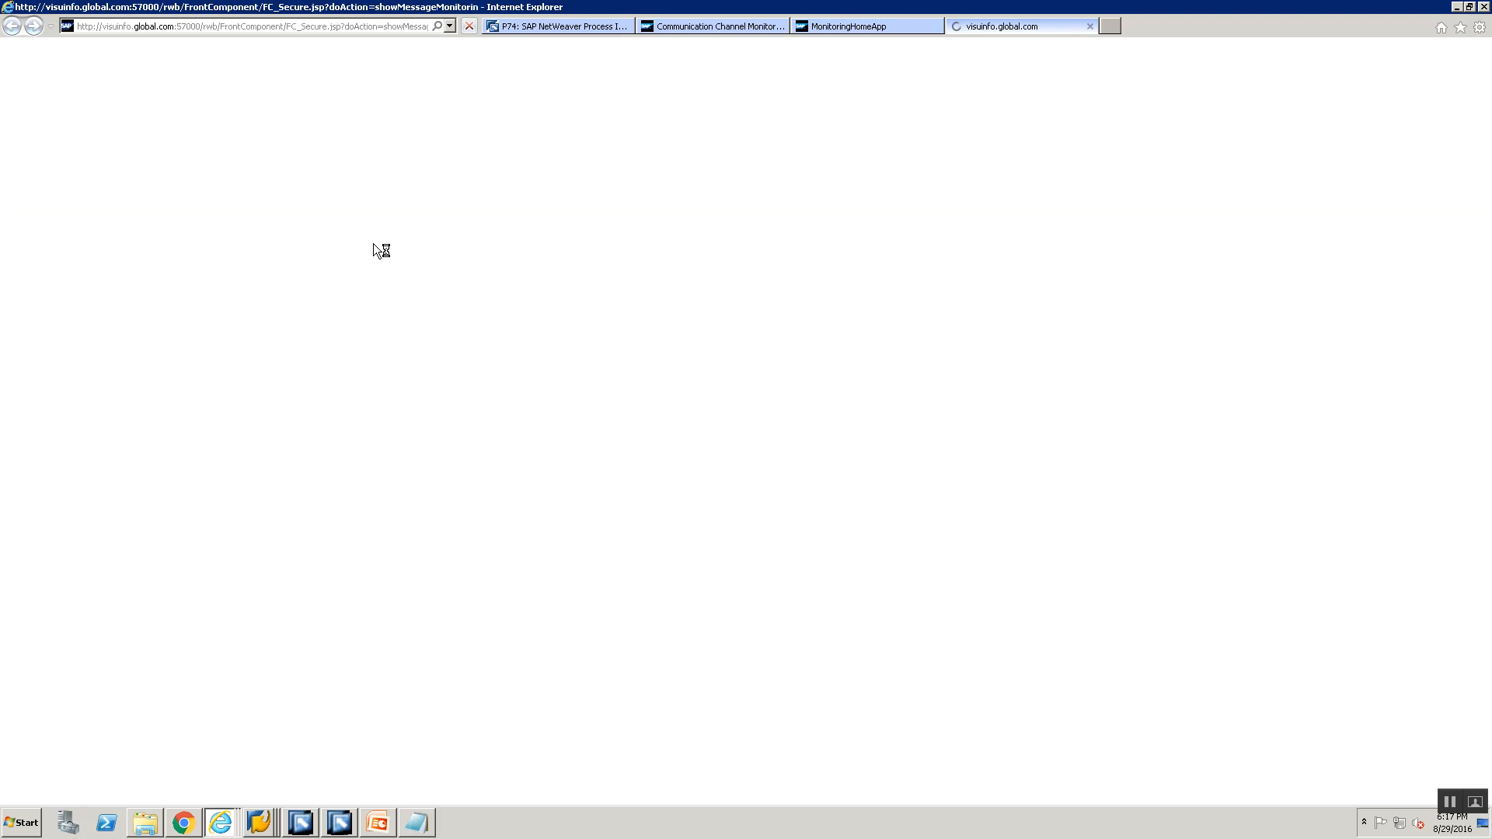
pyautogui.click(1087, 27)
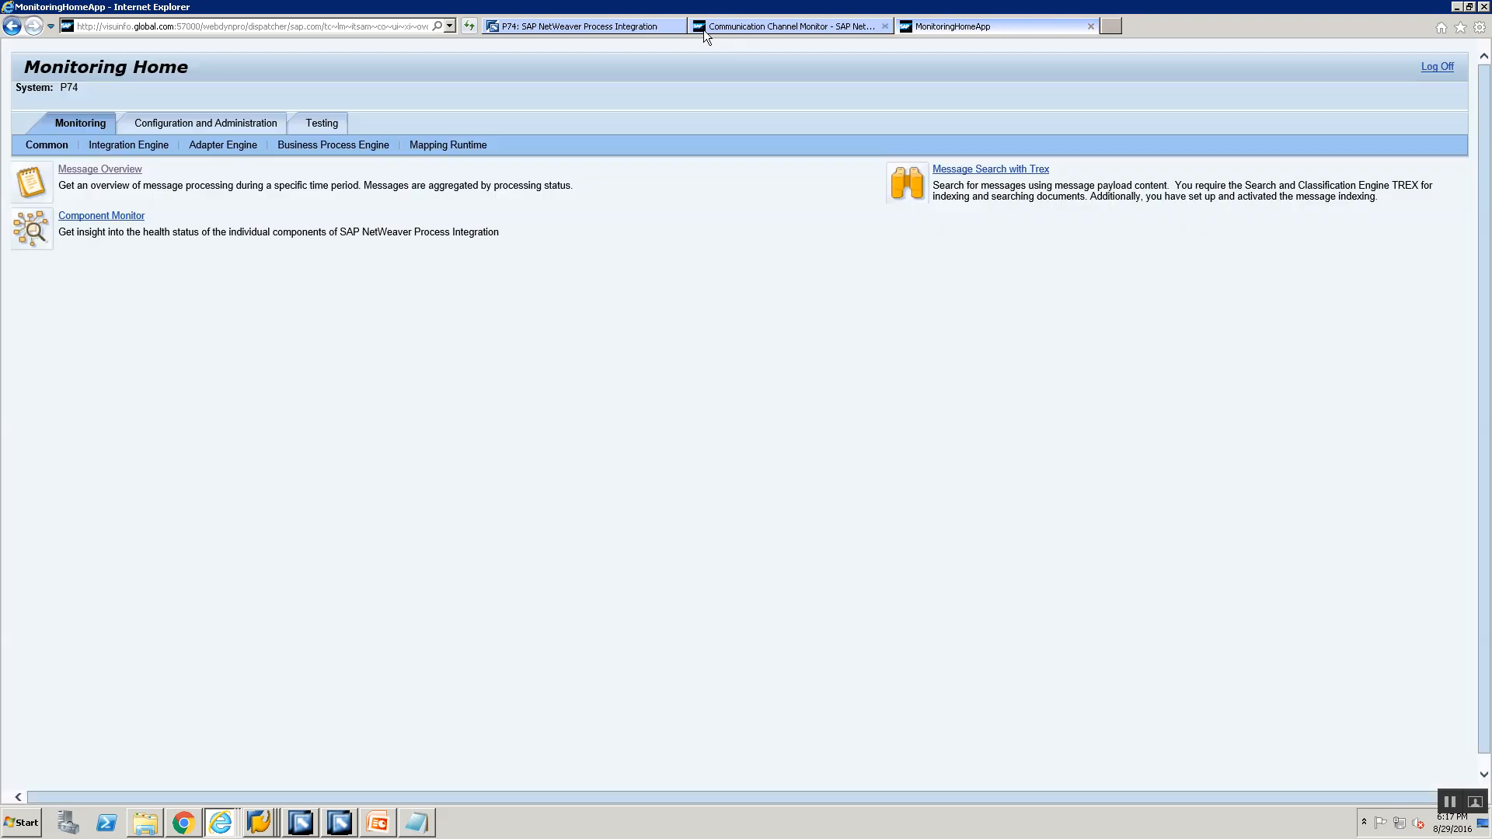
pyautogui.click(193, 148)
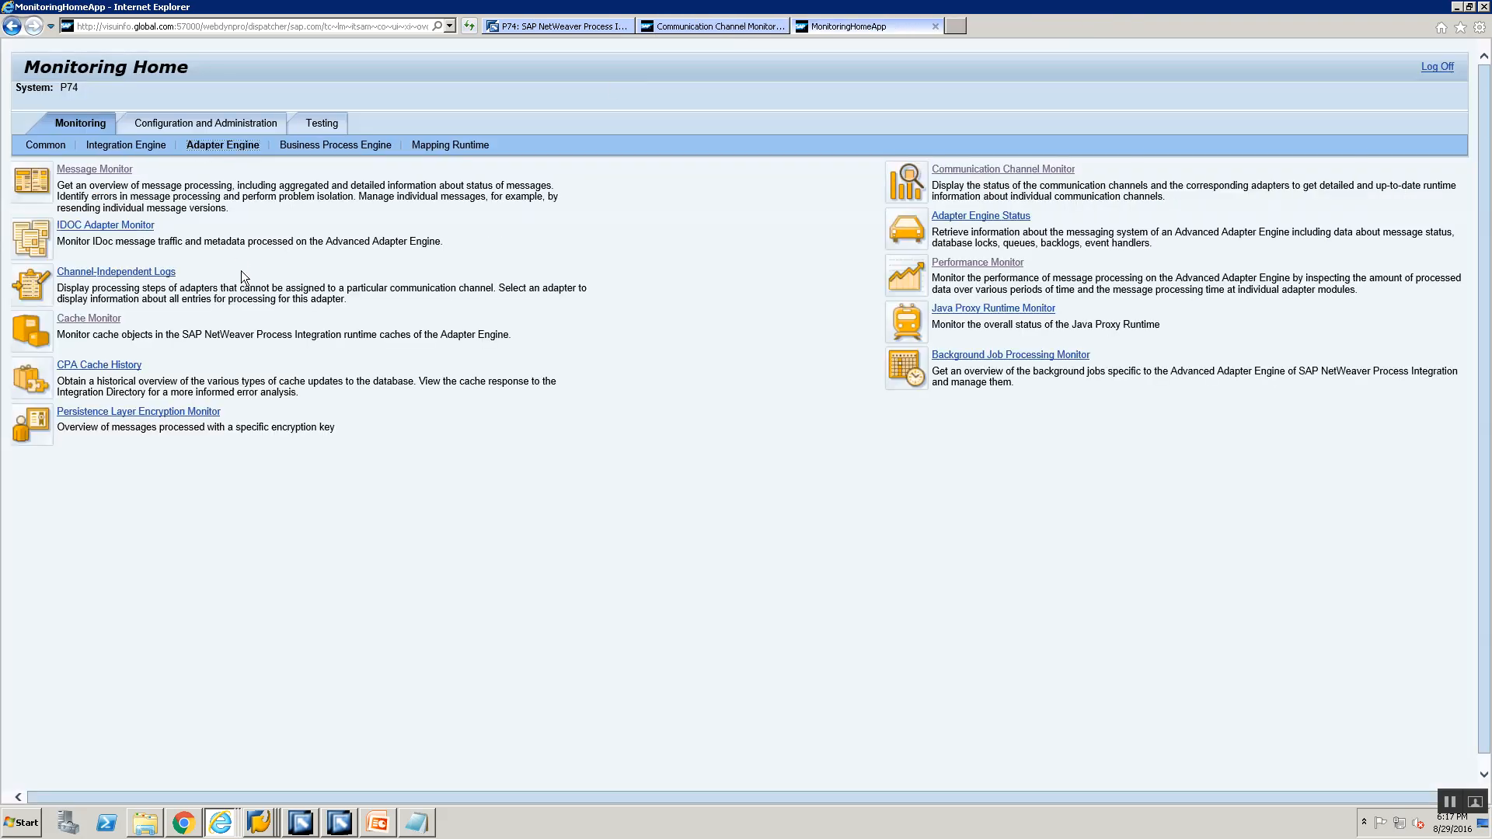
pyautogui.click(87, 177)
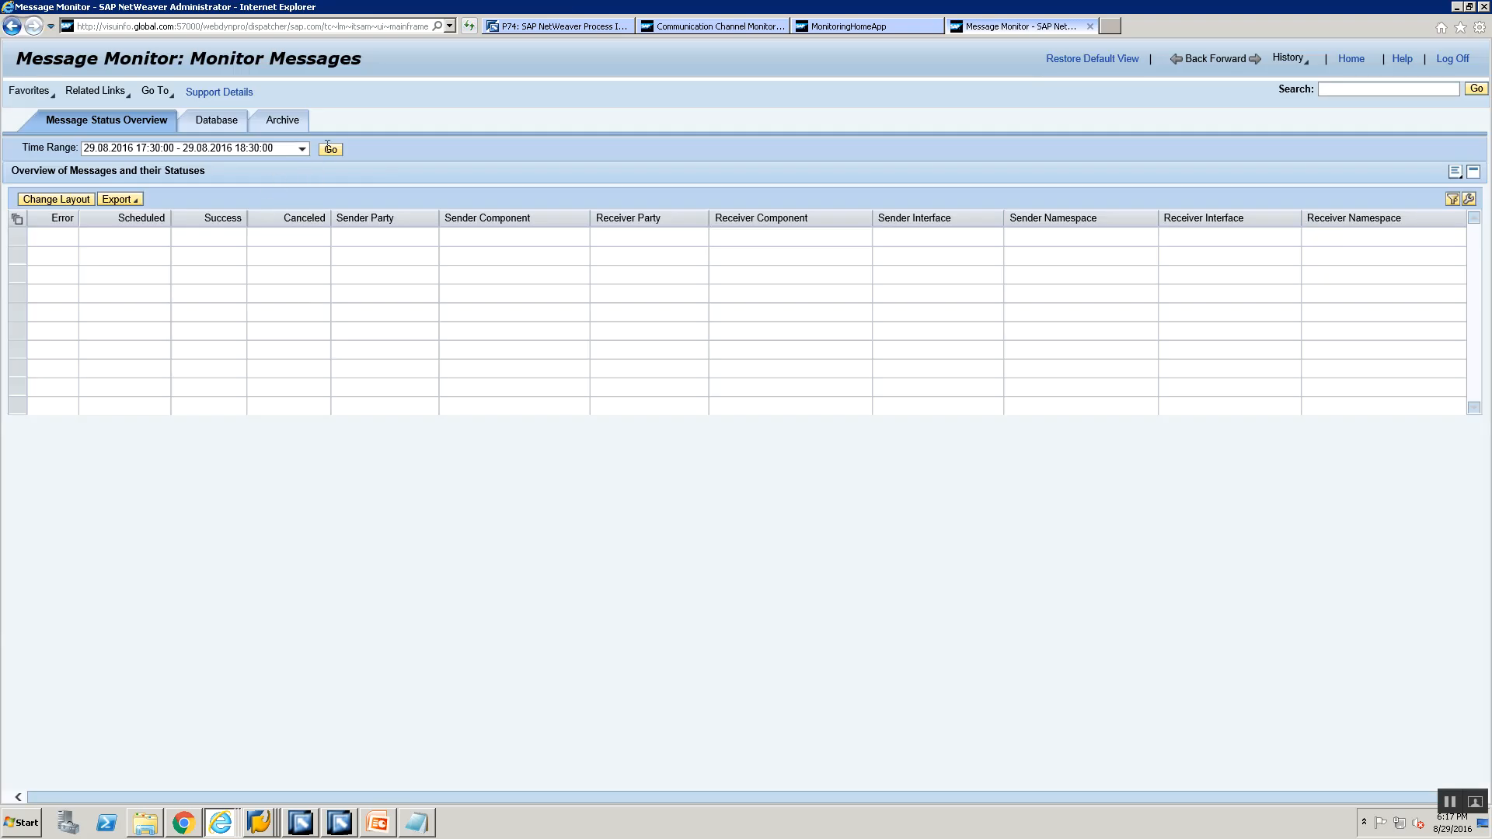
pyautogui.click(329, 150)
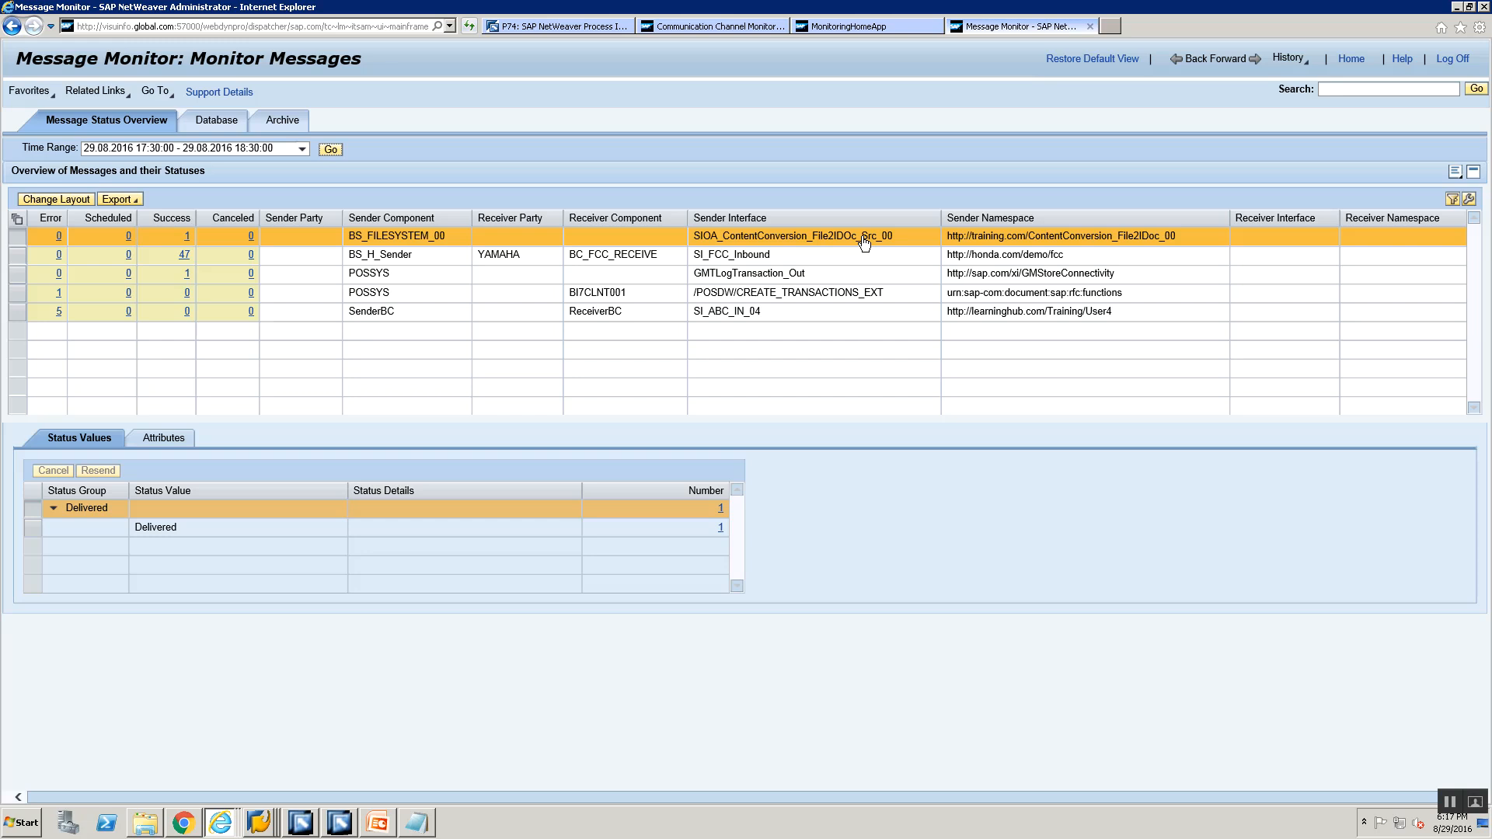
# Open the successful message of SIOA_ContentConversion_File2IDoc_Src_00 and show its MainDocument payload in a maximized window.
pyautogui.click(187, 239)
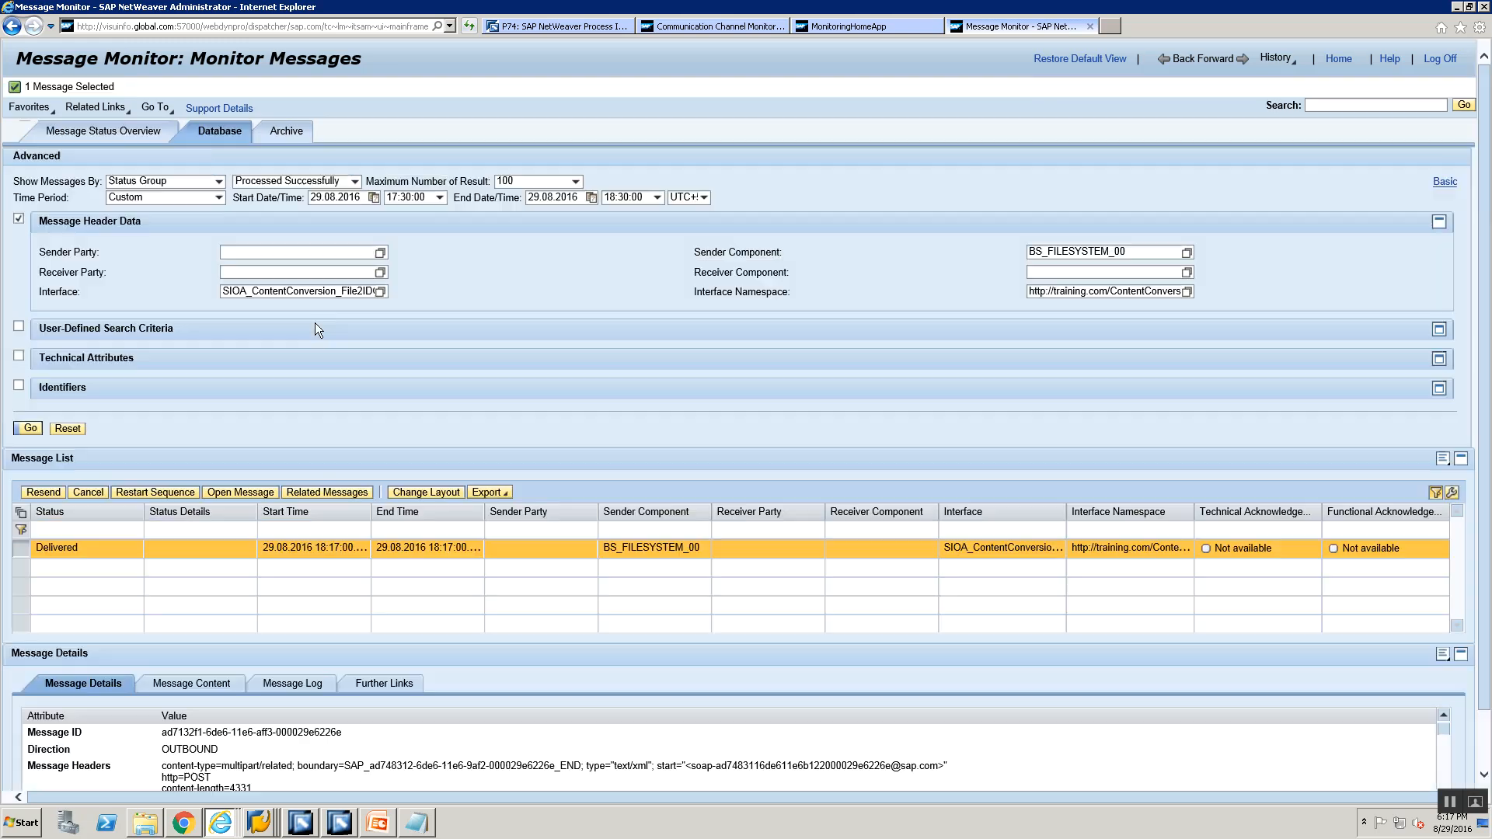
pyautogui.scroll(-1, 372, 541)
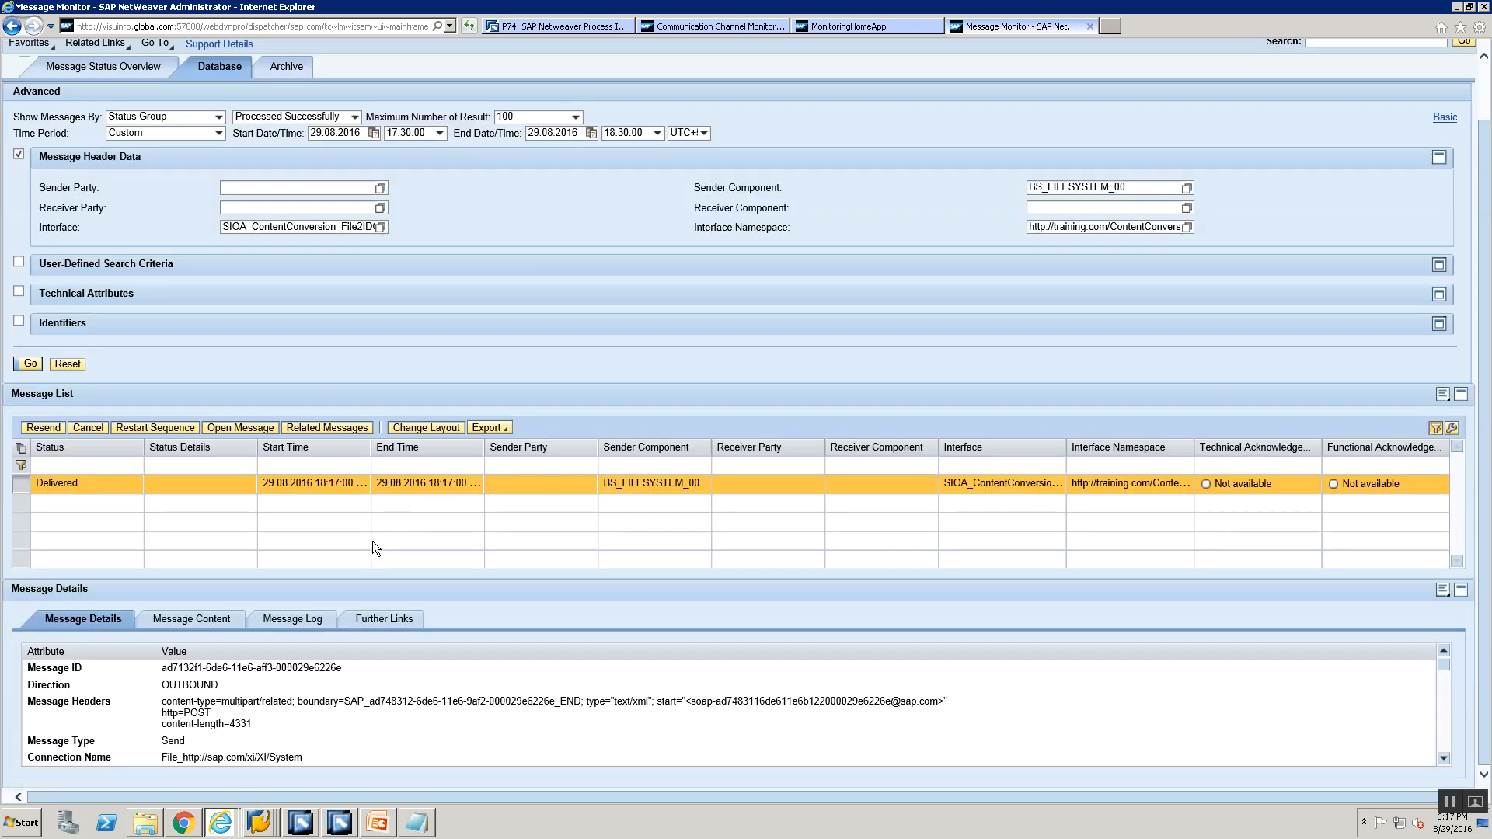
pyautogui.click(214, 621)
pyautogui.scroll(-1, 229, 665)
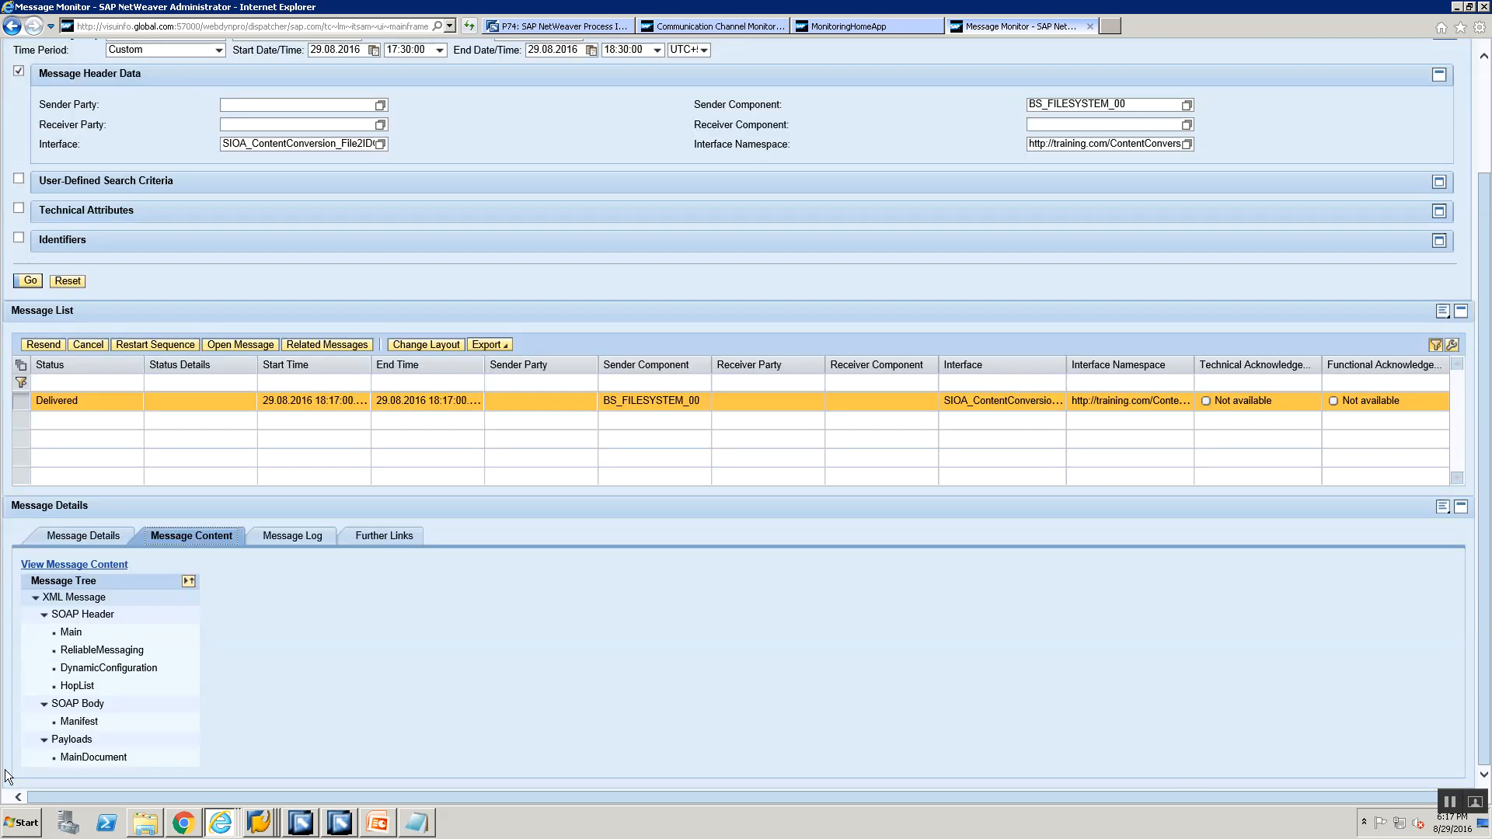
pyautogui.click(94, 759)
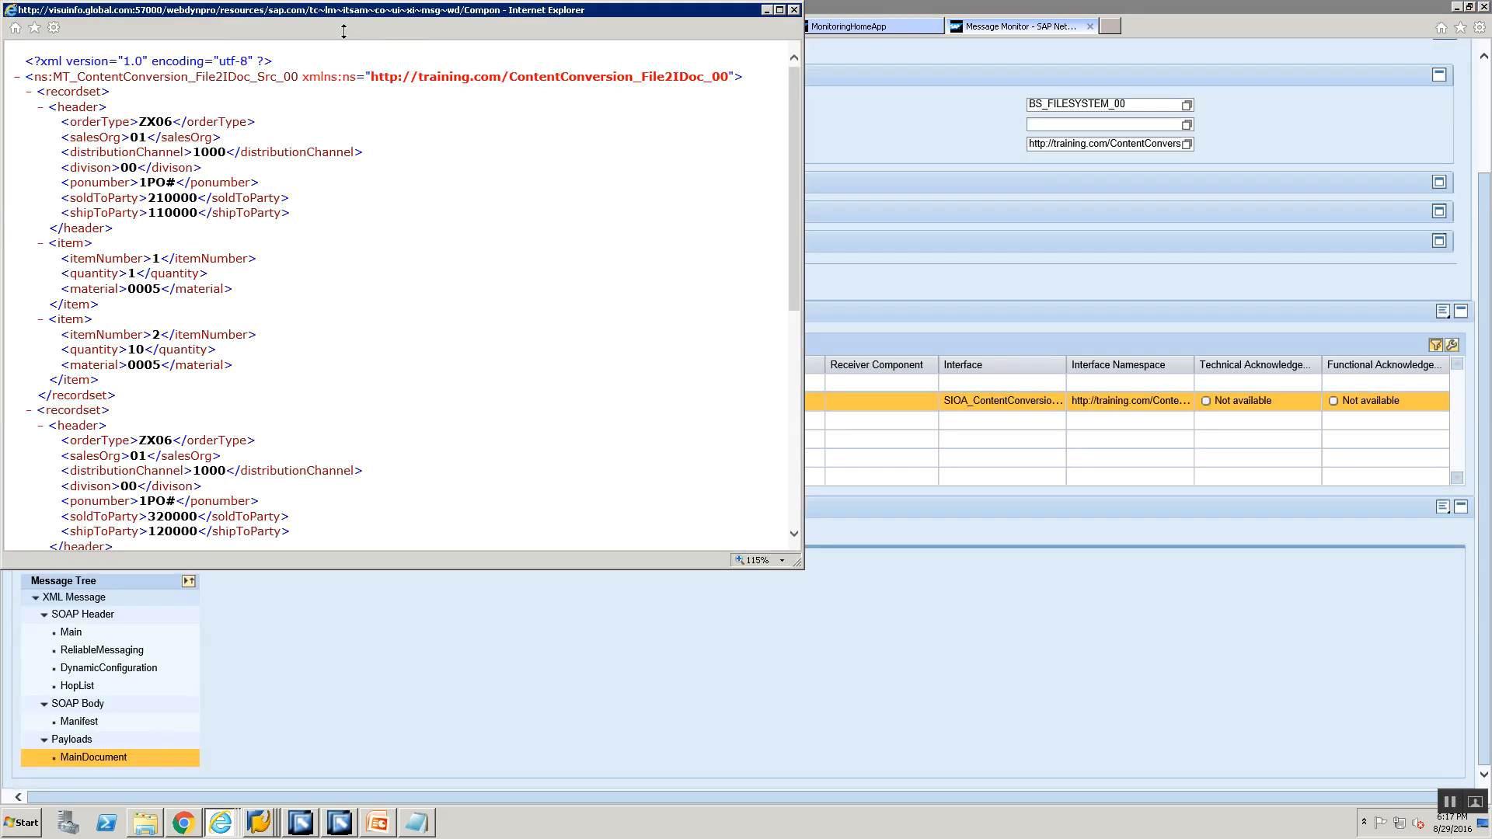
pyautogui.doubleClick(348, 16)
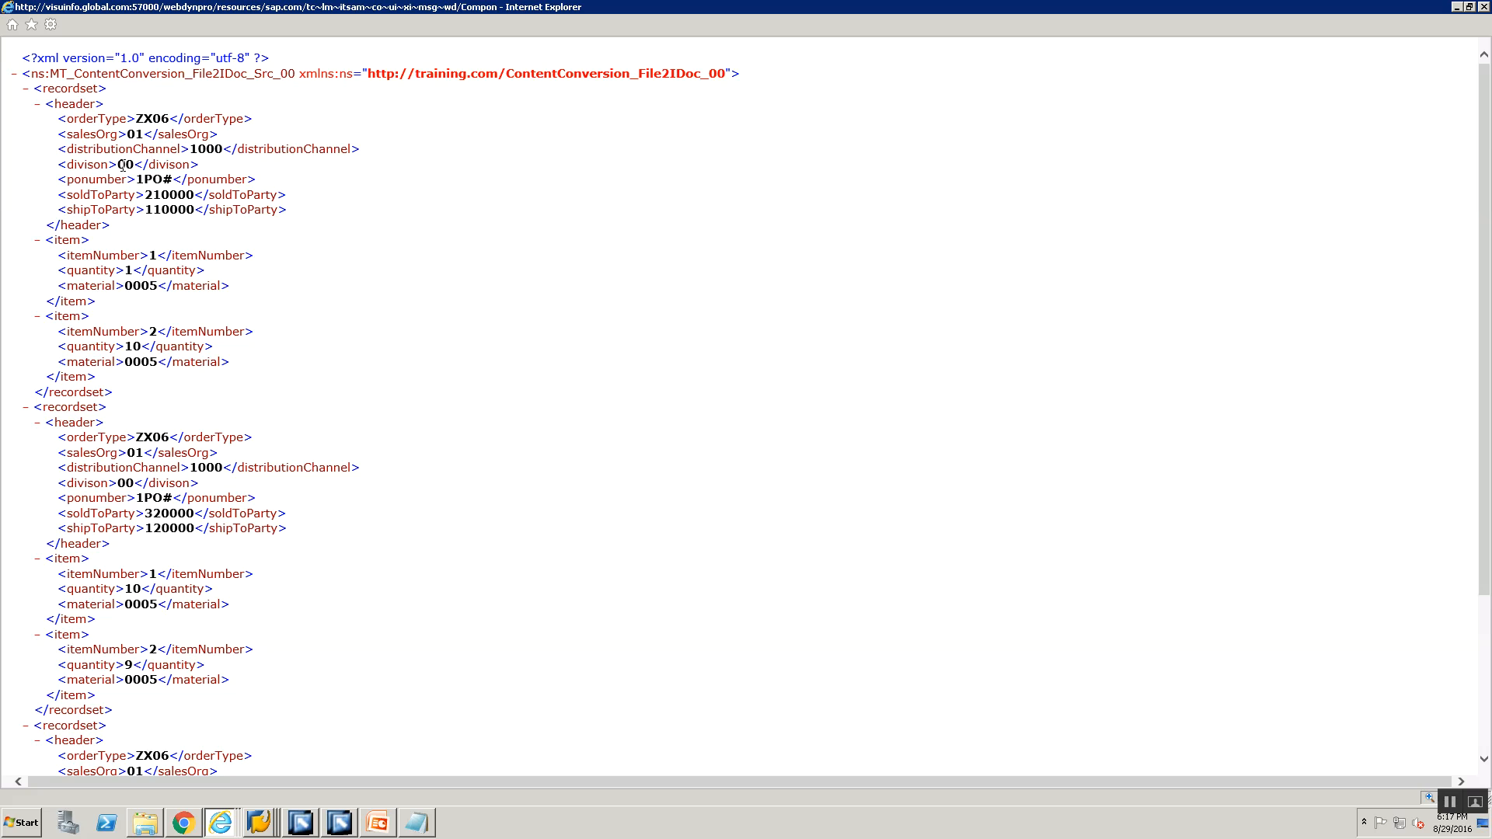
# Examine the converted XML payload's recordsets, checking the ponumber in the header and the item quantities.
pyautogui.moveTo(137, 179); pyautogui.dragTo(169, 188)
pyautogui.scroll(-2, 195, 358)
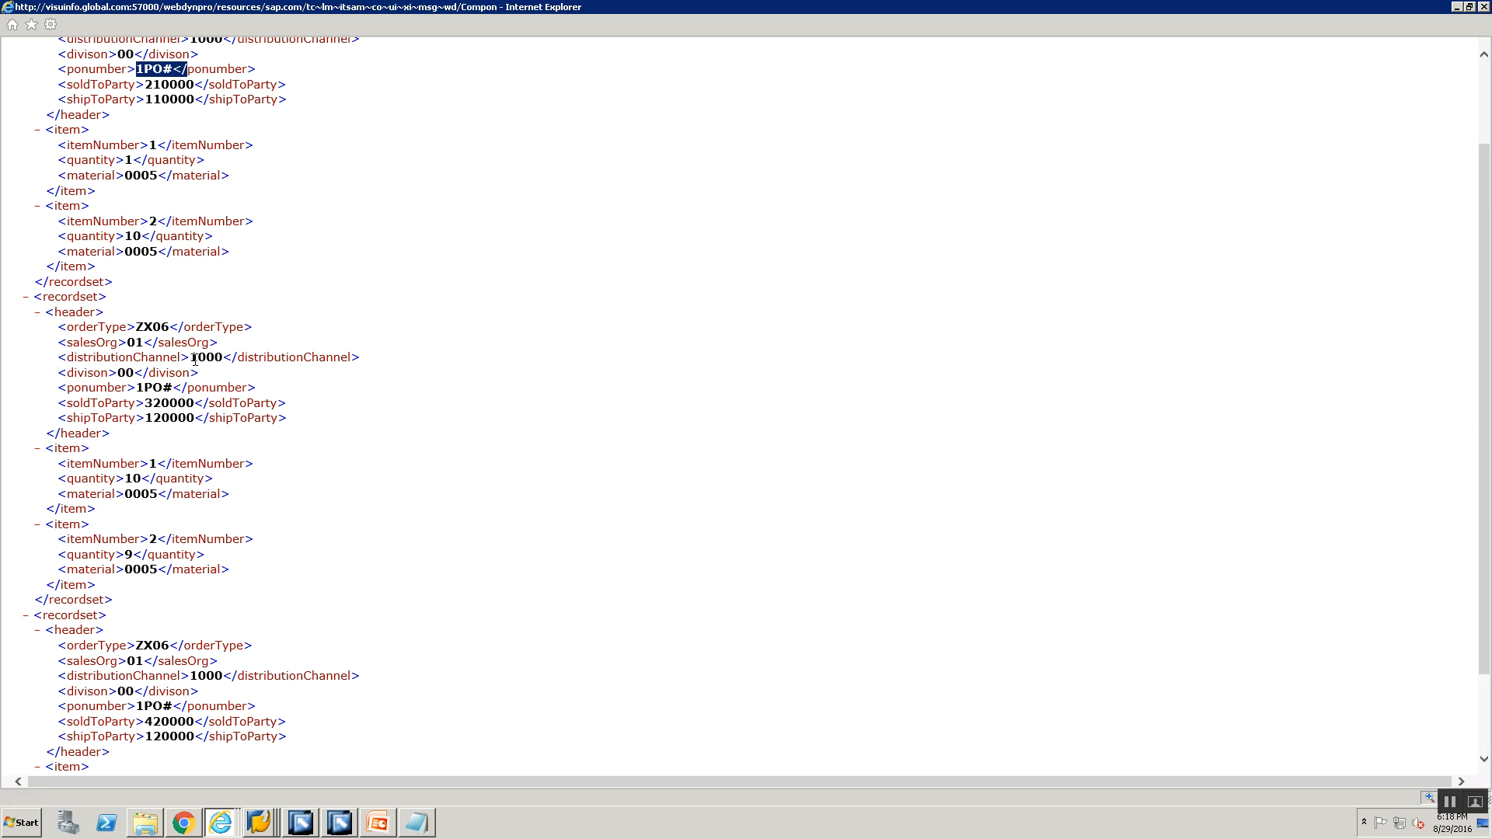
pyautogui.scroll(2, 192, 350)
pyautogui.scroll(-4, 187, 347)
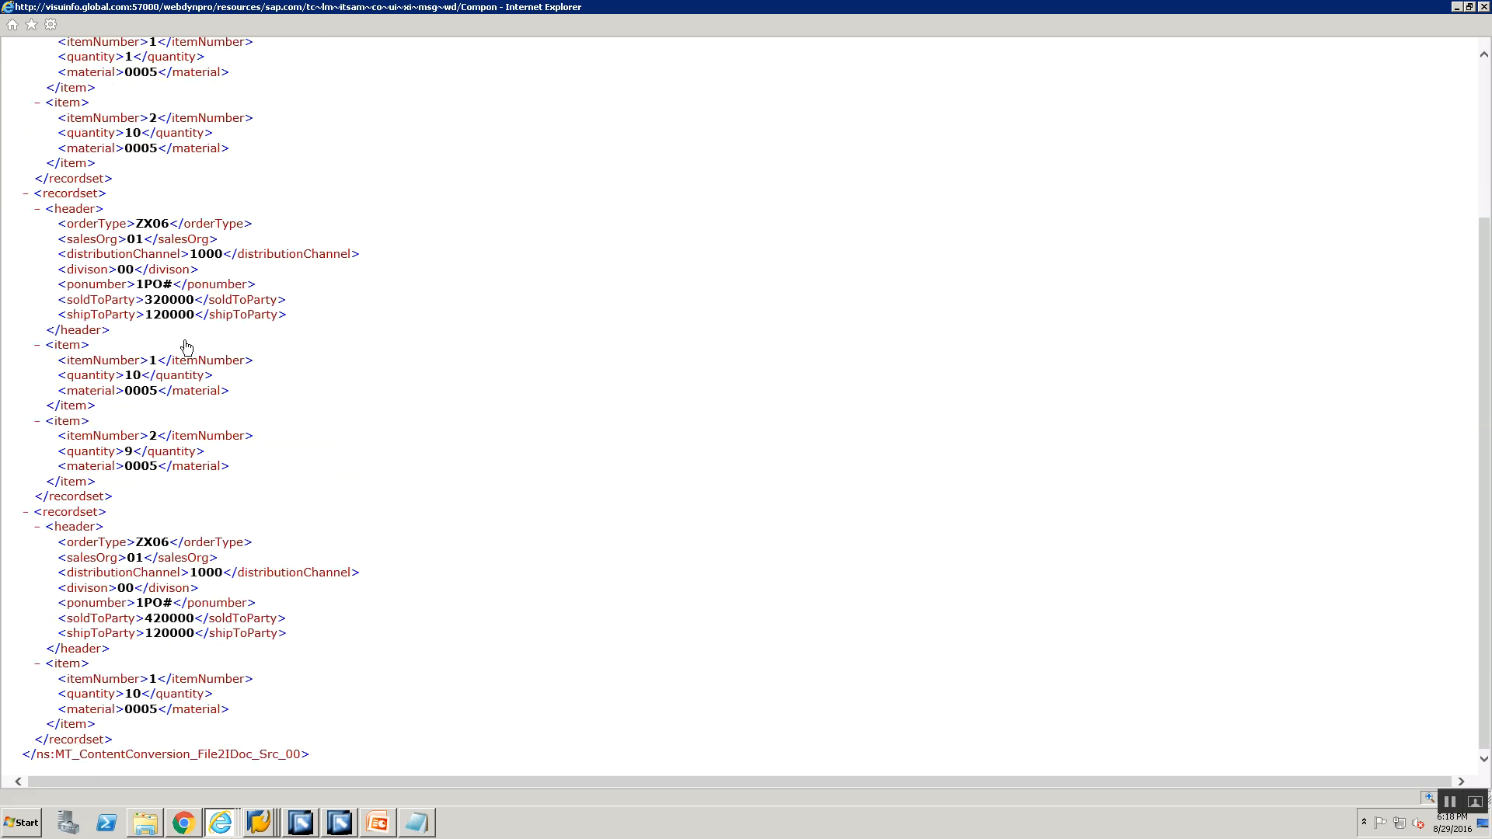
pyautogui.doubleClick(131, 693)
pyautogui.scroll(3, 150, 598)
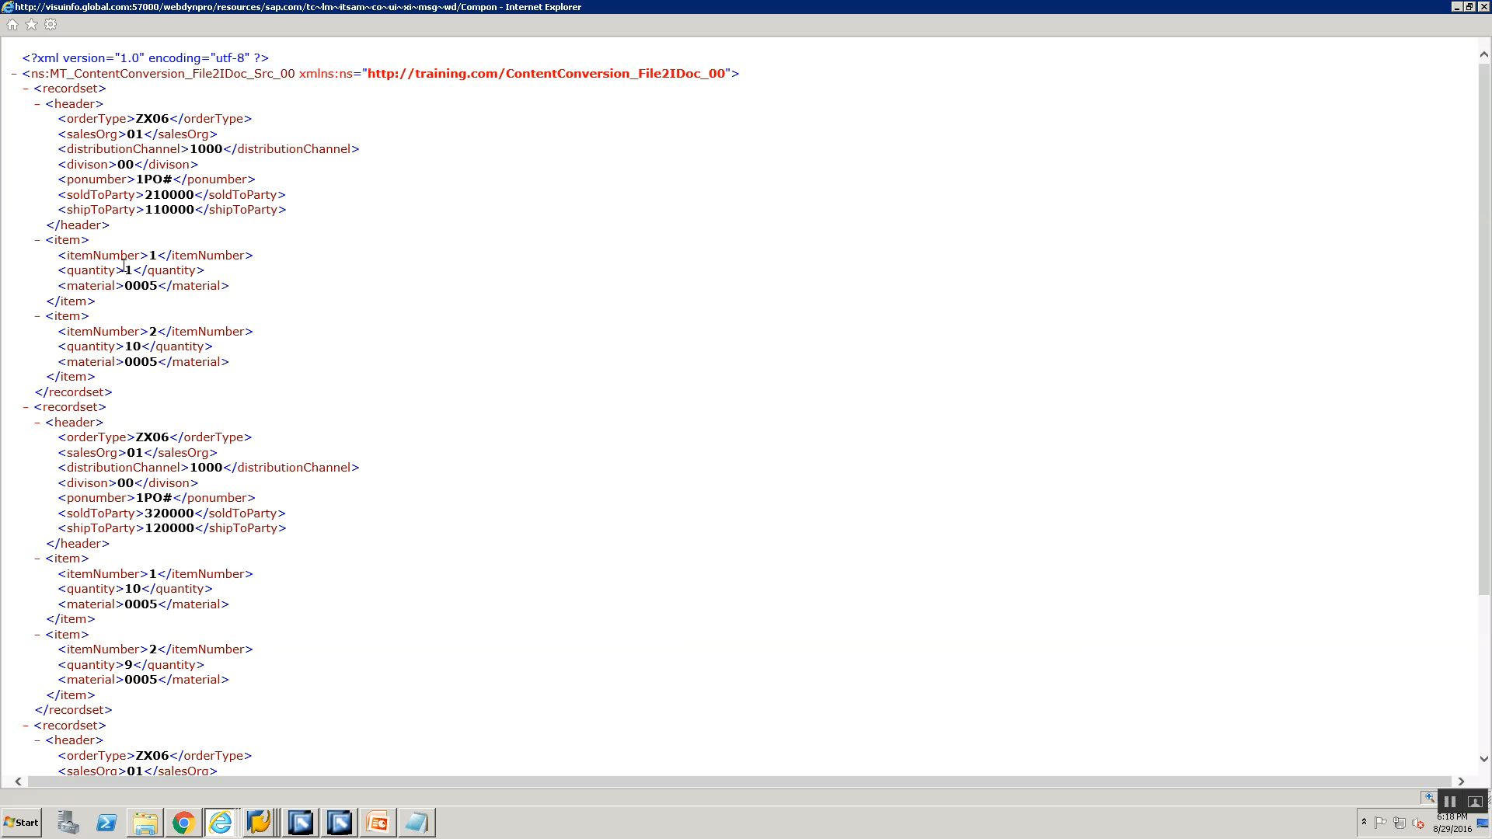
pyautogui.doubleClick(129, 270)
pyautogui.rightClick(266, 816)
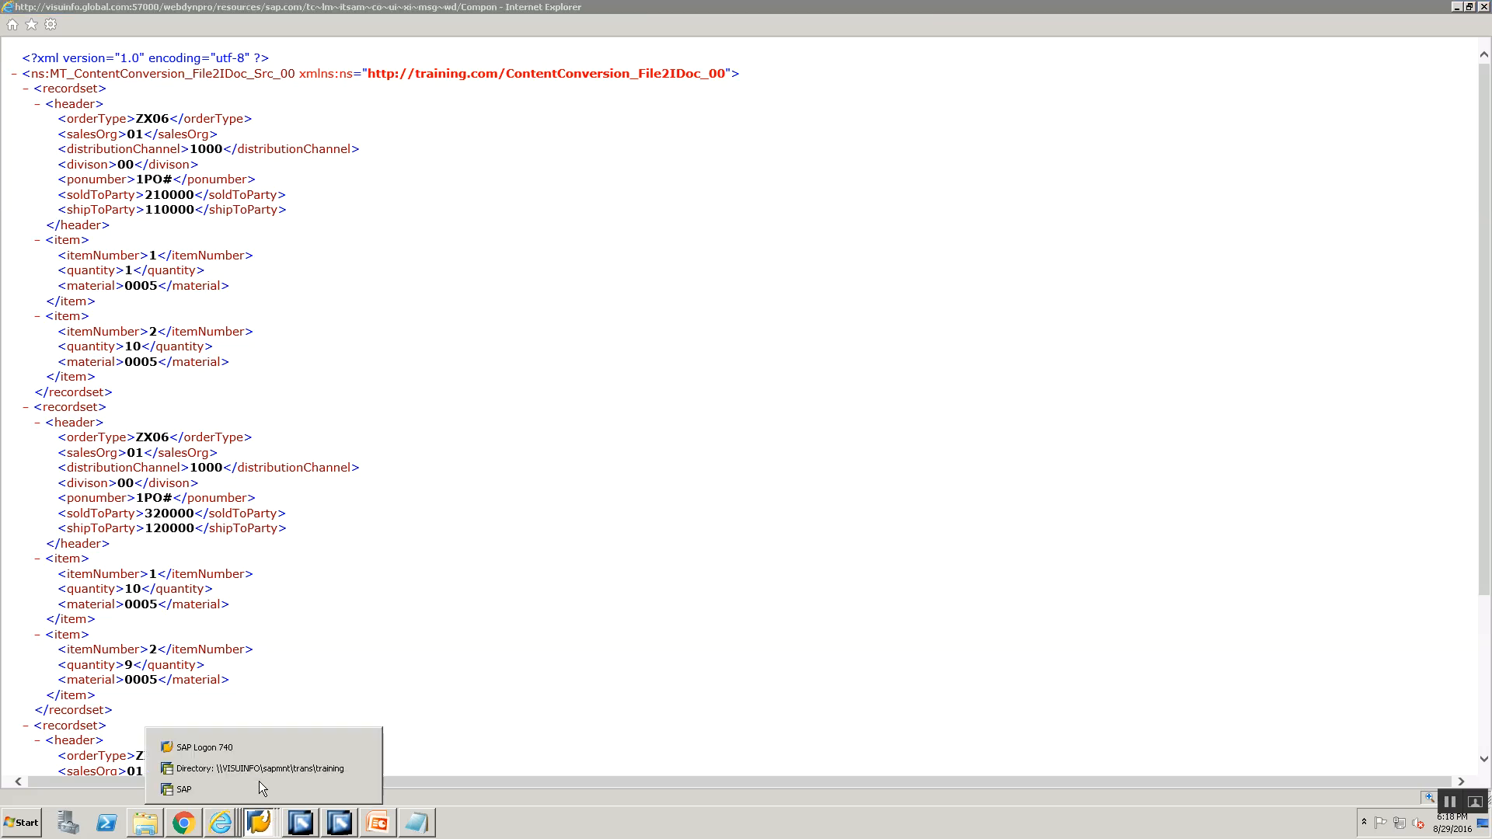
pyautogui.click(260, 787)
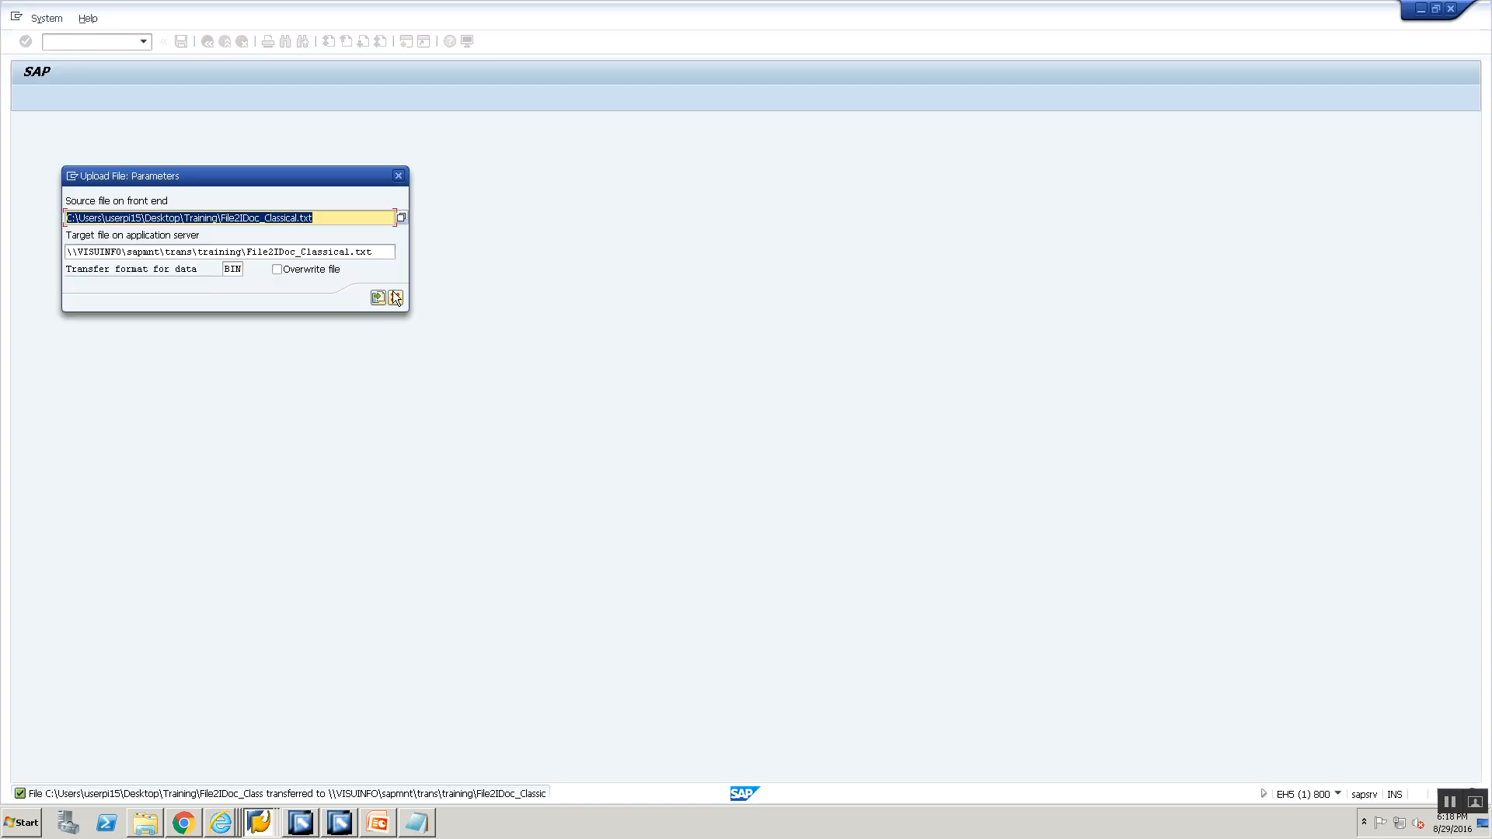
pyautogui.click(271, 820)
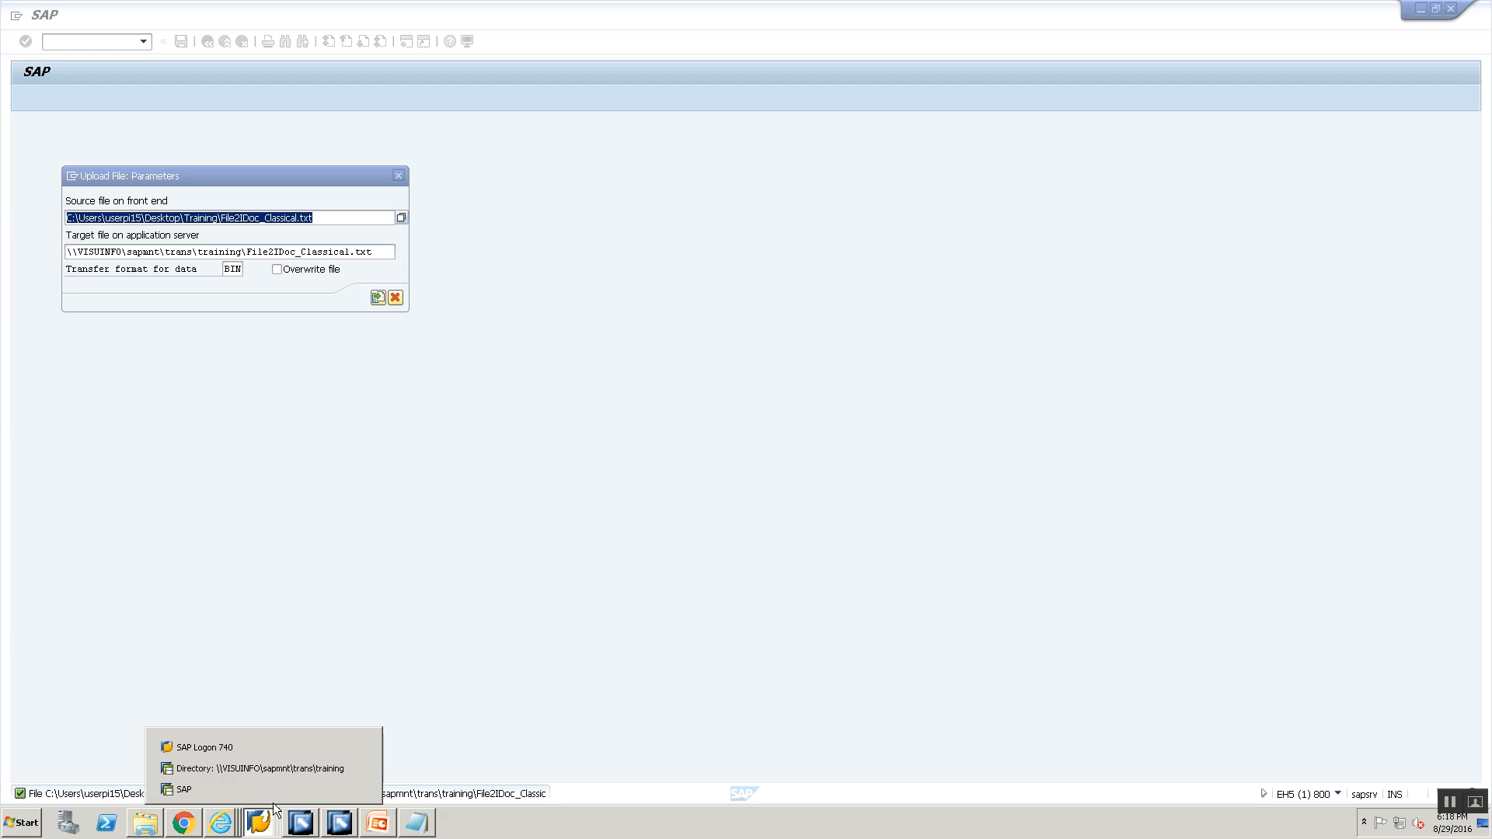
pyautogui.click(272, 789)
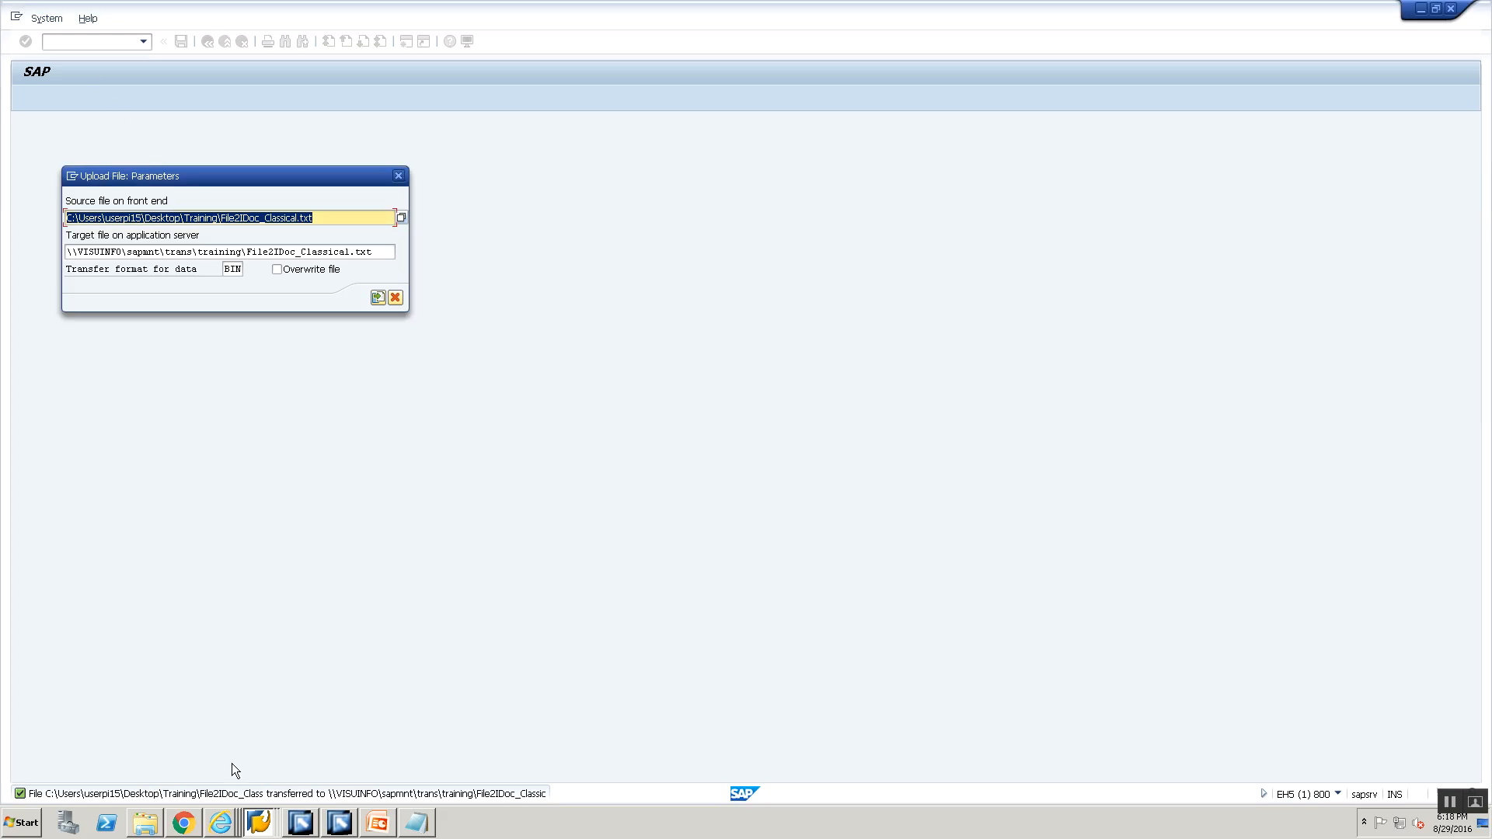
pyautogui.click(258, 823)
pyautogui.click(218, 748)
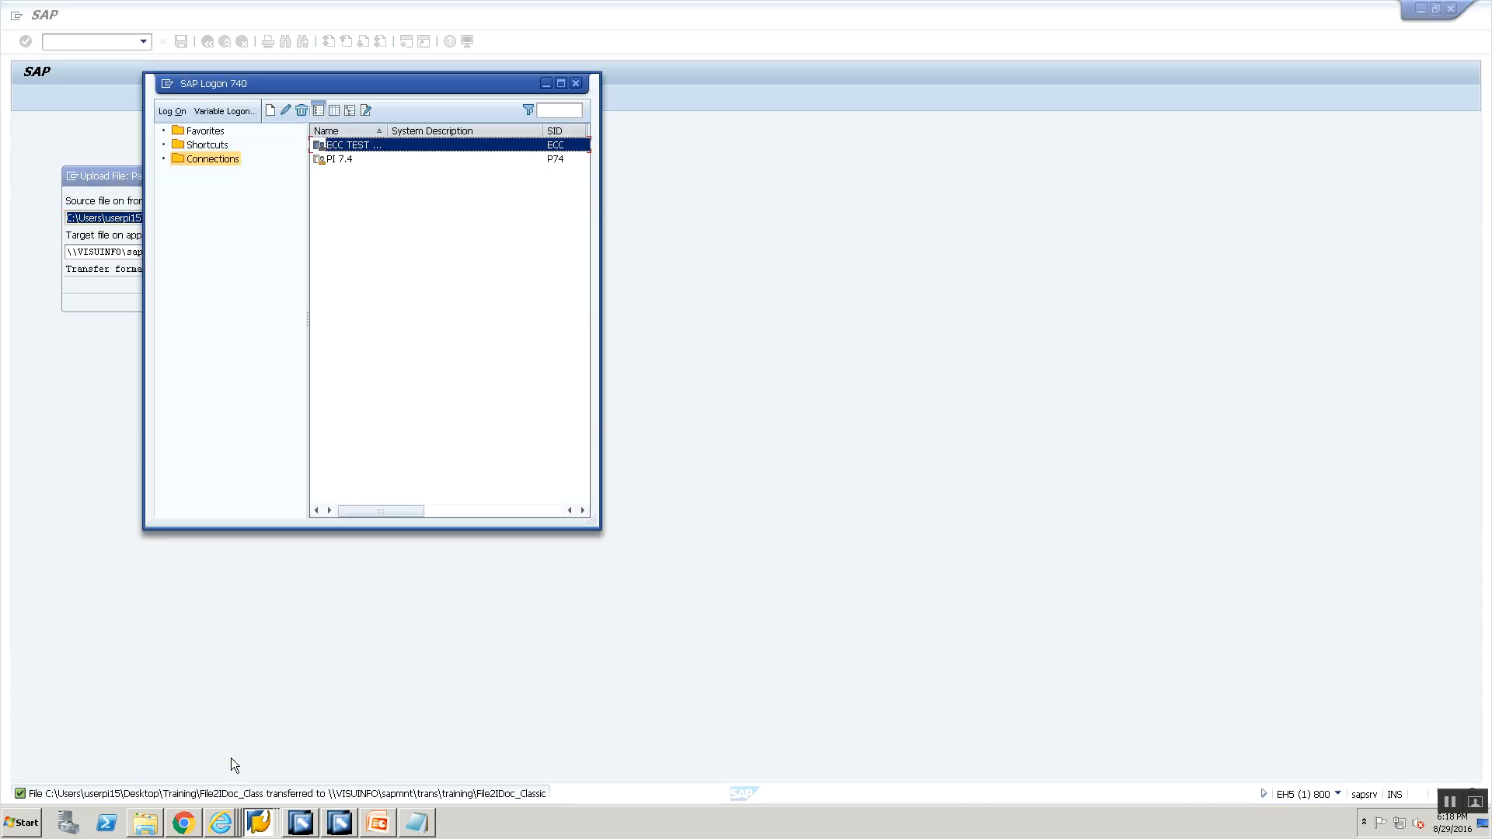
# Switch to the SAP session listing the \\VISUINFO\sapmnt\trans\training directory, maximize it and run transaction /nsxmb_moni.
pyautogui.click(259, 821)
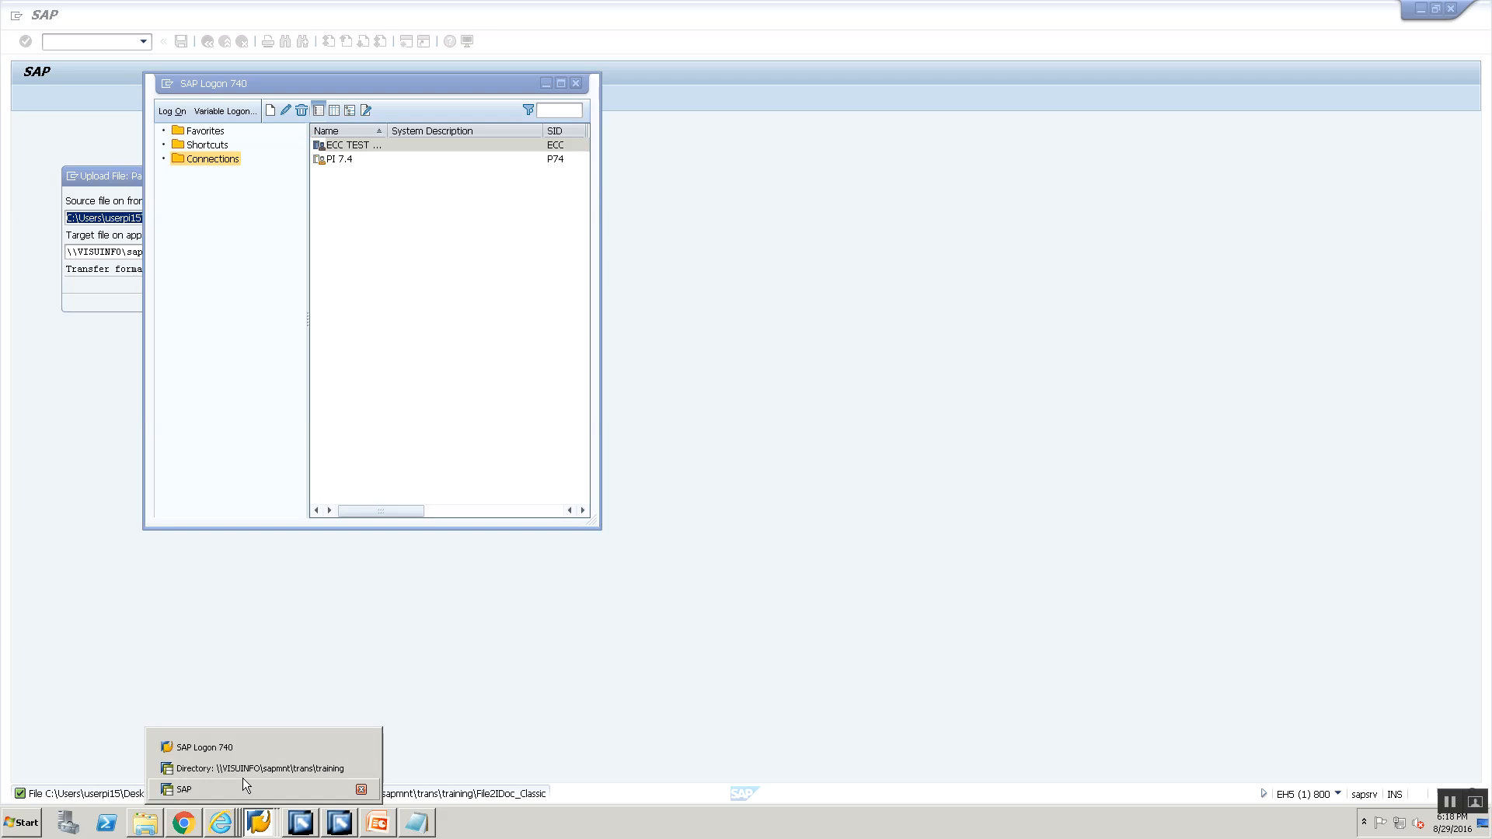
pyautogui.click(244, 780)
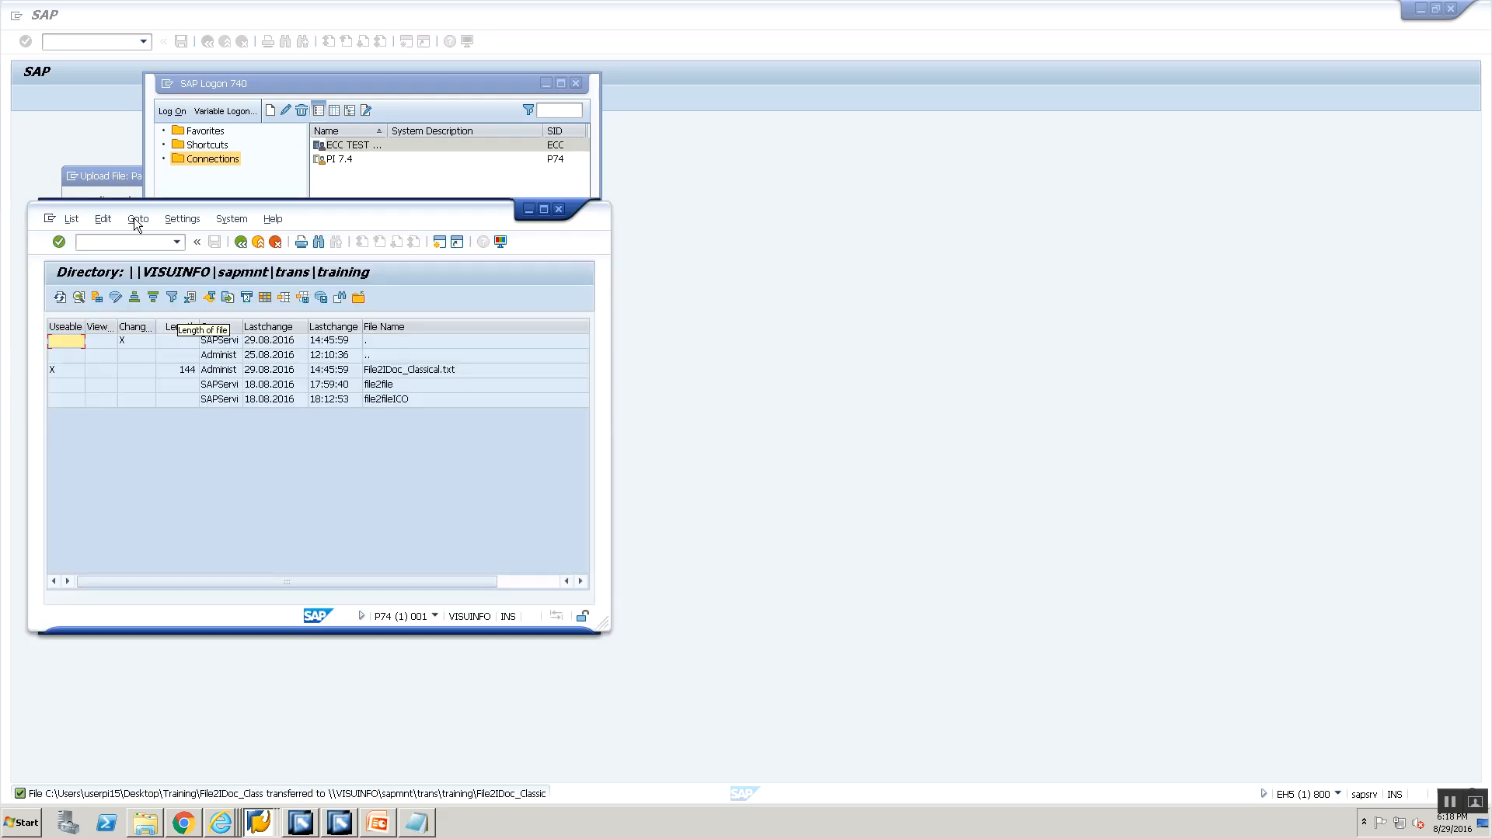
pyautogui.doubleClick(128, 205)
pyautogui.click(100, 43)
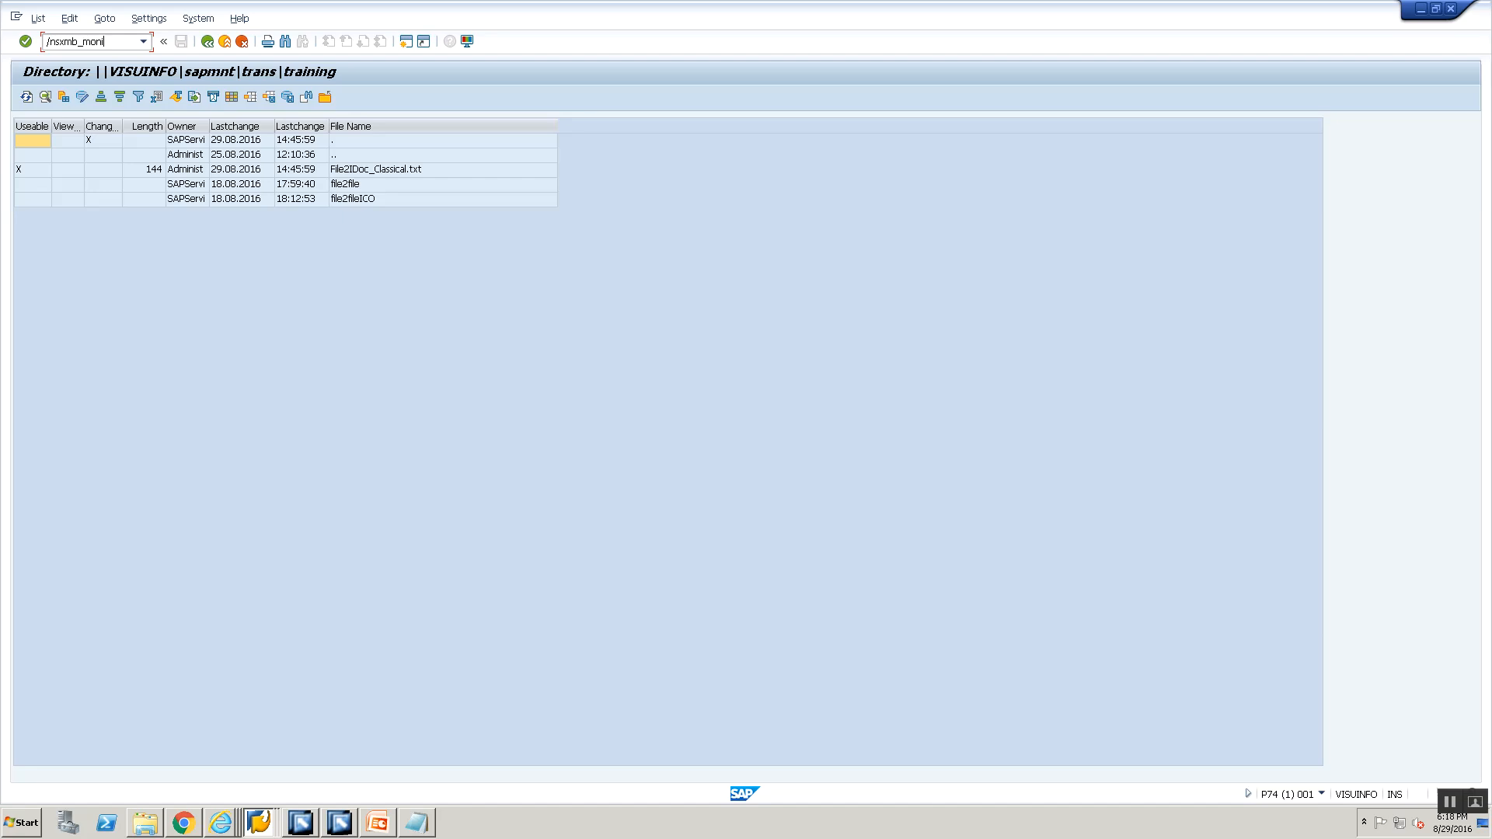
pyautogui.write('/nsxmb_moni')
pyautogui.press('Return')
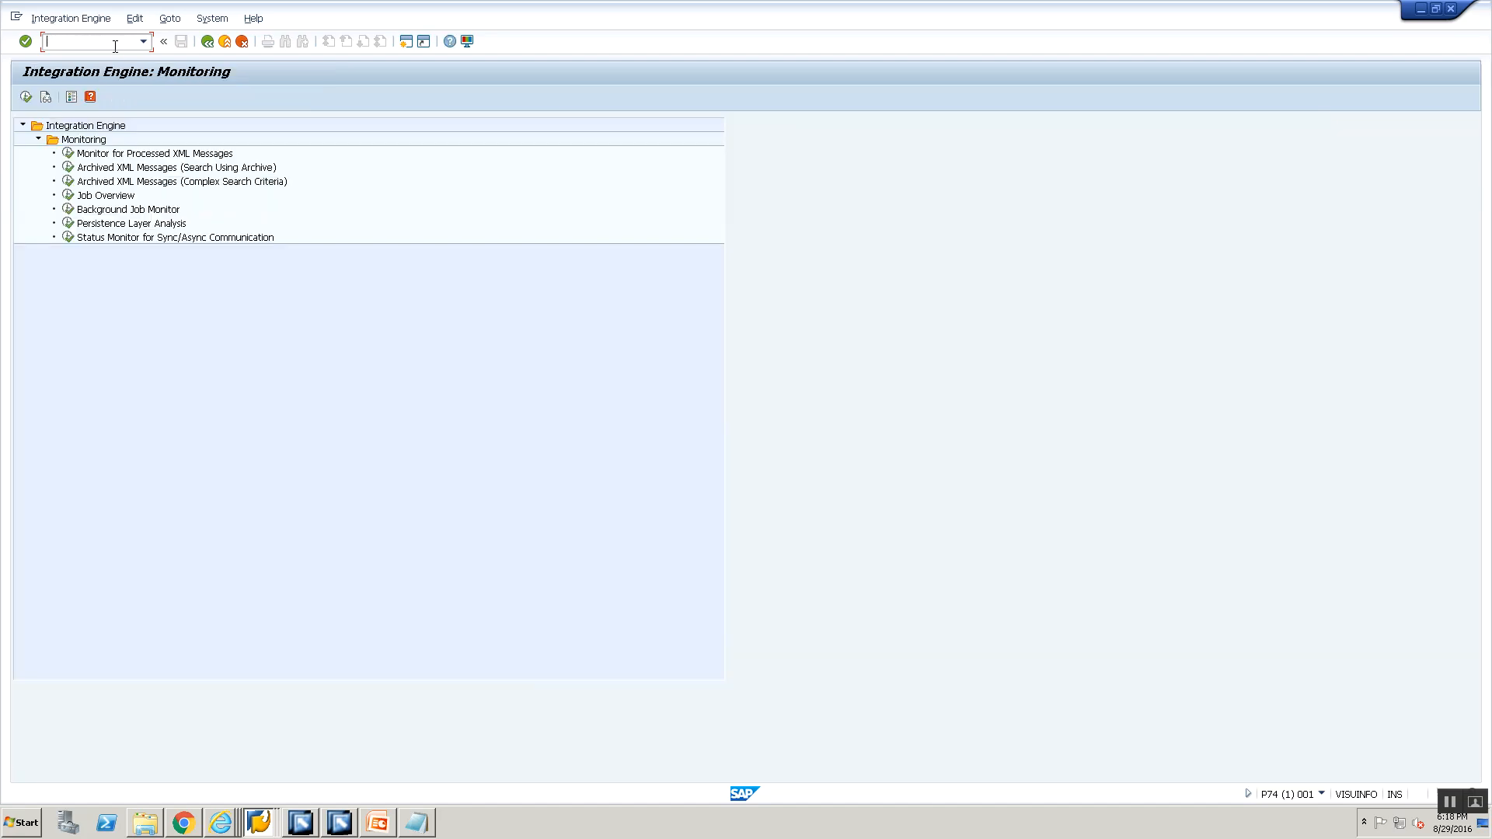
pyautogui.click(91, 155)
pyautogui.click(25, 96)
pyautogui.click(27, 97)
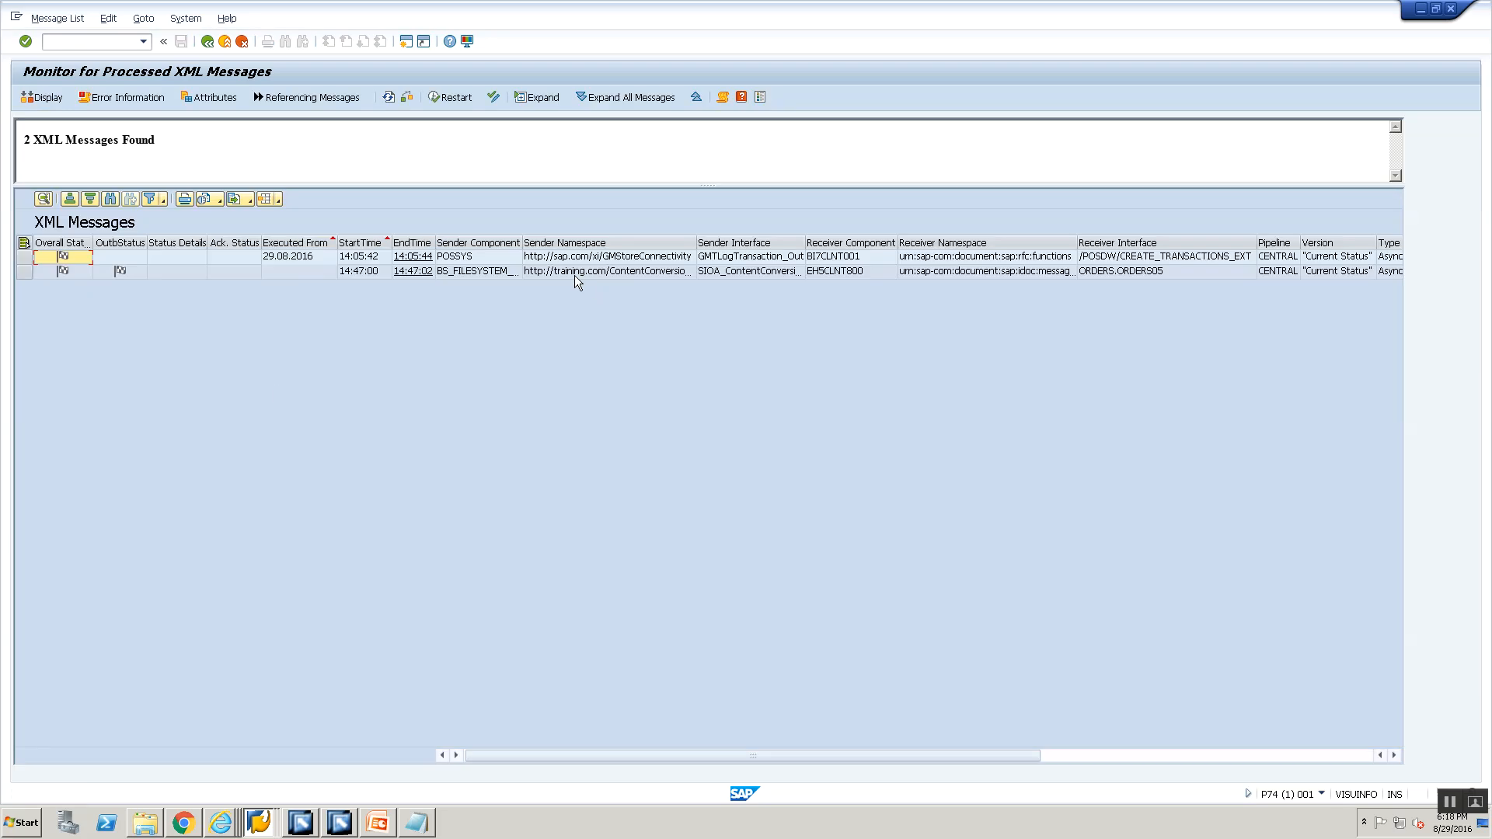
pyautogui.click(575, 272)
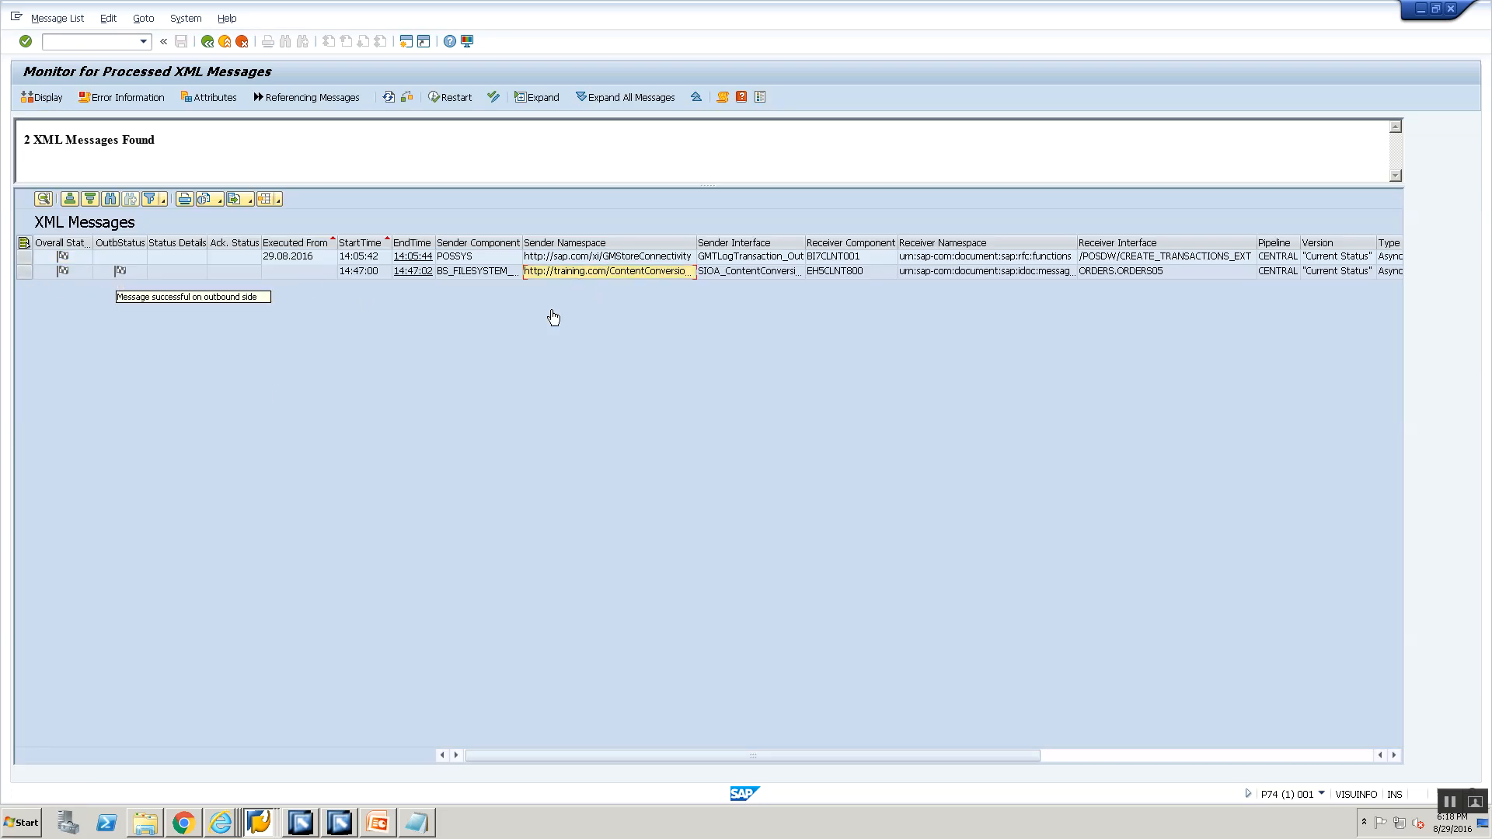
pyautogui.doubleClick(598, 277)
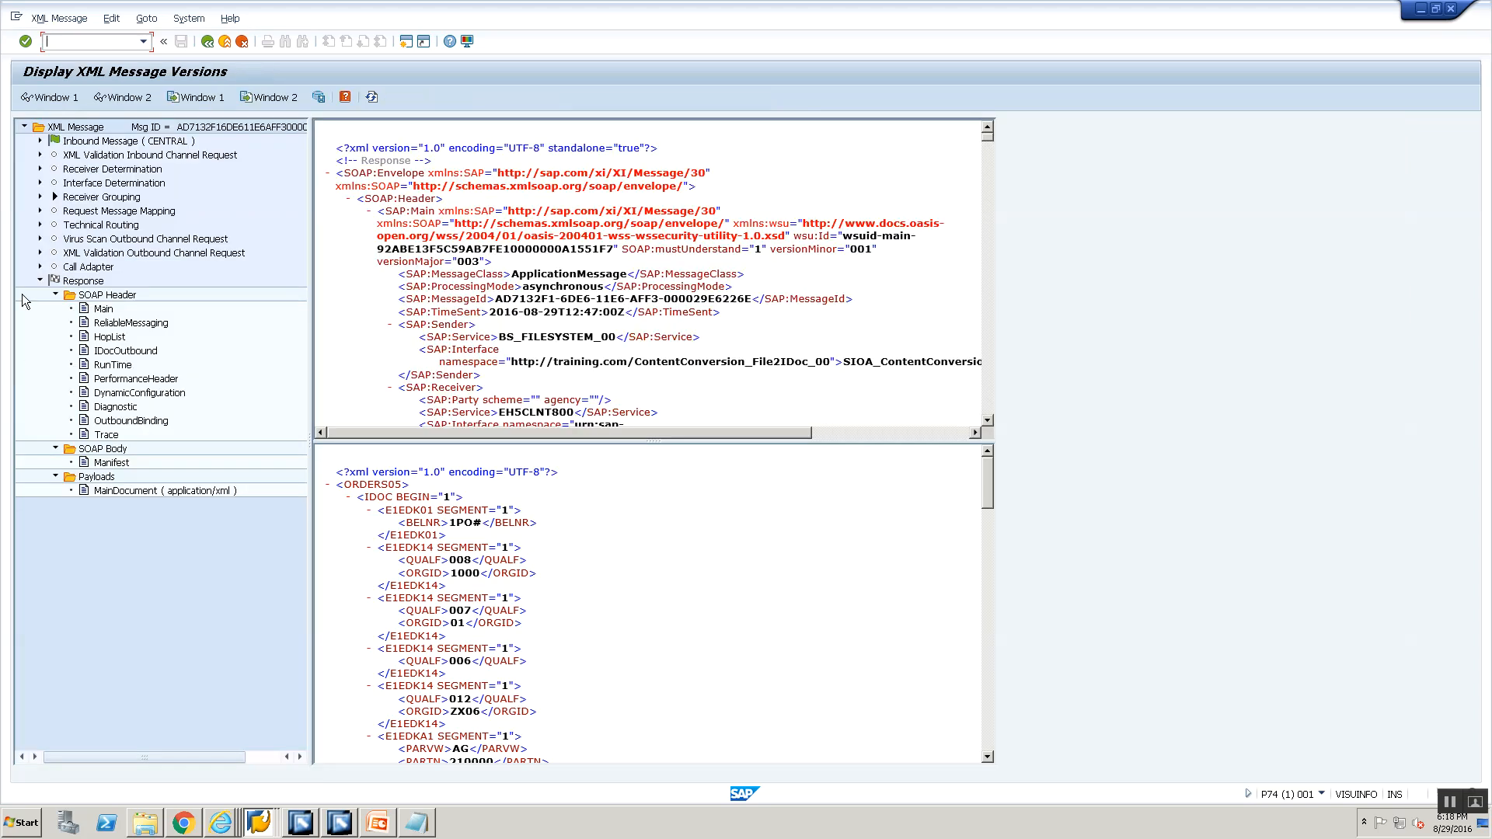
# Display the inbound message's MainDocument payload in Window 1 and collapse its first two recordsets.
pyautogui.click(39, 225)
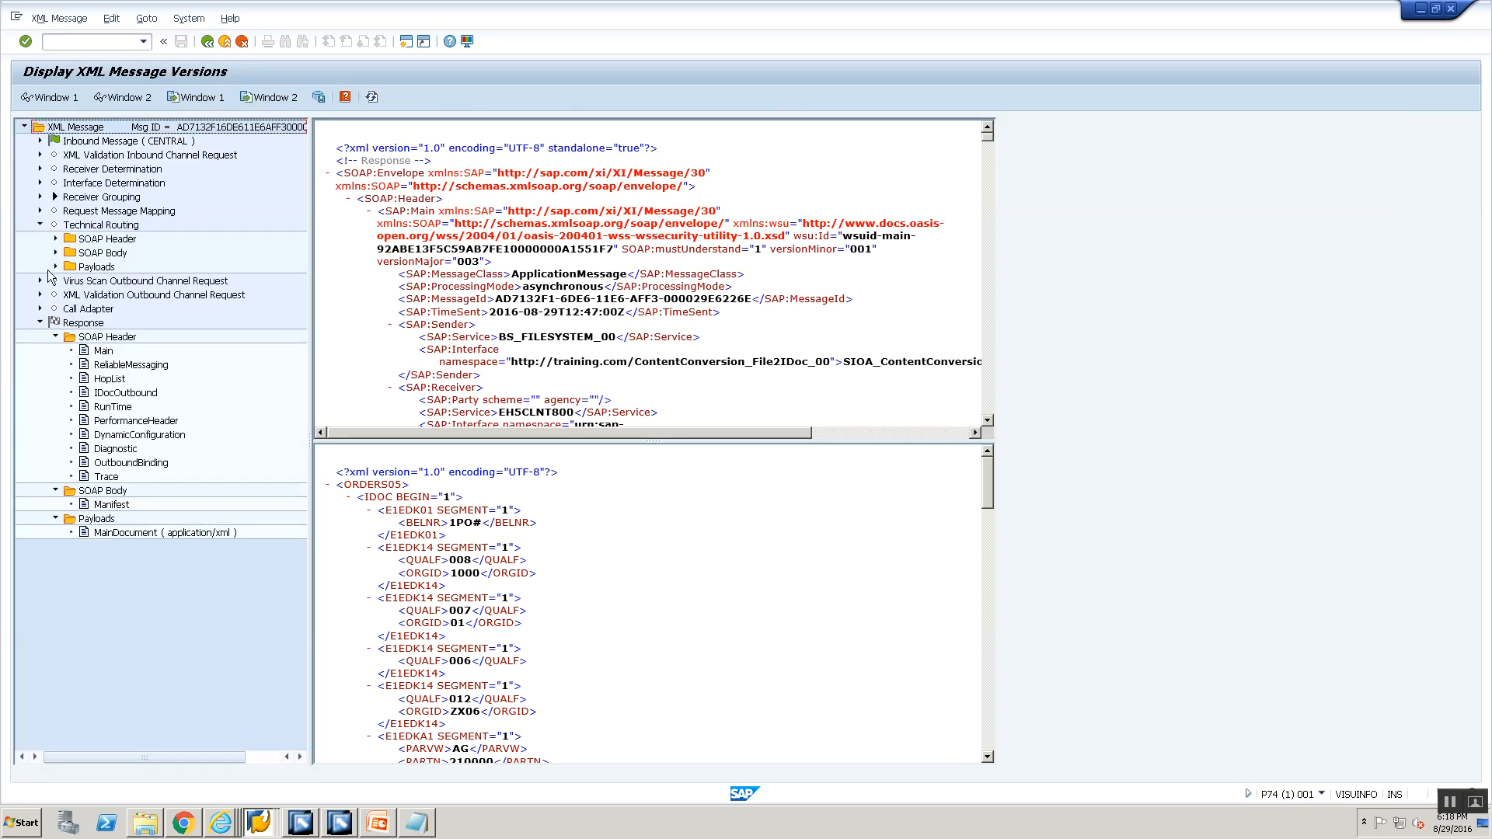
pyautogui.click(40, 141)
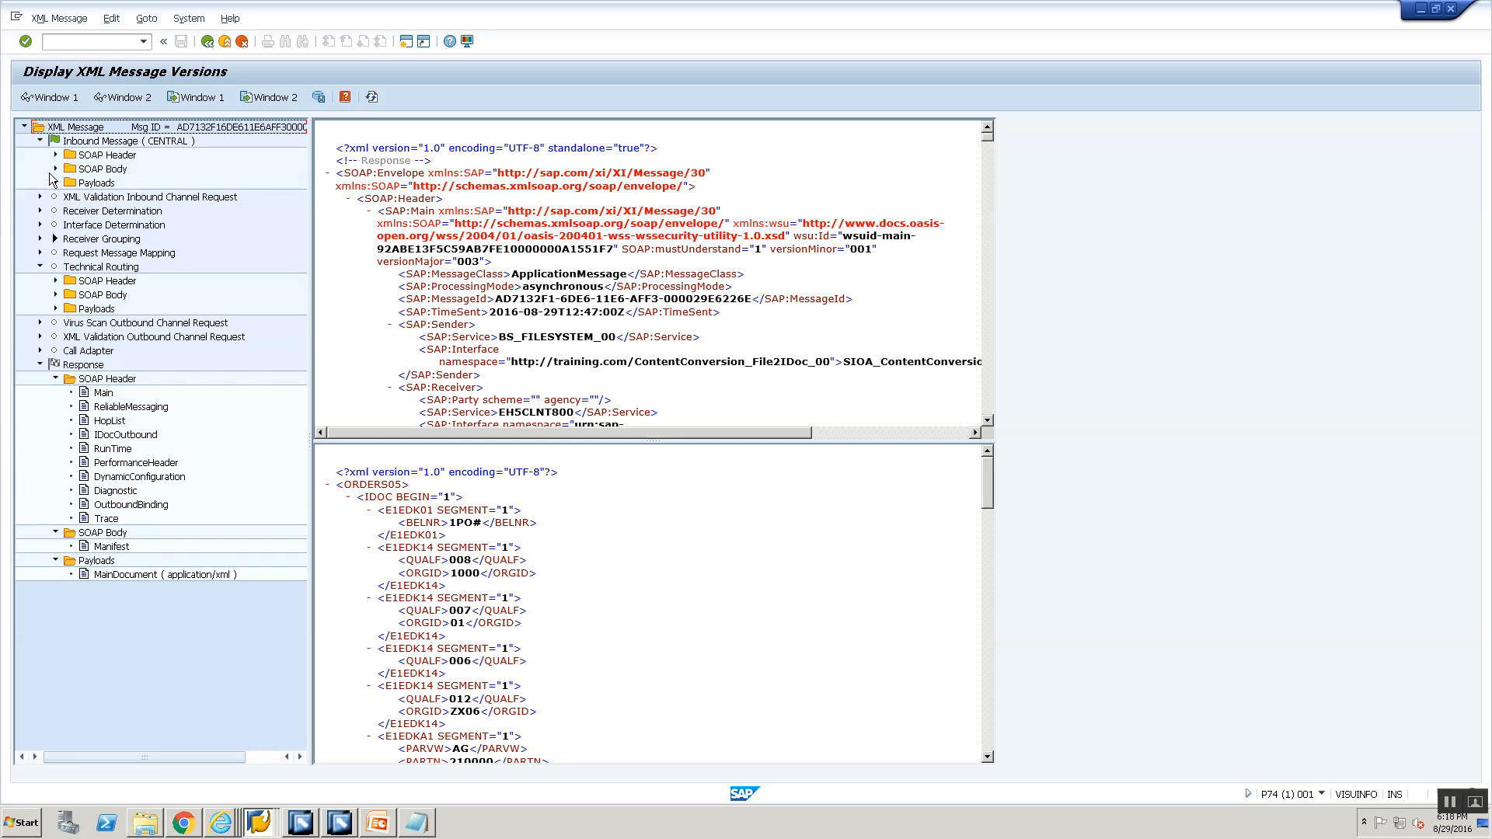
pyautogui.click(55, 183)
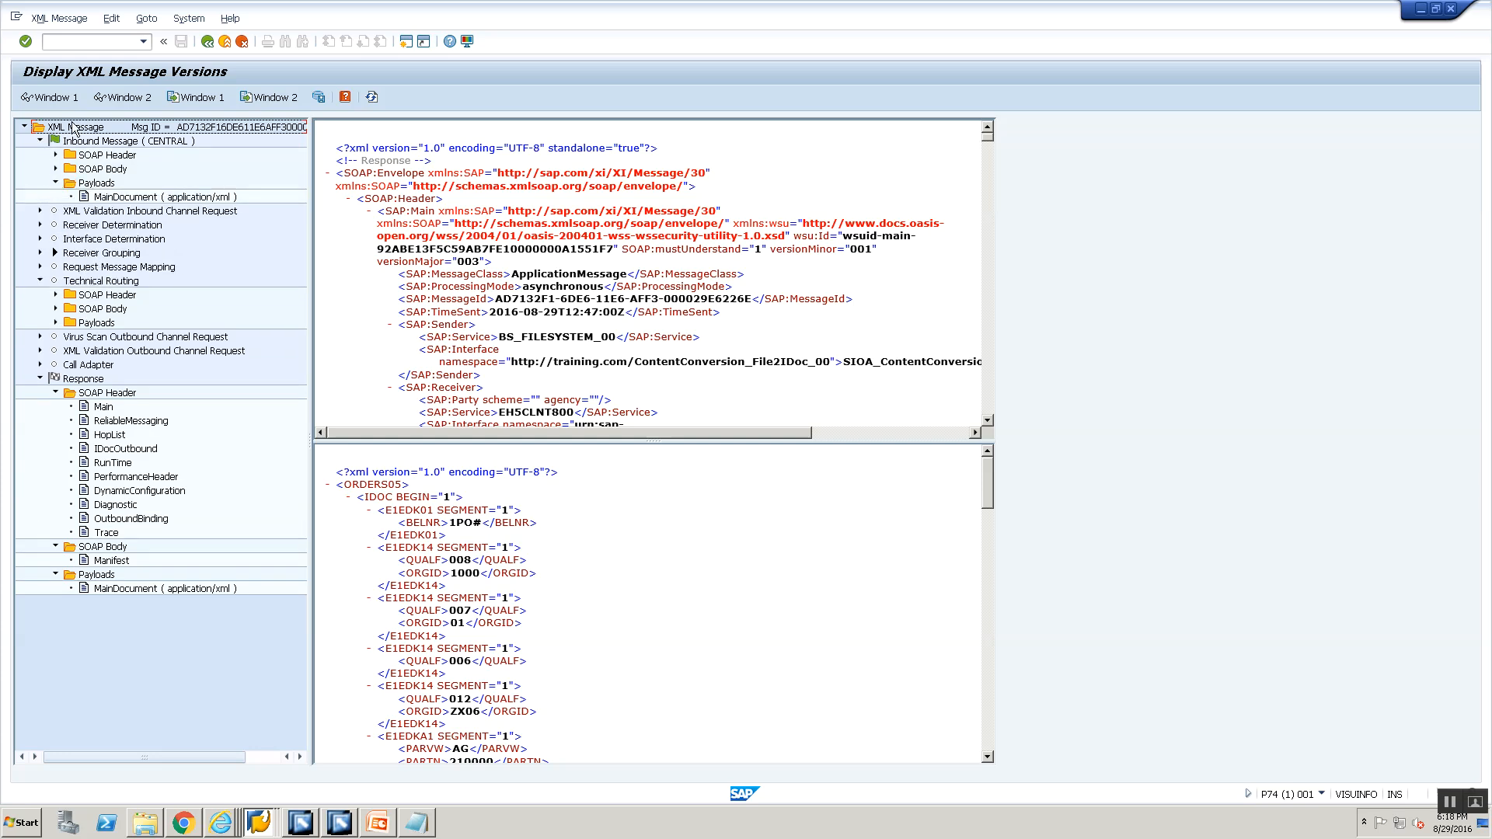
pyautogui.click(101, 198)
pyautogui.rightClick(101, 199)
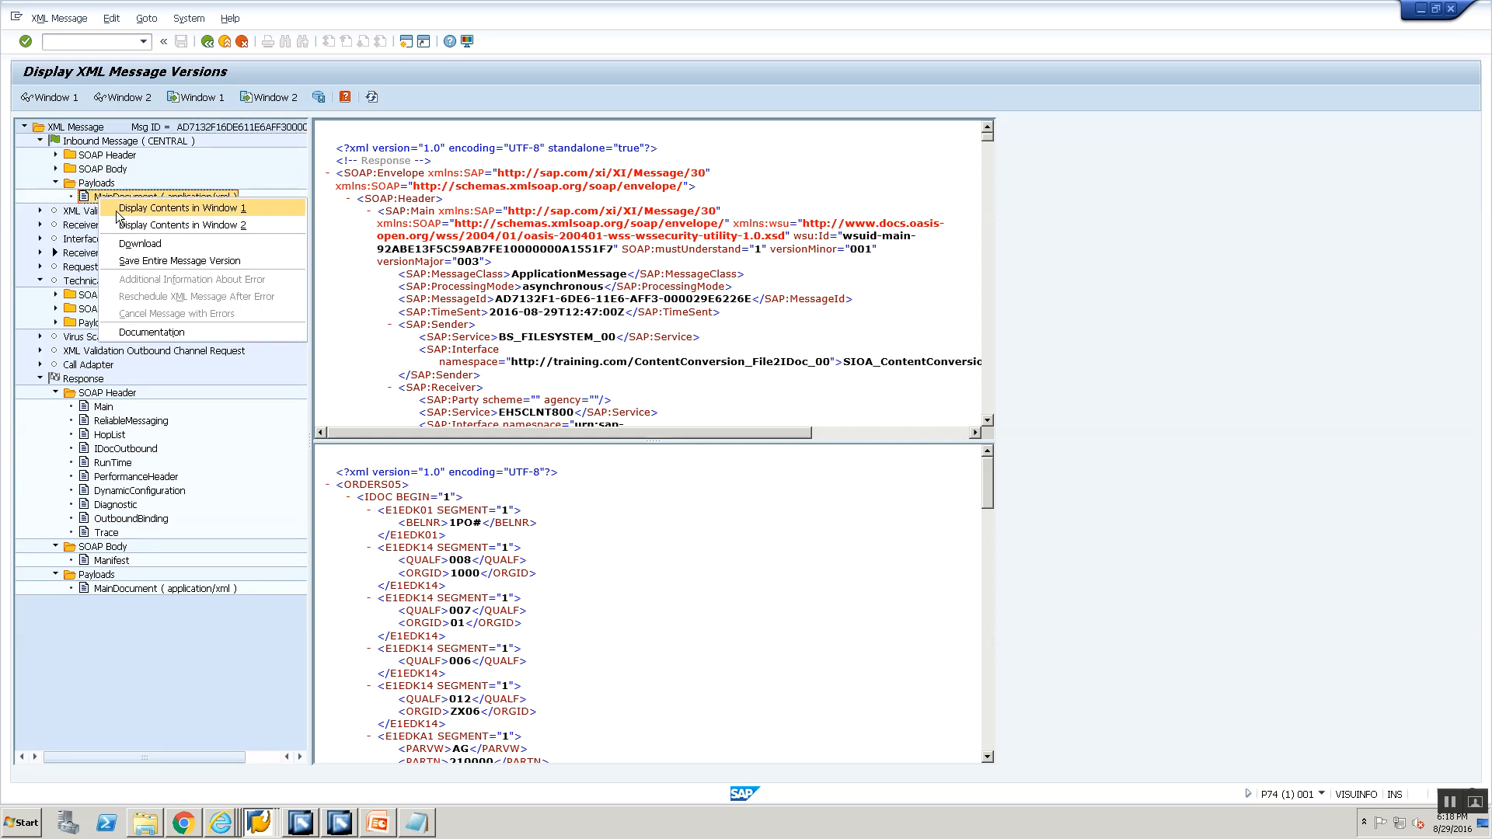
pyautogui.click(128, 208)
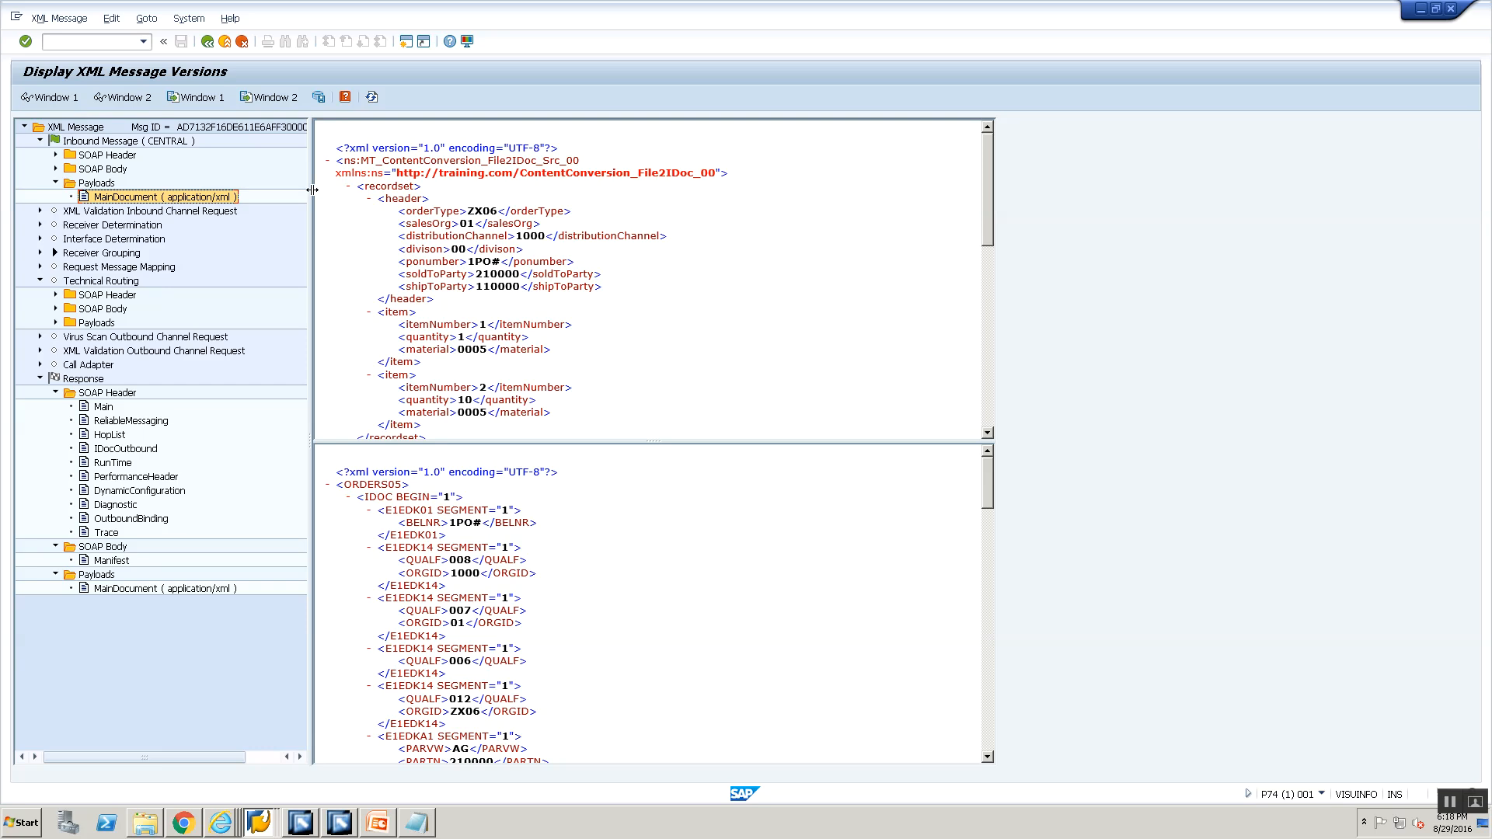
pyautogui.click(350, 187)
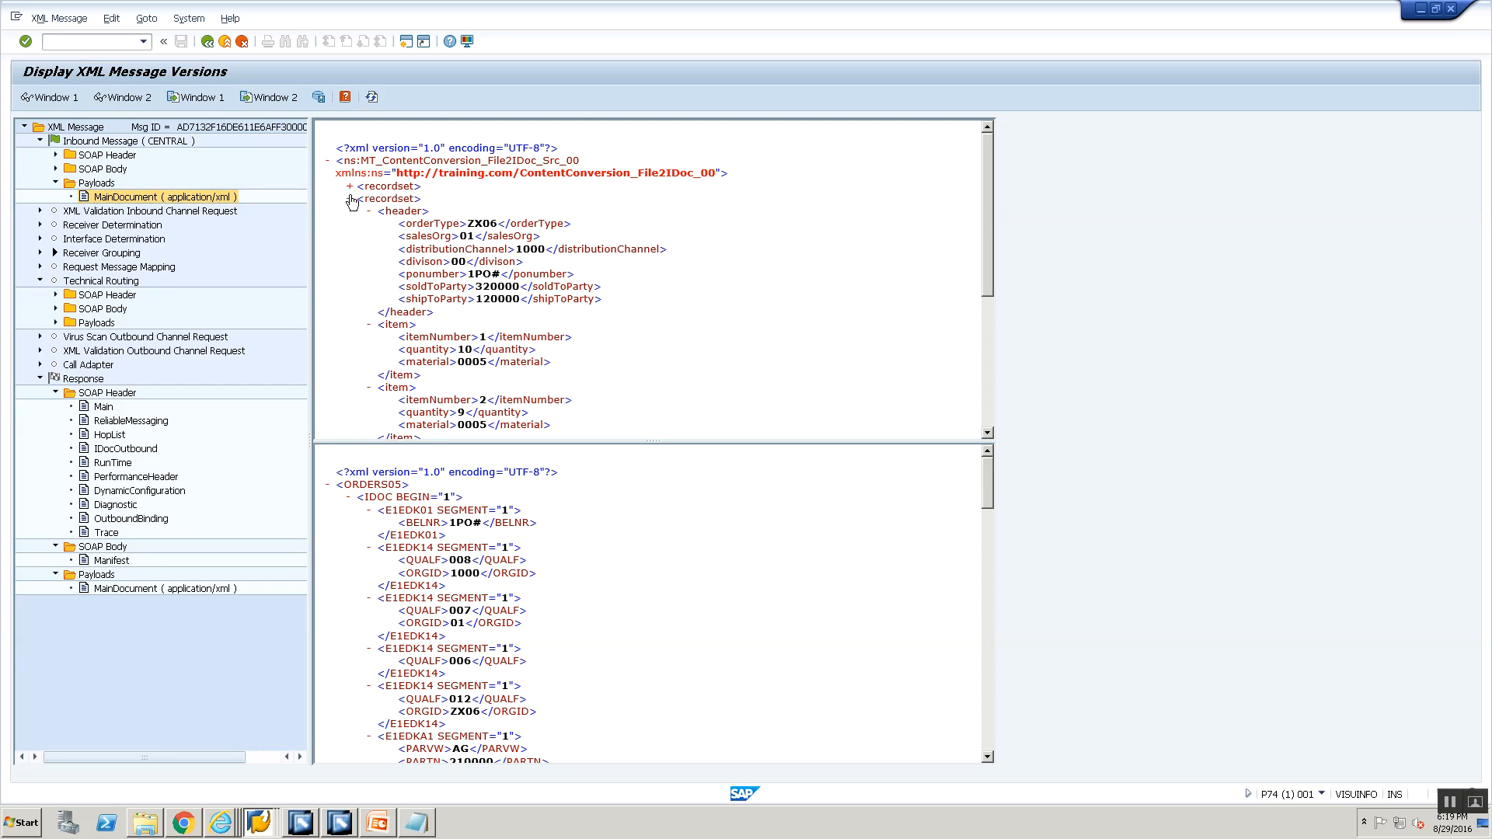
pyautogui.click(350, 199)
# Display the Technical Routing MainDocument payload in Window 2, then collapse its IDOC nodes and the source payload's remaining recordset for comparison.
pyautogui.click(55, 322)
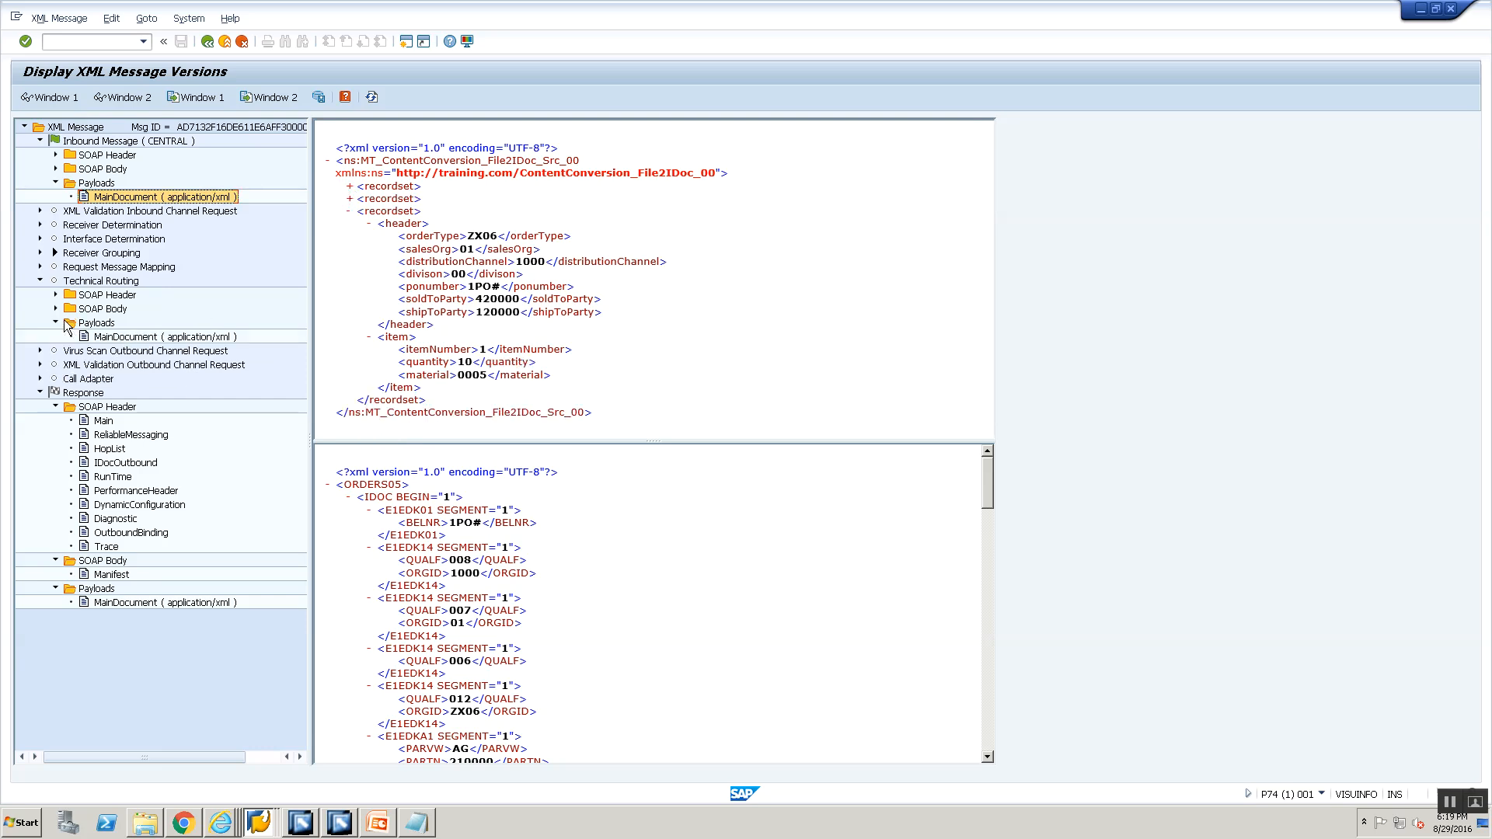
pyautogui.rightClick(102, 337)
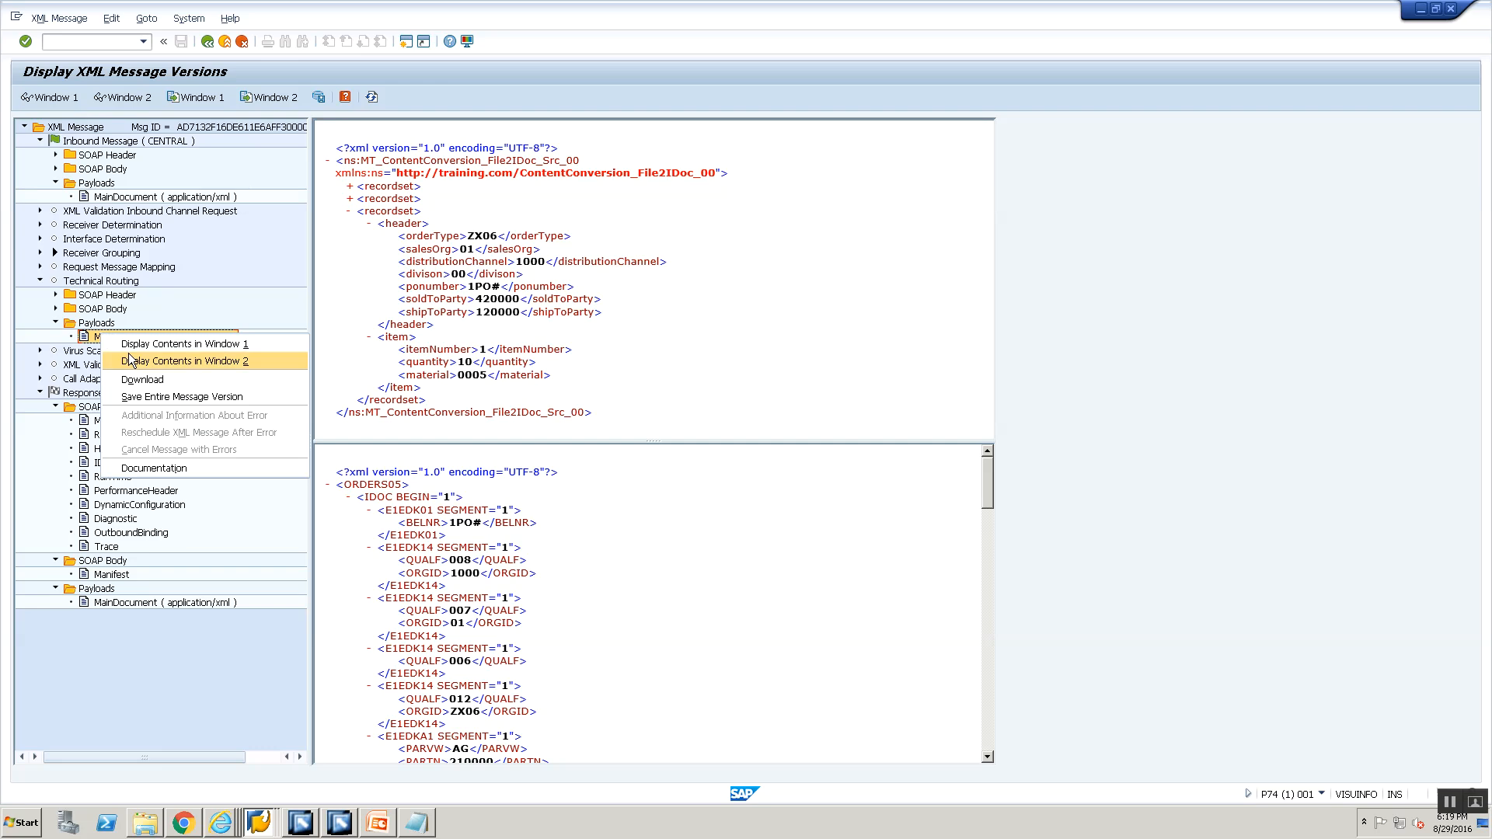
pyautogui.click(130, 358)
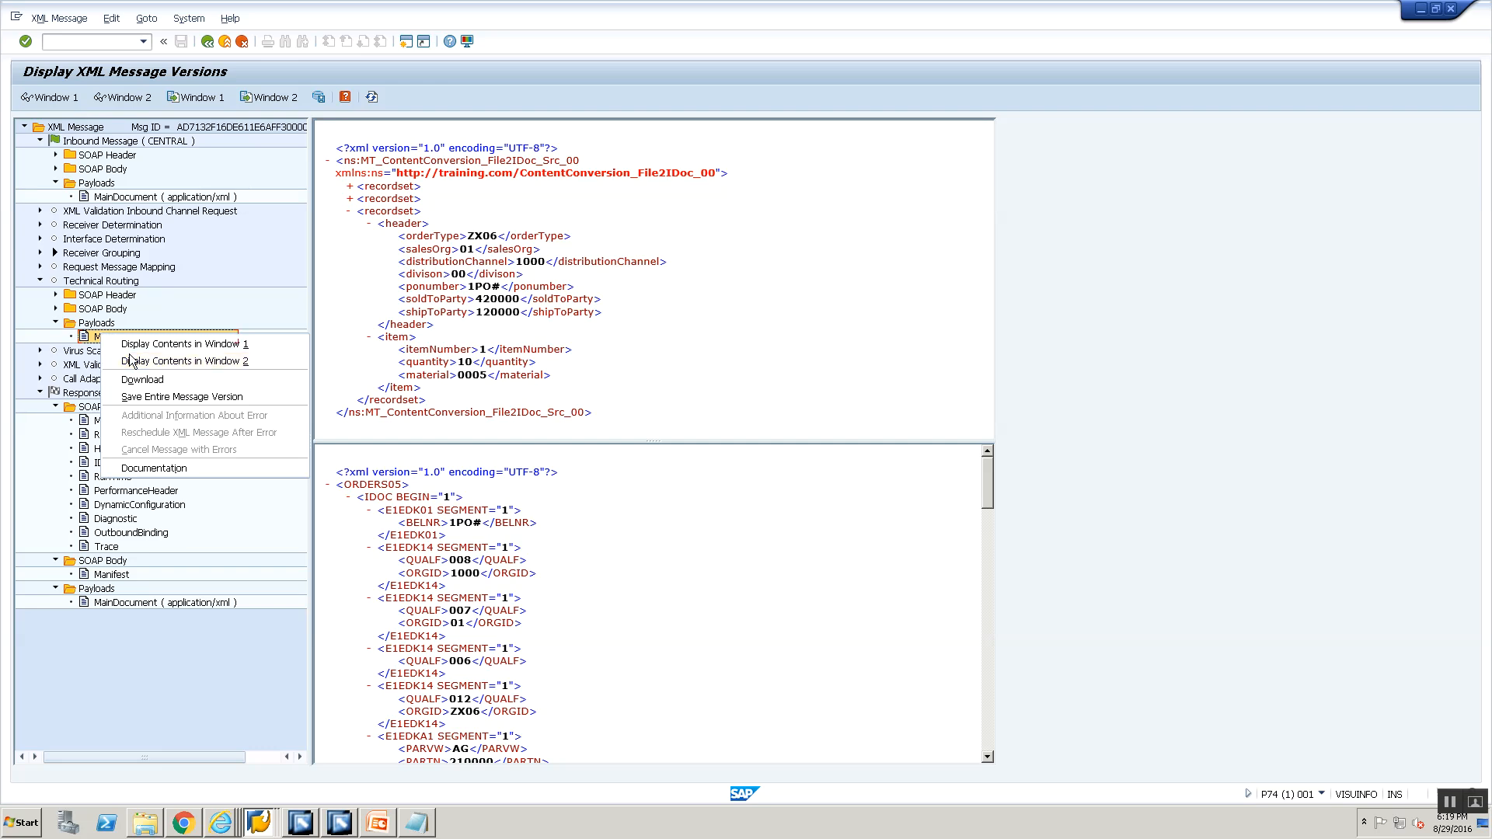
pyautogui.click(349, 498)
pyautogui.click(349, 511)
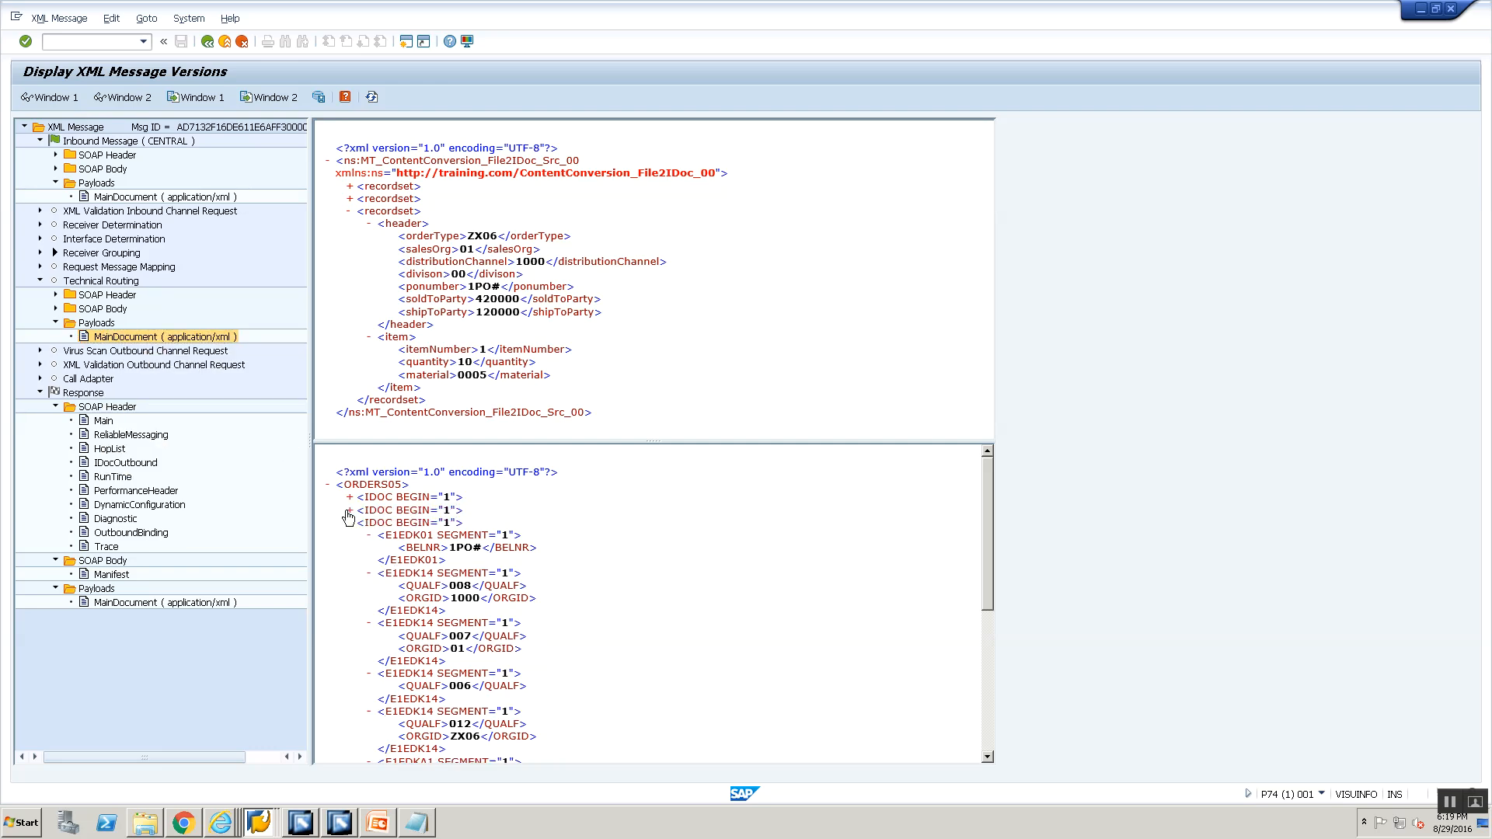
pyautogui.click(349, 523)
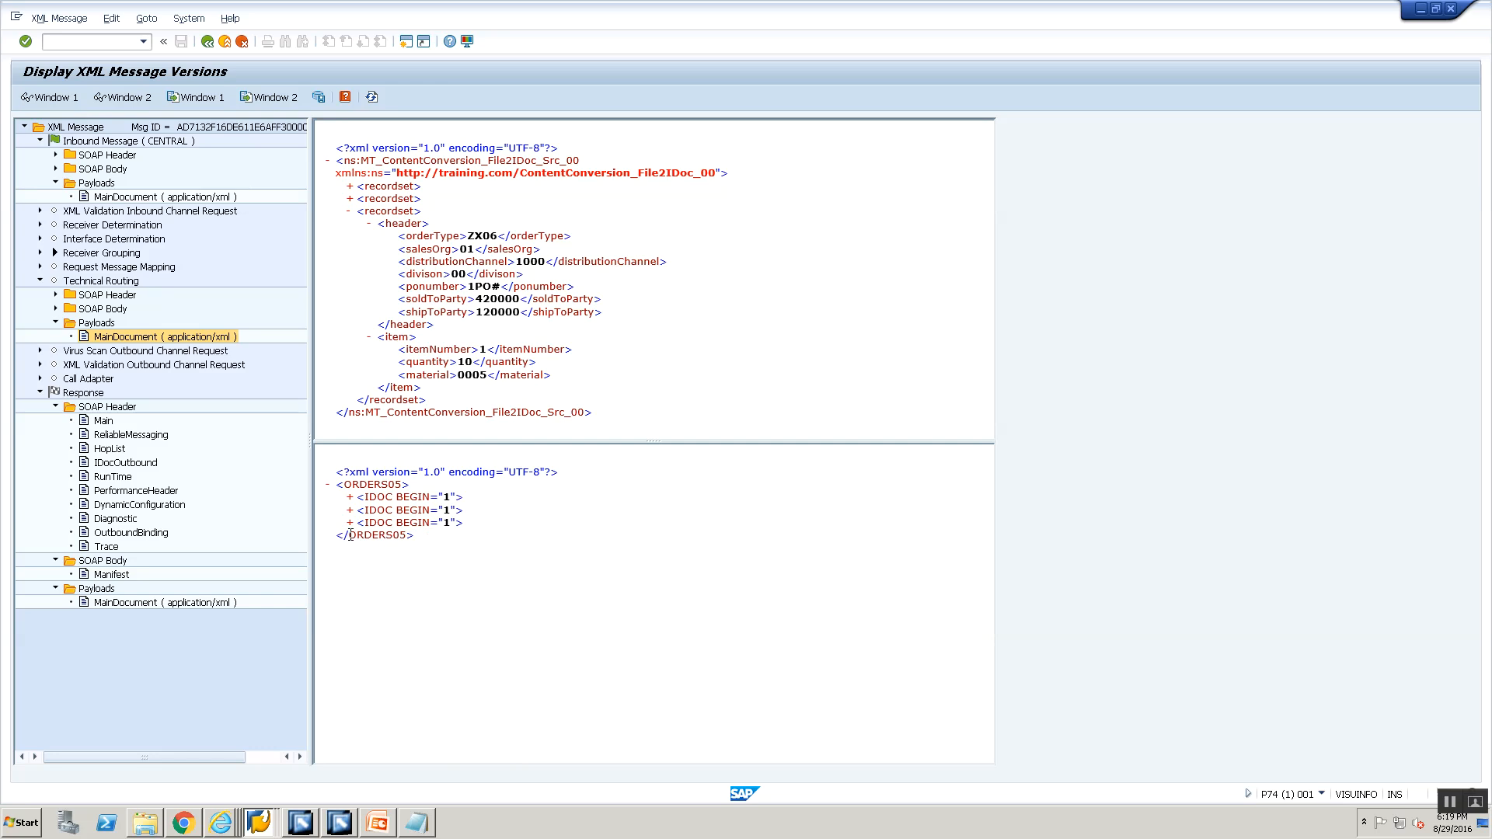
pyautogui.click(348, 212)
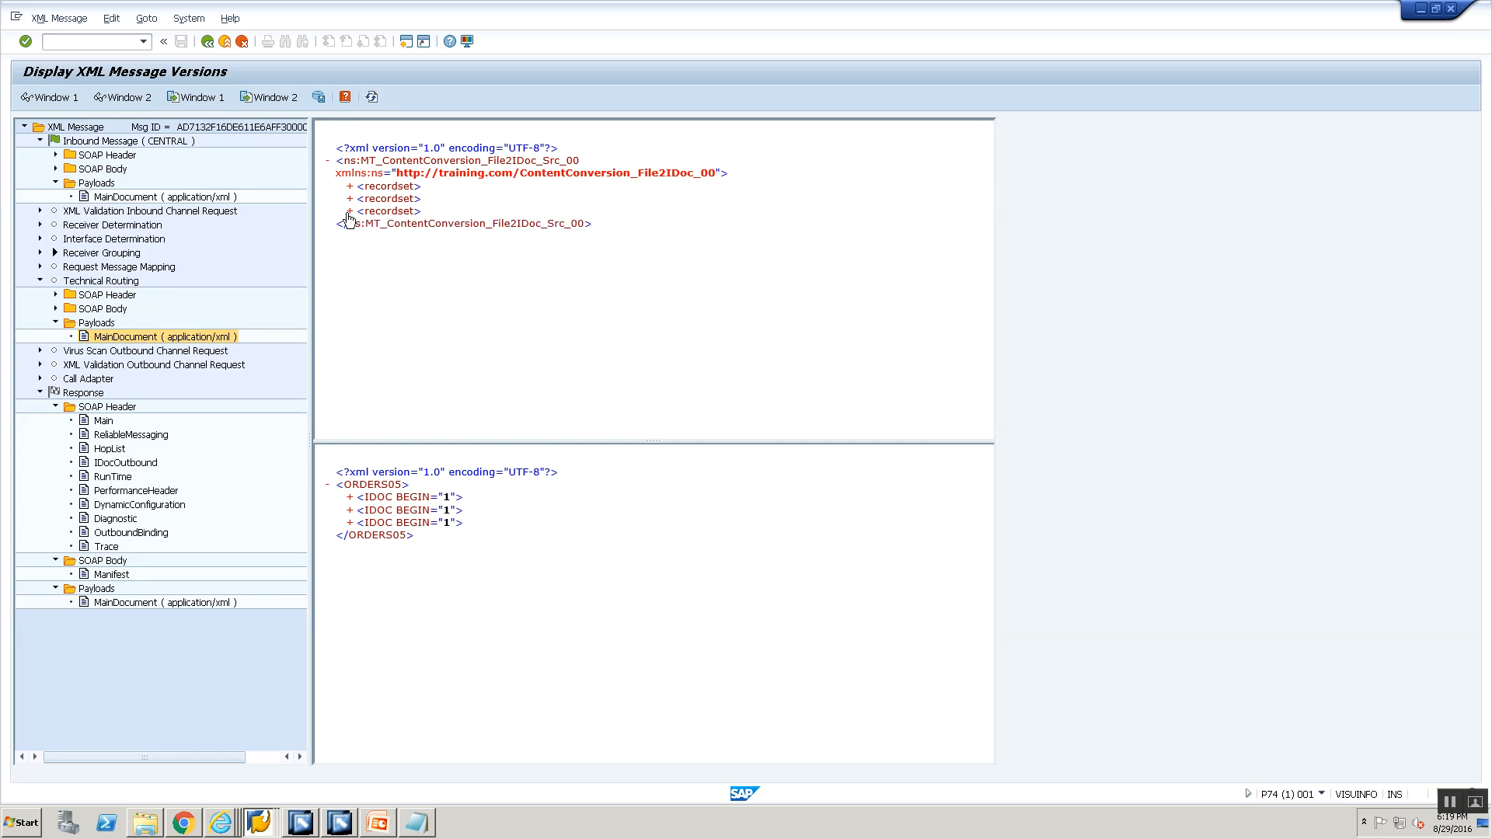
# Return to the XML message list and open the outbound IDoc details of the ORDERS.ORDERS05 message.
pyautogui.click(207, 47)
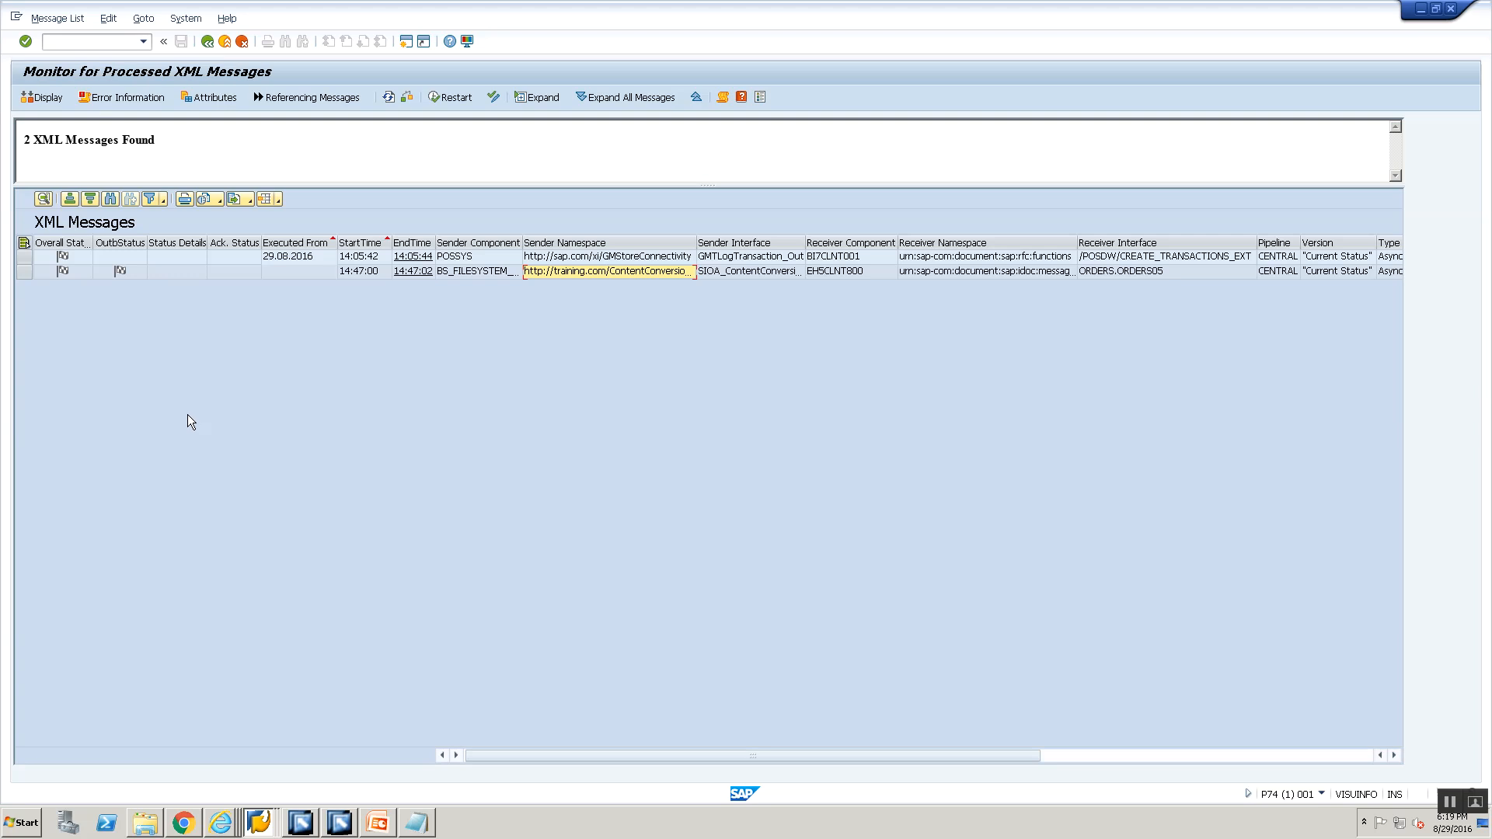
pyautogui.hscroll(3, 487, 454)
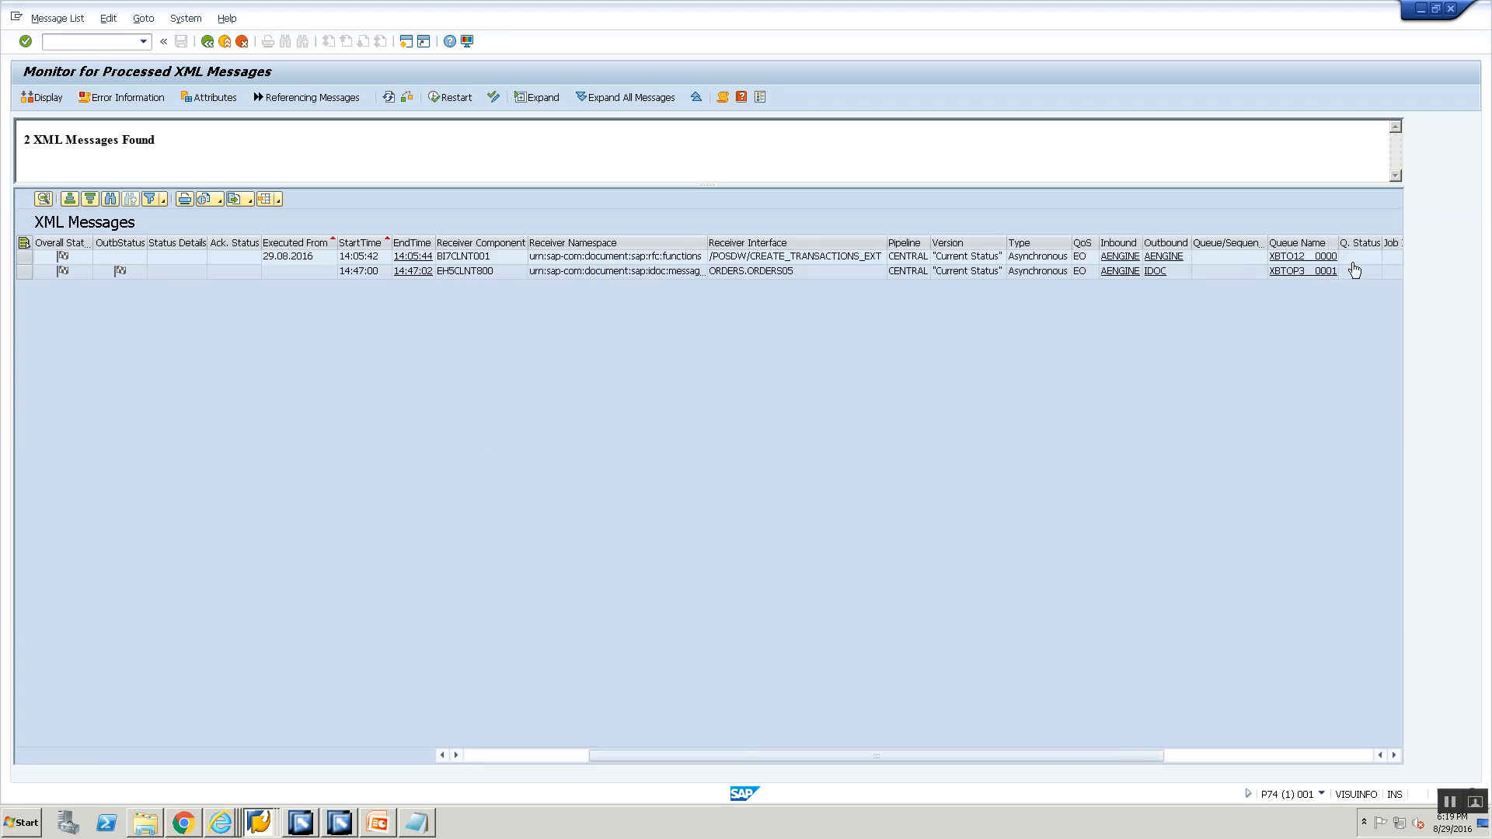
pyautogui.click(1156, 273)
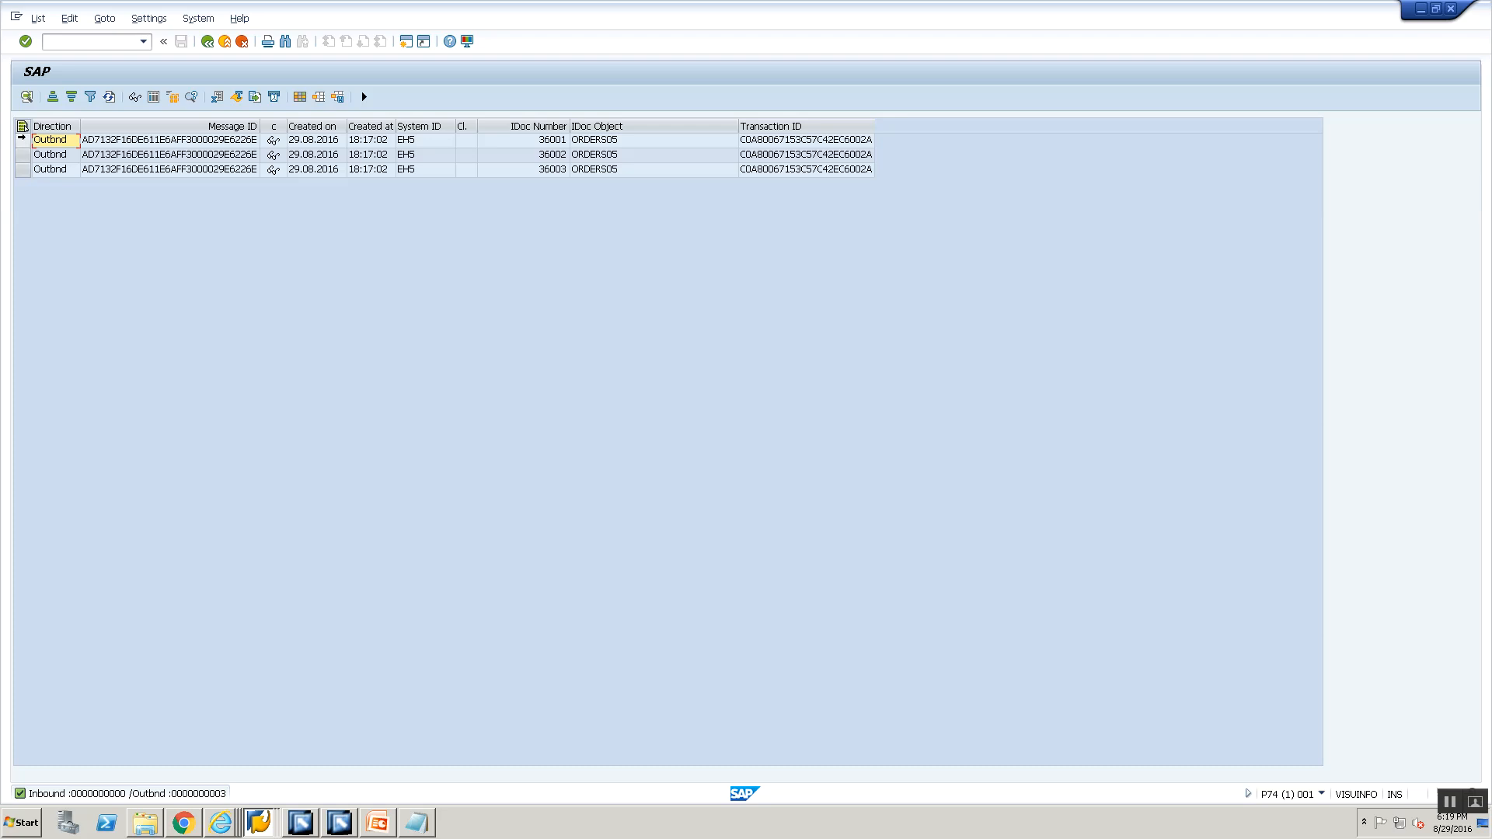
# Select all outbound ORDERS05 IDocs and run Tracking to retrieve their IDoc numbers and statuses in the receiver system.
pyautogui.moveTo(22, 140); pyautogui.dragTo(22, 174)
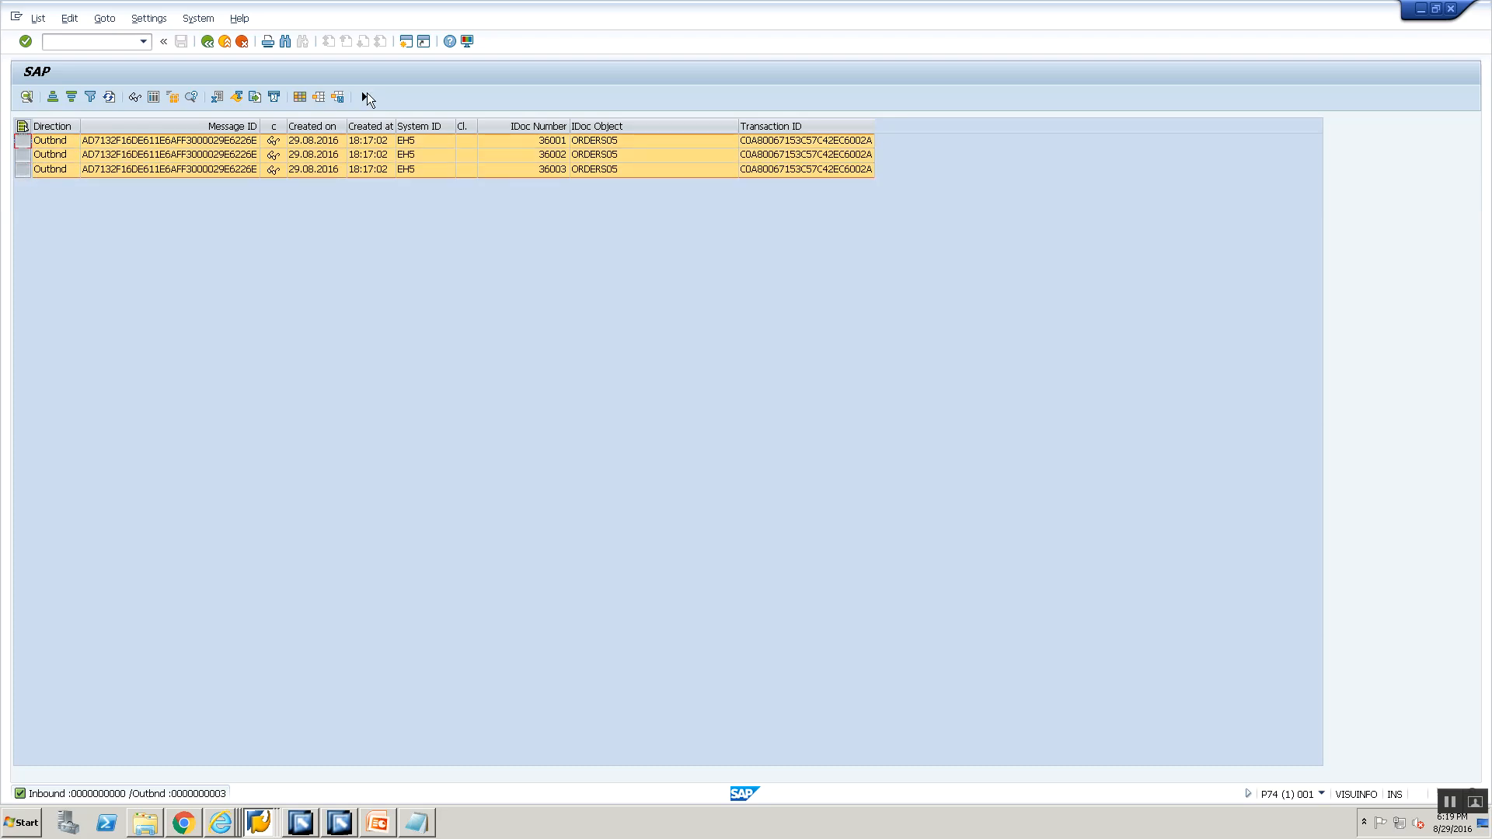
pyautogui.click(364, 96)
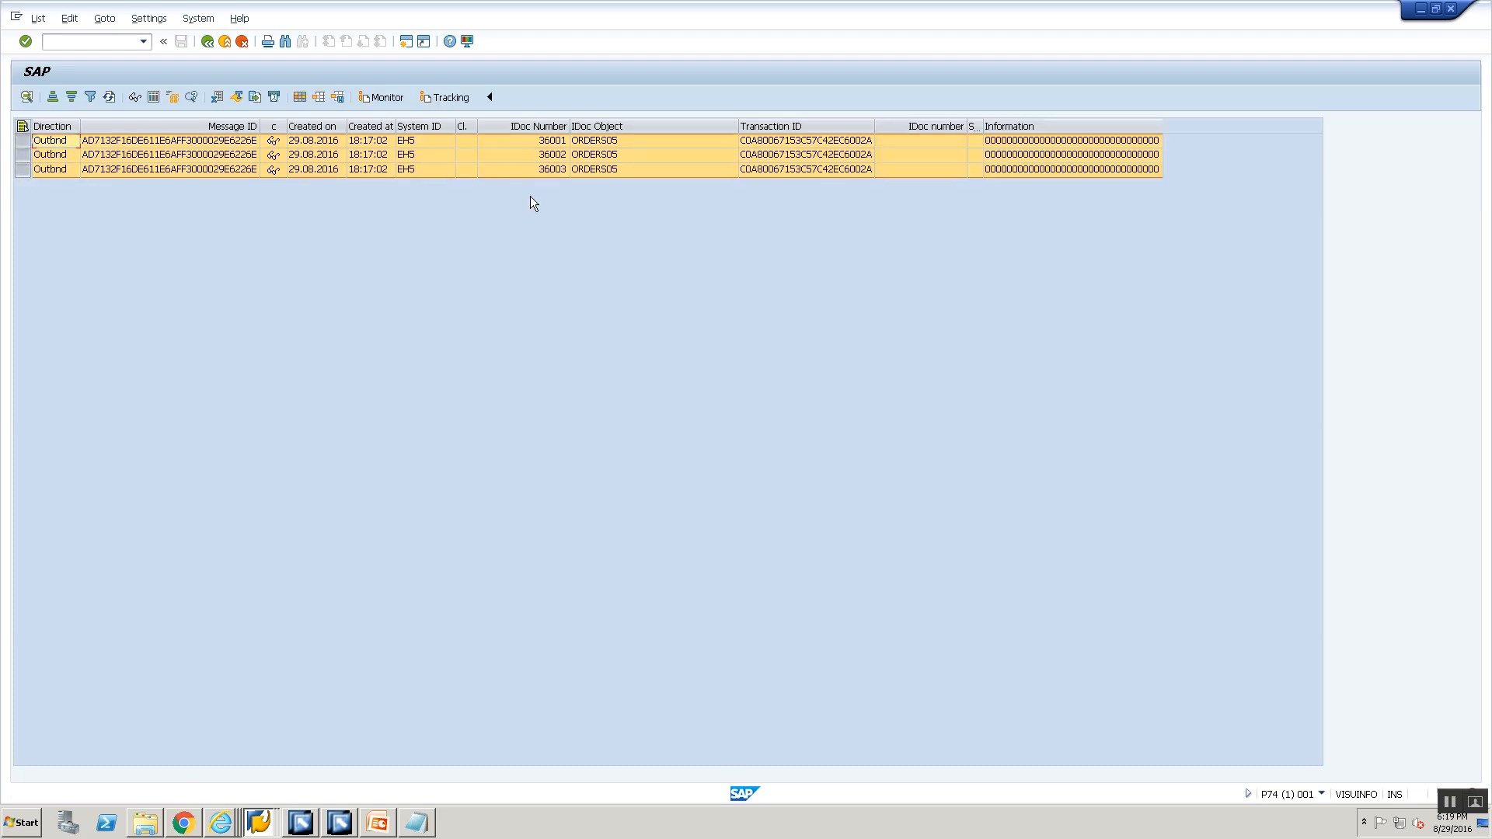
pyautogui.click(449, 98)
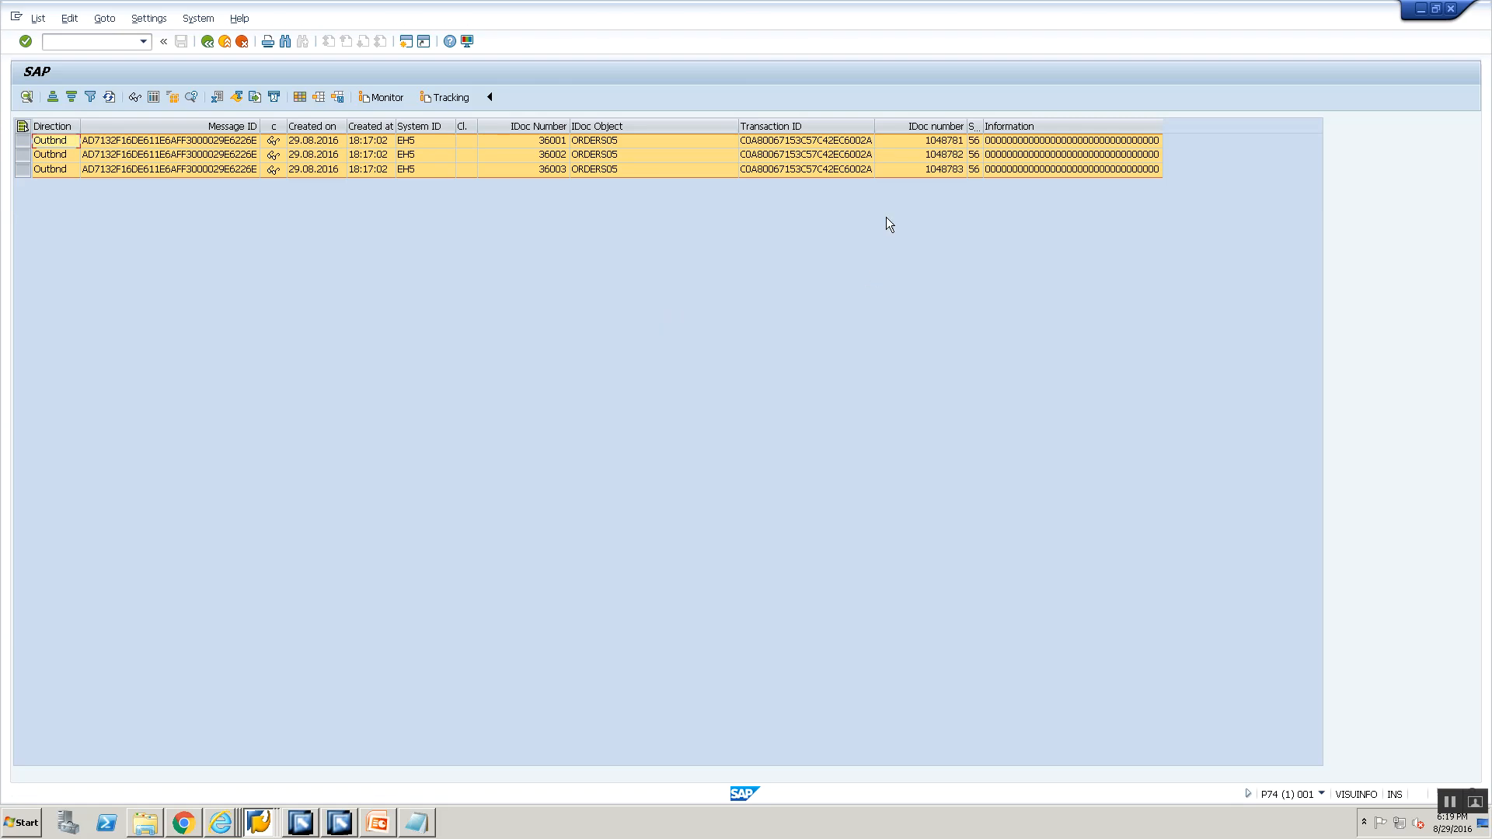
pyautogui.click(911, 277)
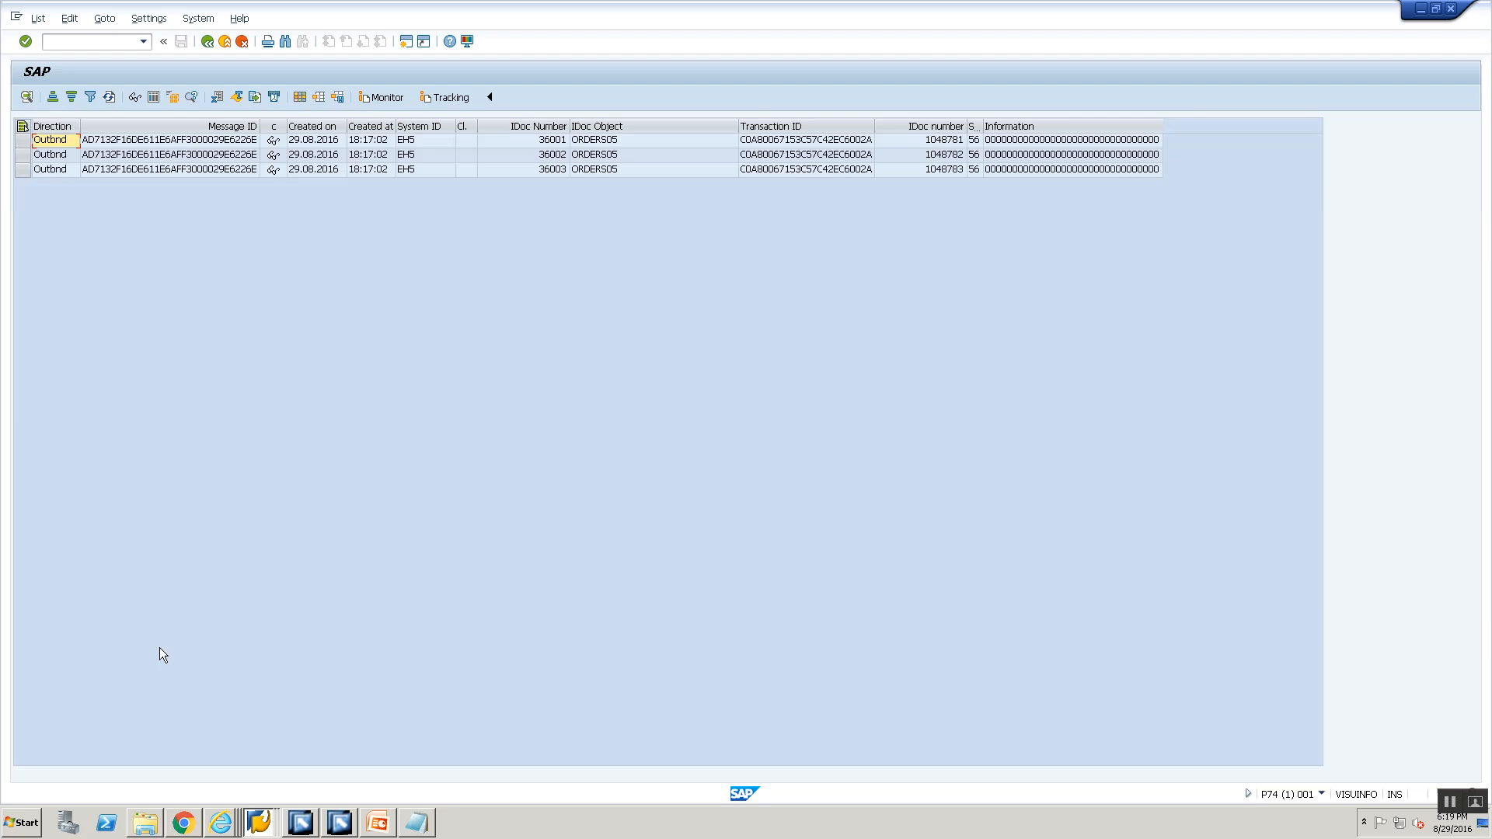
# Switch to the Integration Builder and open the Content Conversion parameters of CC_ContentConversion_File2IDoc_Sender_00 in edit mode.
pyautogui.hotkey('alt', 'Tab')
pyautogui.hotkey('alt', 'Tab')
pyautogui.hotkey('alt', 'Tab')
pyautogui.hotkey('alt', 'Tab')
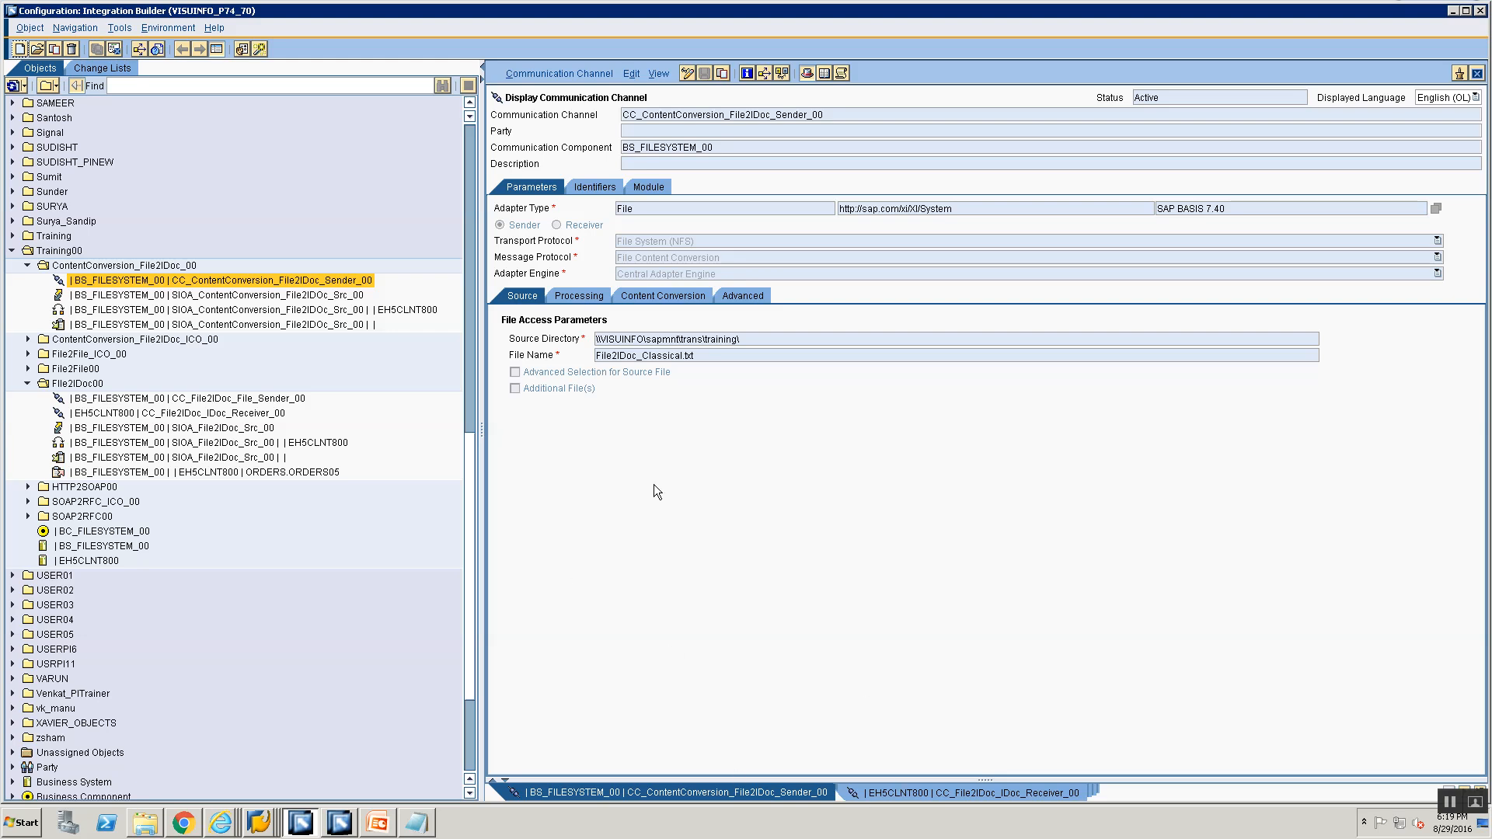
pyautogui.click(581, 297)
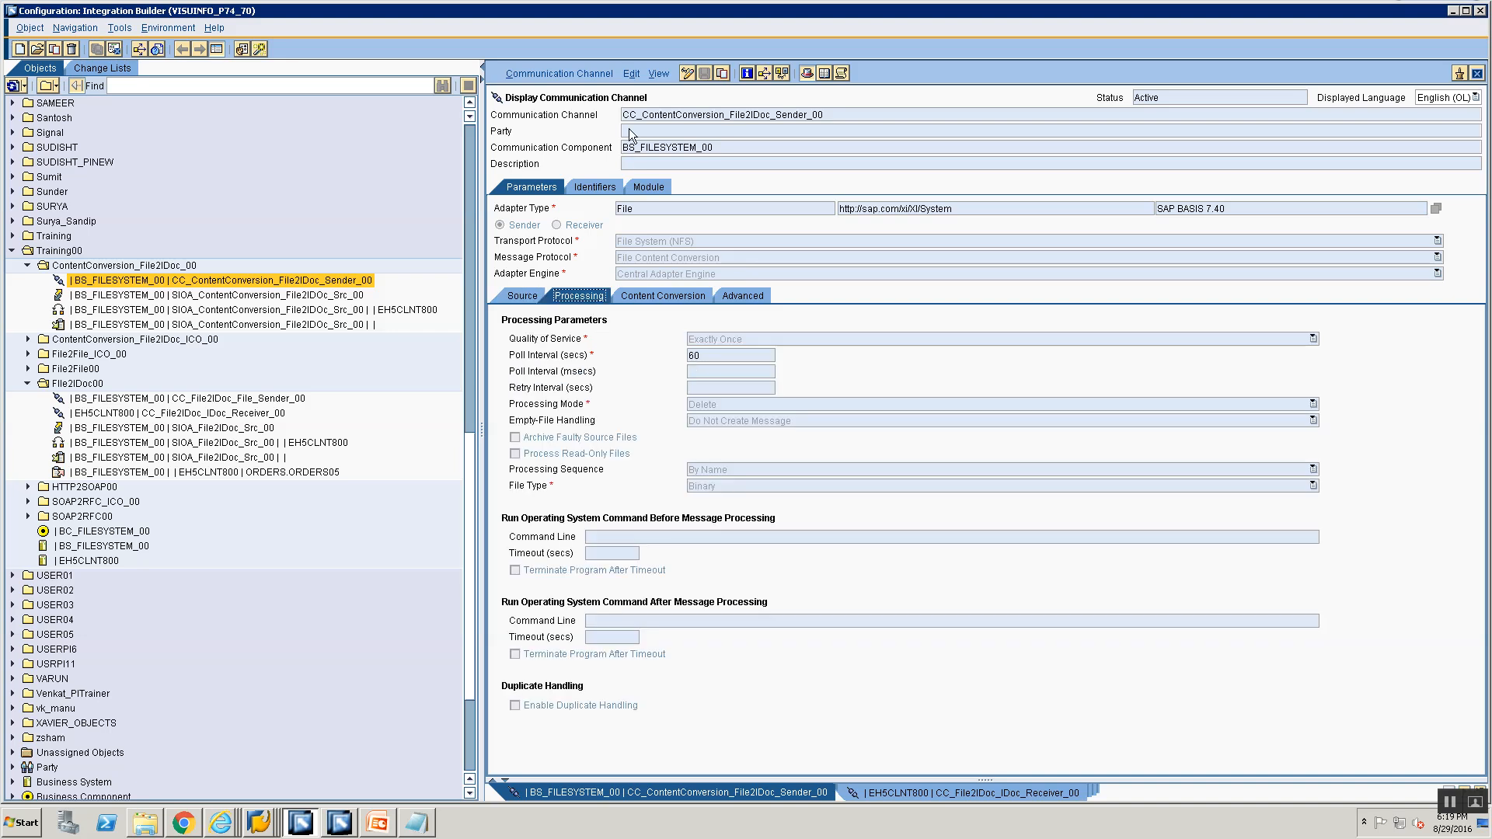
pyautogui.click(645, 296)
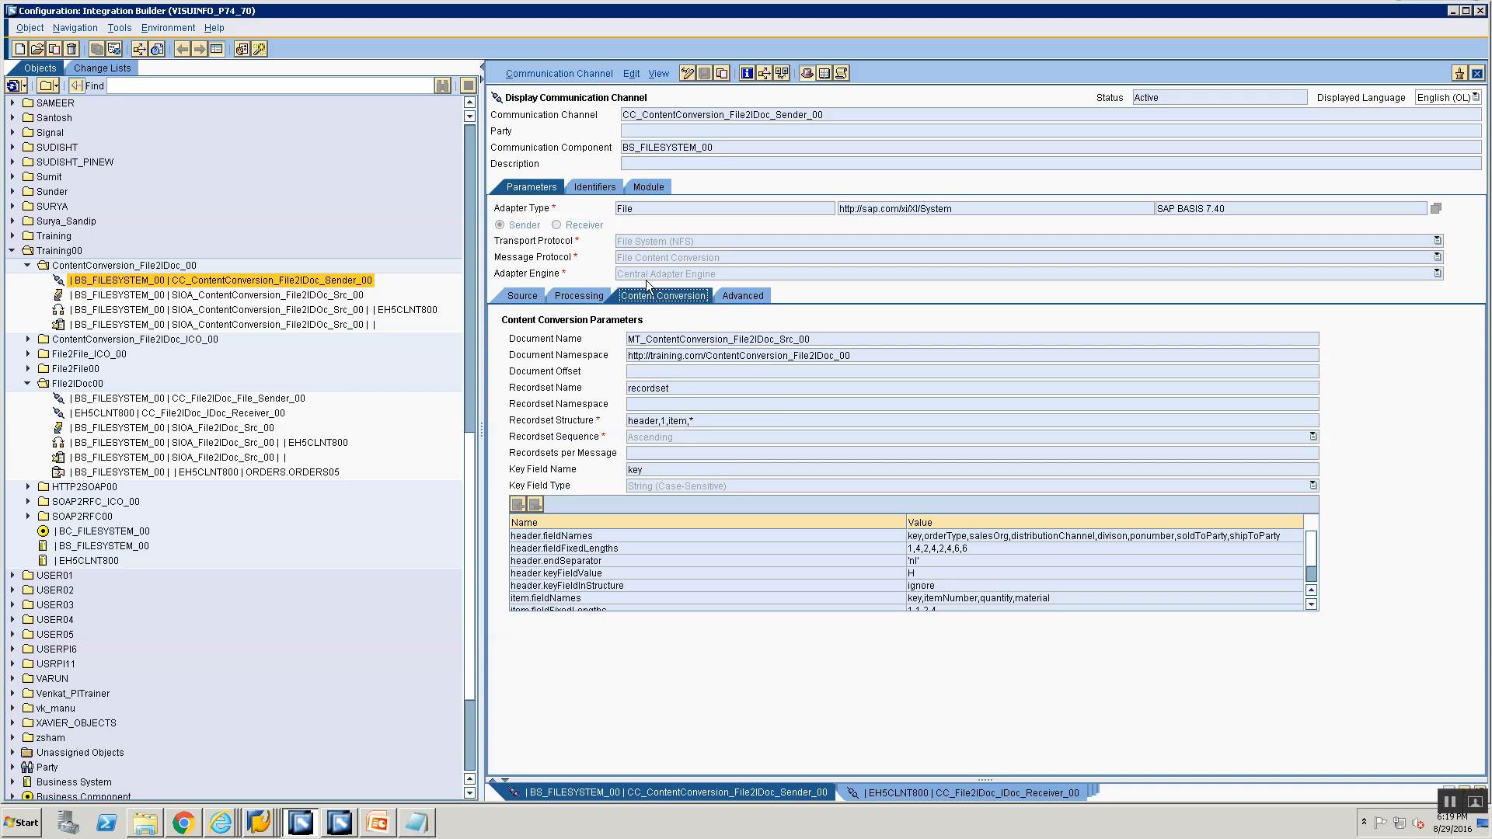
pyautogui.click(684, 74)
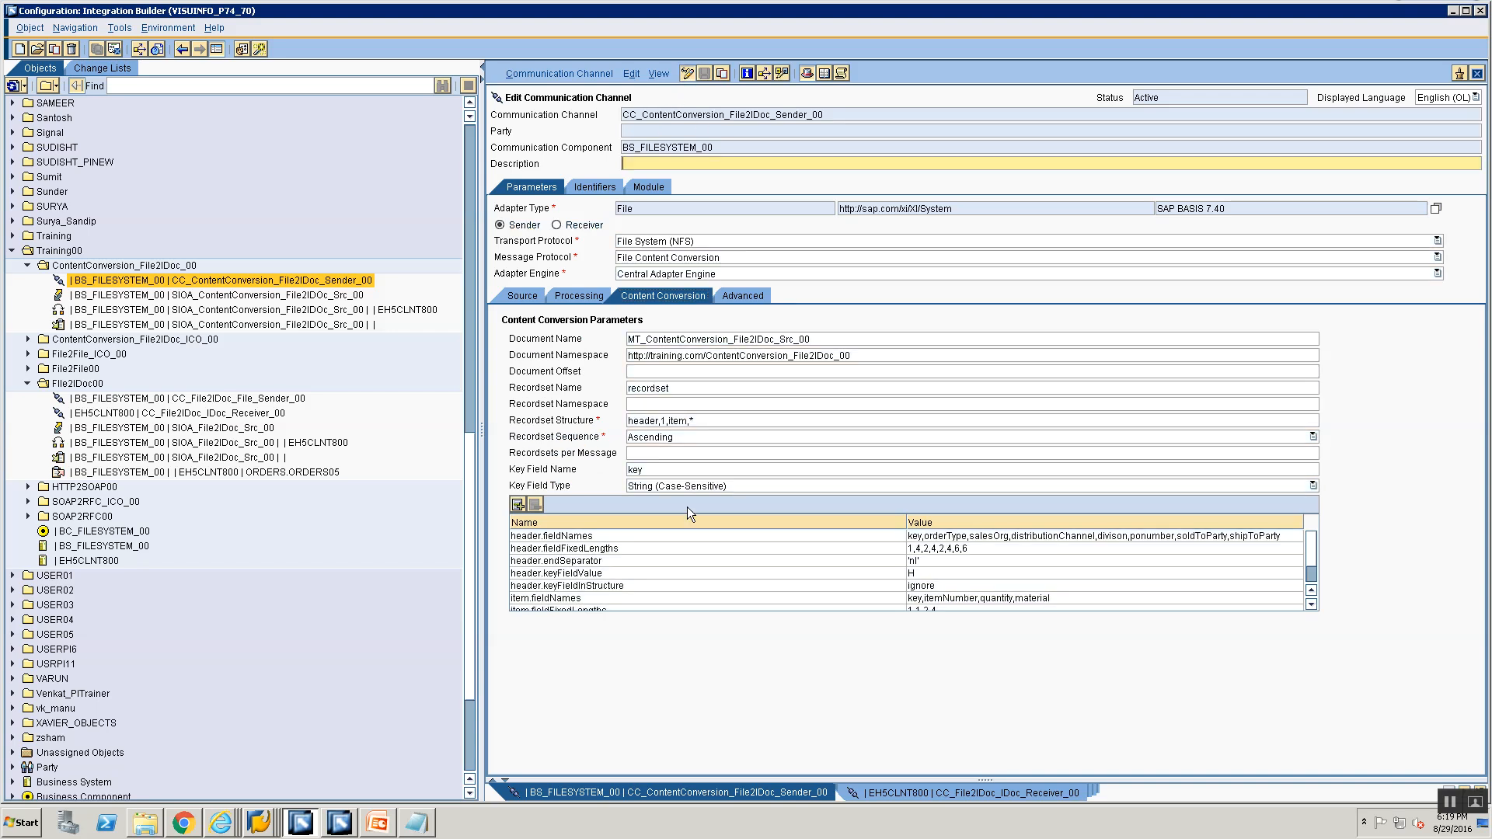
# Set Recordsets per Message to 2 in the sender channel, then activate the standard change list containing it.
pyautogui.click(673, 453)
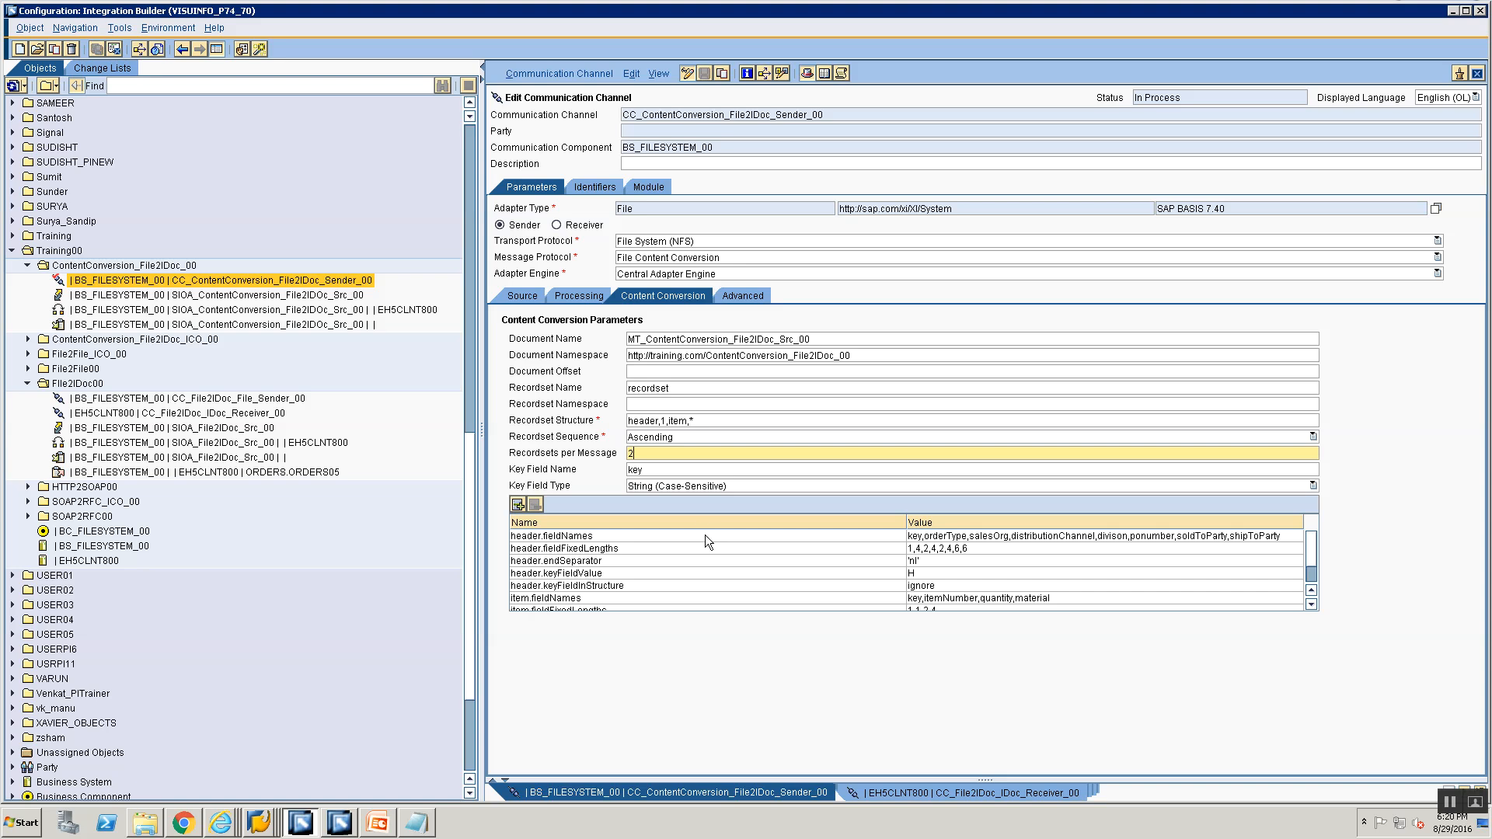
pyautogui.click(583, 74)
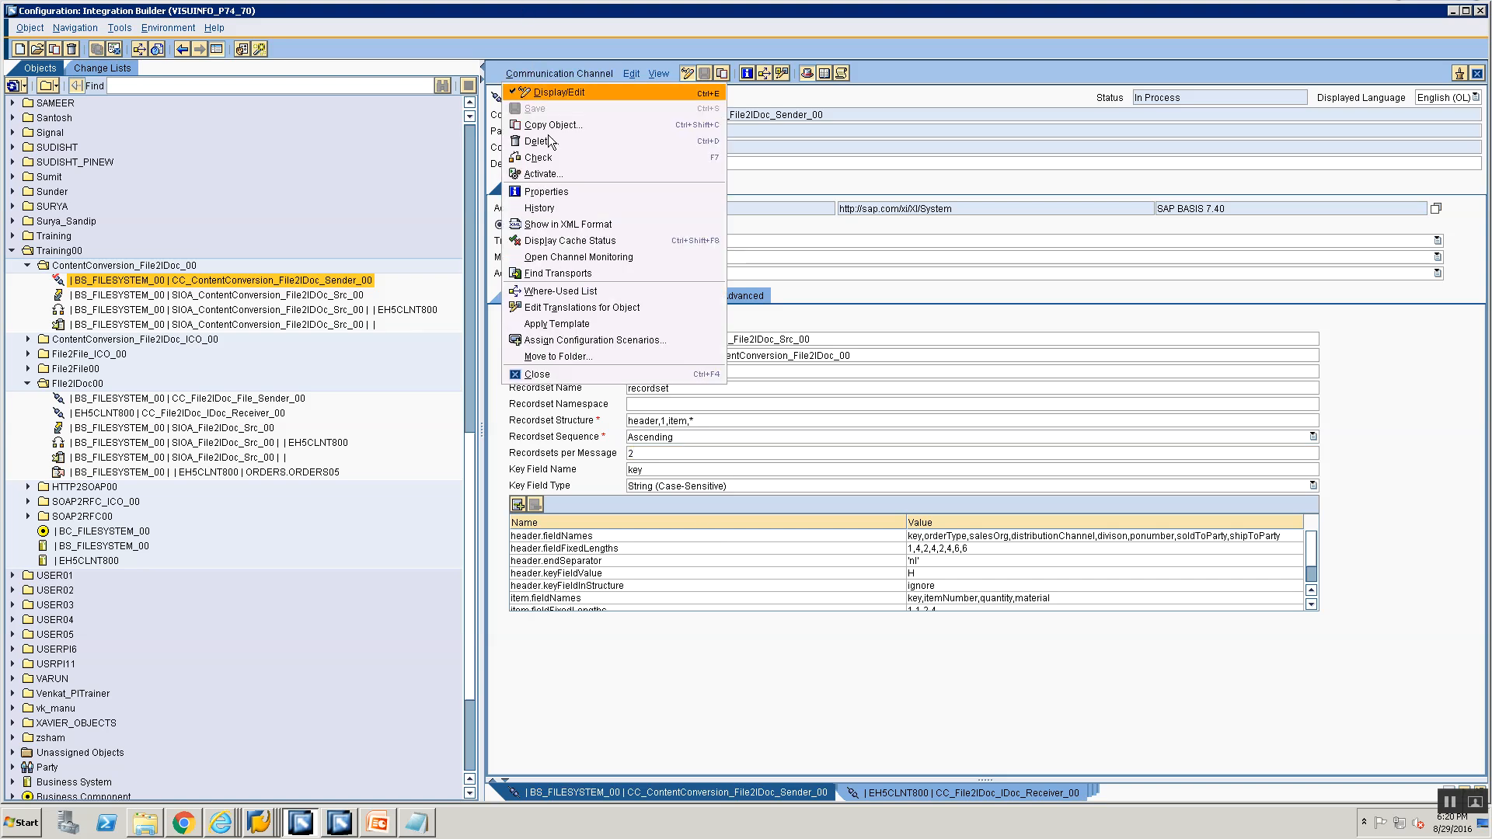
pyautogui.click(548, 175)
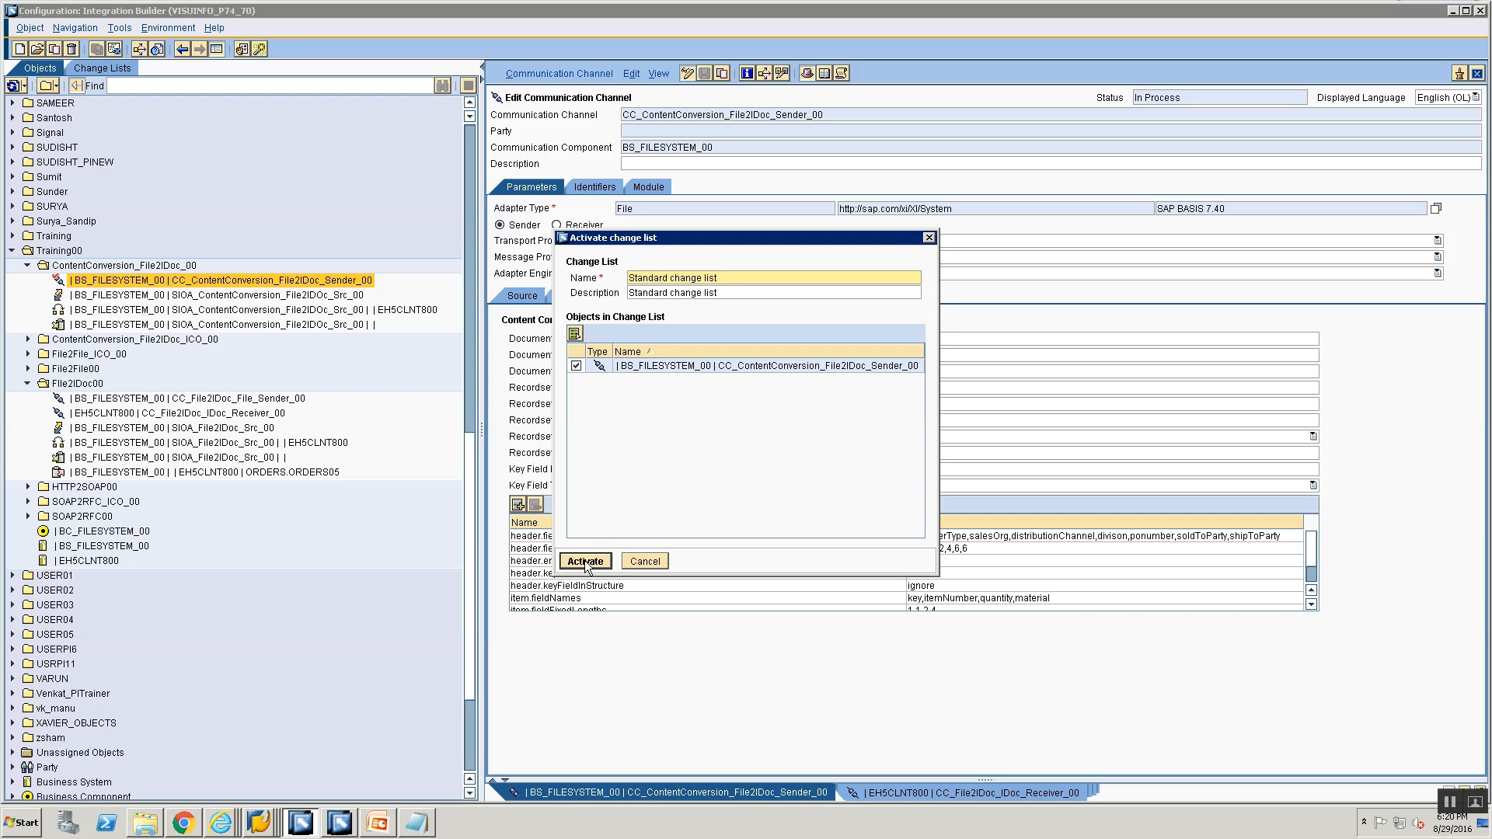
pyautogui.click(585, 561)
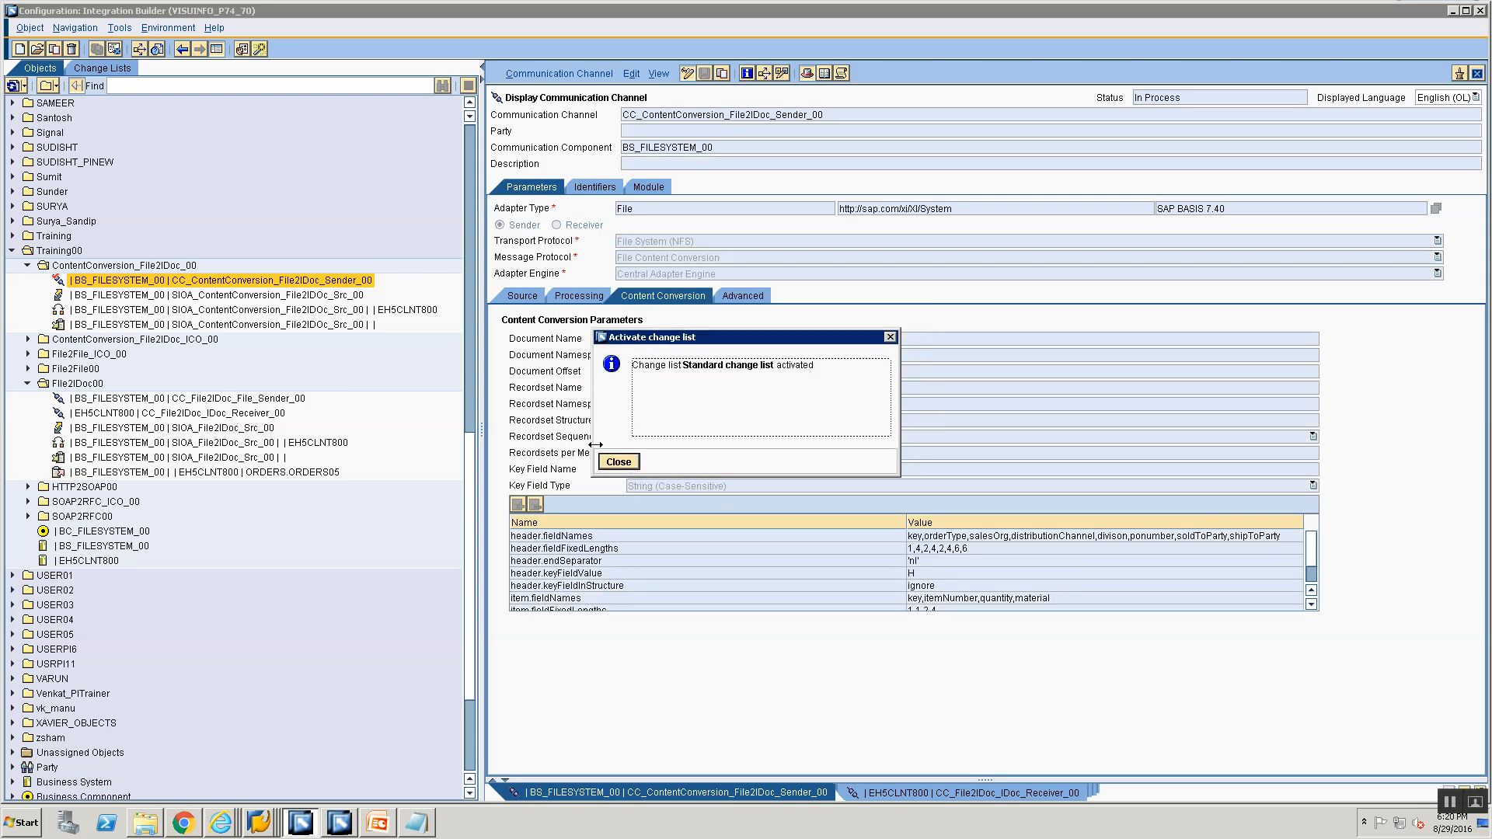
pyautogui.click(617, 461)
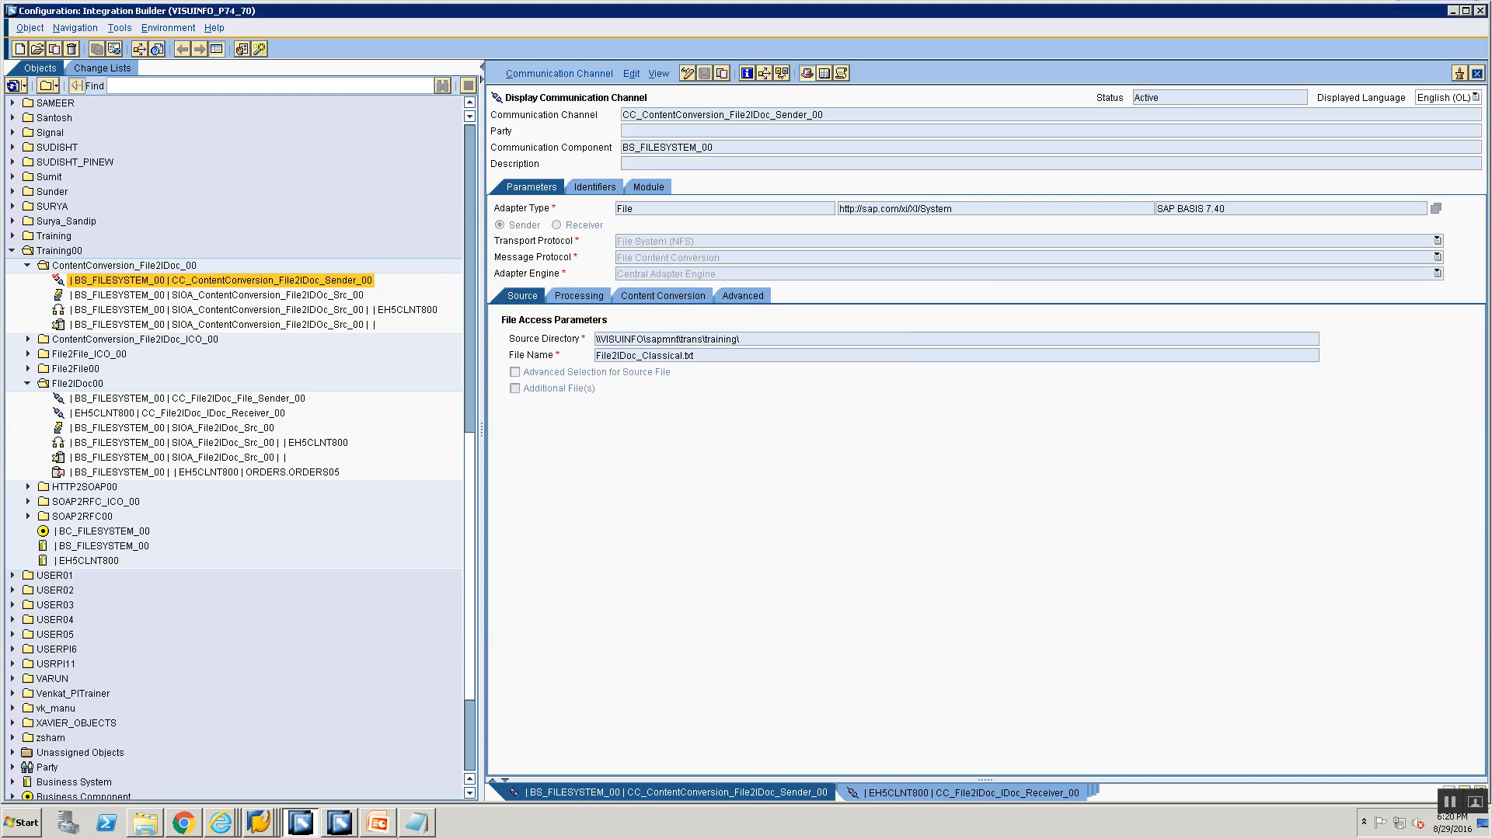
# Switch to the SAP GUI upload dialog and upload File2IDoc_Classical.txt to the application server's training directory in BIN format.
pyautogui.click(404, 829)
pyautogui.click(412, 825)
pyautogui.moveTo(254, 822)
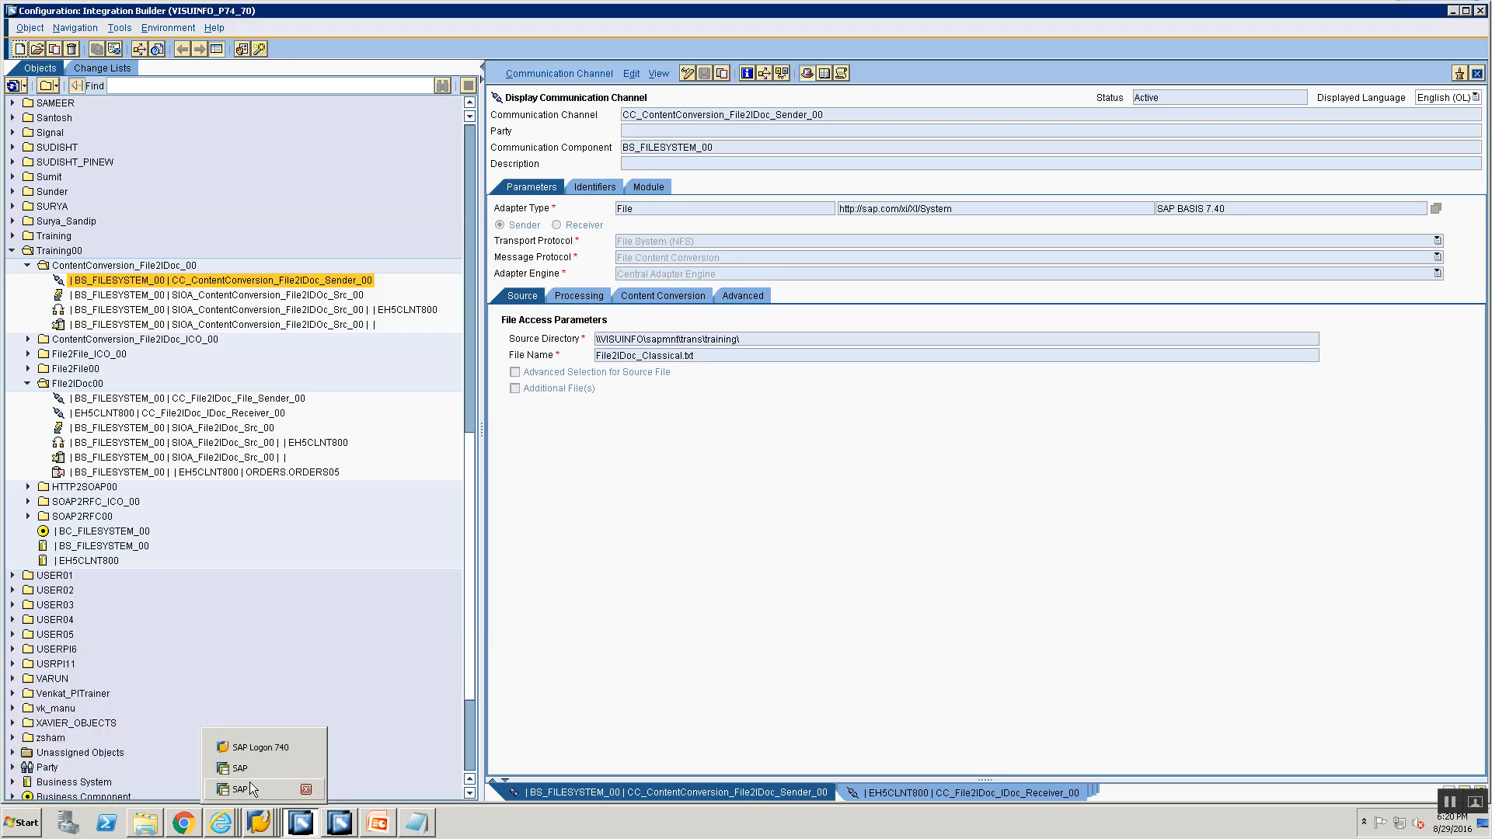
pyautogui.click(250, 785)
pyautogui.click(376, 300)
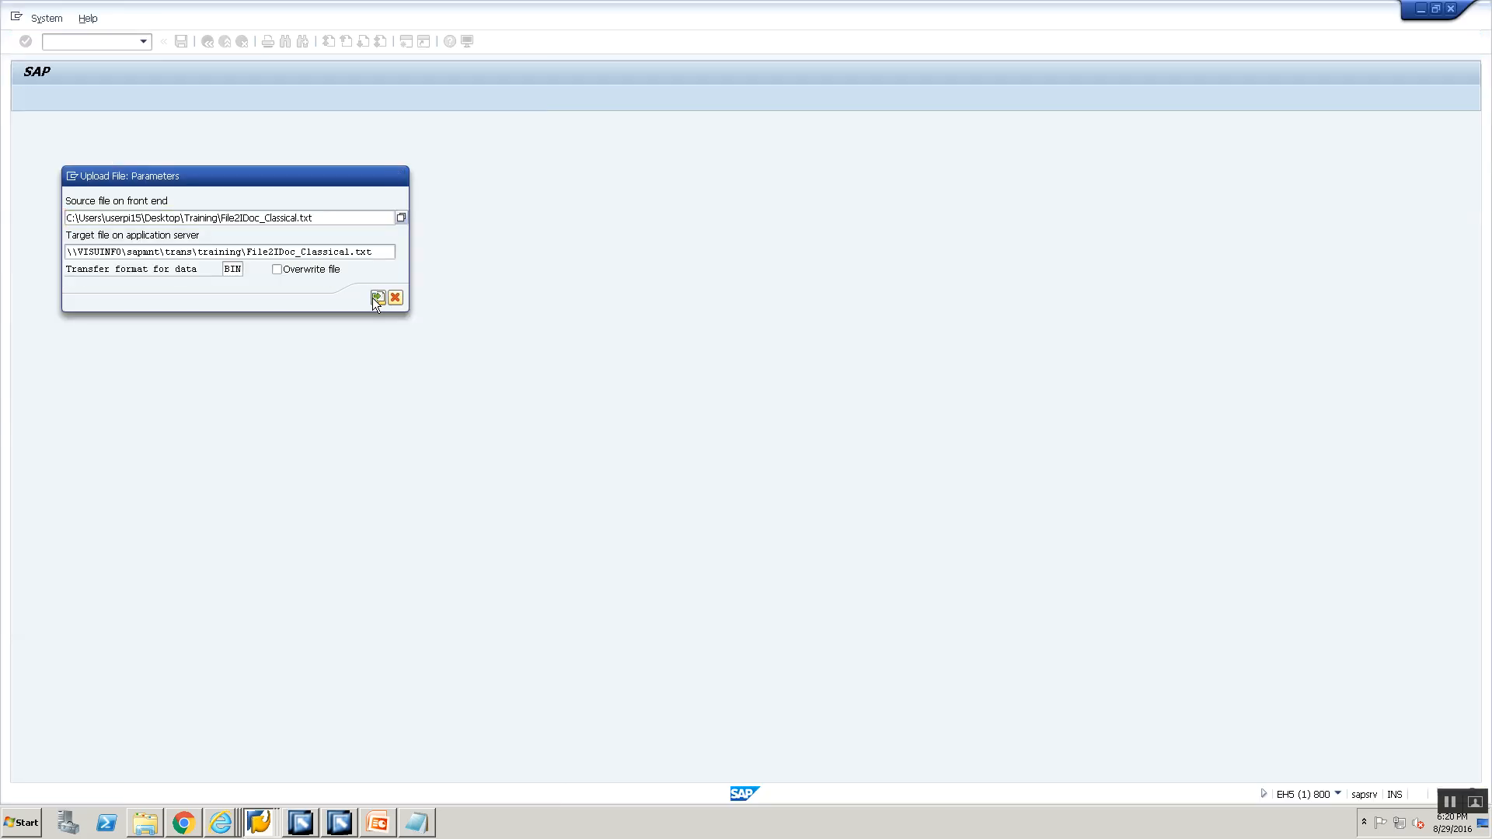
# Switch to the Communication Channel Monitor, stop and restart CC_ContentConversion_File2IDoc_Sender_00, and refresh its status.
pyautogui.click(220, 822)
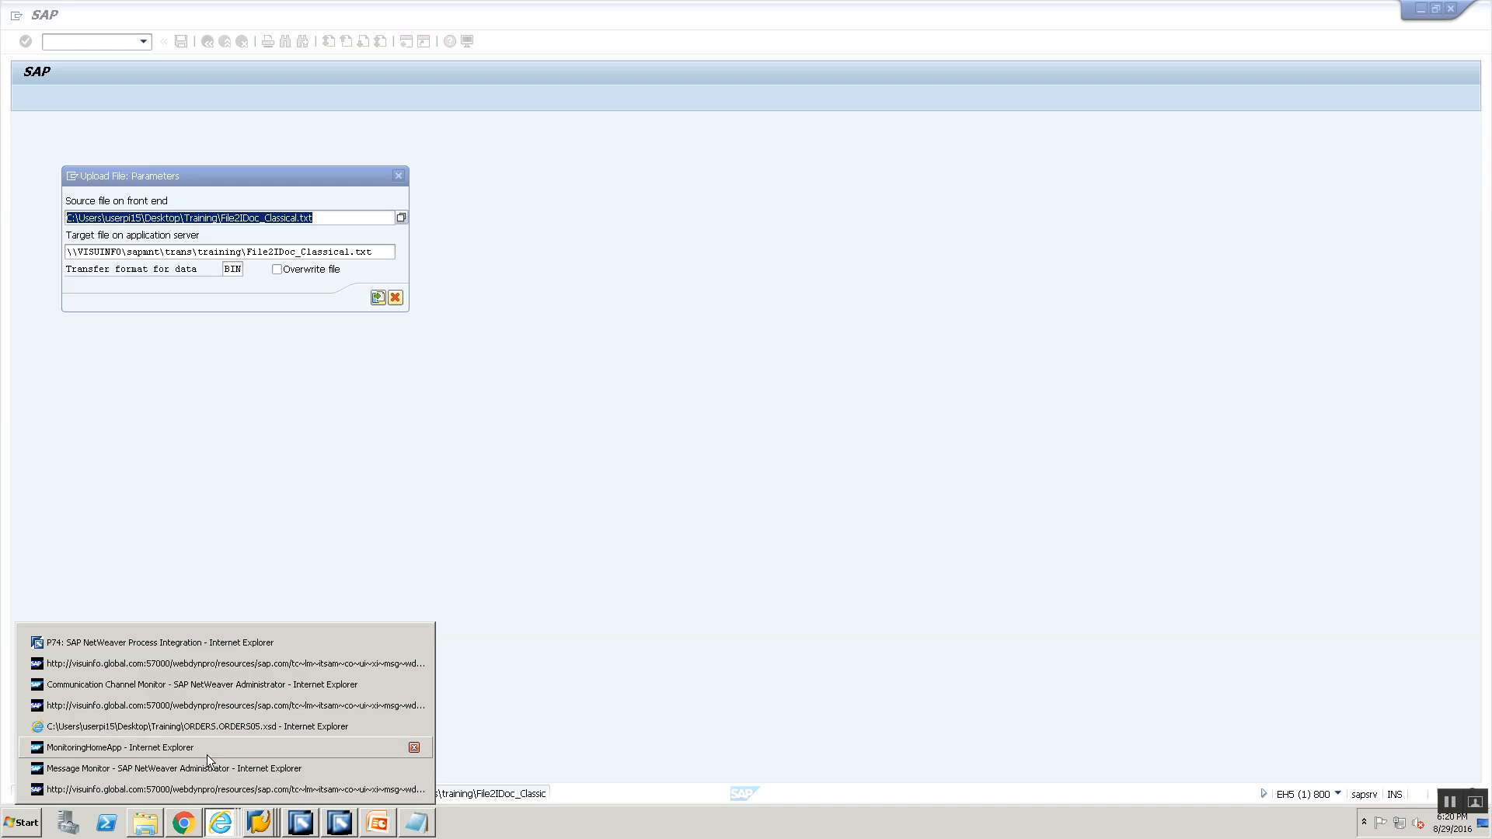
pyautogui.click(209, 685)
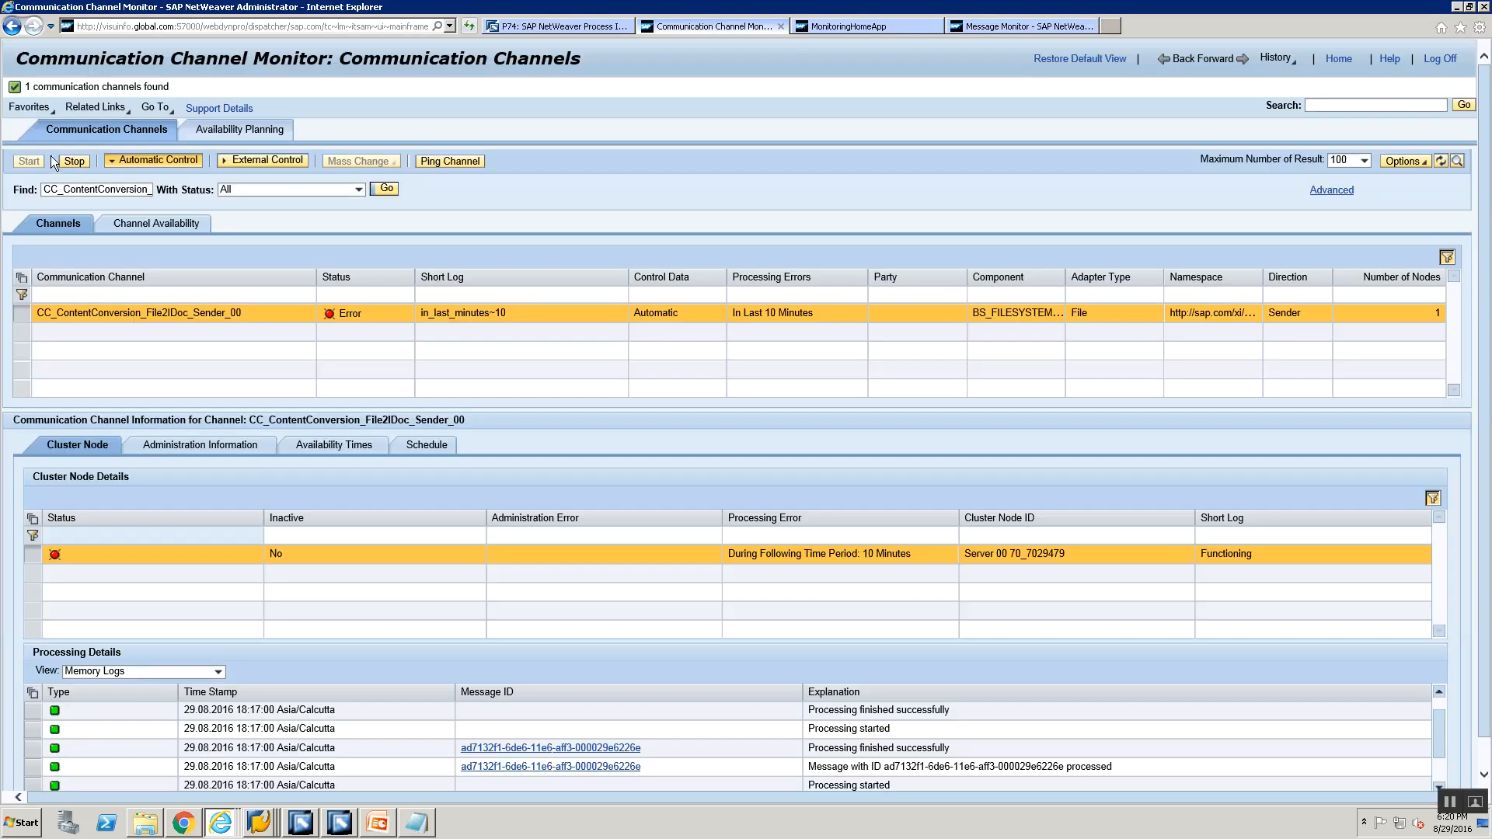
pyautogui.click(72, 162)
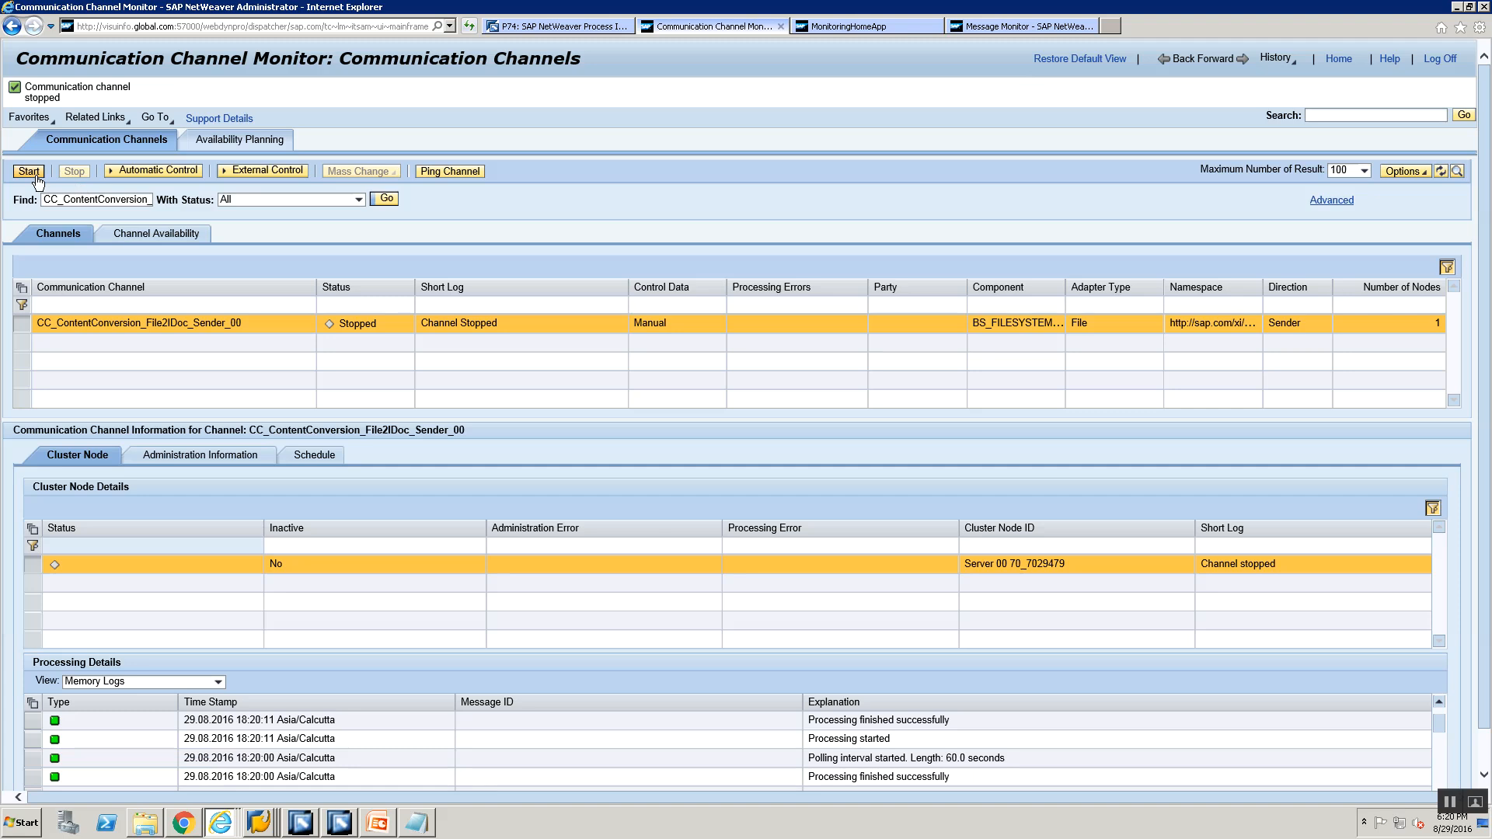
pyautogui.click(35, 174)
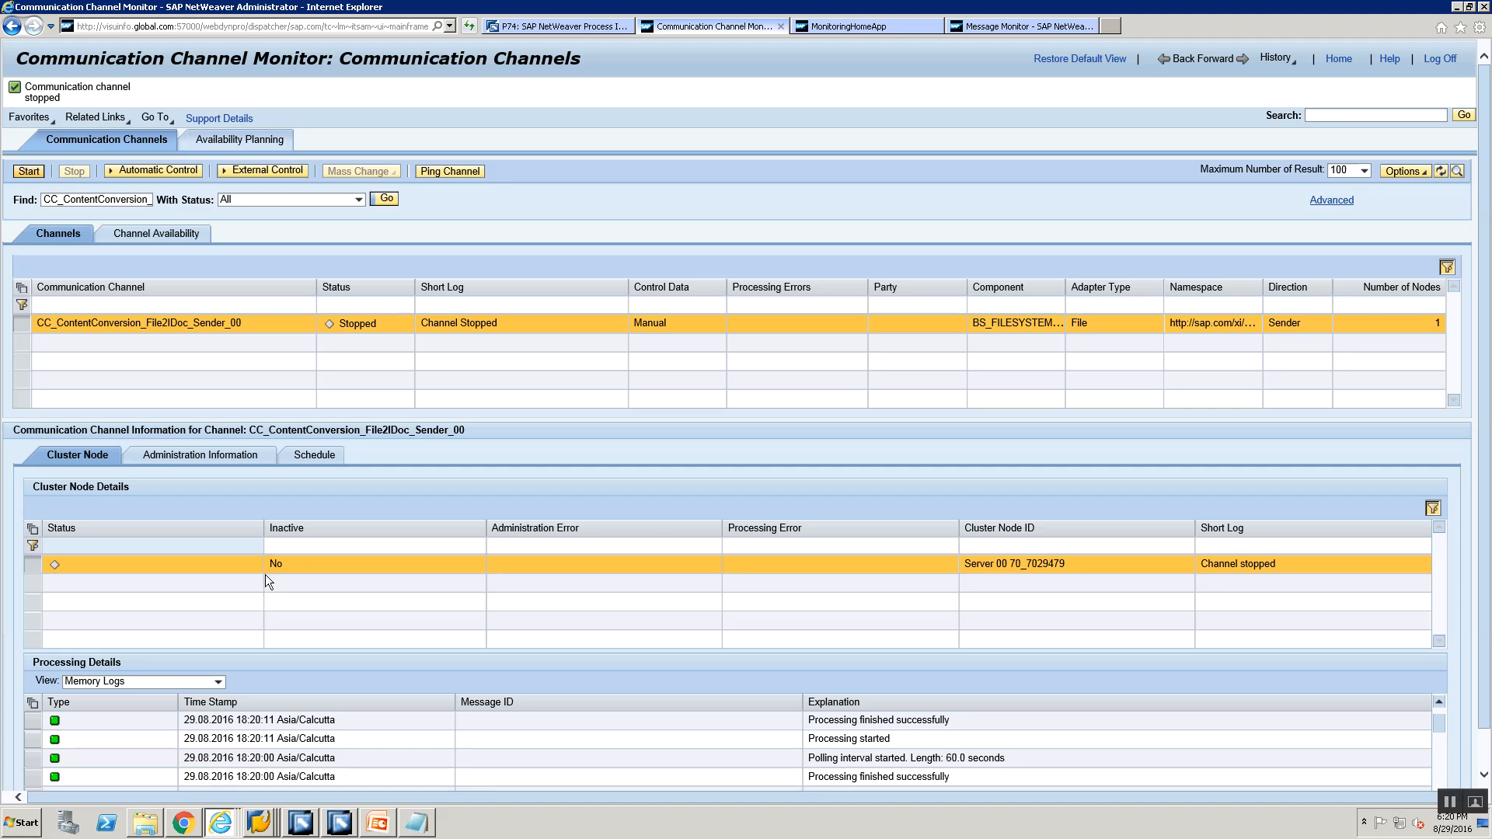
pyautogui.click(385, 199)
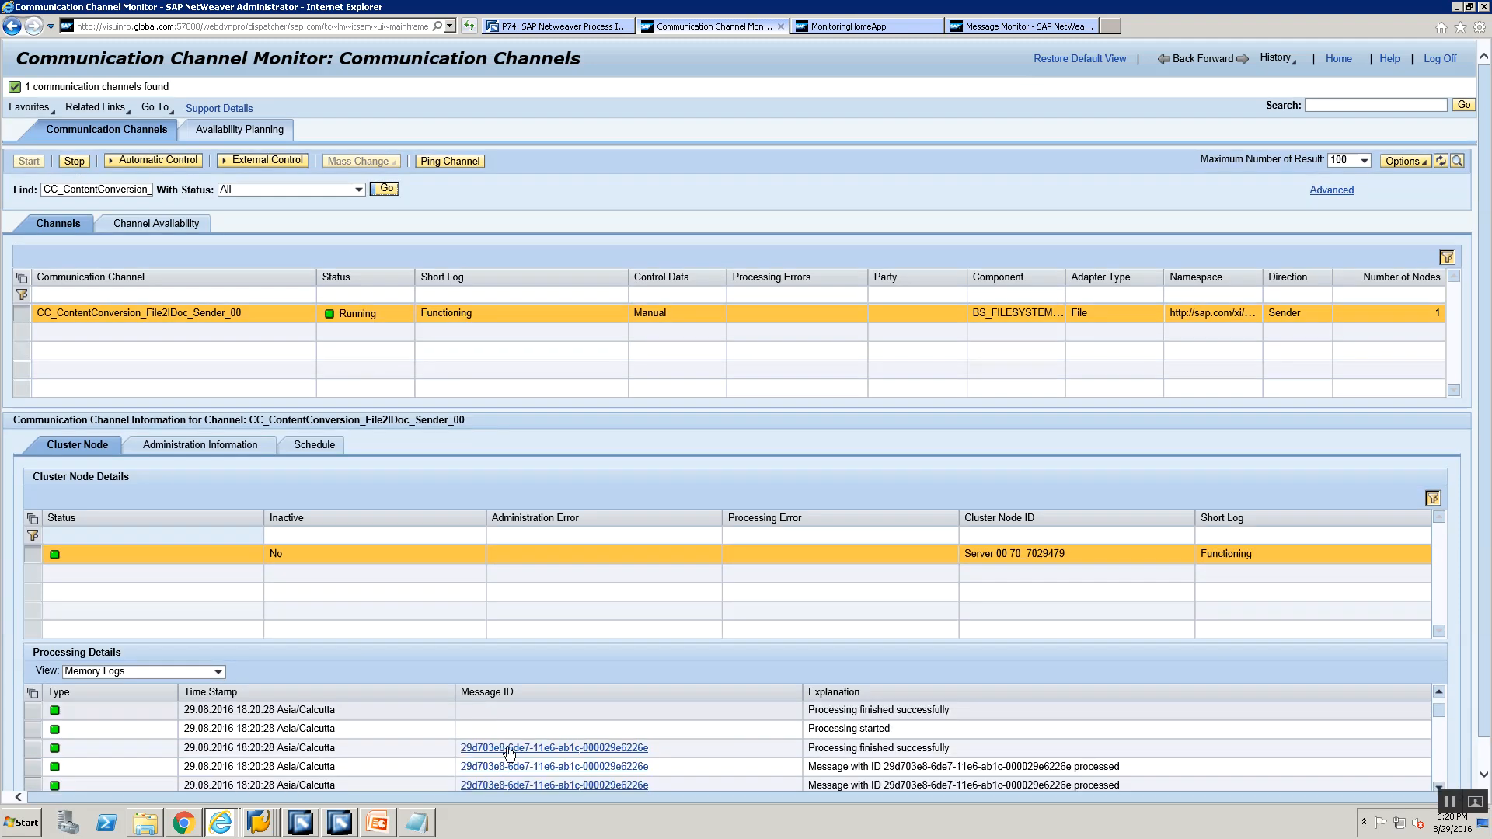
# Switch to the SAP GUI session monitoring processed XML messages, return to the message list and refresh it.
pyautogui.click(268, 822)
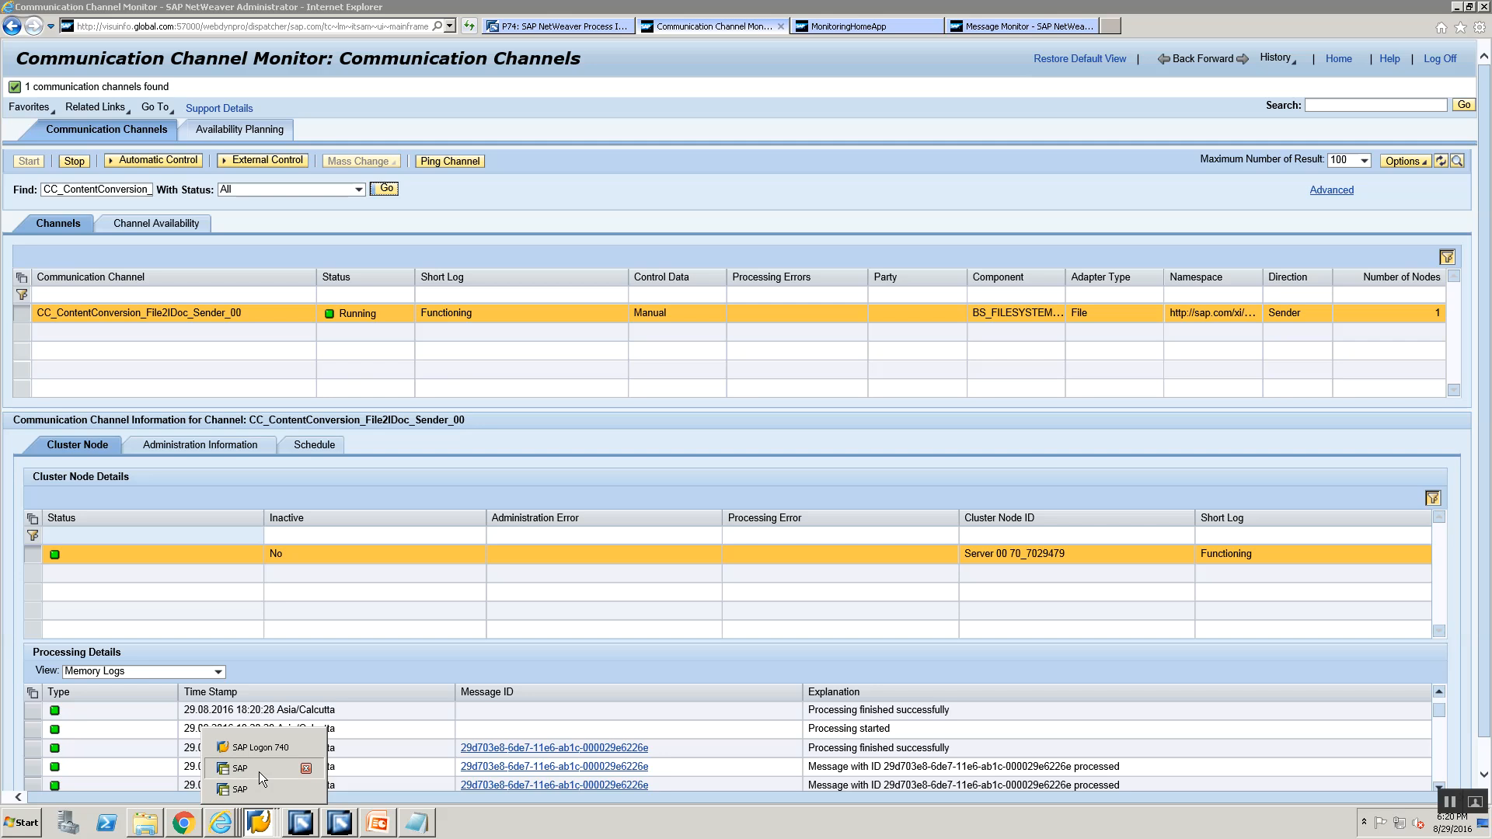
pyautogui.click(258, 772)
pyautogui.click(204, 45)
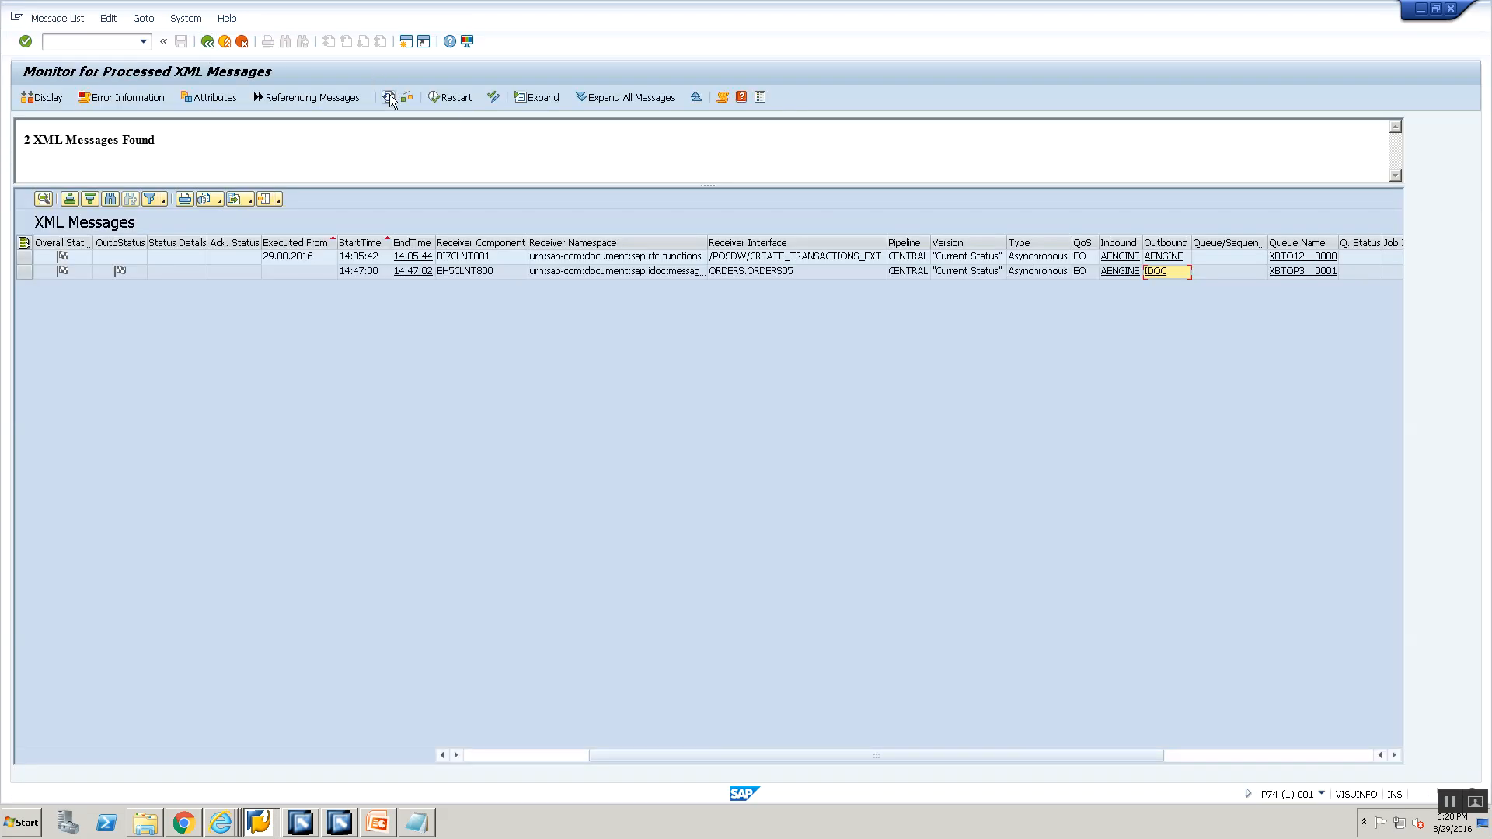
pyautogui.click(390, 97)
# Open the ORDERS.ORDERS05 message started at 14:50:28 and collapse the IDOC nodes in its payload.
pyautogui.click(461, 291)
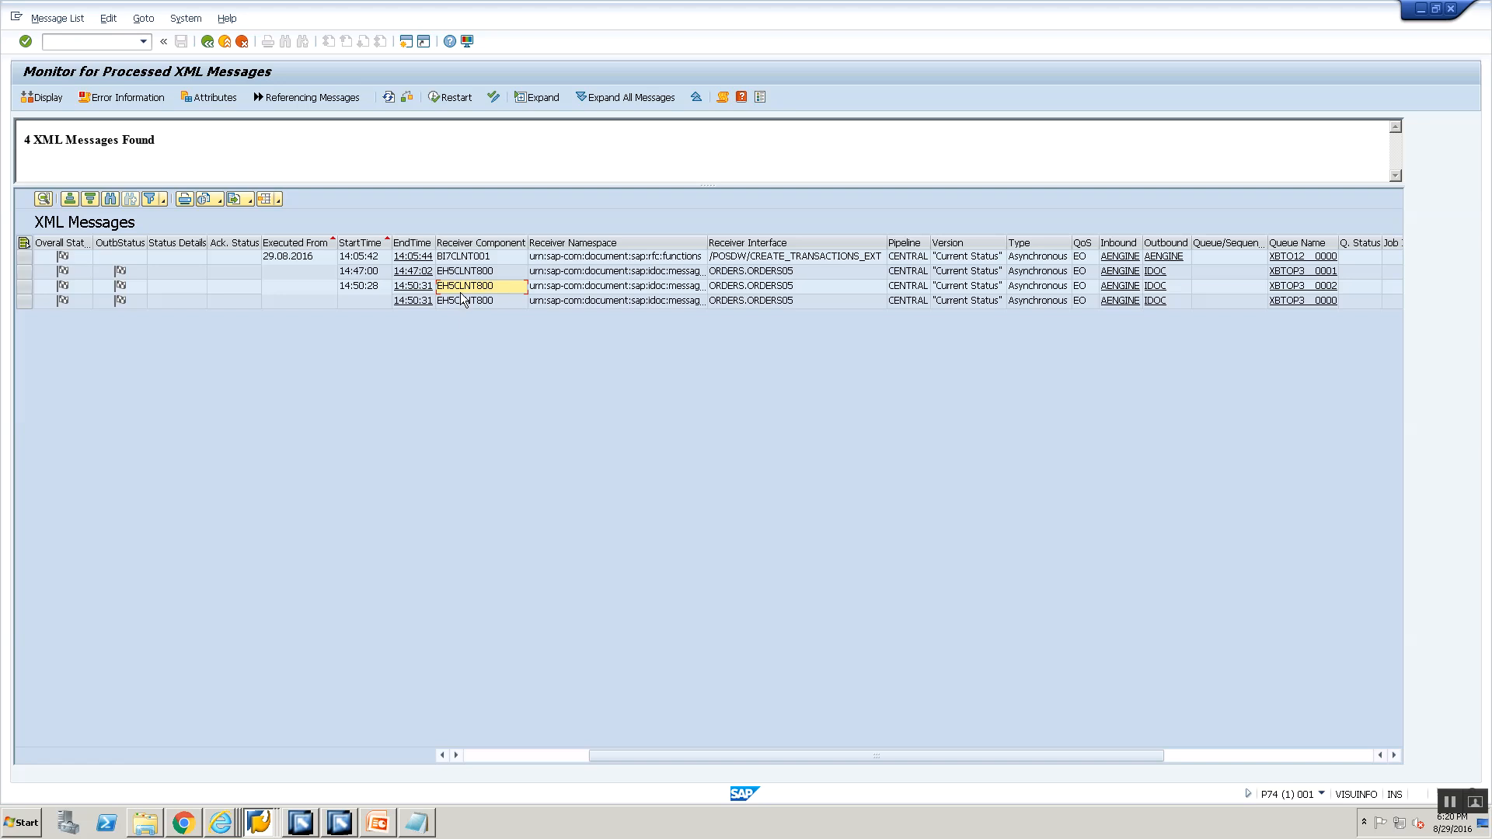
pyautogui.click(460, 289)
pyautogui.doubleClick(462, 292)
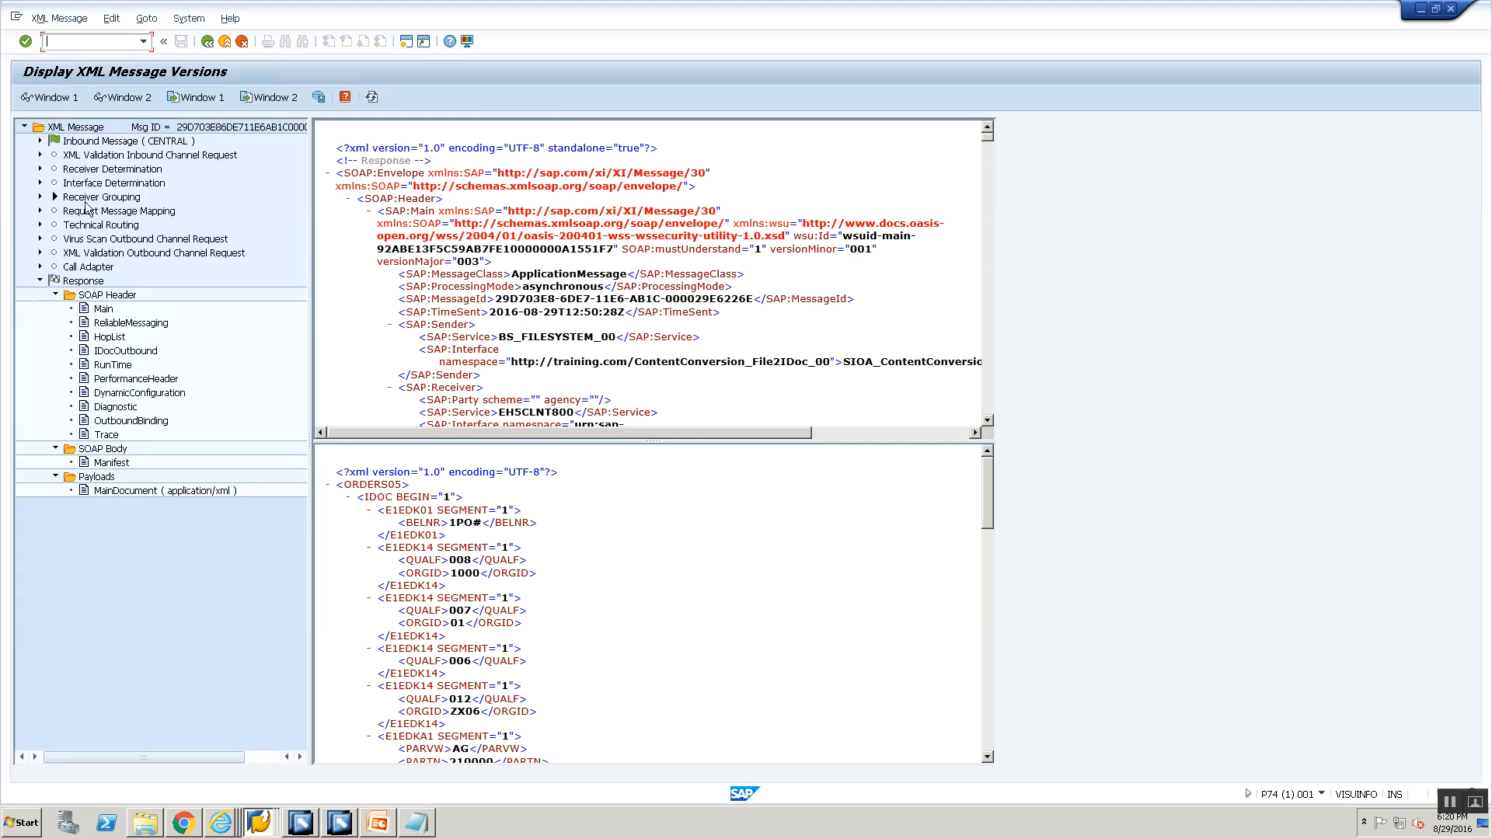
pyautogui.click(349, 498)
pyautogui.click(349, 510)
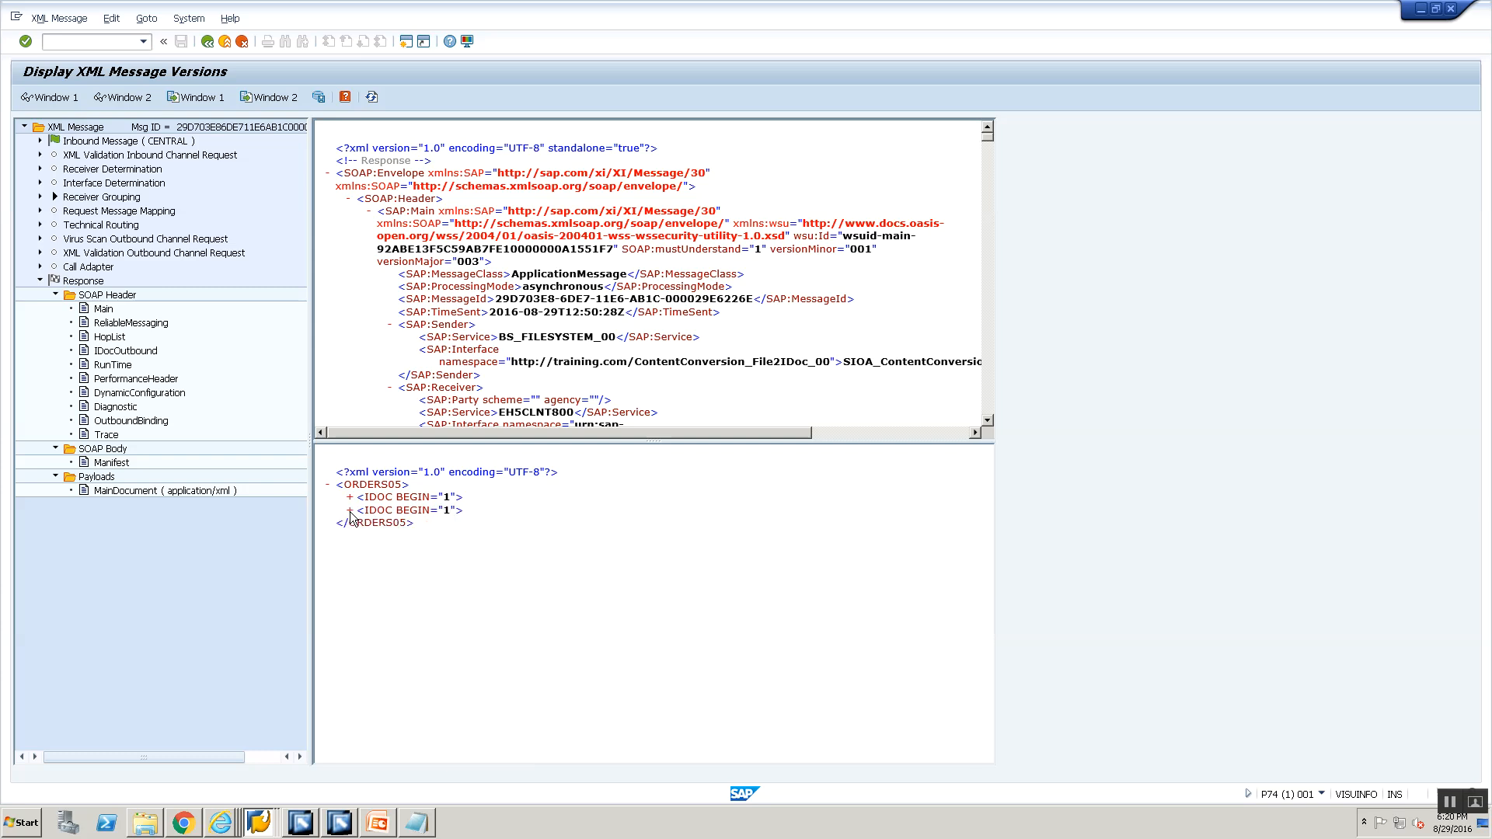
# Display the last ORDERS.ORDERS05 message in the list, collapse its payload's IDOC node, and return to the message list.
pyautogui.click(207, 41)
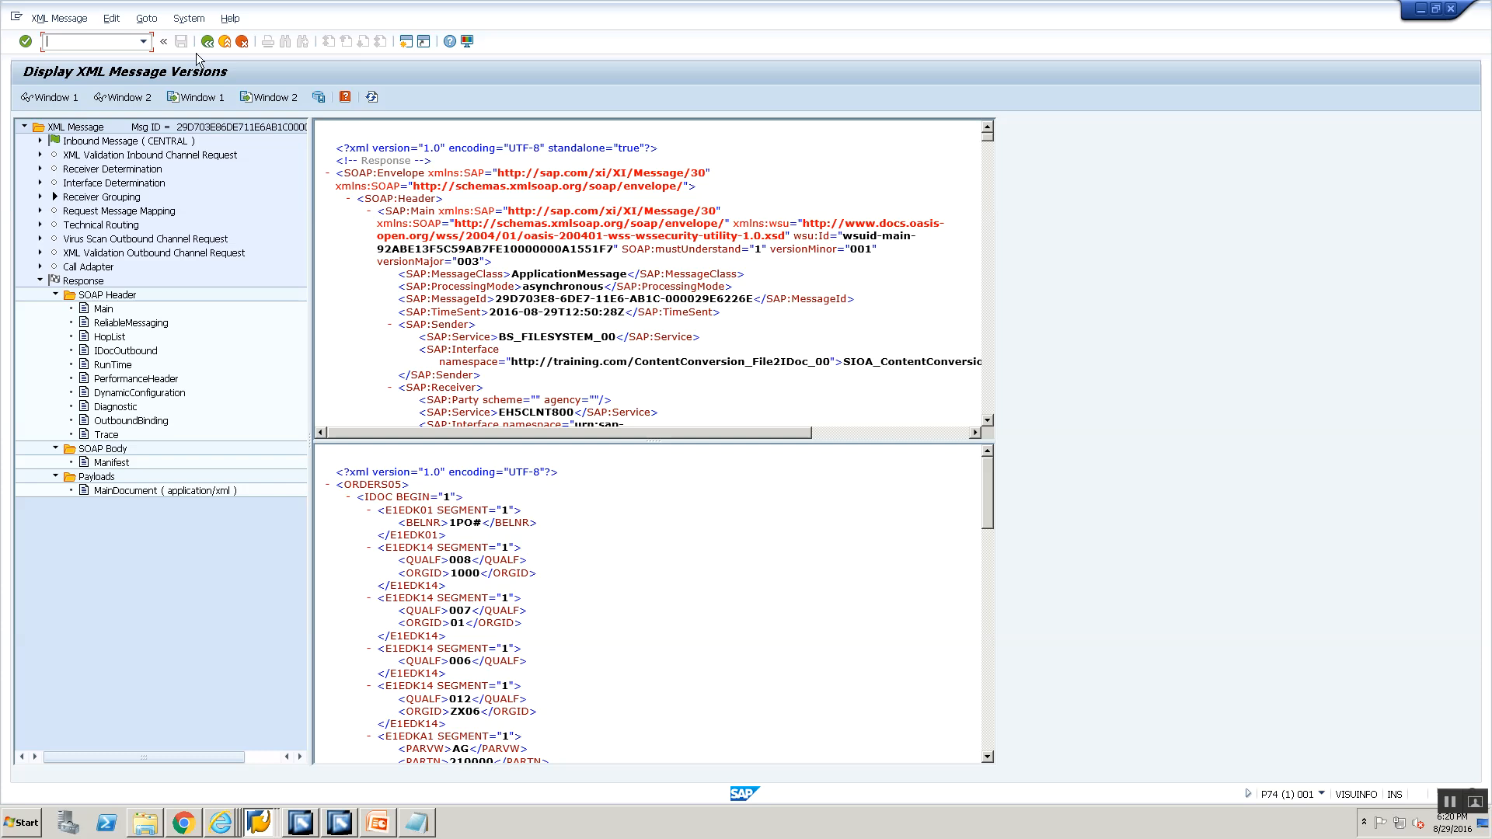
pyautogui.click(207, 41)
pyautogui.click(466, 298)
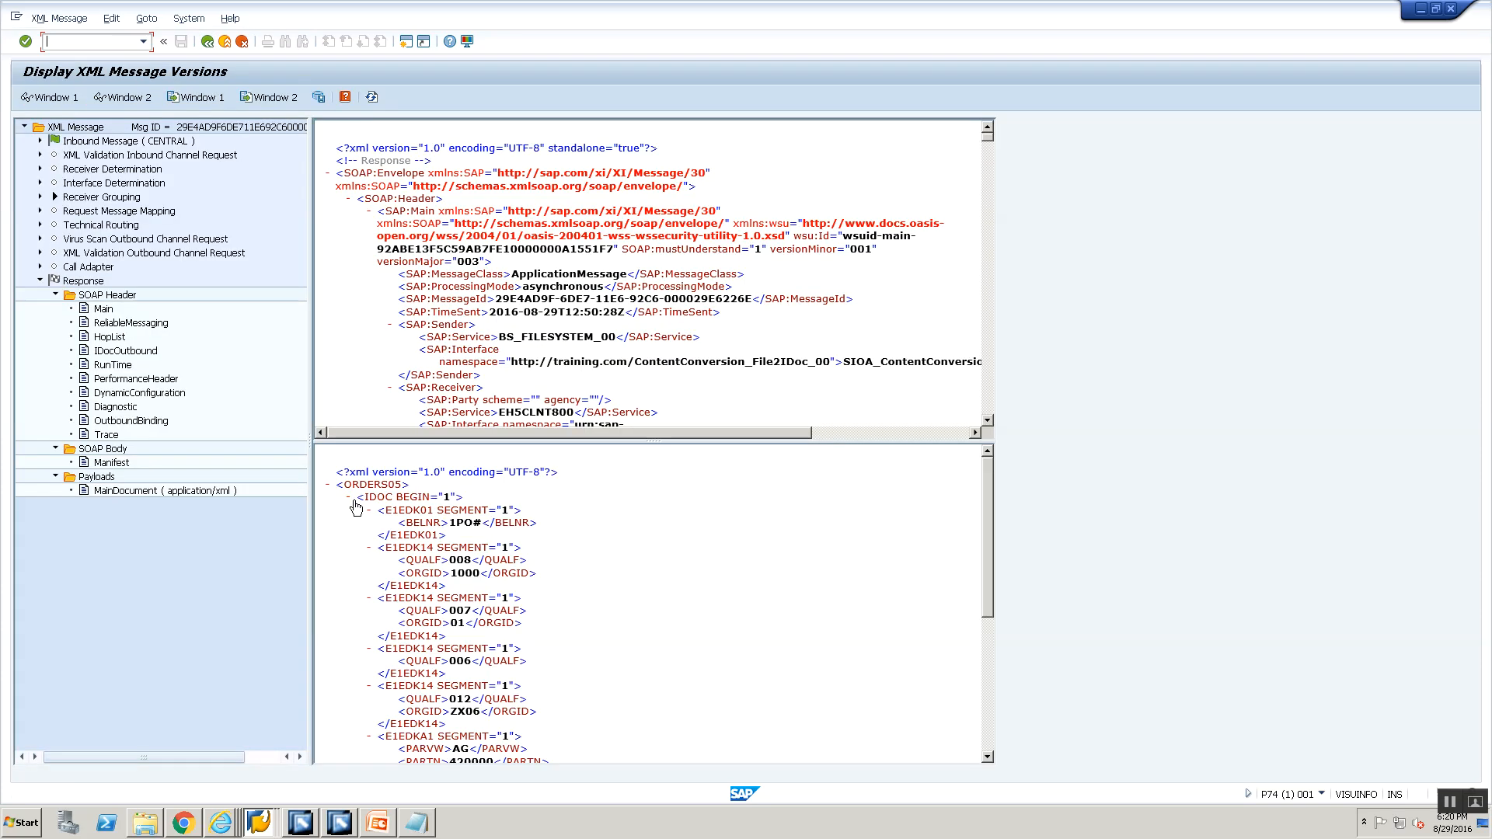
pyautogui.click(350, 497)
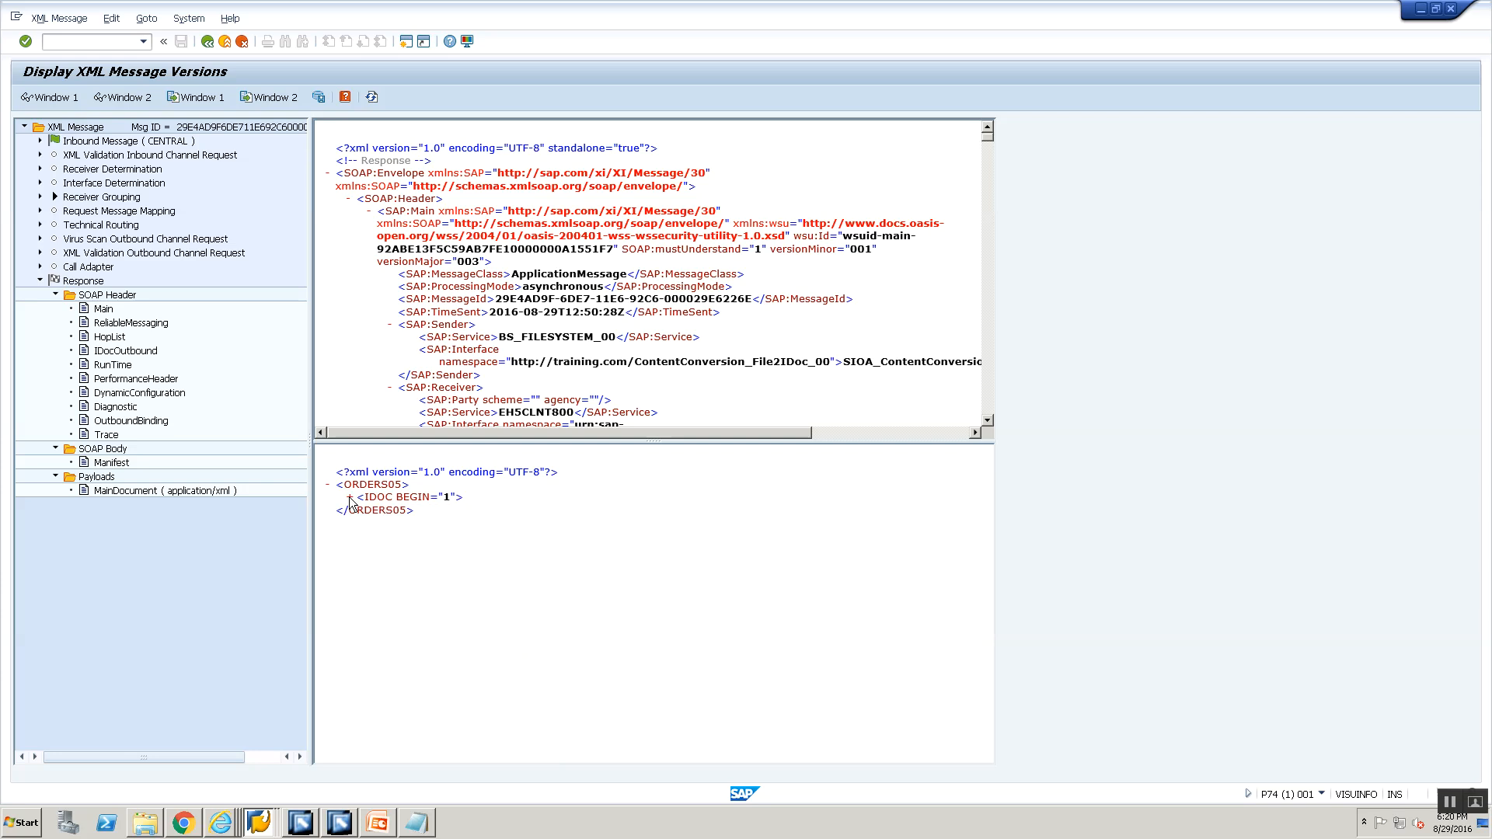
pyautogui.click(208, 41)
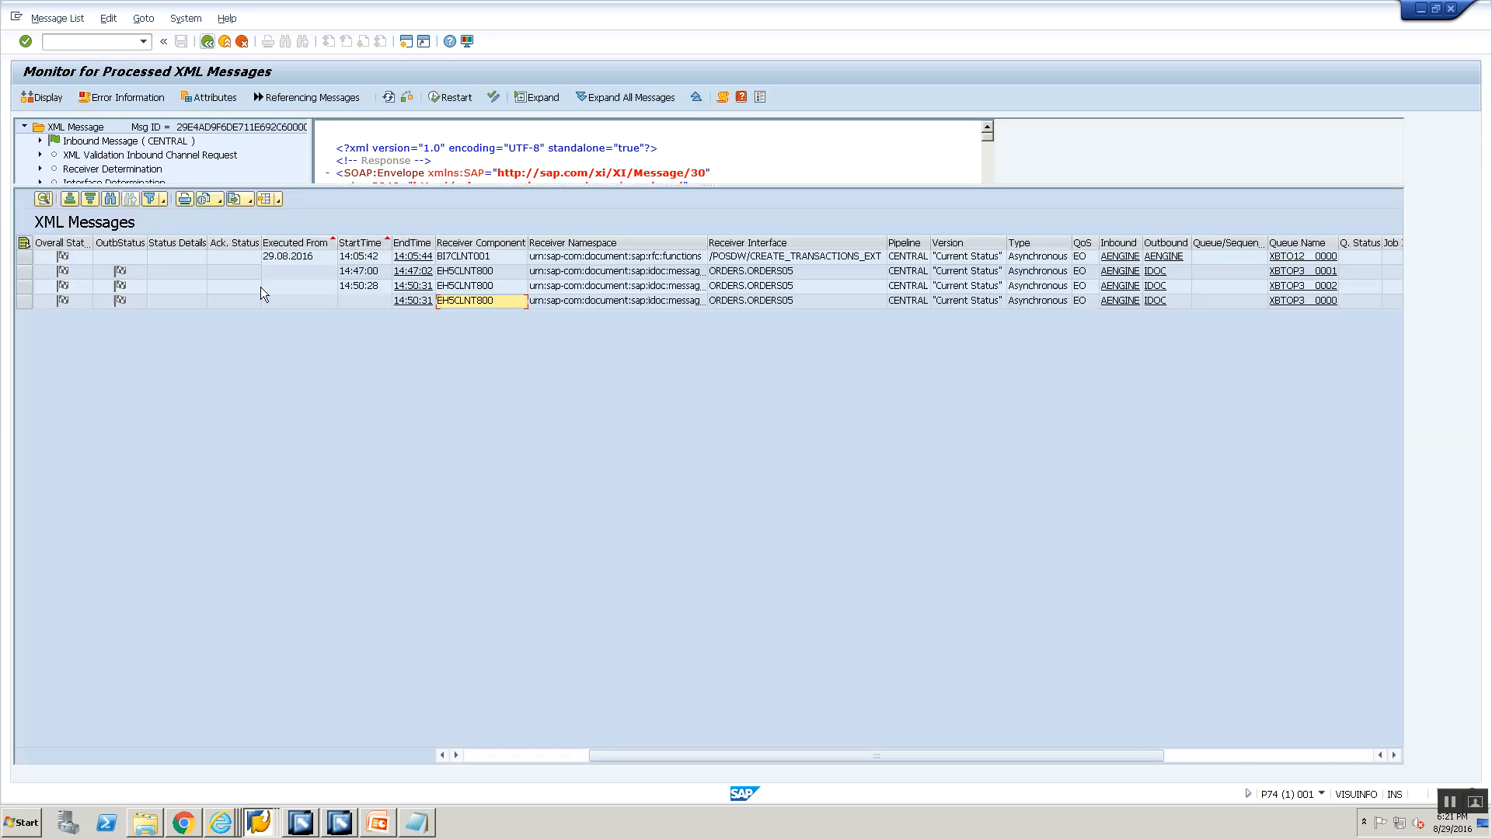
# Switch to the Integration Builder and review the sender channel's Processing and Content Conversion parameters.
pyautogui.hotkey('alt', 'Tab')
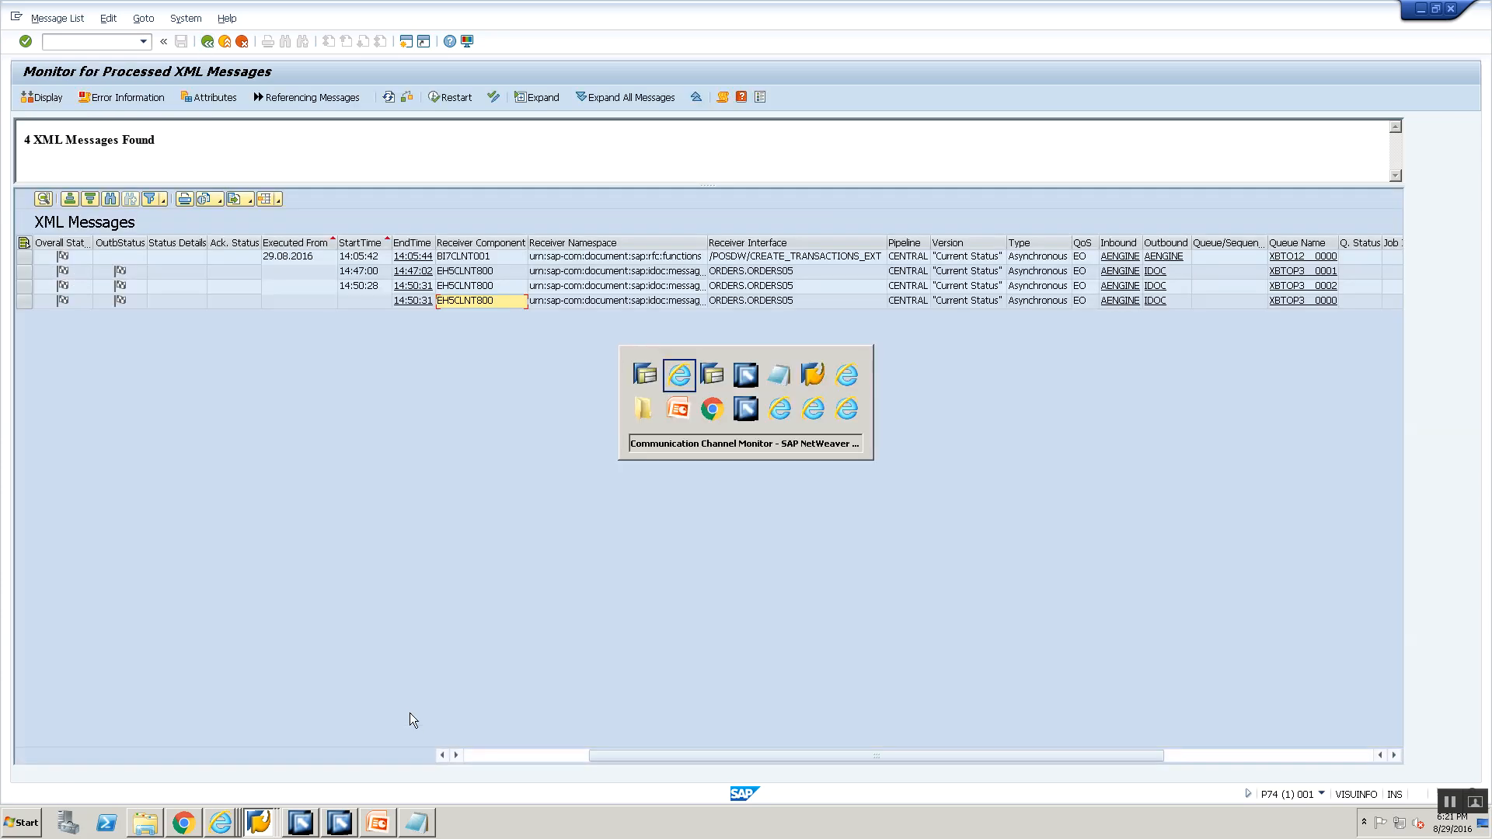
pyautogui.hotkey('alt', 'Tab')
pyautogui.hotkey('alt', 'Tab')
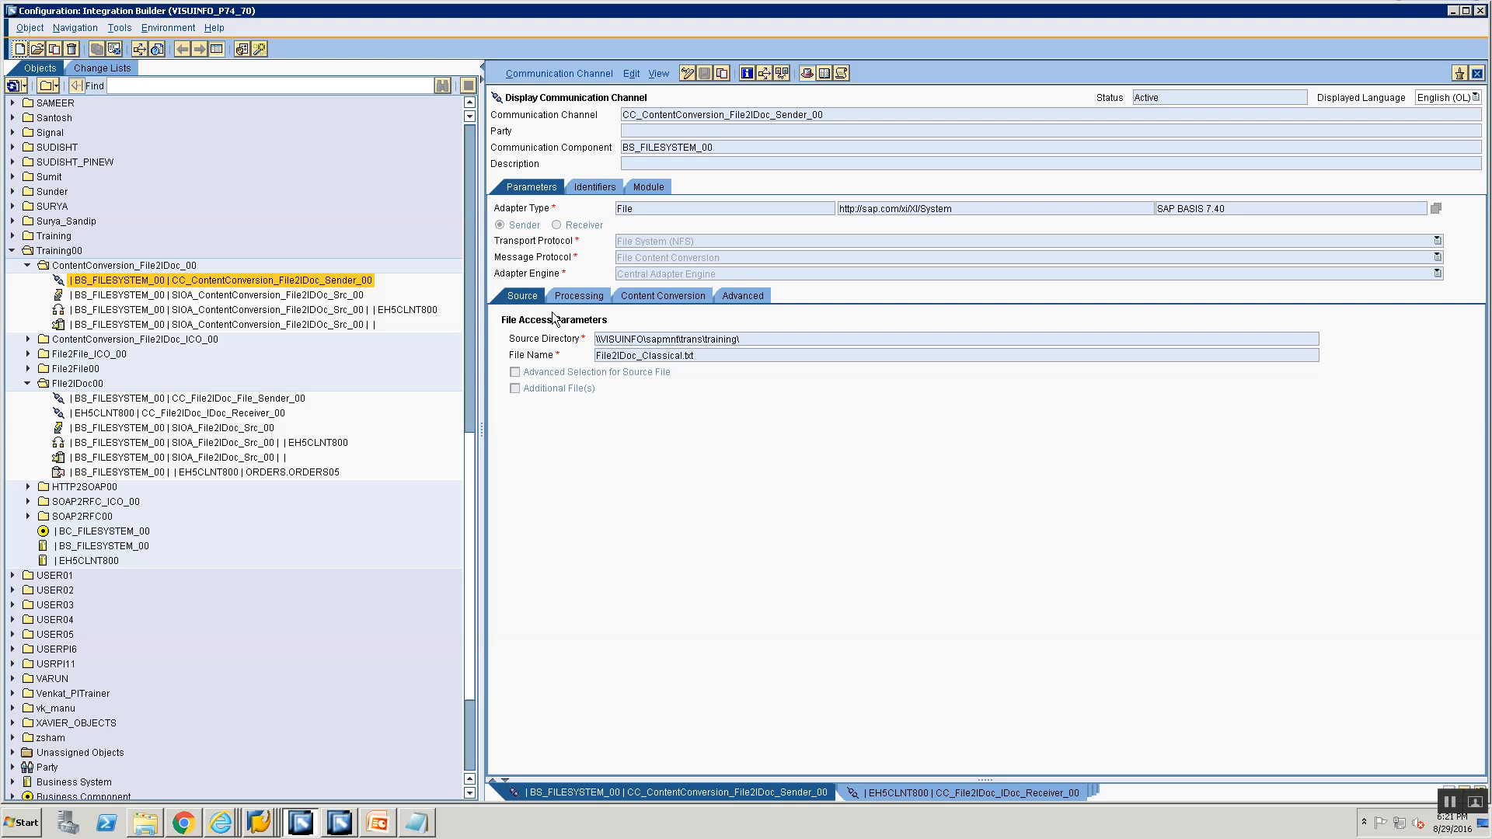
pyautogui.click(575, 296)
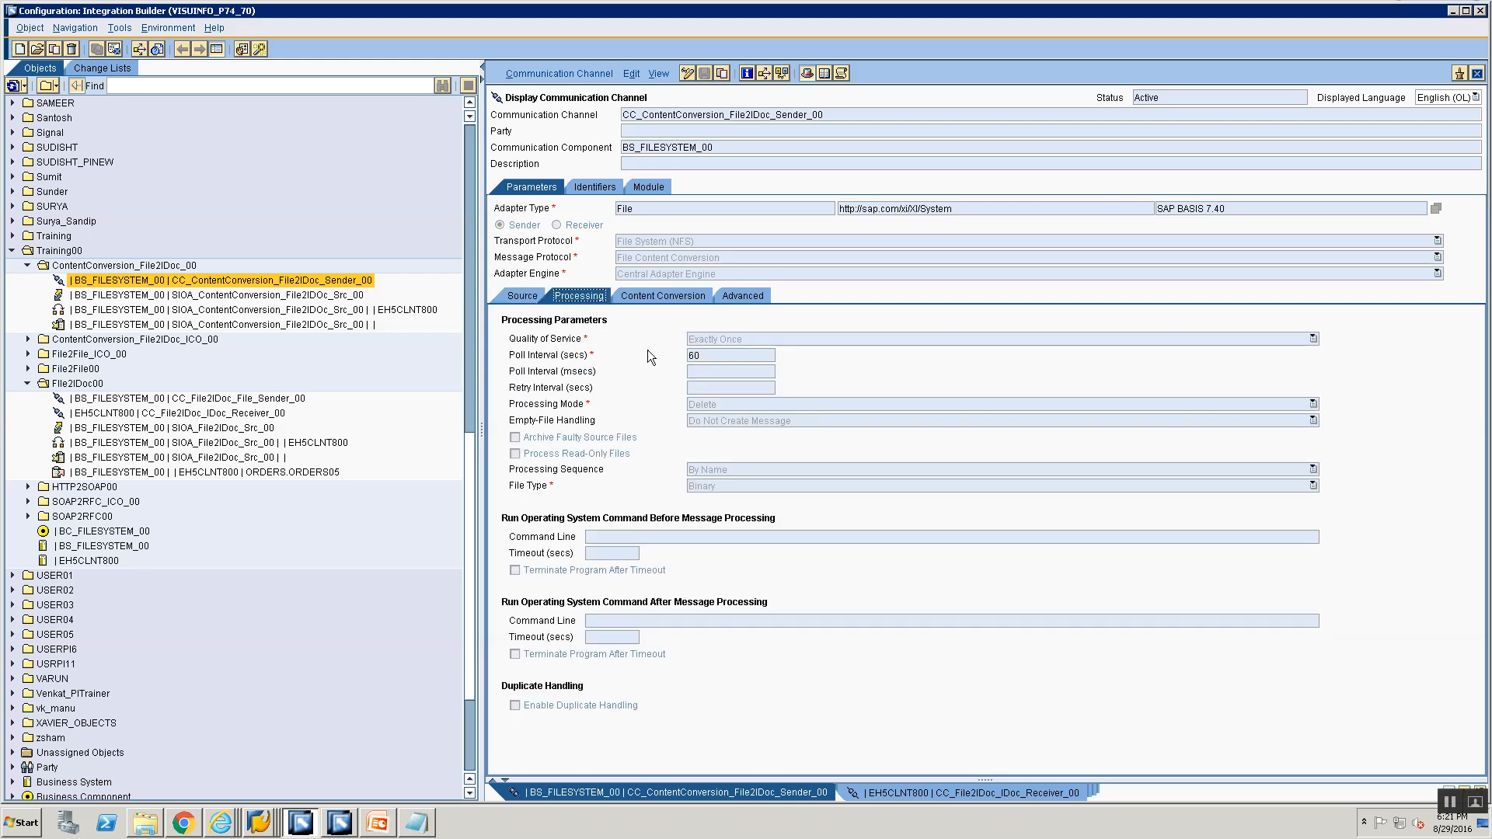
pyautogui.click(642, 294)
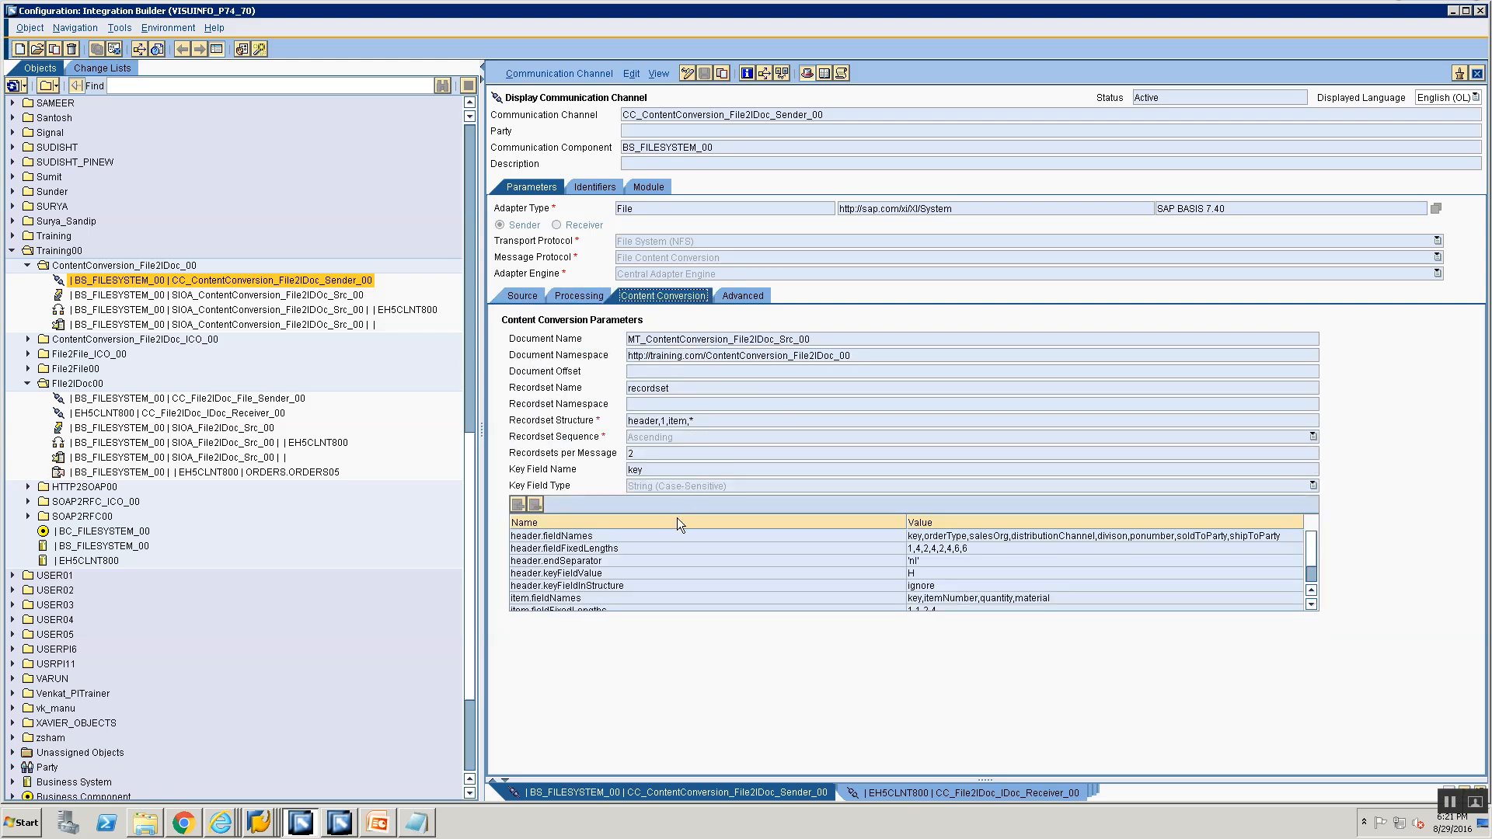